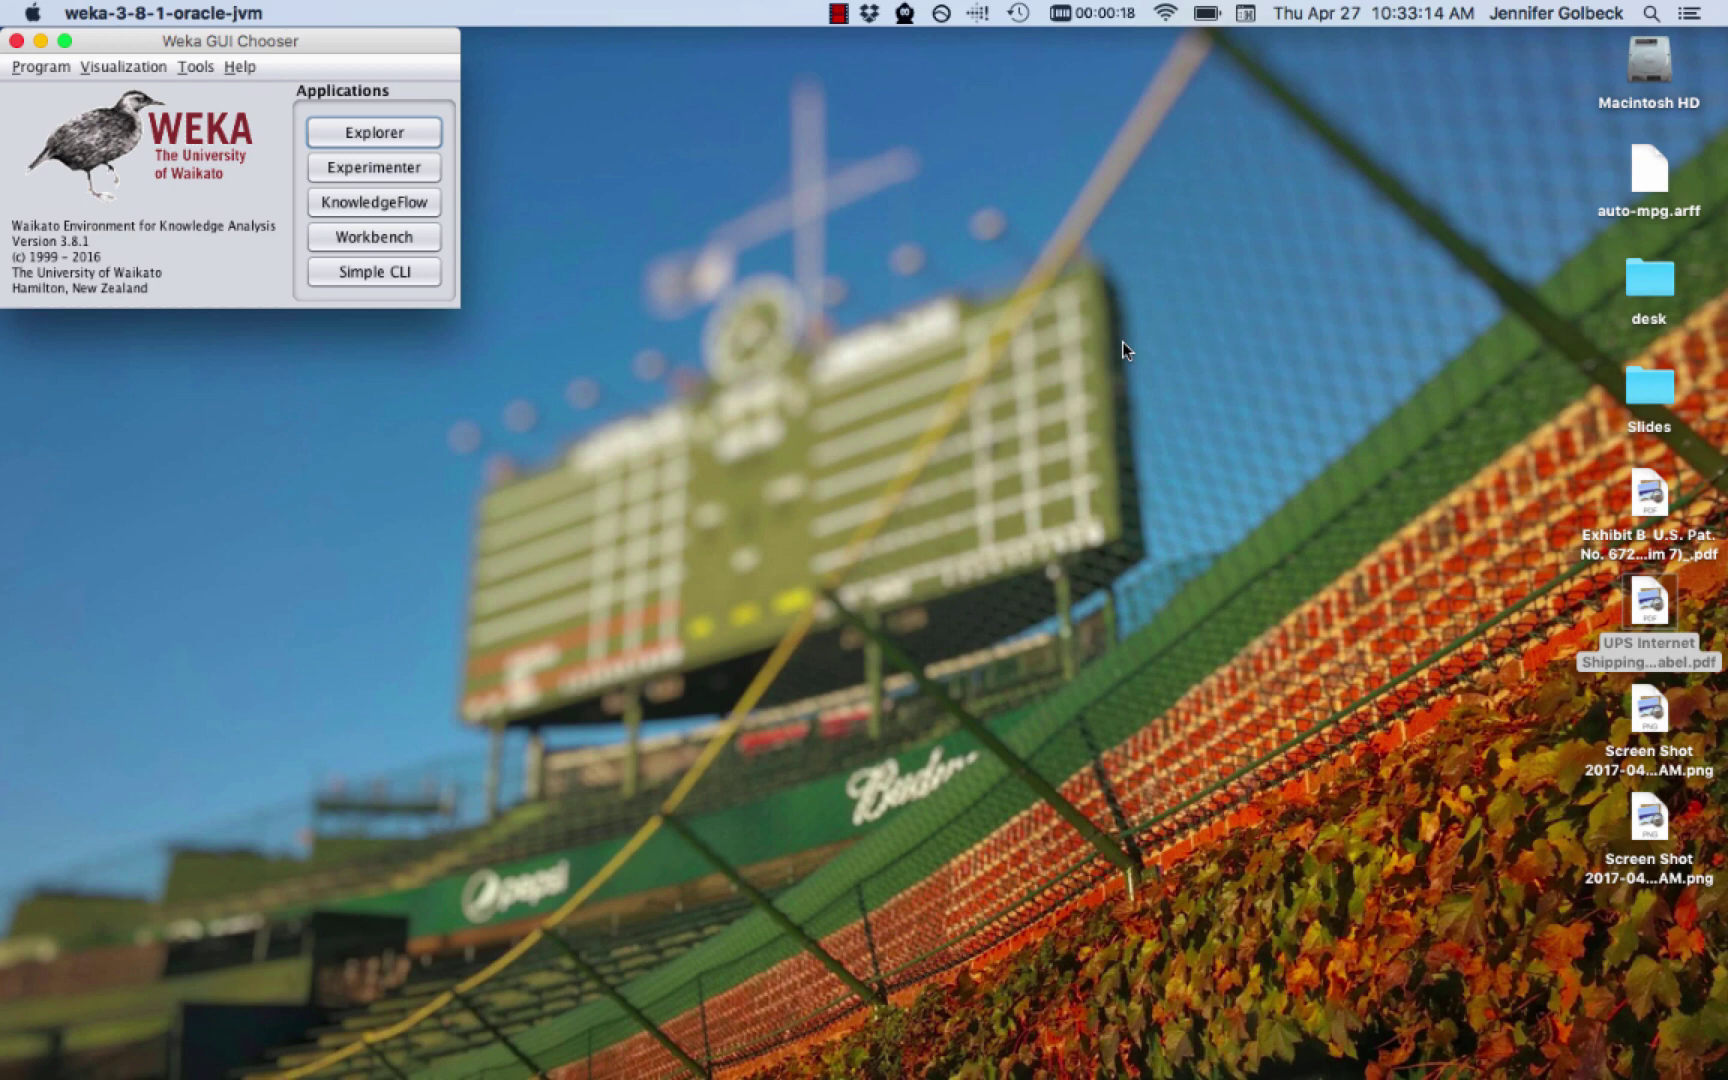
Switch to Excel and examine the realtor_importio_cleaned-1 columns from Zip to lot_size along the first data row
key(super+Tab)
key(super+Tab)
key(super+Tab)
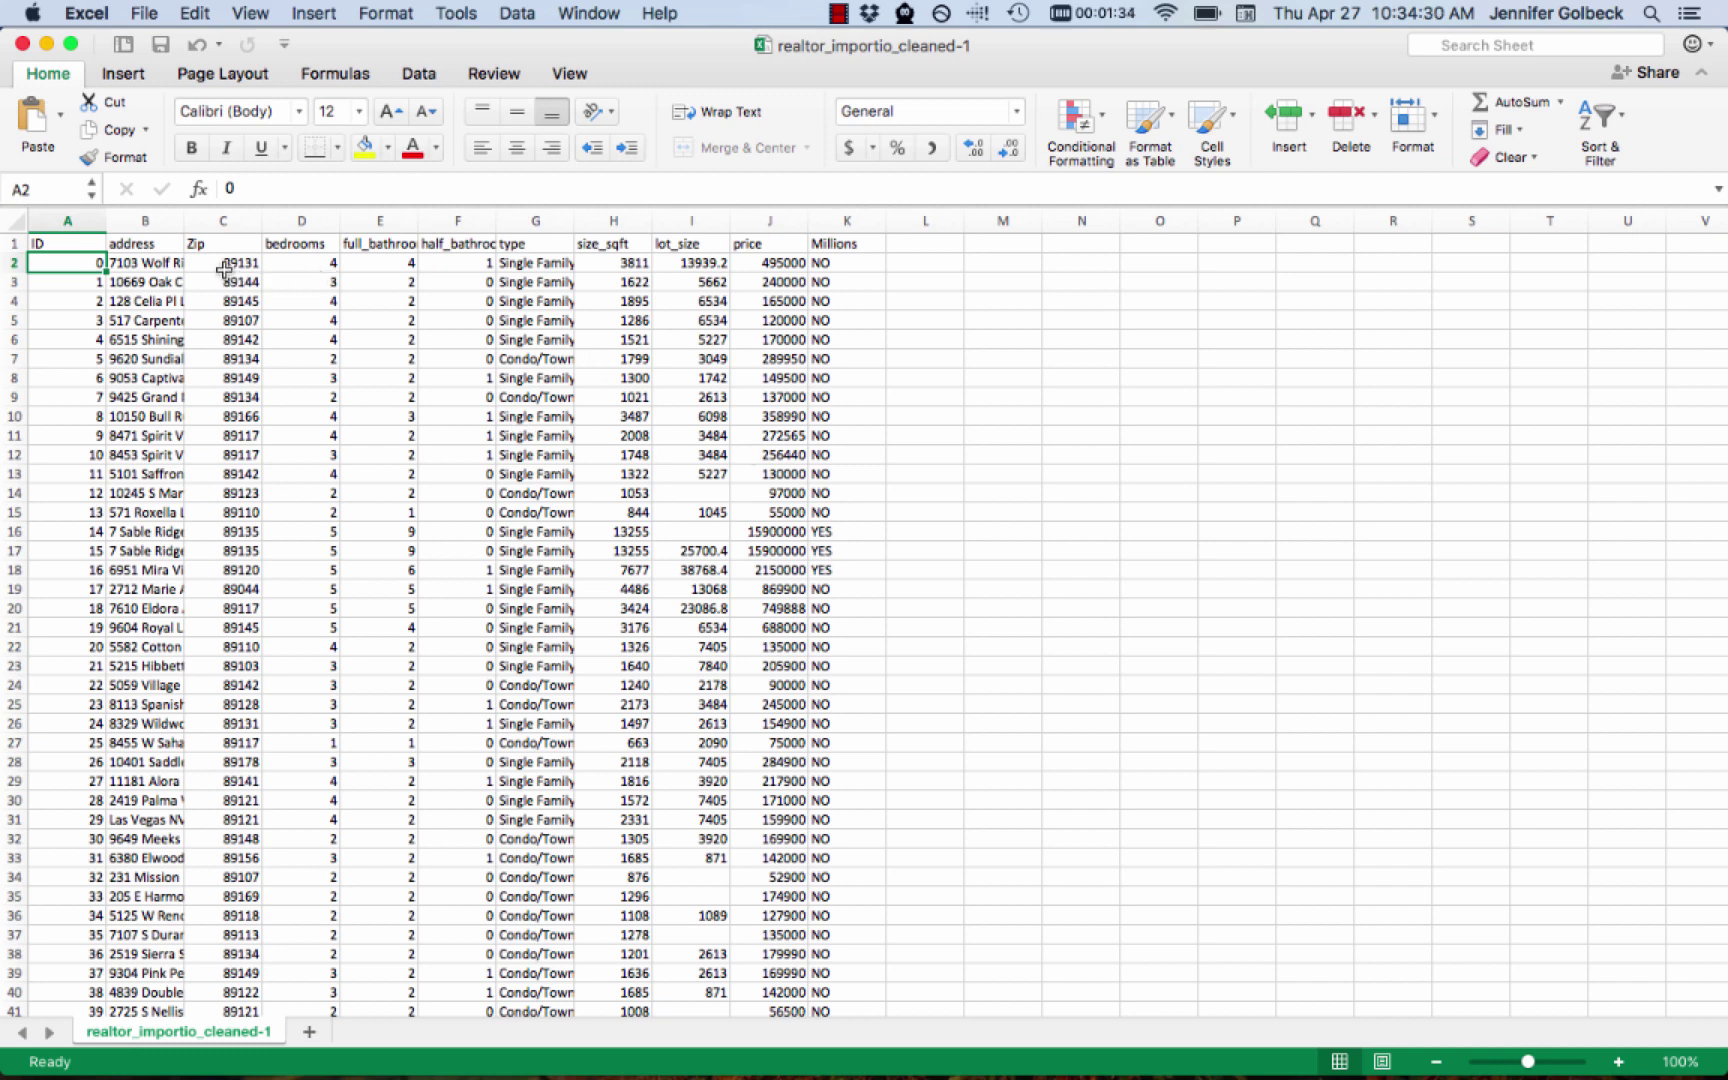
click(215, 261)
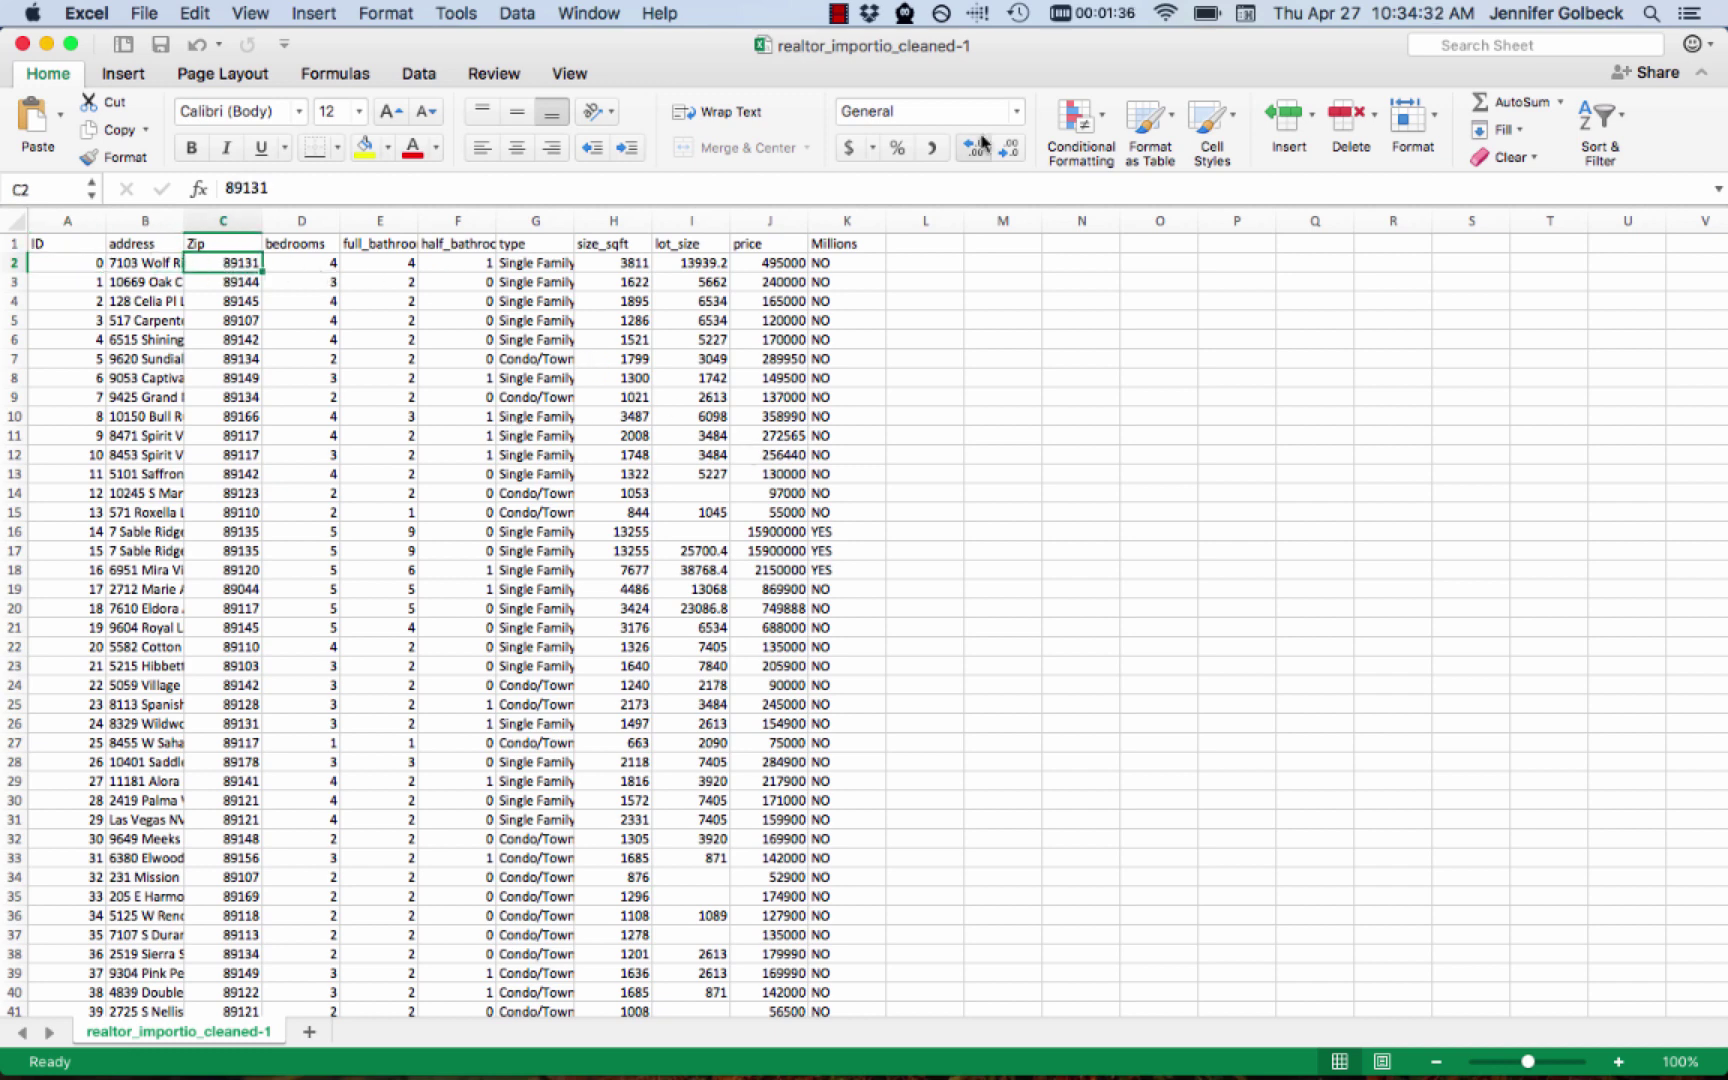
key(Right)
key(Right)
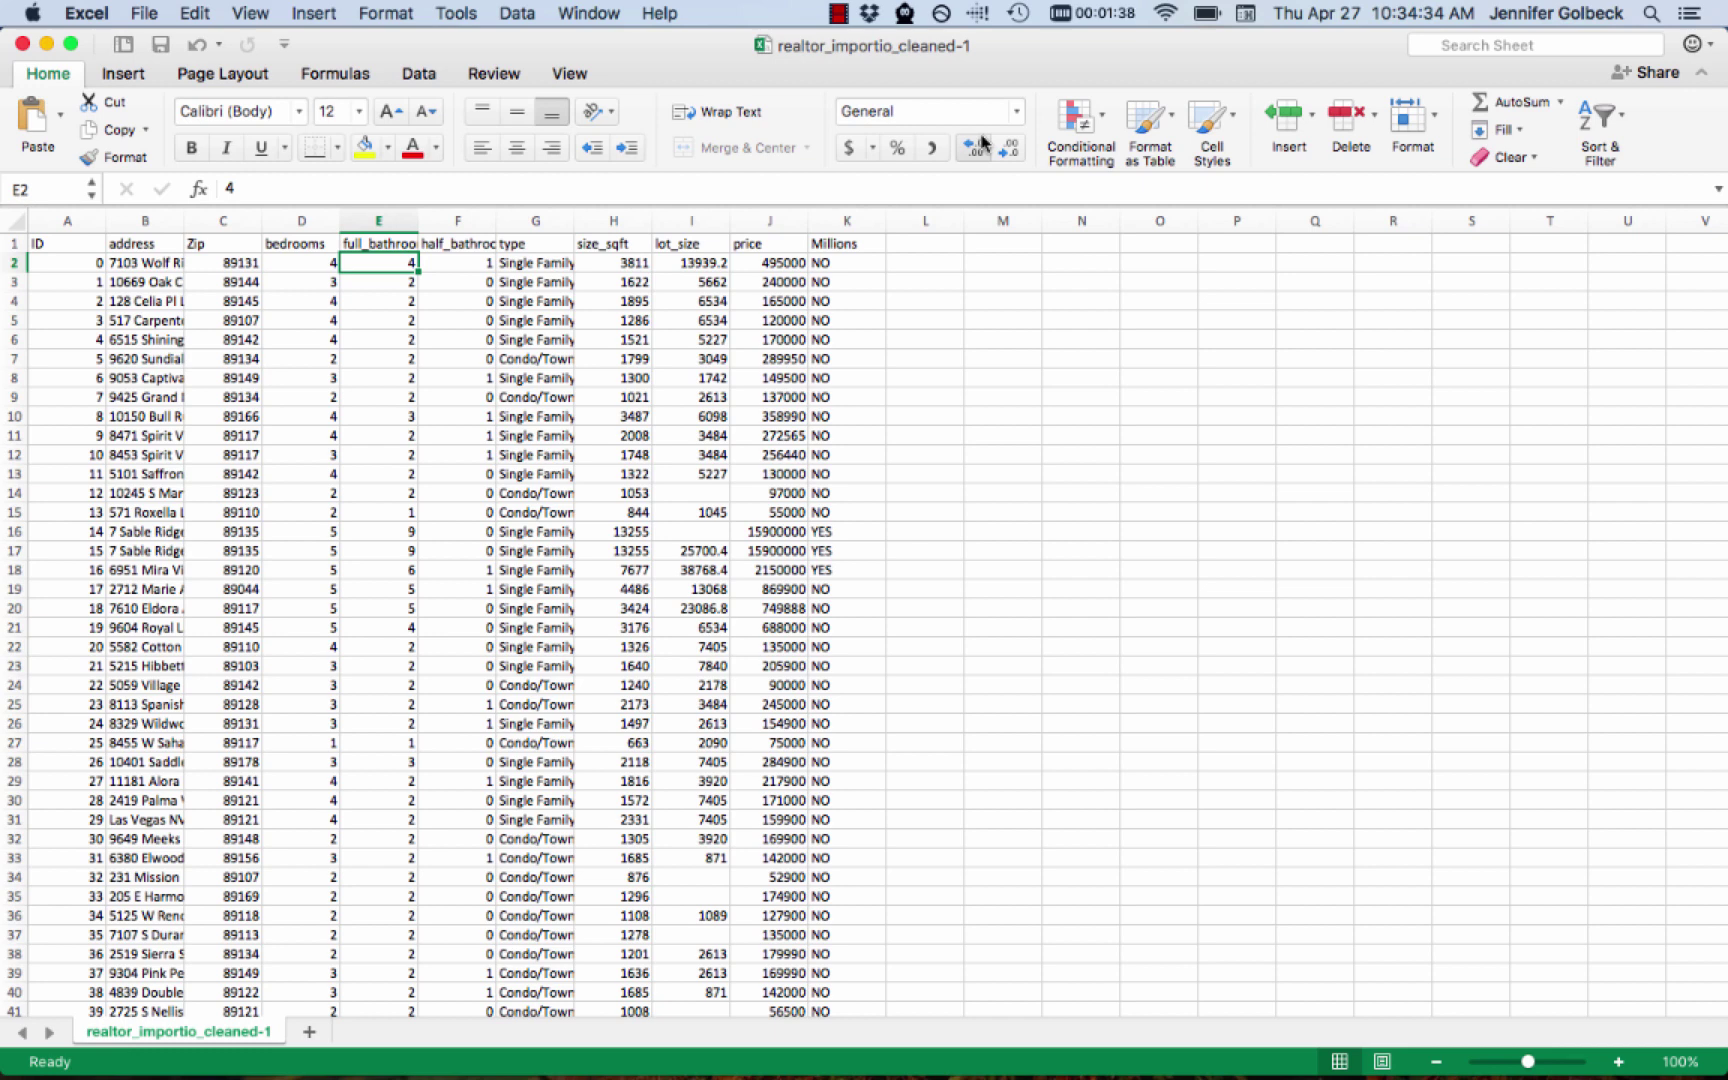
key(Right)
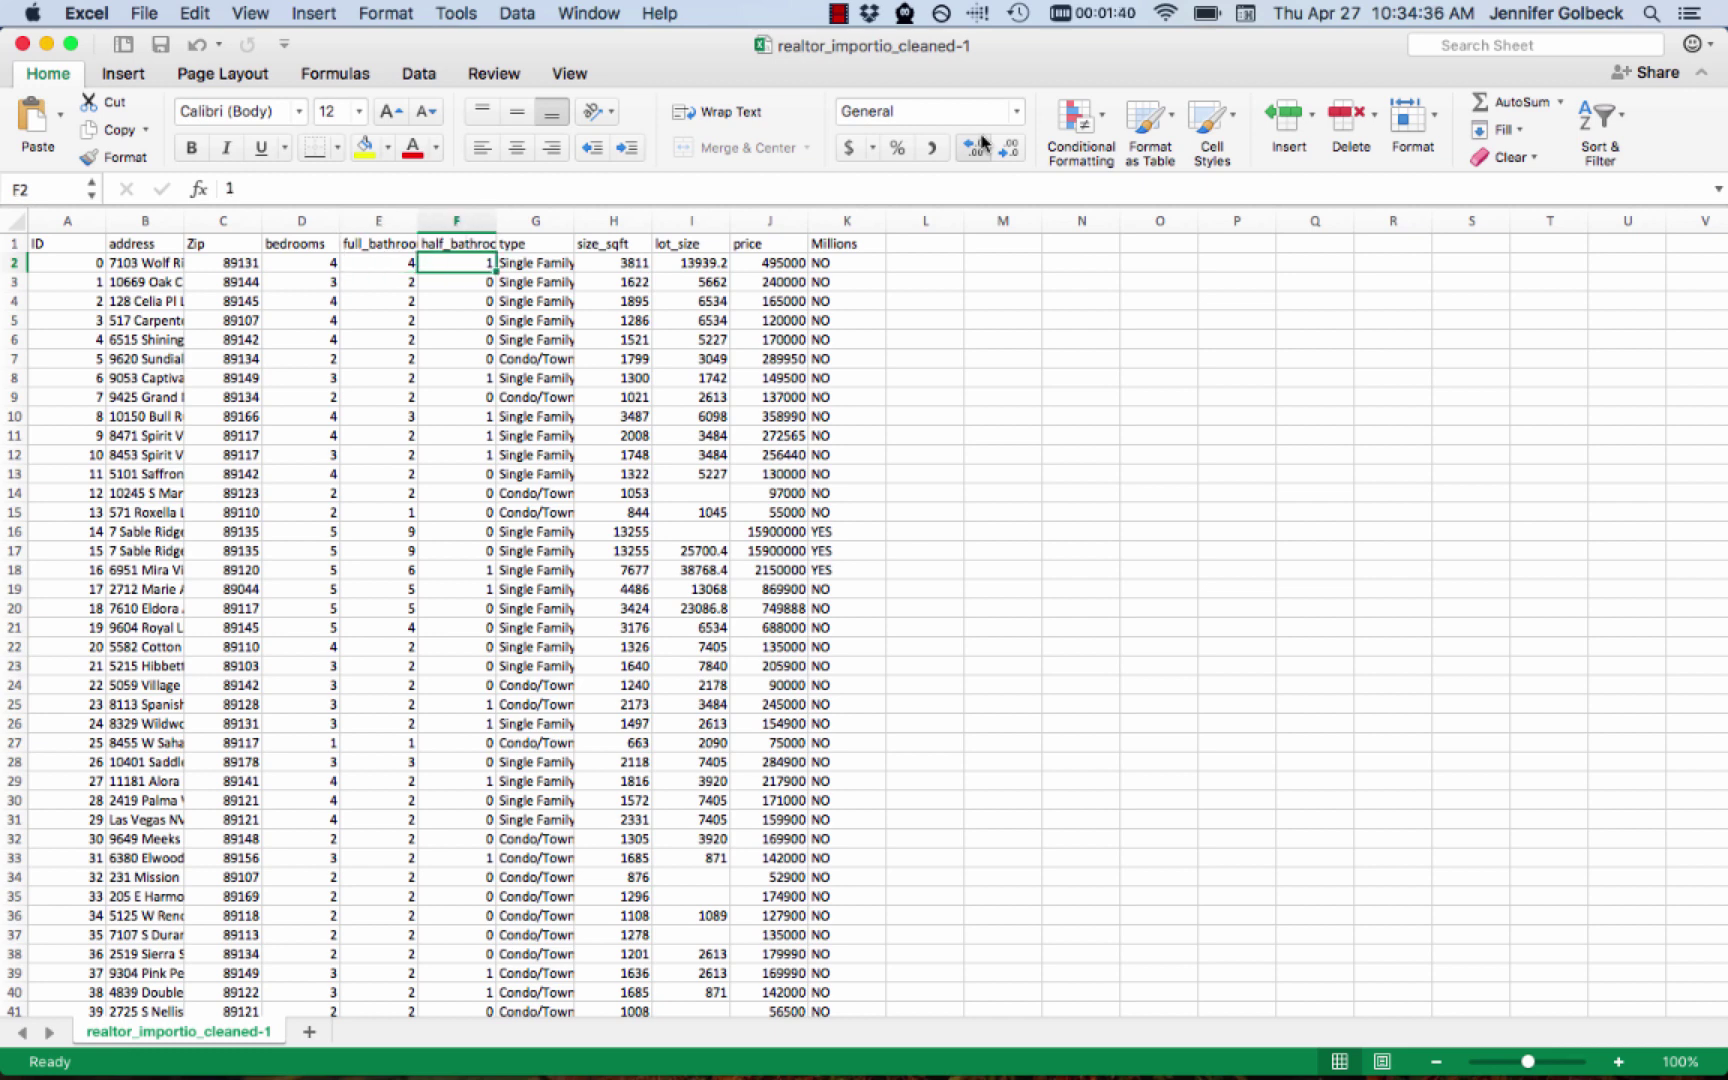
key(Right)
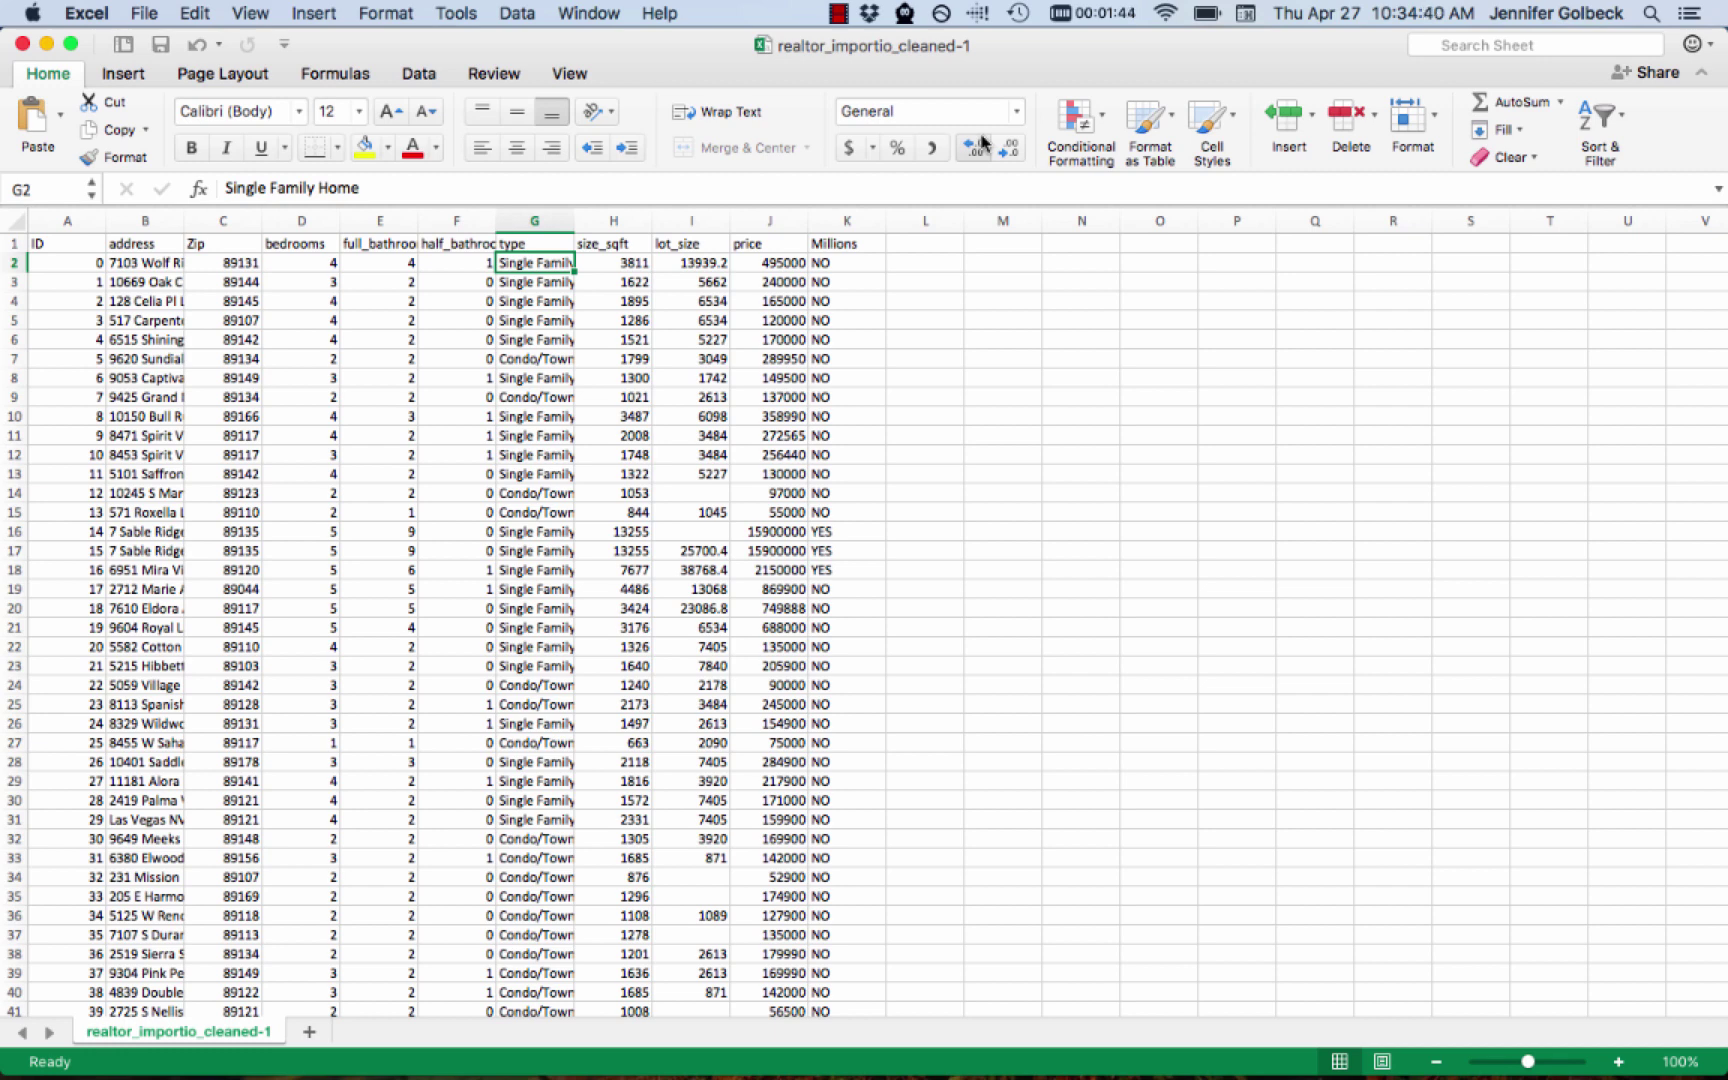
key(Right)
key(Right)
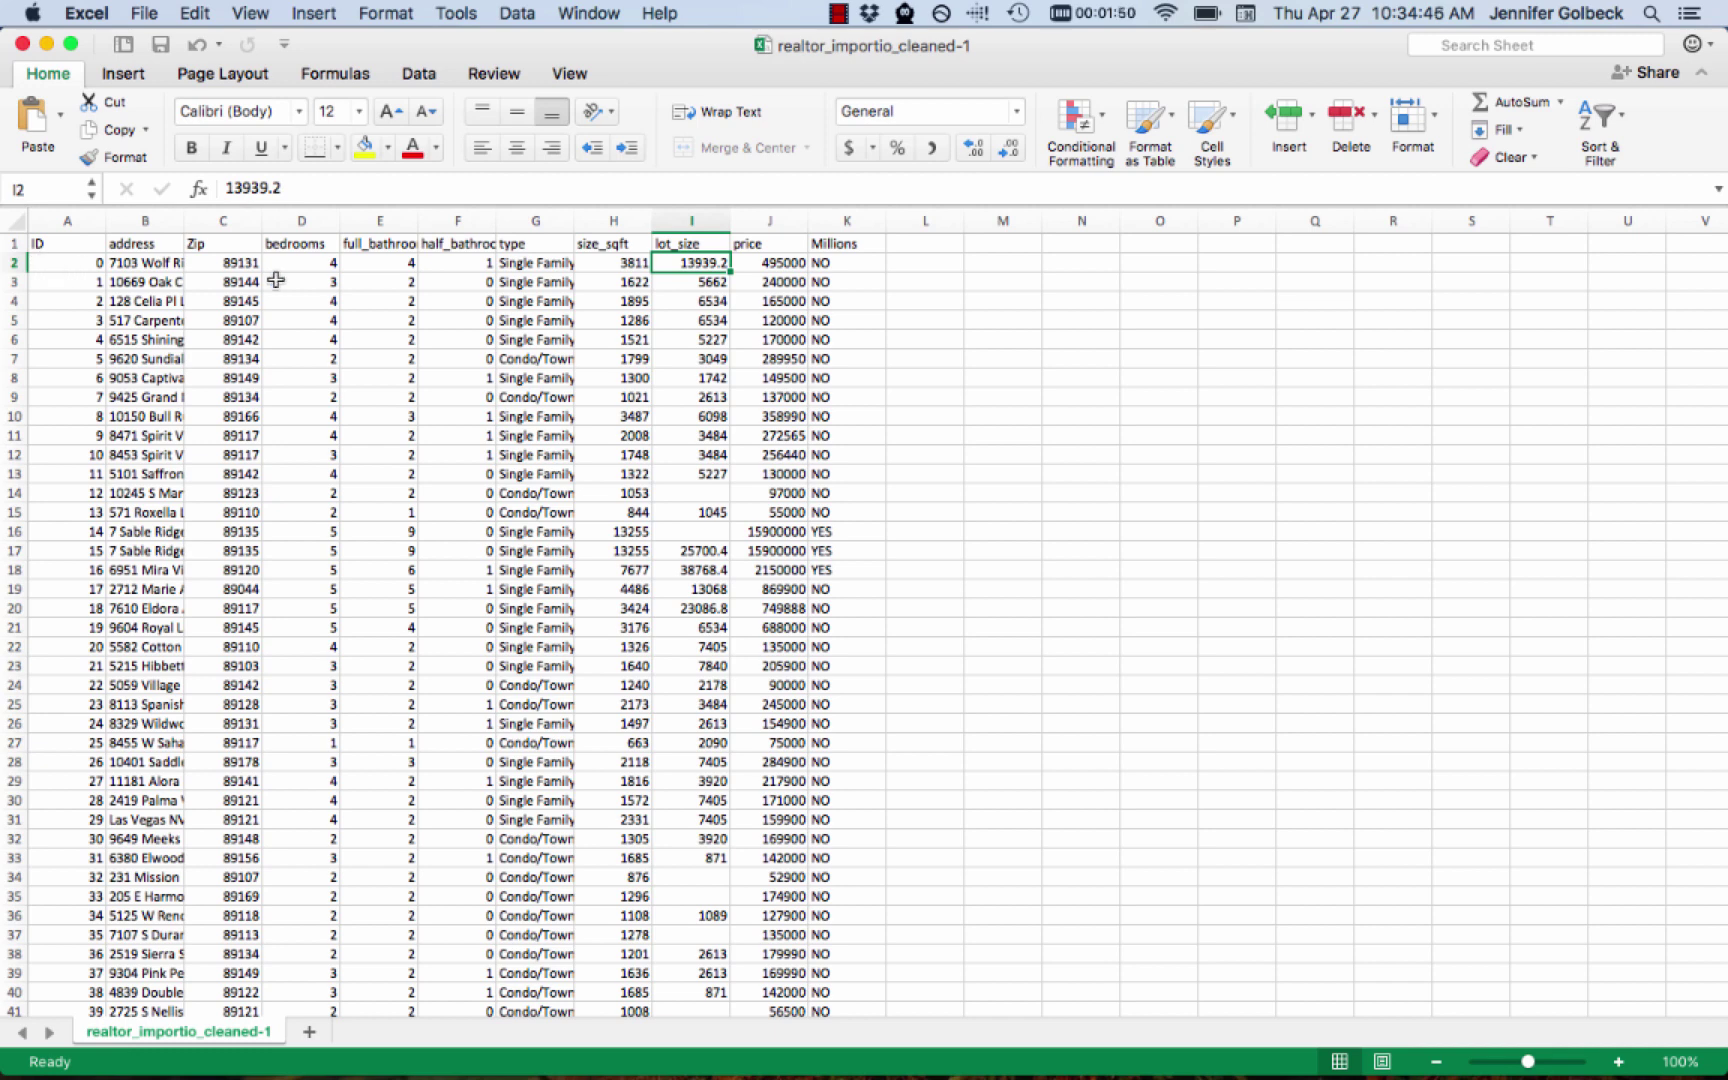
Copy the Zip through price columns from row 2 down to the last data row, without the headers
drag(233, 262, 750, 268)
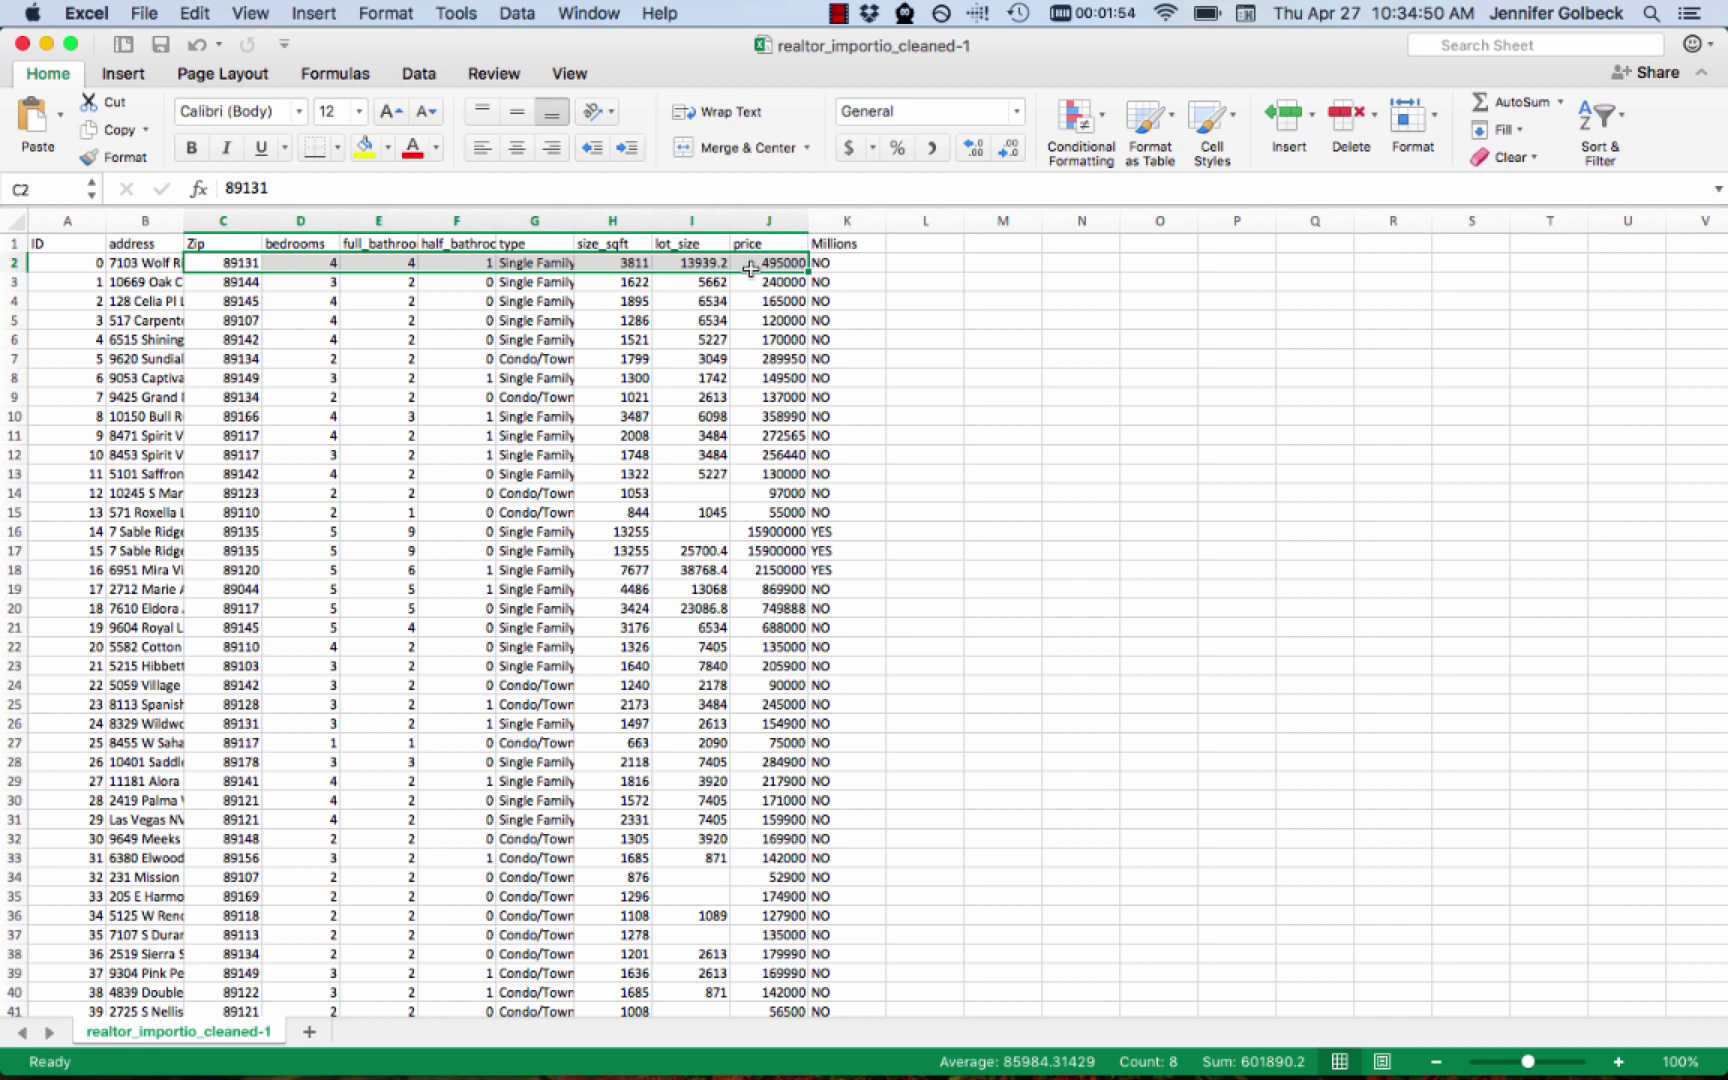
key(super+shift+Down)
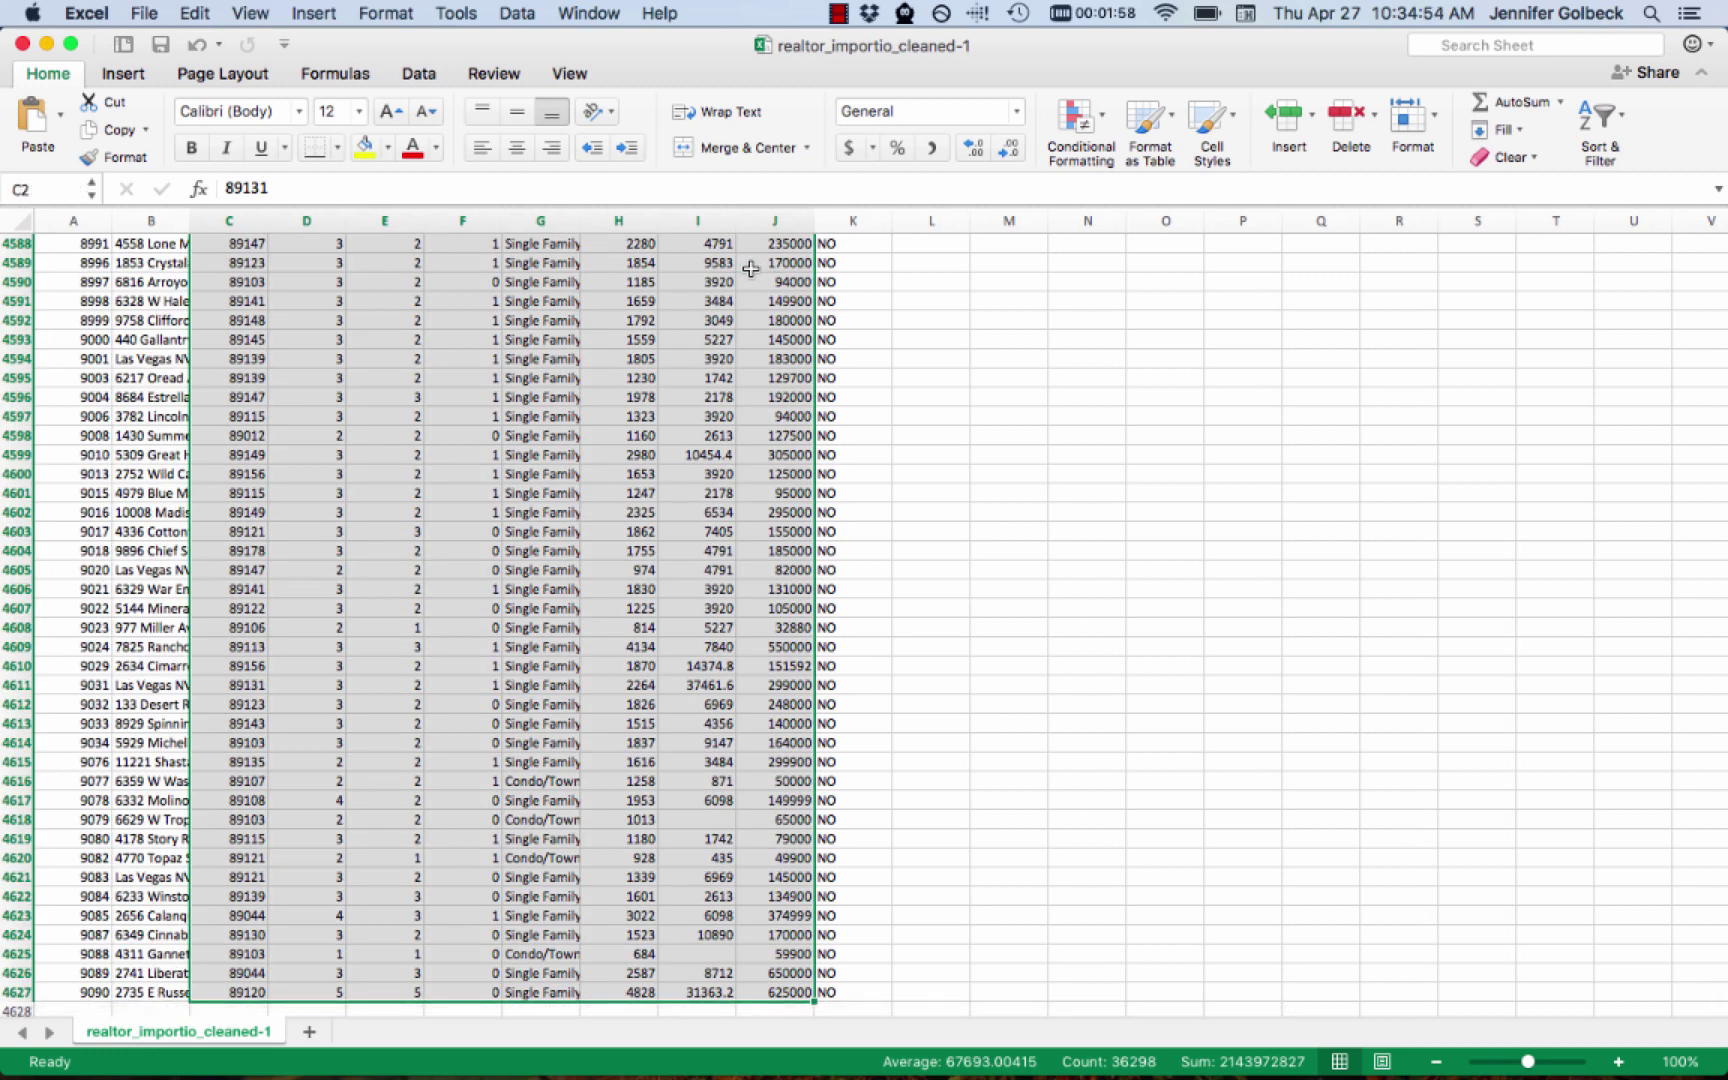
key(super+c)
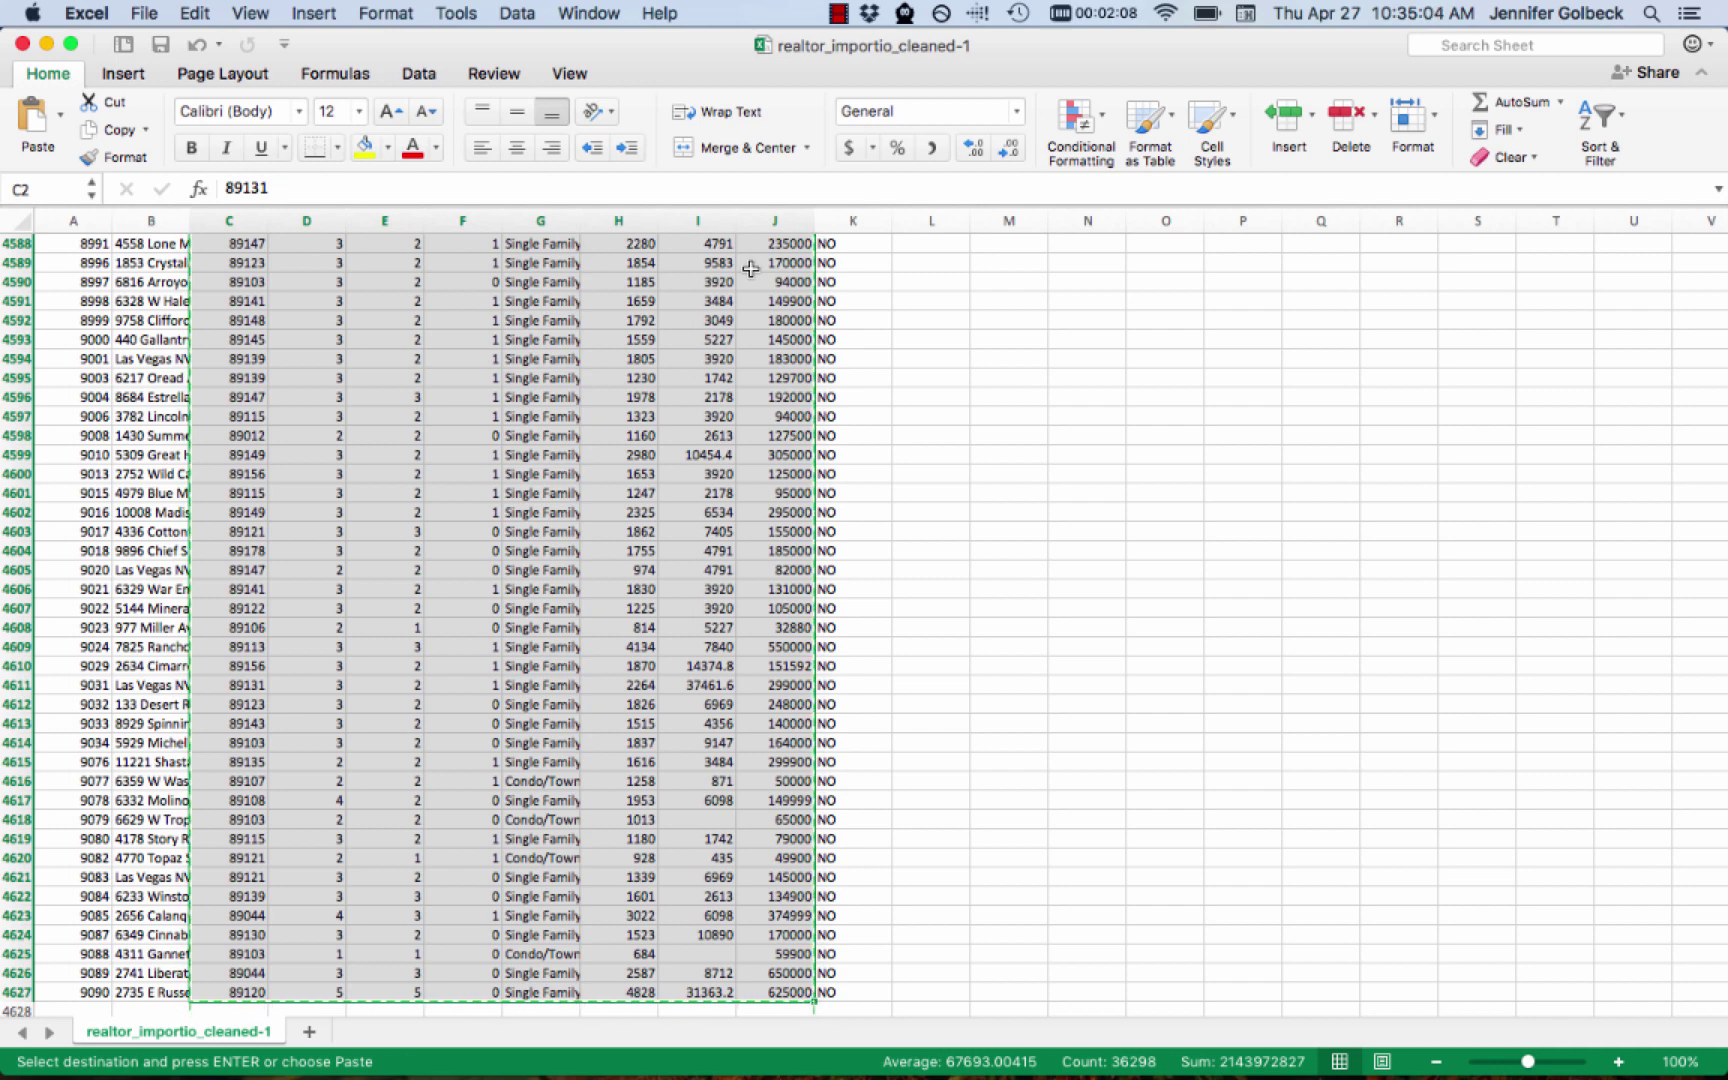
key(super+Tab)
key(Tab)
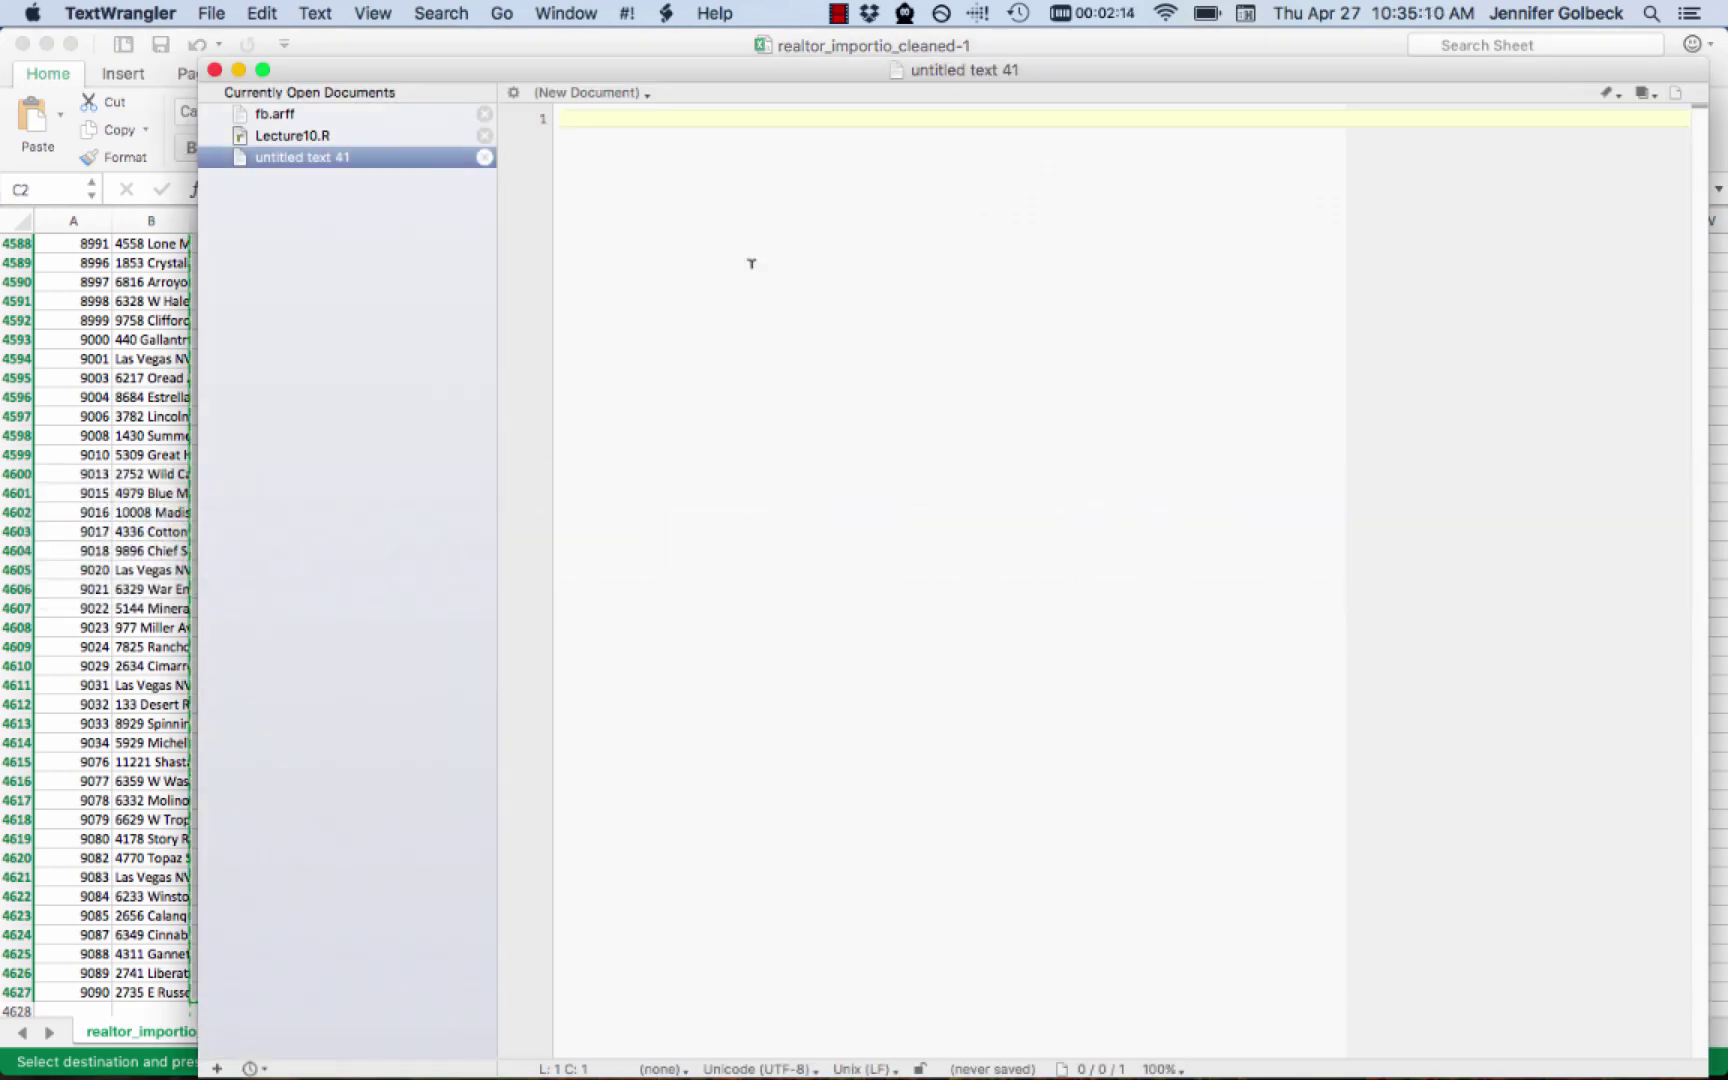
key(Return)
key(Return)
key(Return)
key(Return)
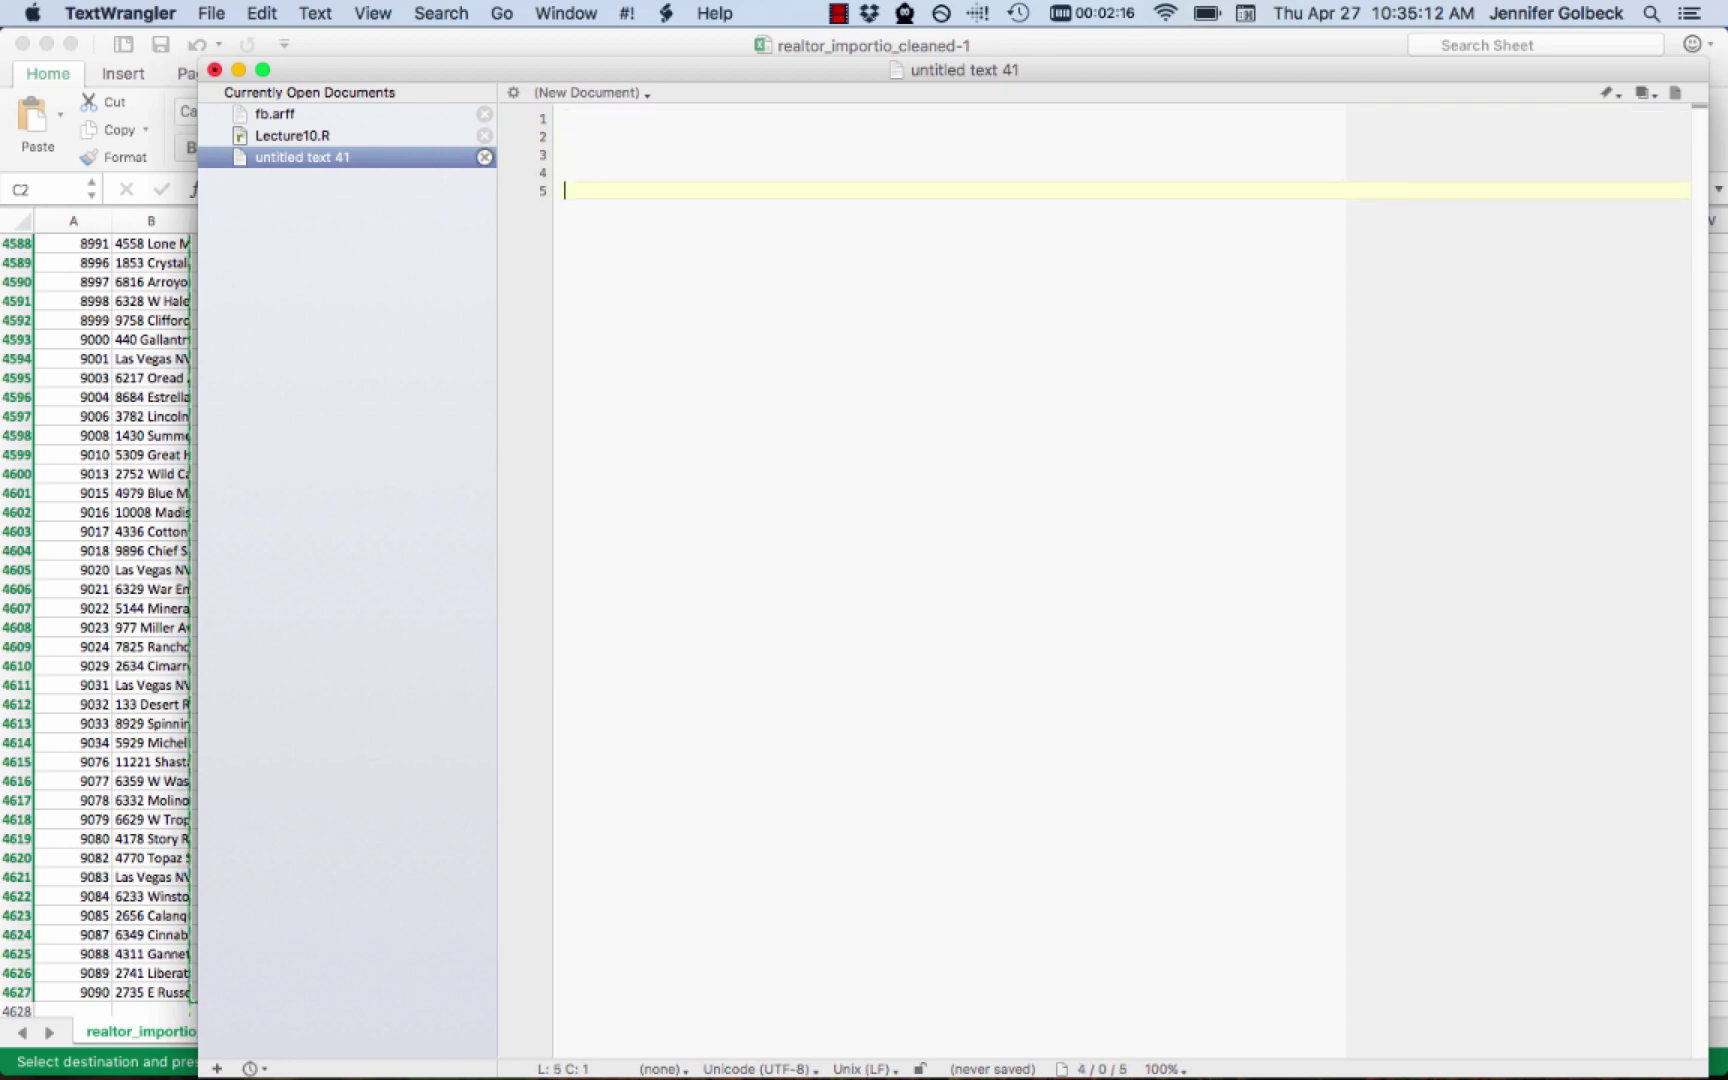
text(@data)
key(Return)
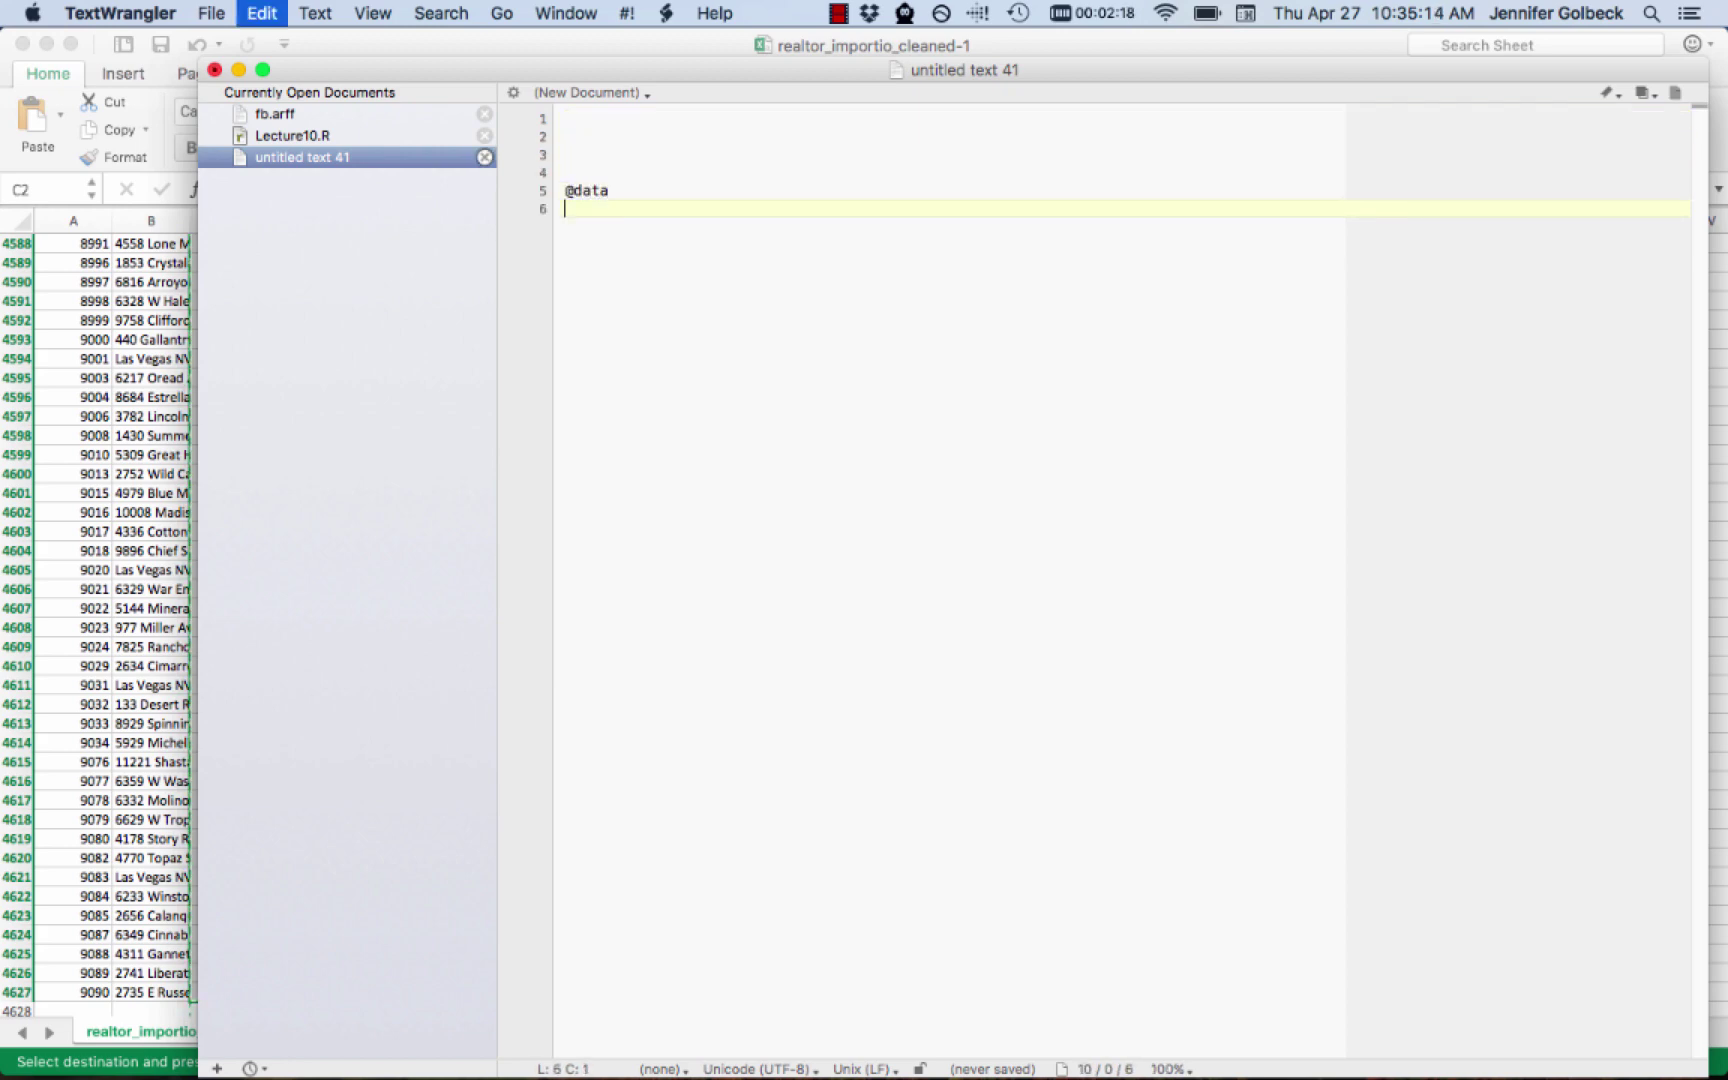
key(super+v)
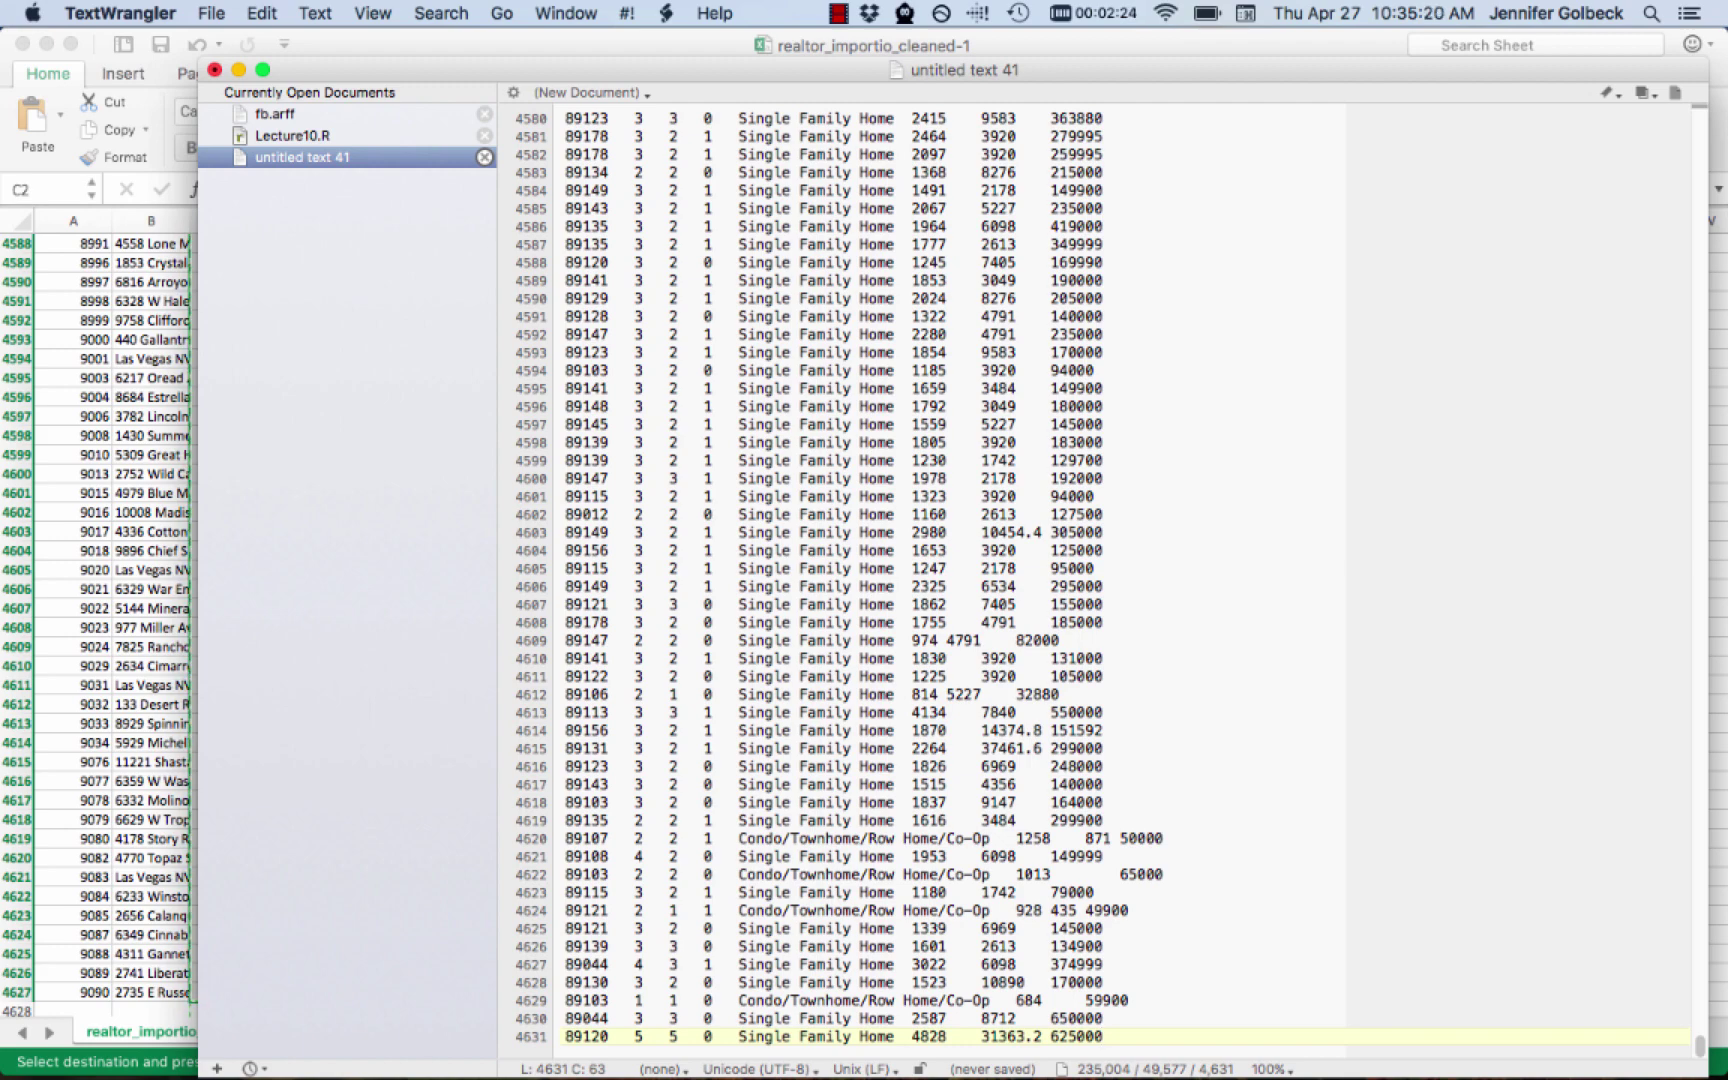
Switch back to Excel and examine the blank lot_size cells at the end and beginning of the data
key(super+Tab)
click(790, 532)
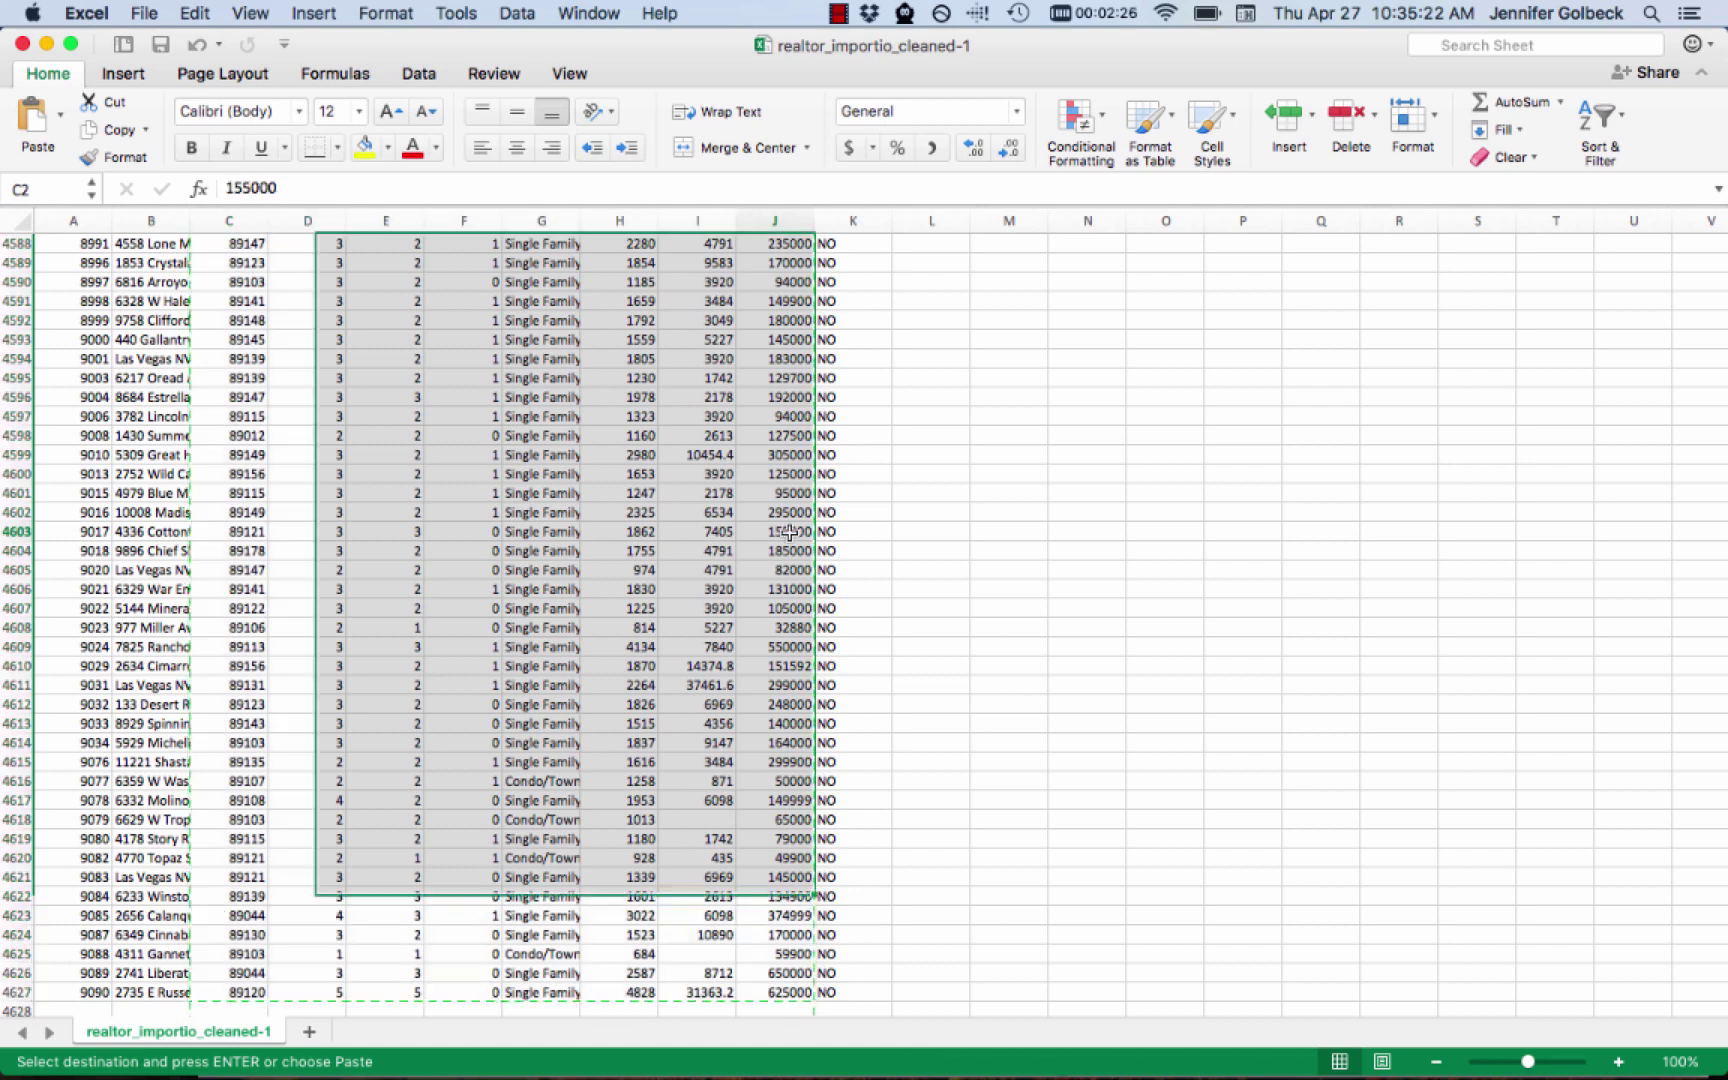
click(706, 819)
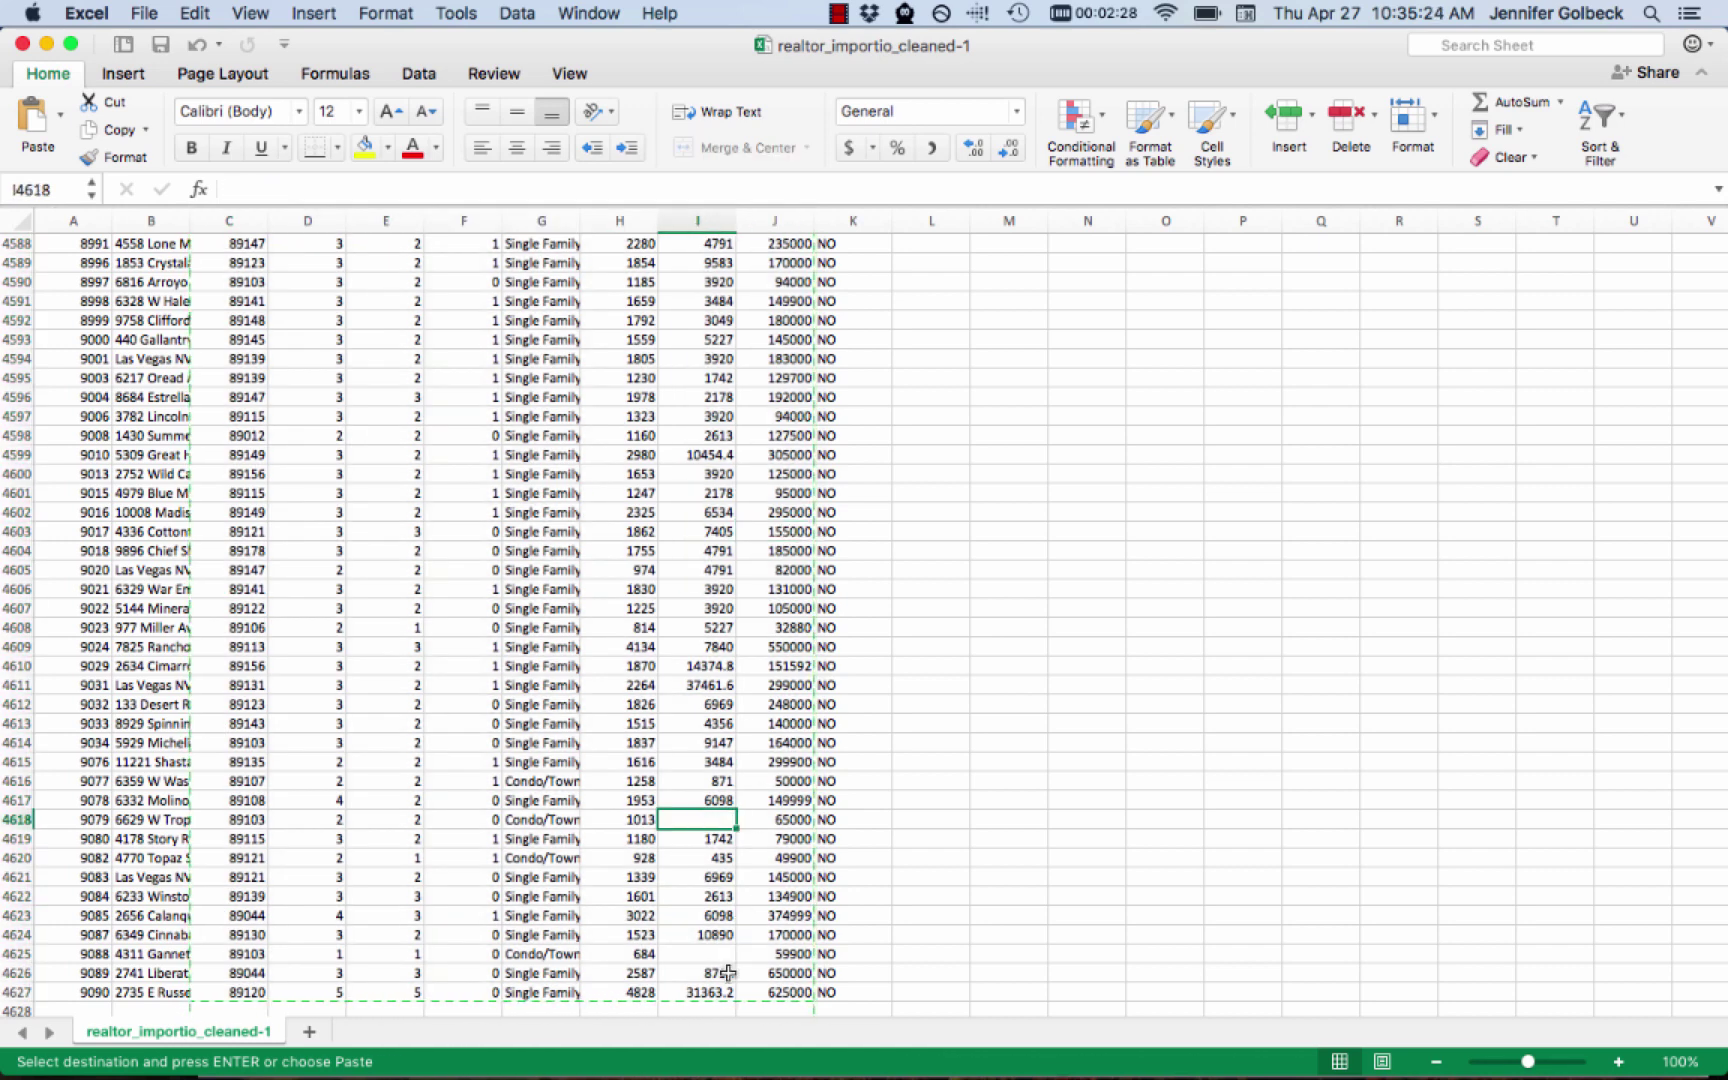
click(728, 953)
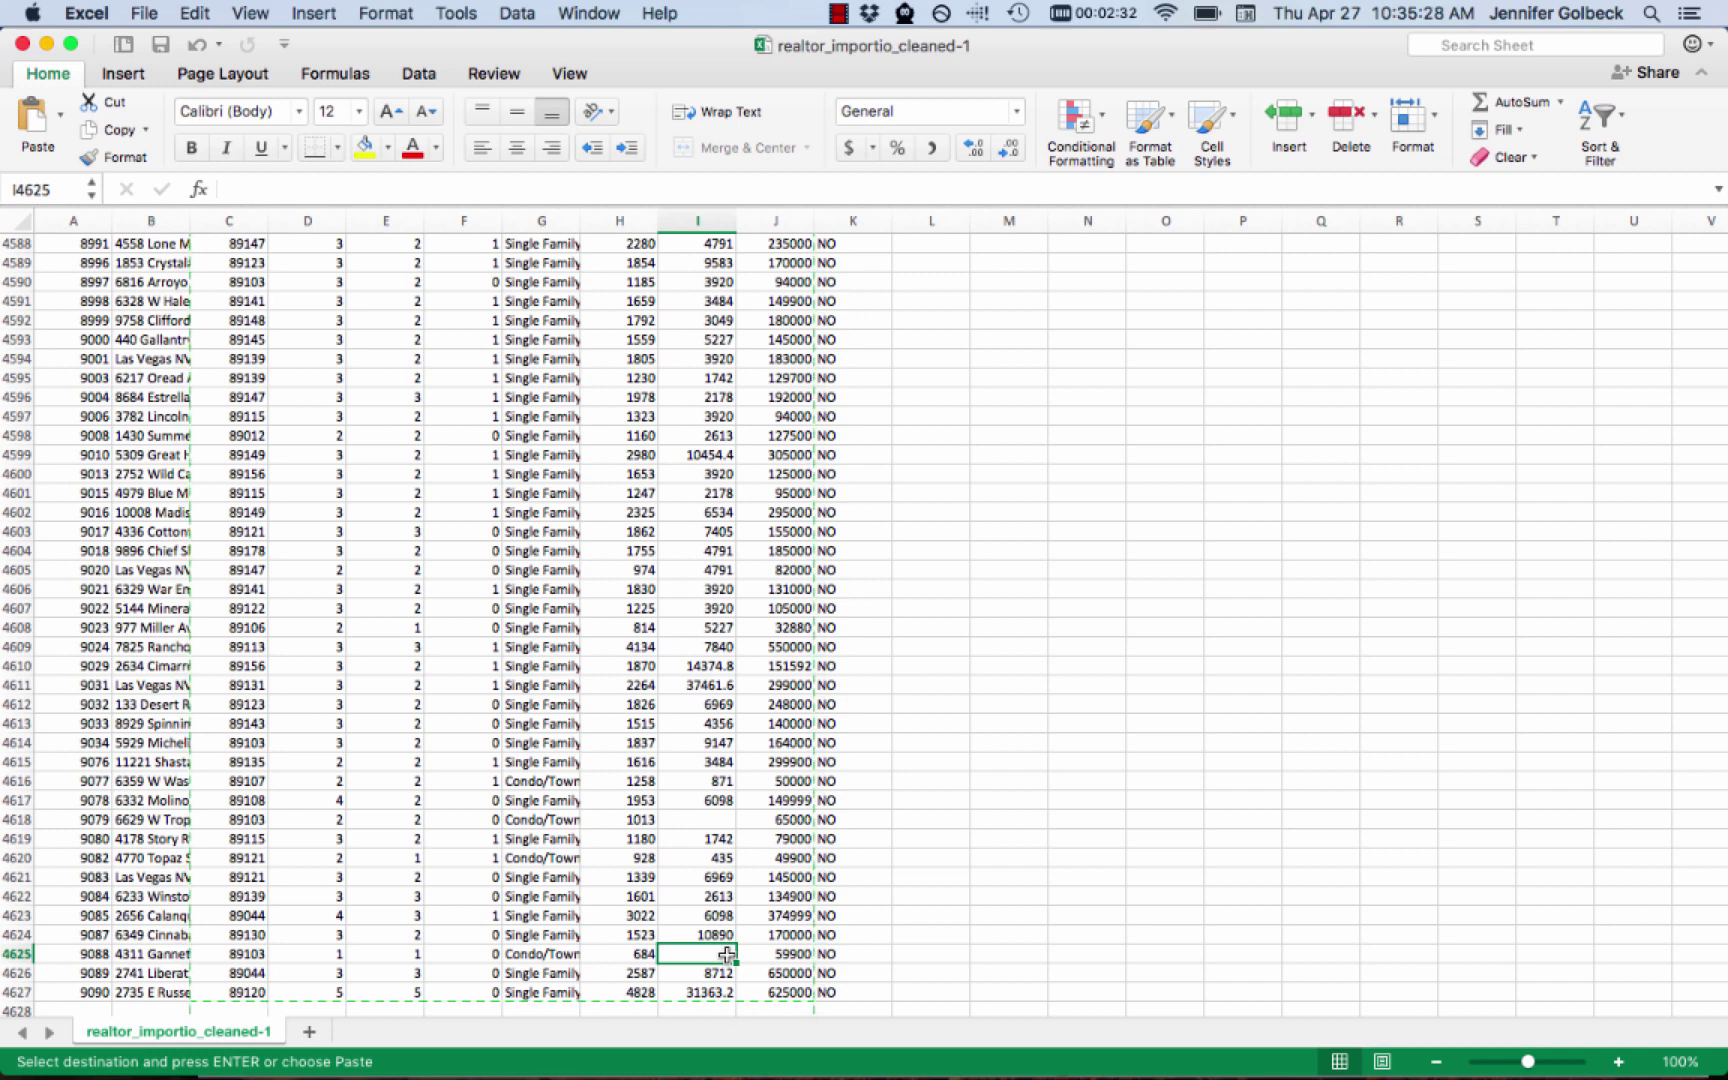
key(Left)
key(super+Up)
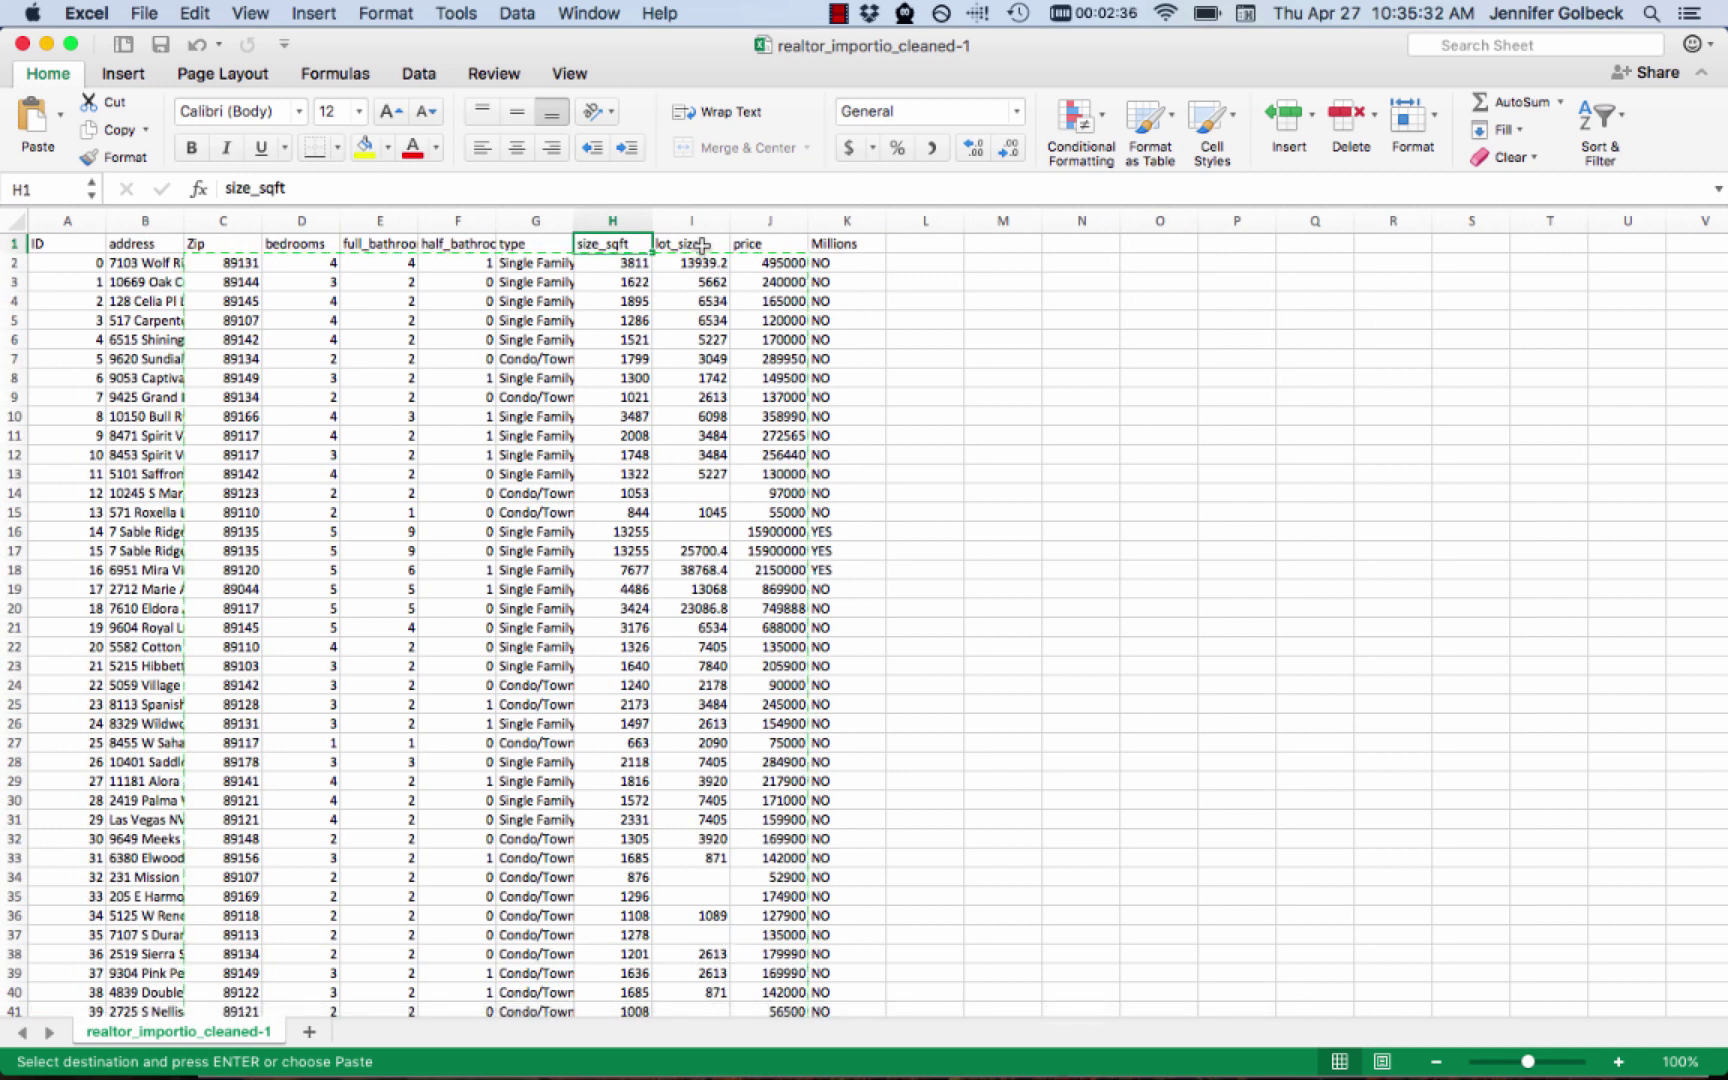
click(557, 492)
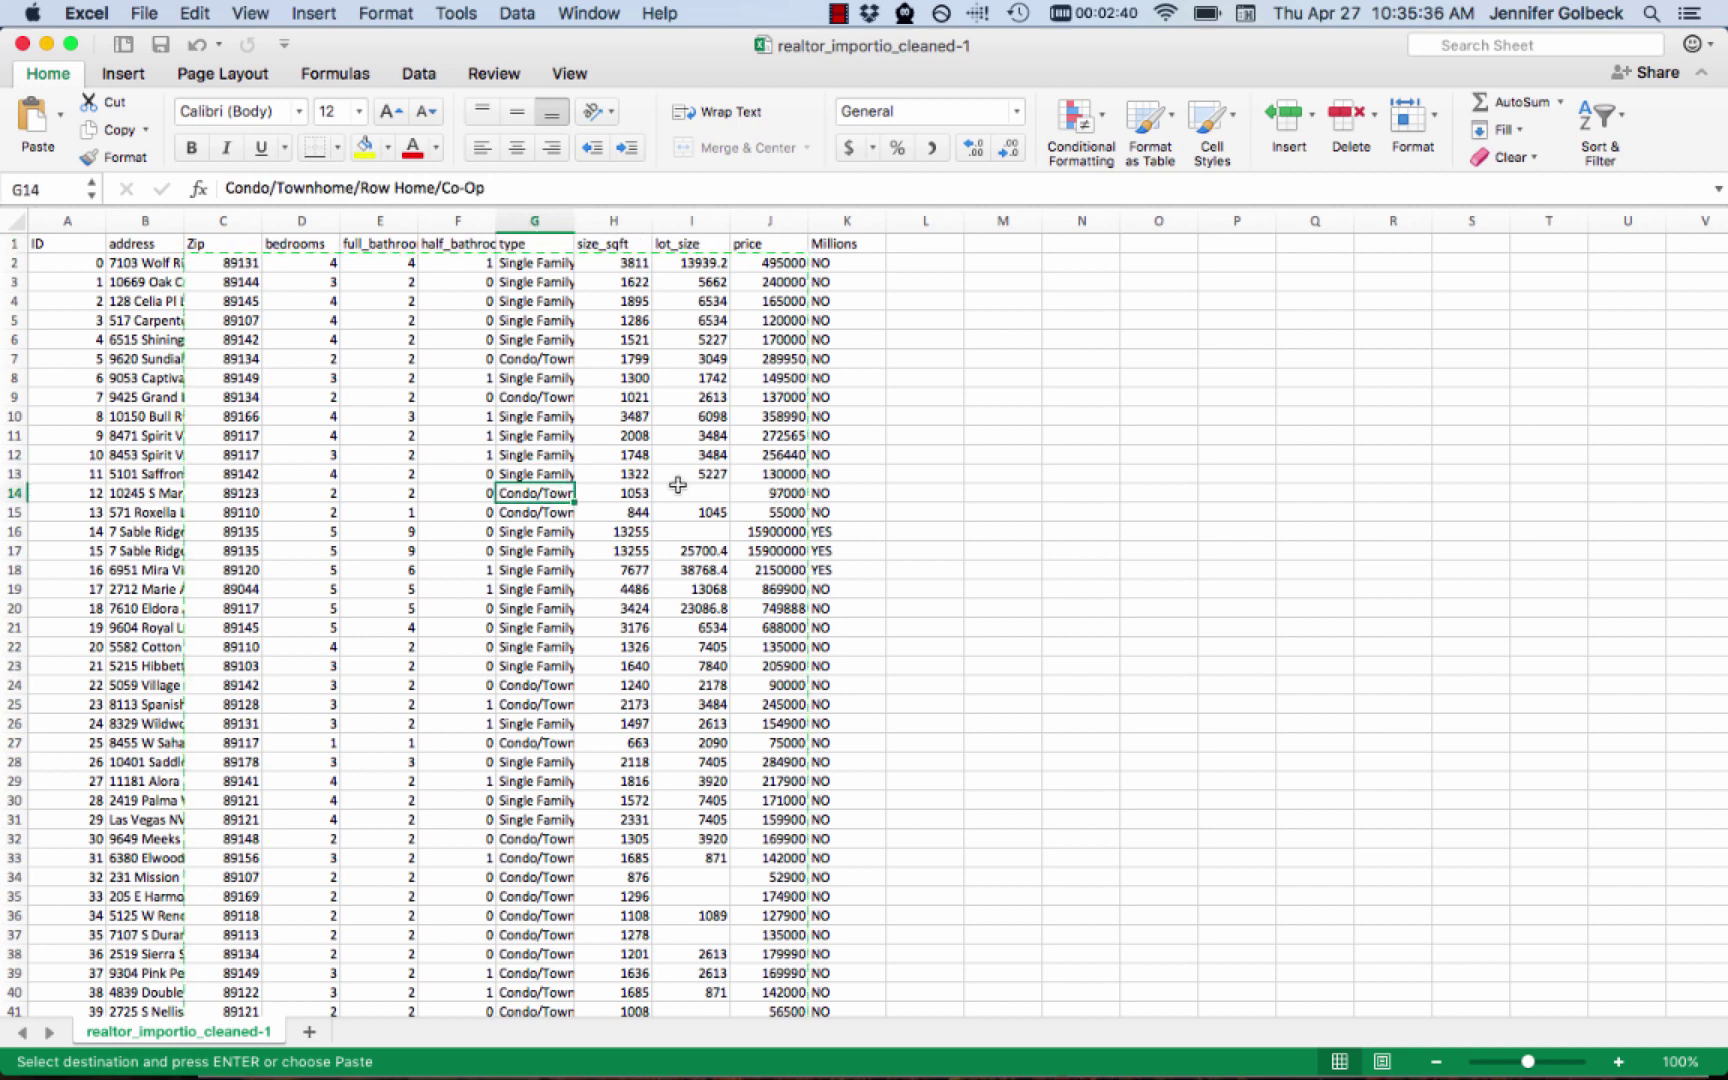
In the TextWrangler document, replace all occurrences of \t\t with \t0\t so missing values are filled with 0
key(super+Tab)
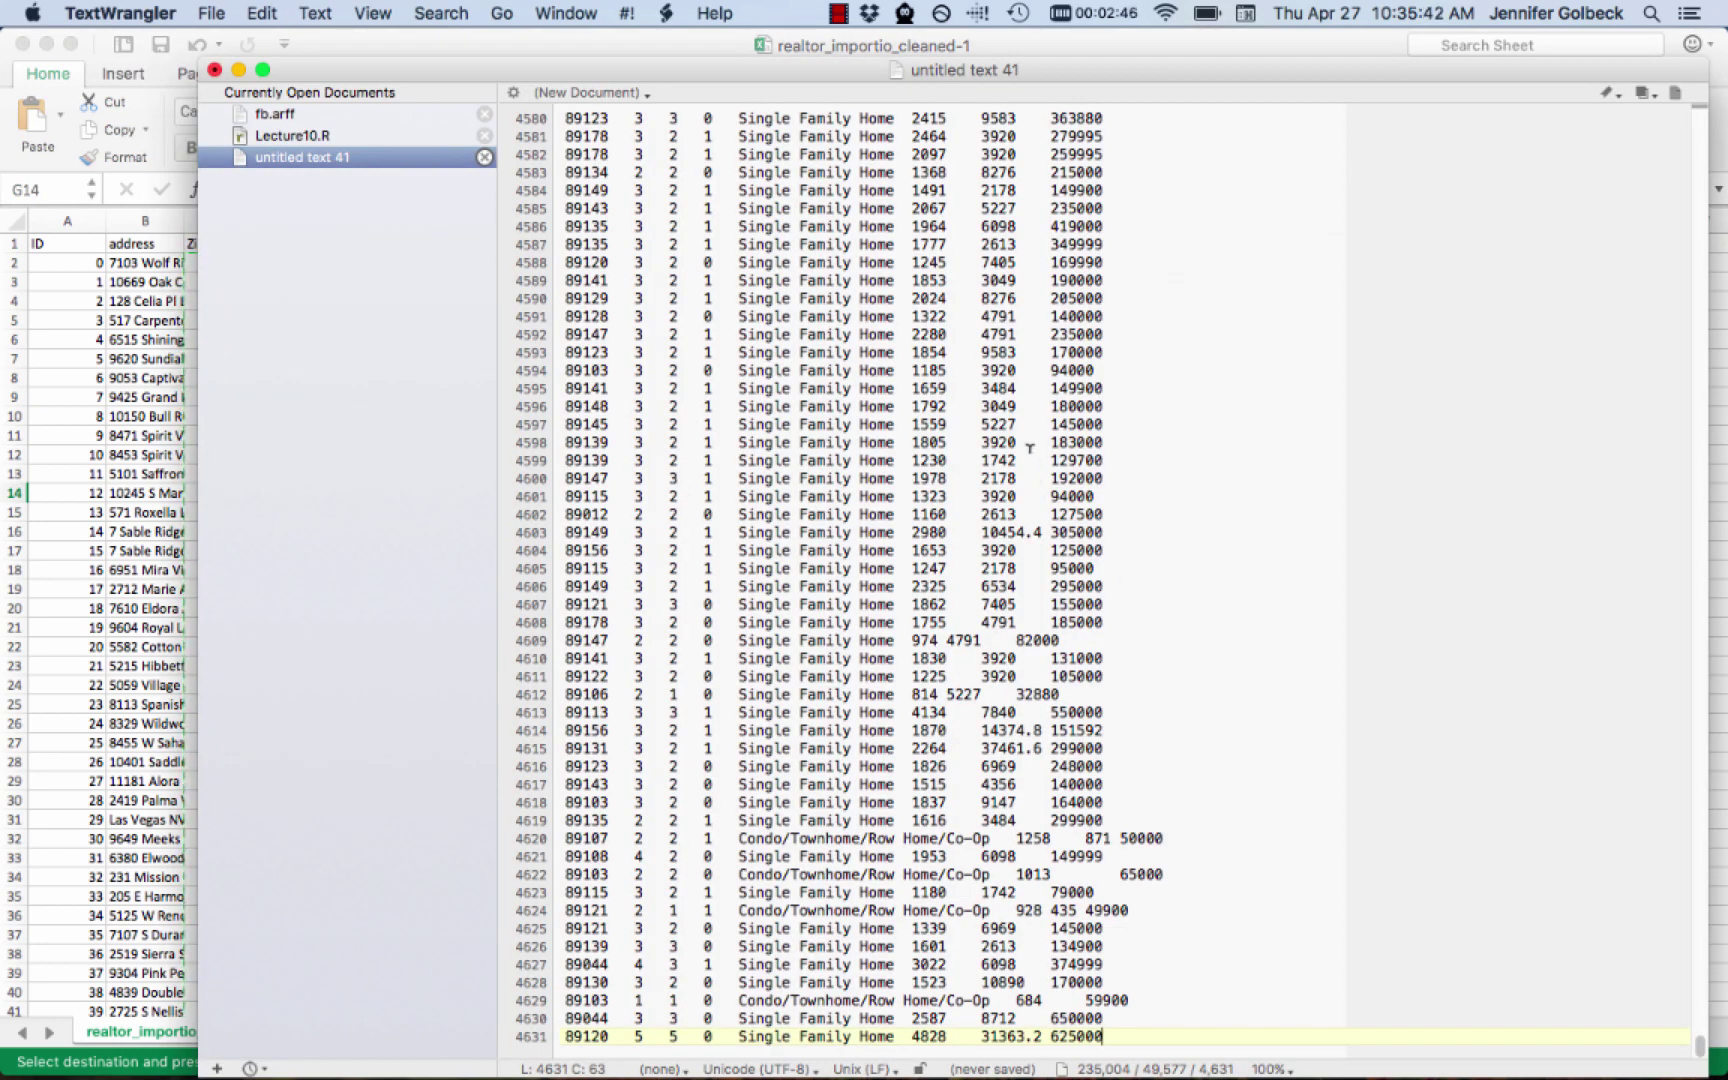
key(super+f)
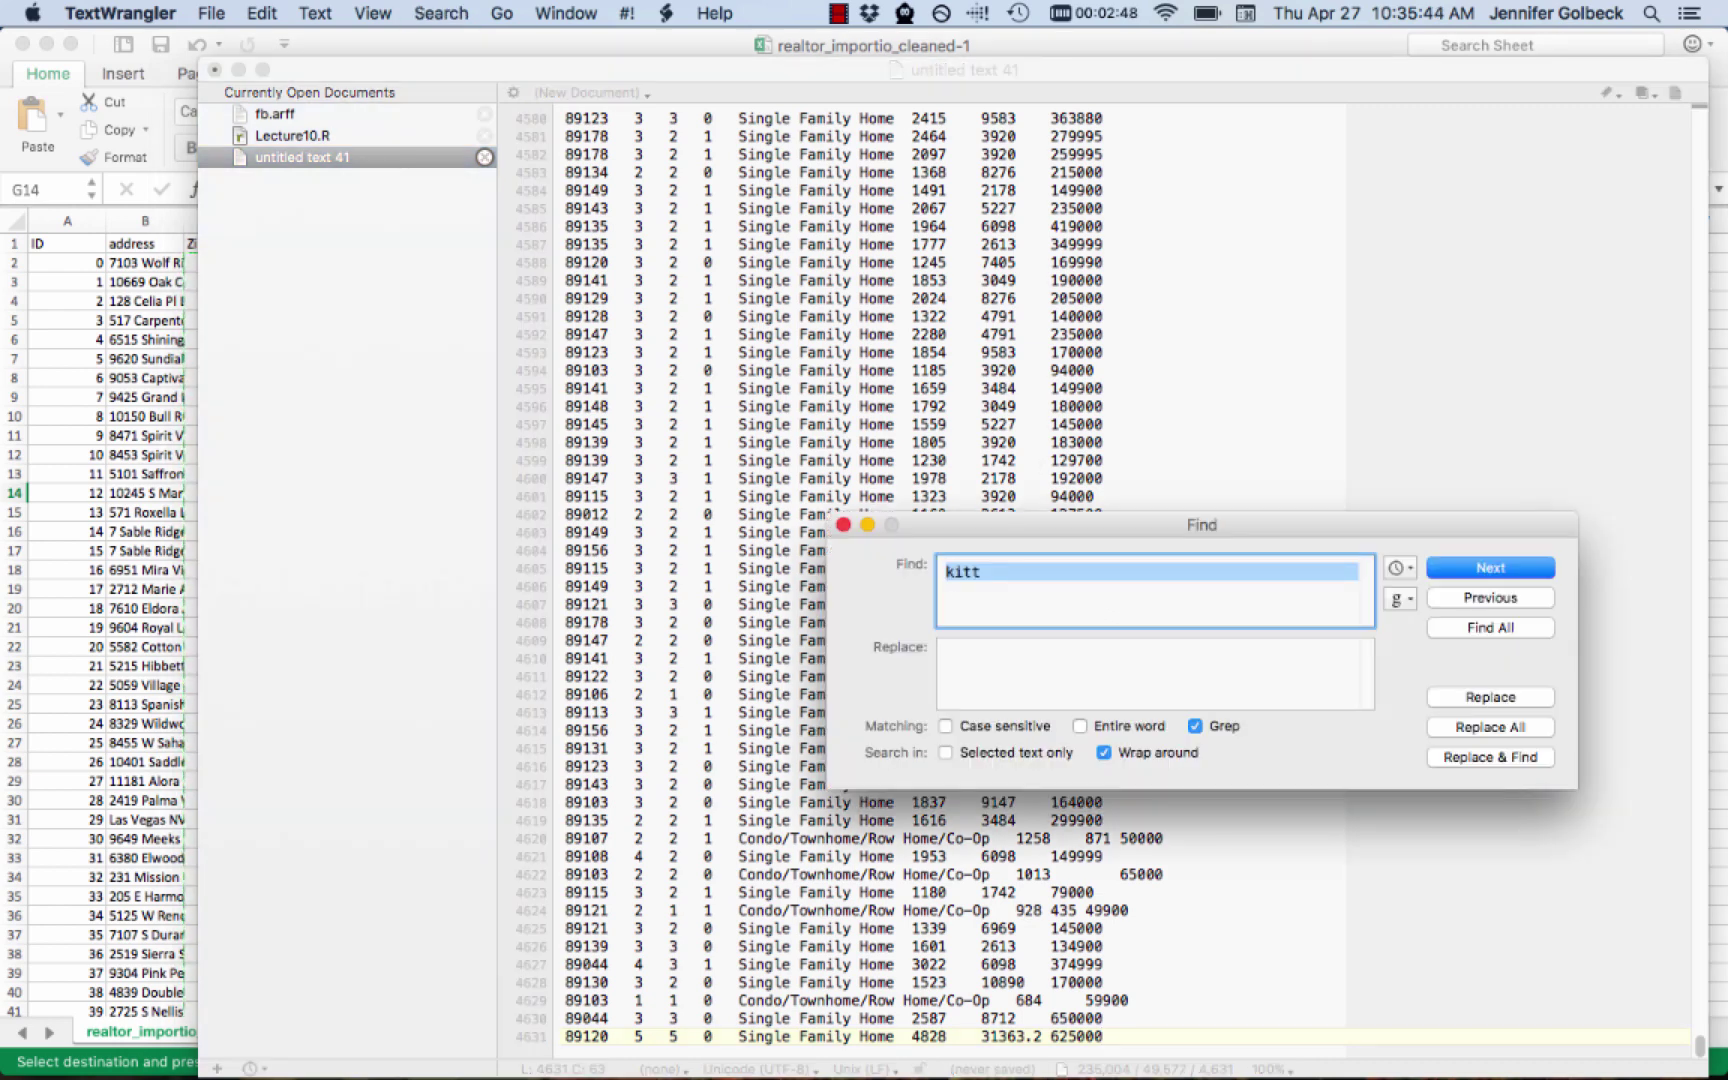
text(\t\t)
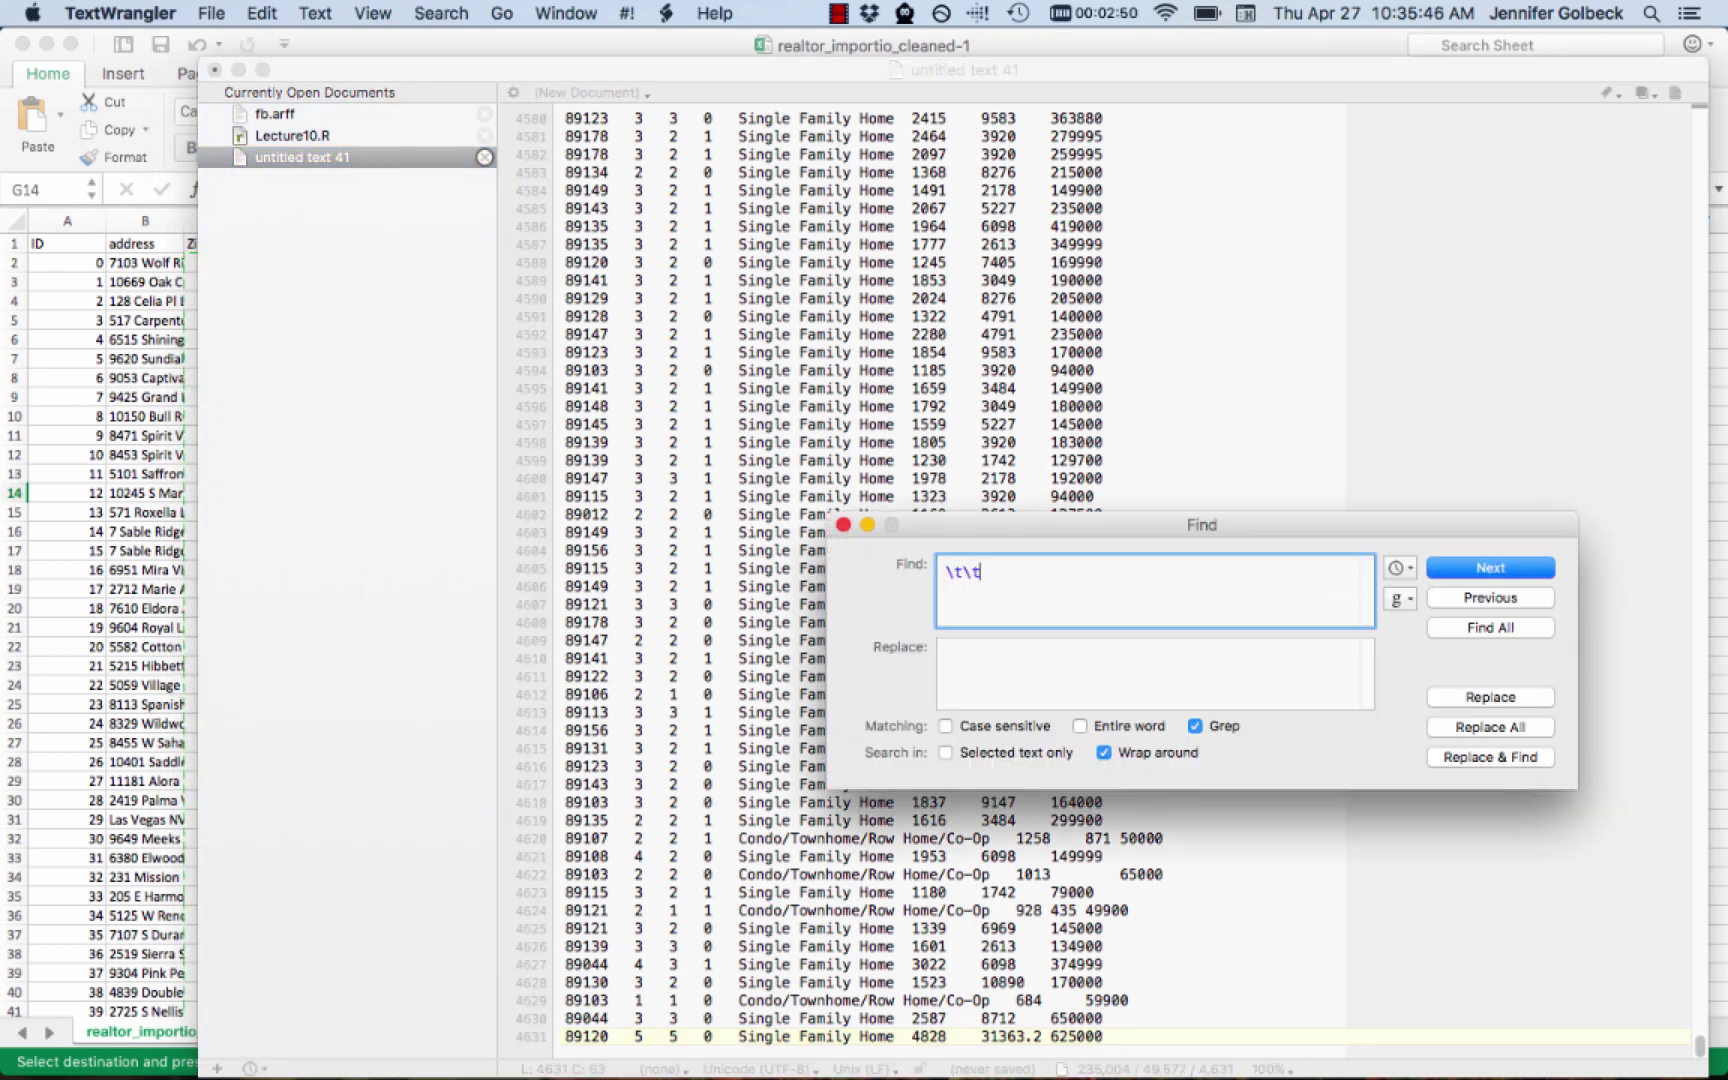
key(Tab)
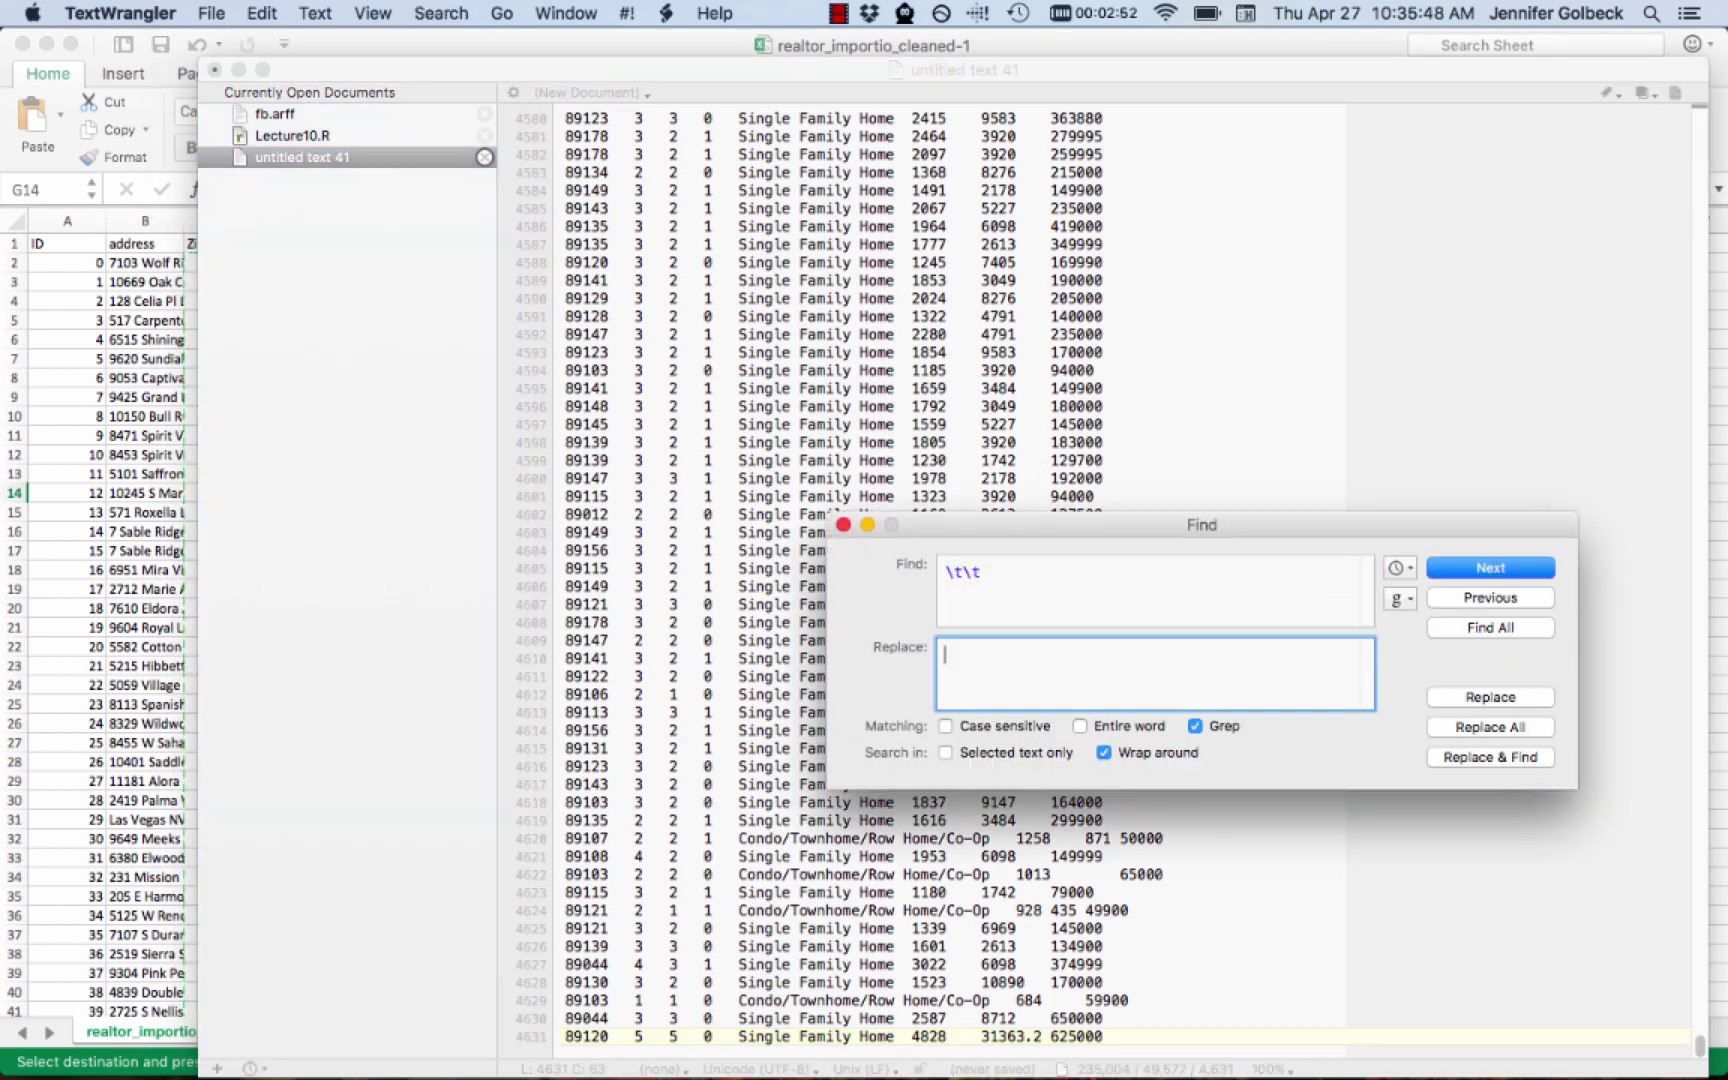
text(\t0\t)
click(1470, 722)
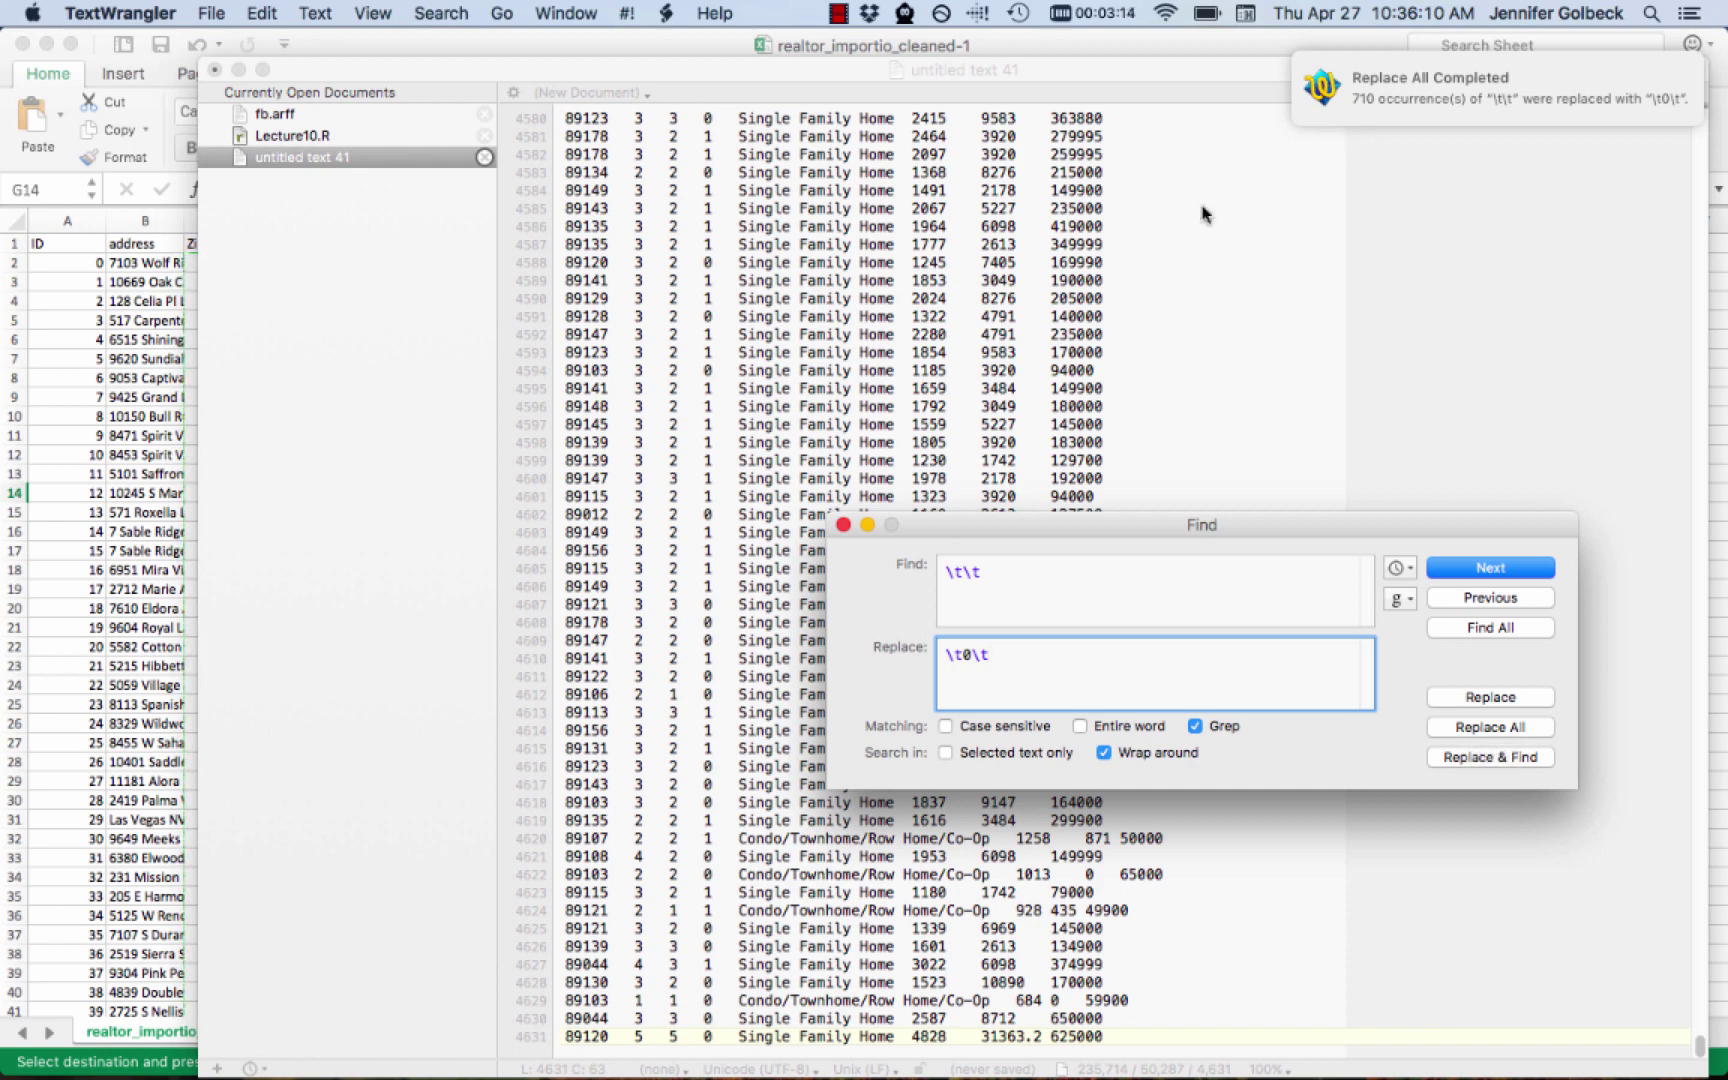
click(842, 525)
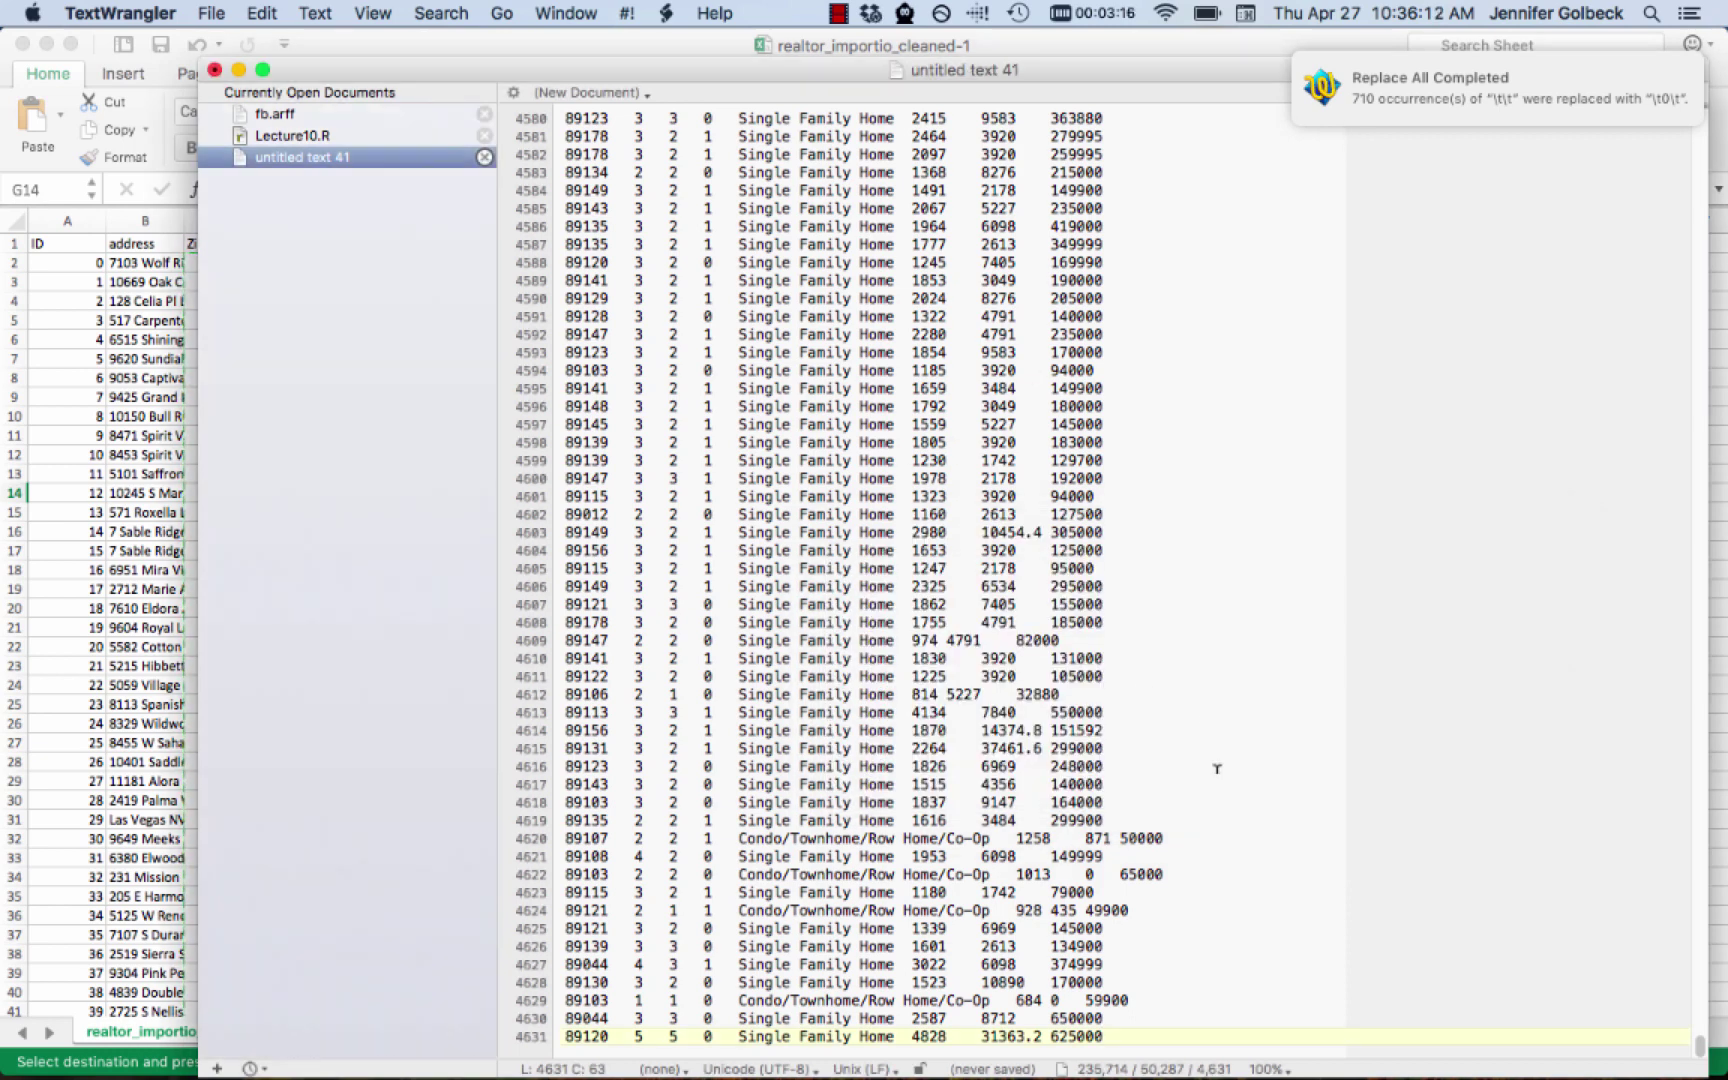
key(super+Up)
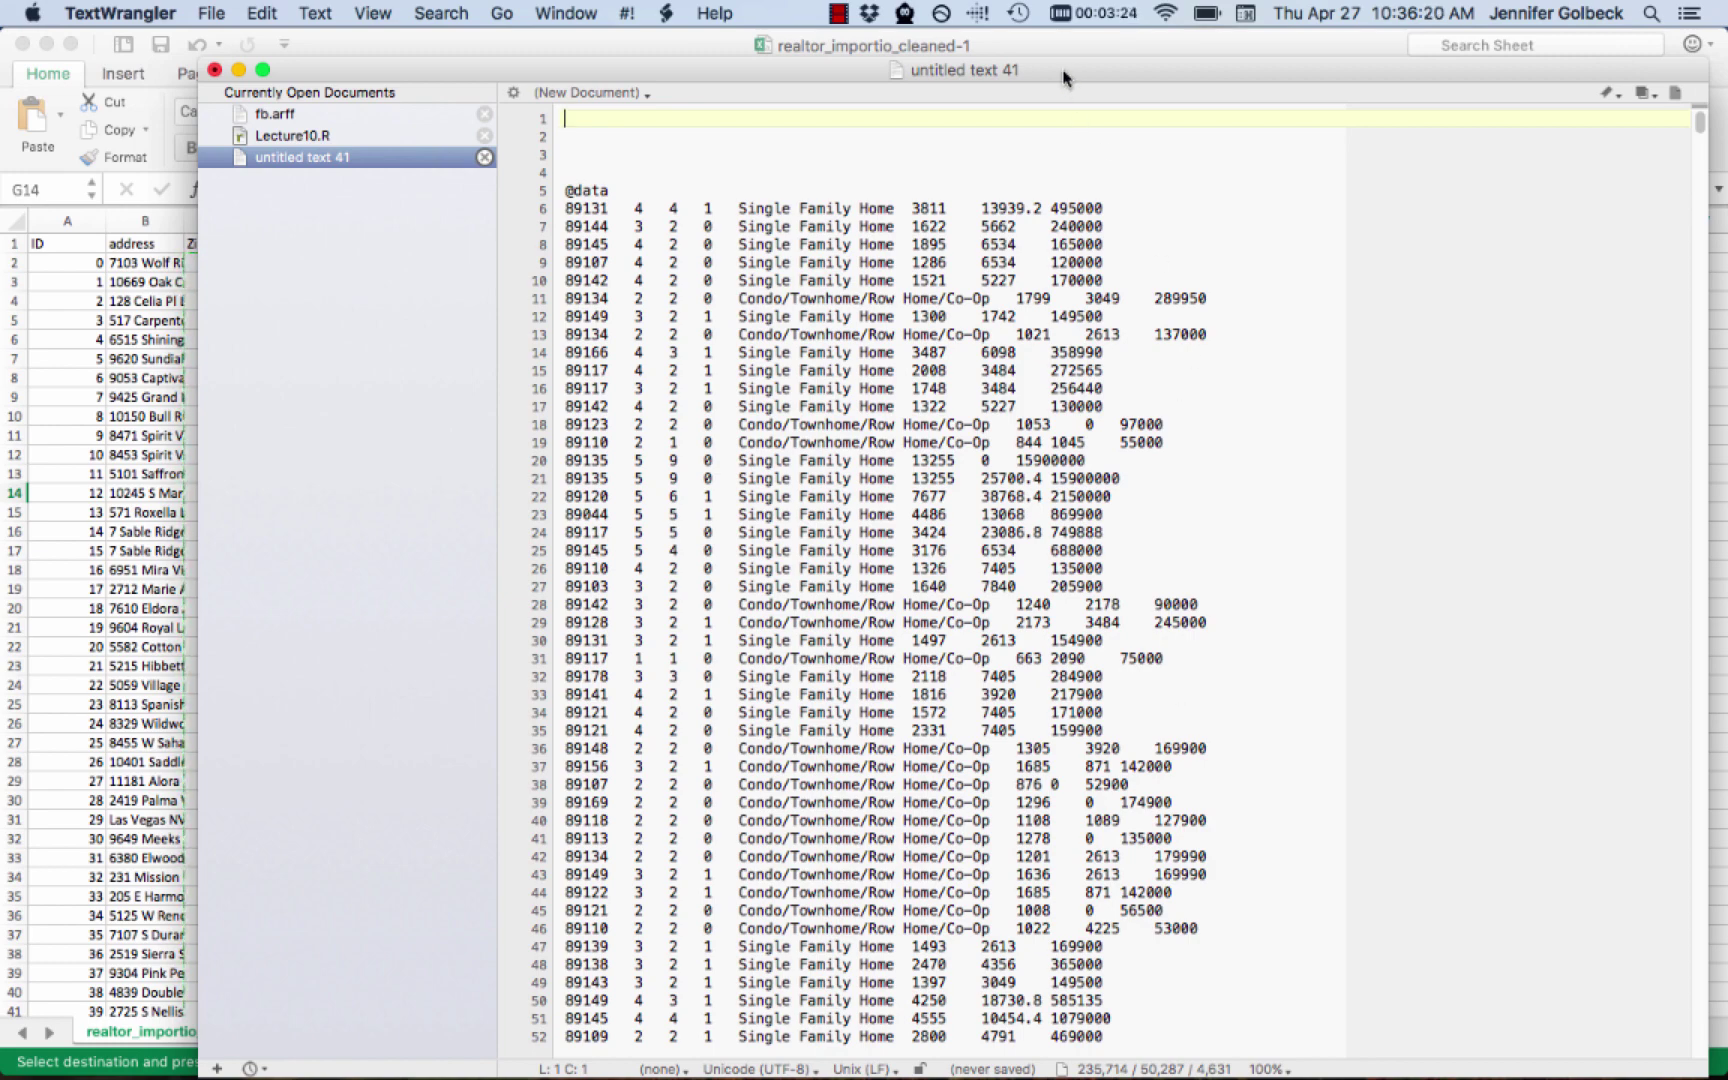
drag(1063, 77, 1036, 286)
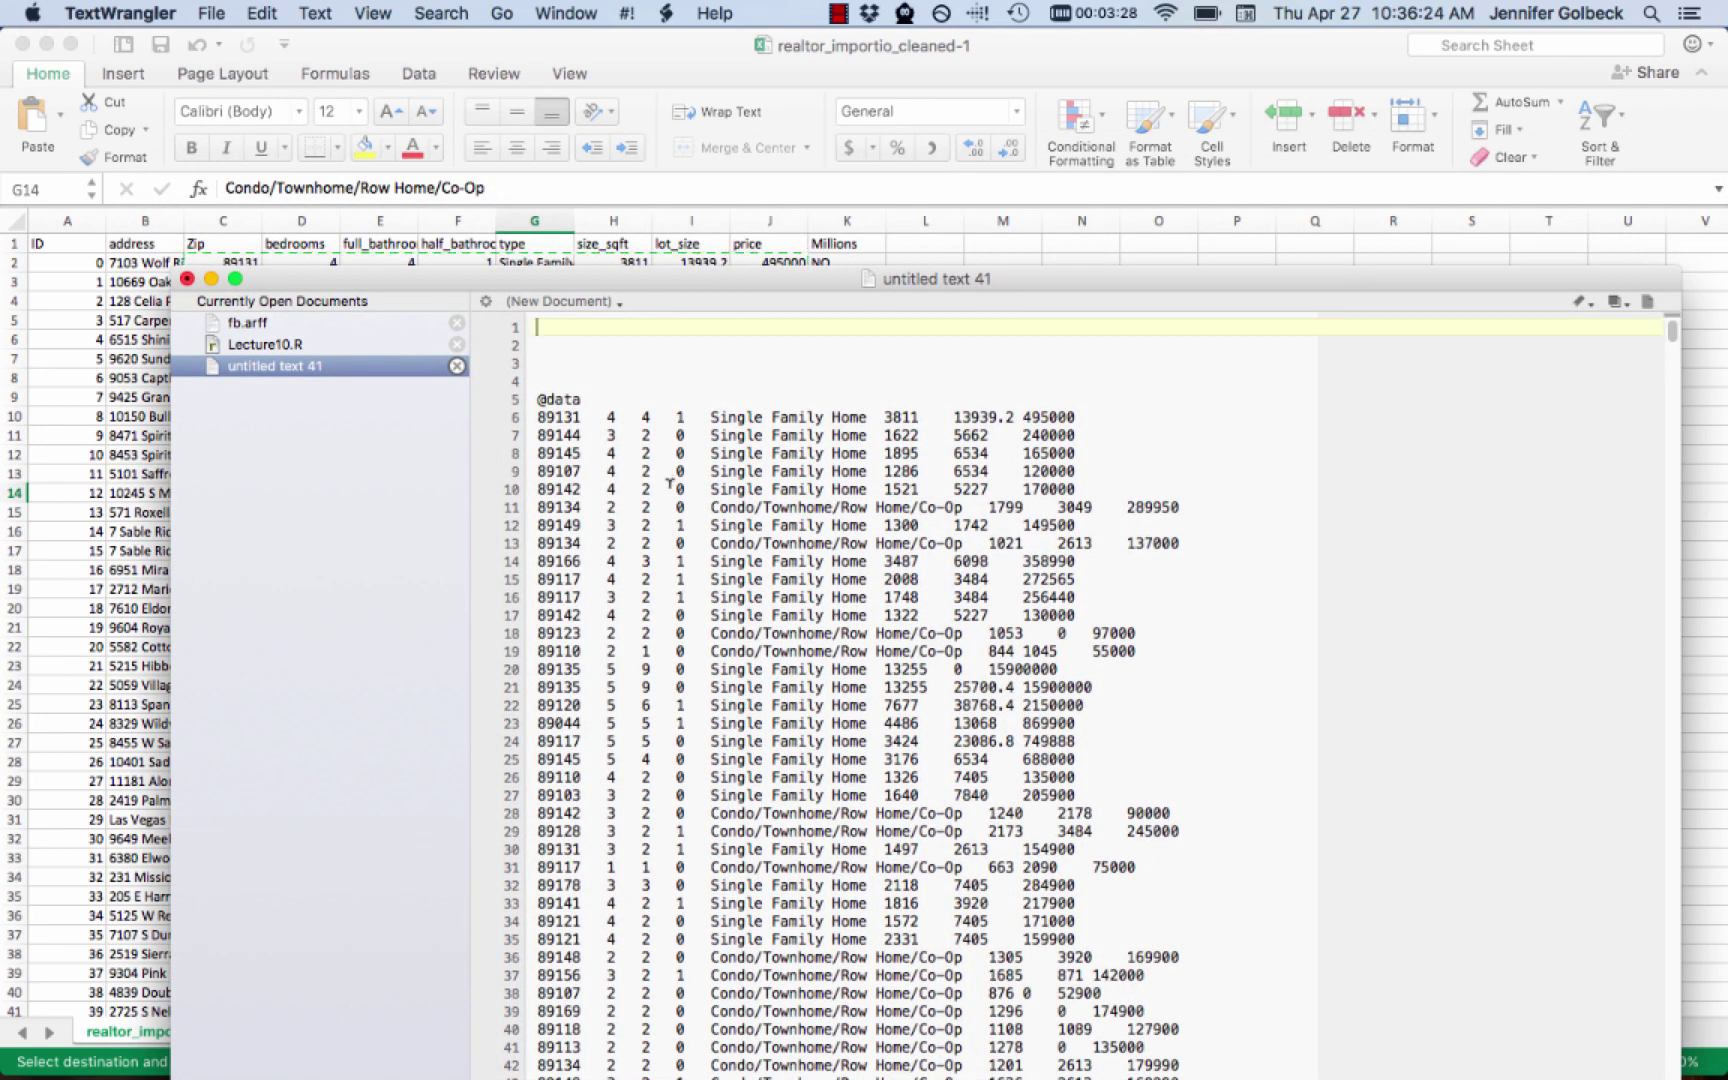
text(@relation house)
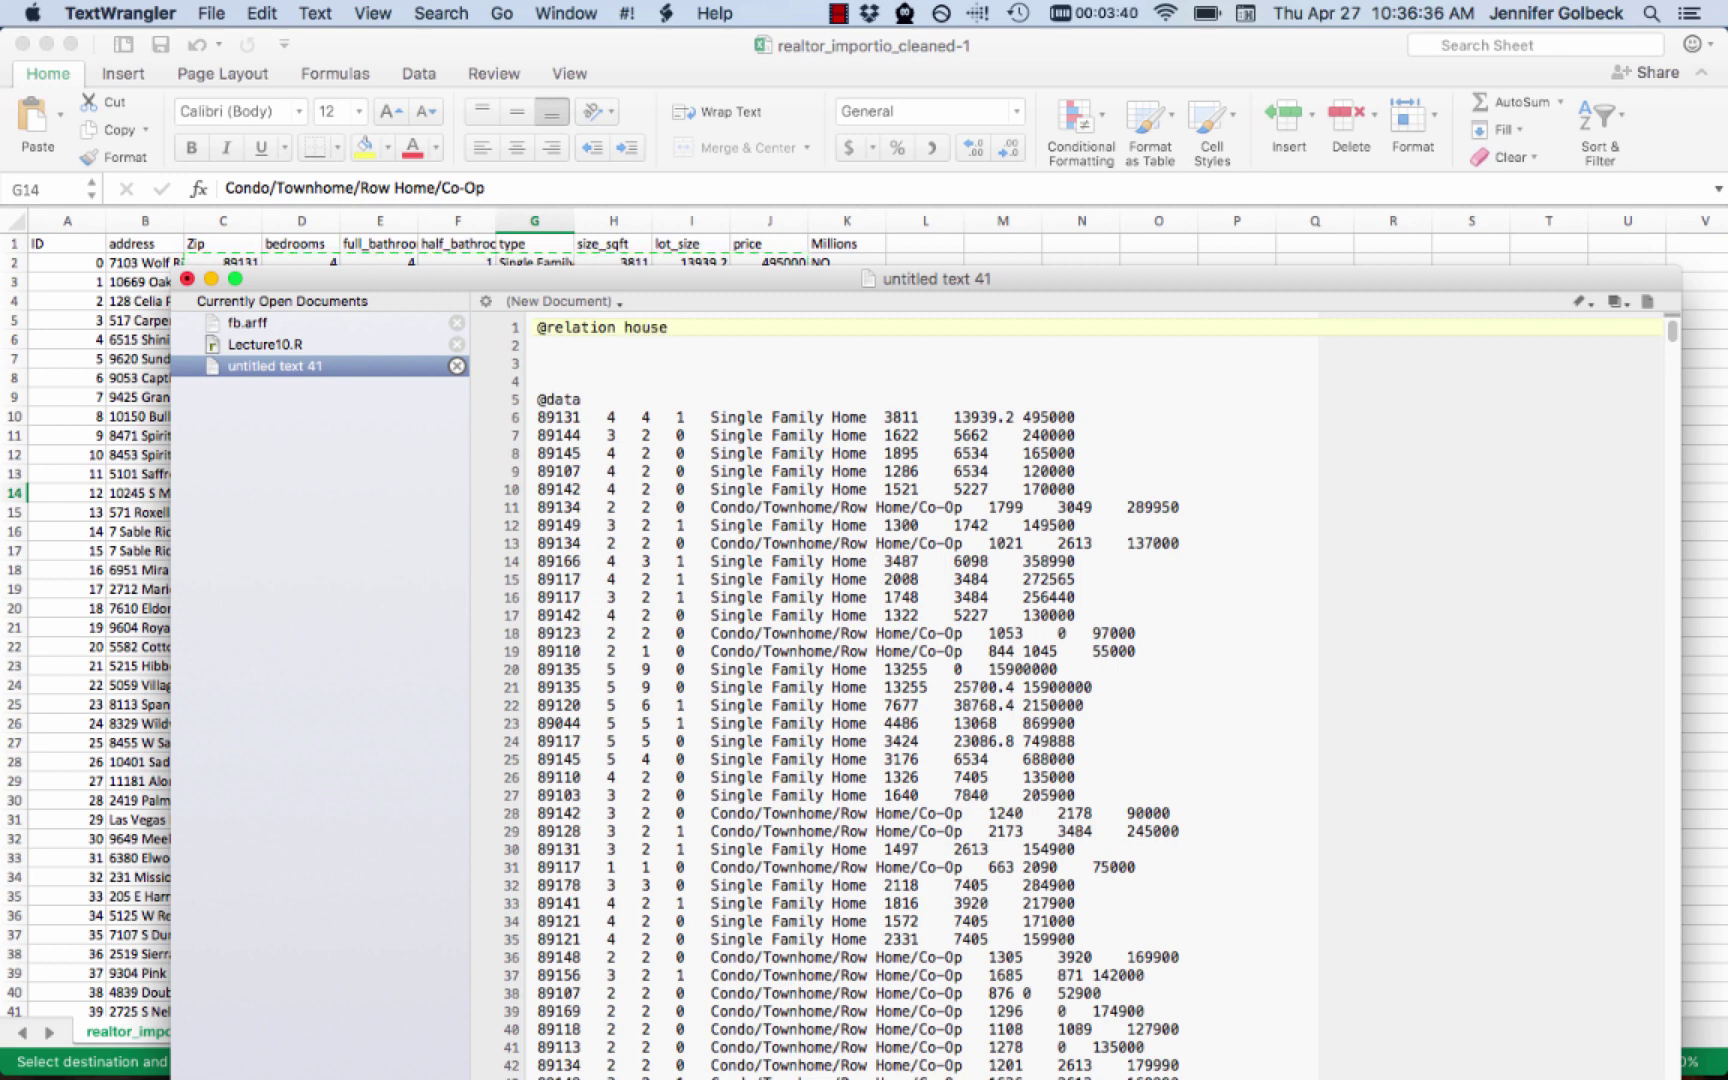
key(Return)
key(Return)
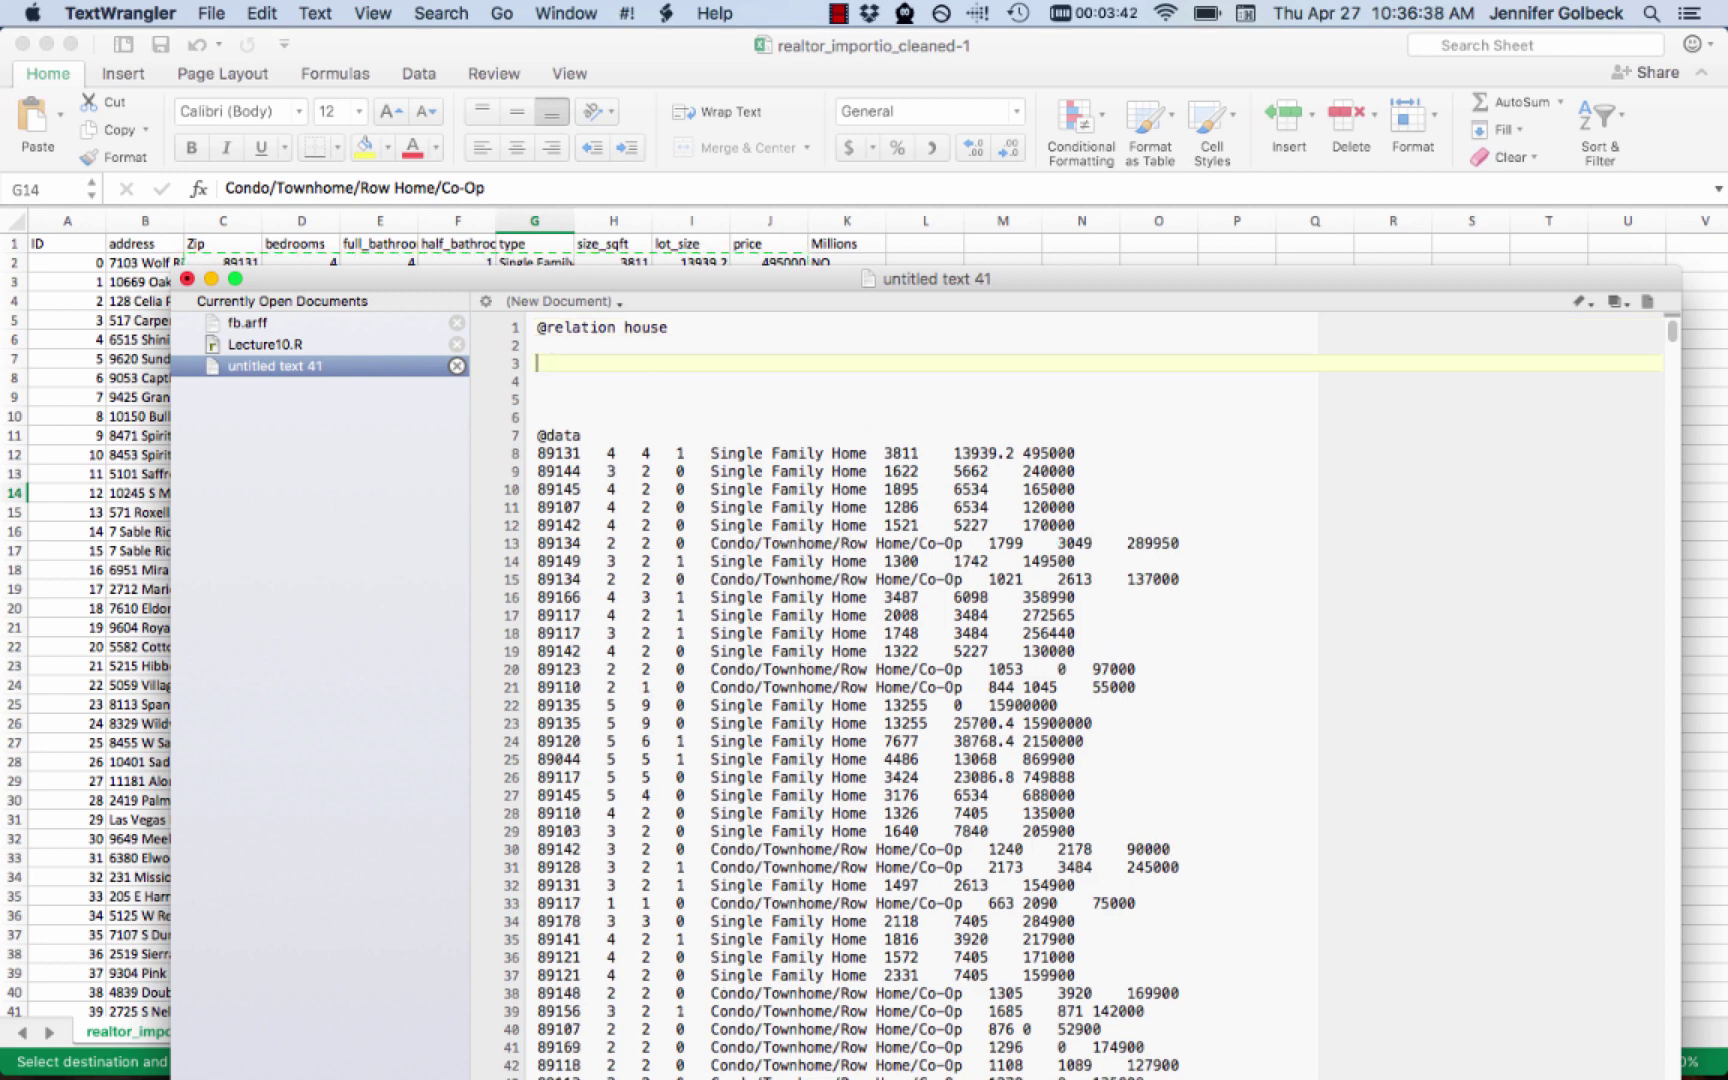
text(@attribute)
text(zip numeric)
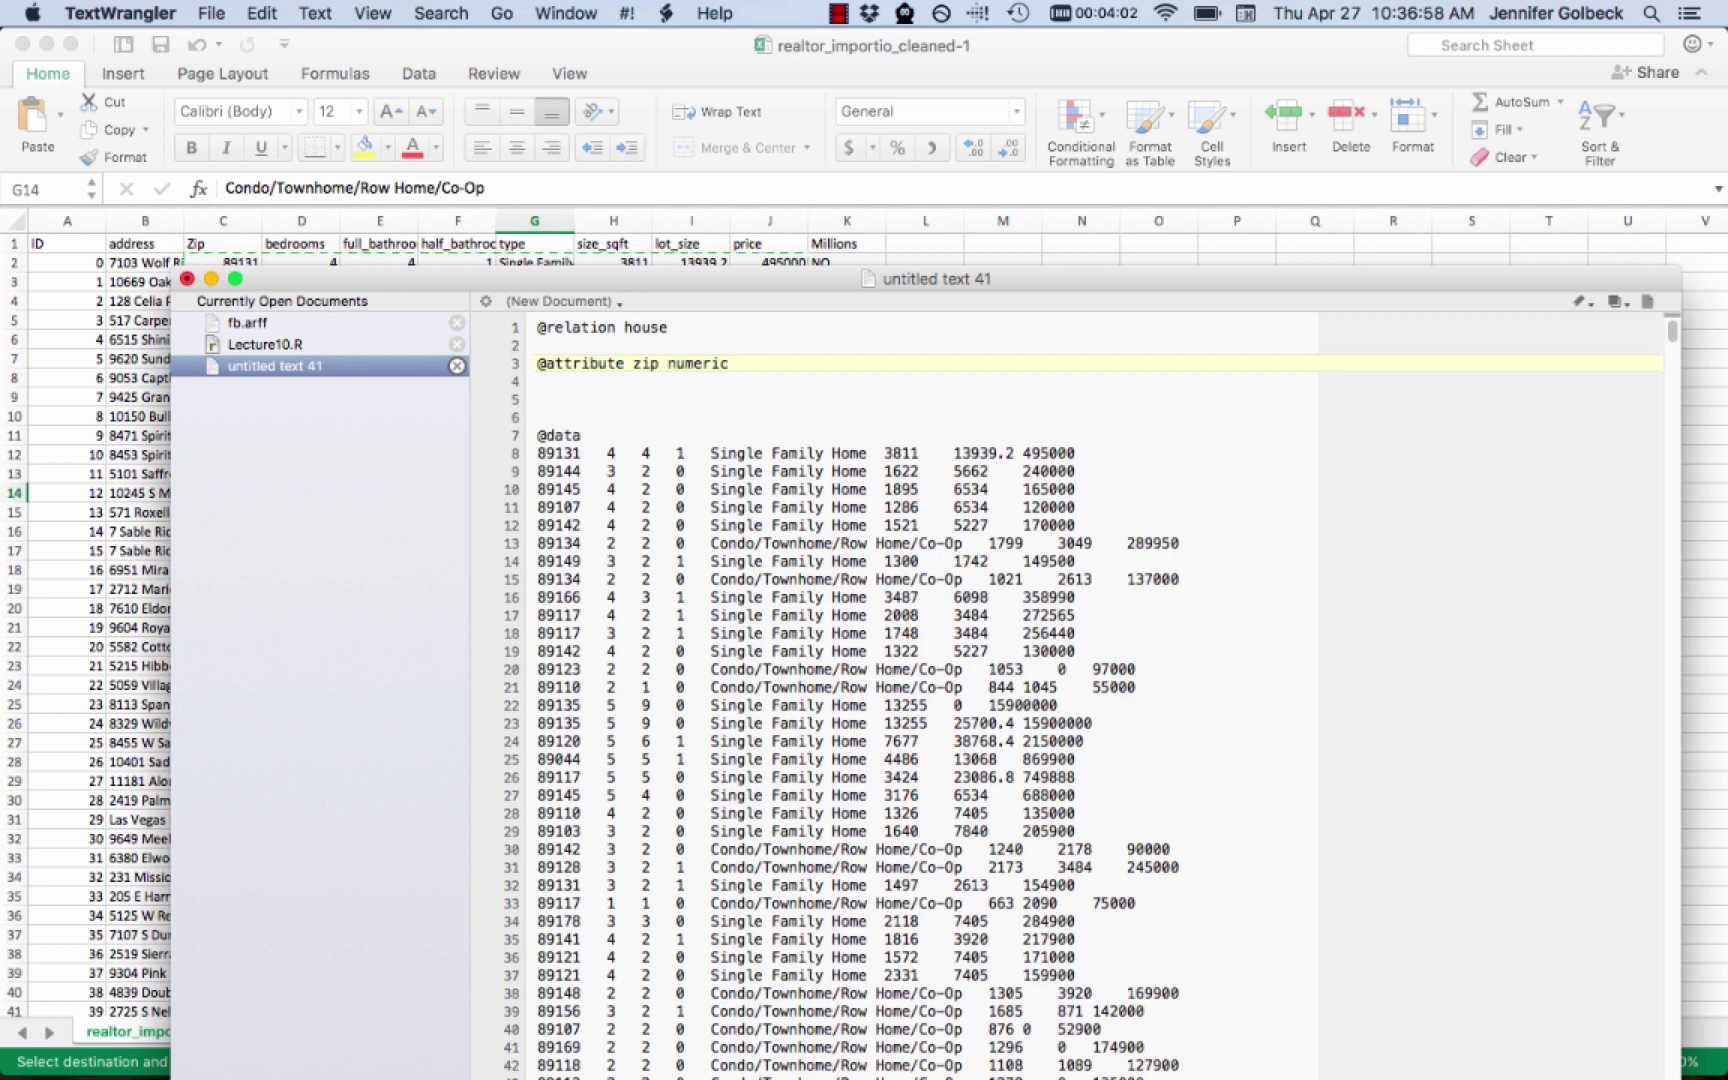
key(super+Left)
key(shift+Down)
key(super+c)
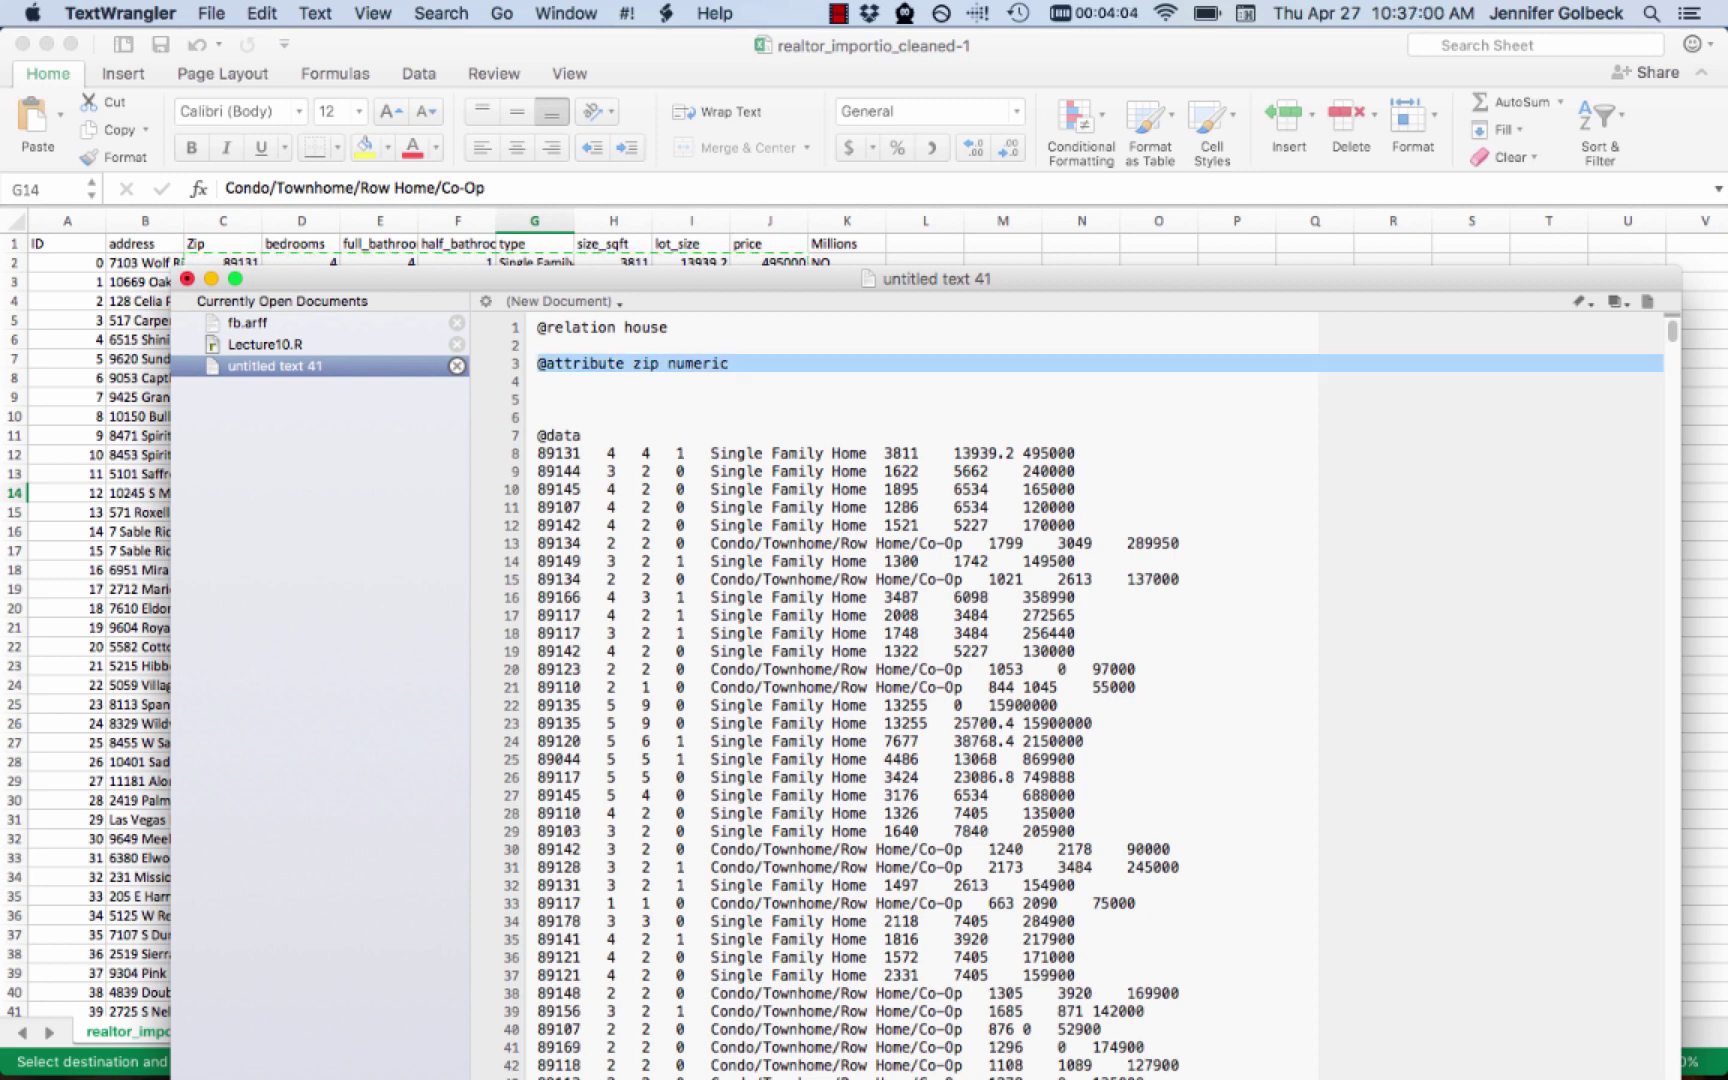
key(Right)
key(super+v)
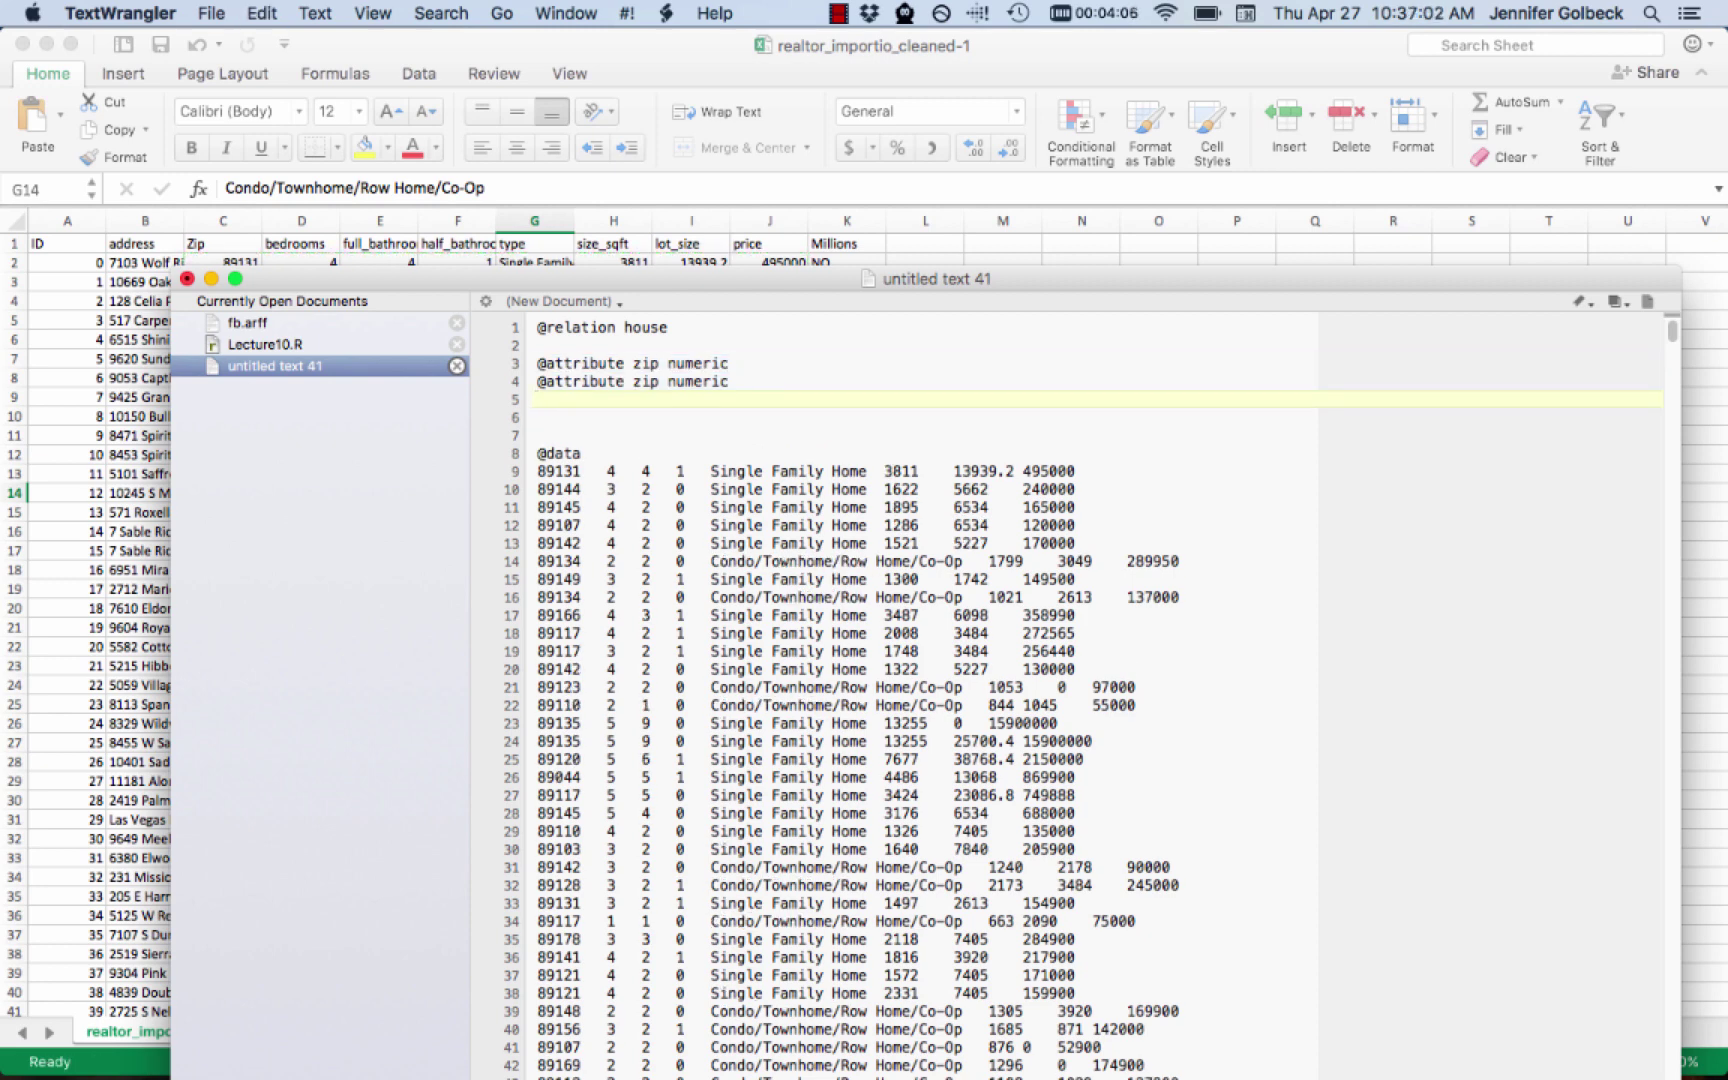
key(super+v)
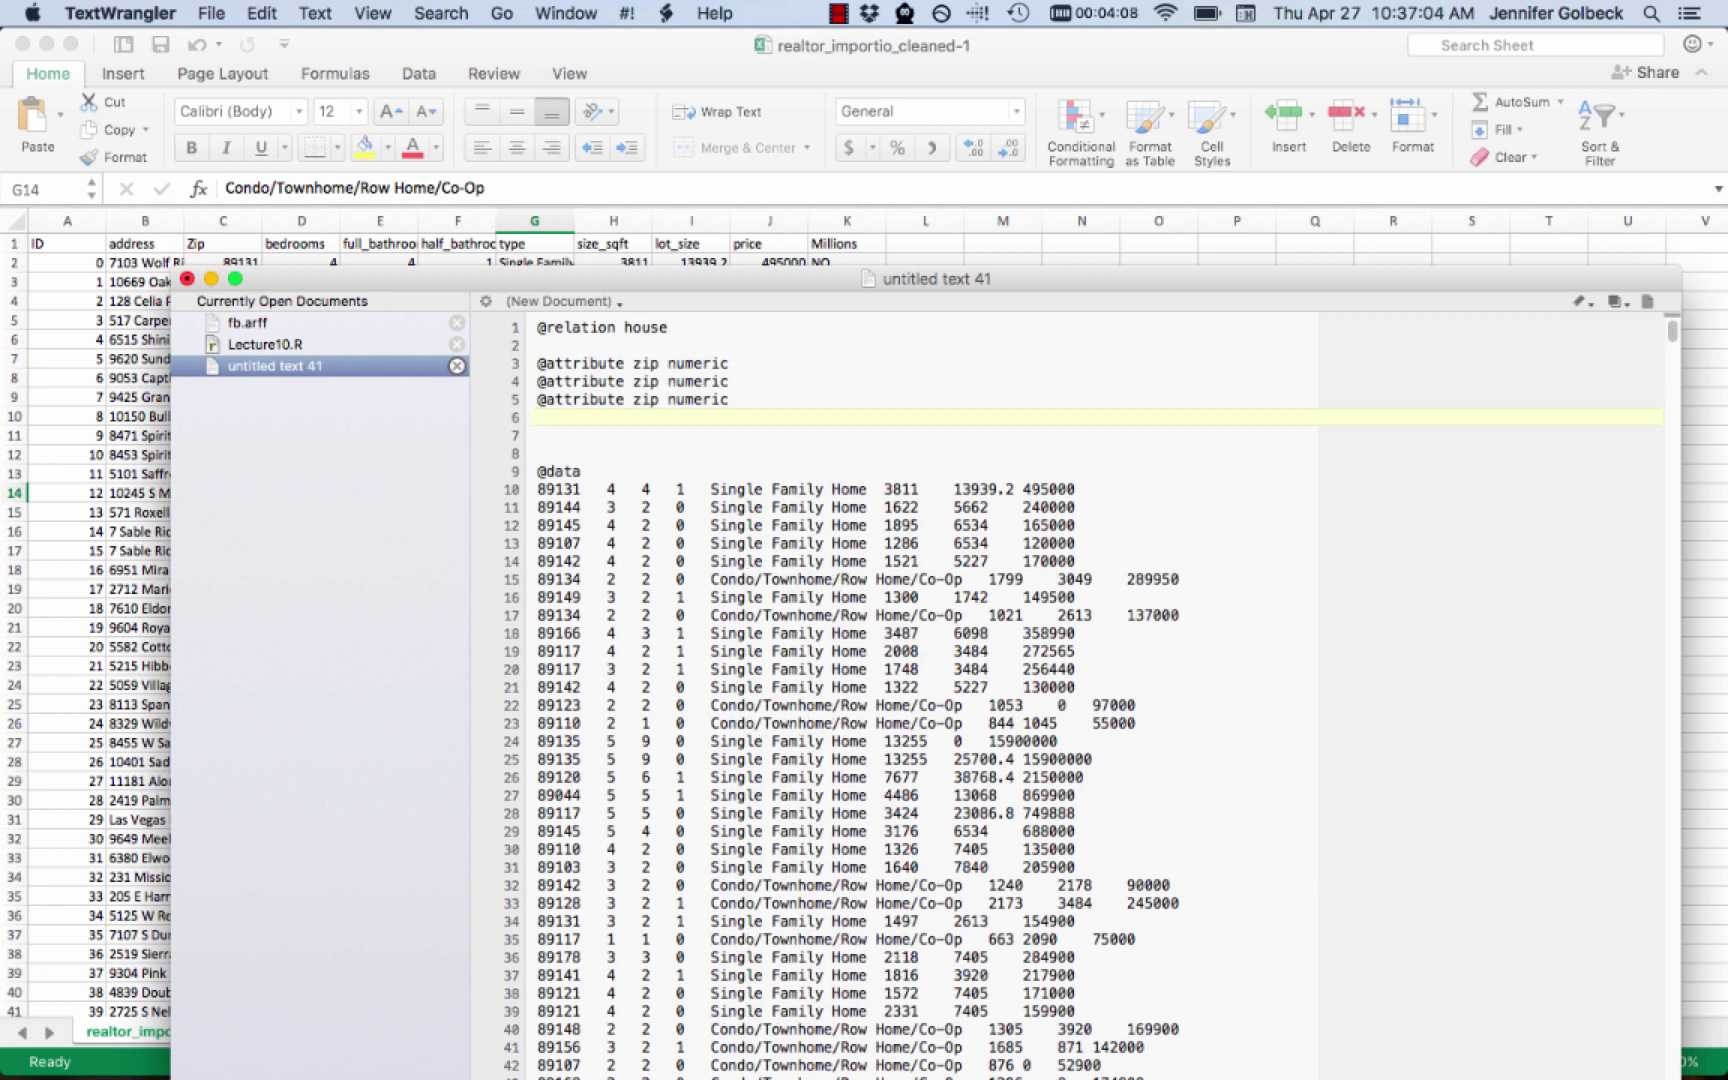
key(super+v)
key(super+v)
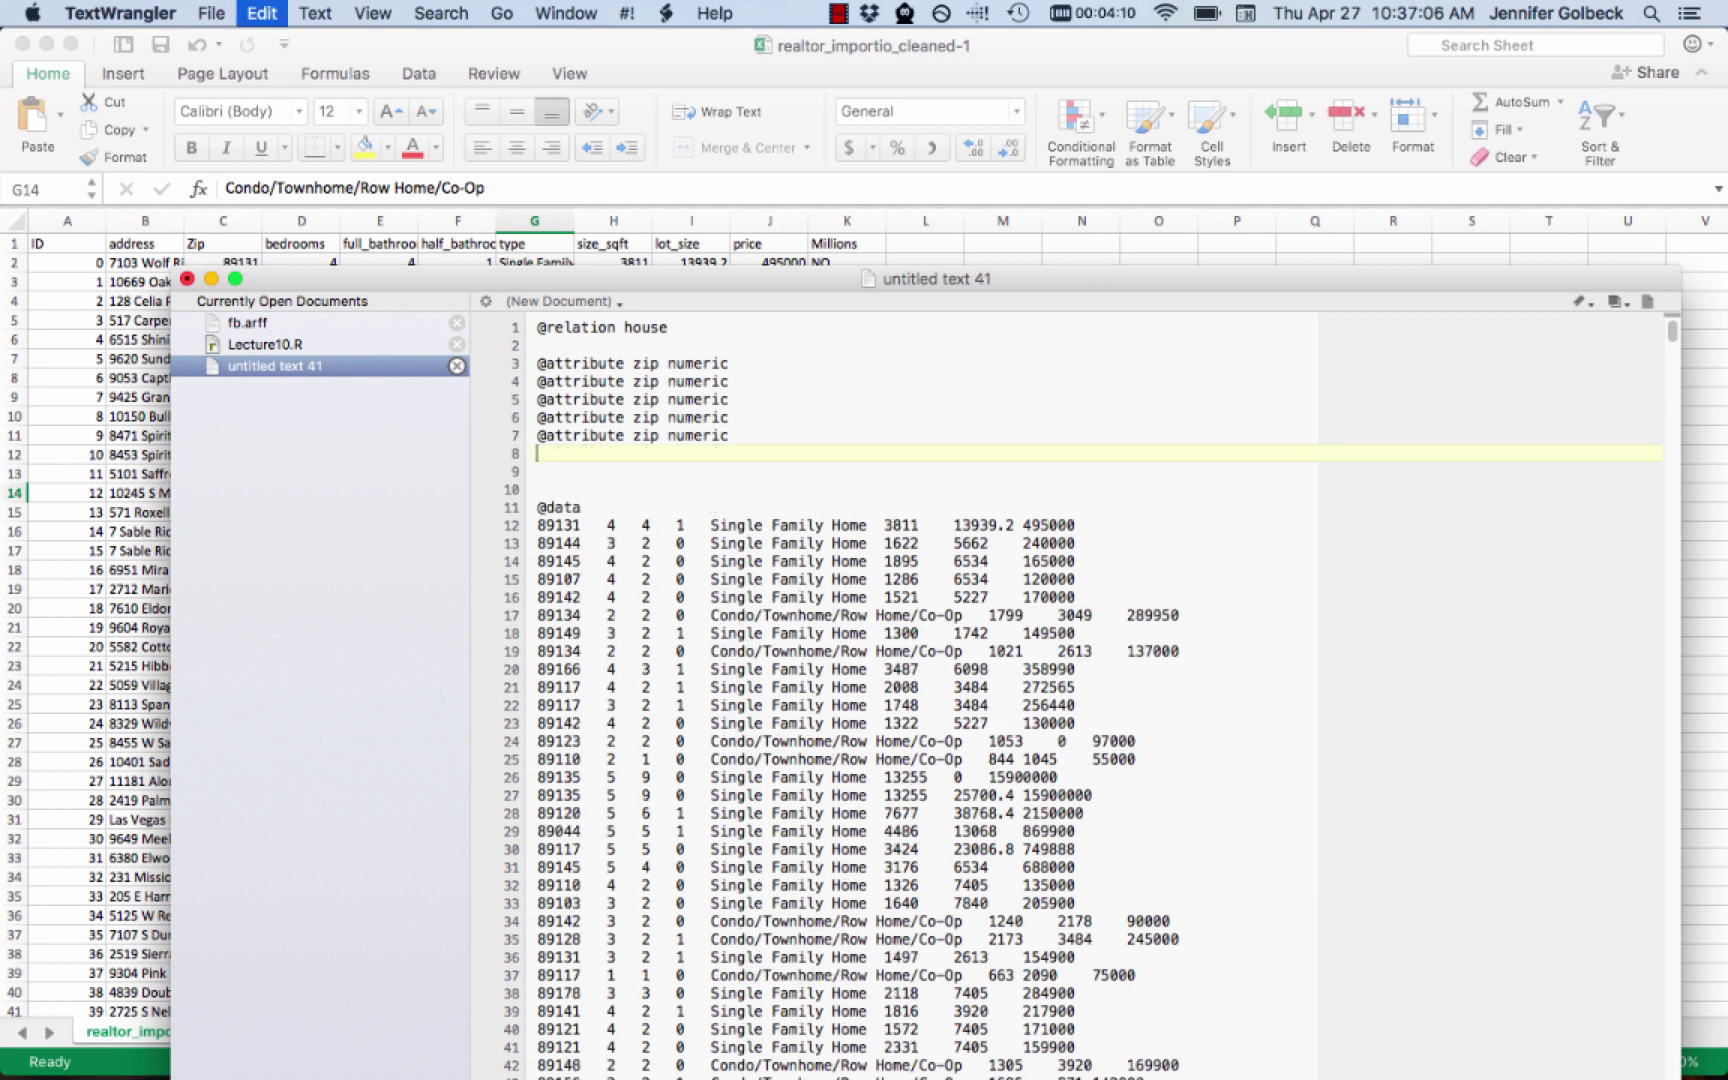
key(super+v)
key(super+v)
key(super+v)
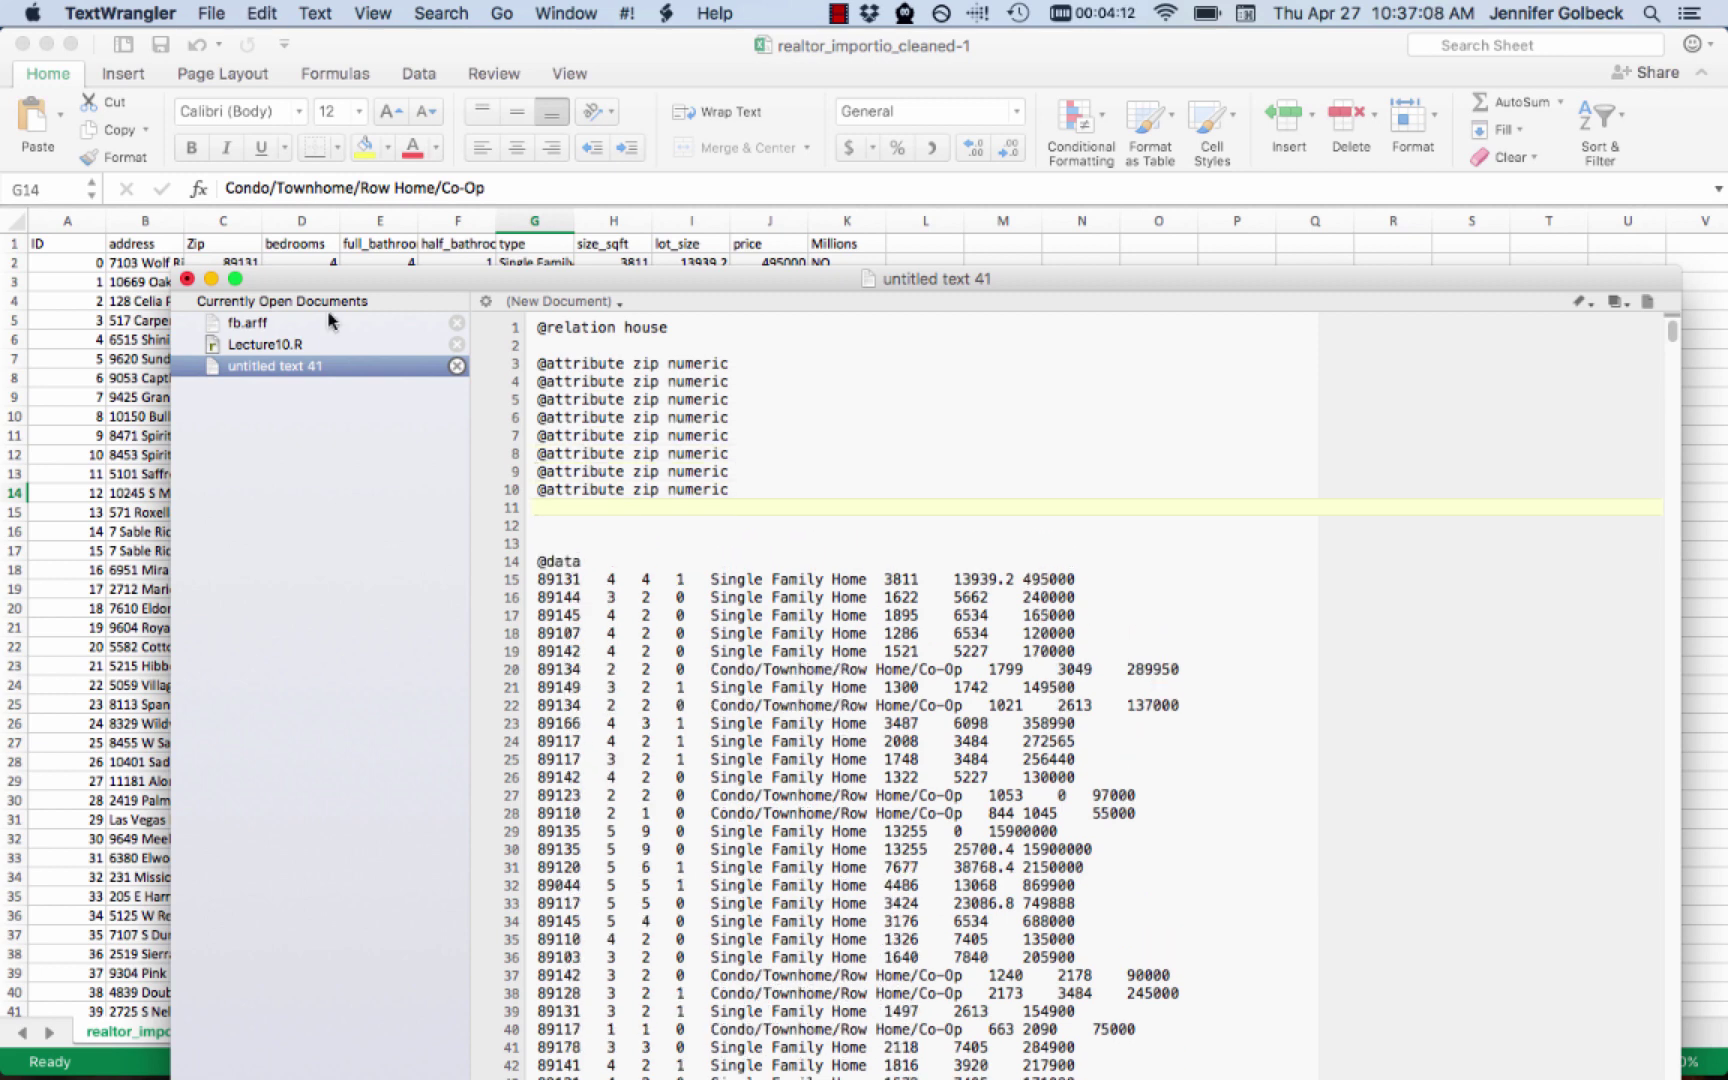
Rename the attributes on lines 4 to 7 as bed, bath, half and type, one per line
double_click(645, 381)
text(bed)
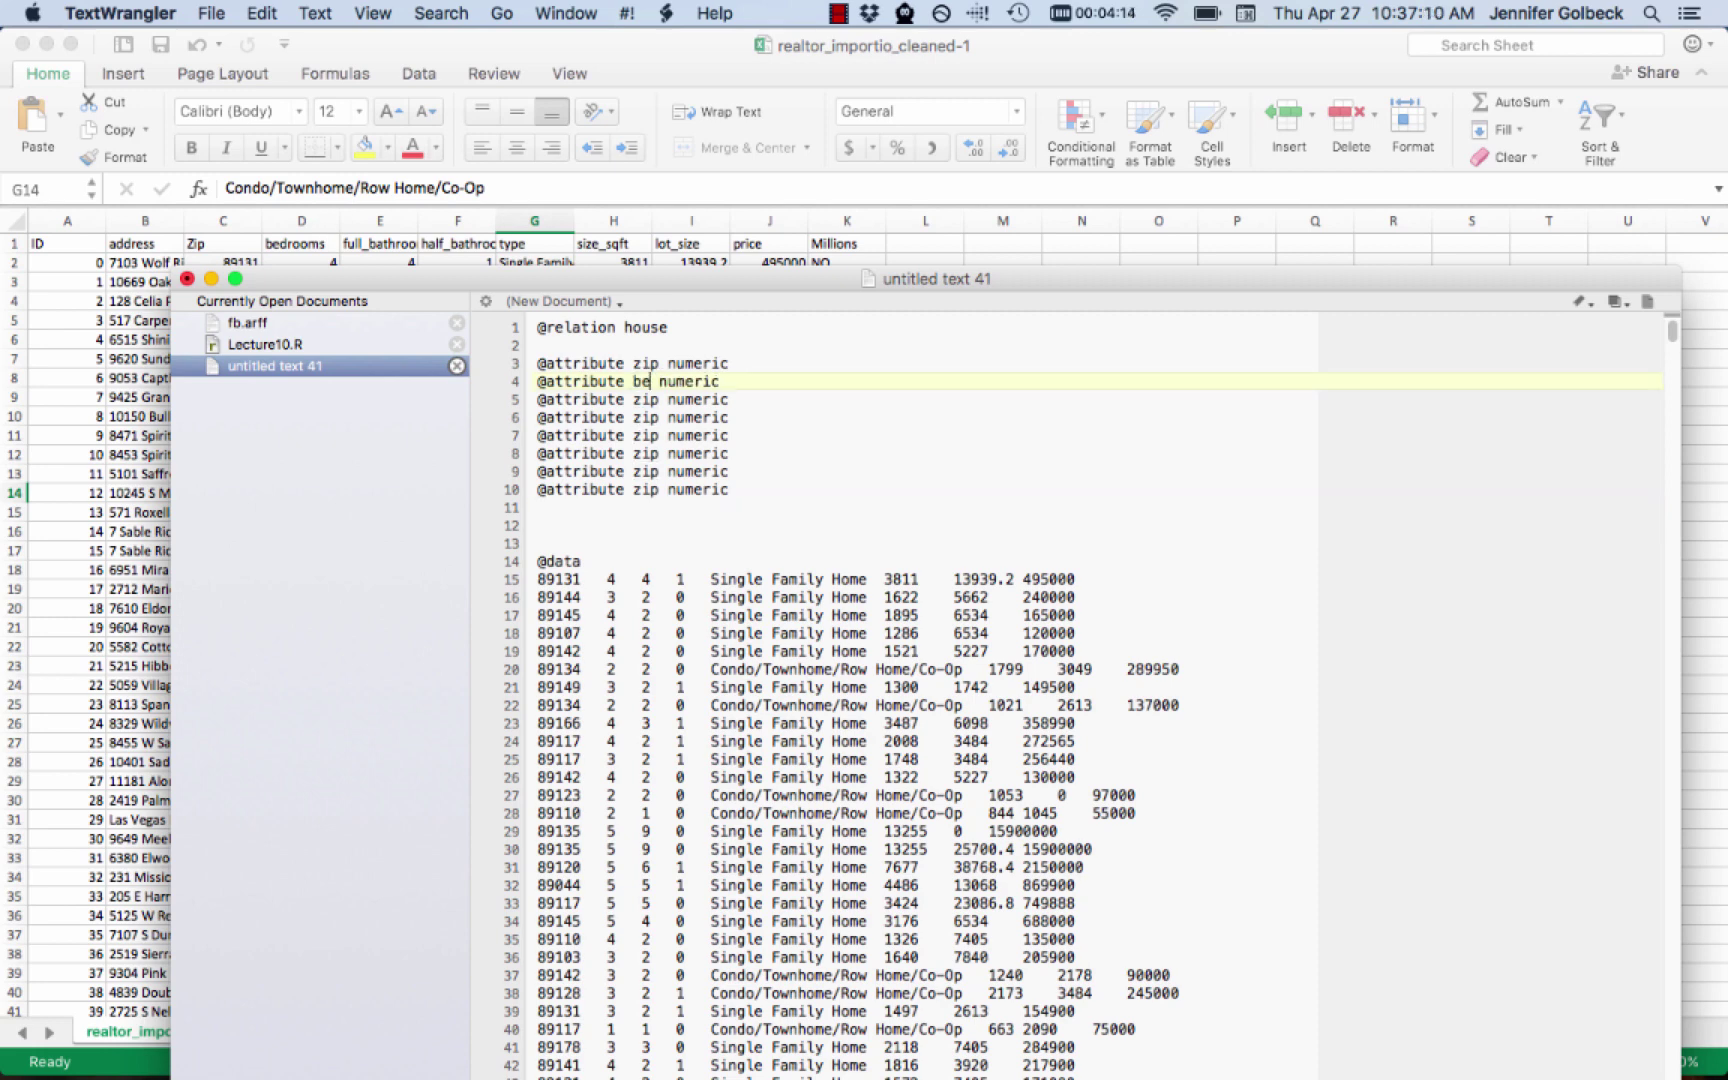
double_click(645, 399)
text(bath)
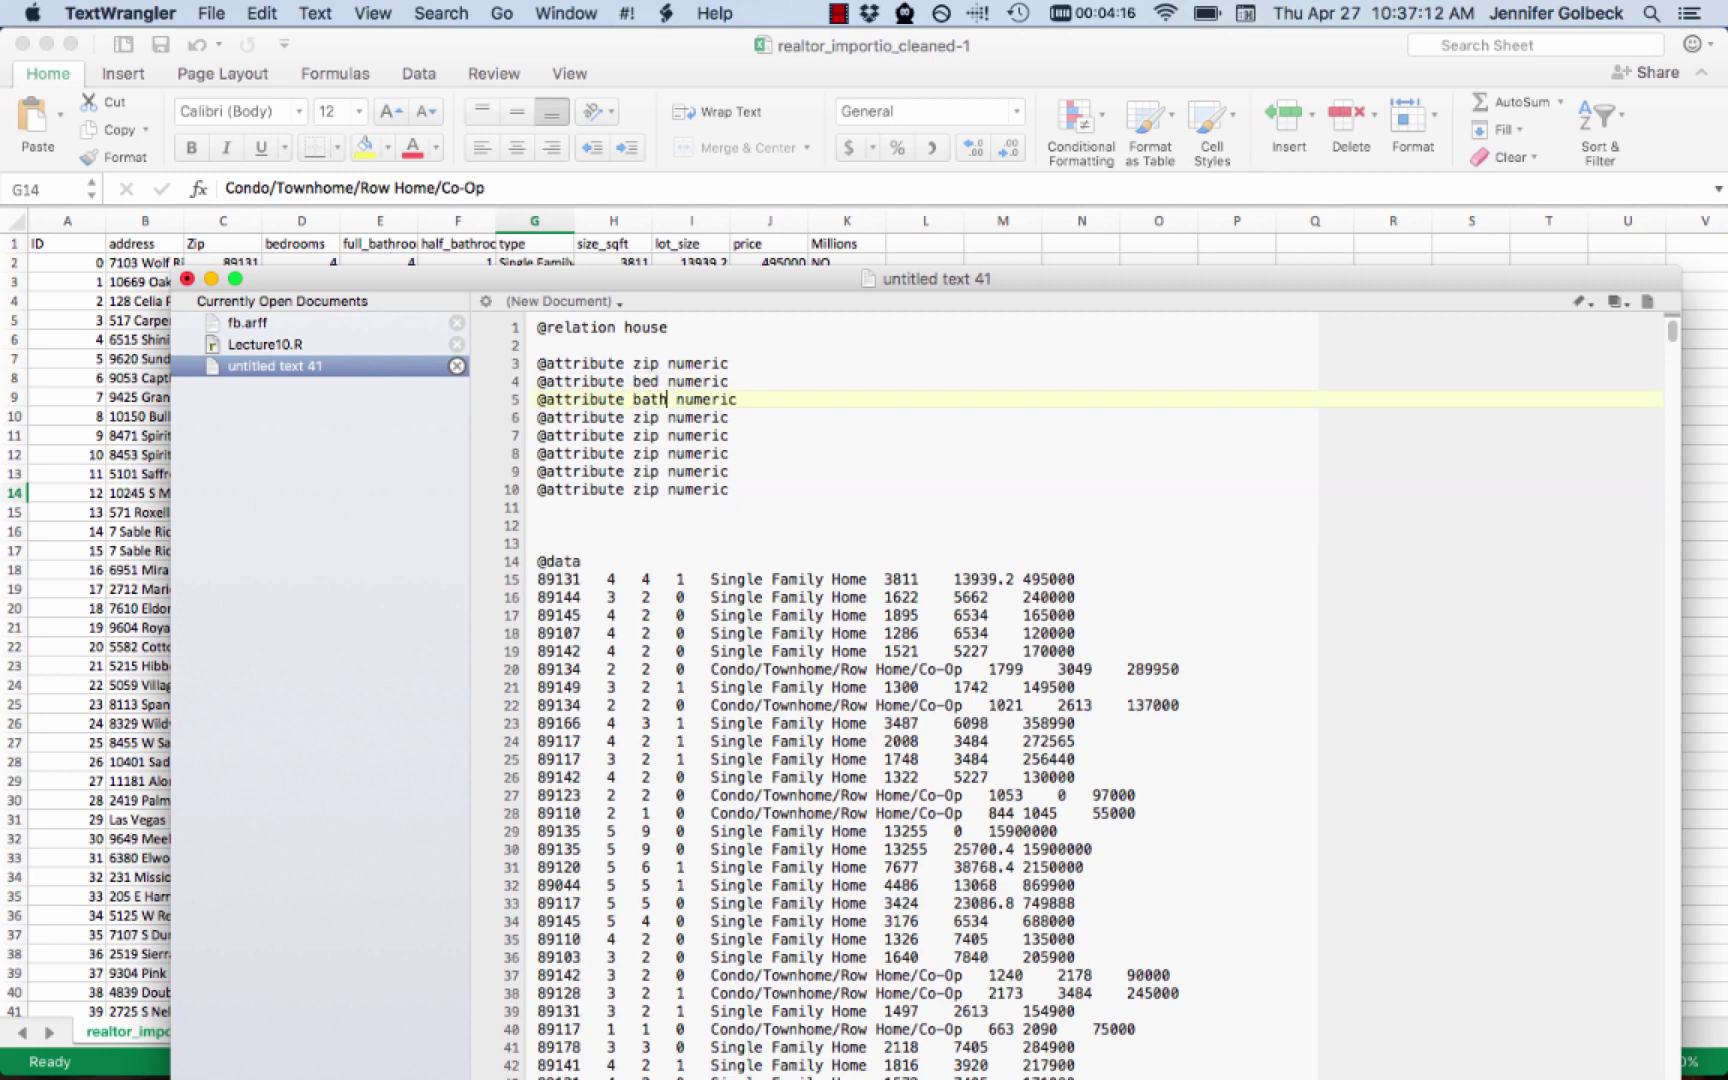
double_click(645, 417)
text(half)
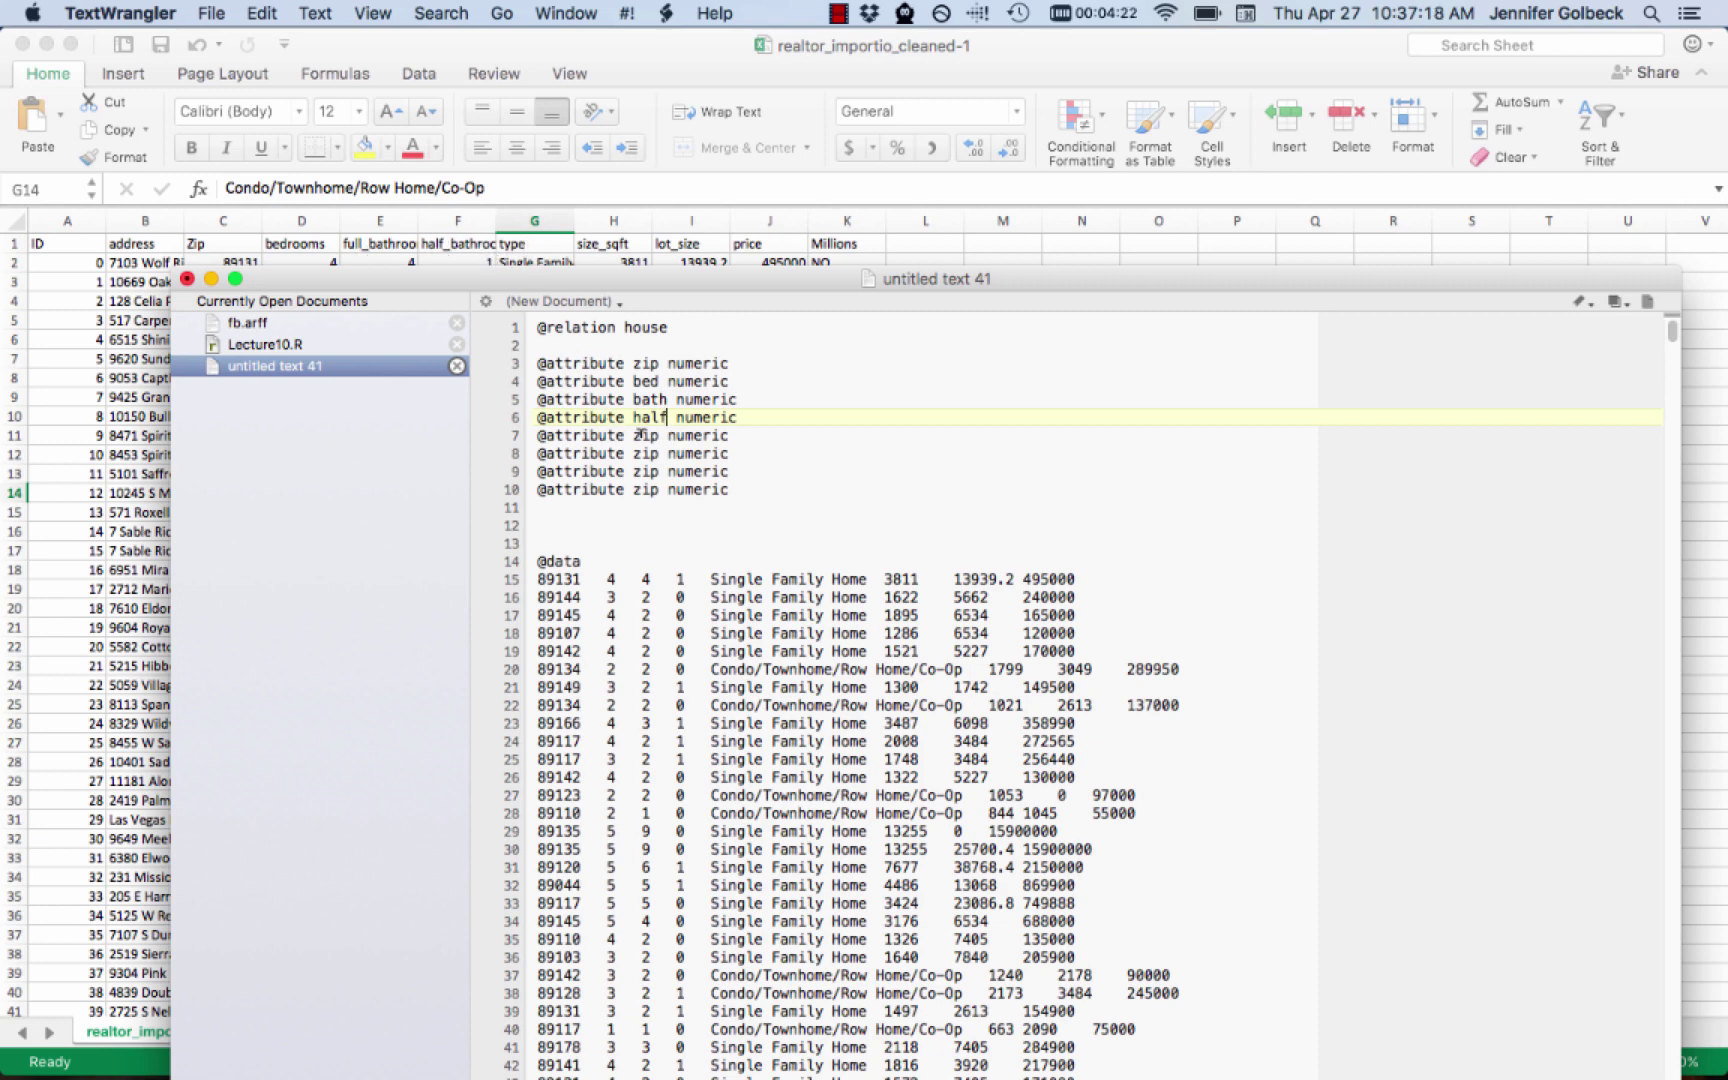
double_click(643, 435)
text(type)
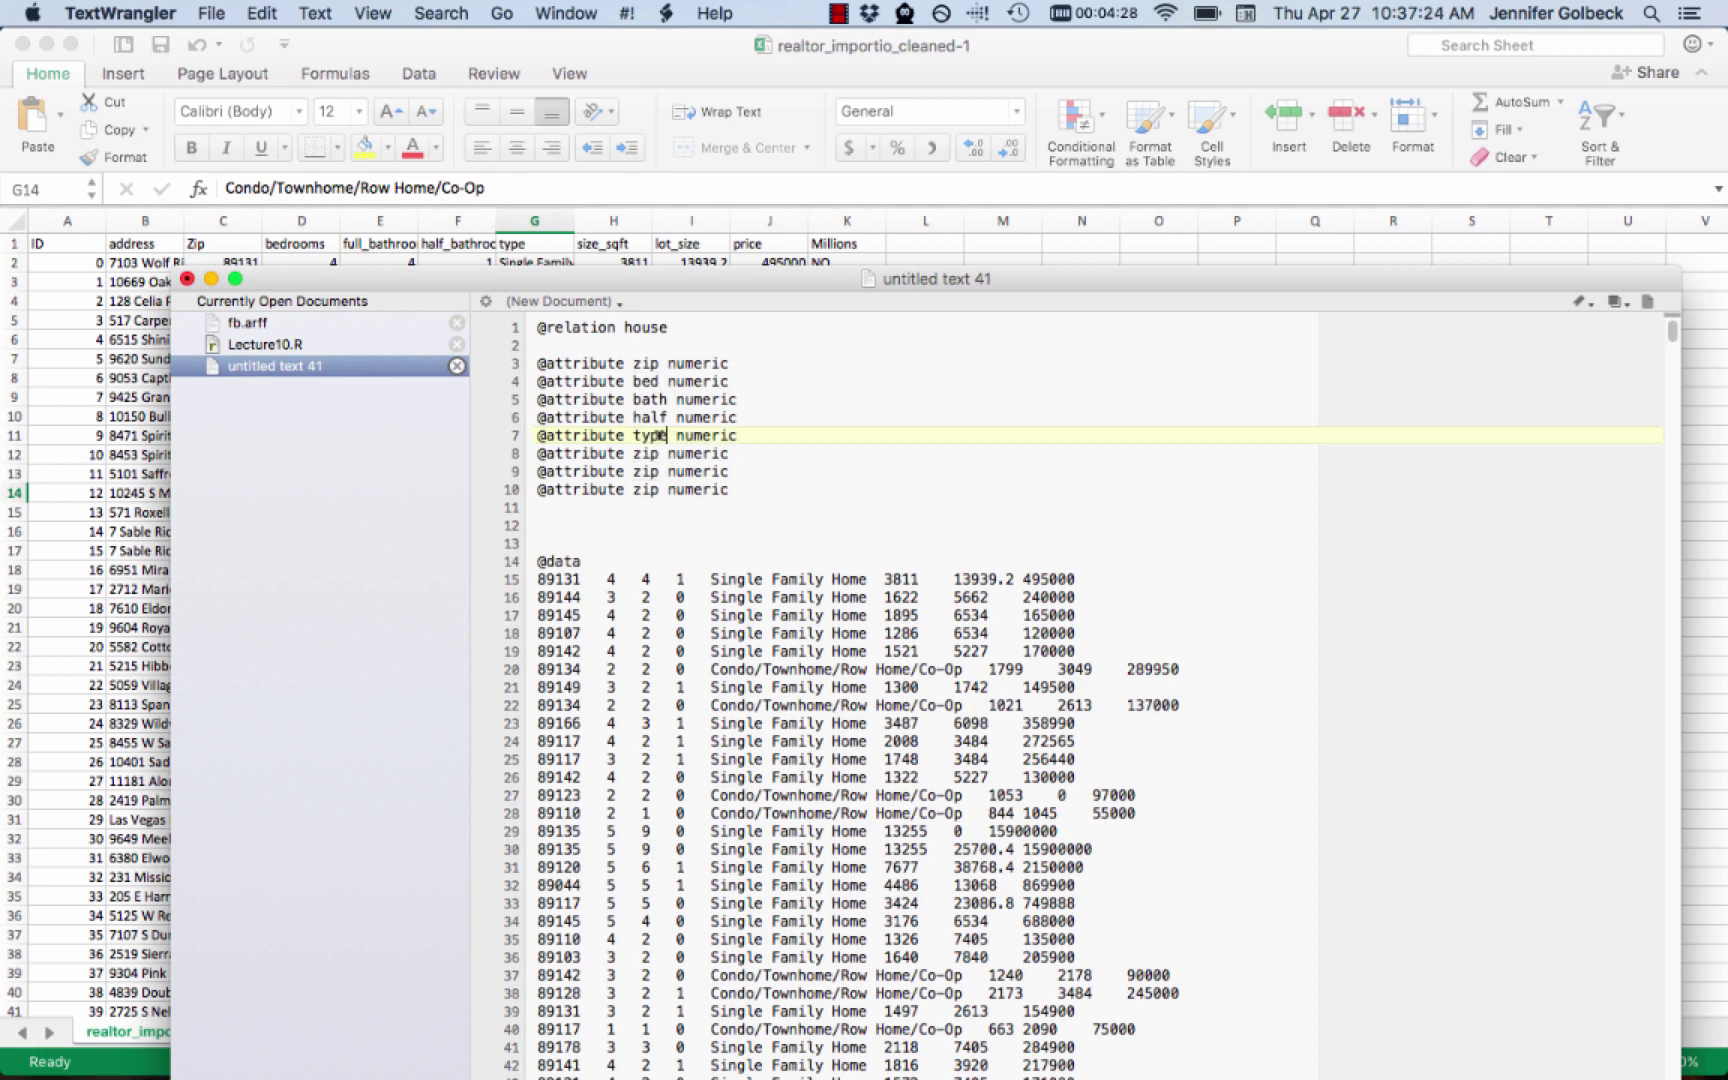
Rename the attributes on lines 8 to 10 as sqft, lot and price
double_click(643, 453)
text(s)
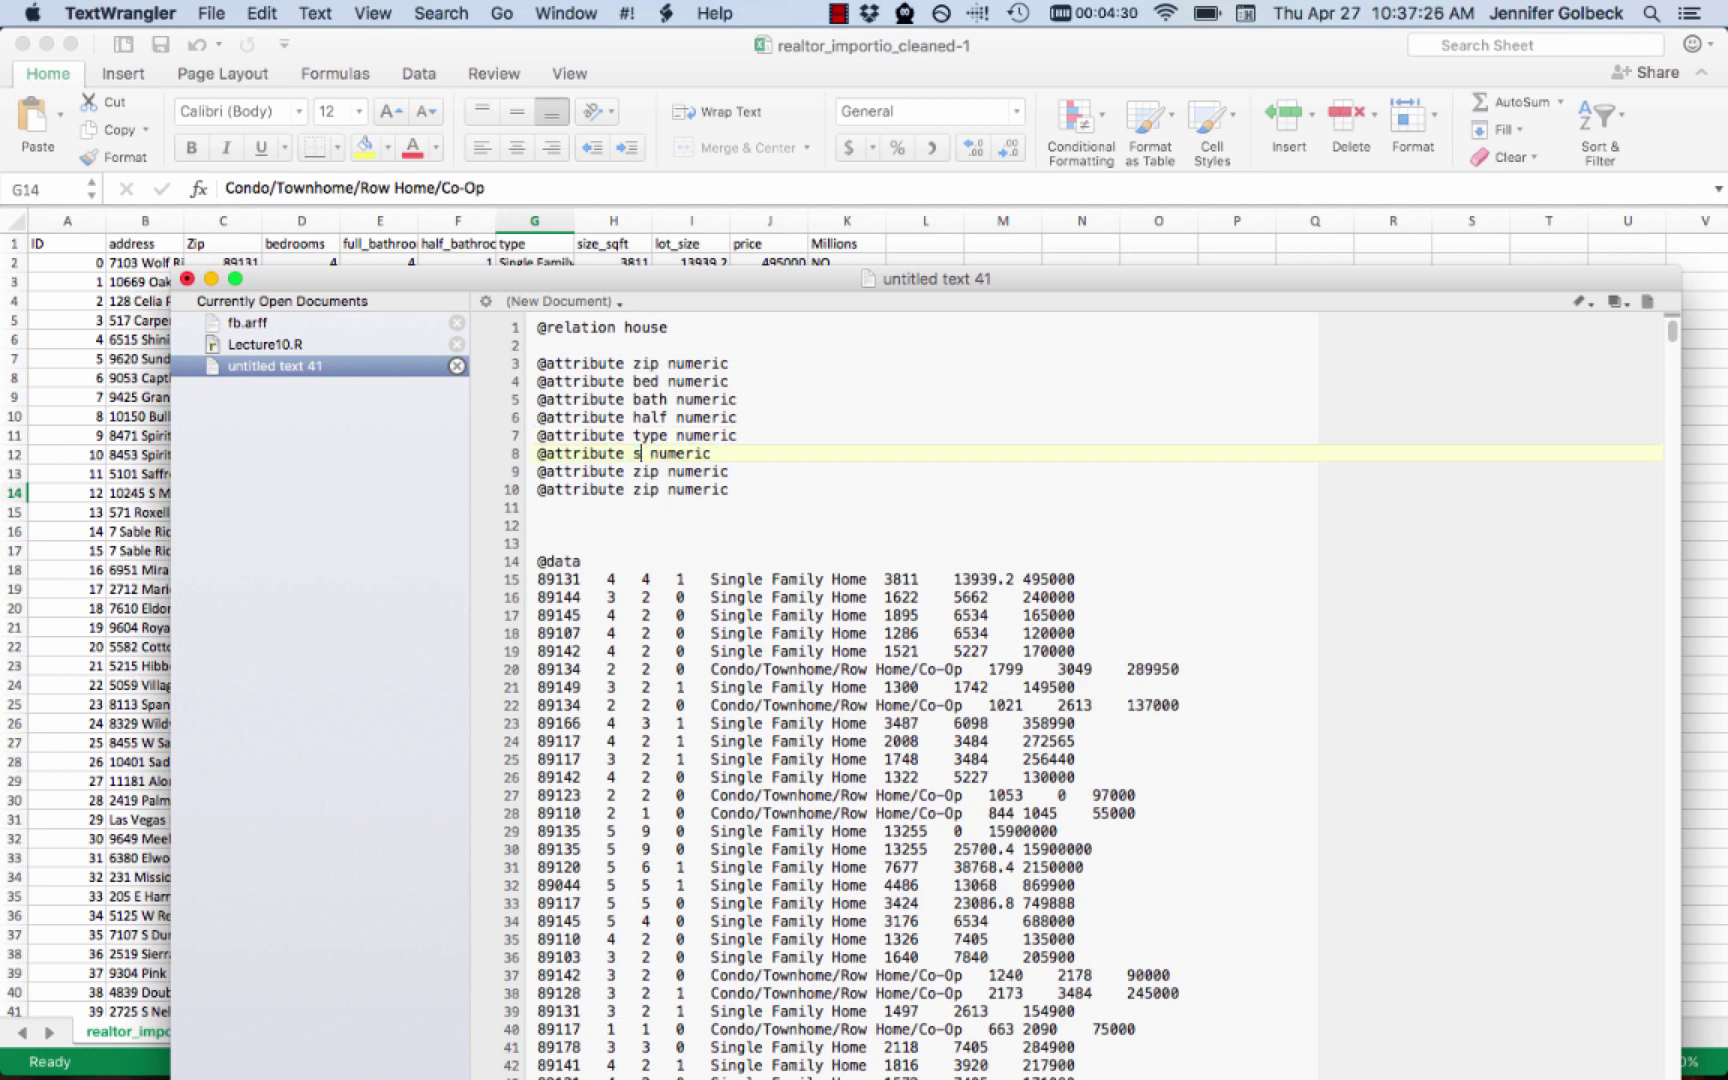
text(qft)
click(641, 471)
double_click(641, 471)
text(lot)
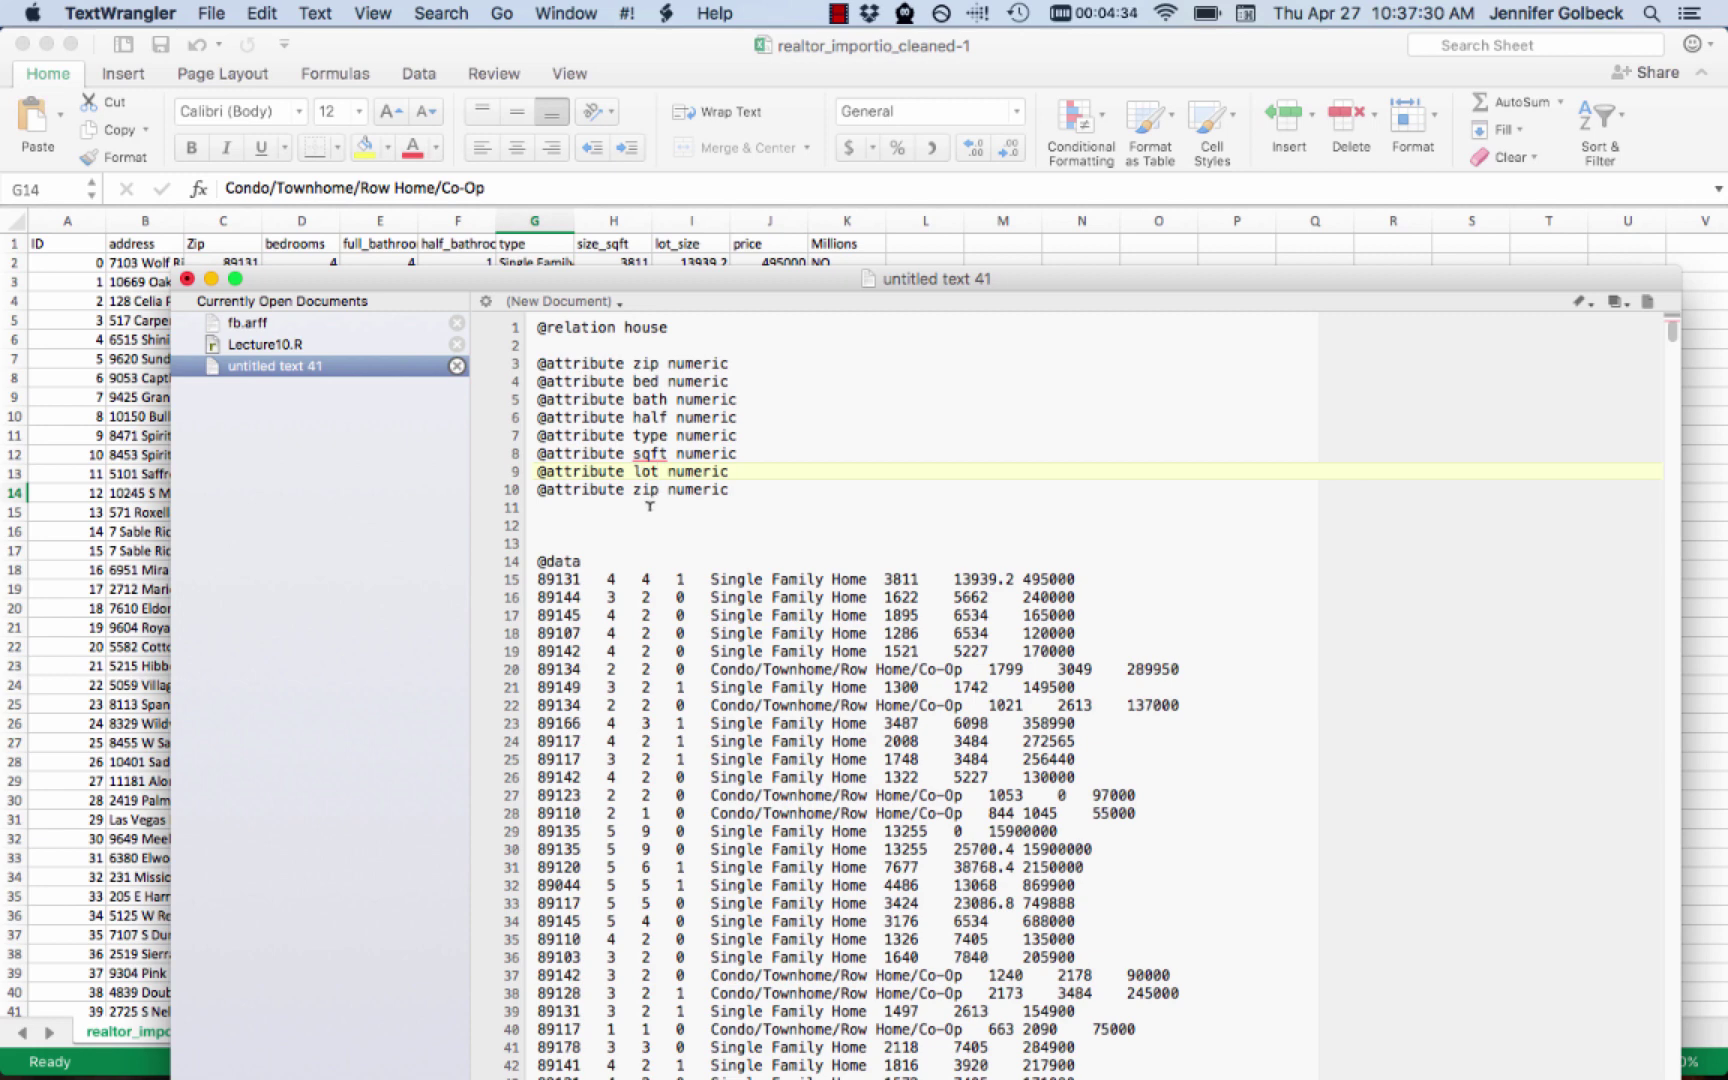
double_click(645, 488)
text(pric)
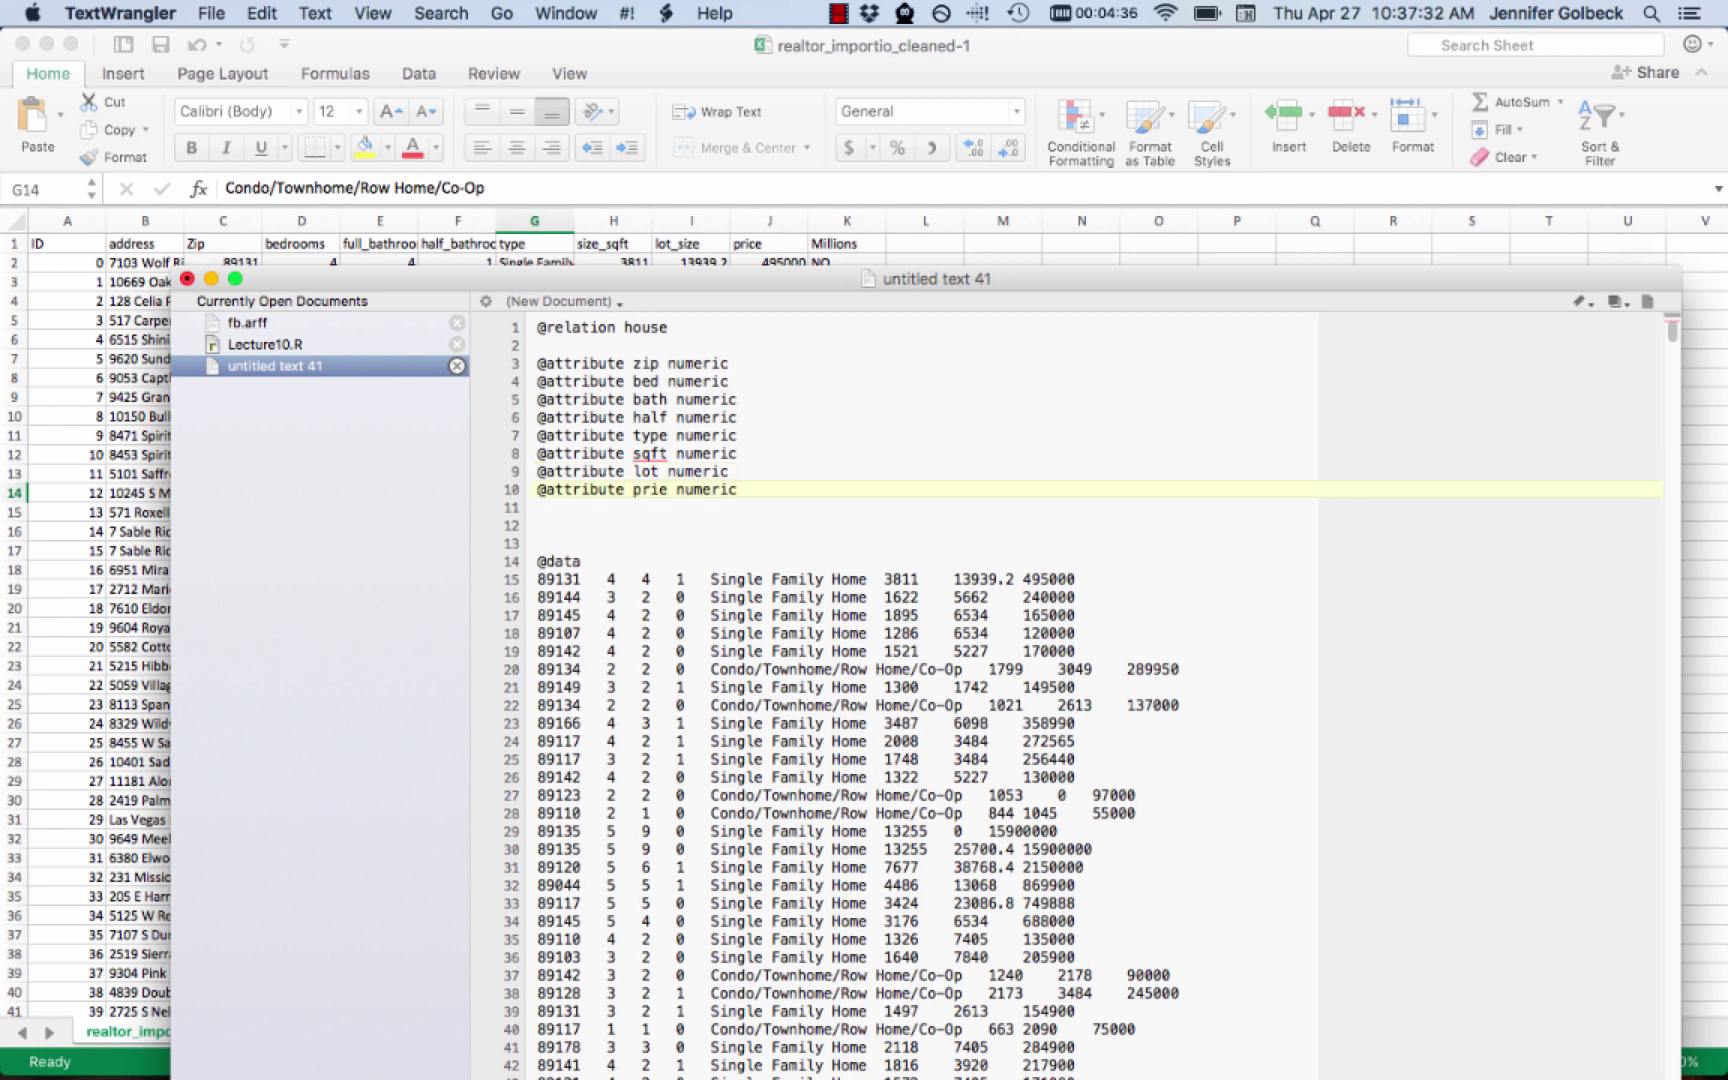
key(BackSpace)
text(ce)
Remove every occurrence of " Family Home", including its leading space, from the data by replacing all with nothing
scroll(888, 577, down, 5)
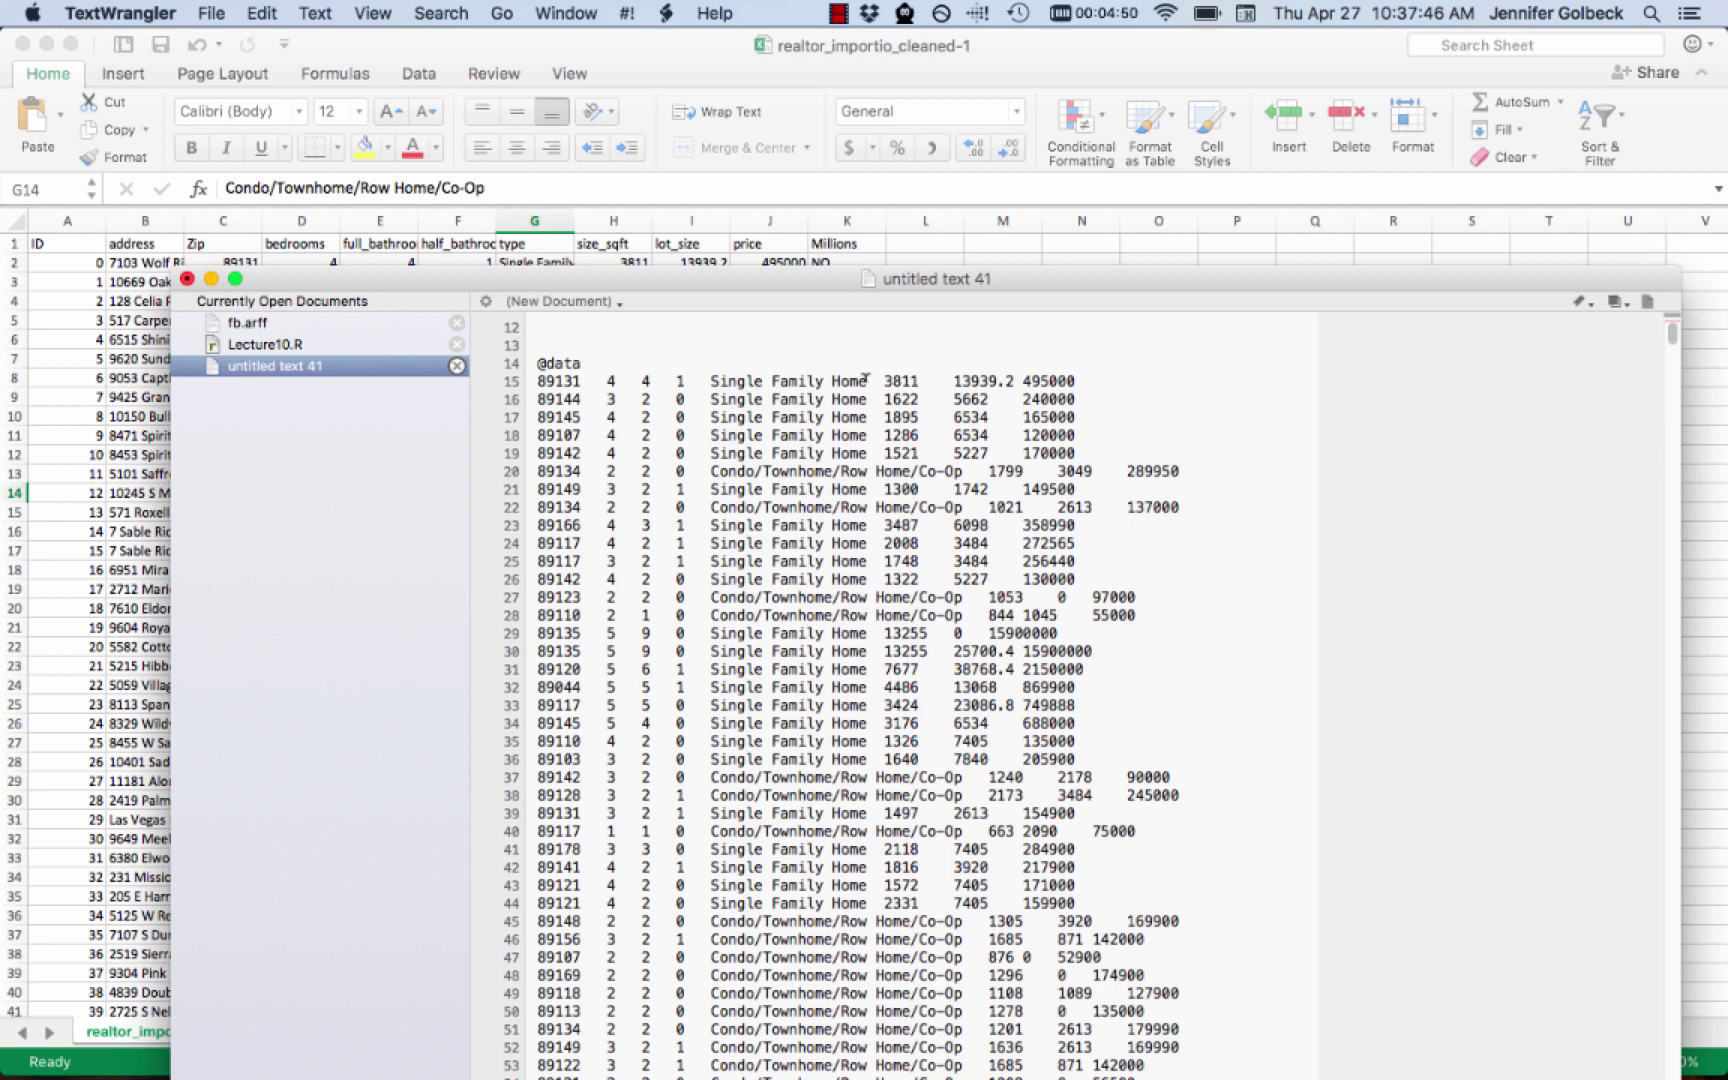
drag(866, 380, 765, 380)
key(super+c)
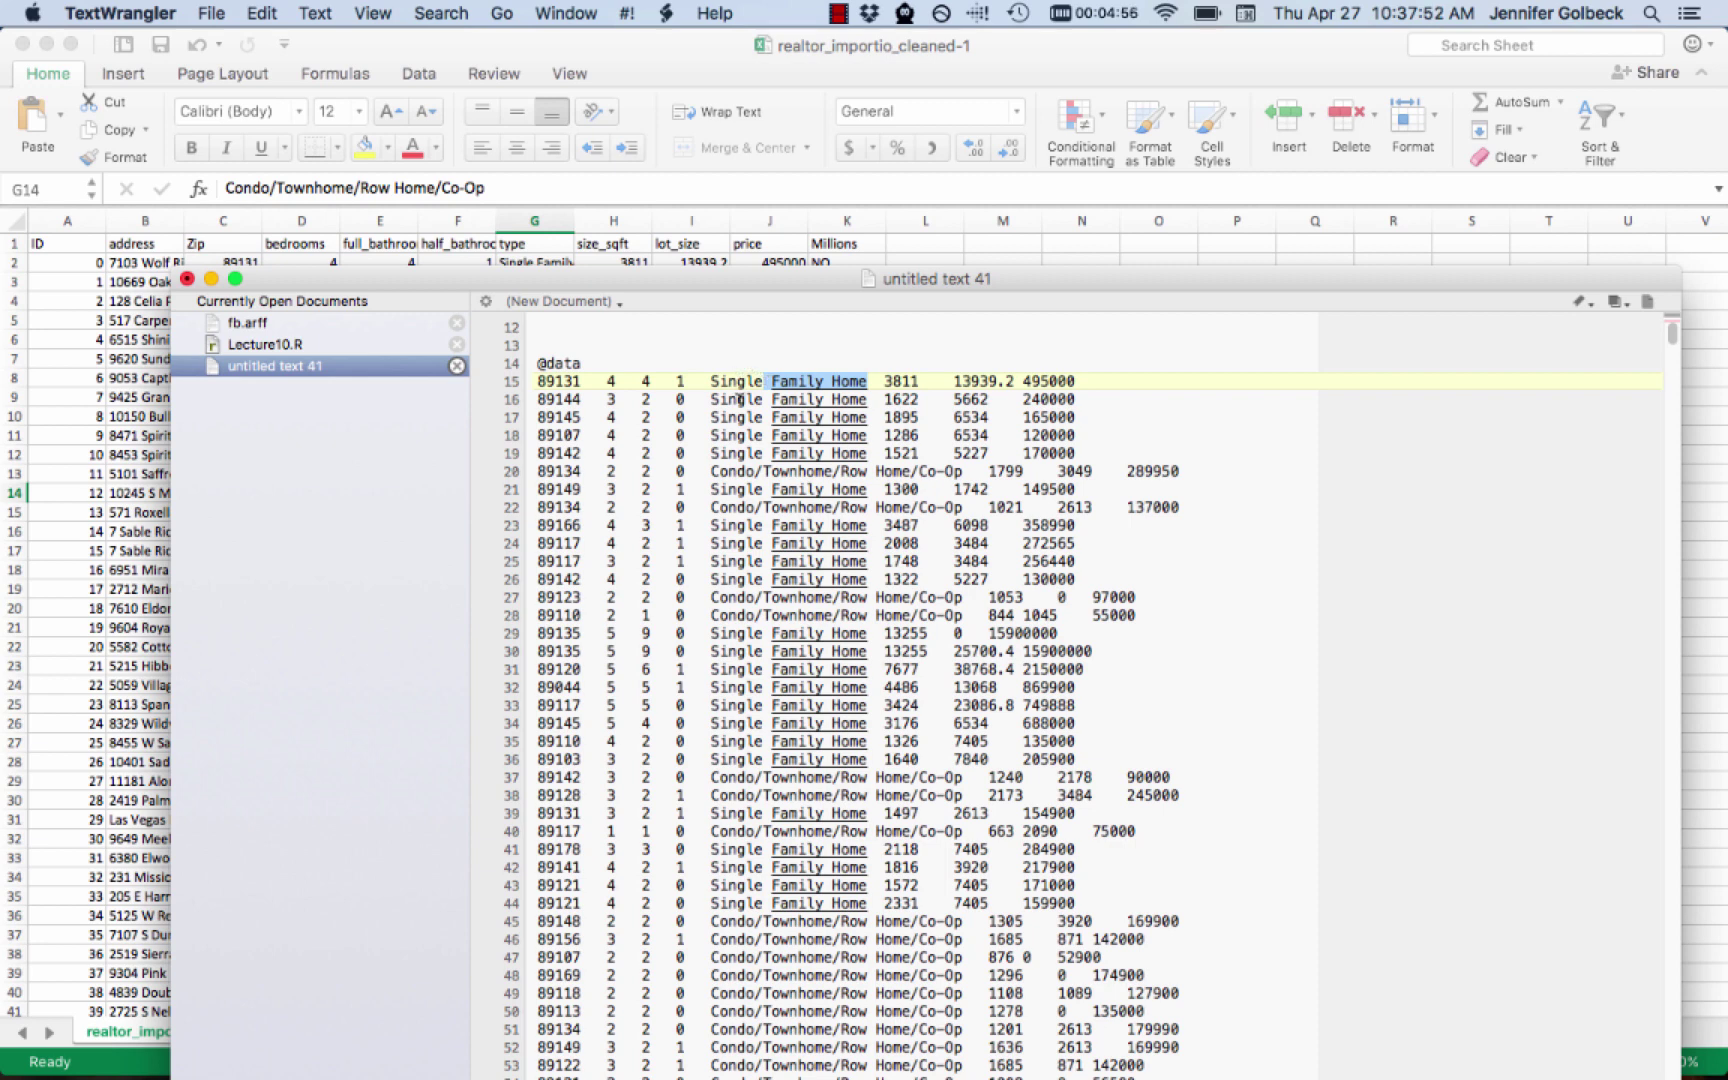
key(super+f)
key(super+v)
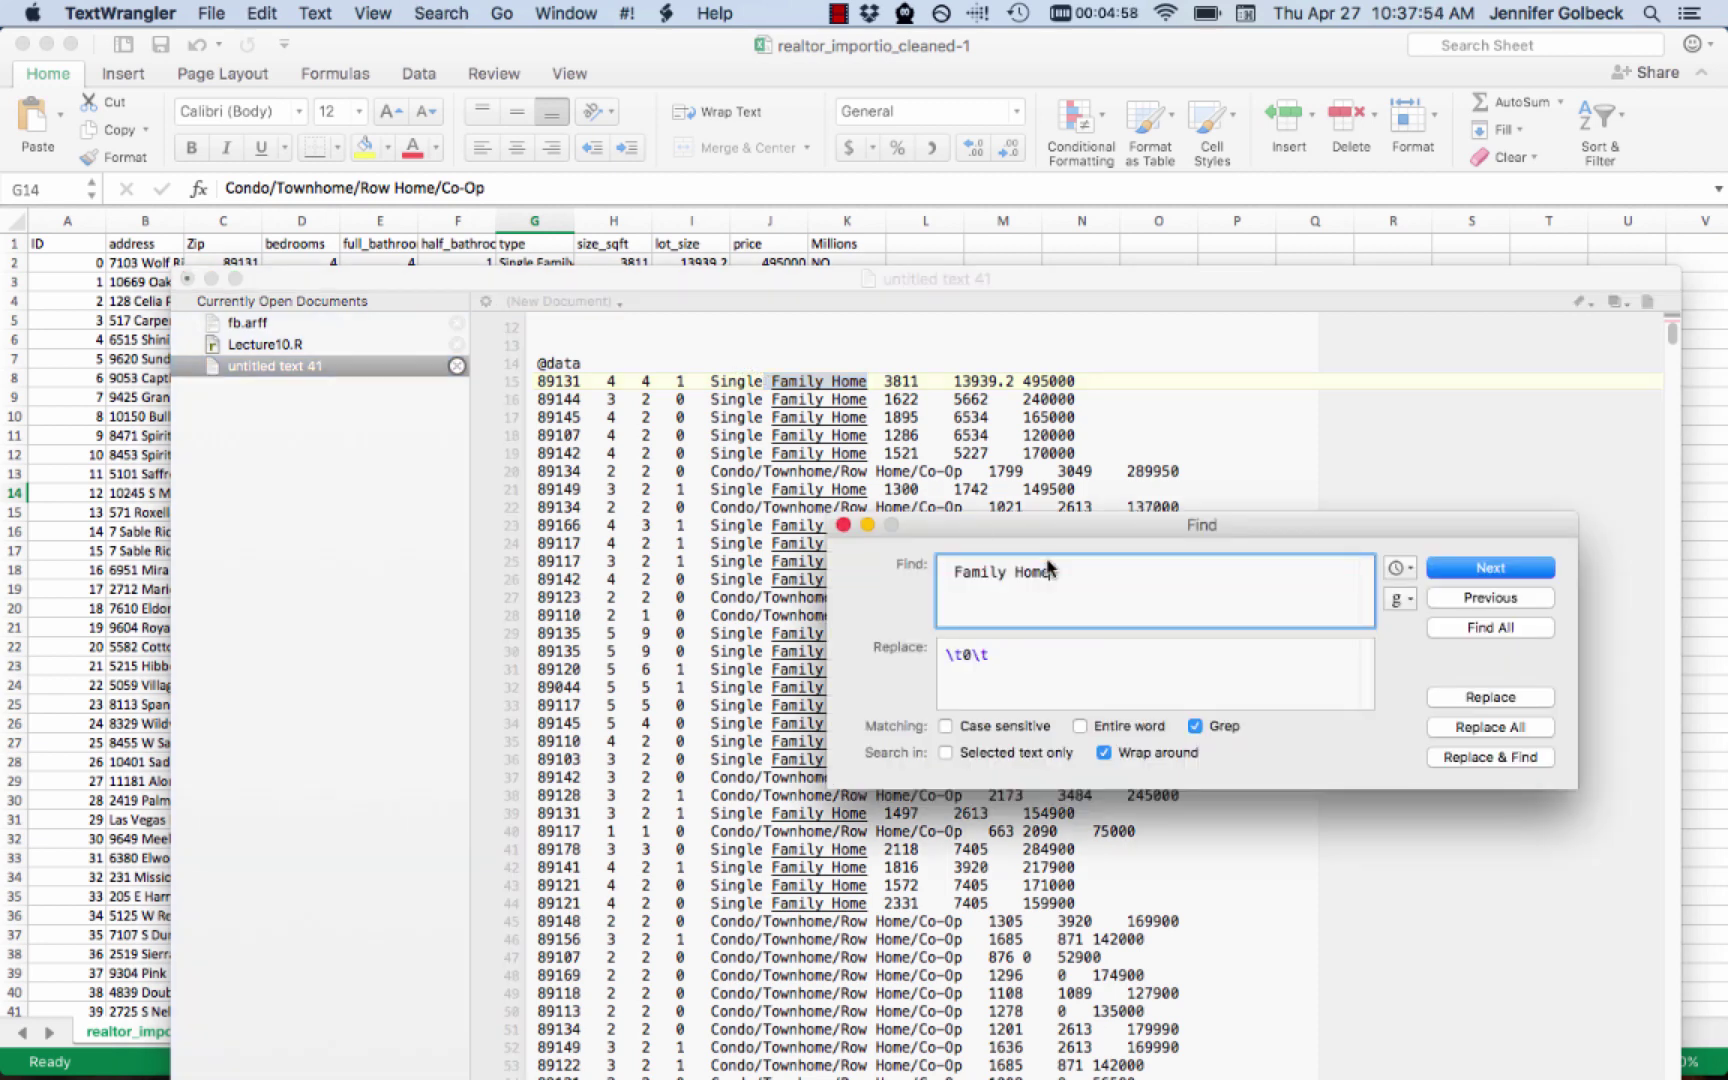
key(Tab)
key(BackSpace)
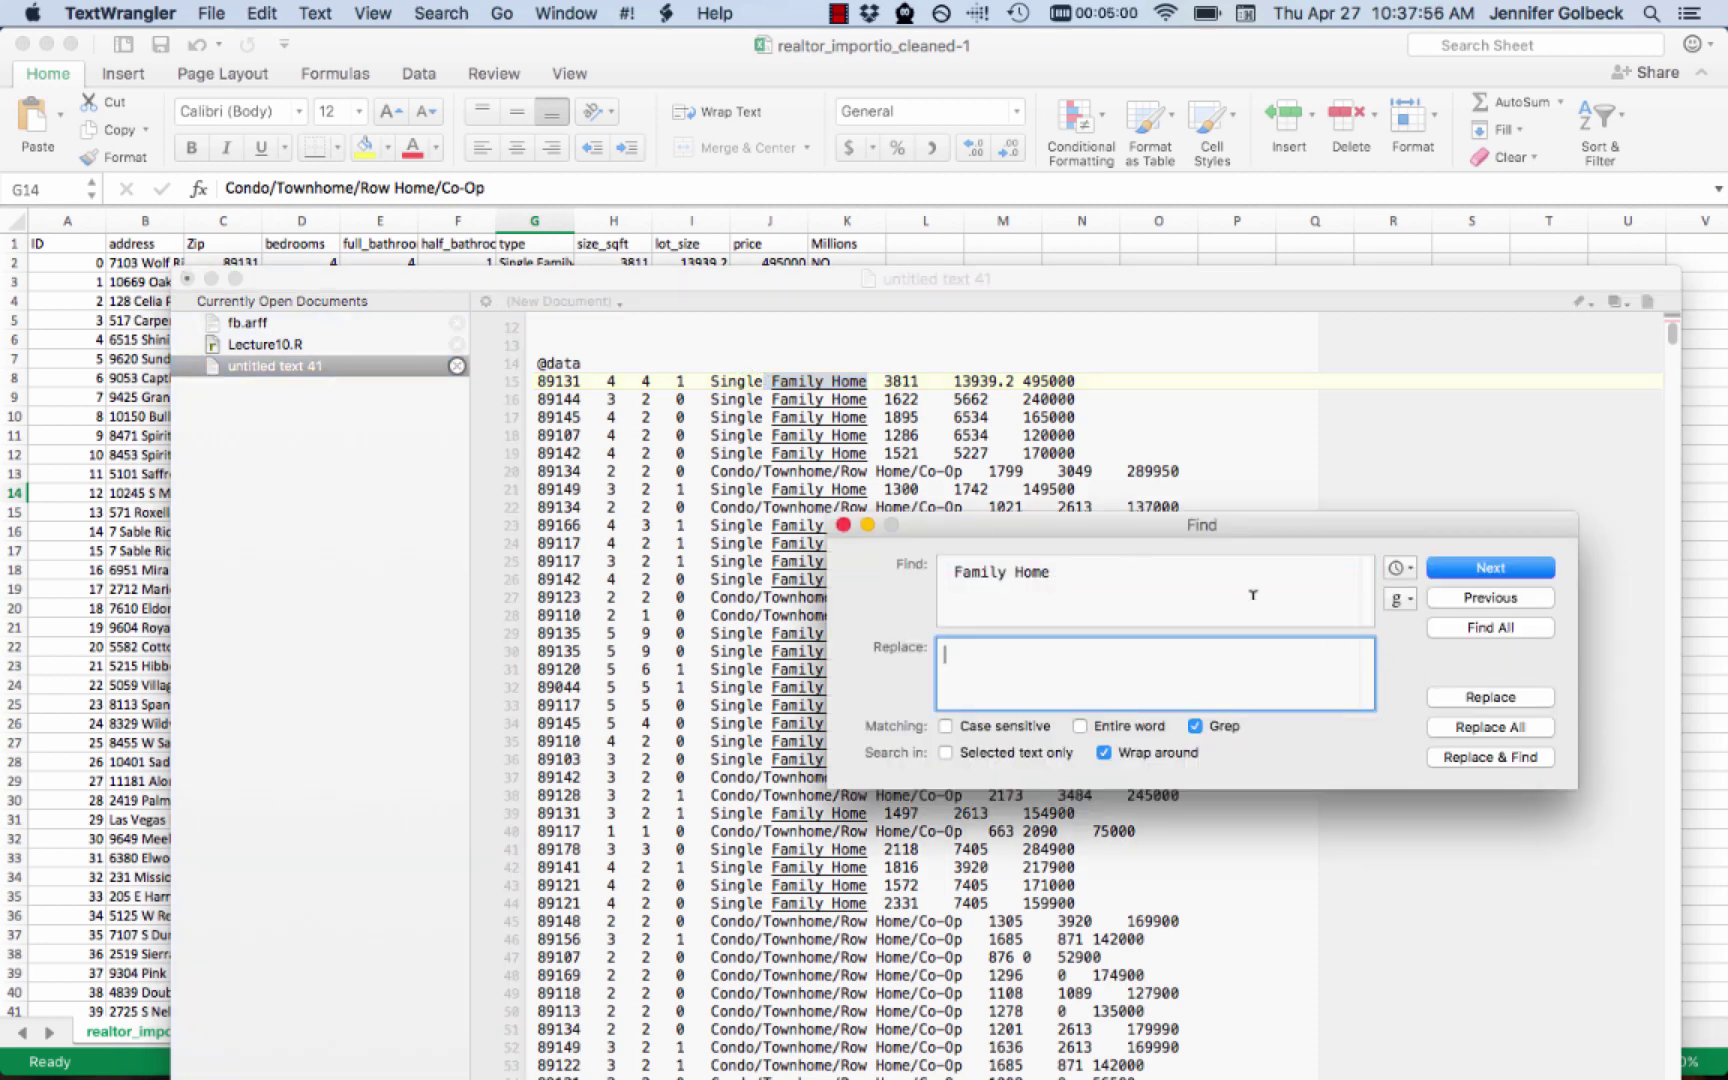
click(1478, 727)
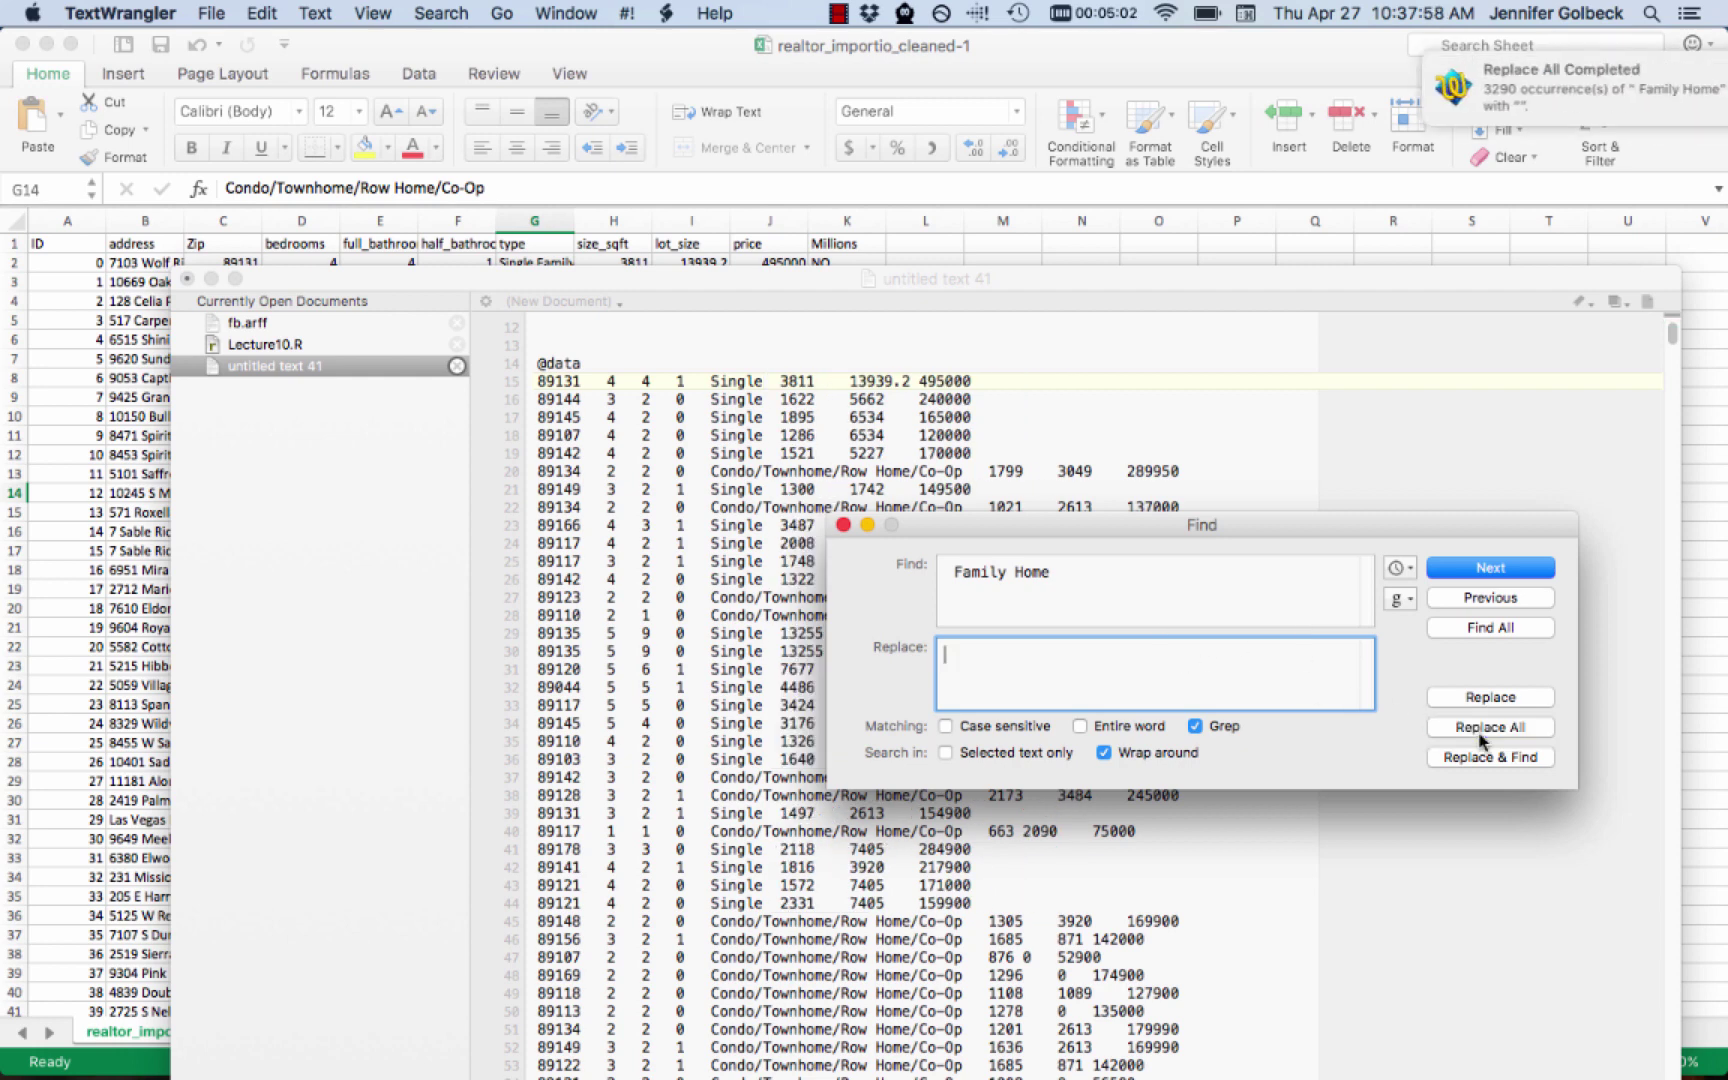
click(843, 525)
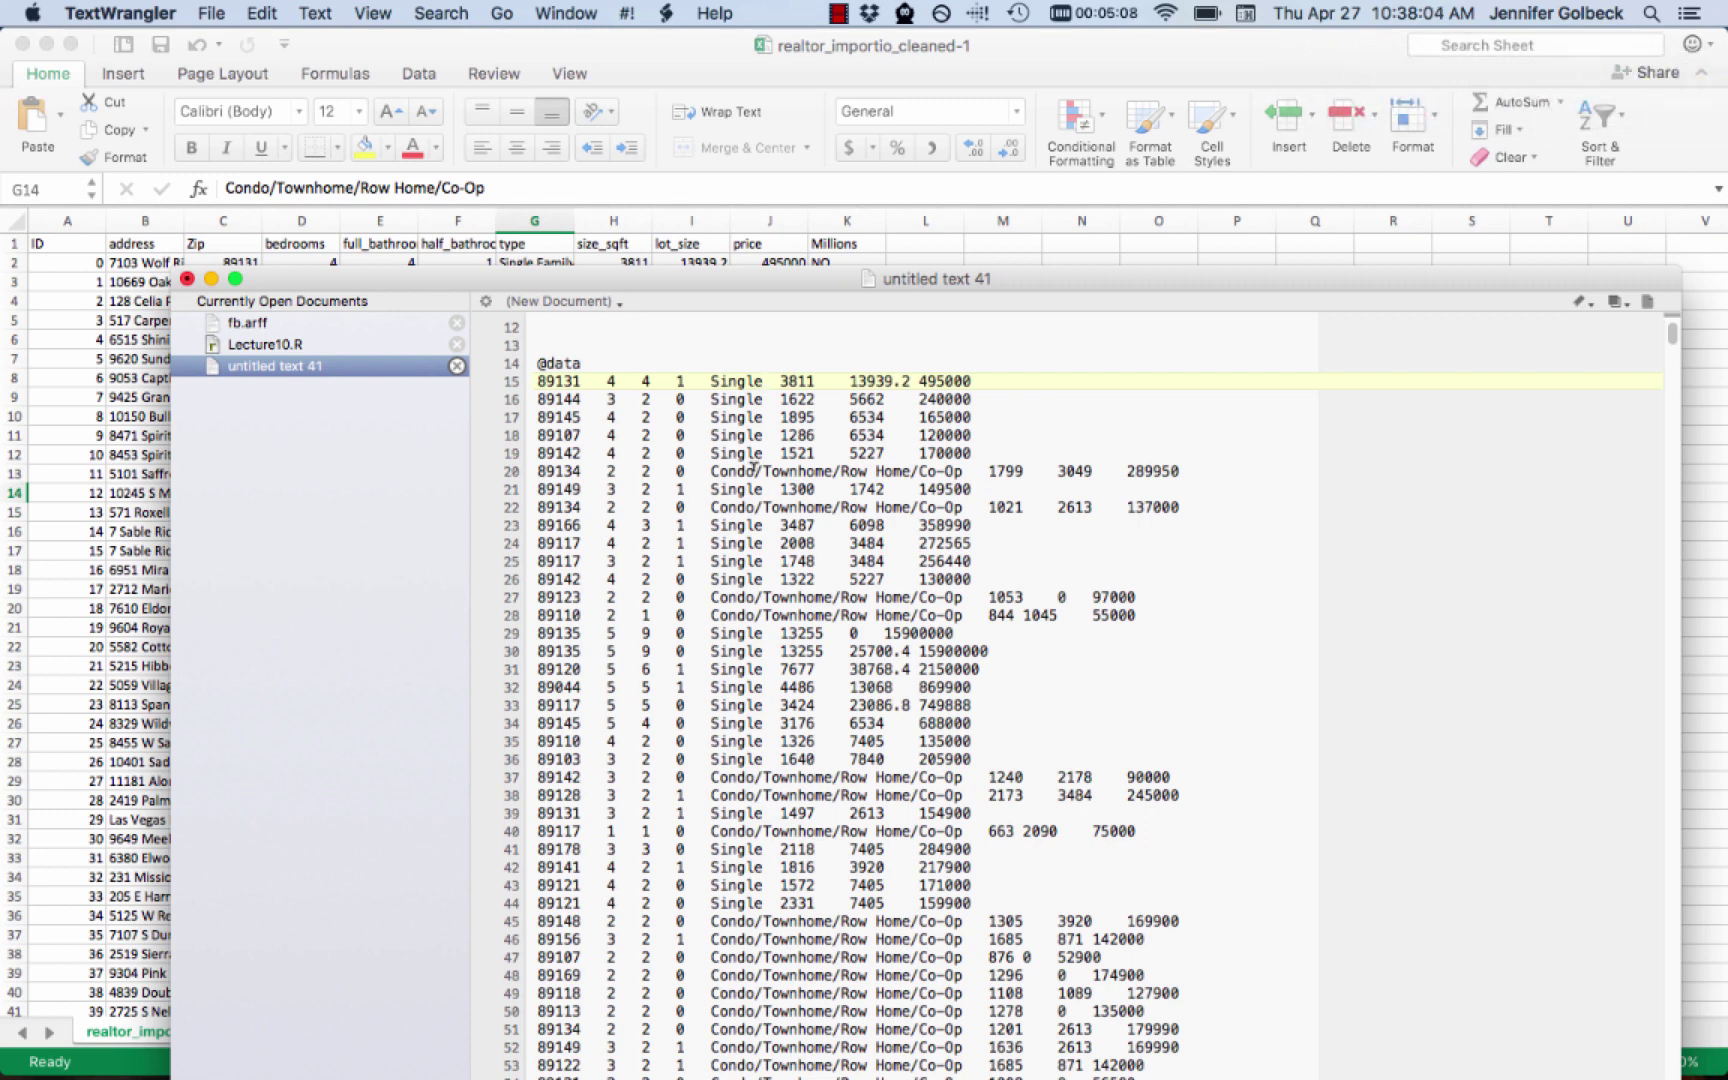
Replace all occurrences of "/Townhome/Row Home/Co-Op" with nothing, shortening that type value to Condo
drag(753, 466, 964, 470)
key(super+f)
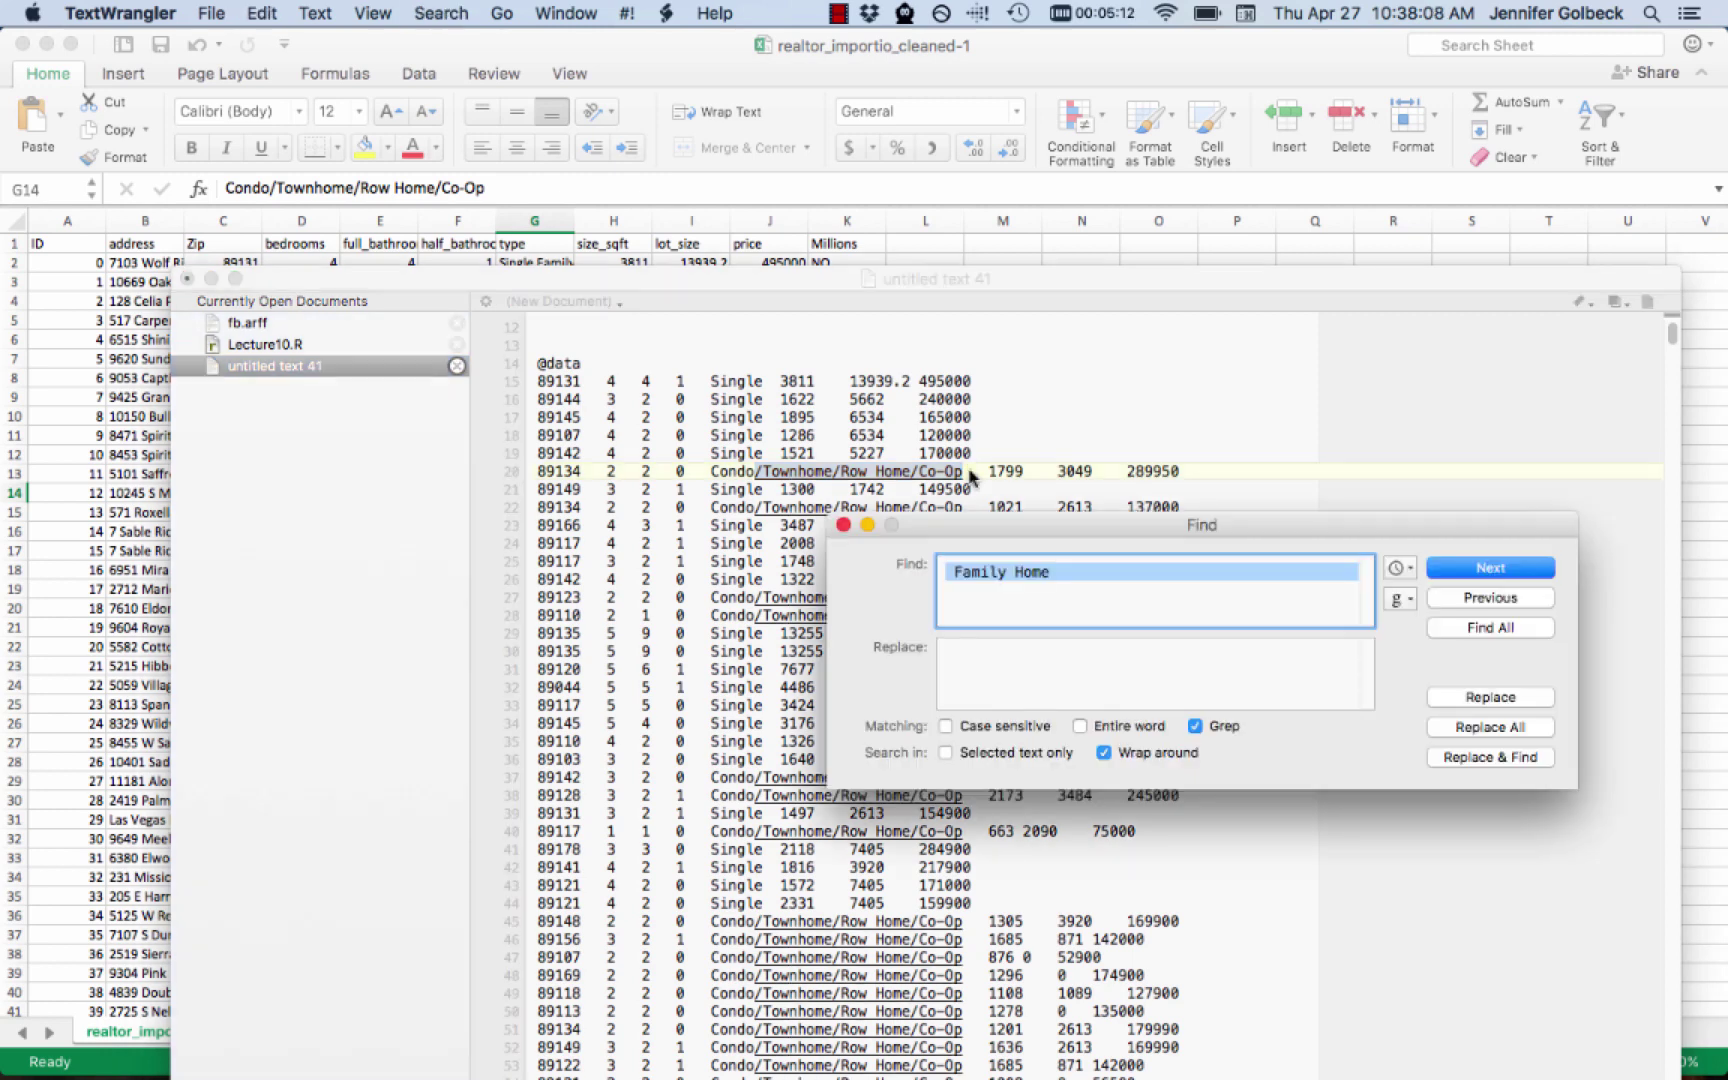
click(1464, 728)
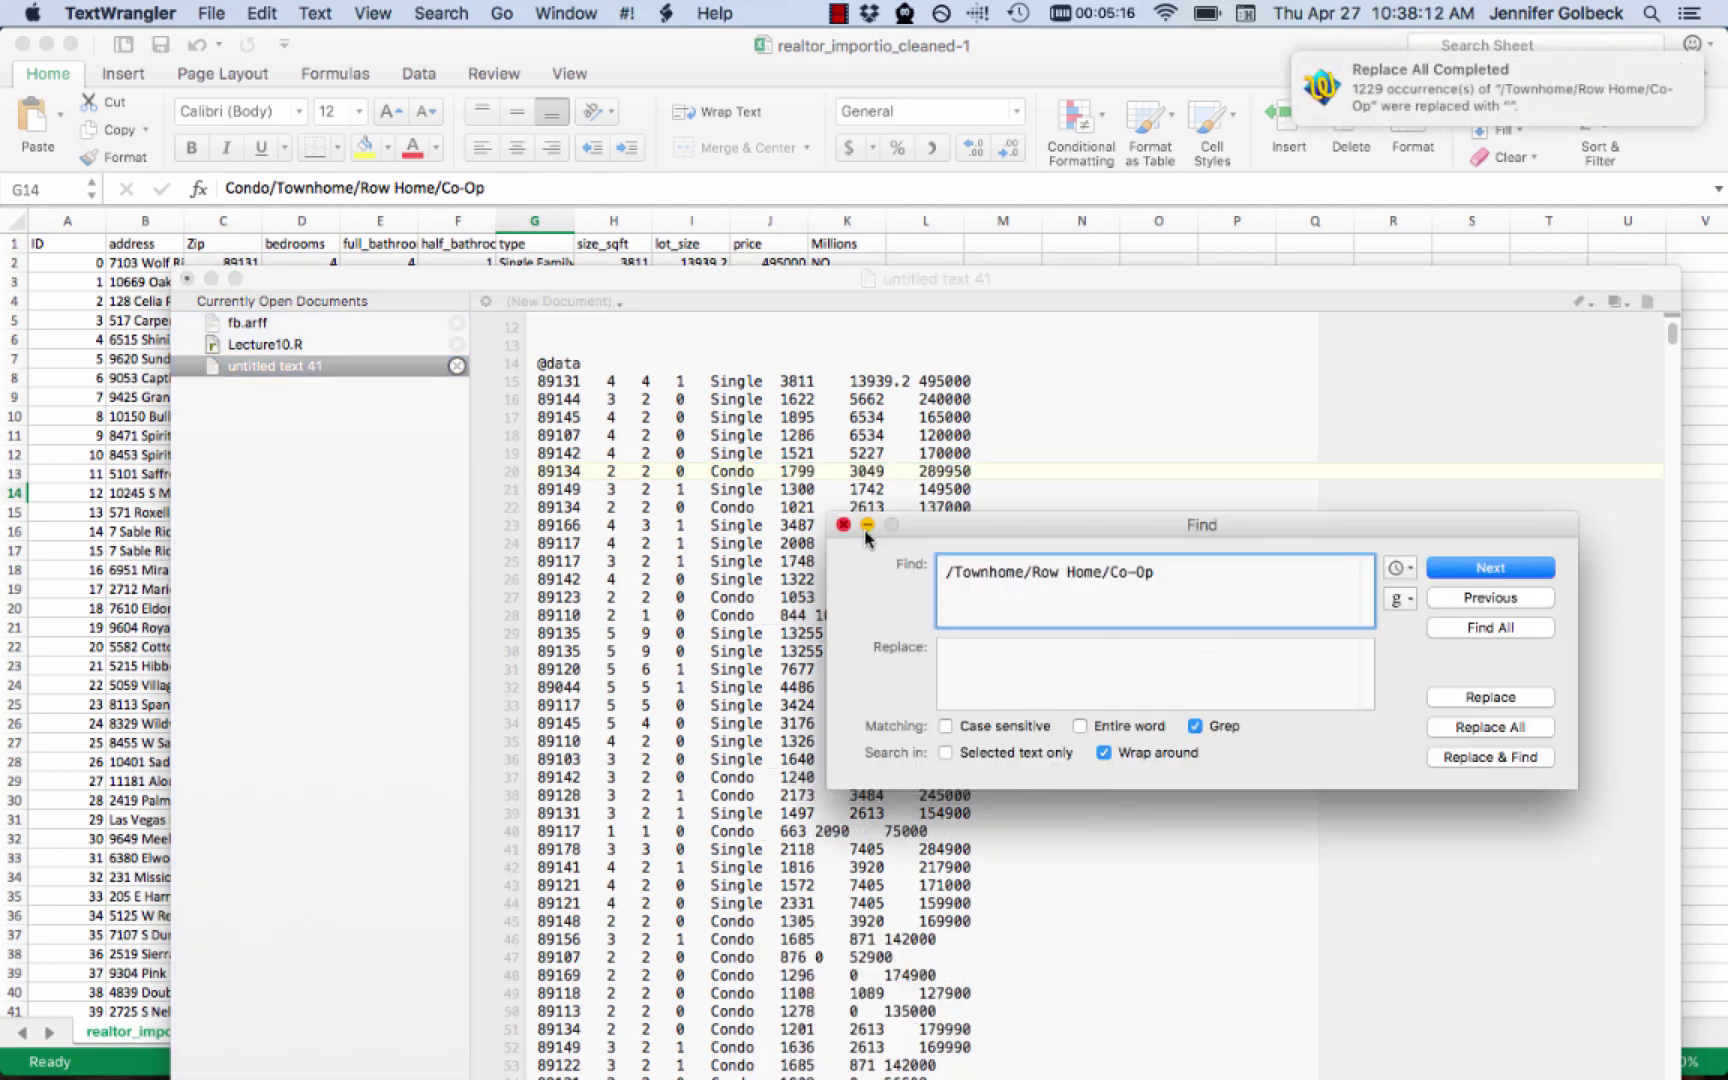
click(845, 525)
Replace all occurrences of "Mfd/Mobile Home" in the data with "Mfd"
scroll(768, 415, down, 14)
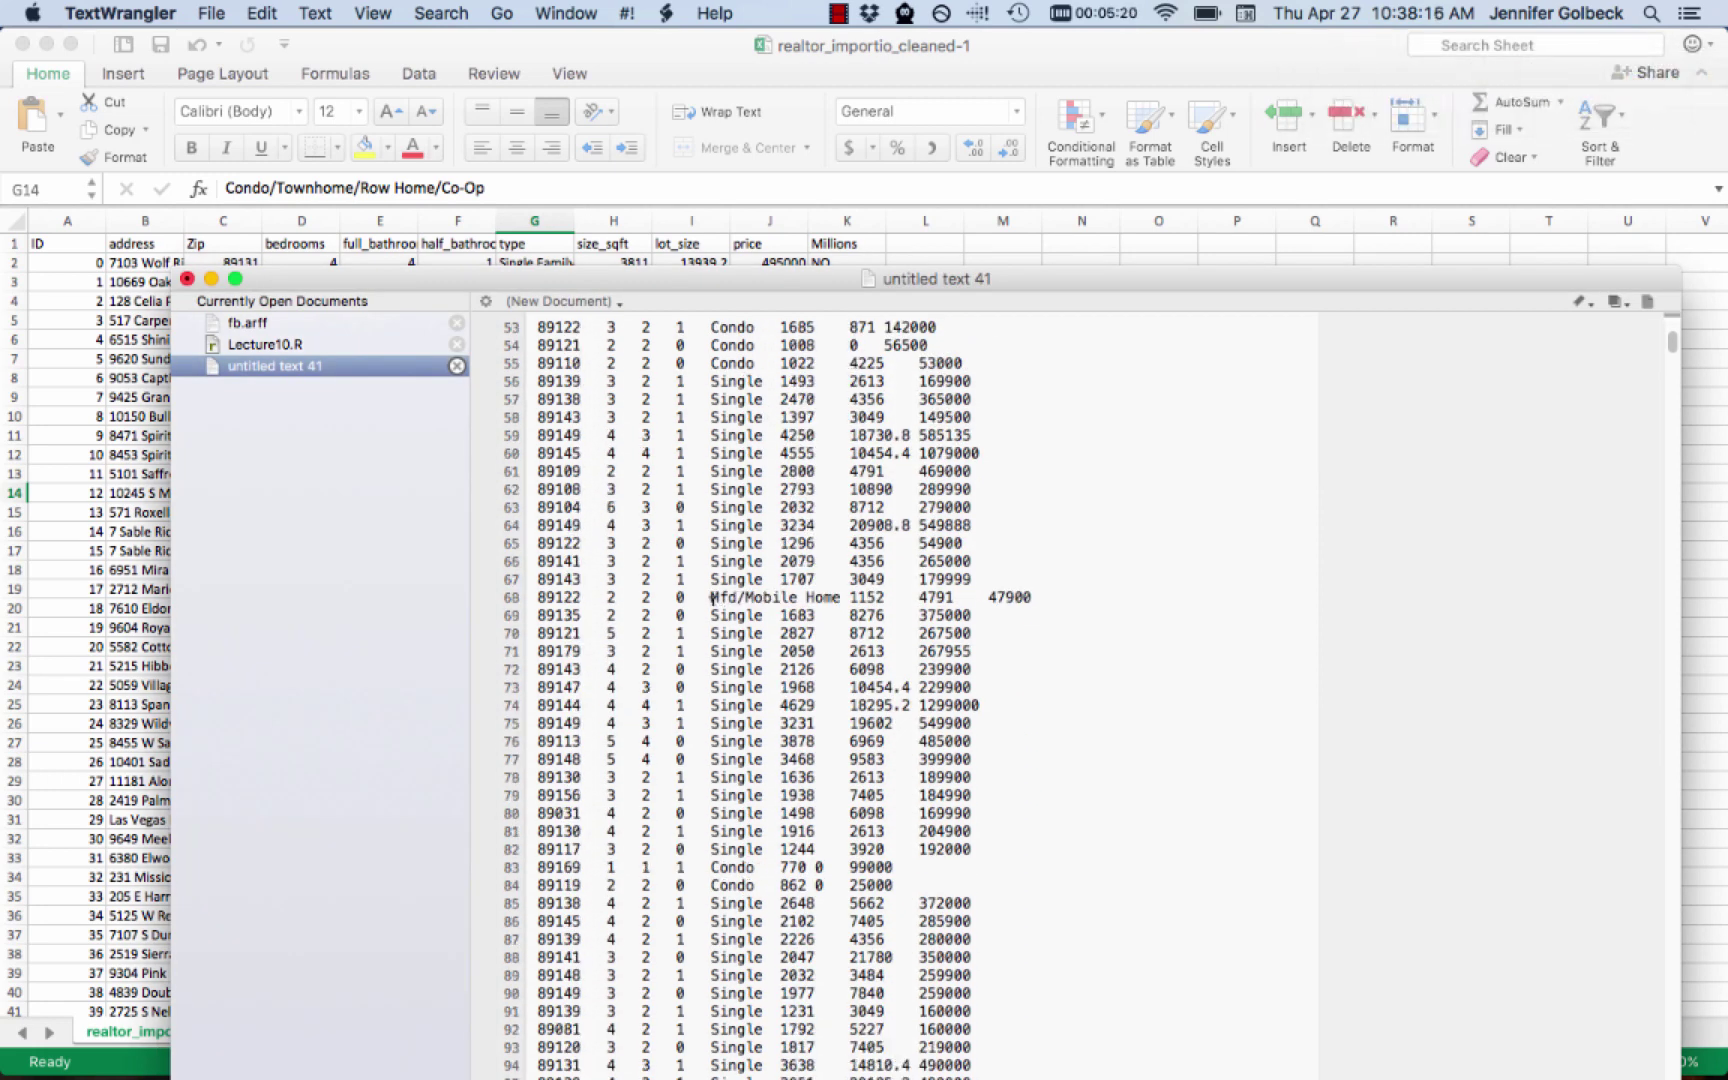
drag(713, 596, 842, 592)
key(cmd+c)
key(cmd+f)
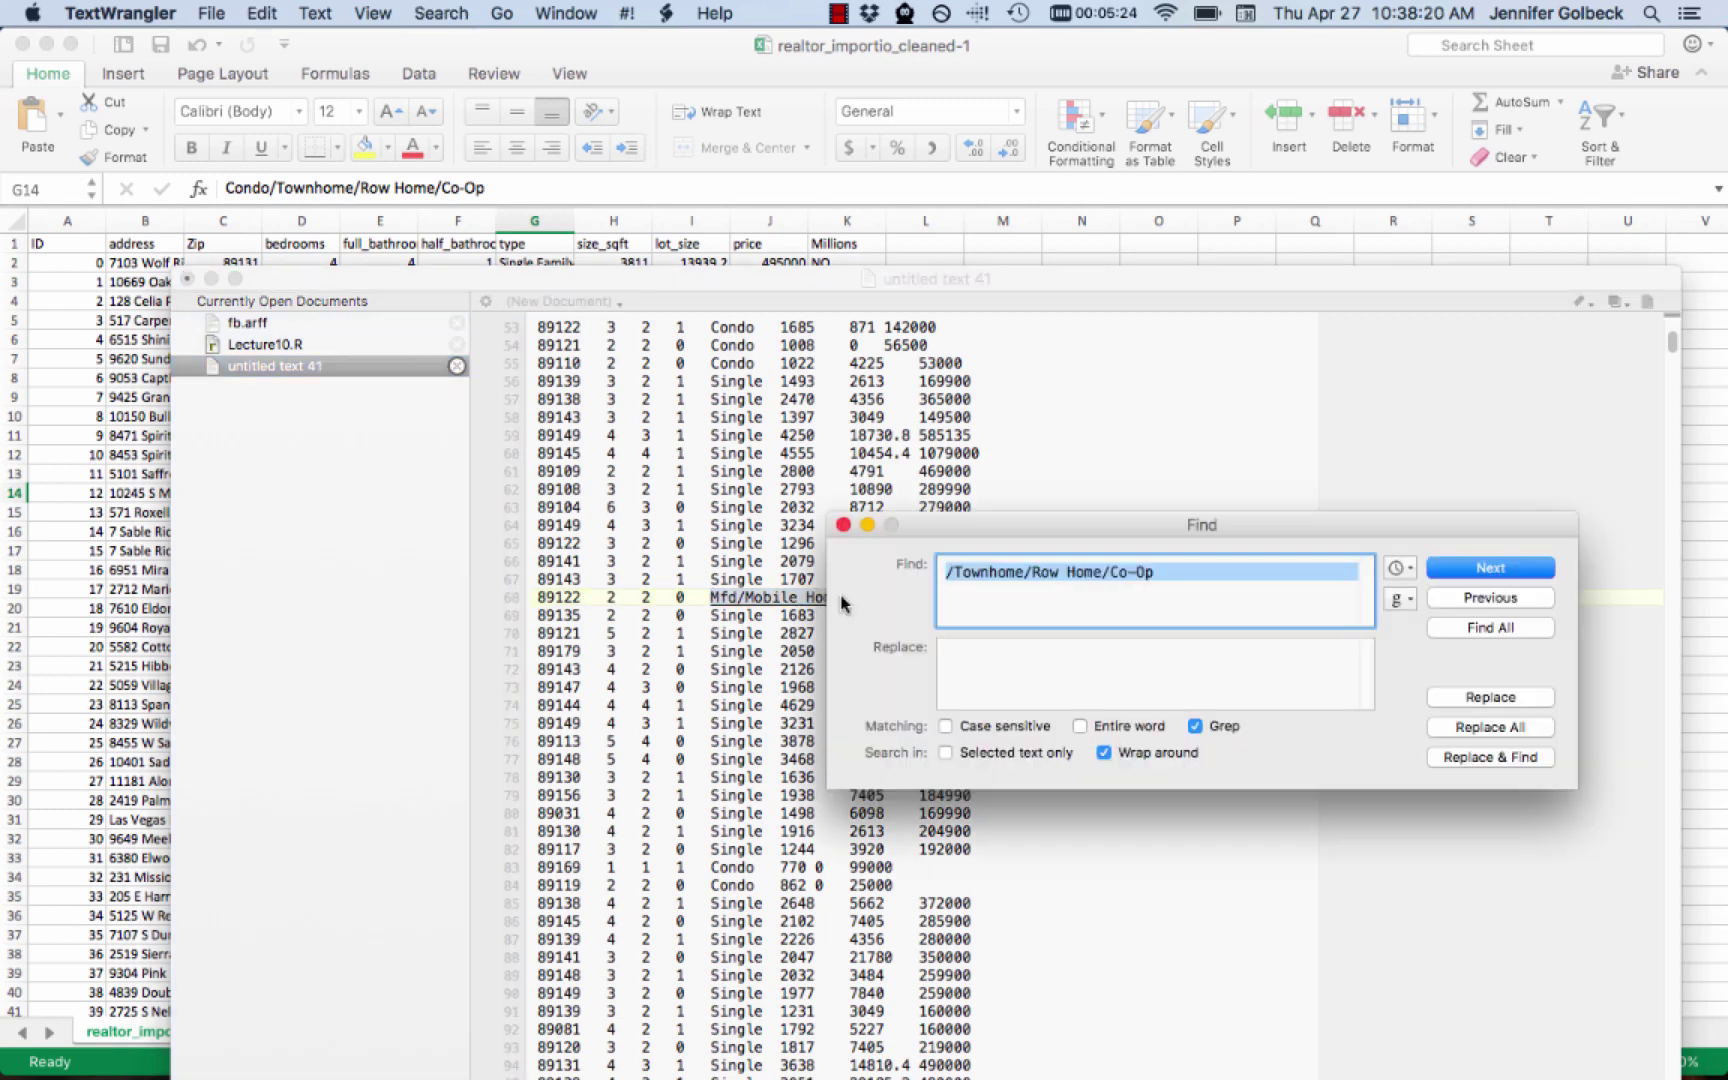
key(cmd+v)
click(960, 670)
text(Mfd)
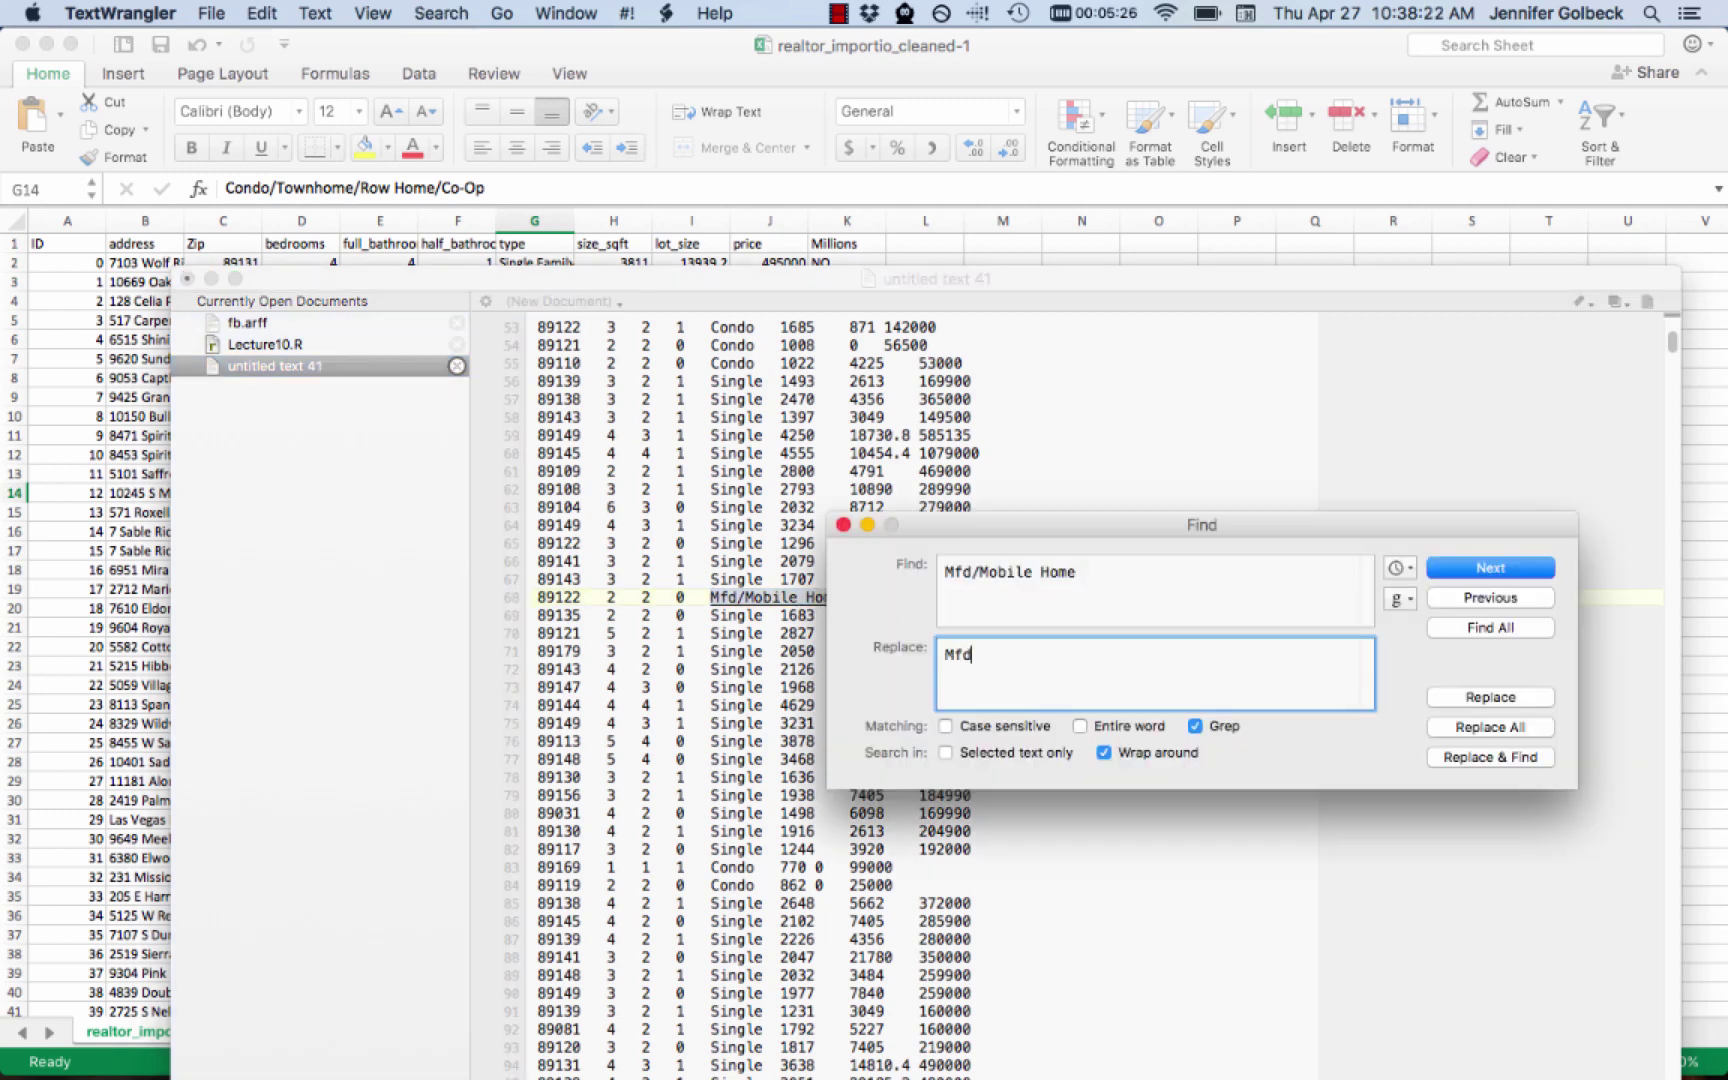
click(1523, 728)
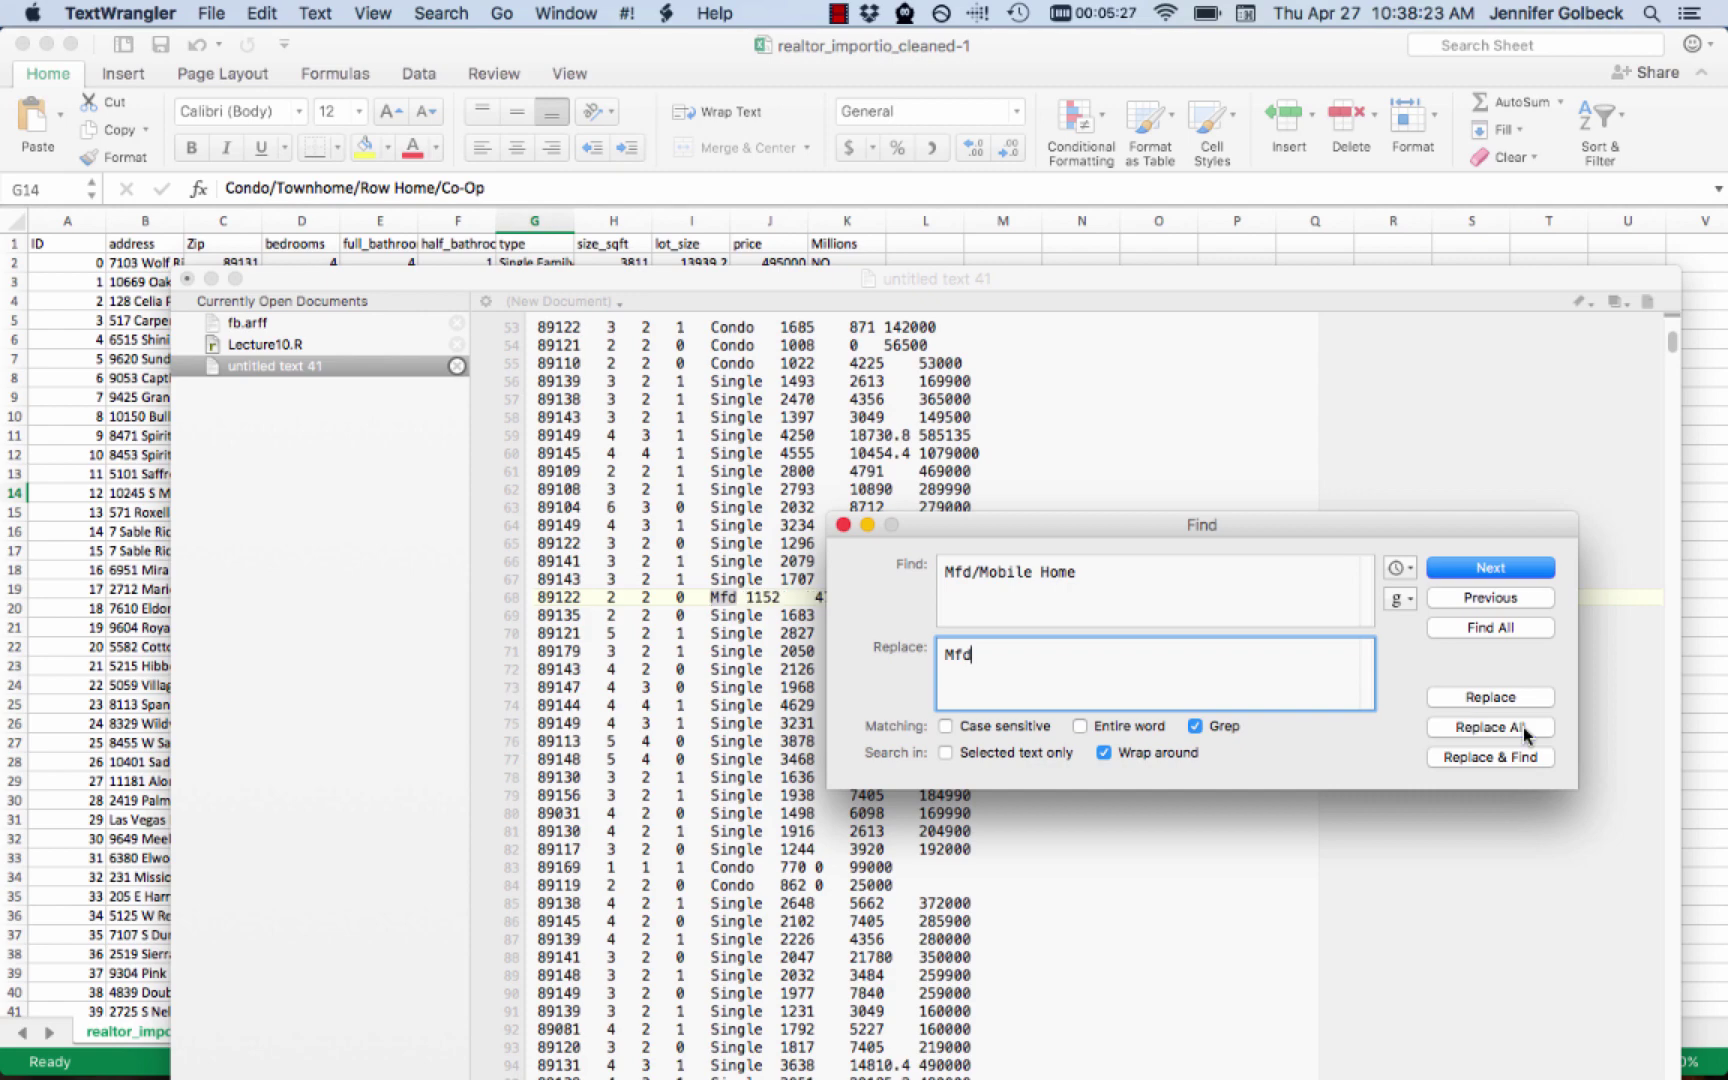
click(843, 525)
Find the "Multi-Family Home; Ready to build" type value further down the data and replace all its occurrences with "Multi"
scroll(732, 603, down, 20)
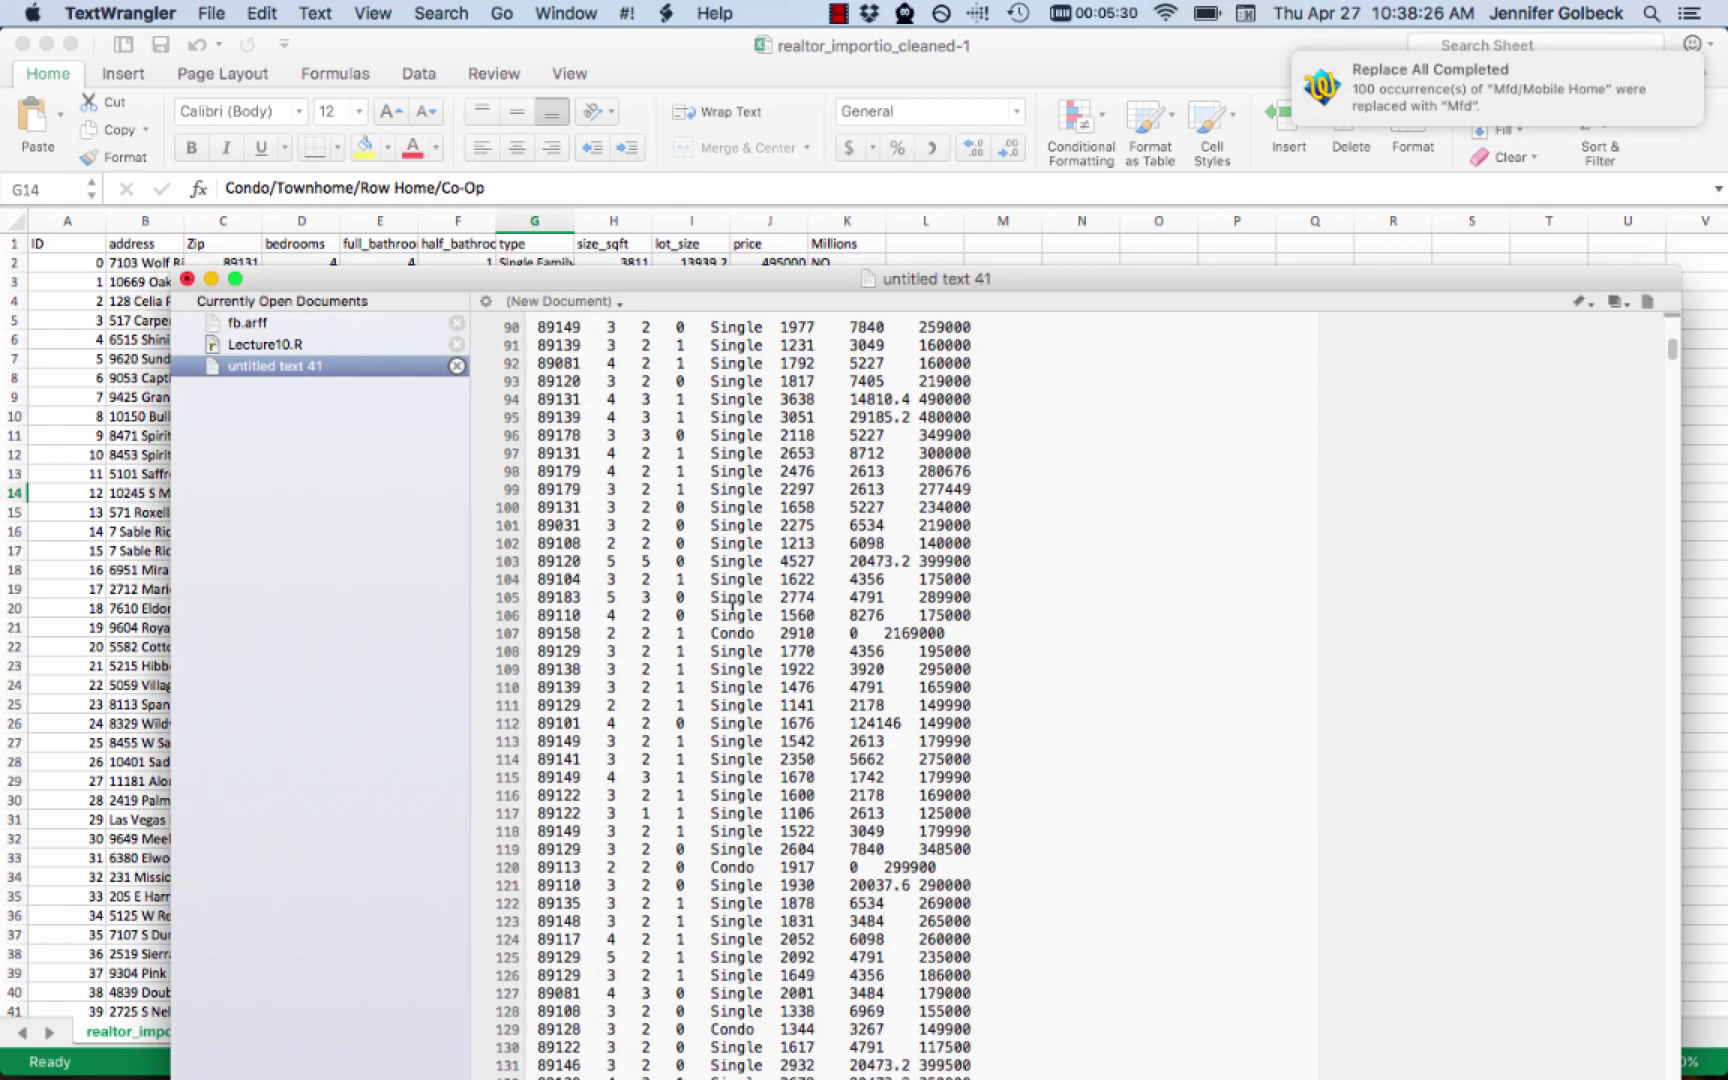
scroll(732, 603, down, 20)
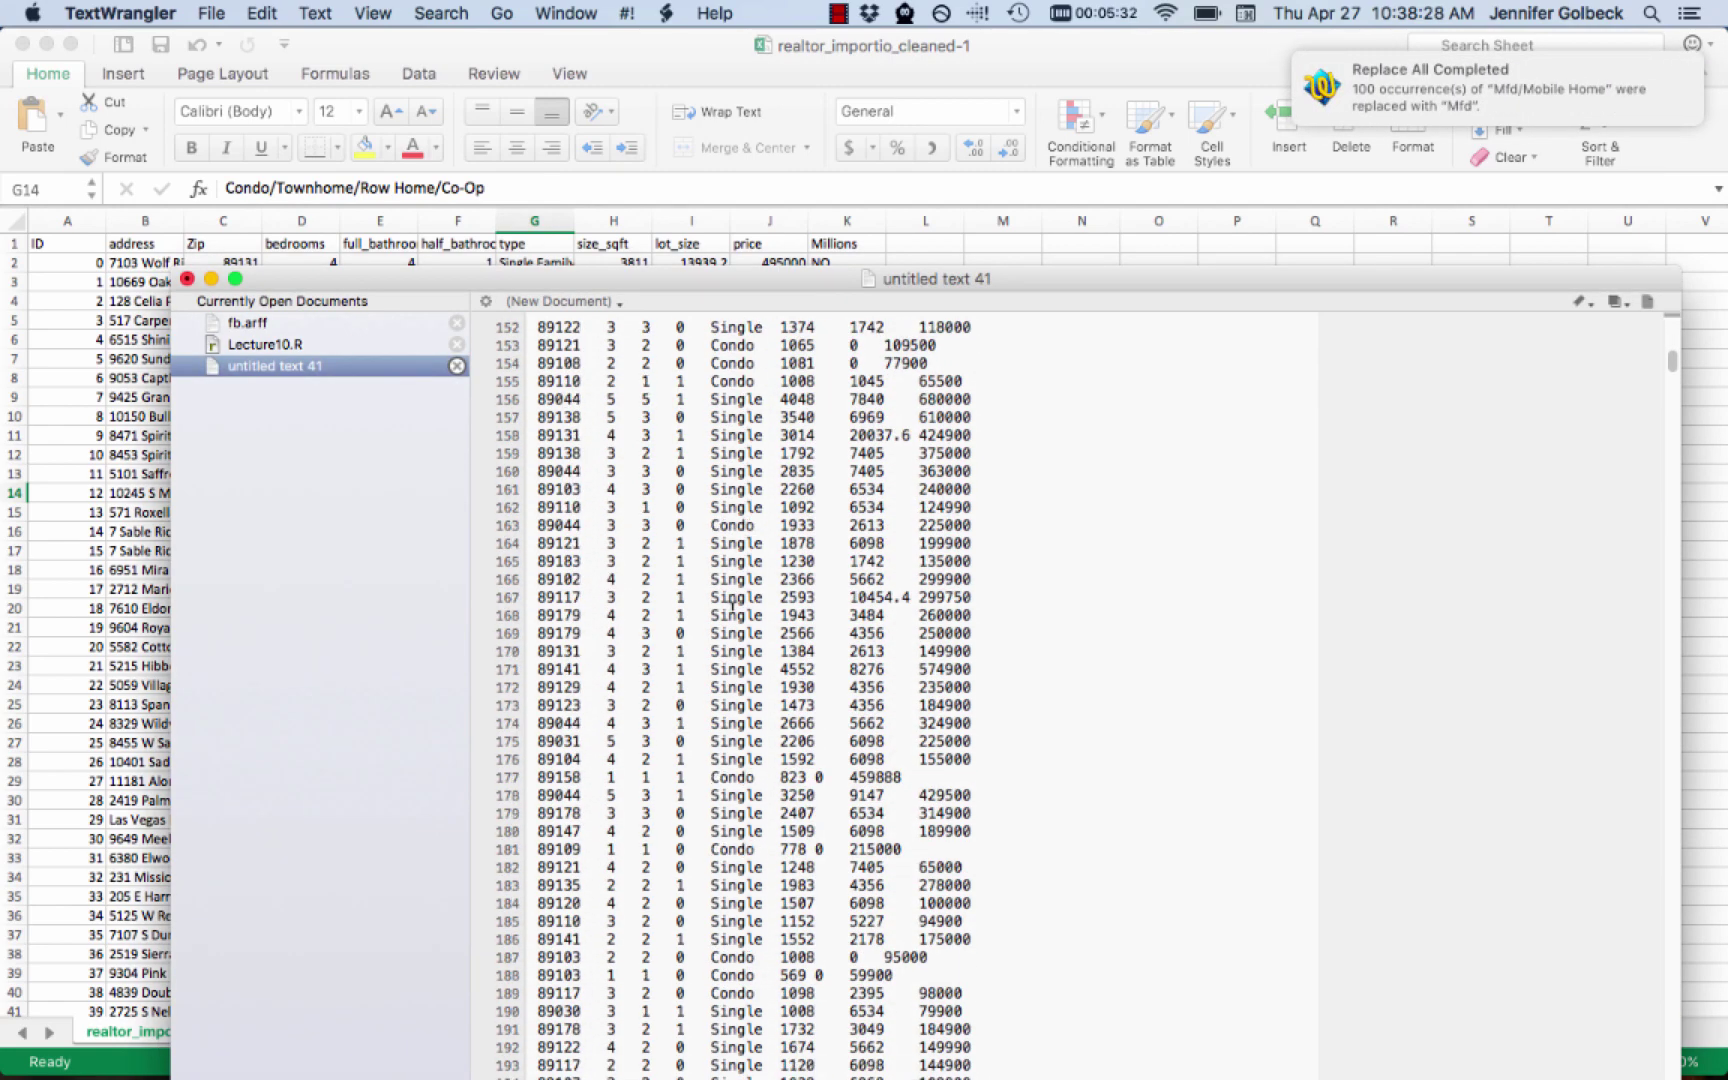
scroll(732, 603, down, 20)
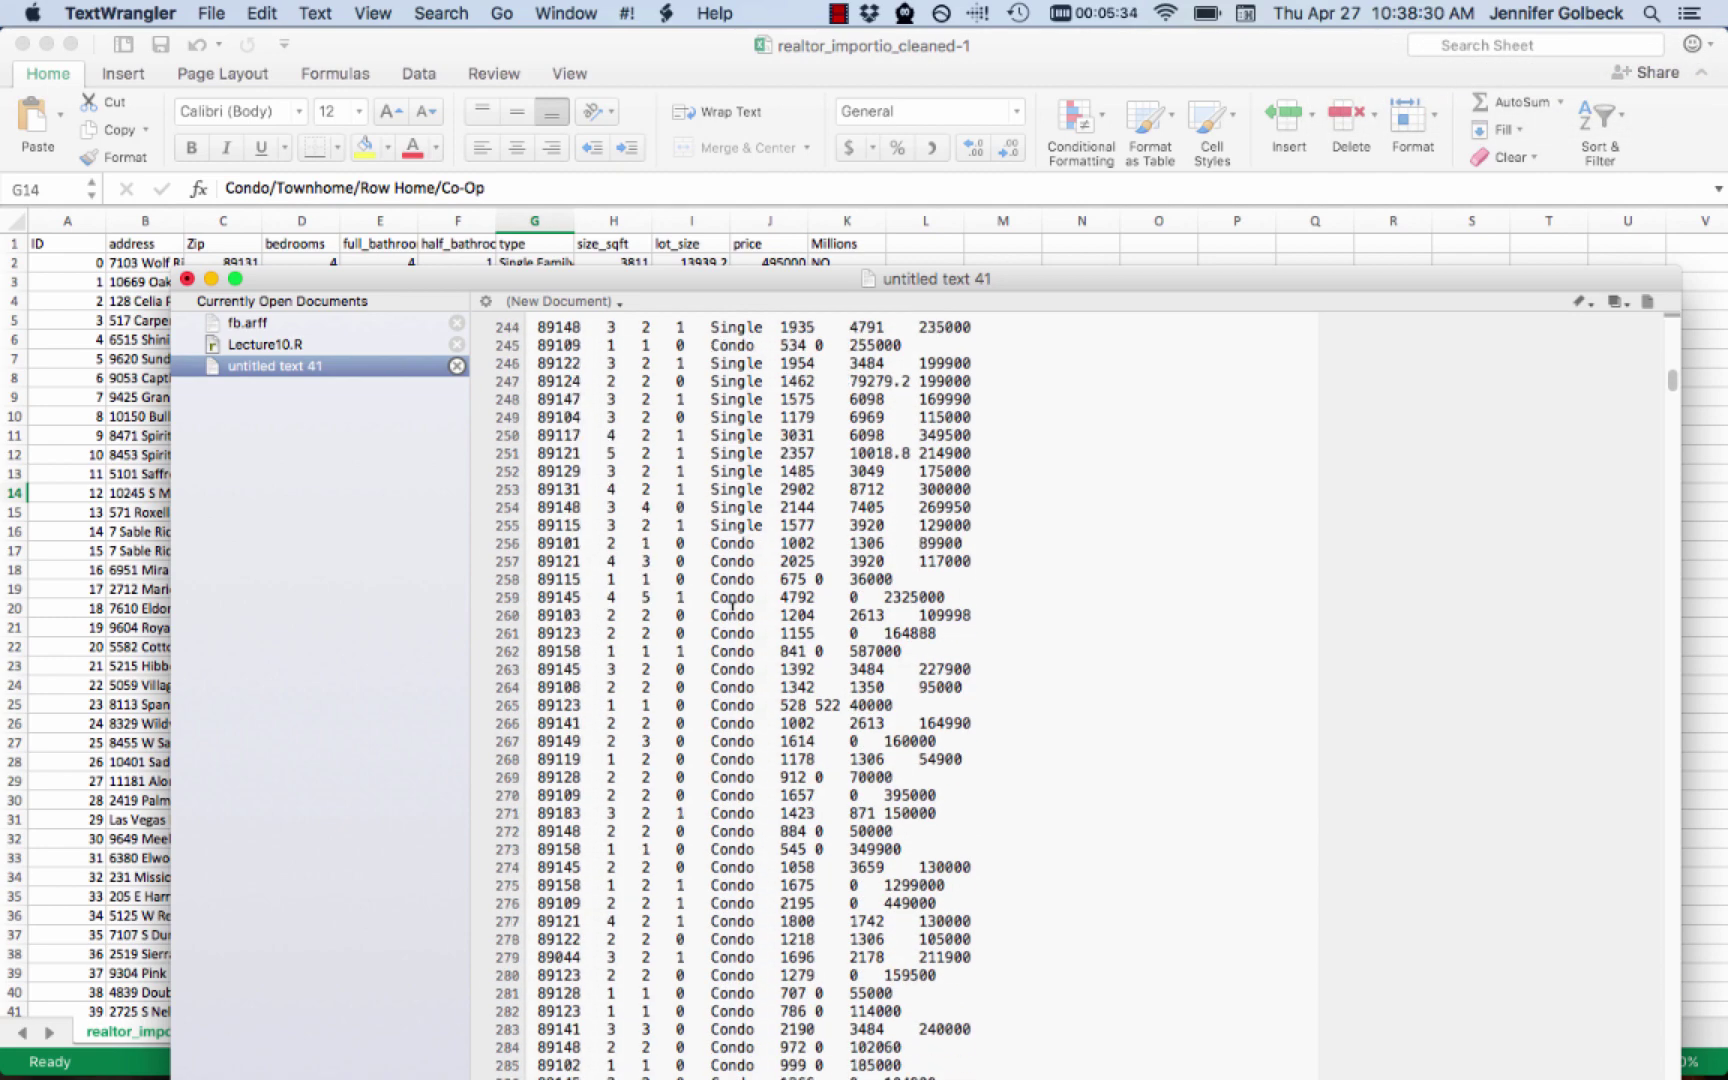
scroll(732, 603, down, 20)
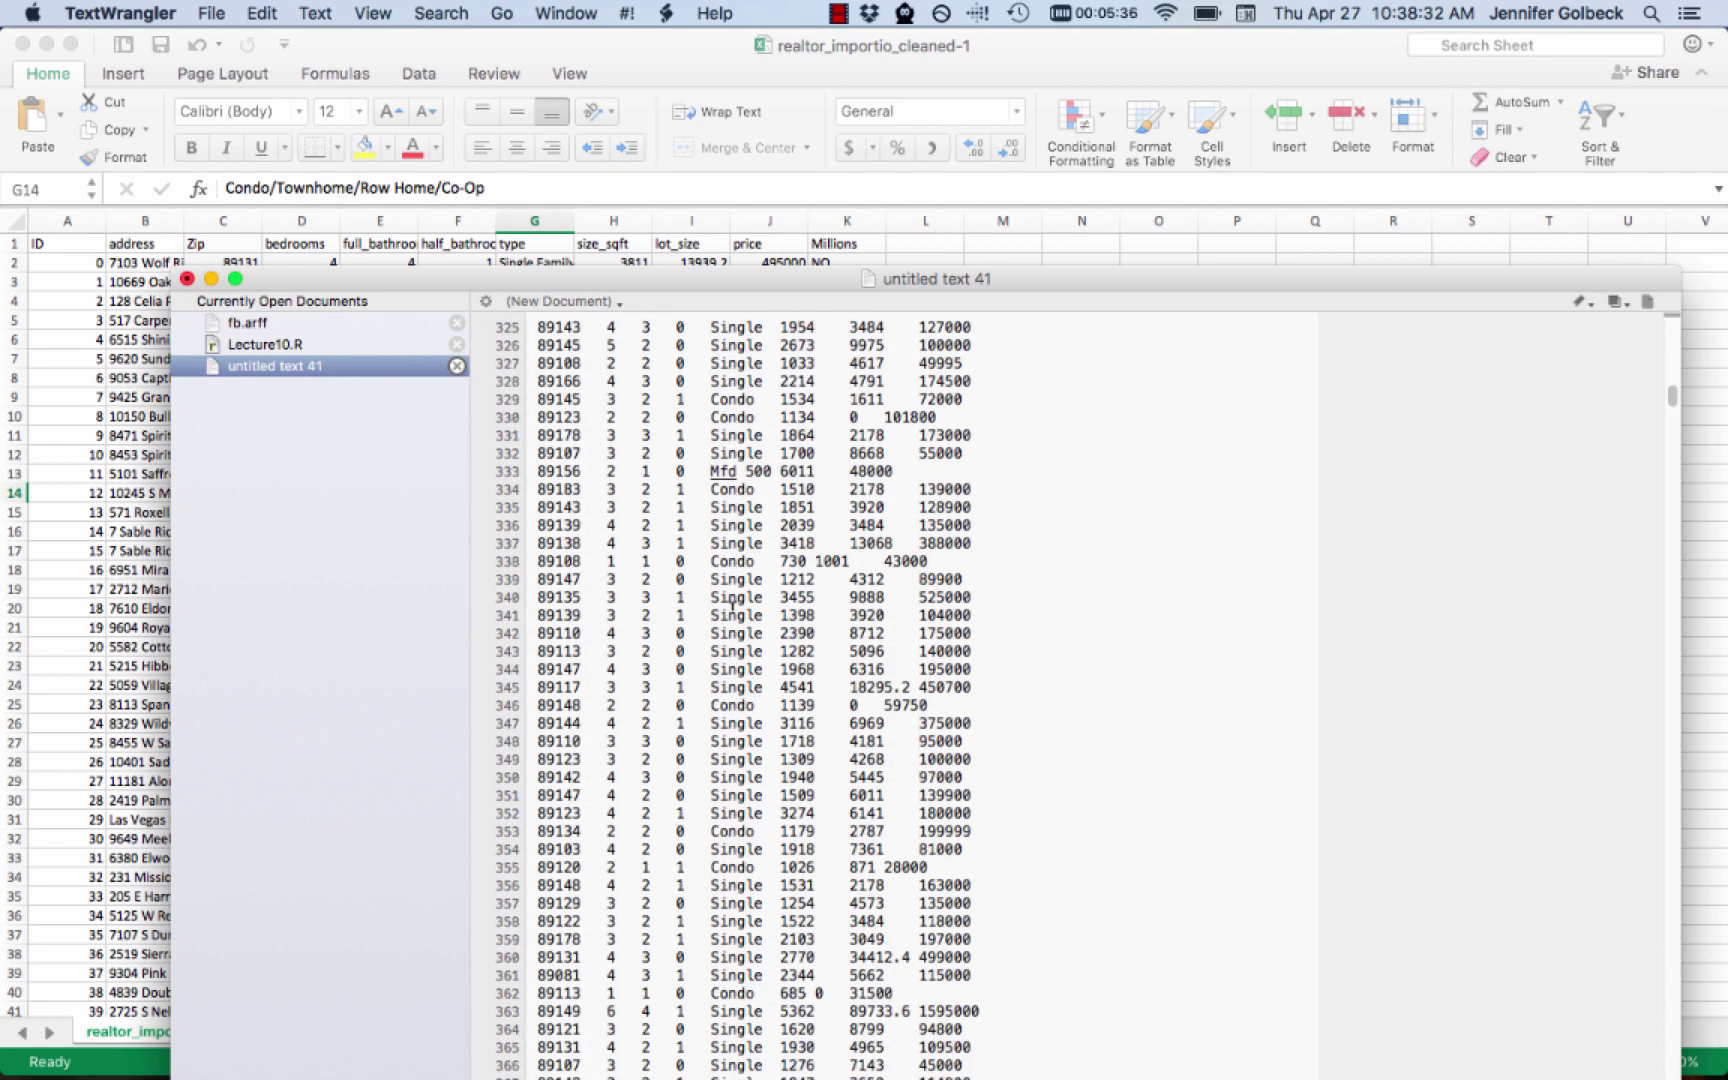
scroll(732, 603, down, 20)
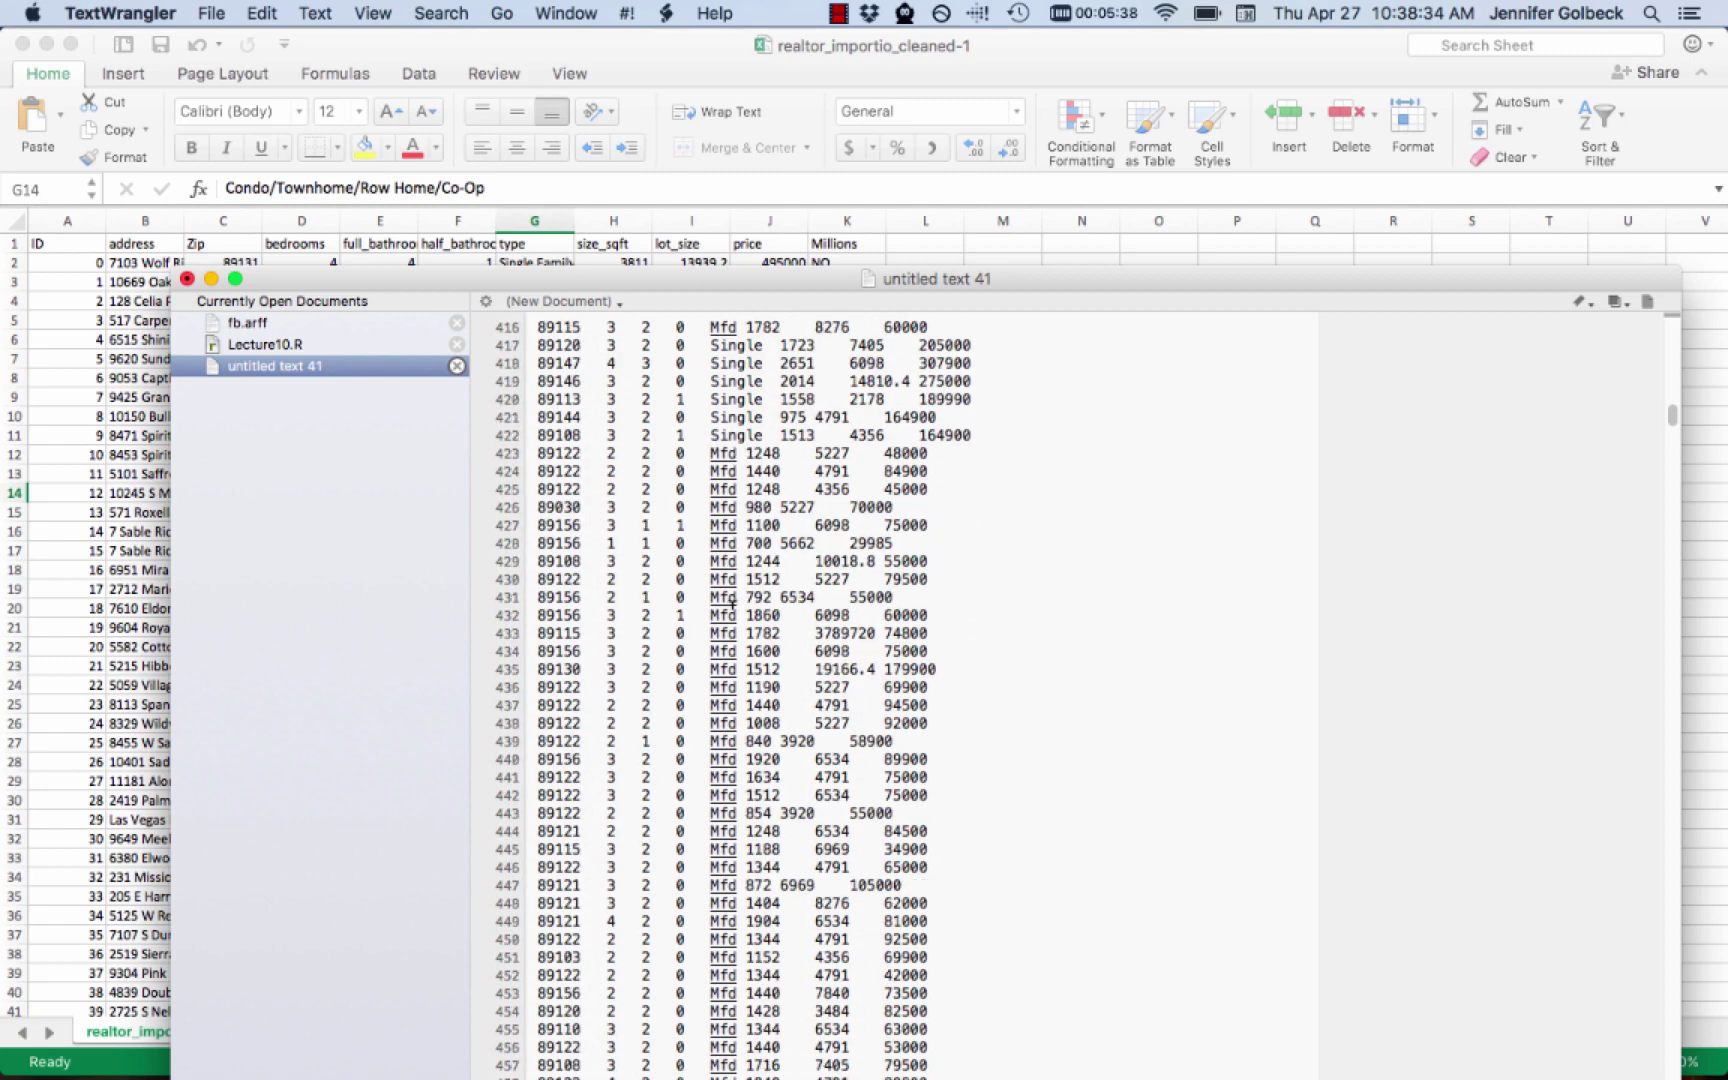
scroll(732, 603, down, 20)
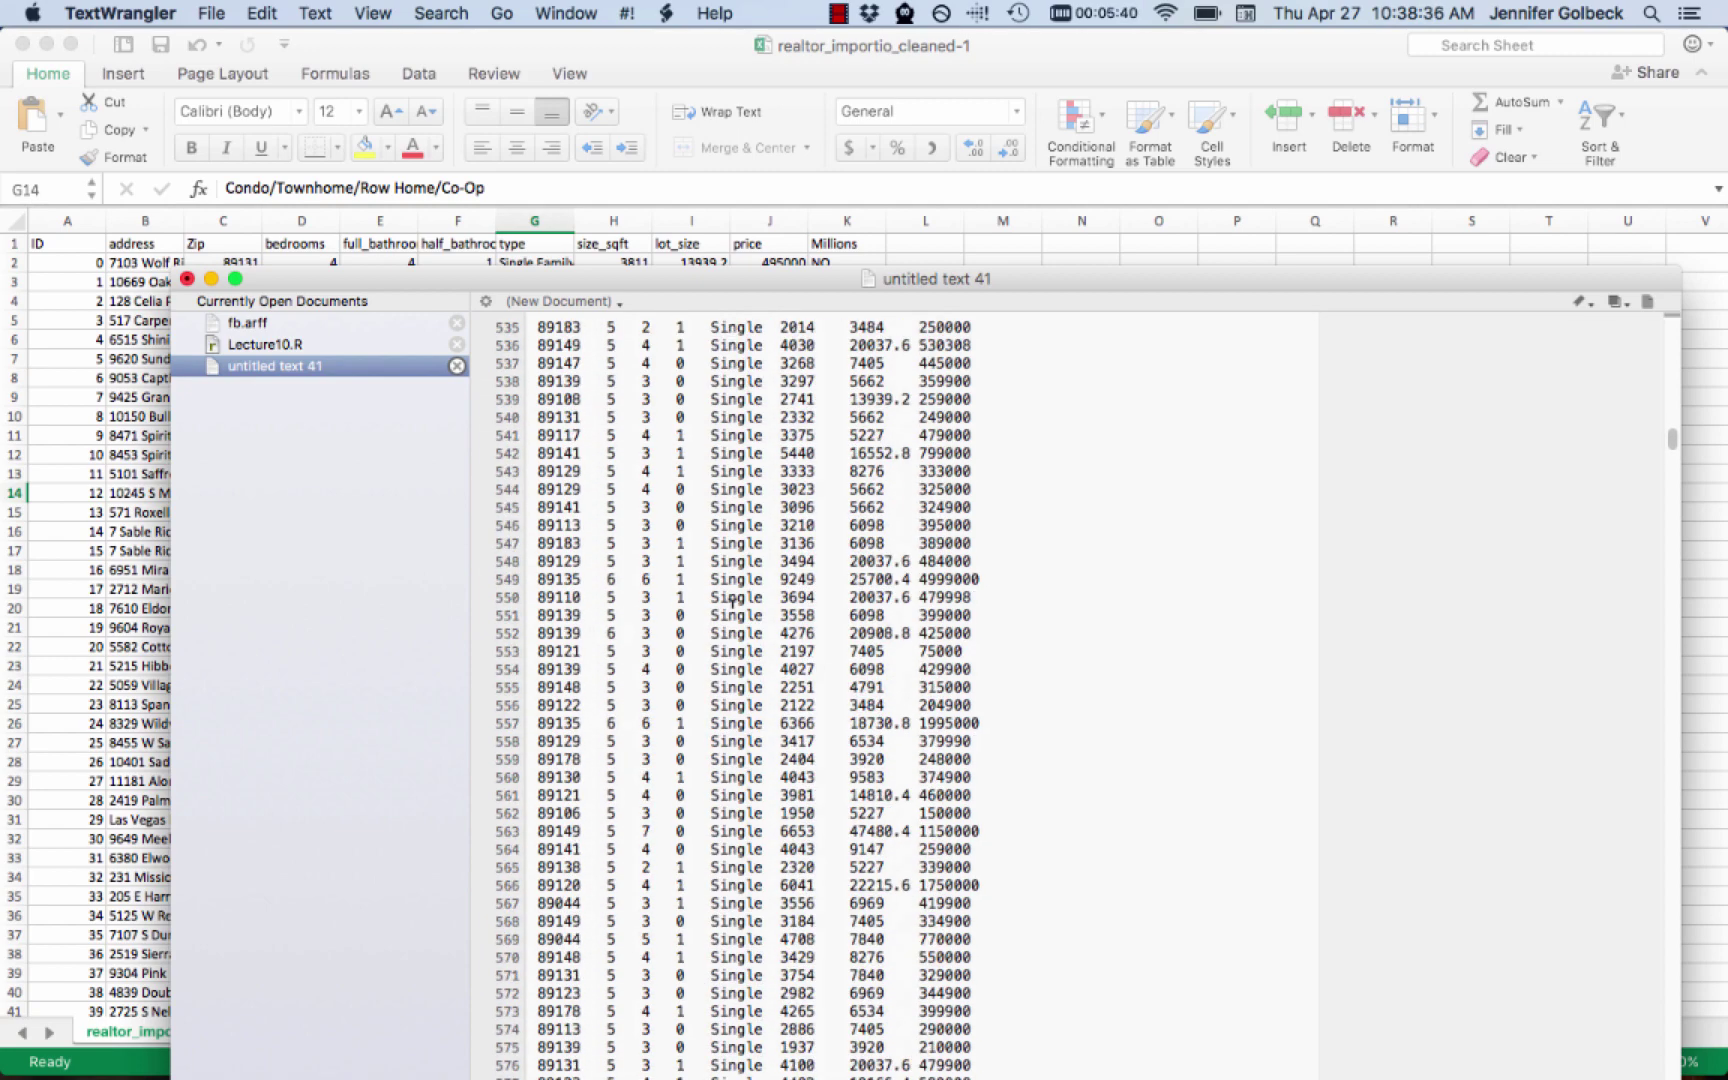
scroll(732, 603, down, 20)
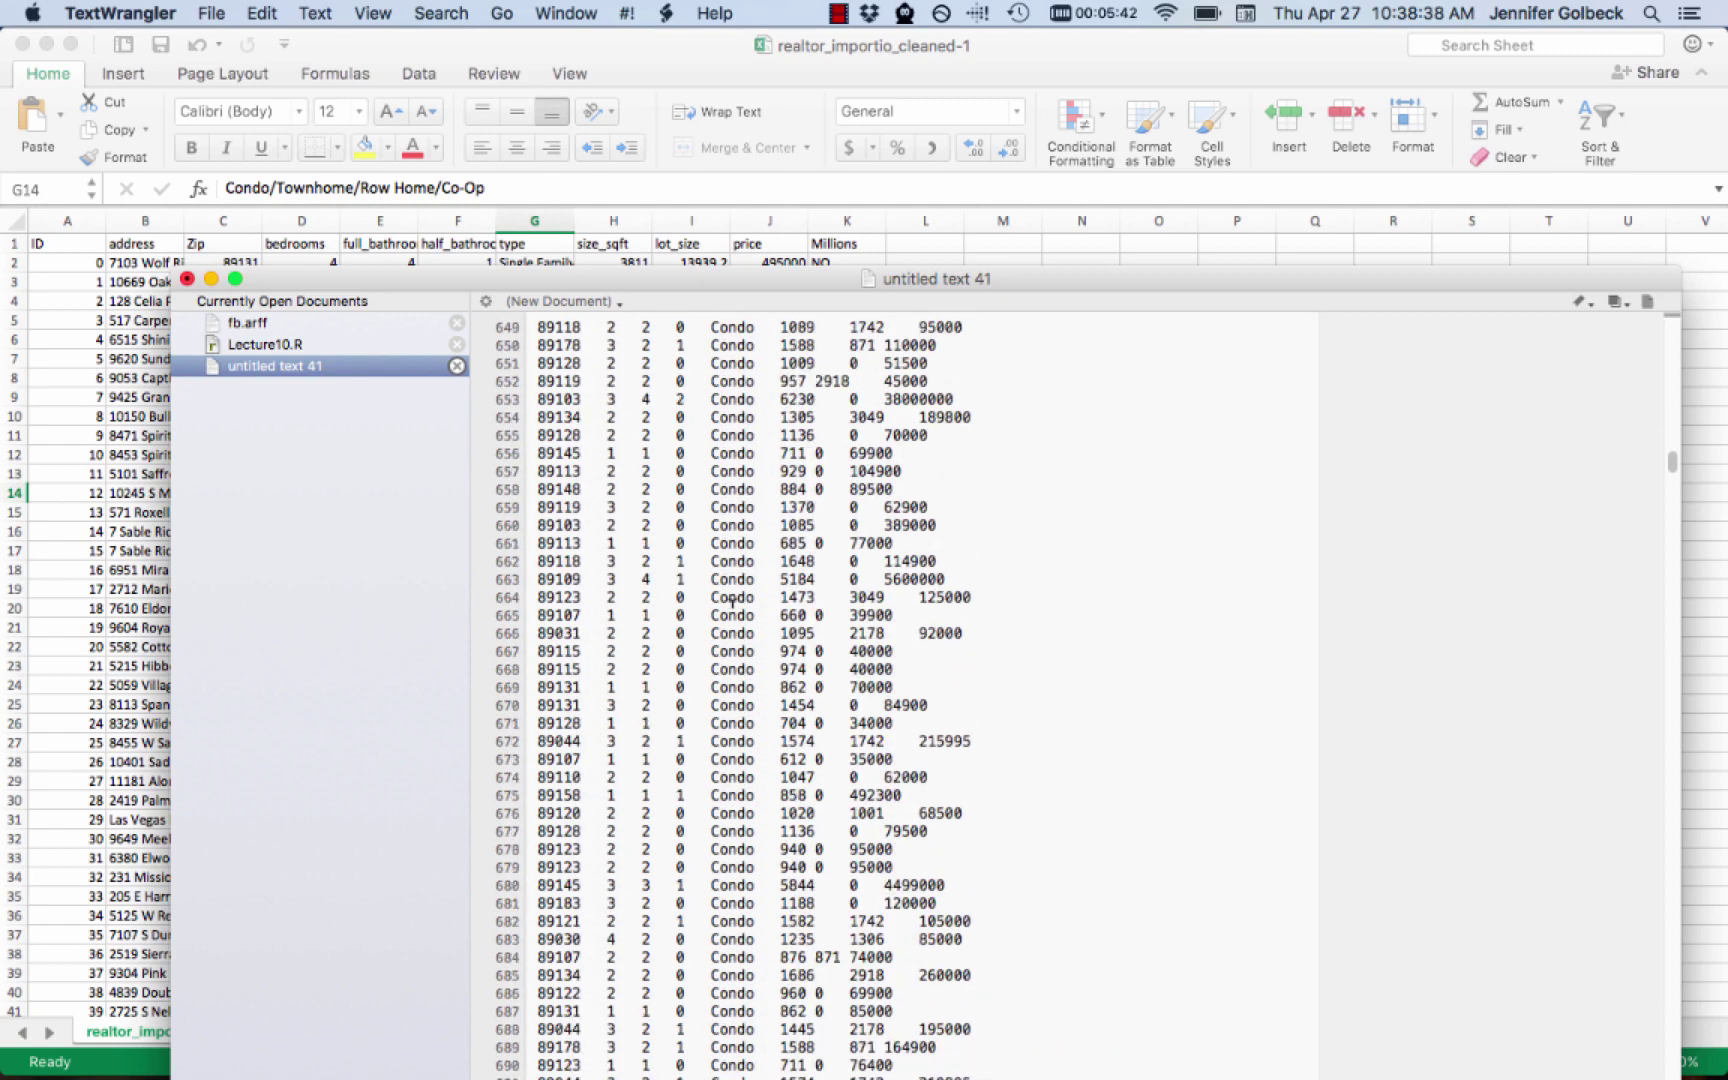
scroll(732, 603, down, 1)
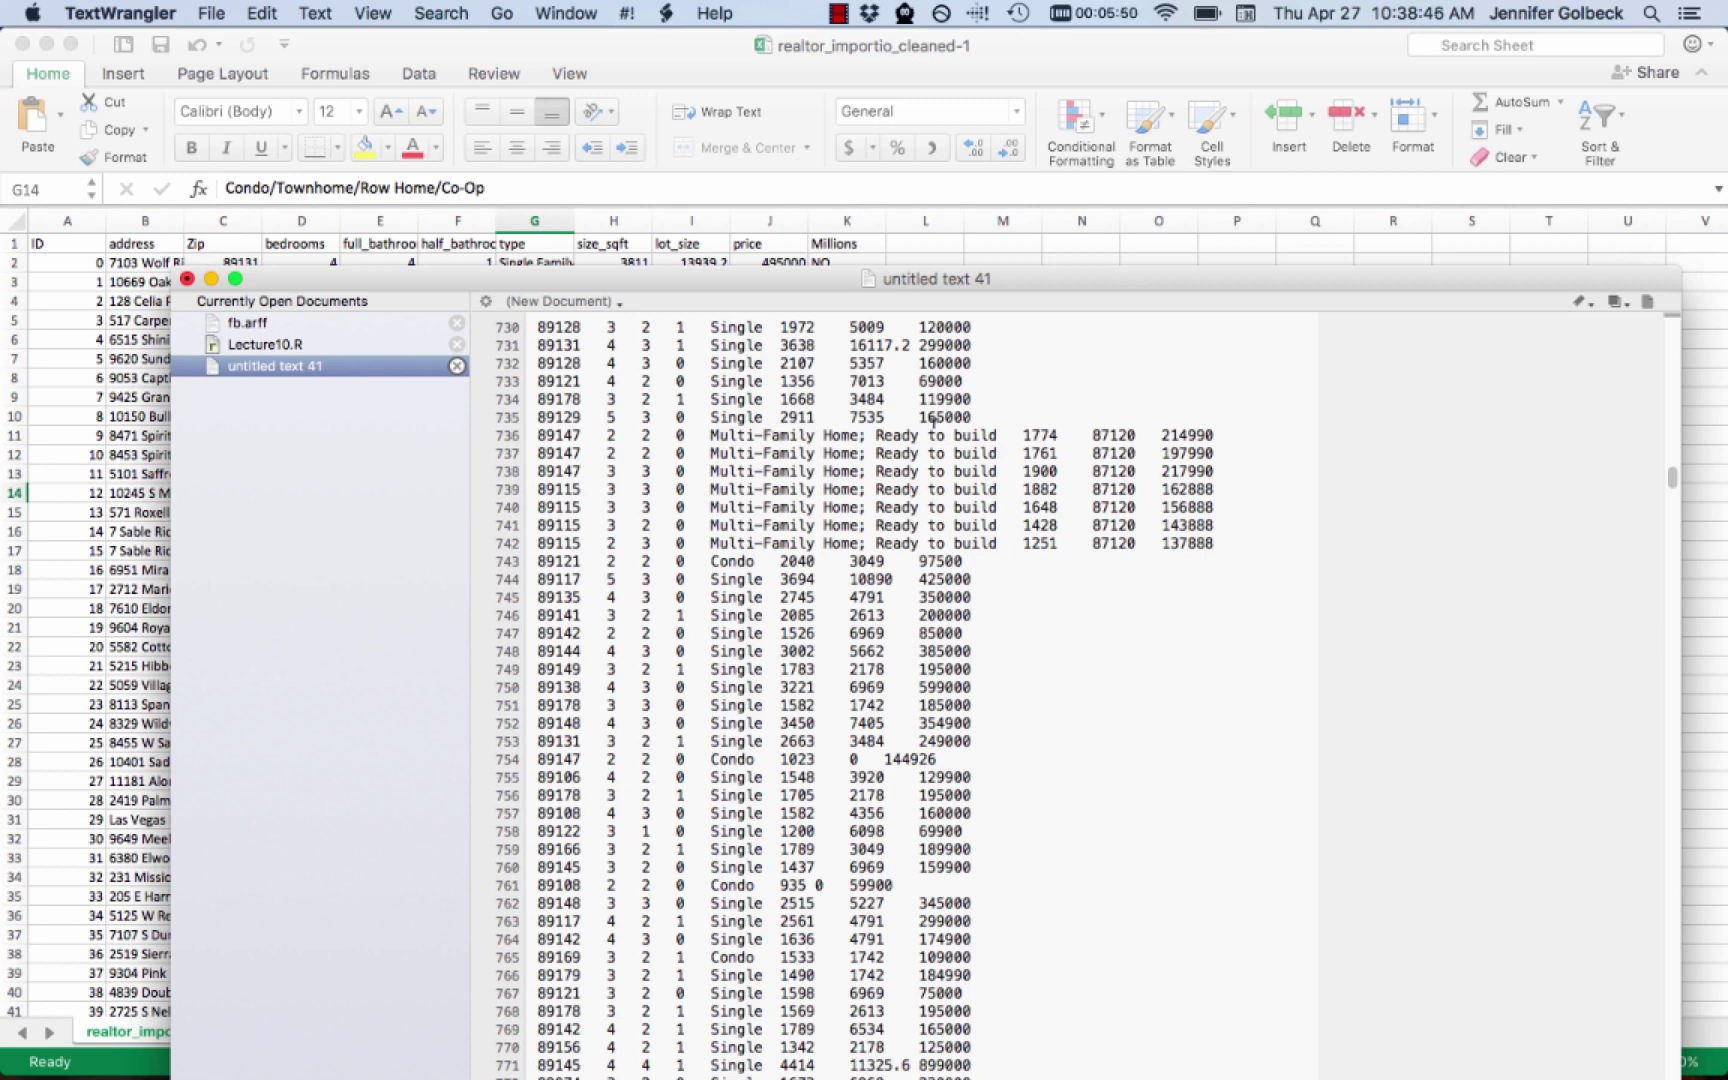
drag(1000, 430, 711, 430)
key(super+c)
key(super+f)
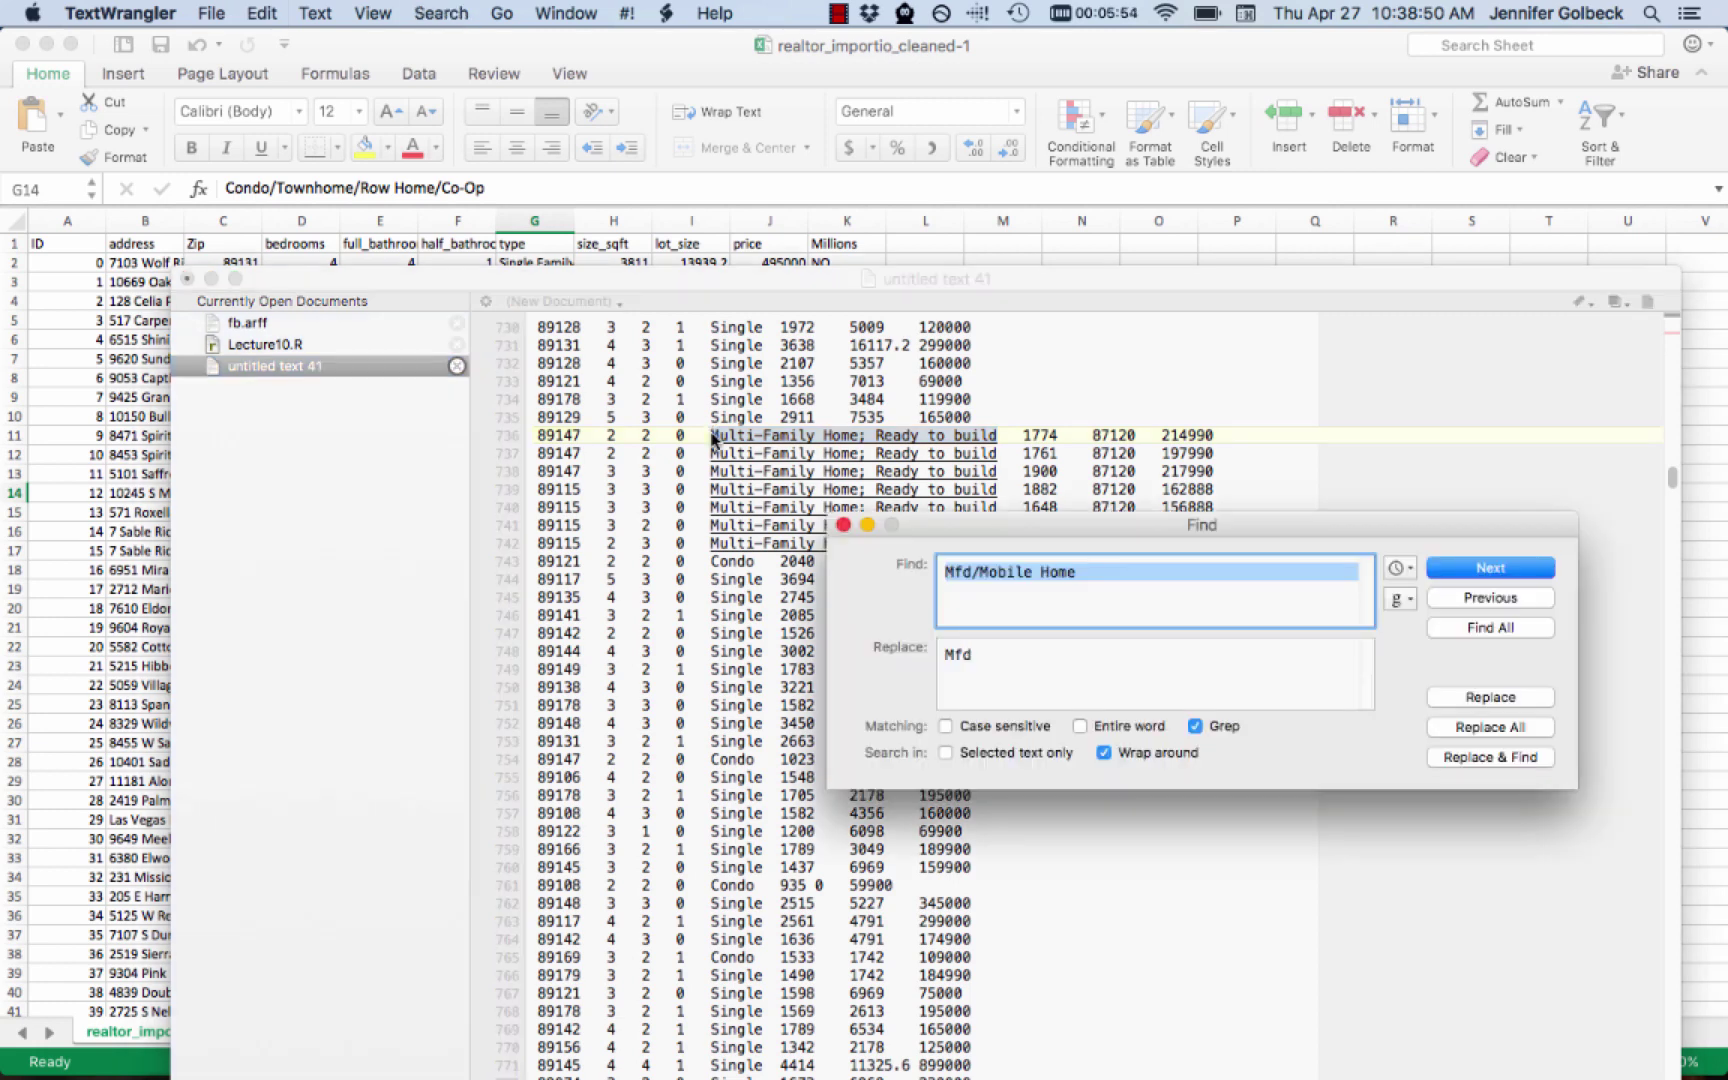
key(super+v)
key(Tab)
text(Muli)
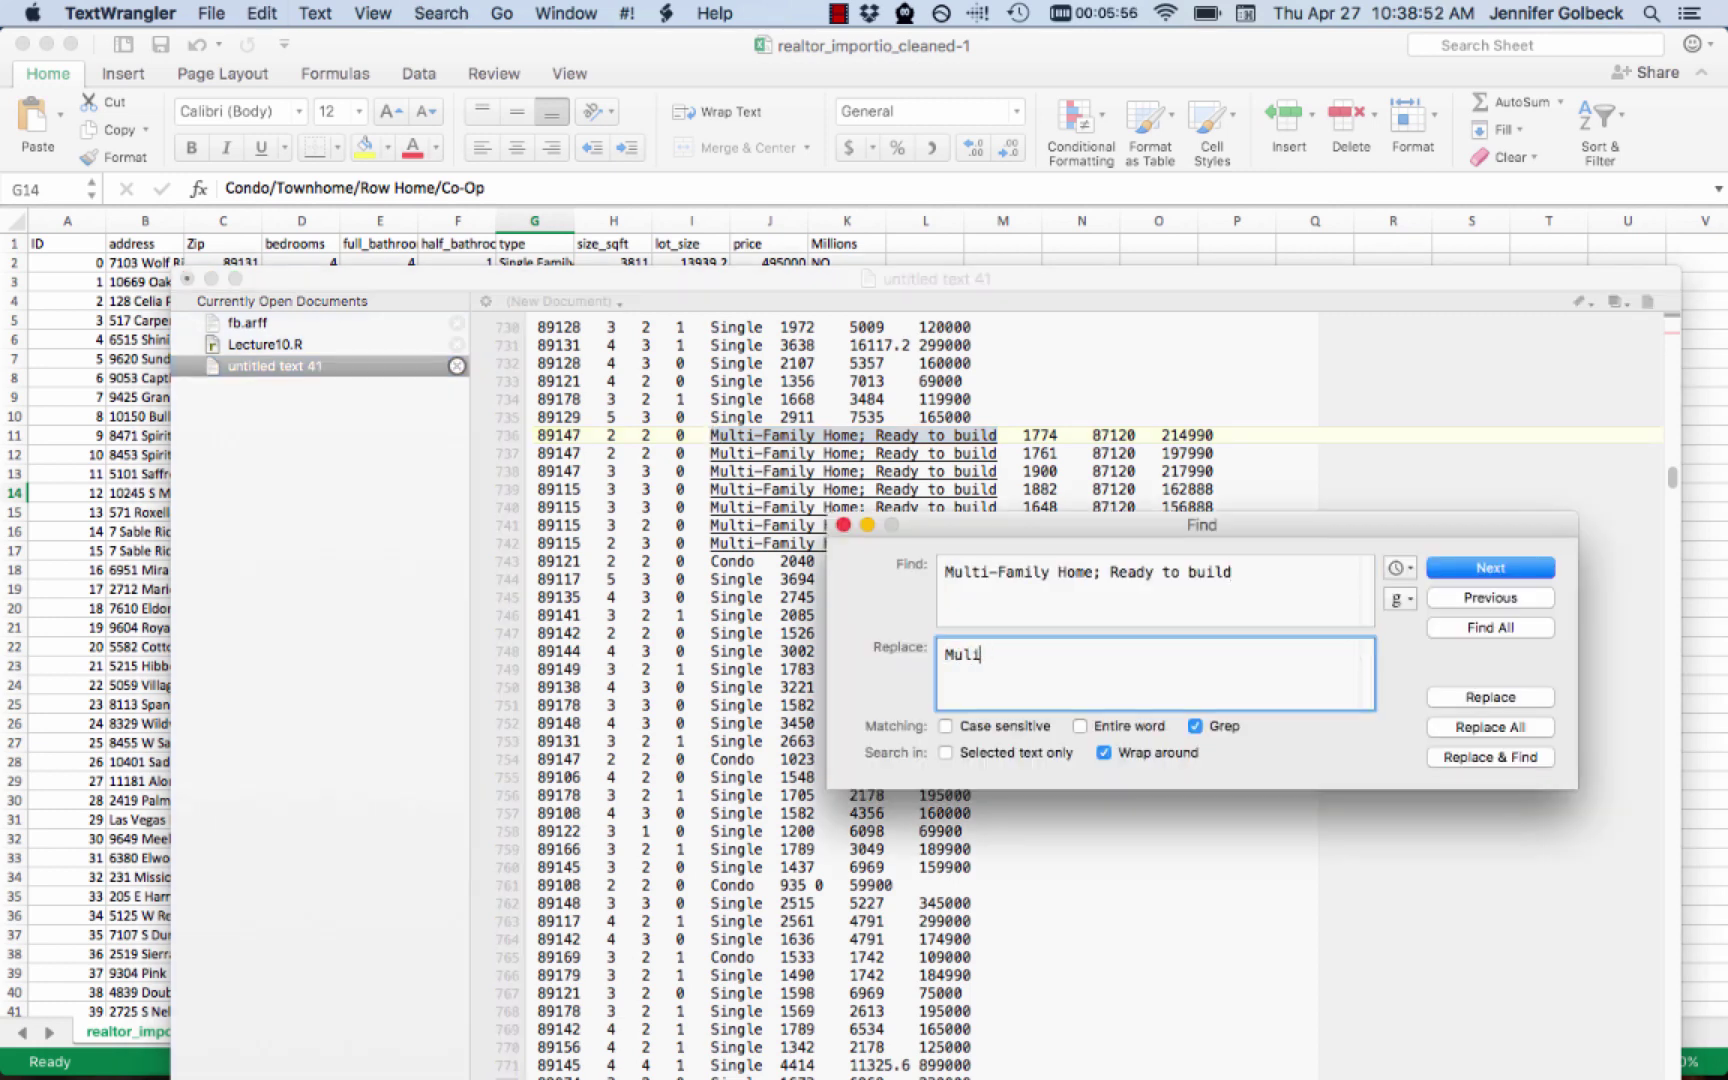
key(BackSpace)
text(ti)
click(1451, 725)
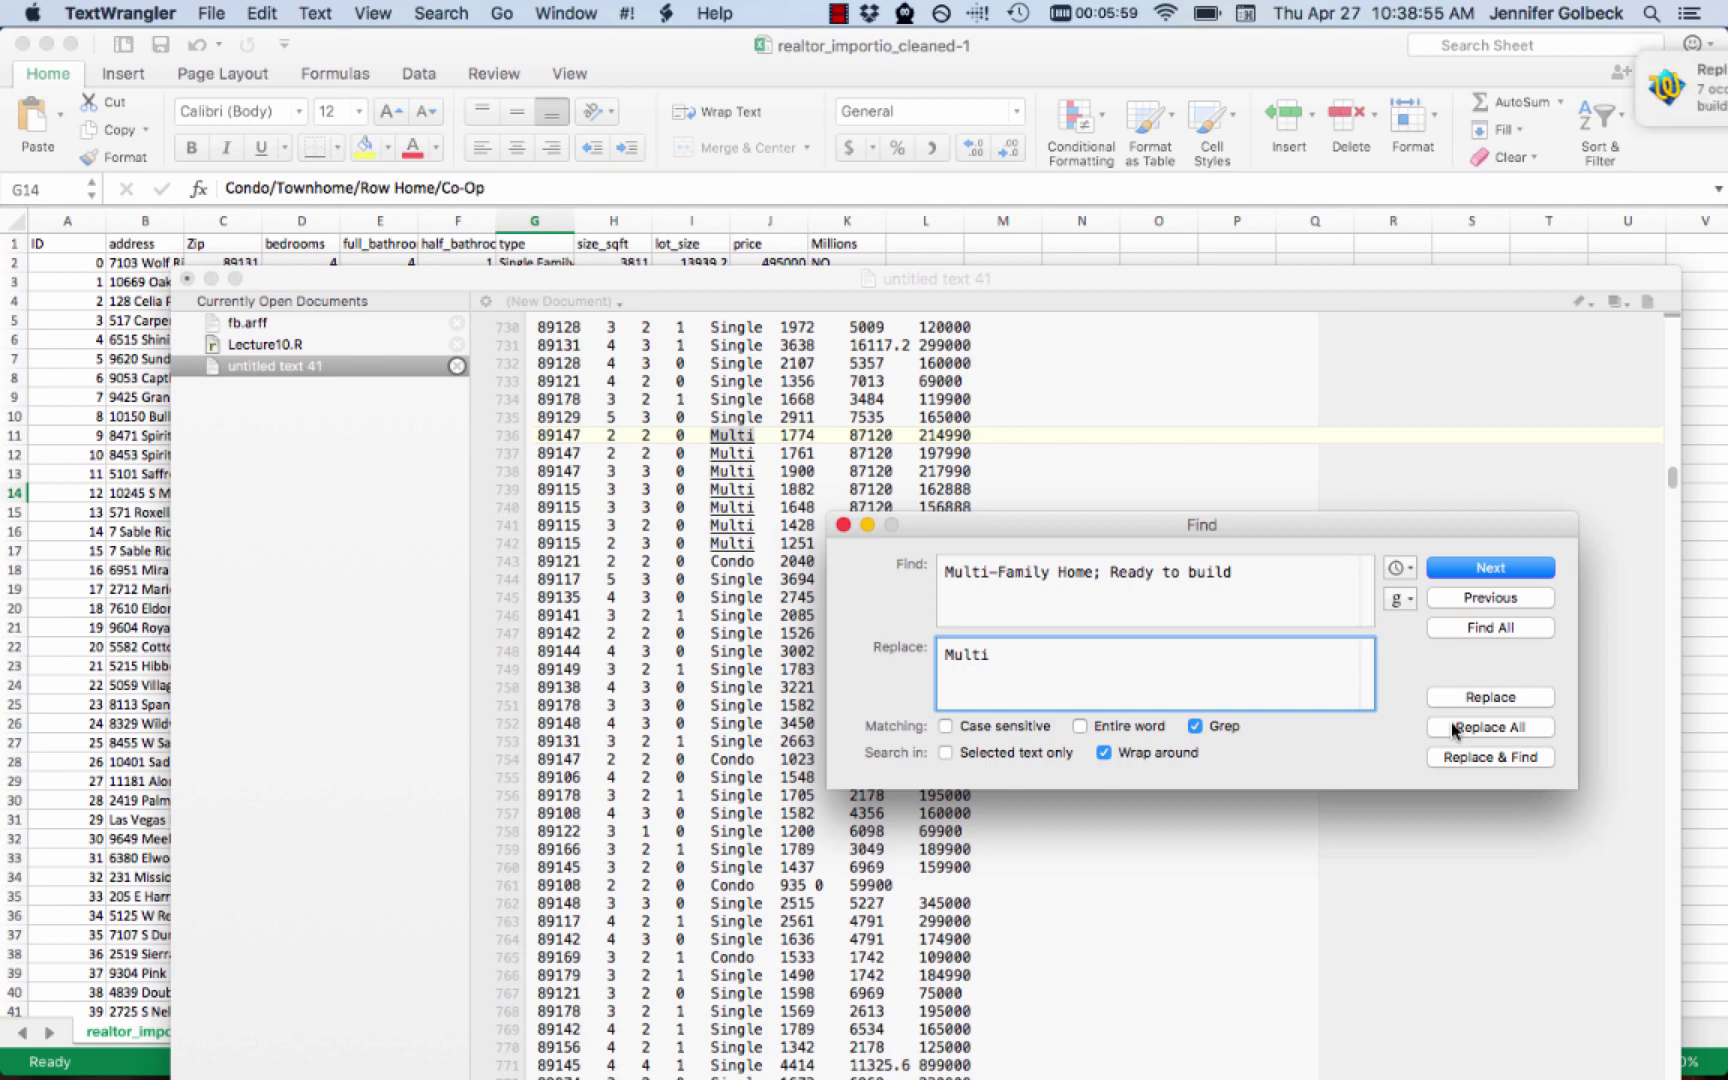
click(843, 524)
Check the remaining data rows for multi-word type values by searching the document for a space character
scroll(841, 516, down, 10)
scroll(840, 516, down, 20)
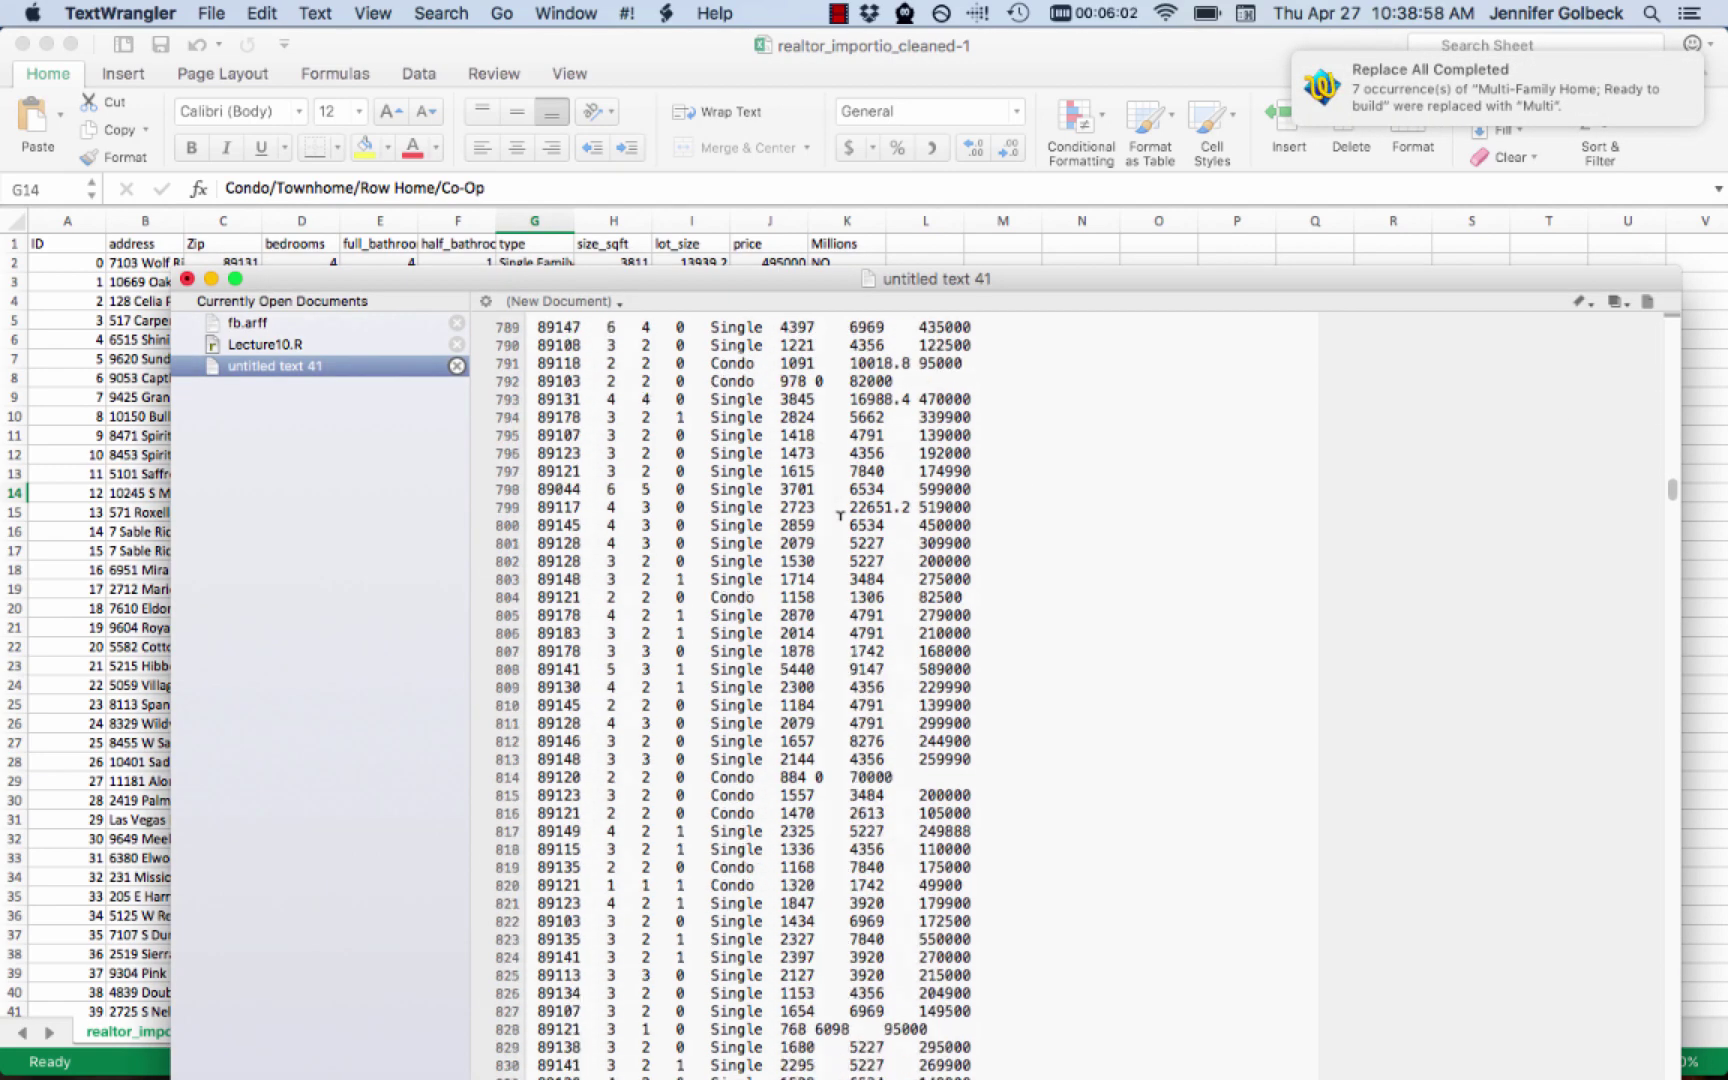
scroll(840, 516, down, 20)
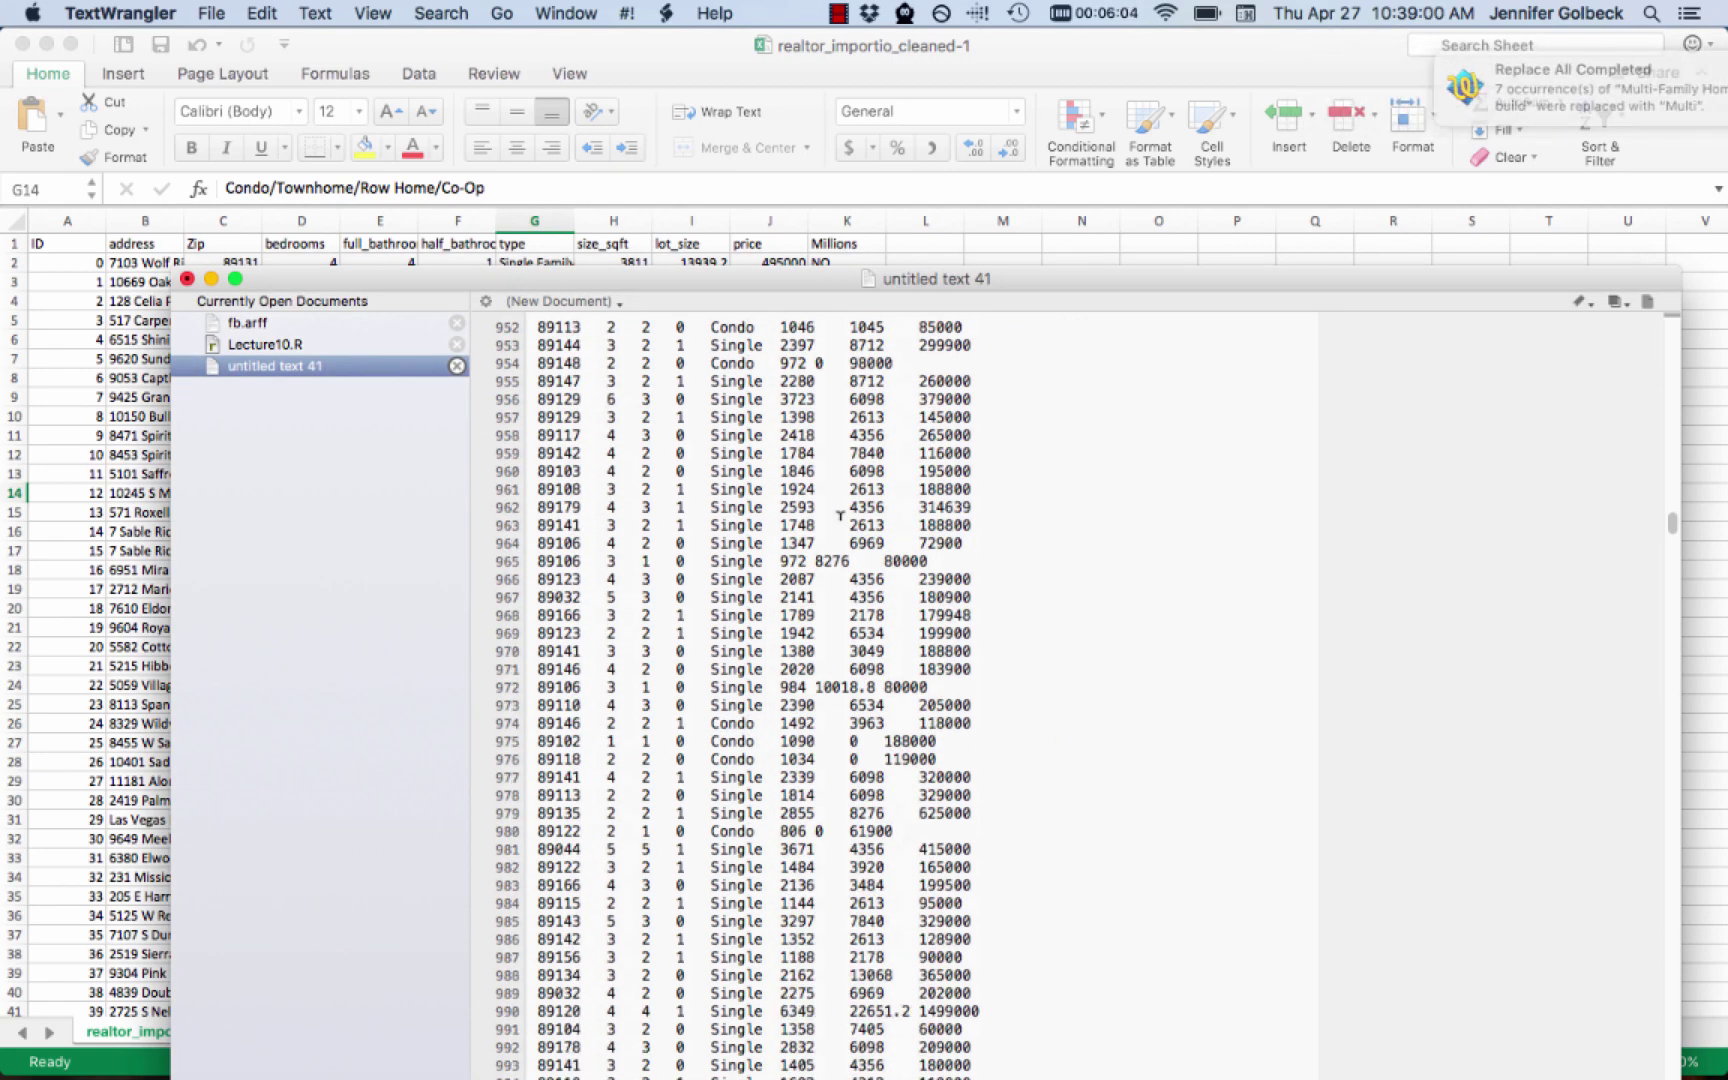
scroll(840, 516, down, 9)
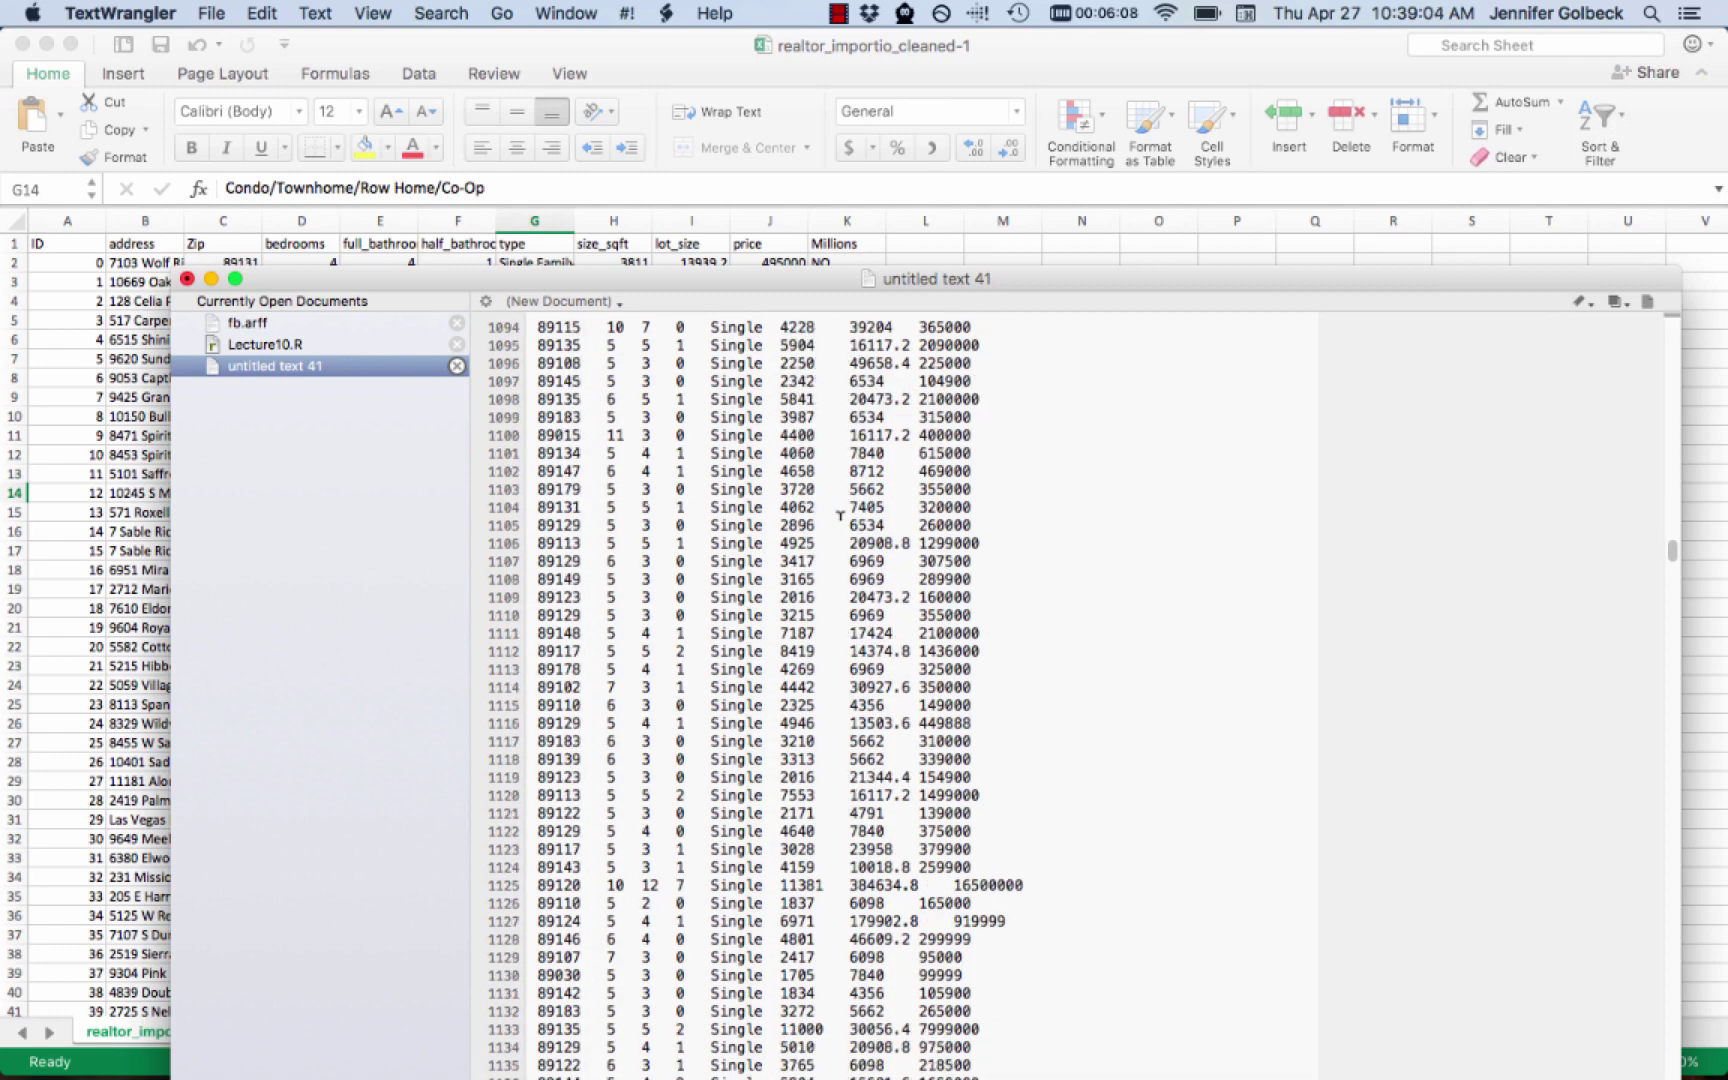
key(super+f)
key(BackSpace)
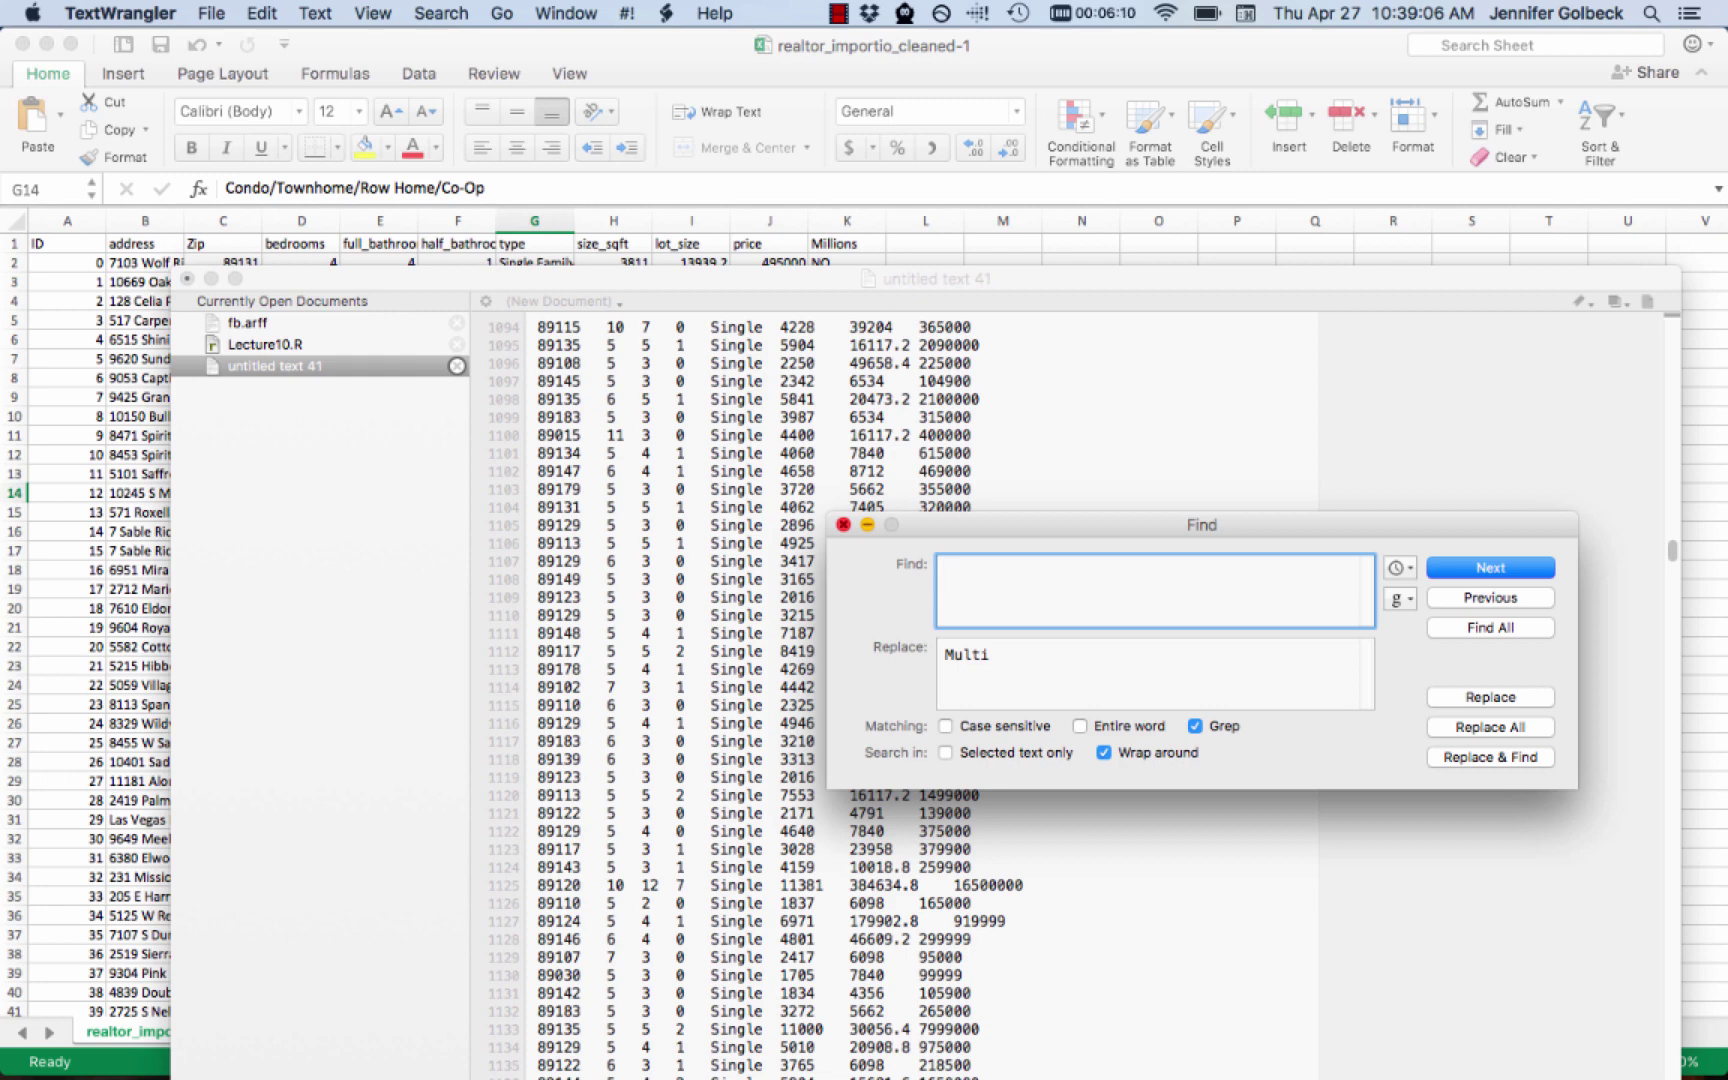
key(Return)
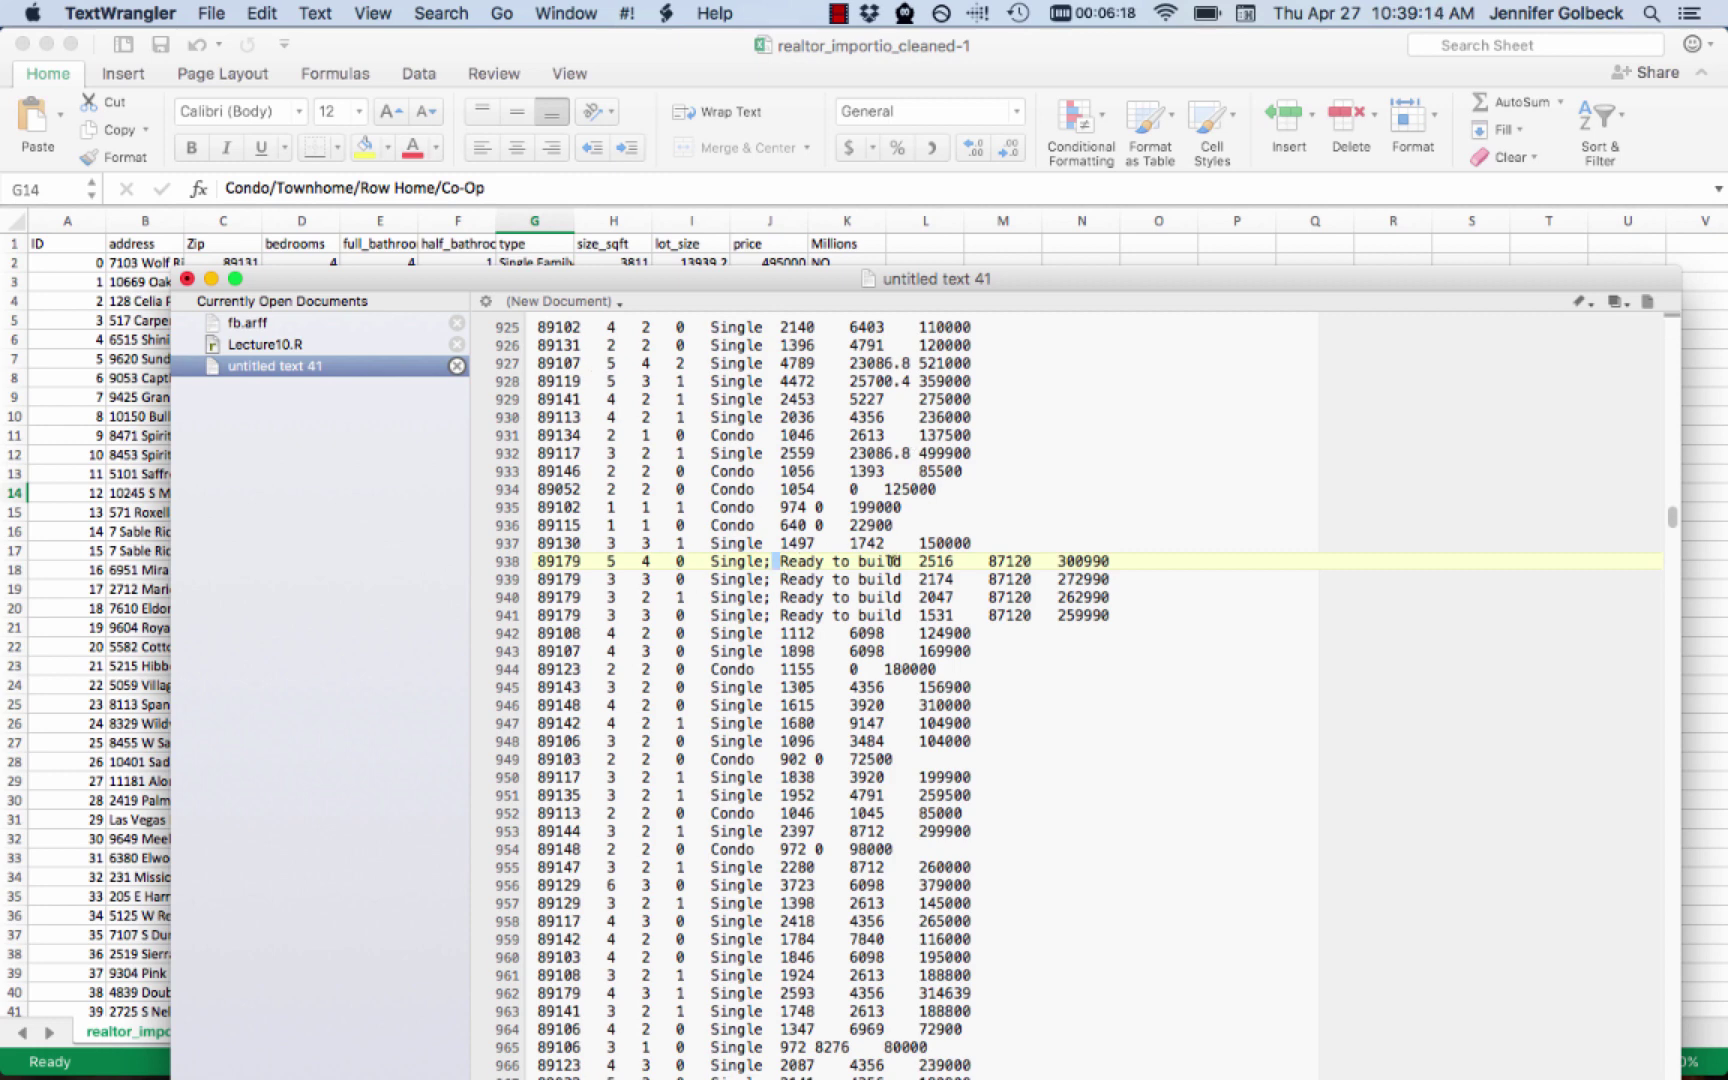
Replace all occurrences of "; Ready to build" in the document with nothing, leaving only the single-word type value
drag(901, 556, 780, 561)
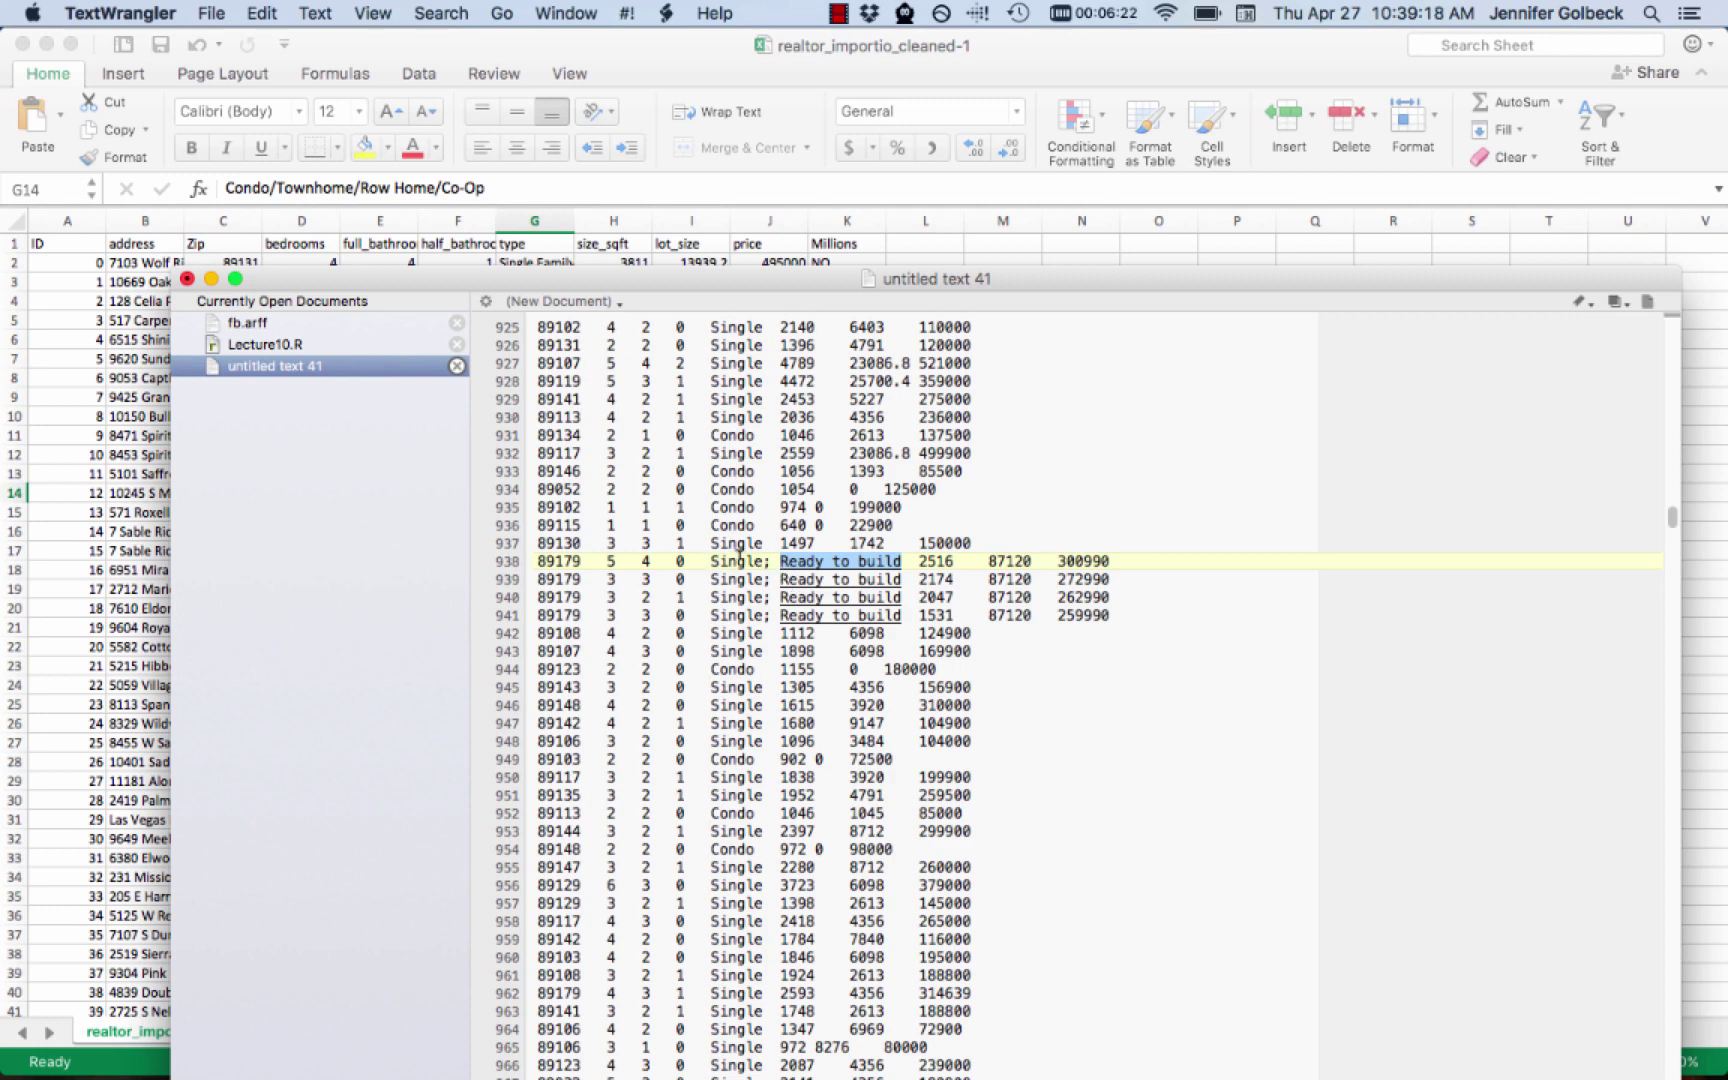
shift+click(765, 560)
key(cmd+f)
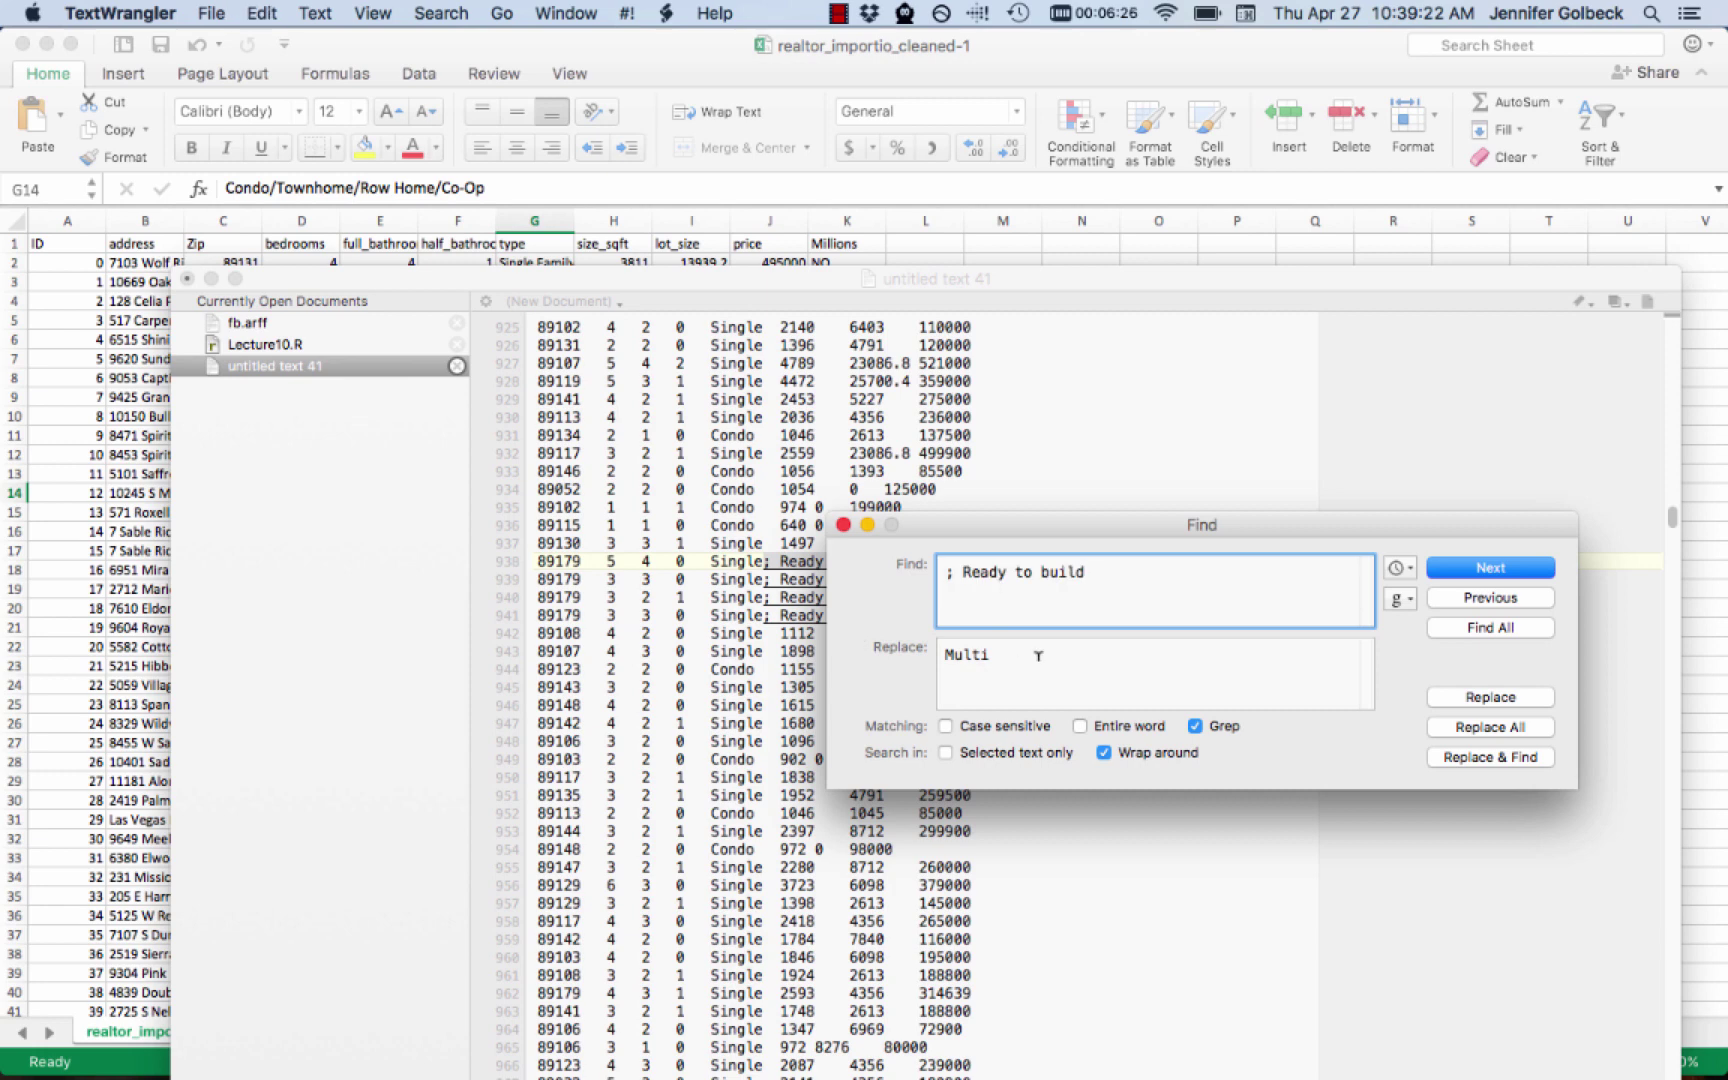
key(Tab)
key(BackSpace)
click(1455, 725)
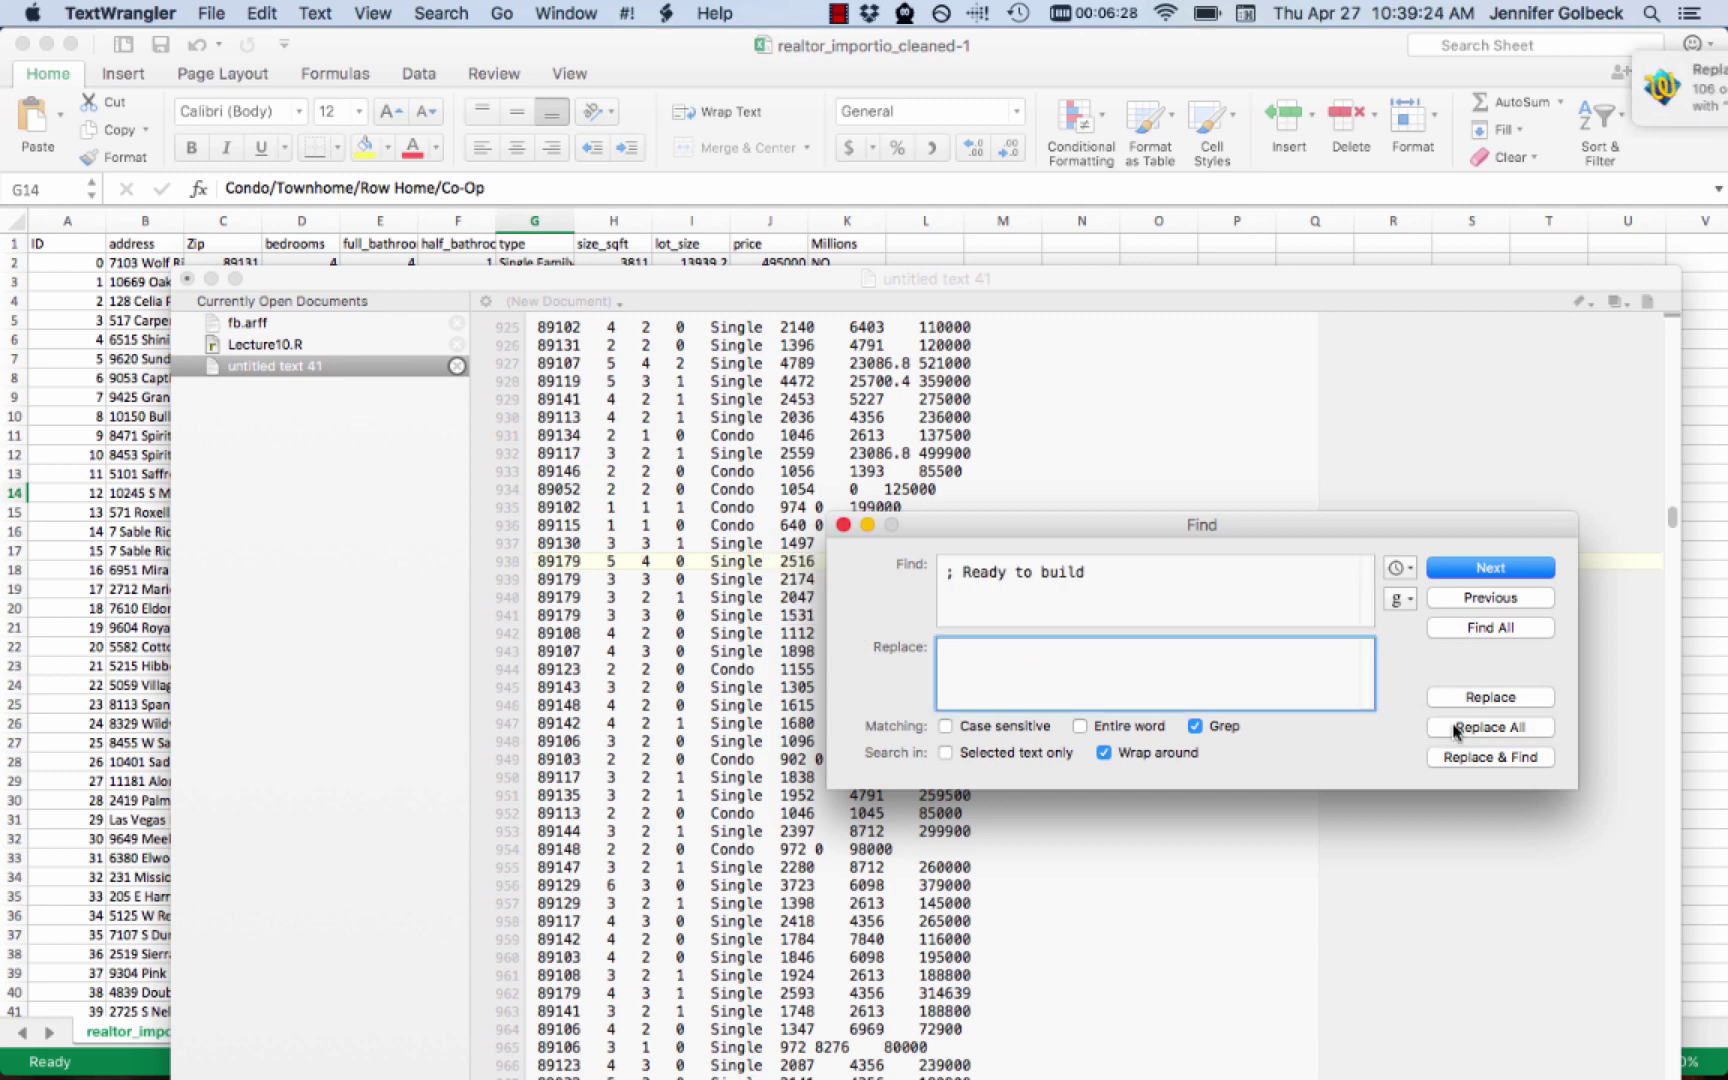
click(843, 525)
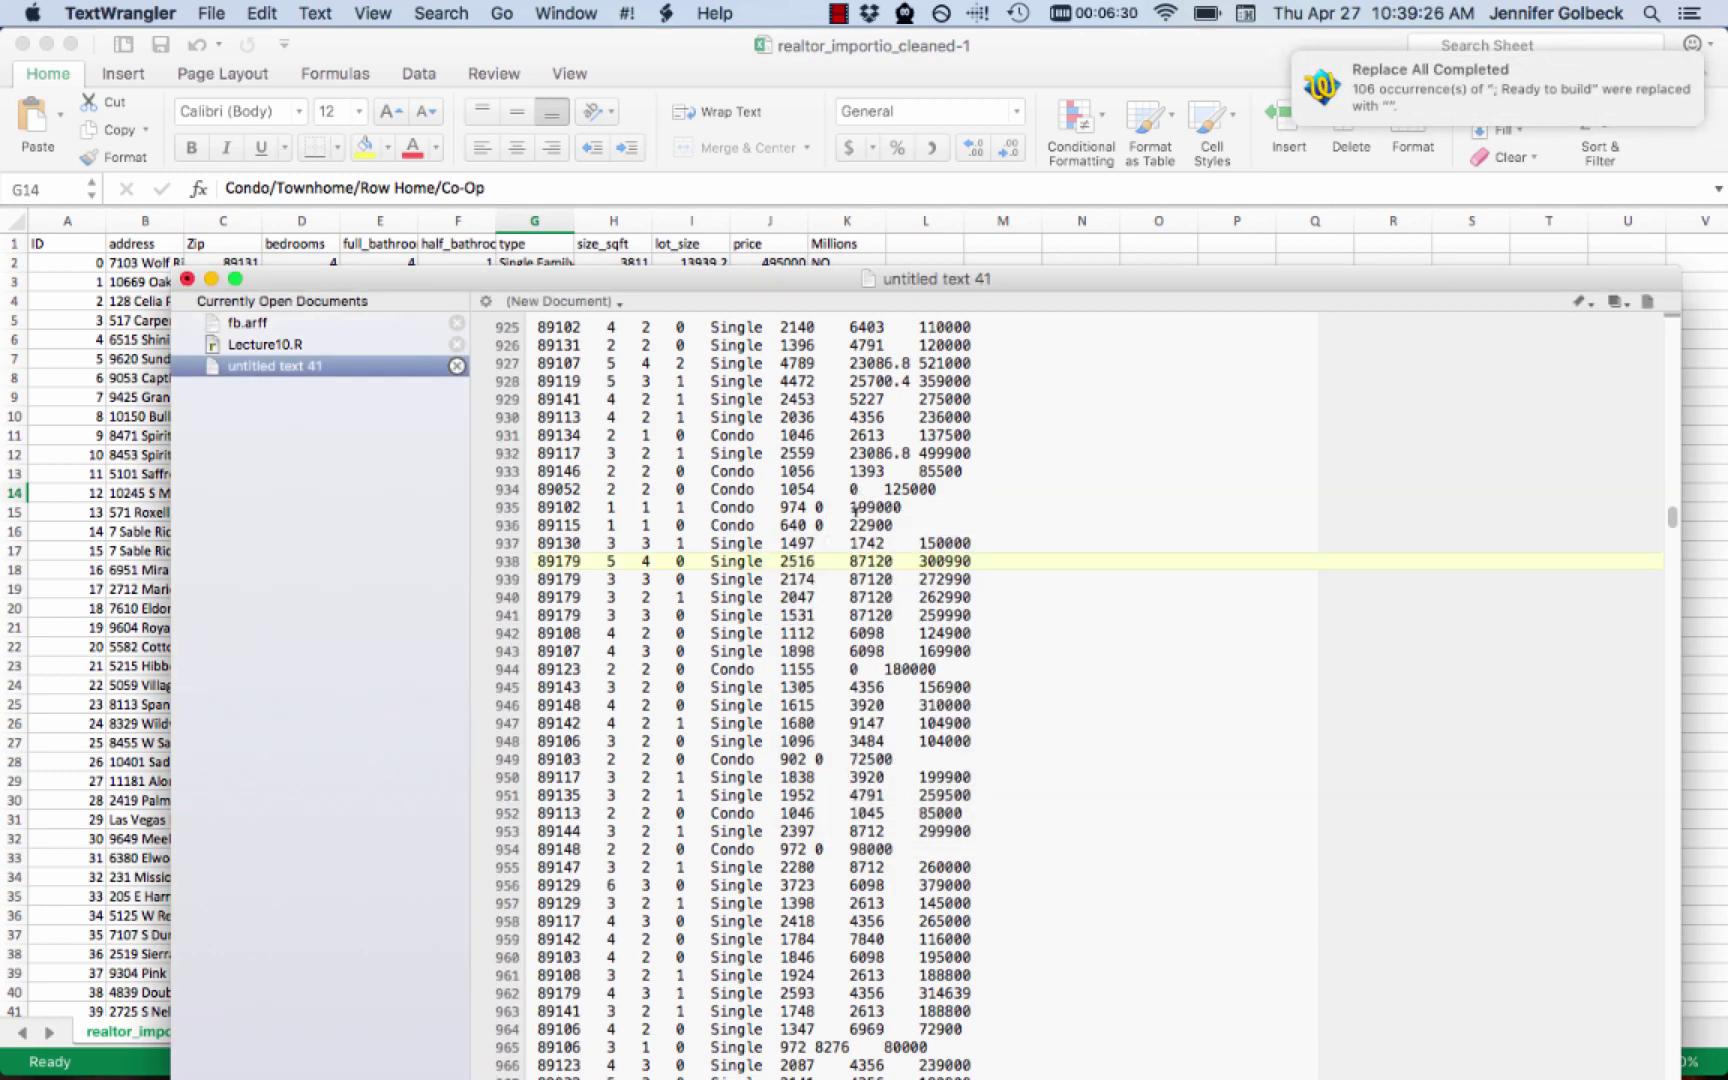
Search the document for a space character through successive matches to check for remaining multi-word type values in the data
key(super+f)
key(Return)
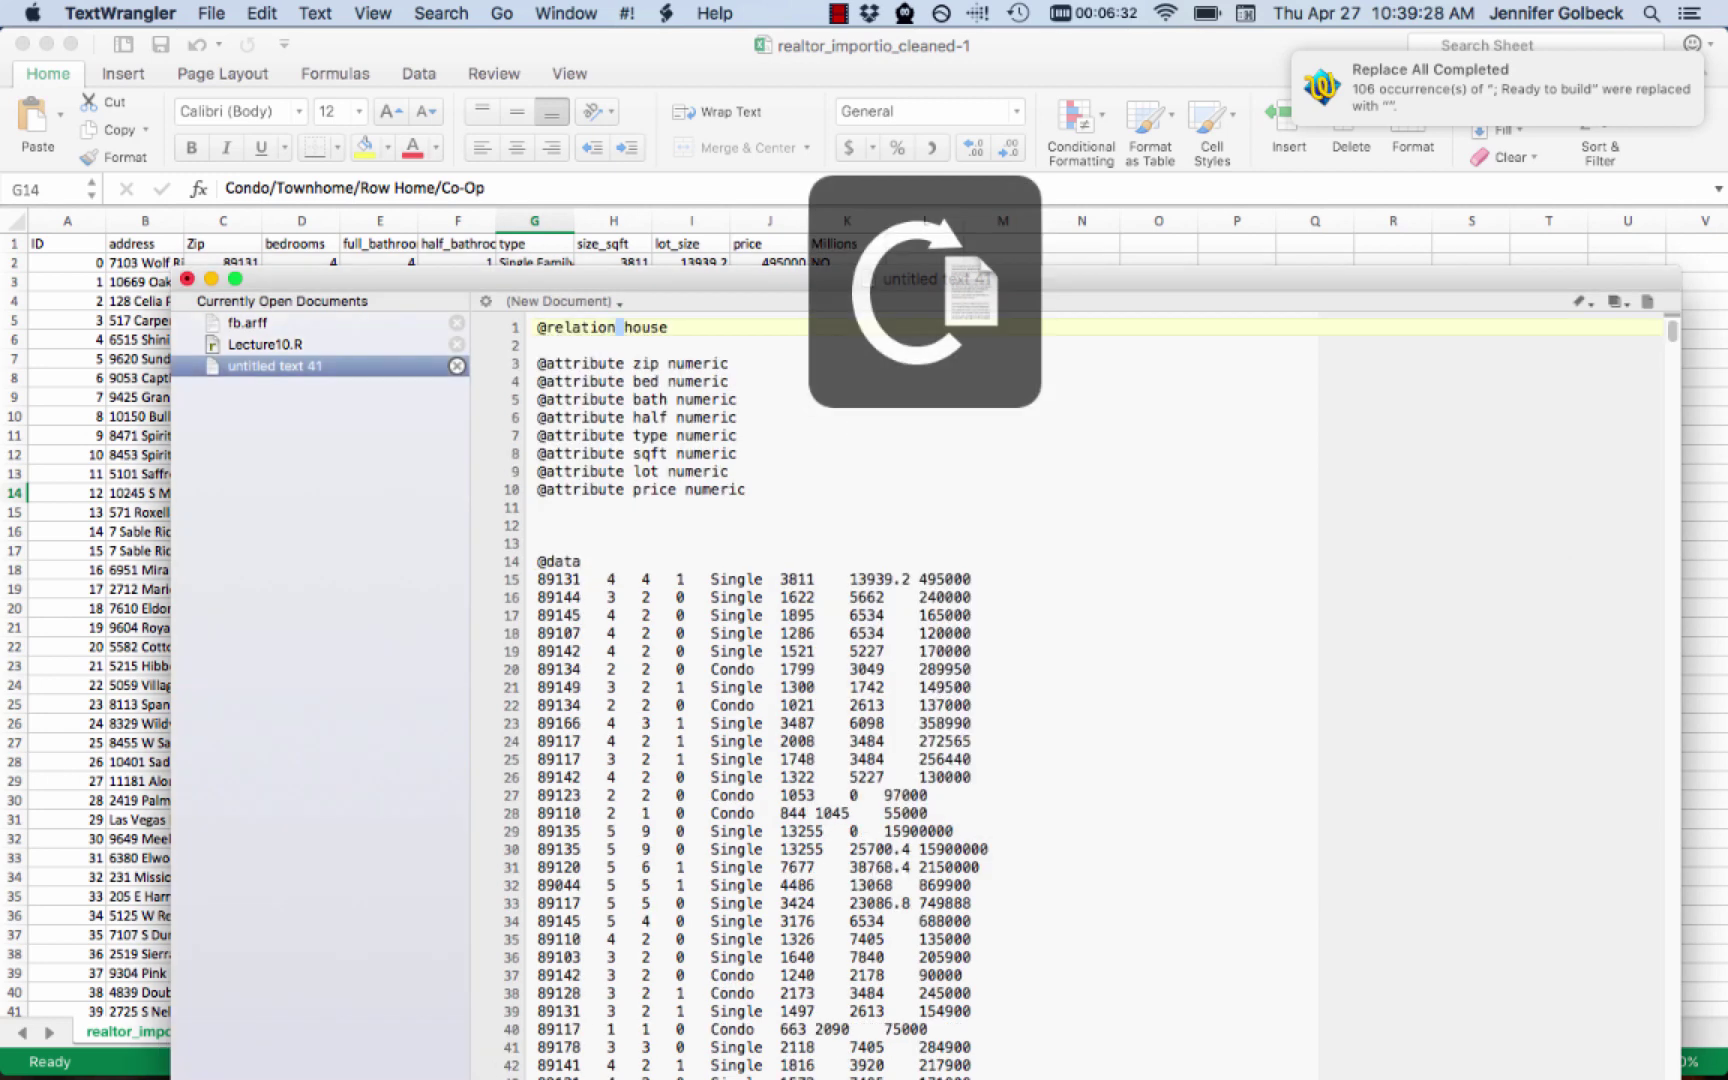
key(super+g)
key(super+g)
key(super+g)
key(super+g)
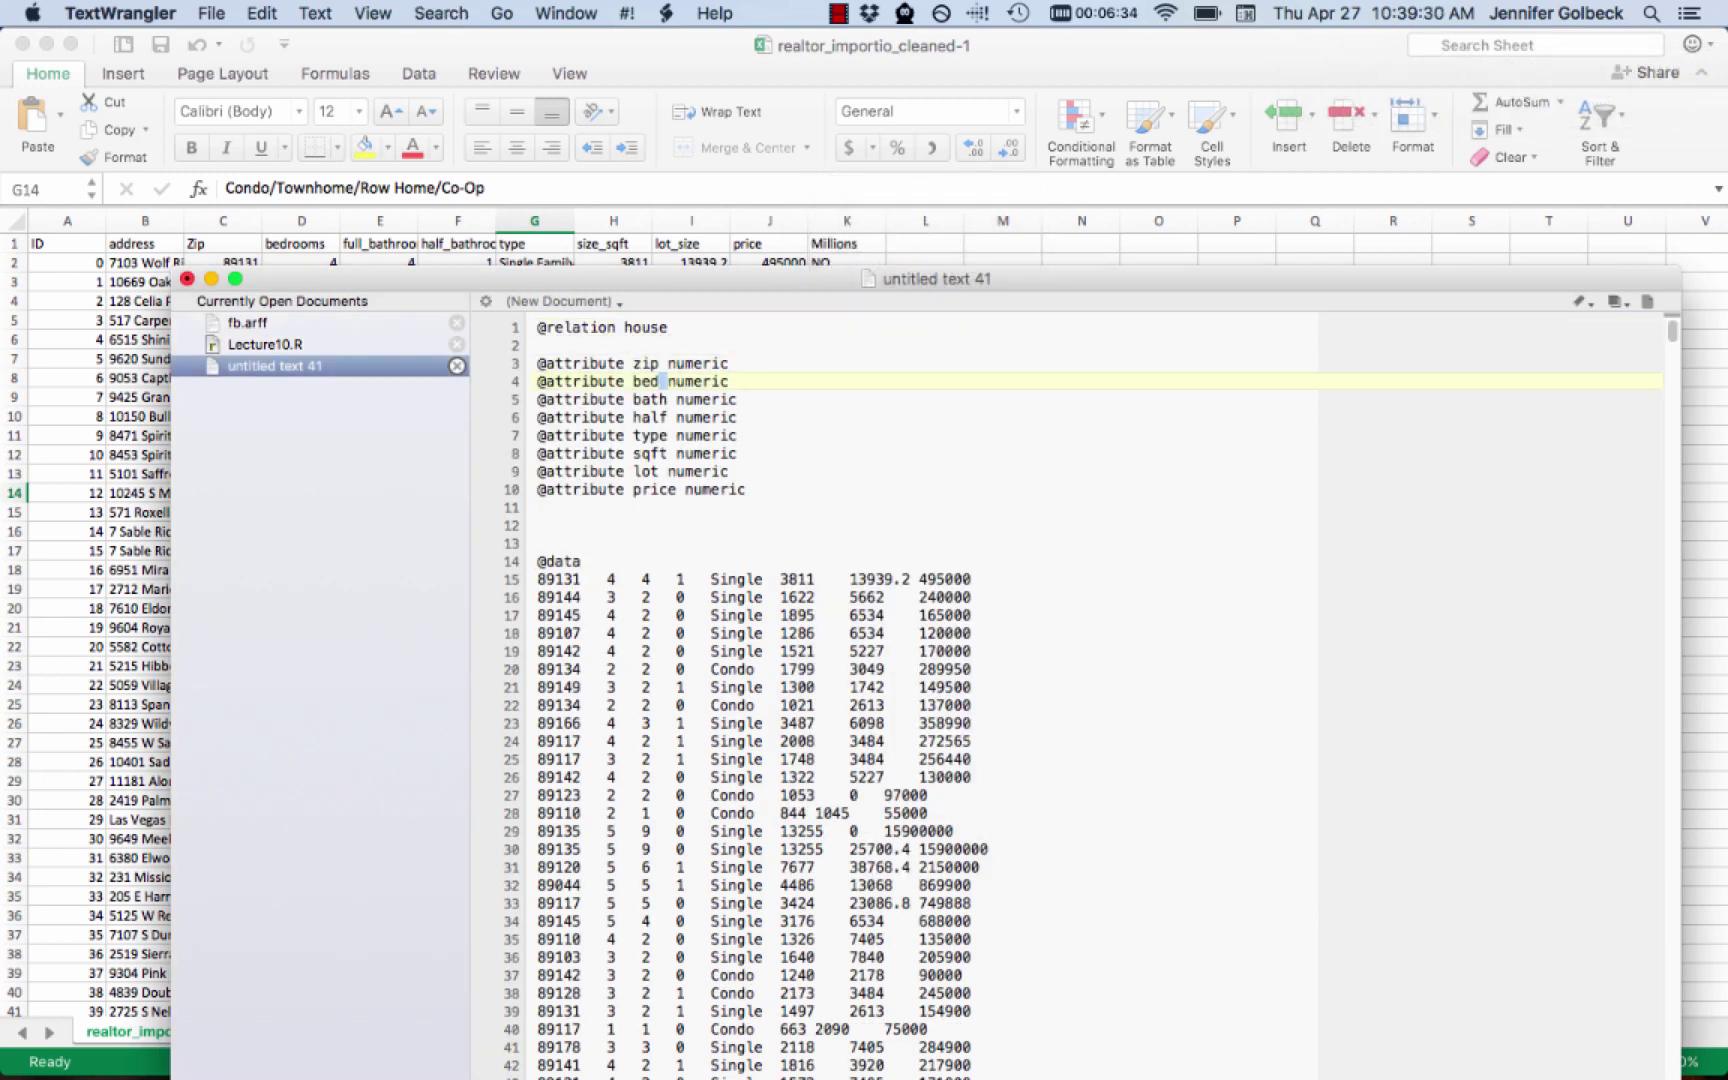
key(super+g)
key(super+g)
key(super+g)
key(super+g)
key(super+g)
key(super+g)
key(super+g)
key(super+g)
key(super+g)
key(super+g)
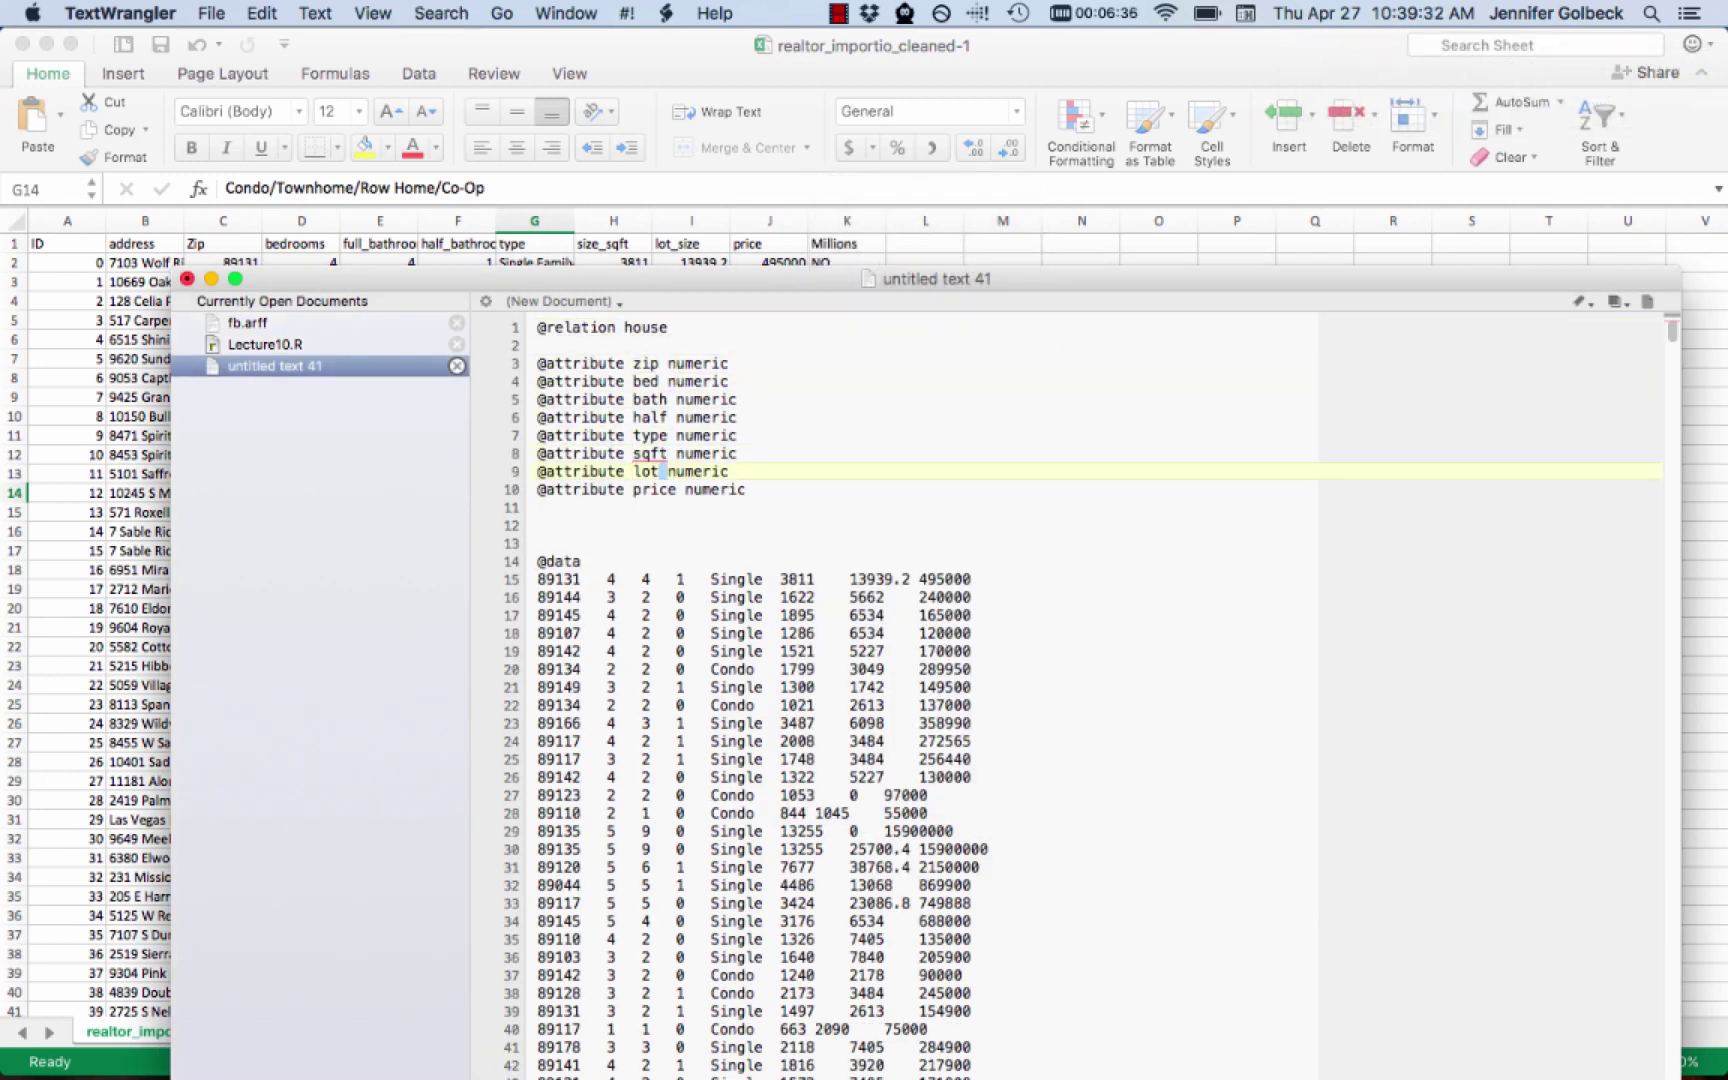
key(super+g)
key(super+g)
key(super+g)
key(super+g)
key(super+g)
key(super+g)
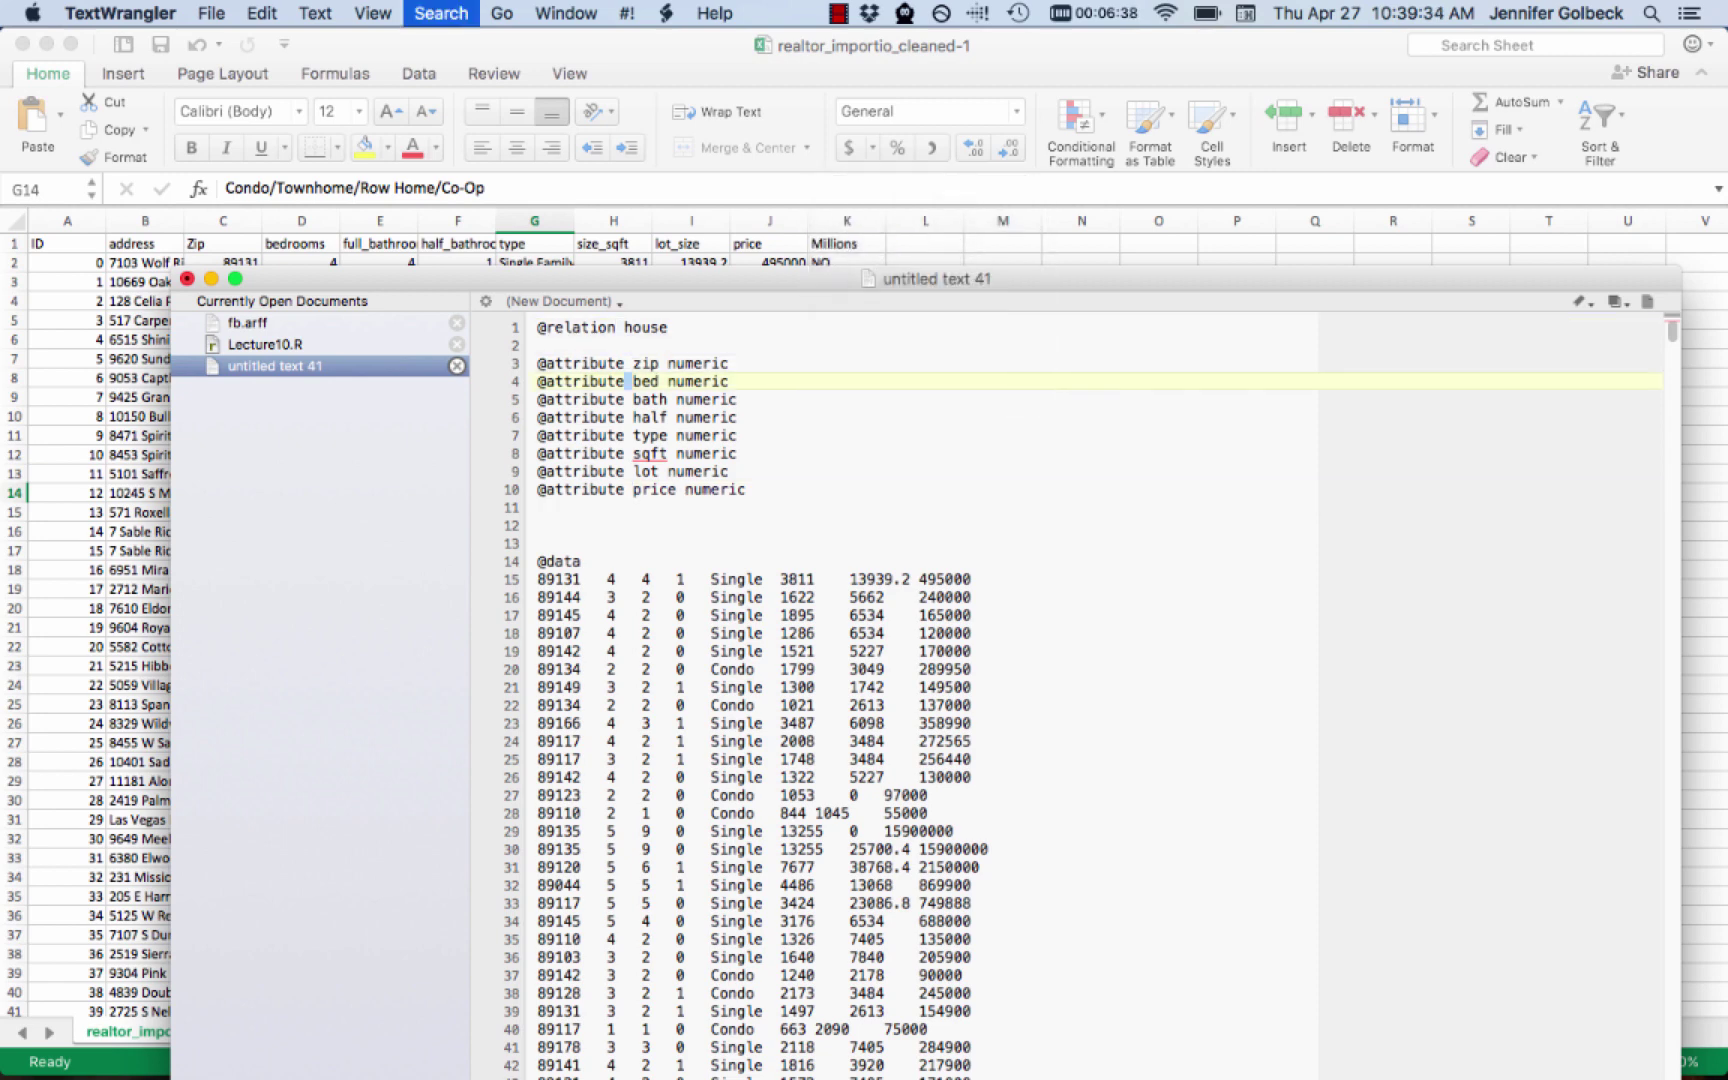
key(super+g)
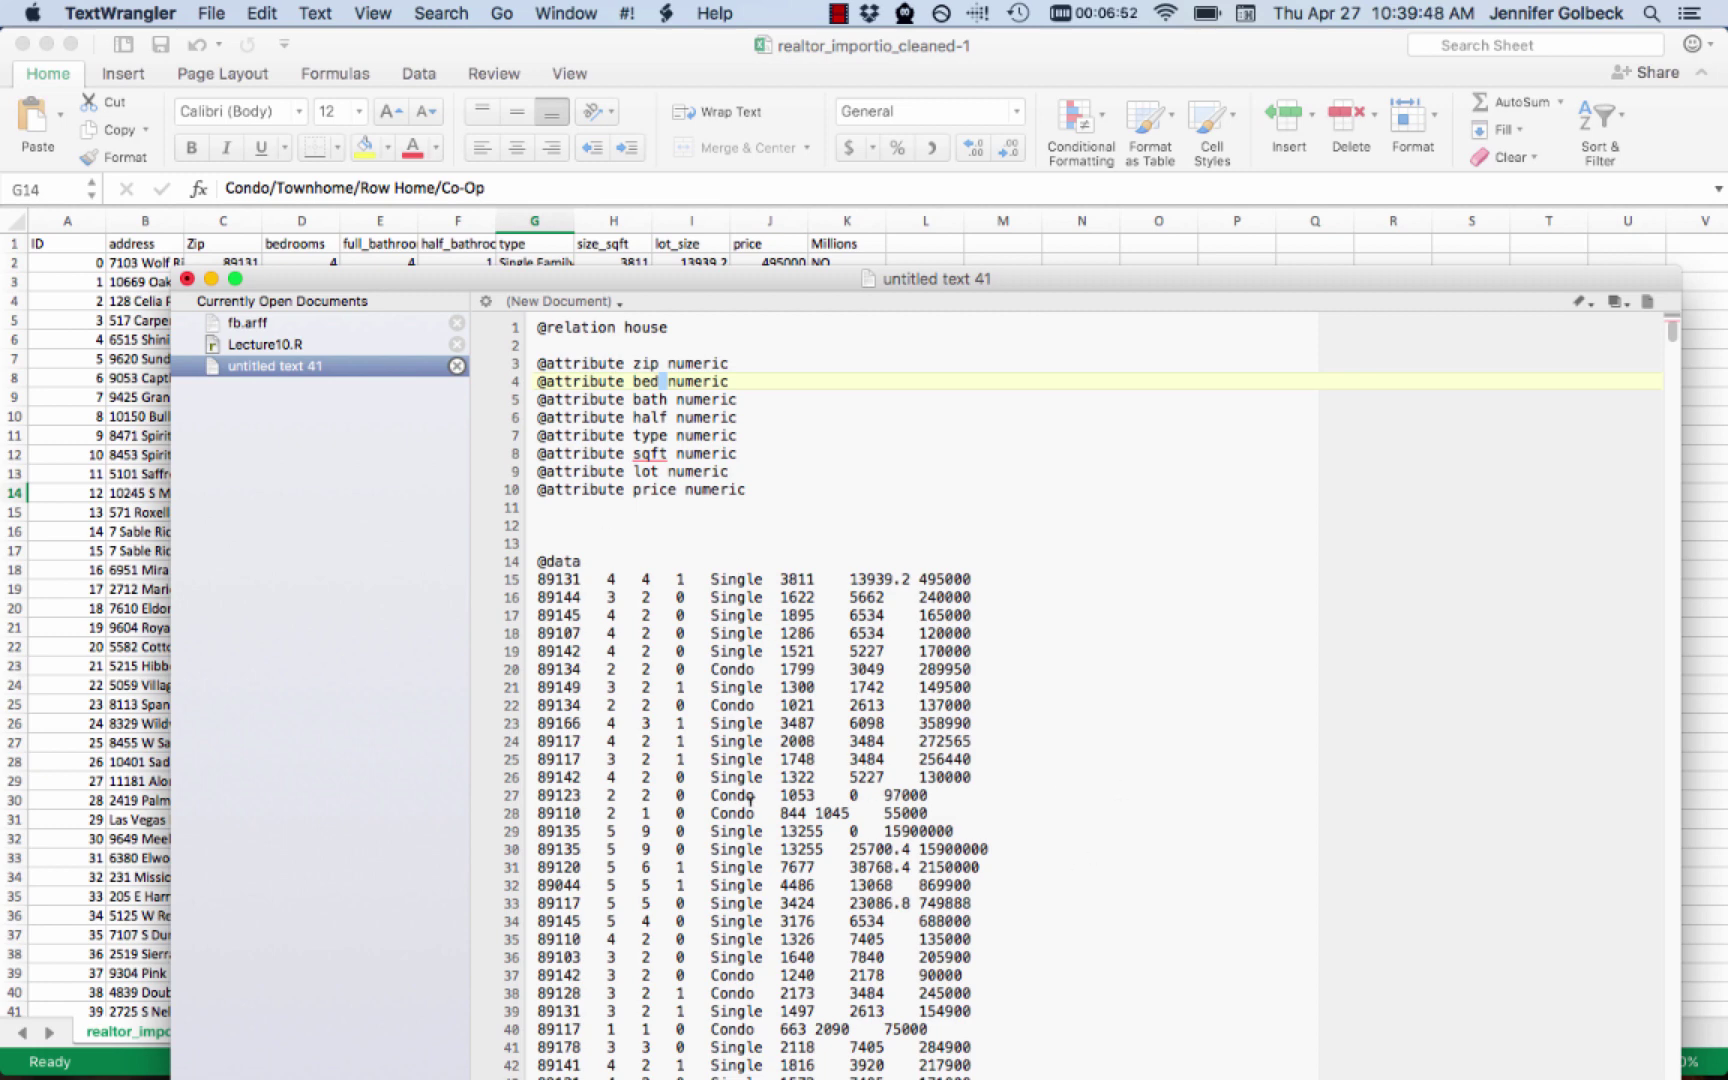
Replace the type attribute's numeric declaration with the nominal value list {Single, Multi, Mfd, Condo}
double_click(706, 434)
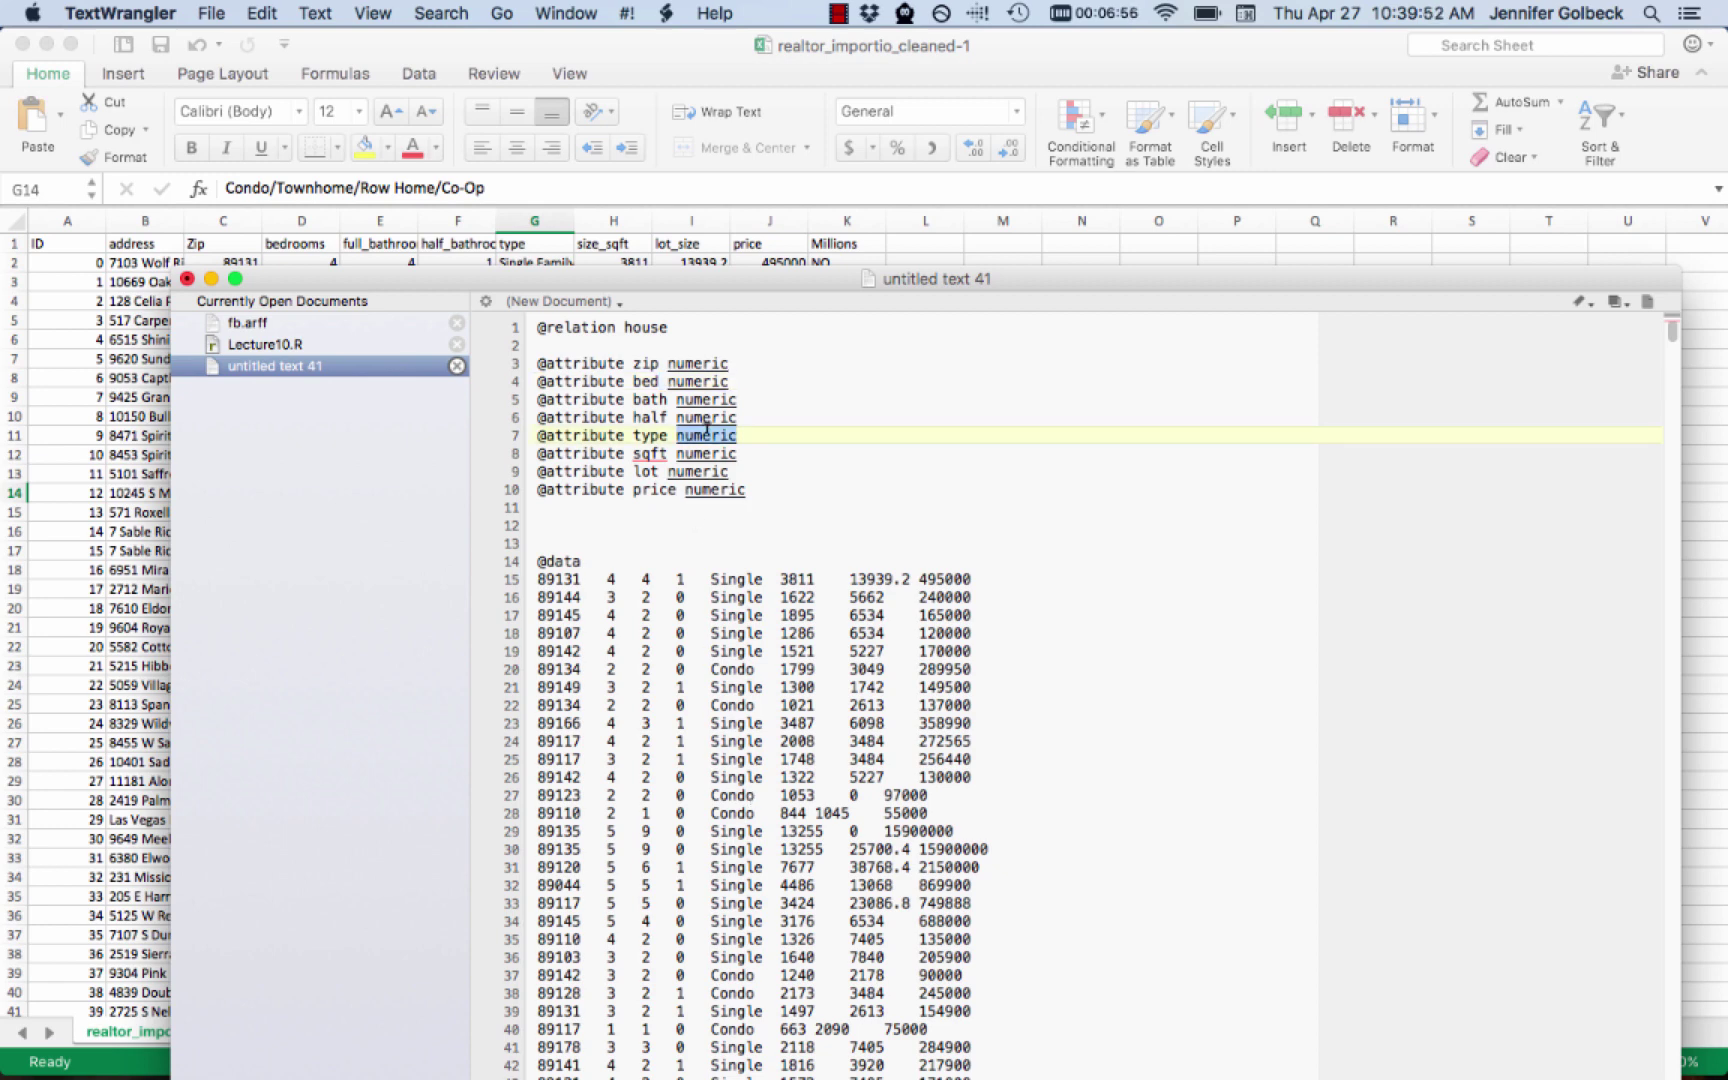
text({)
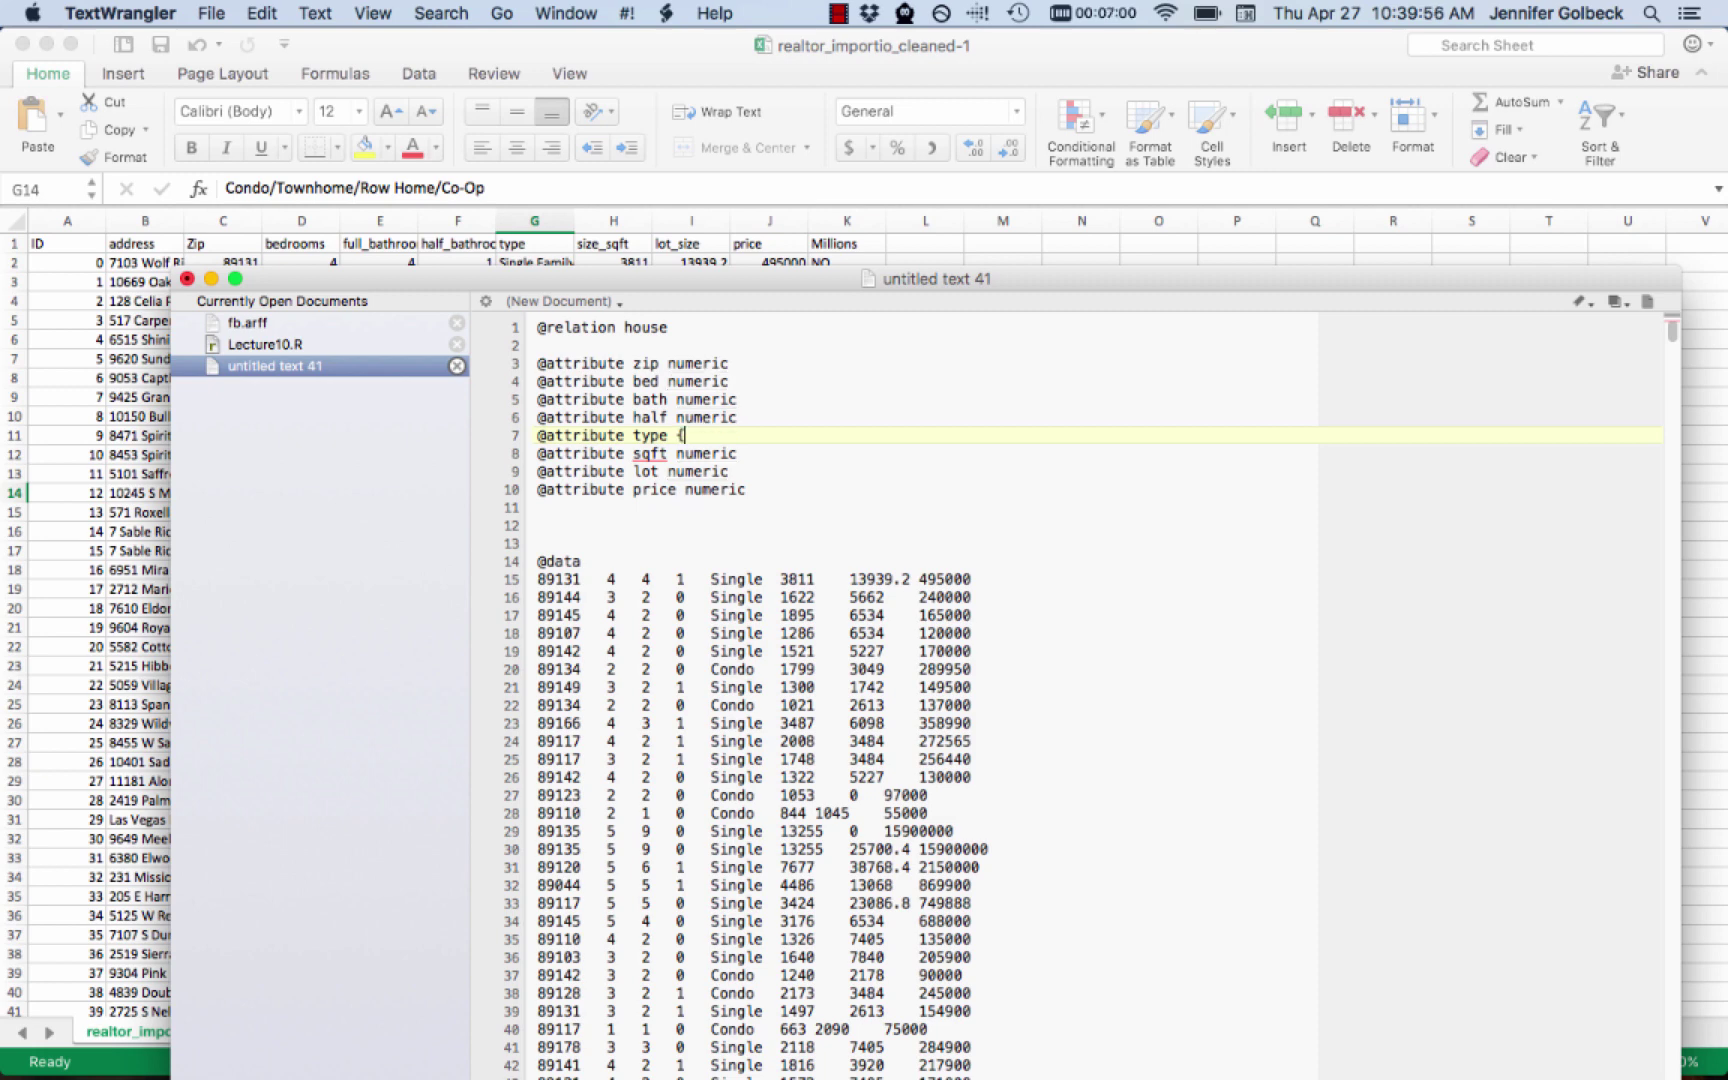
text(Single, Multi, Mfd)
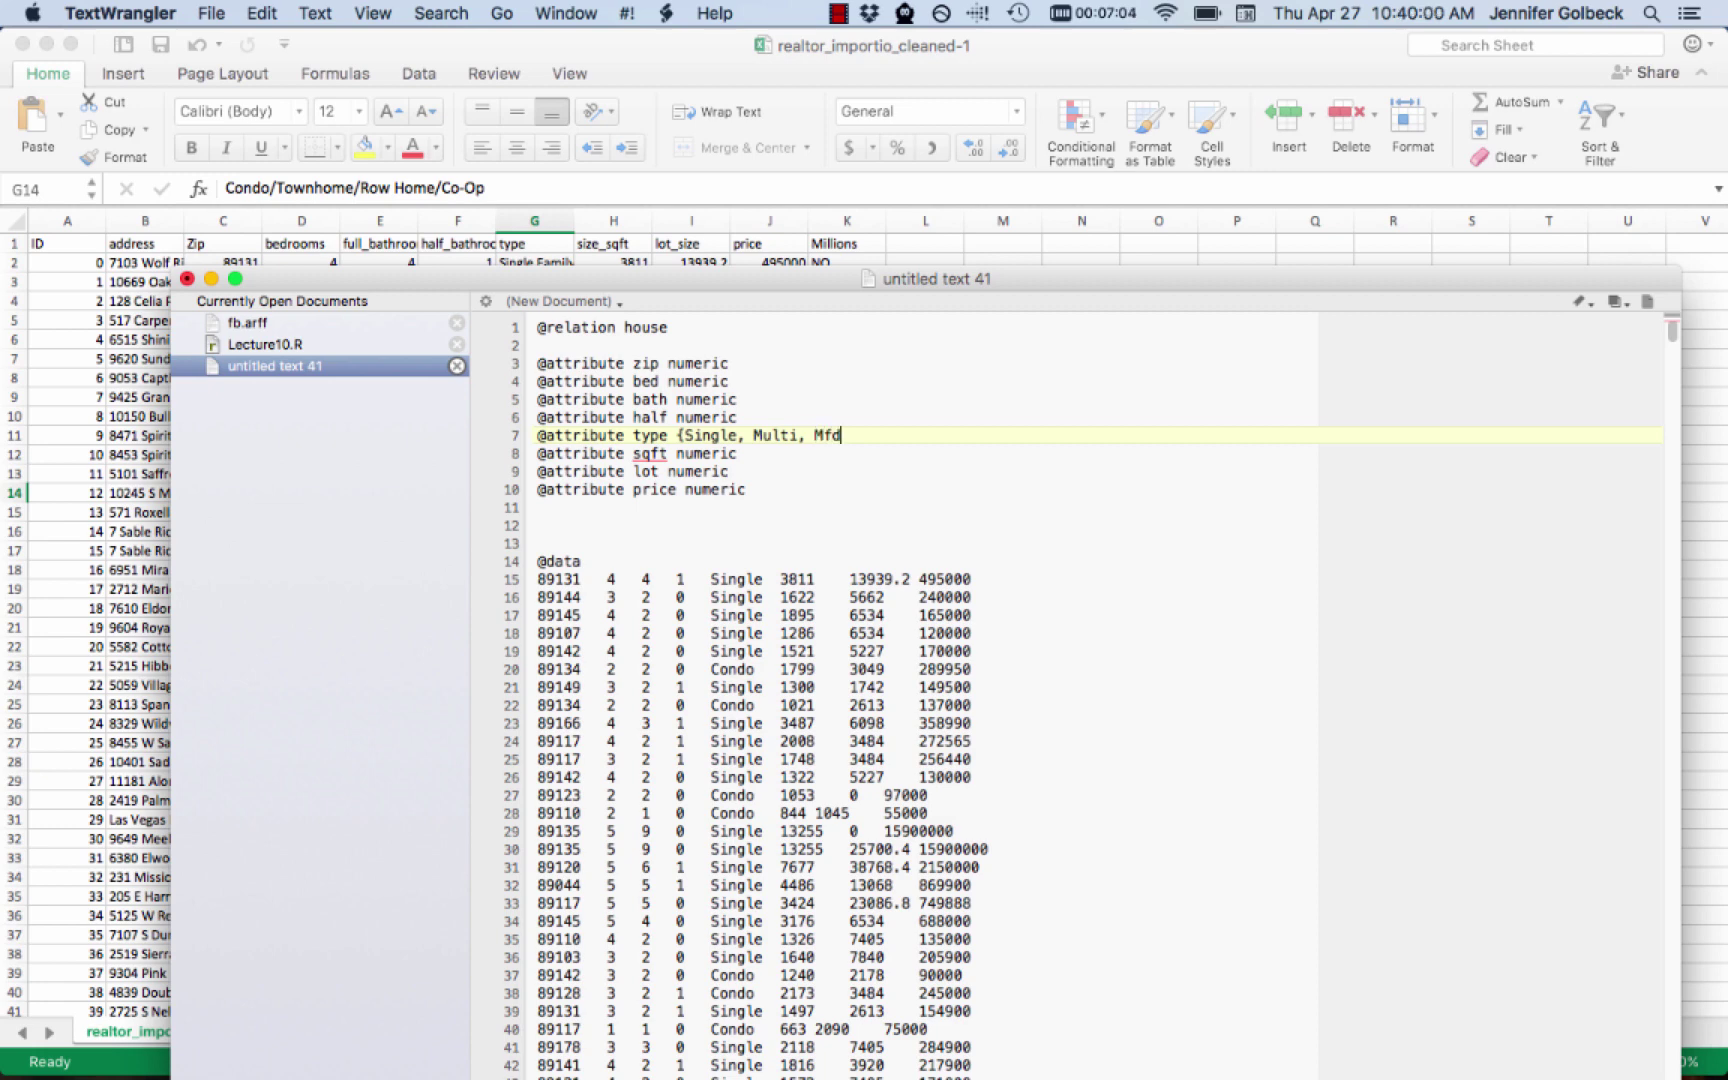
text(, Condo})
Save the document to the Desktop as houses.arff
click(211, 13)
key(super+s)
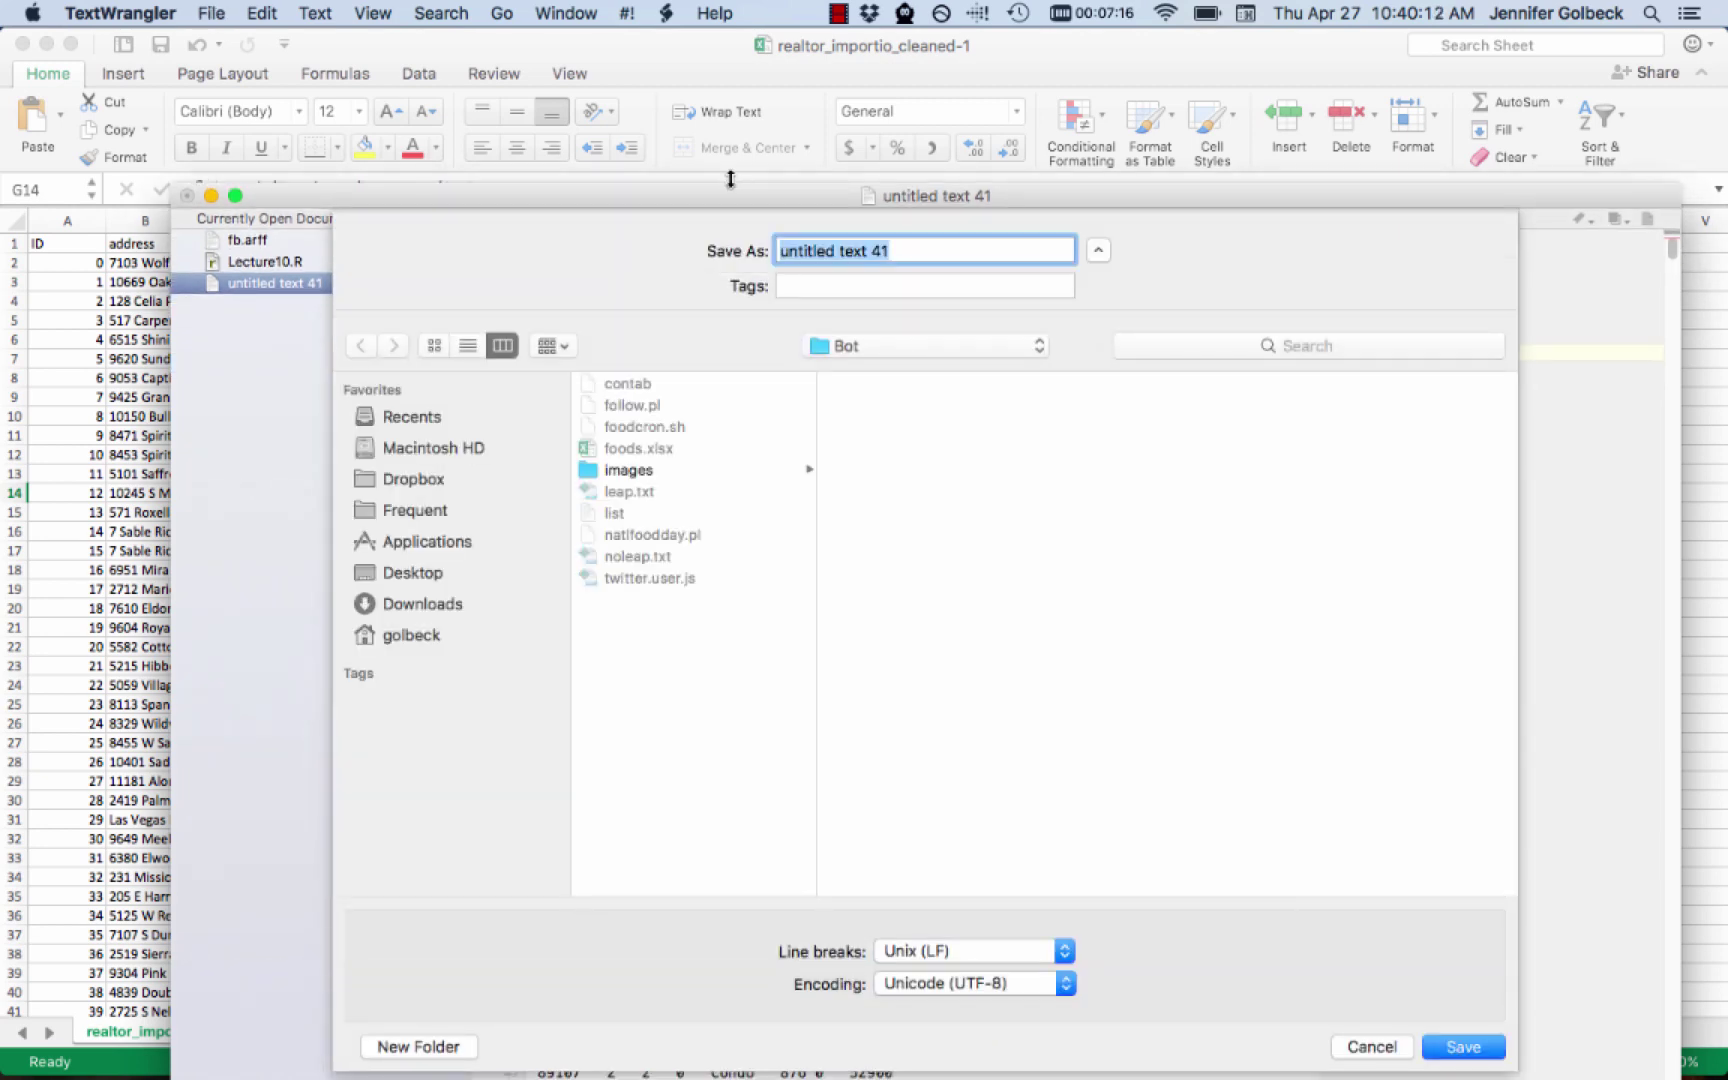
text(houses.arf)
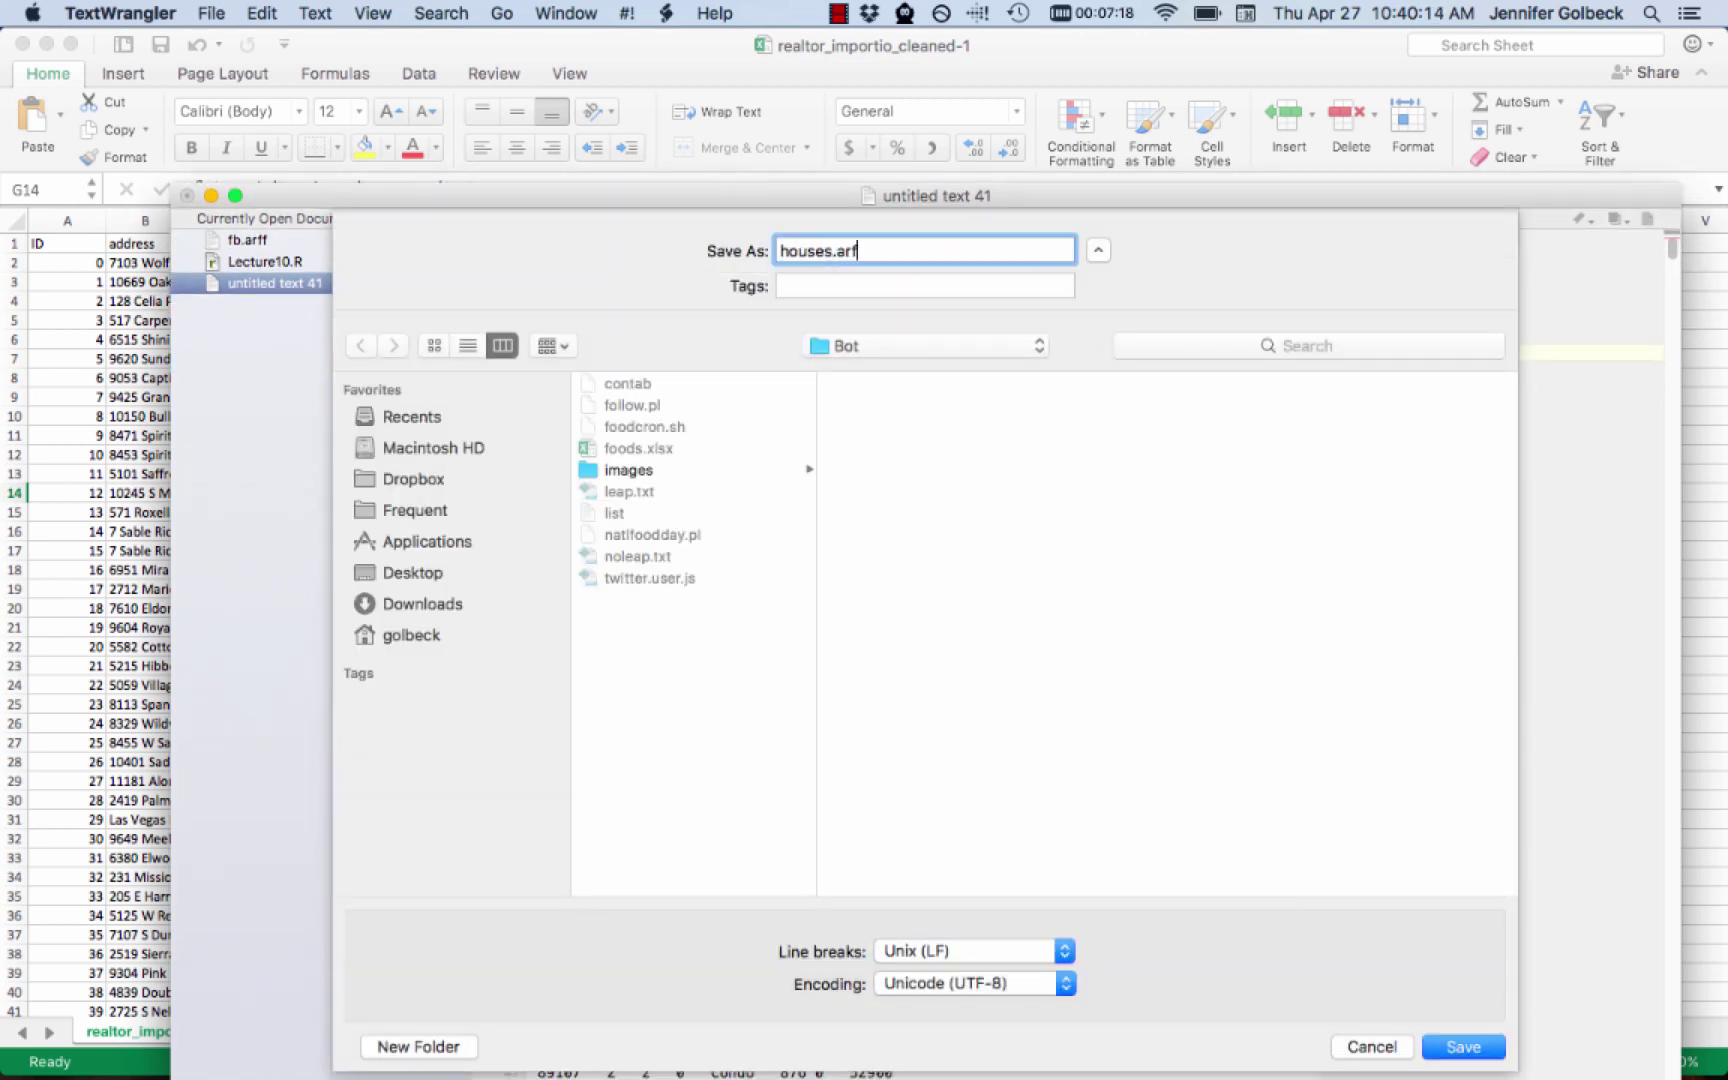
text(f)
key(super+shift+d)
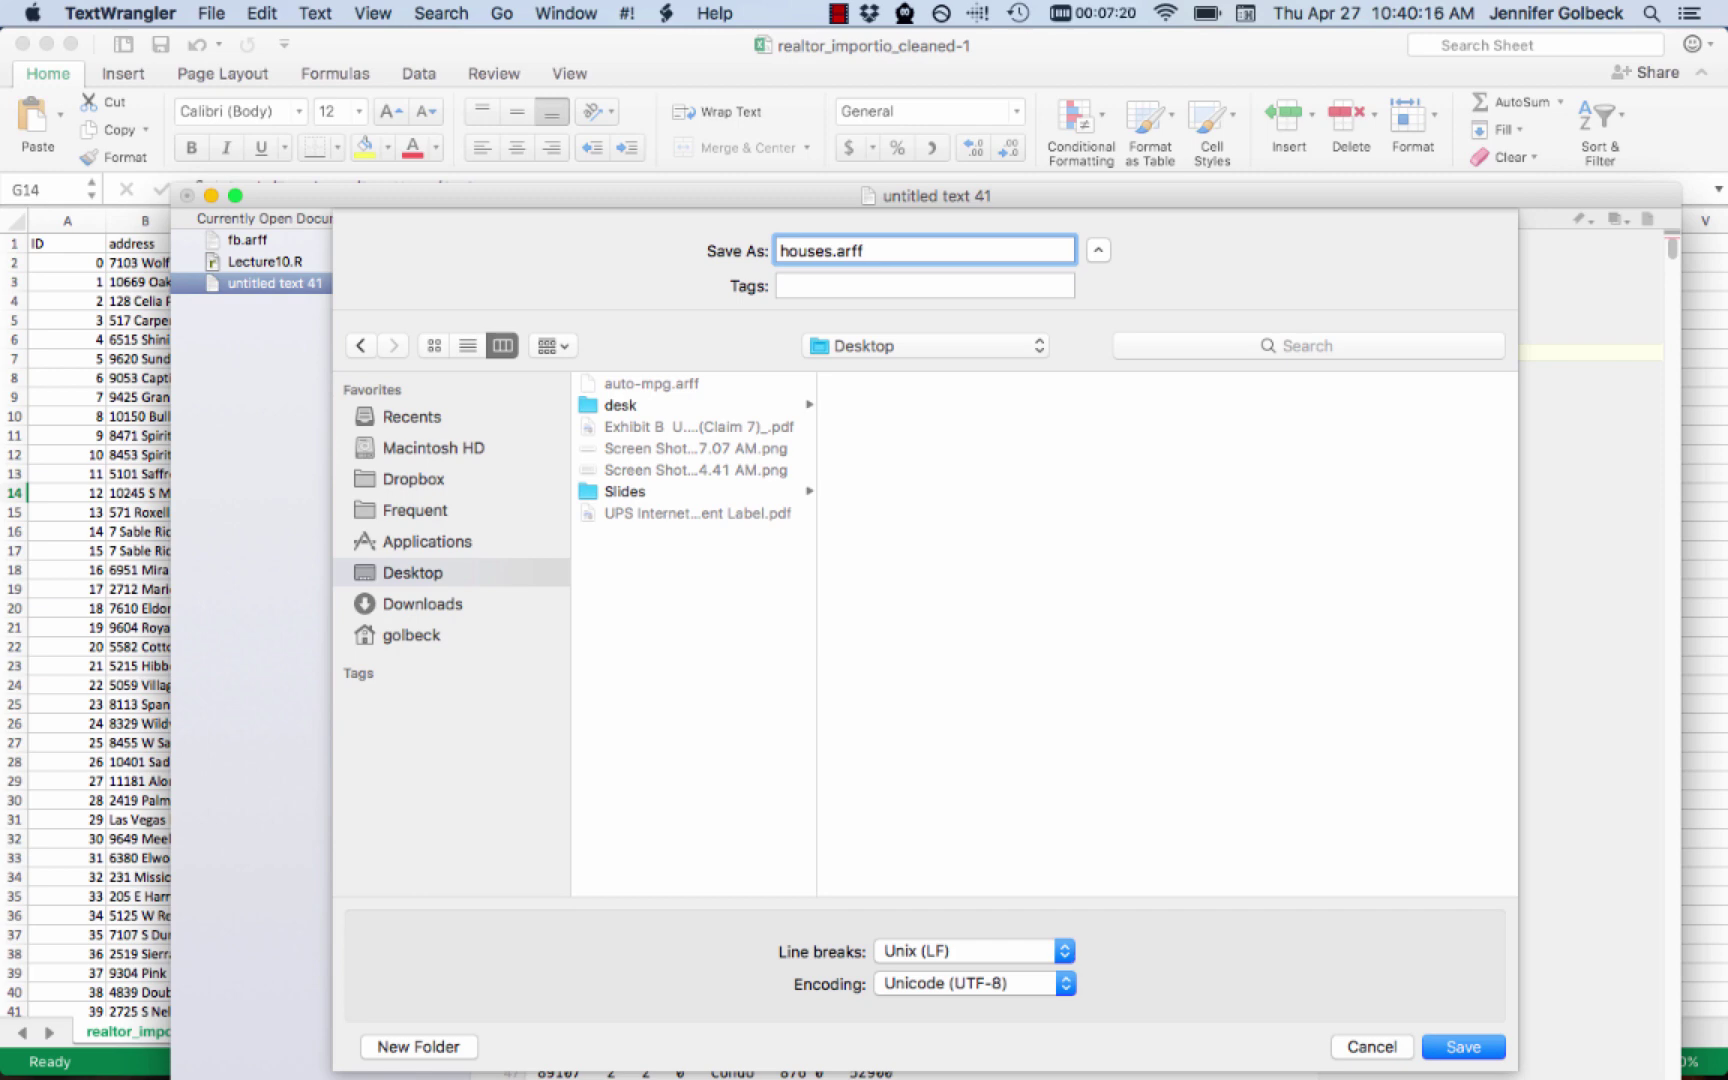
key(Return)
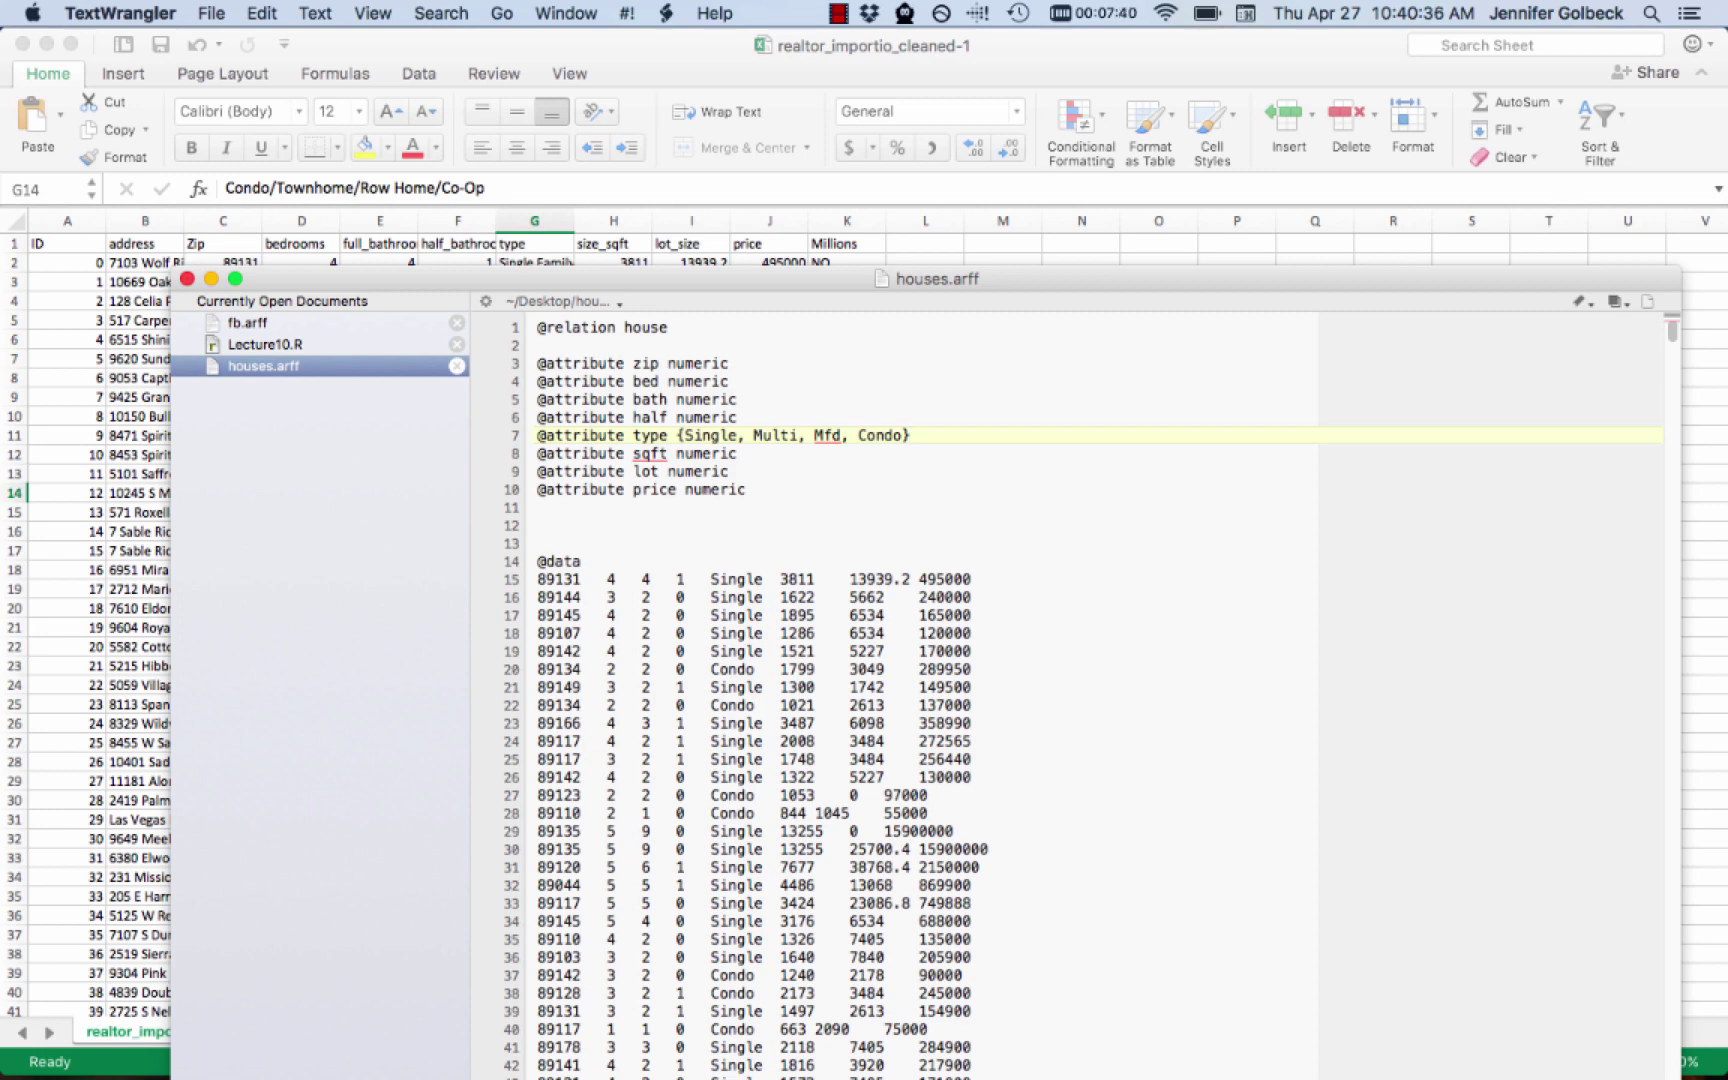
Switch to Weka and open the Explorer
key(super+Tab)
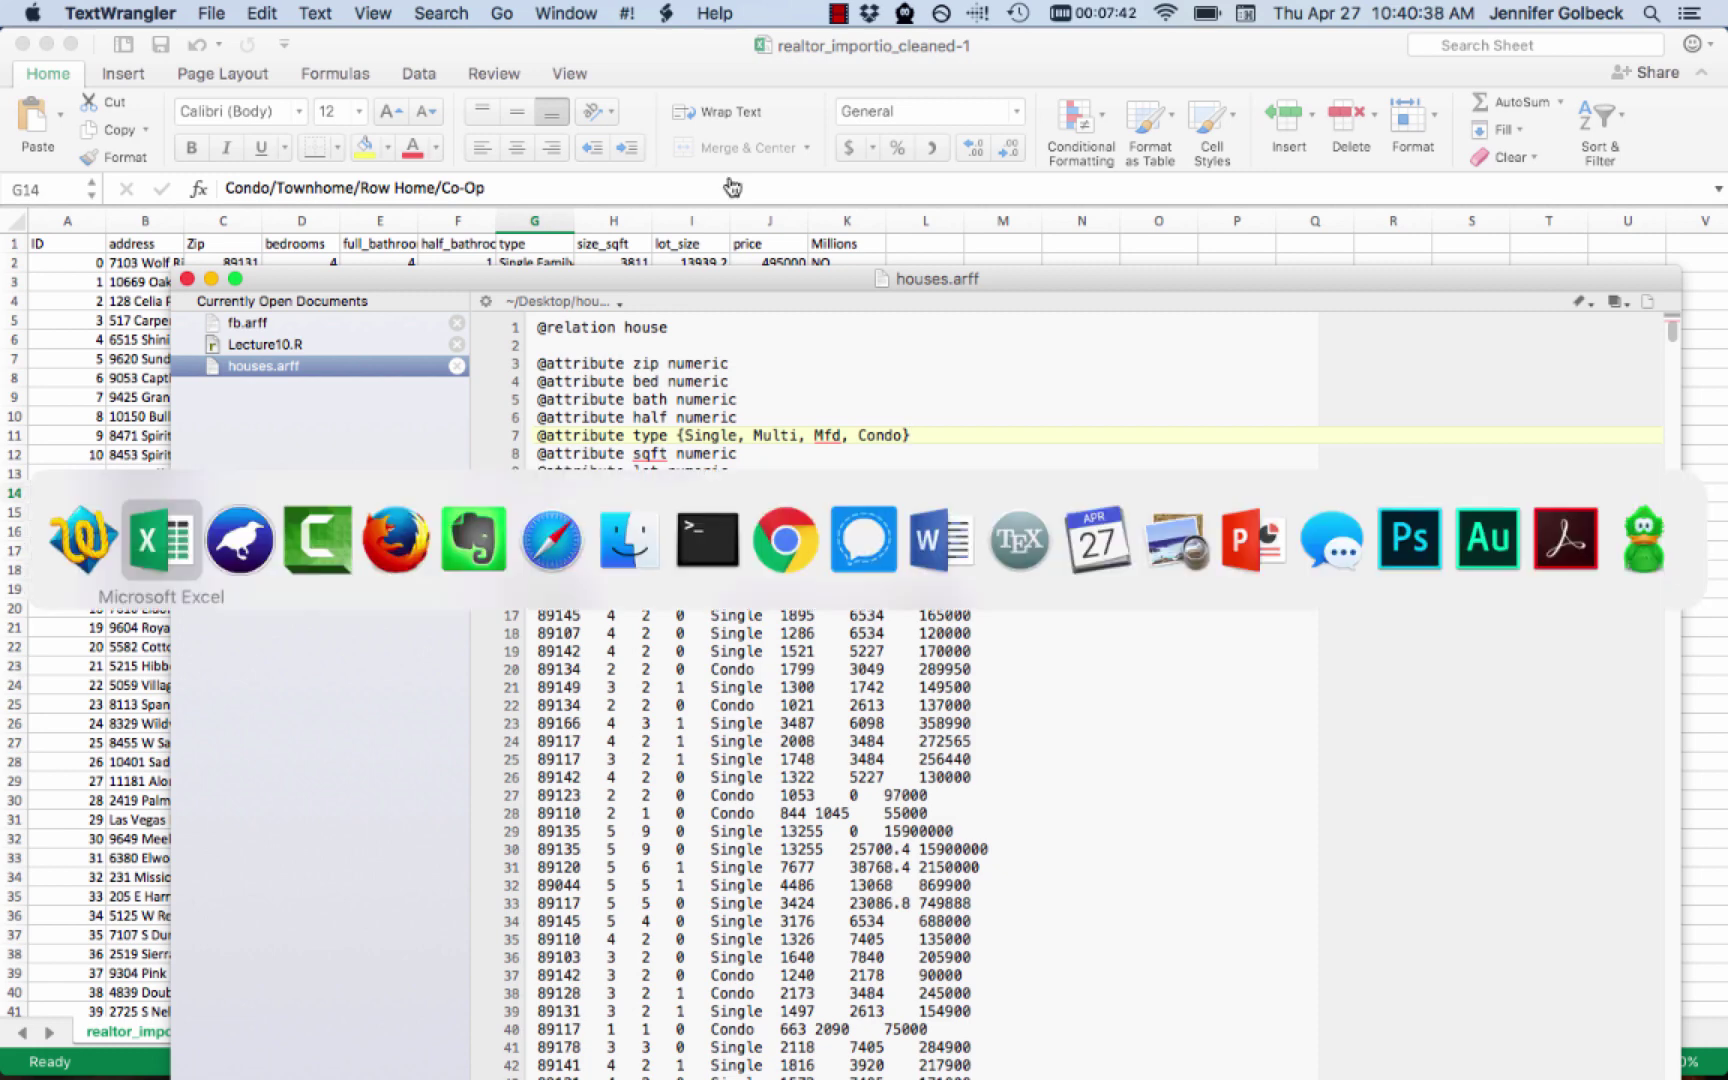
key(super+Tab)
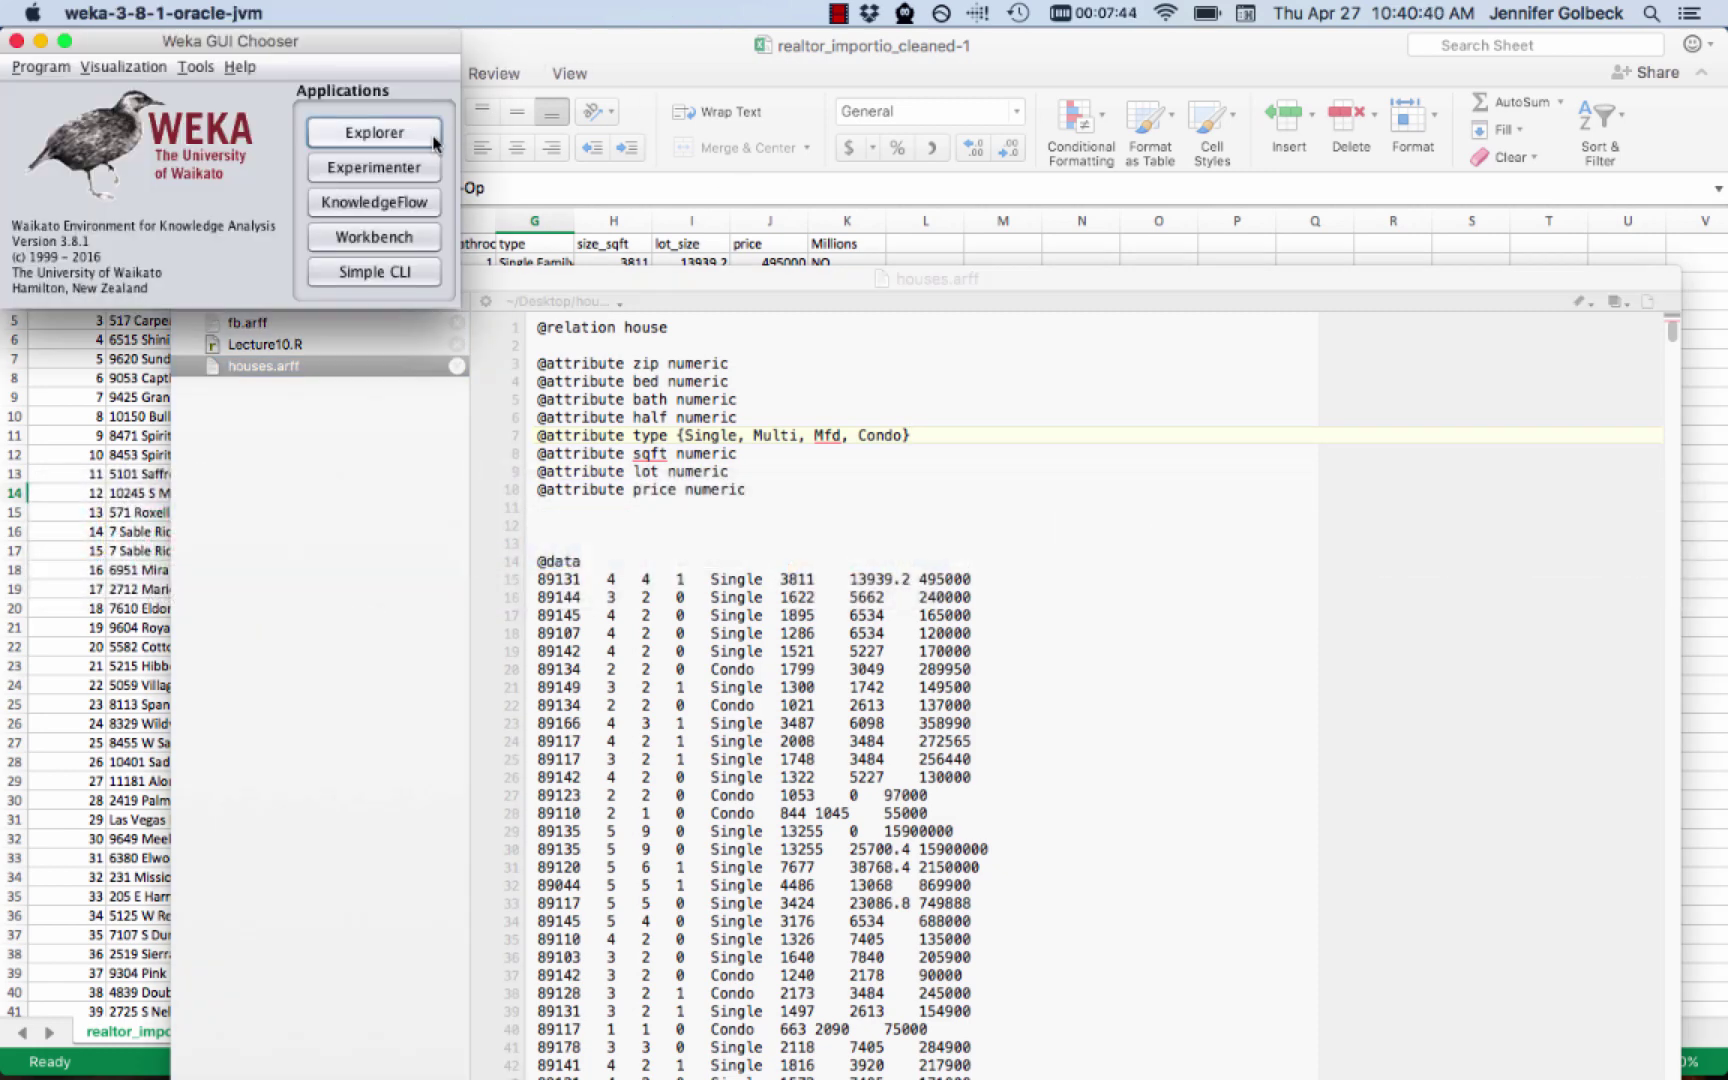
click(392, 130)
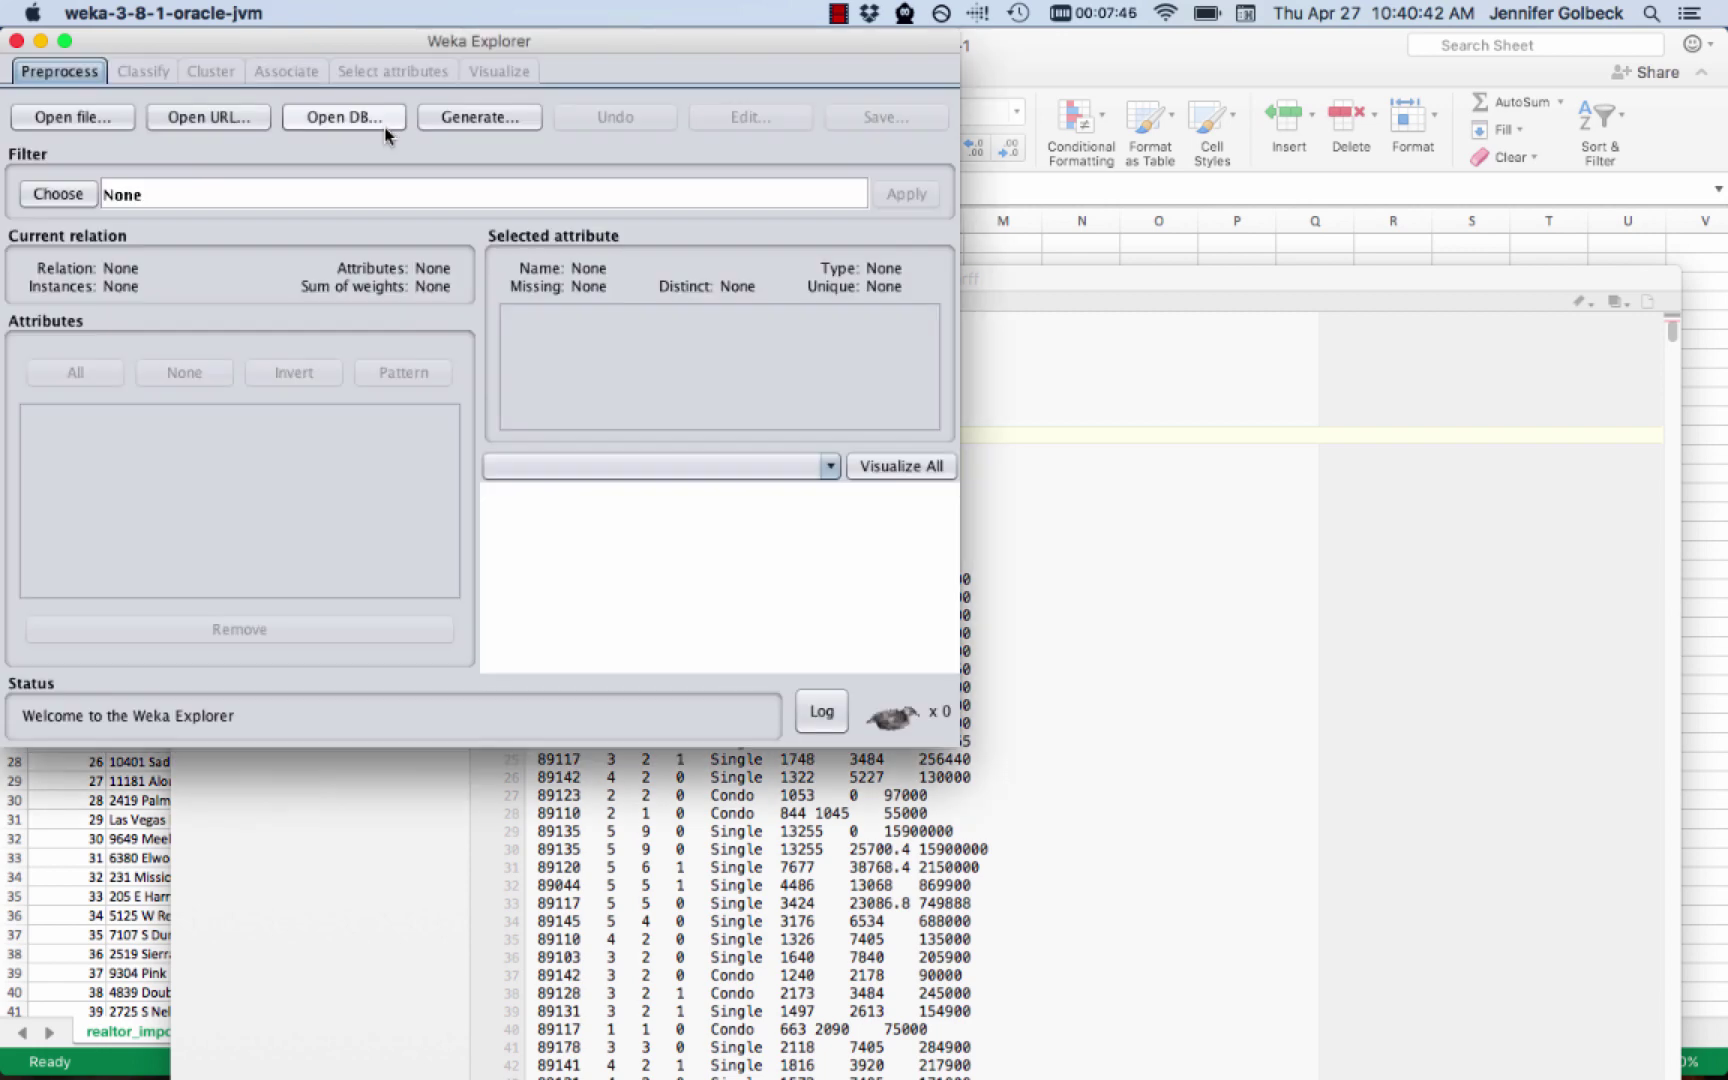
Load houses.arff from the Desktop folder as the dataset and enlarge the Explorer window
click(104, 120)
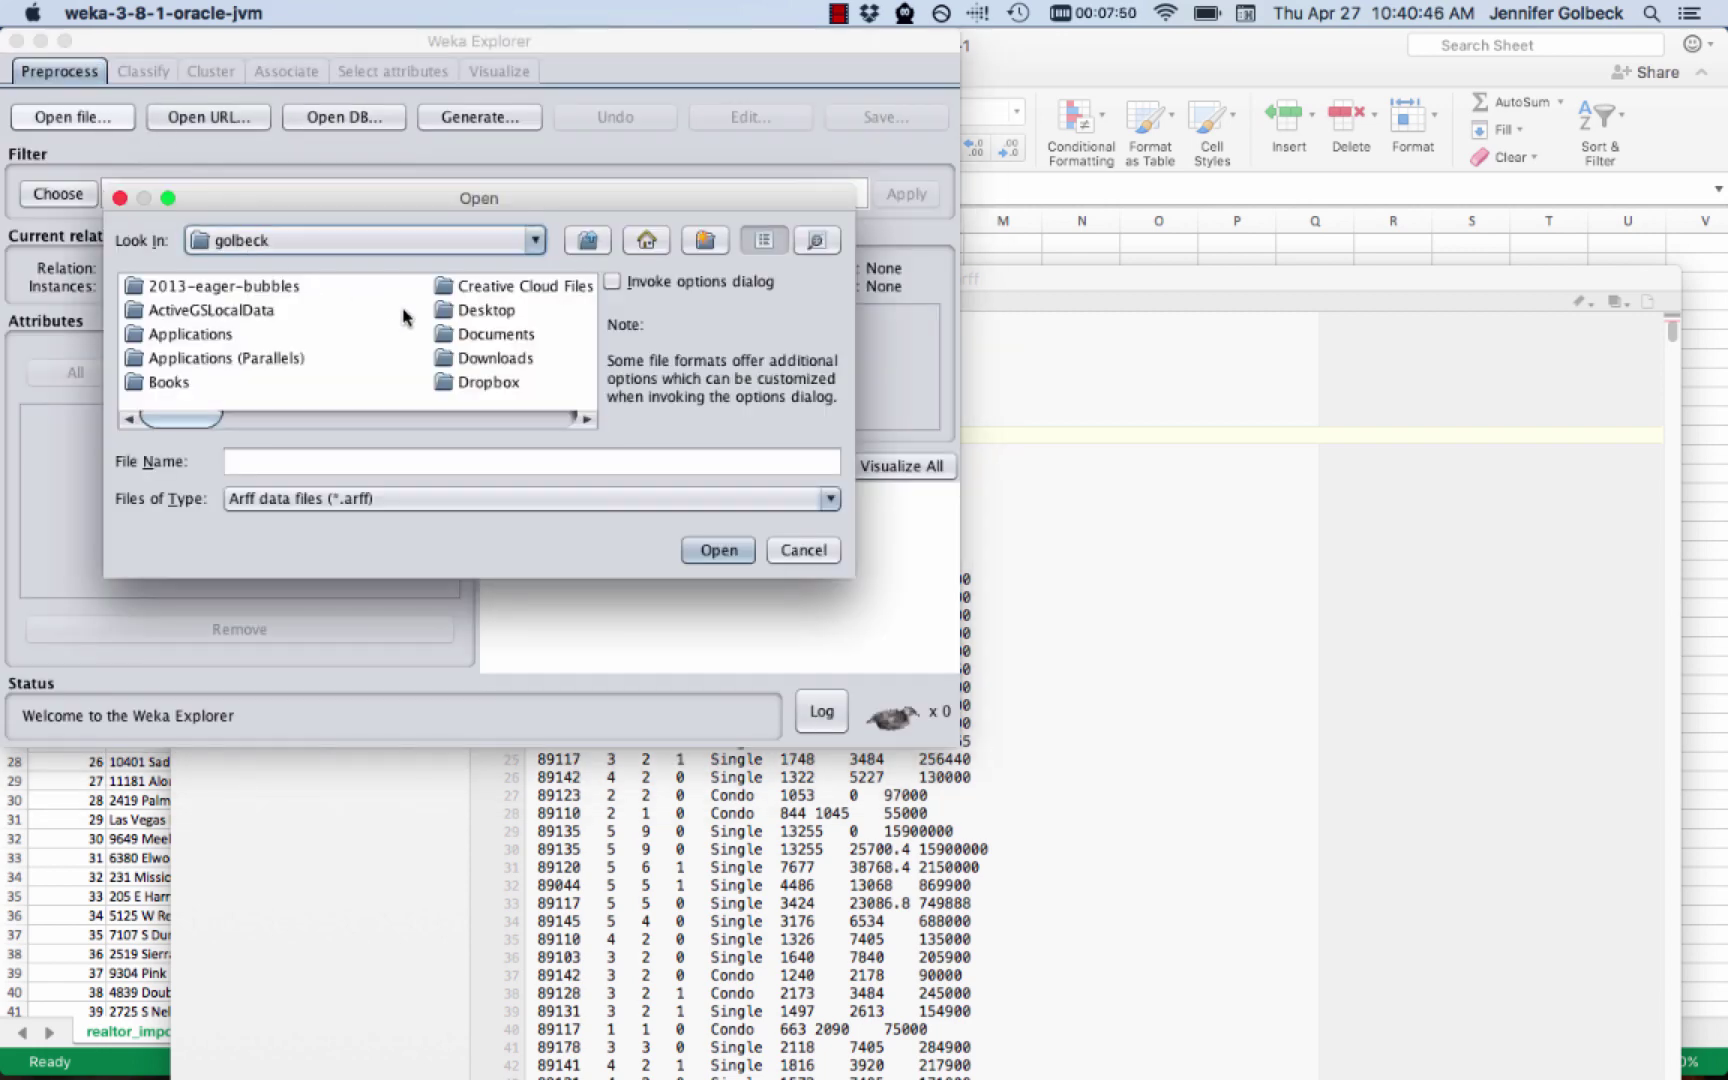
click(457, 314)
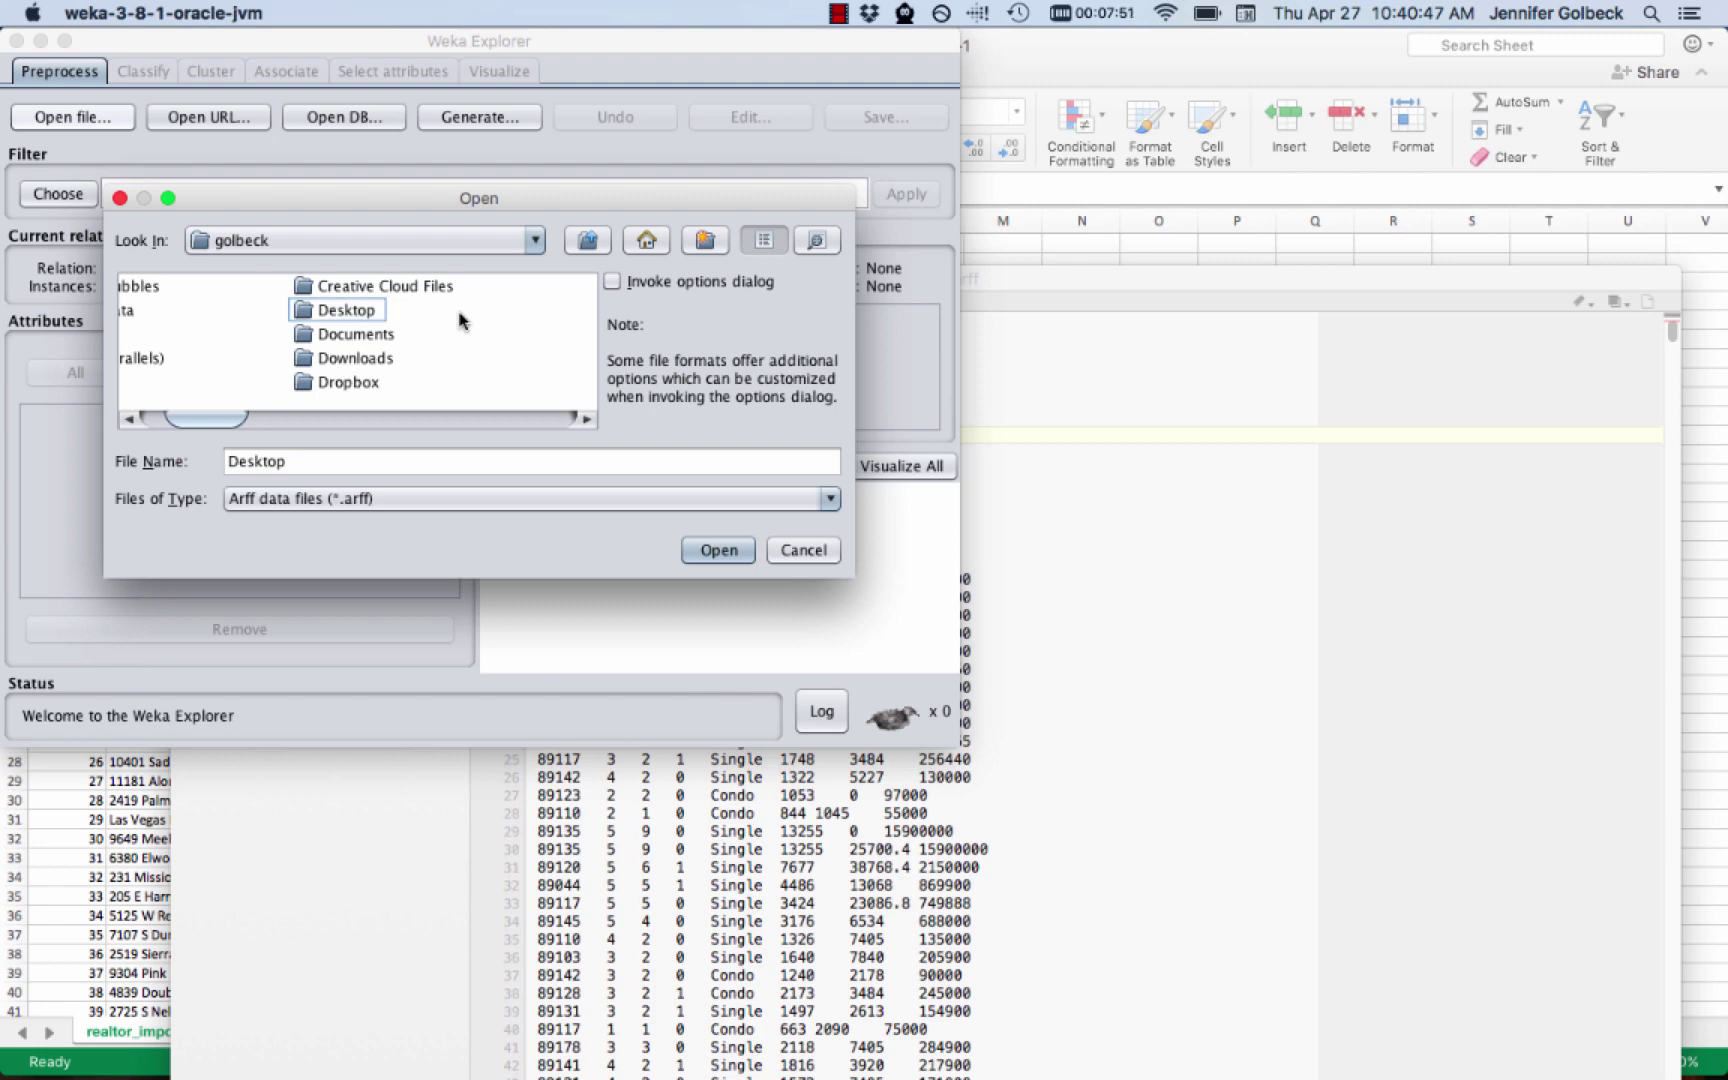
double_click(338, 313)
double_click(214, 358)
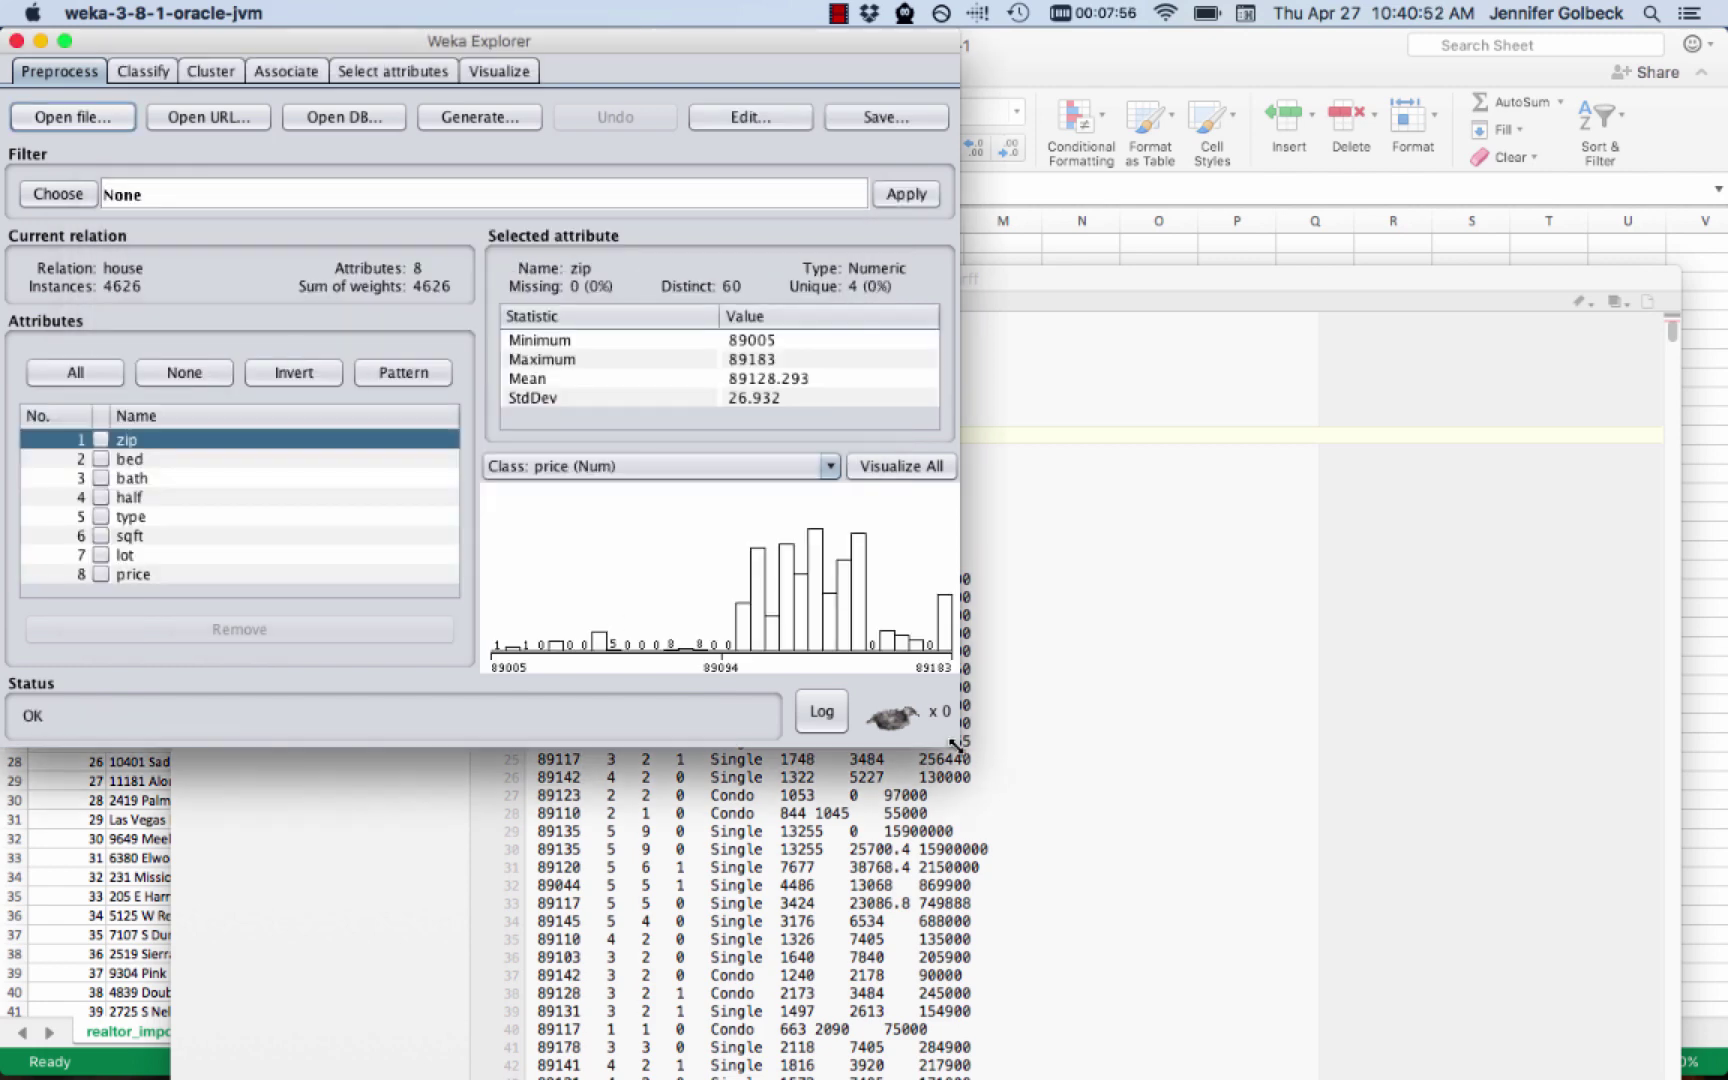
drag(958, 744, 1463, 920)
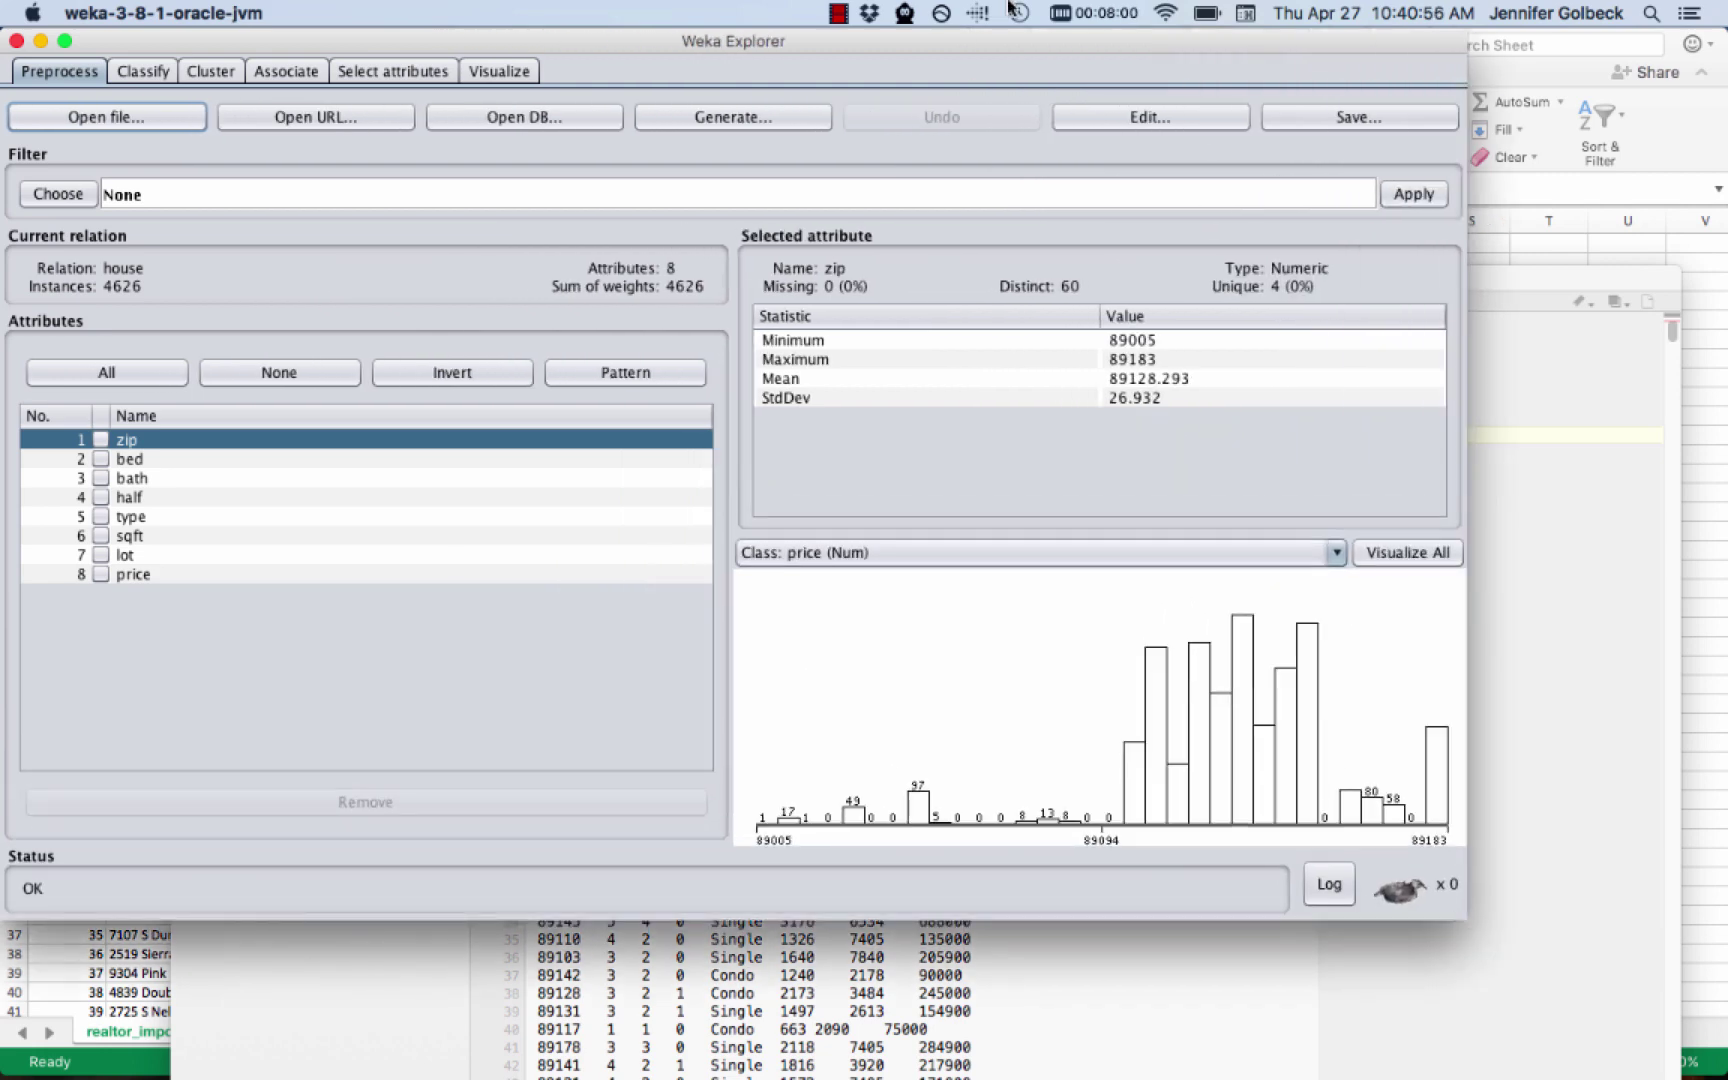
click(839, 13)
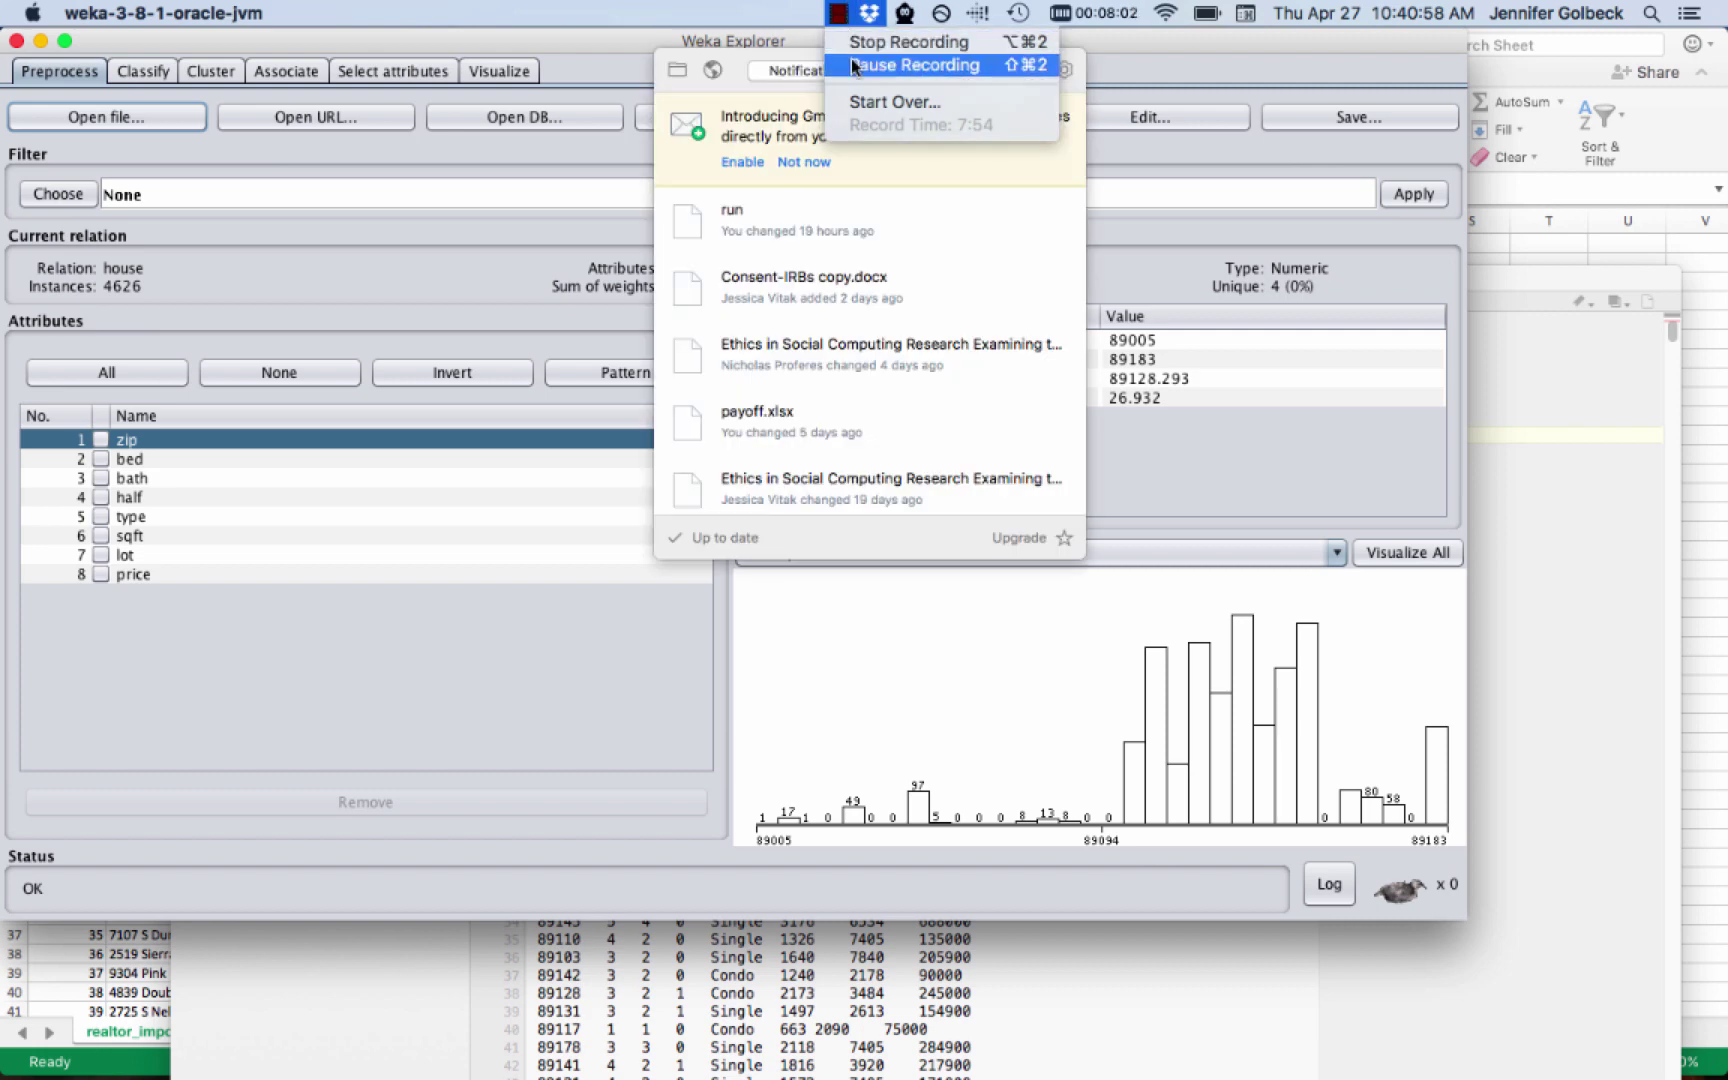
click(914, 64)
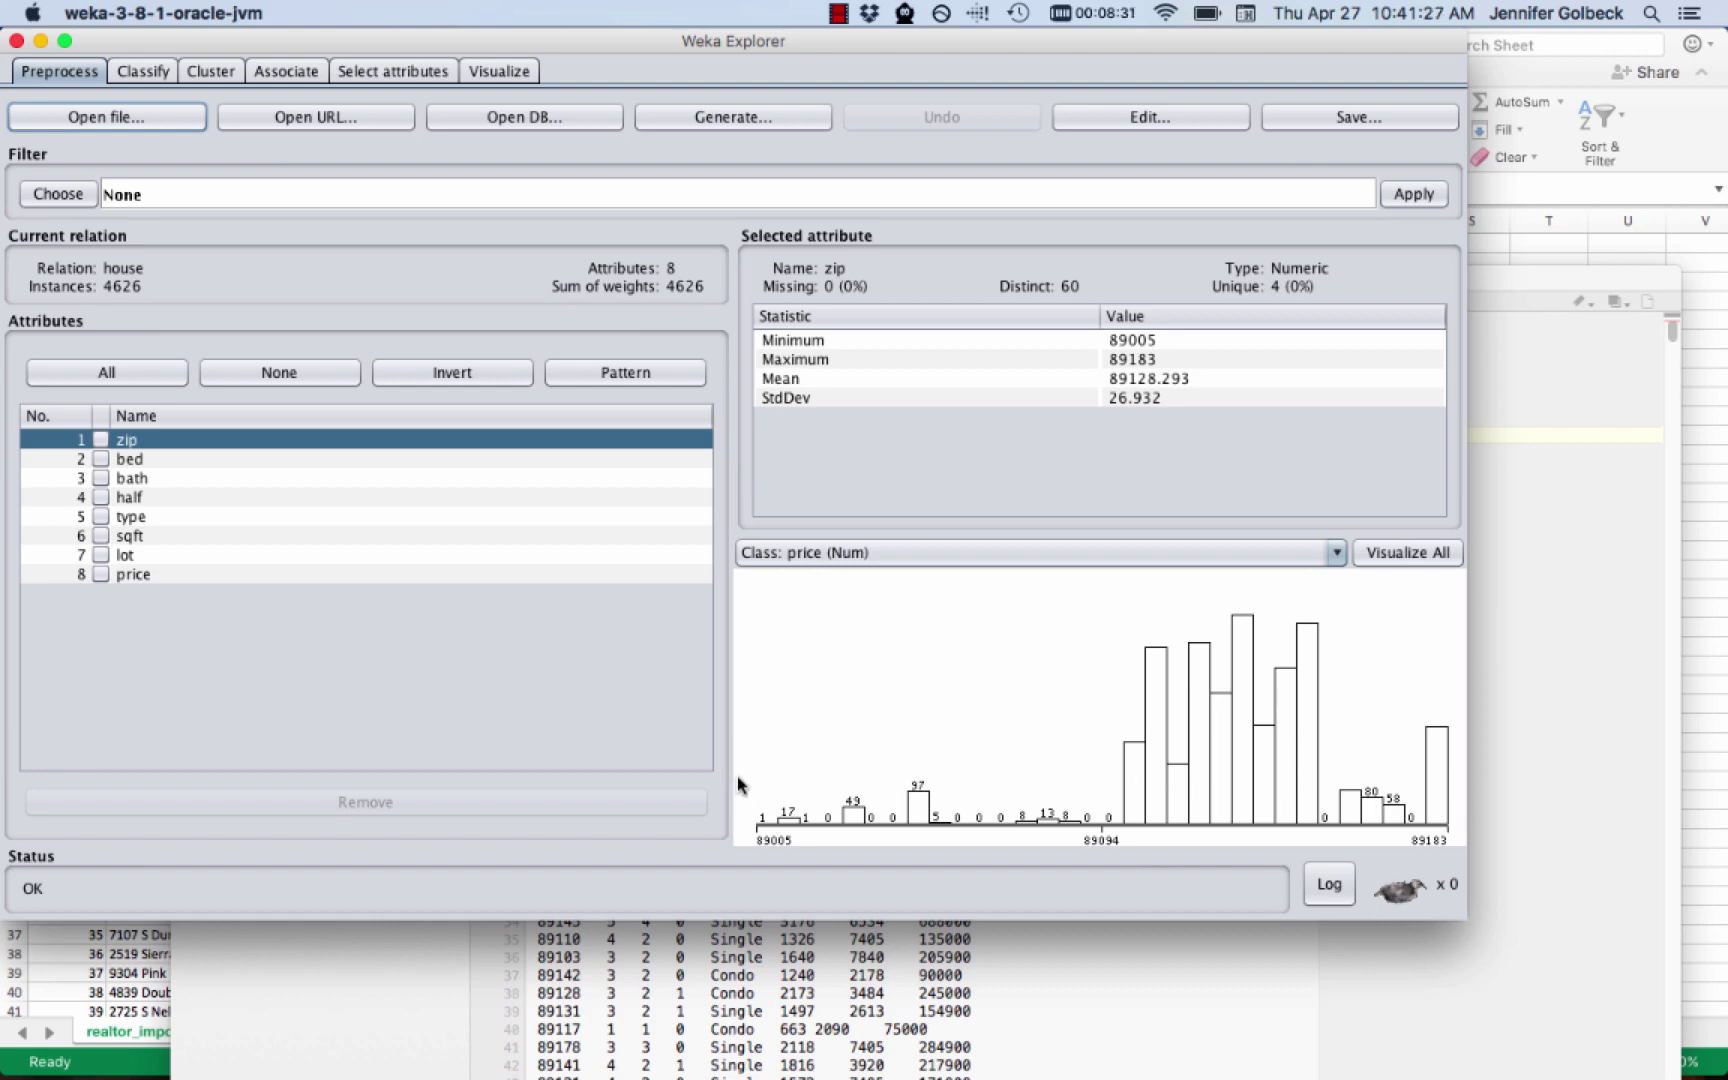
Choose the LinearRegression function as the classifier and run it on the price attribute with 10-fold cross-validation
click(145, 72)
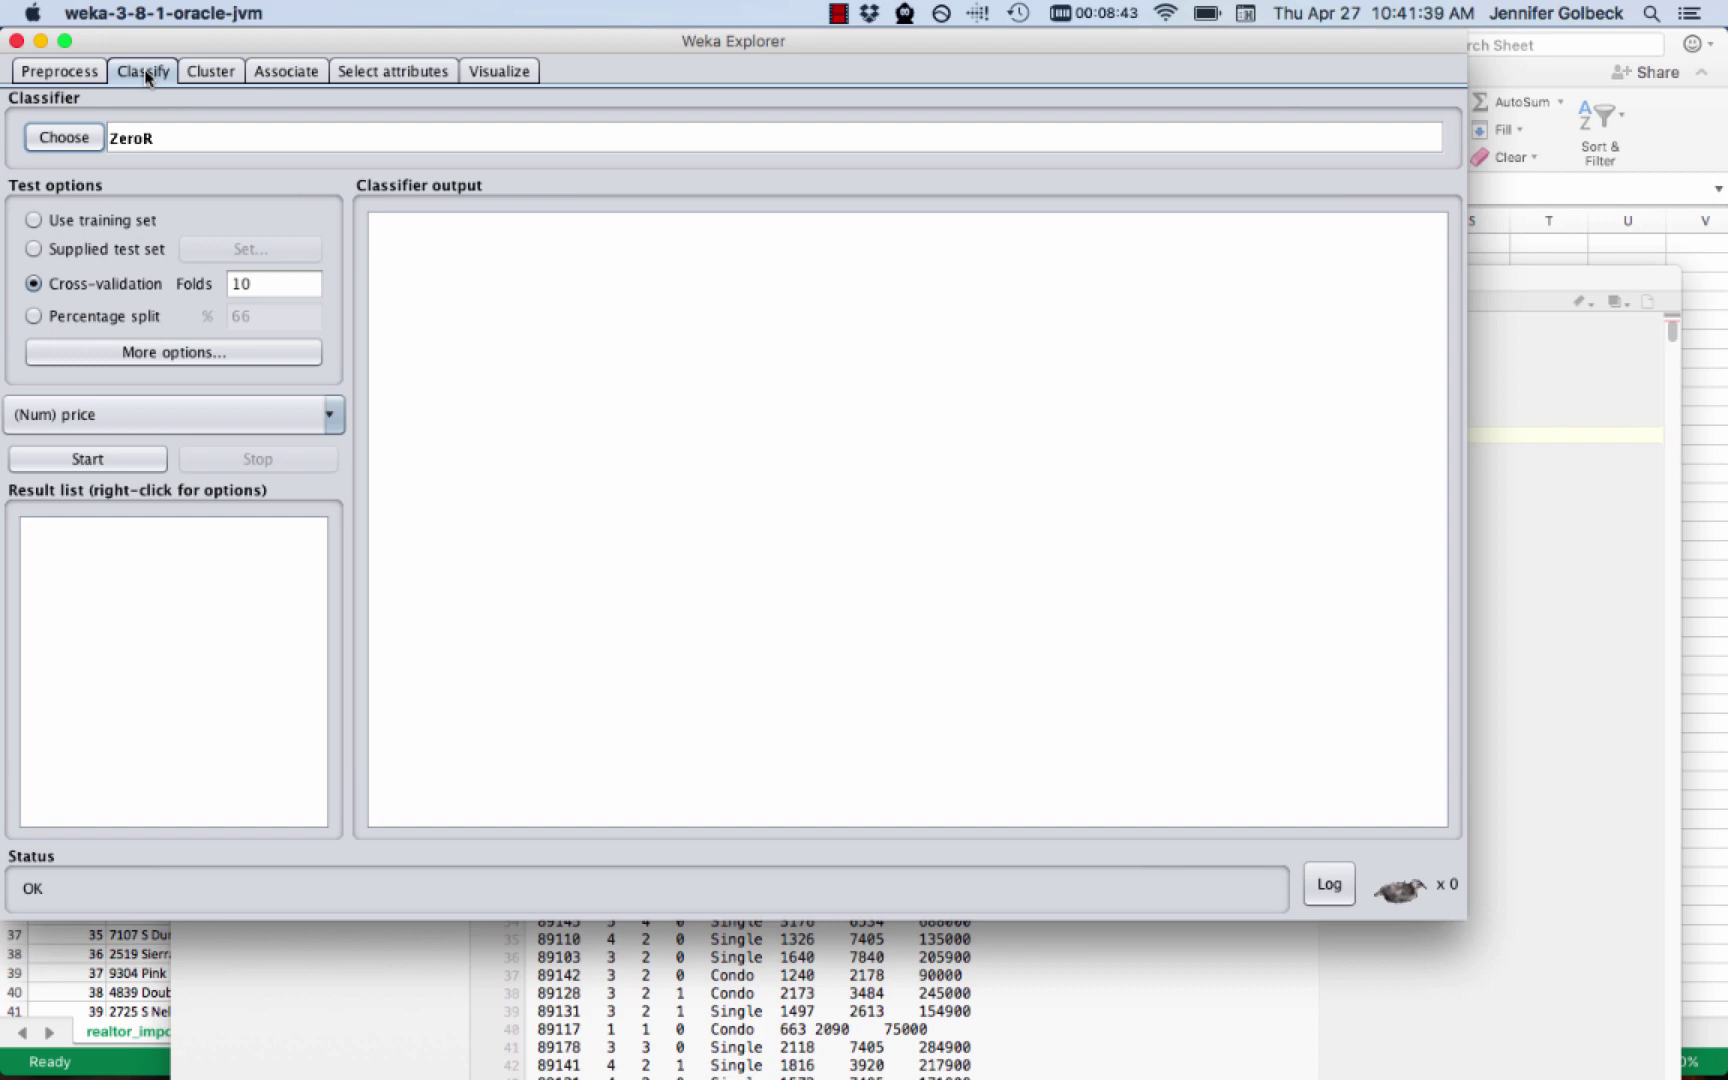
click(63, 141)
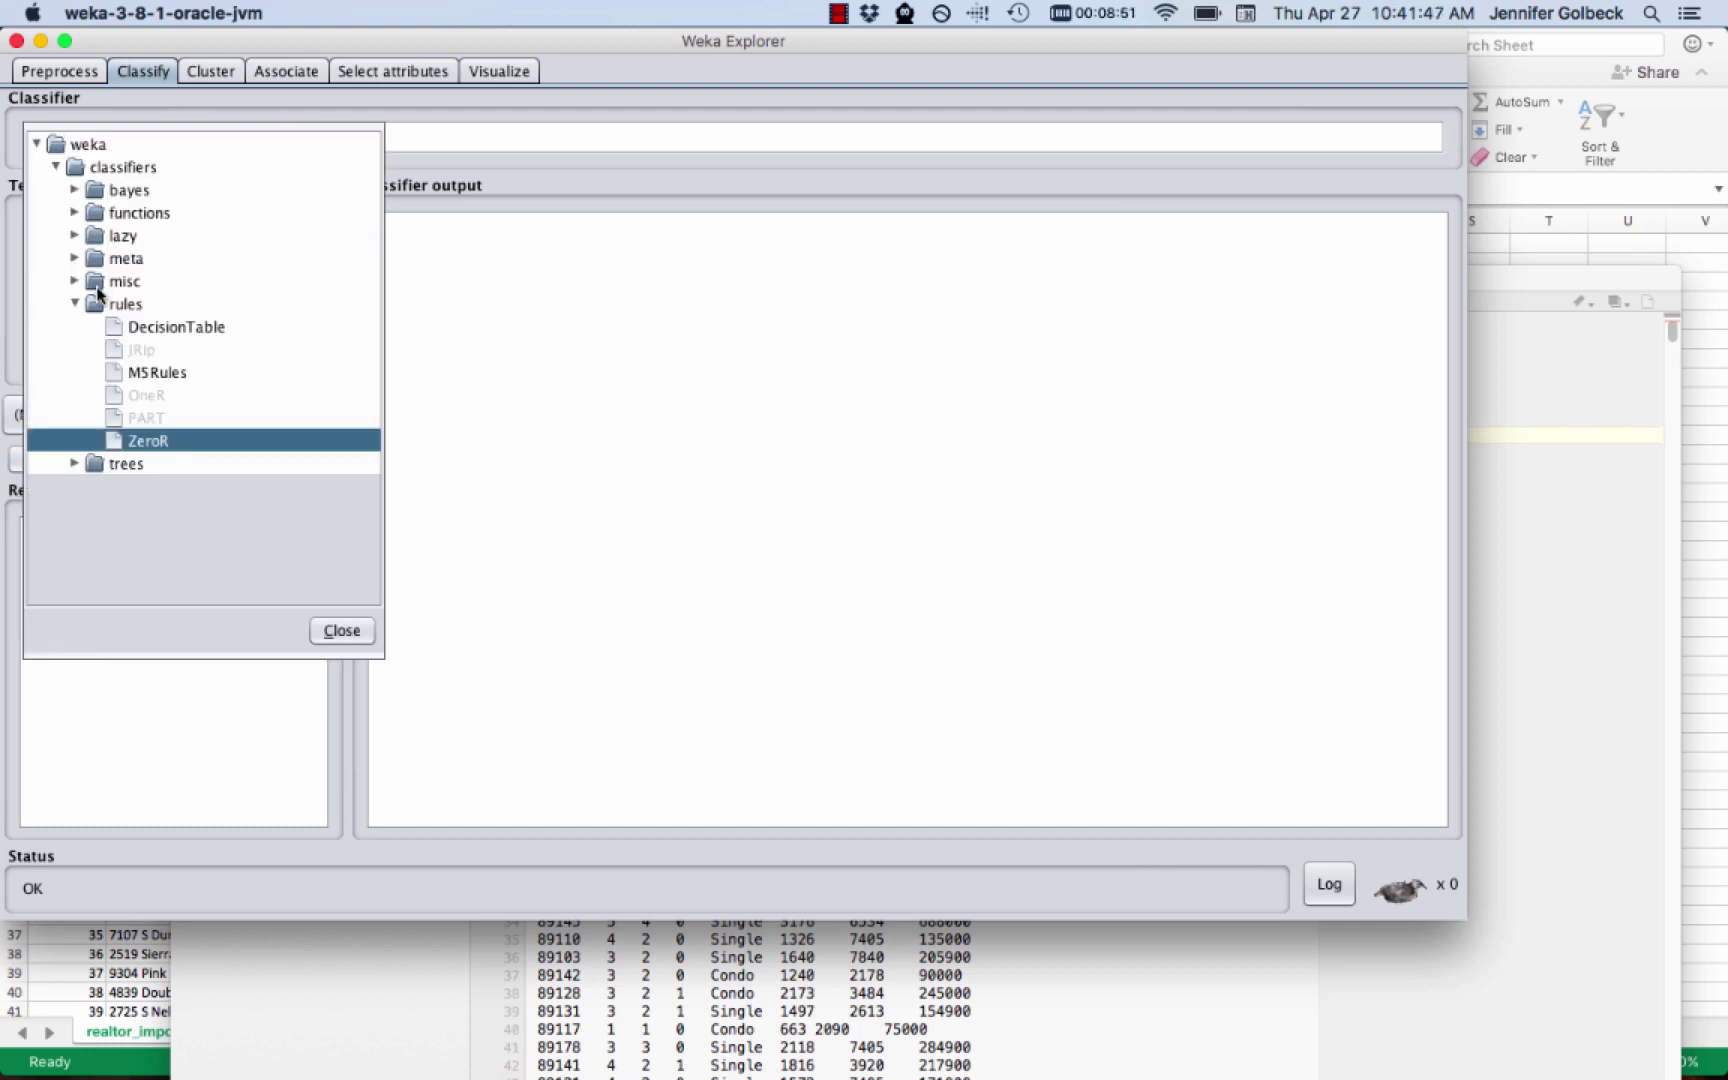
click(75, 303)
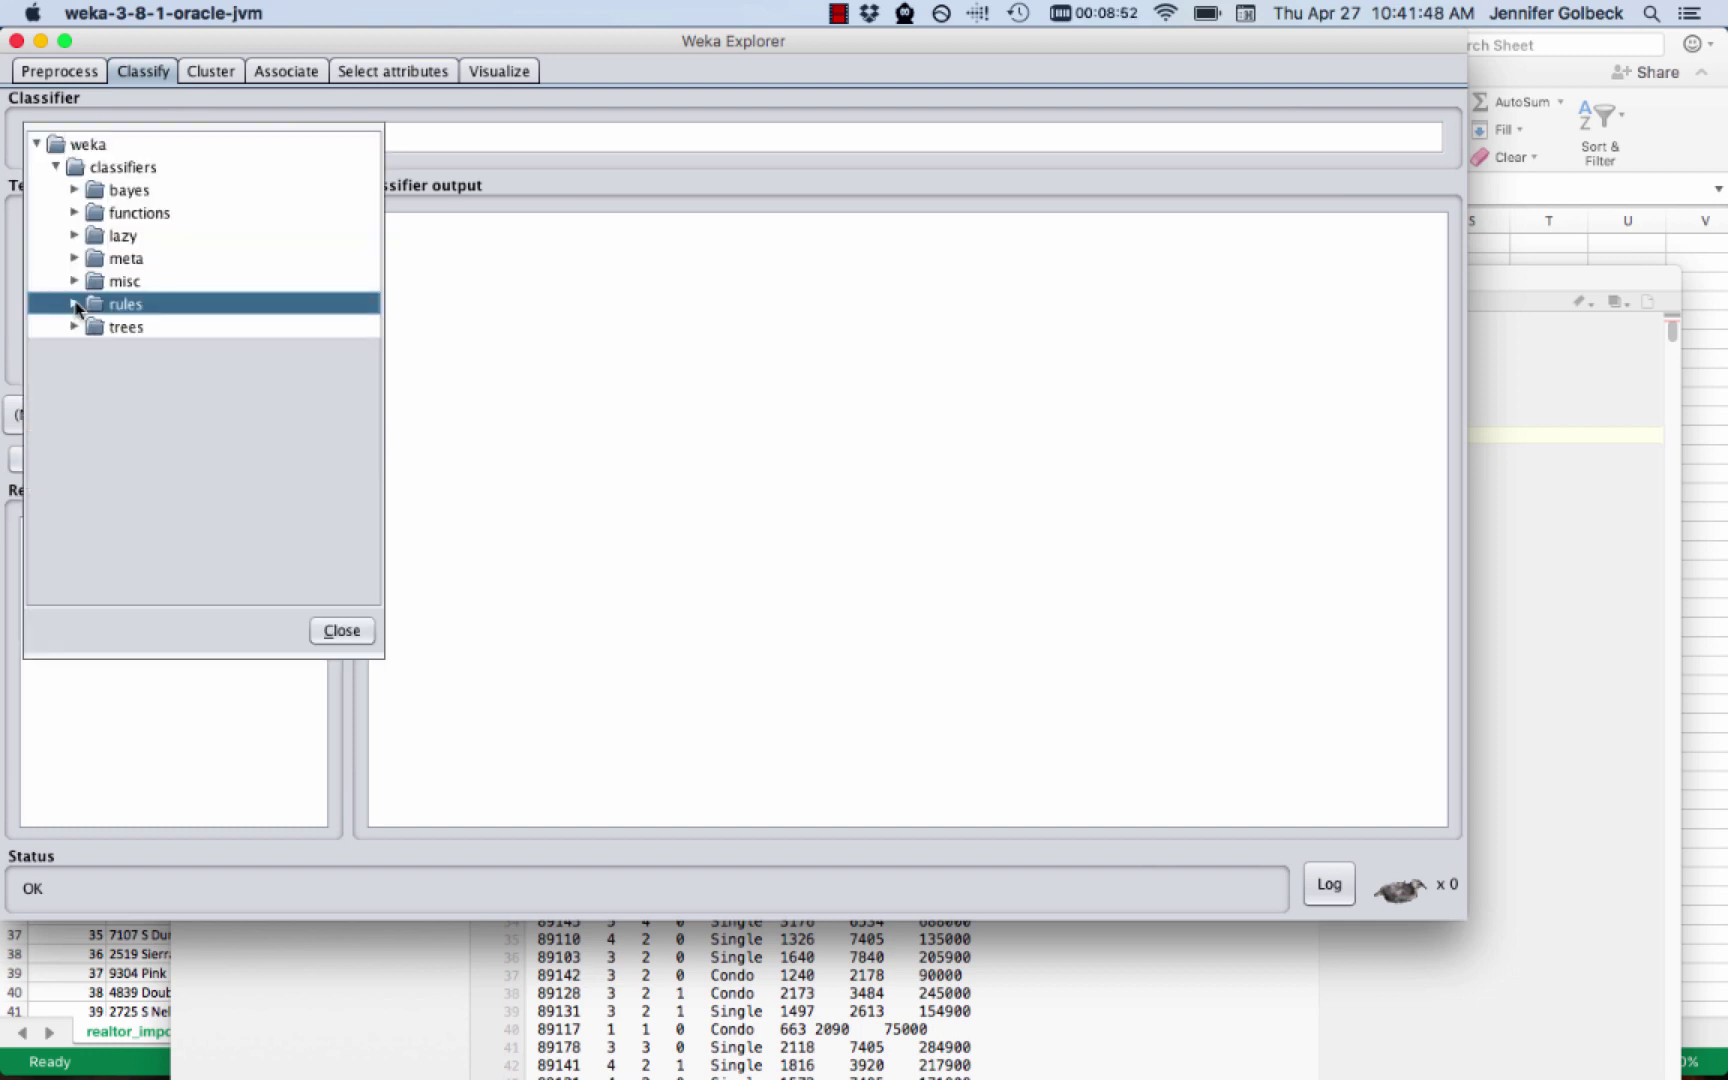
click(75, 213)
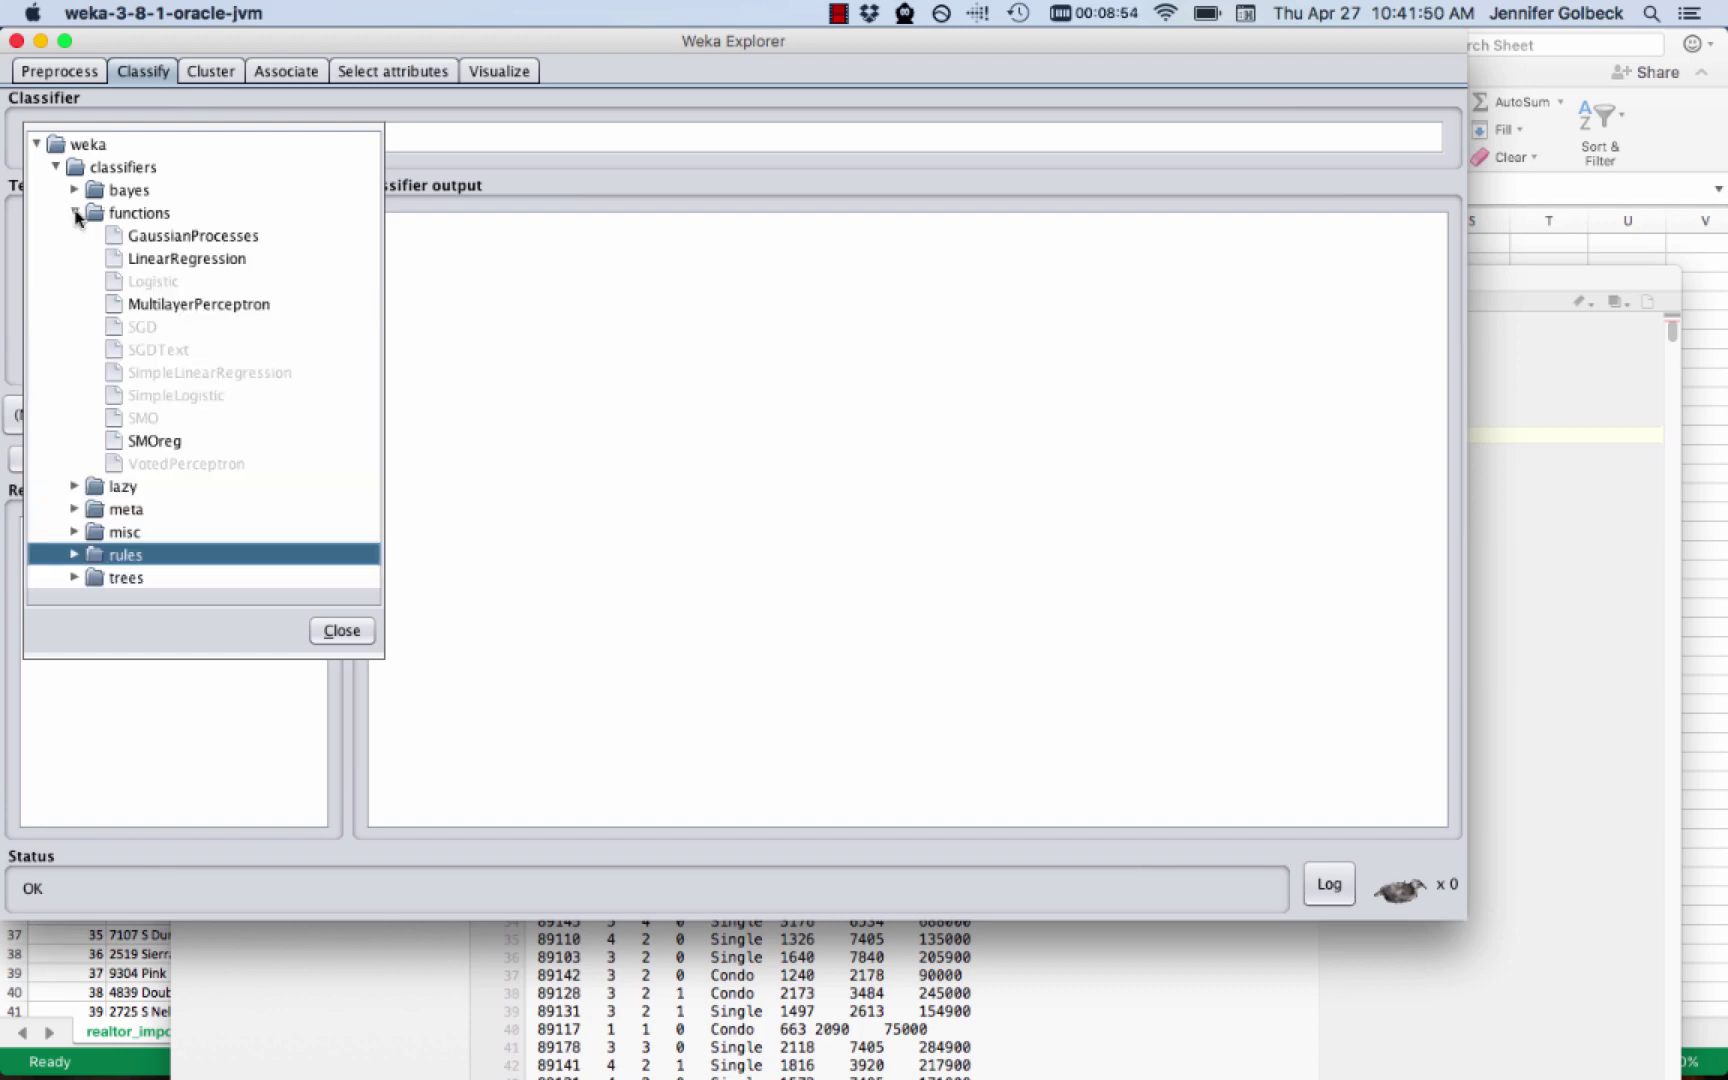
click(153, 260)
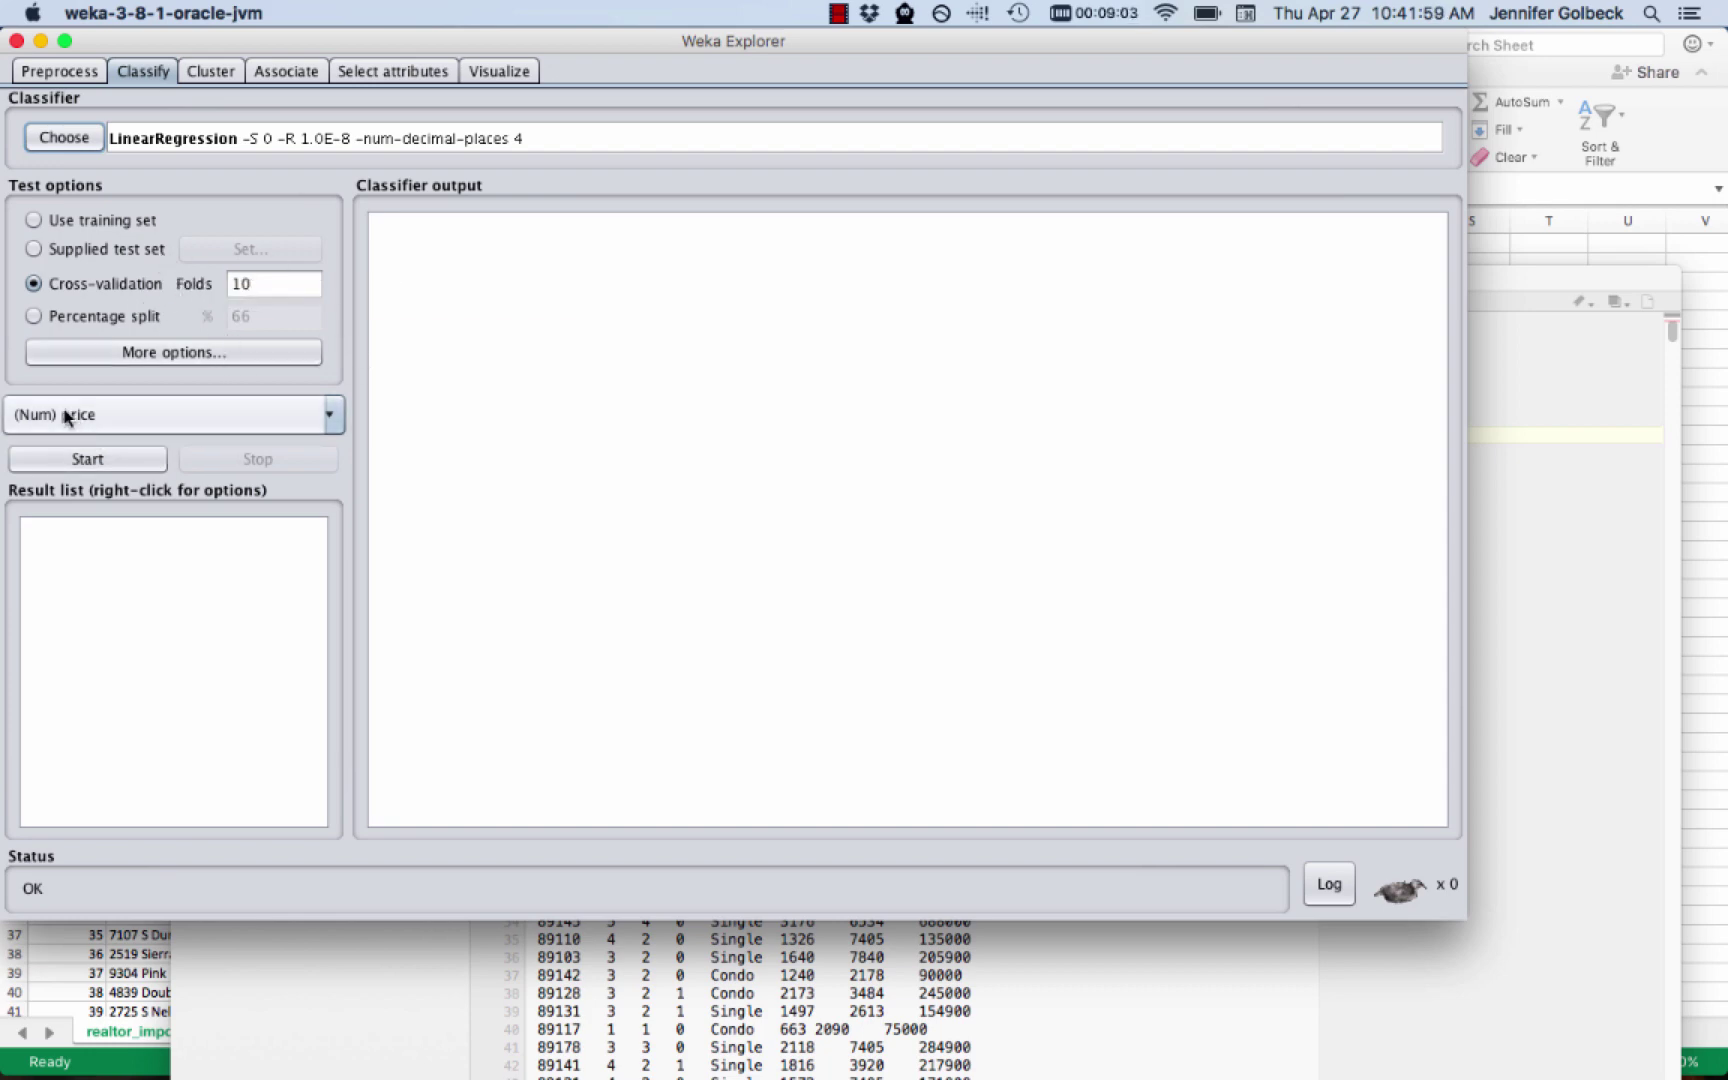
click(105, 460)
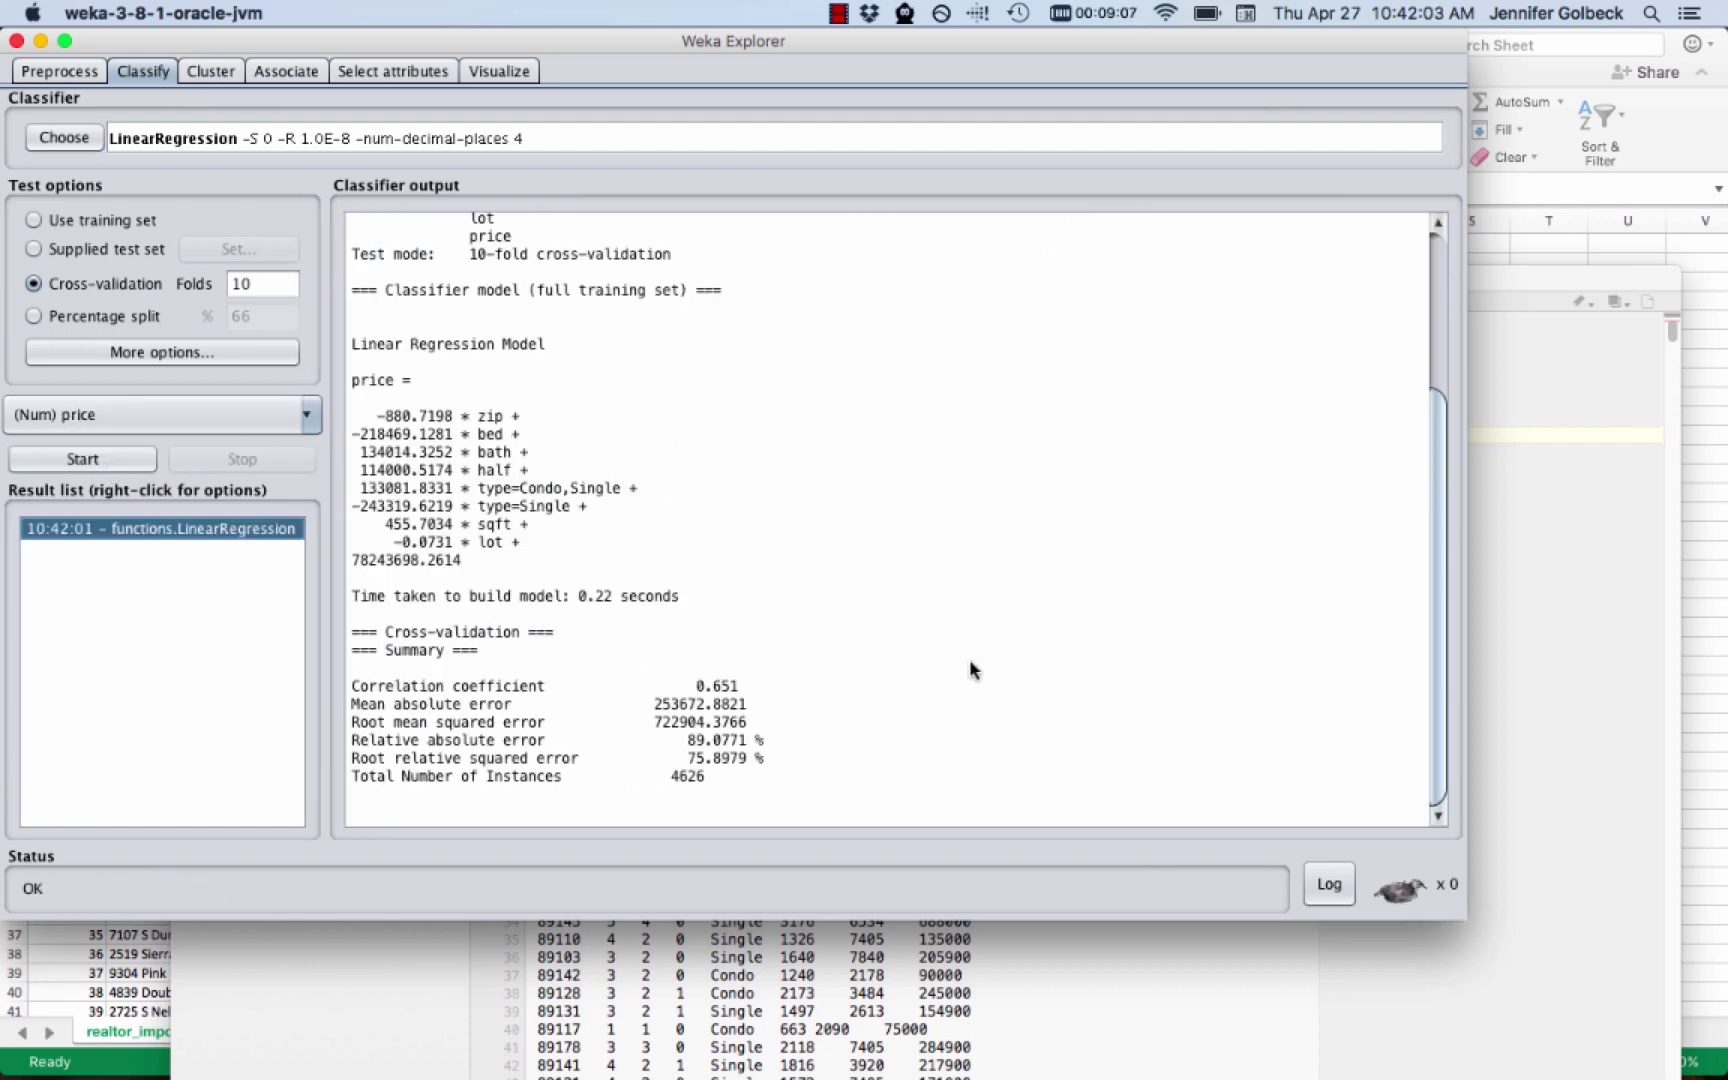
Examine the classifier output: the run information, the linear regression formula for price, and its type=Condo,Single term
scroll(970, 662, up, 5)
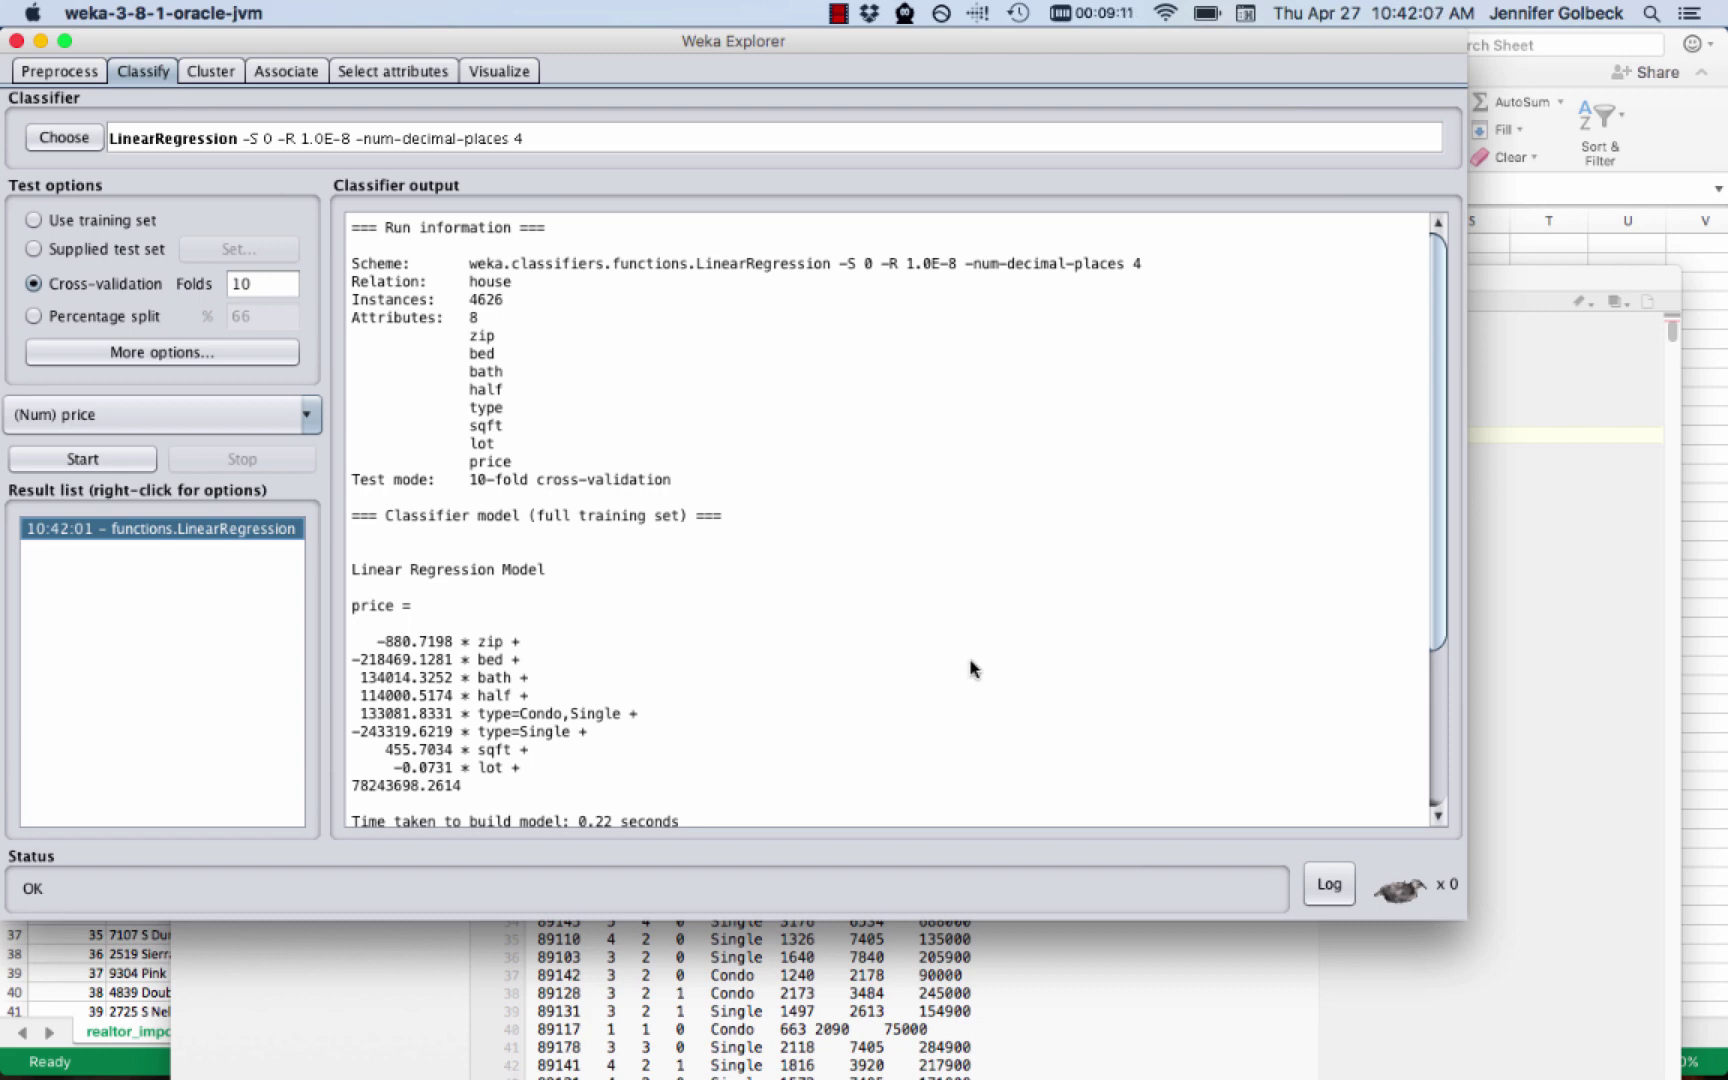
scroll(970, 668, down, 5)
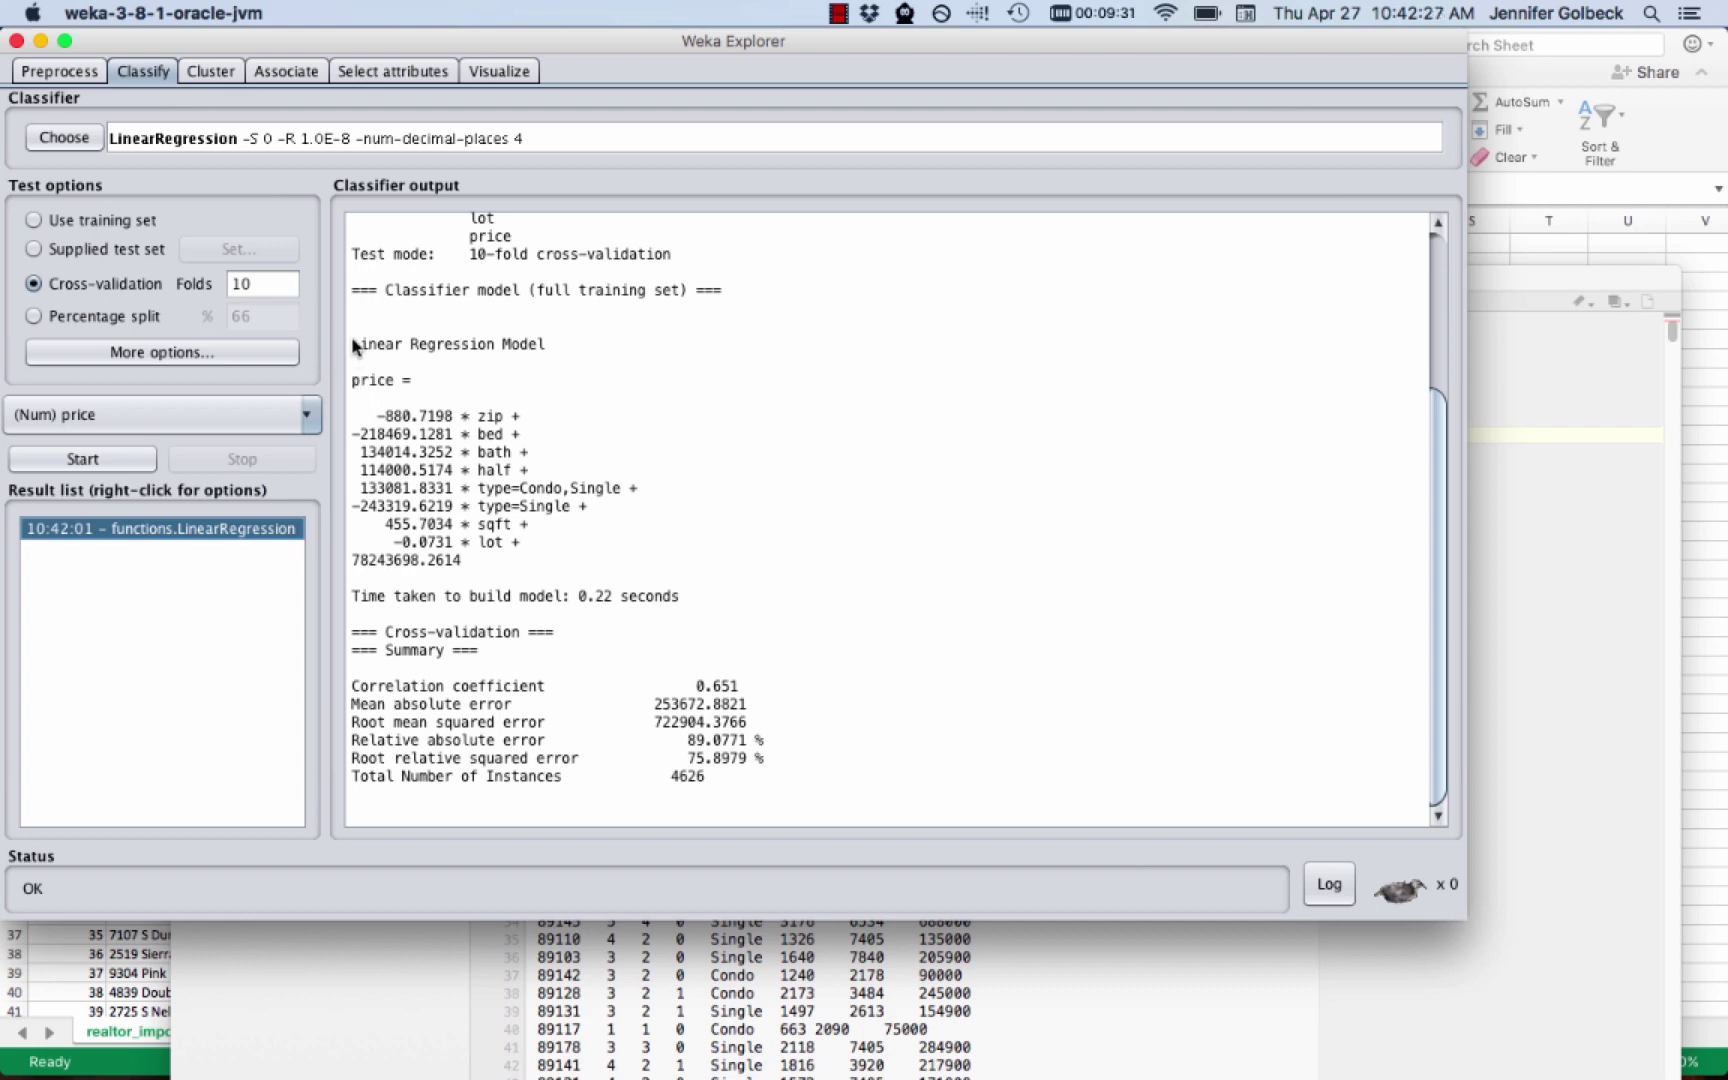
drag(352, 344, 532, 566)
click(532, 566)
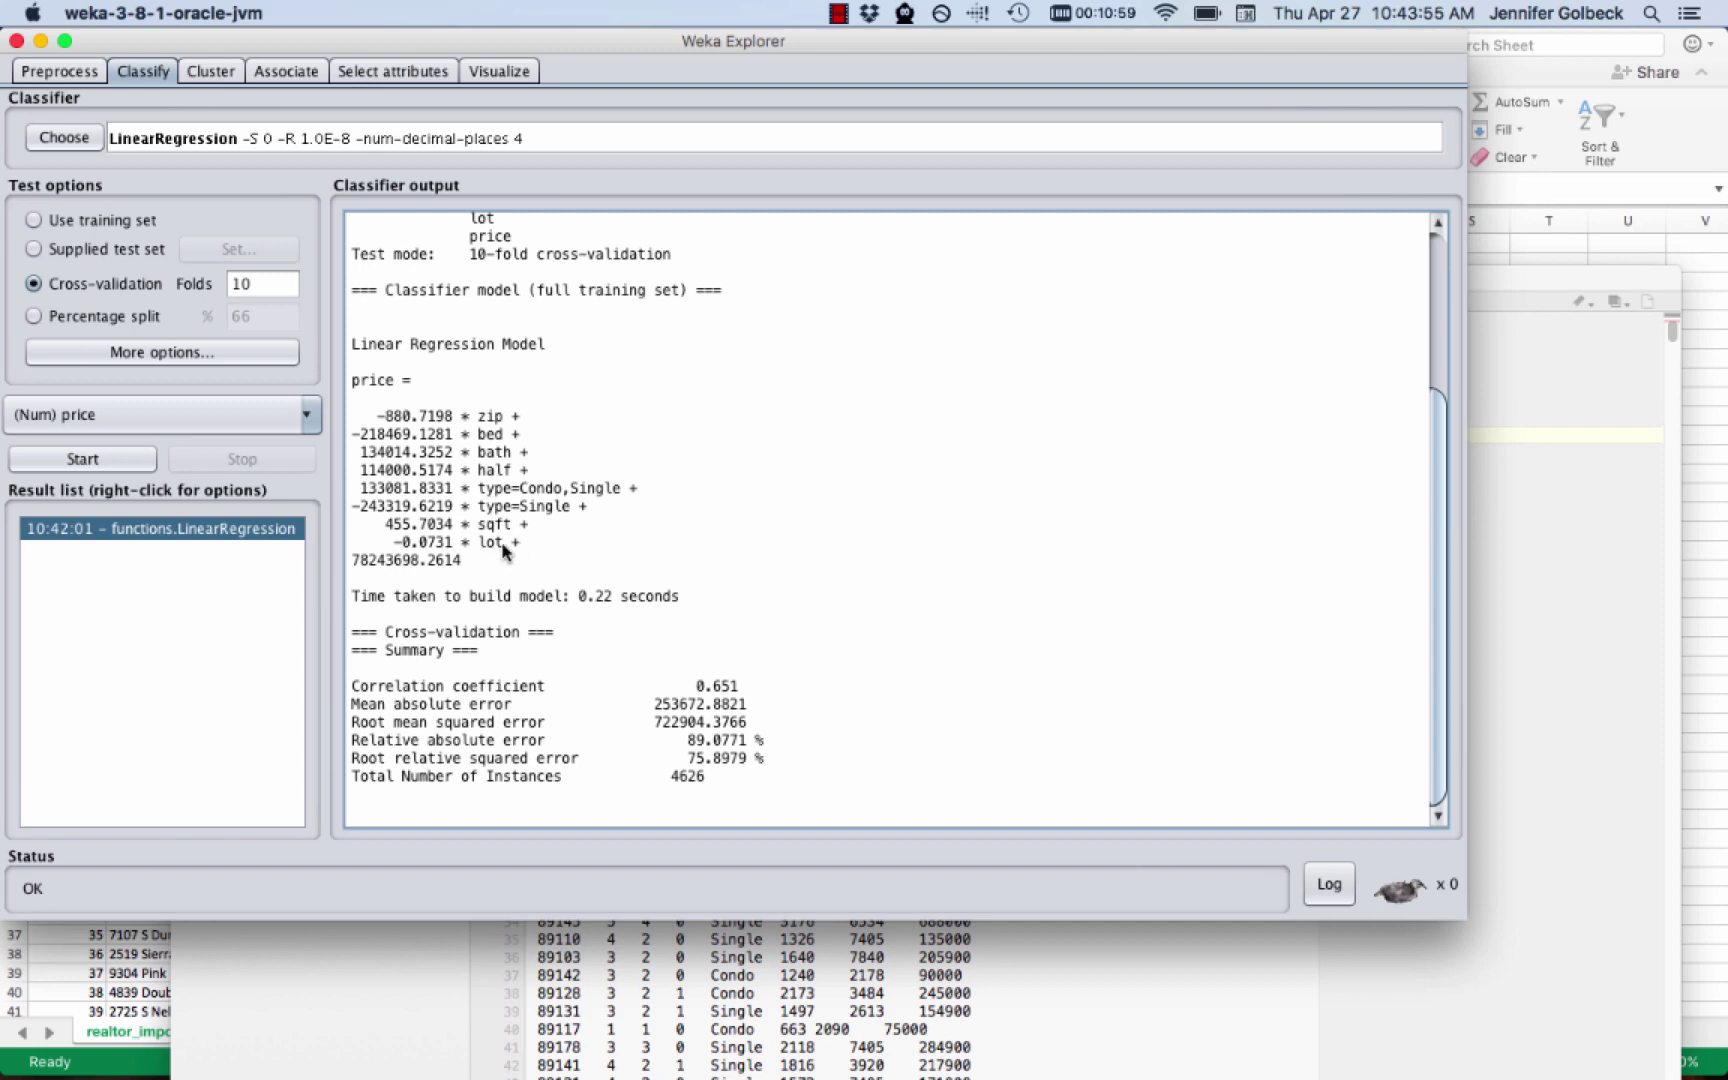
drag(478, 490, 620, 494)
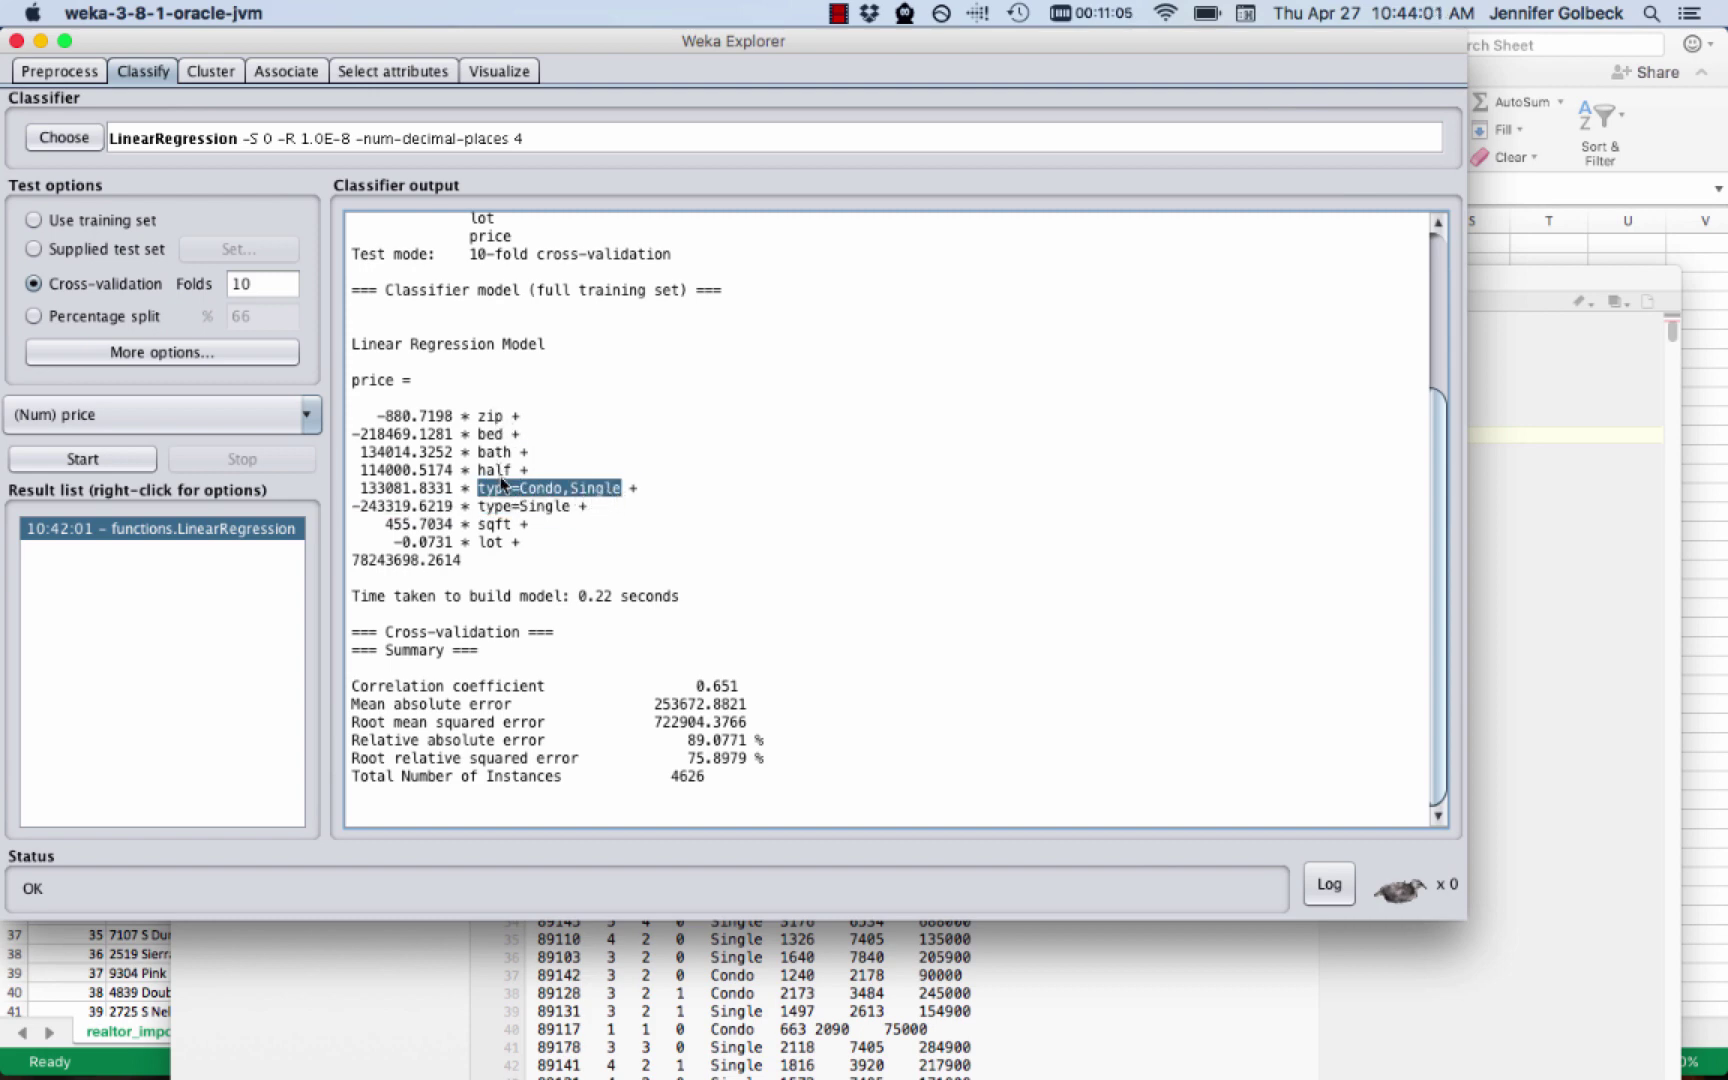
Examine the type=Single term in the linear regression formula for price
click(562, 494)
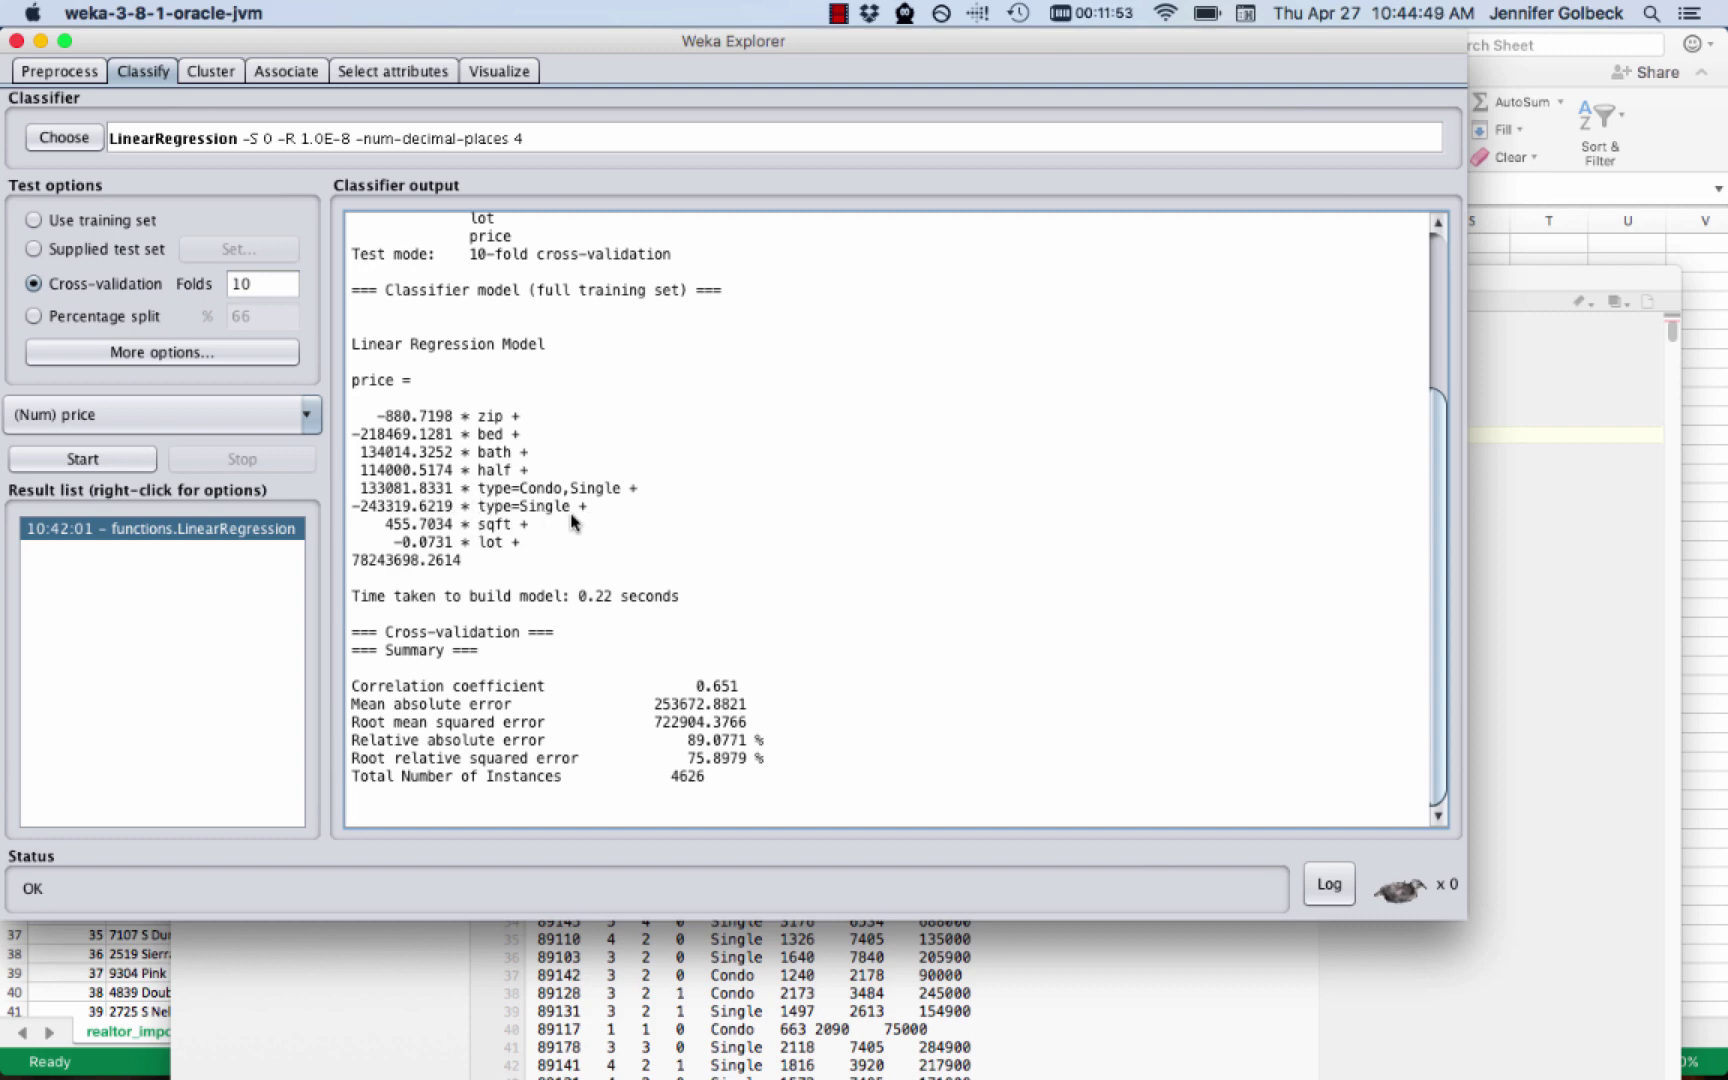
drag(478, 507, 568, 513)
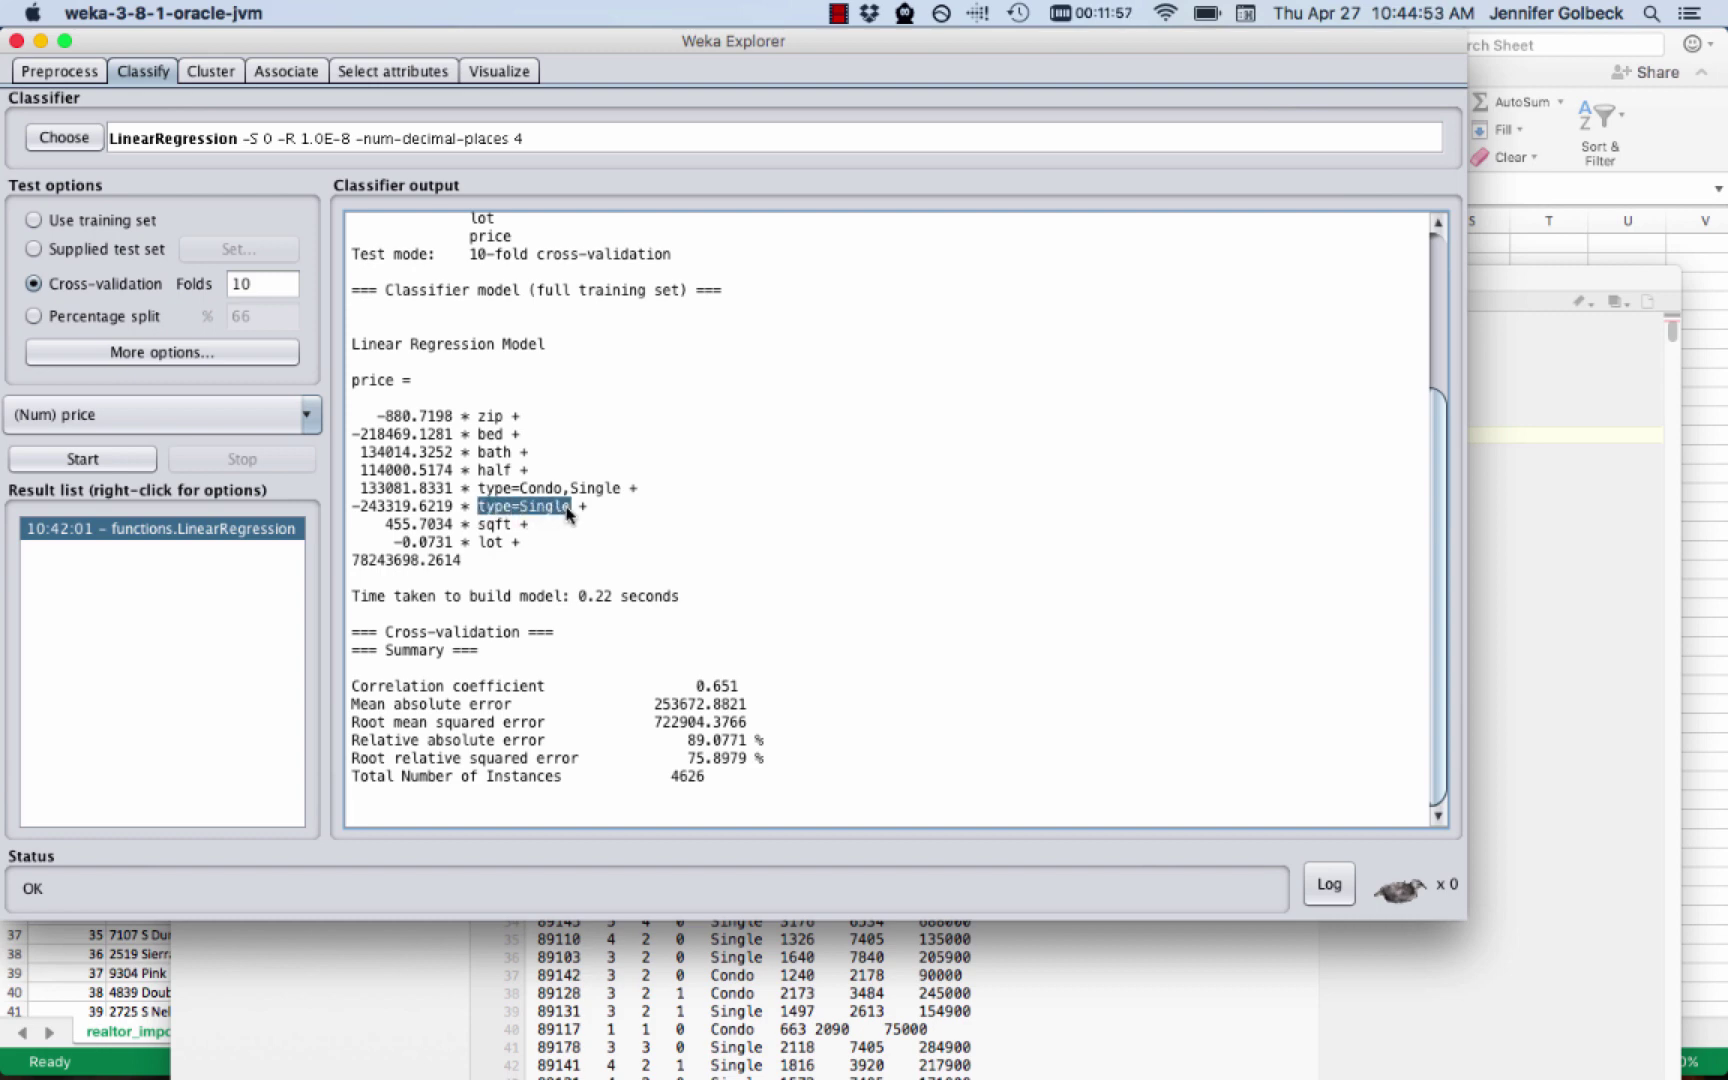
click(588, 517)
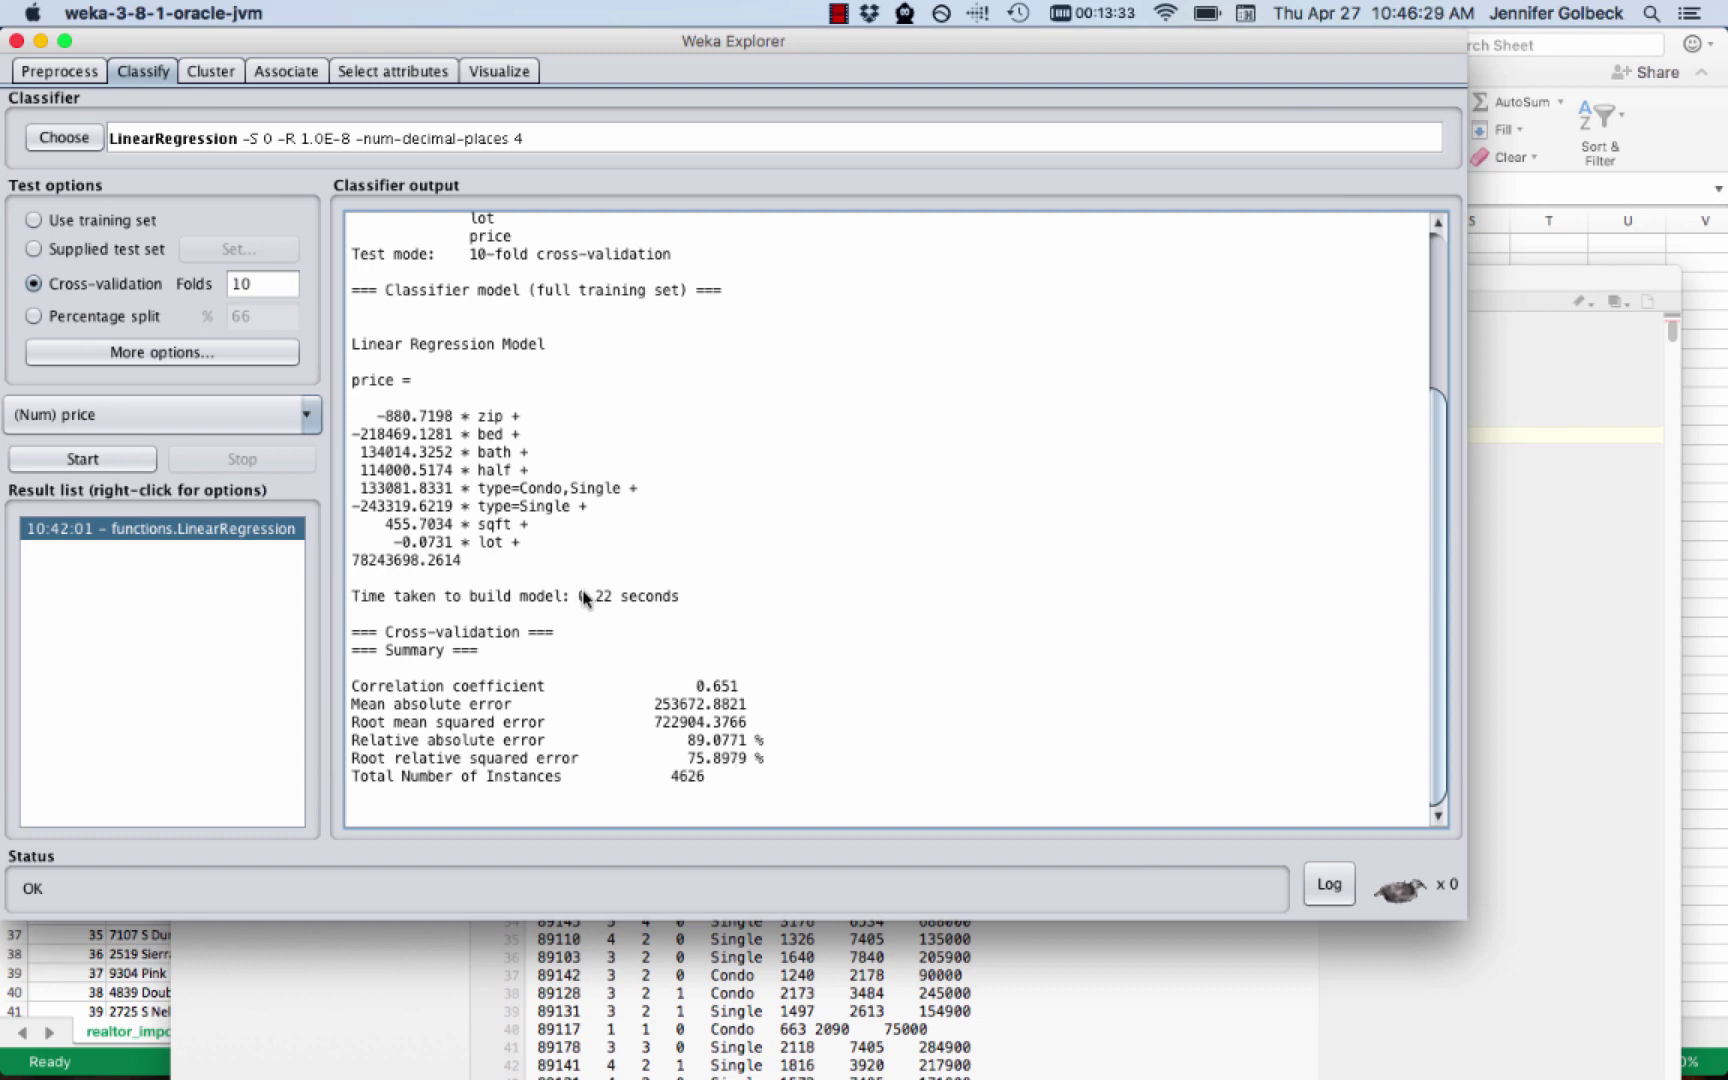
Switch to the Excel workbook, inspect the list of distinct Zip values with a temporary filter, and remove the filter
click(812, 985)
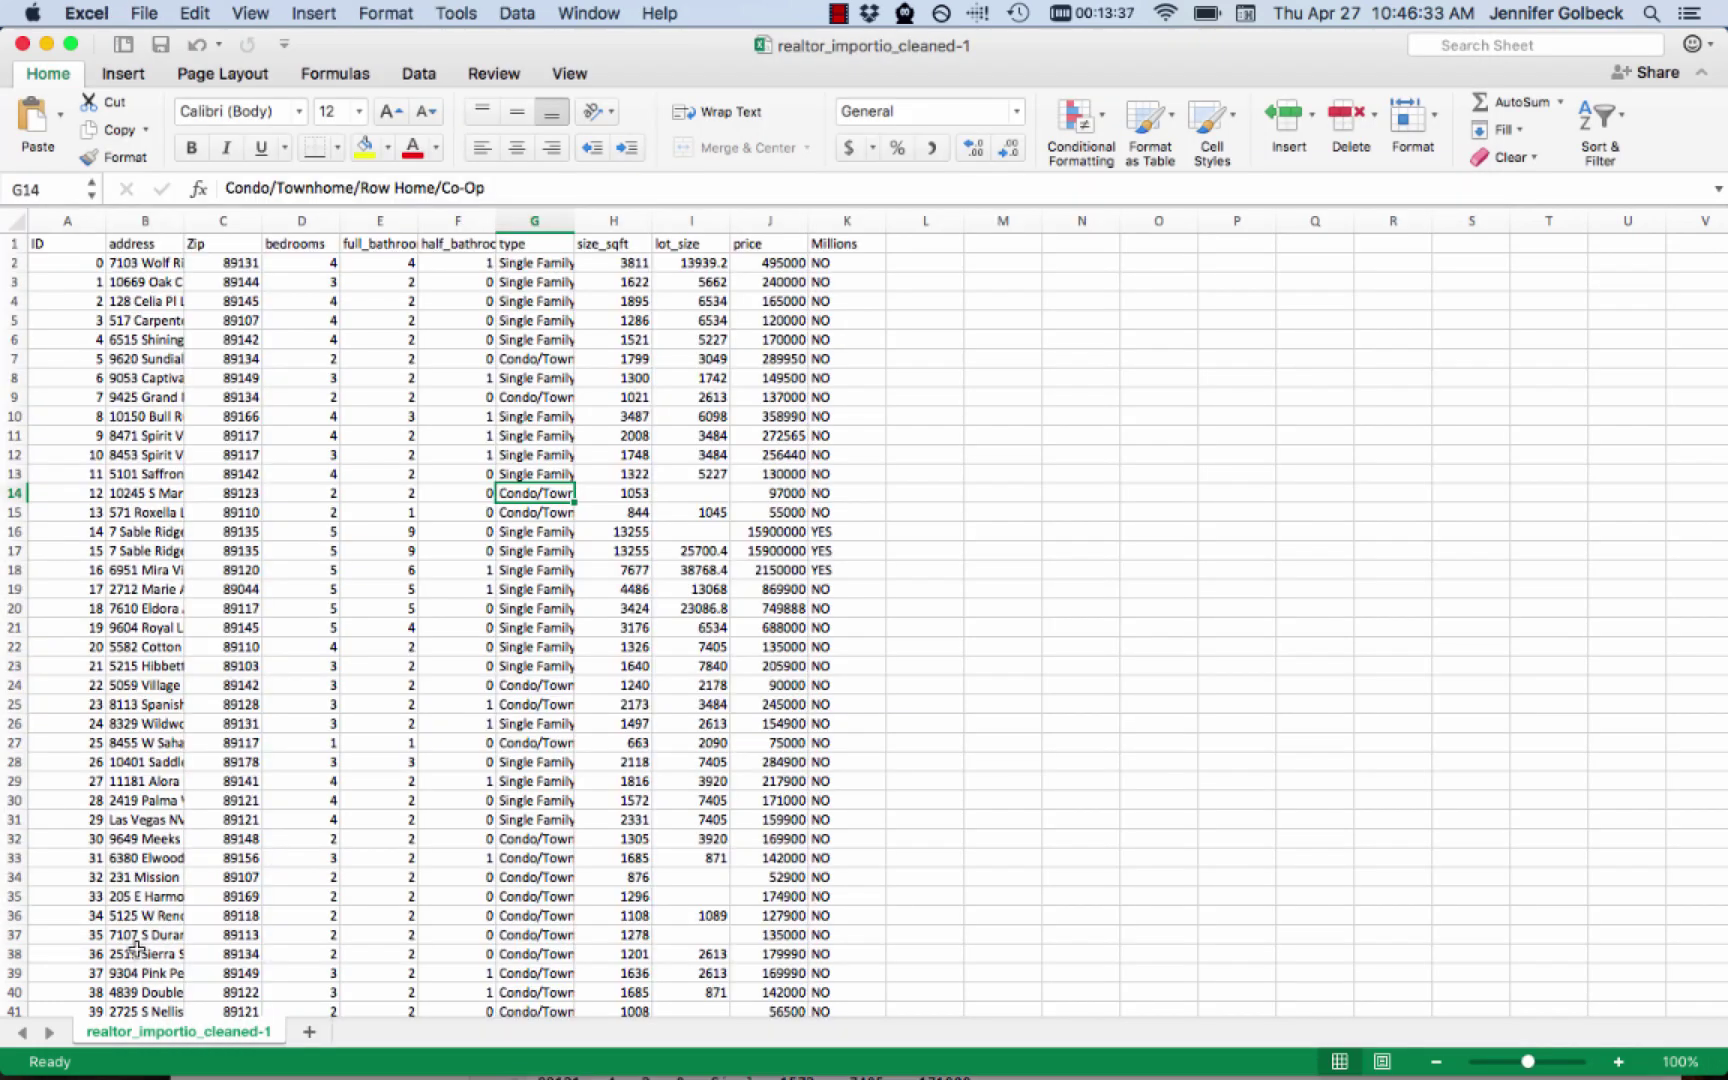
click(140, 955)
click(221, 262)
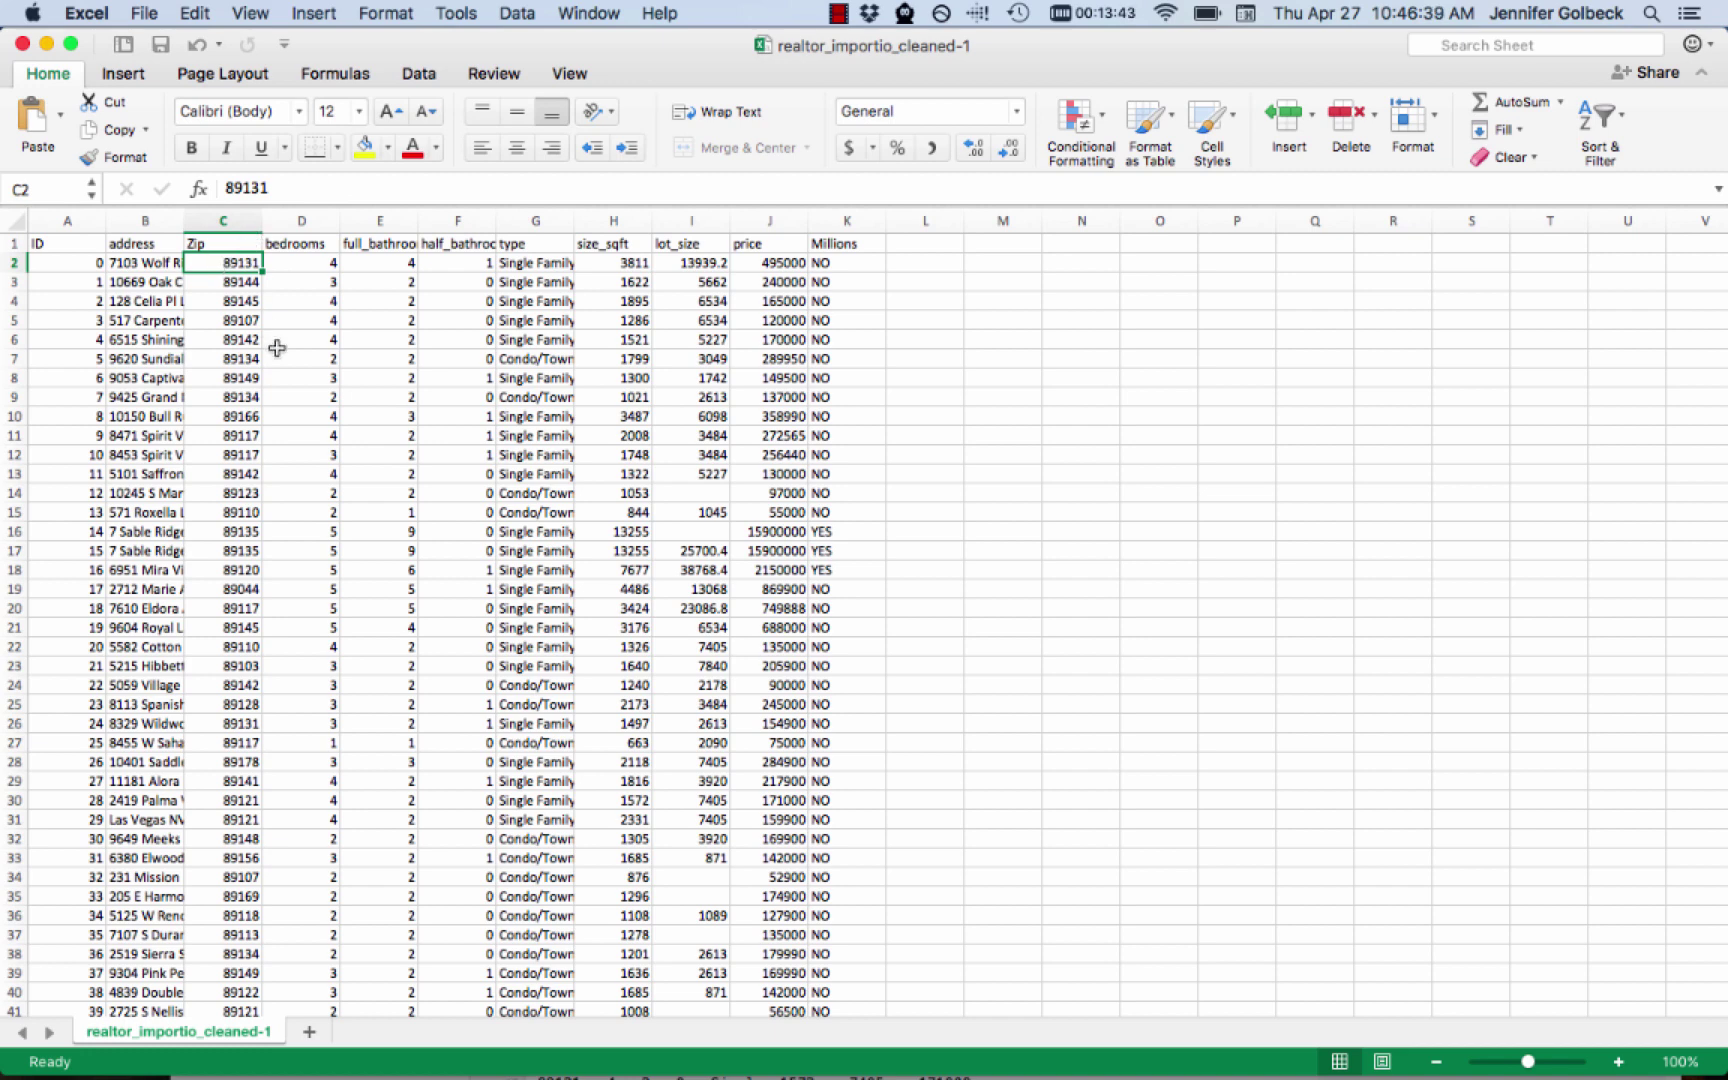
key(super+shift+f)
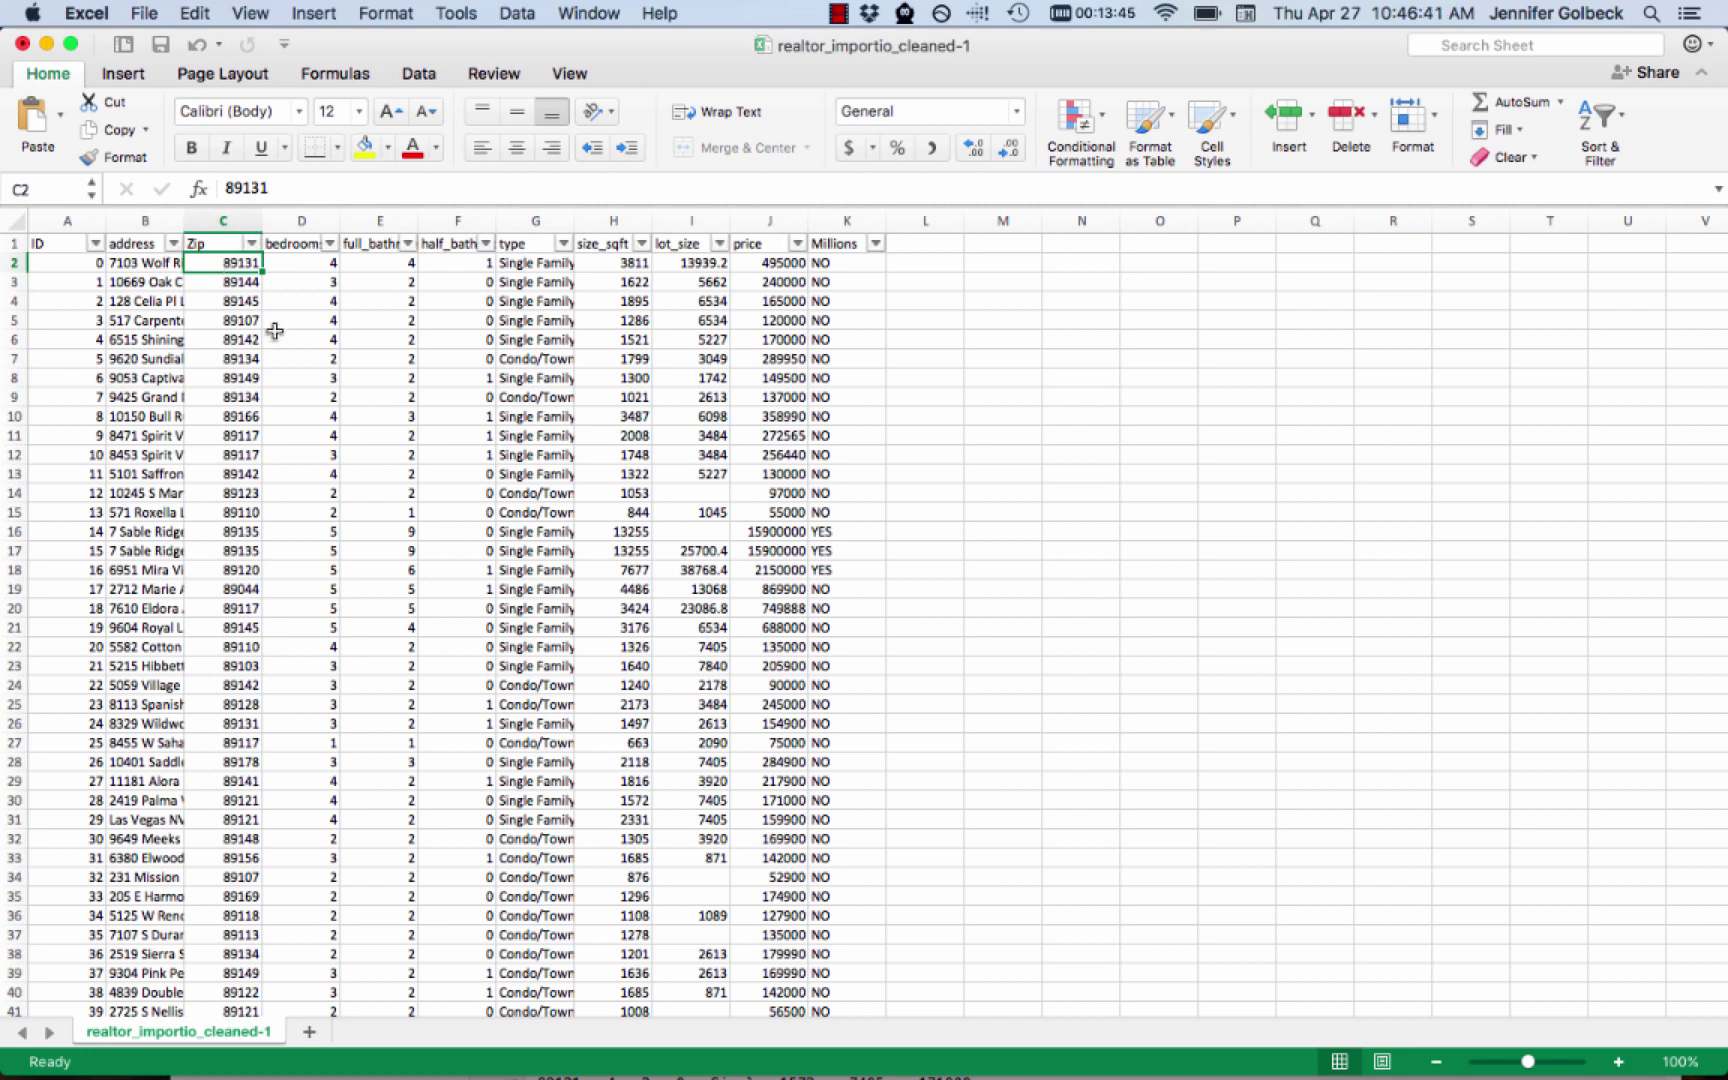
click(251, 243)
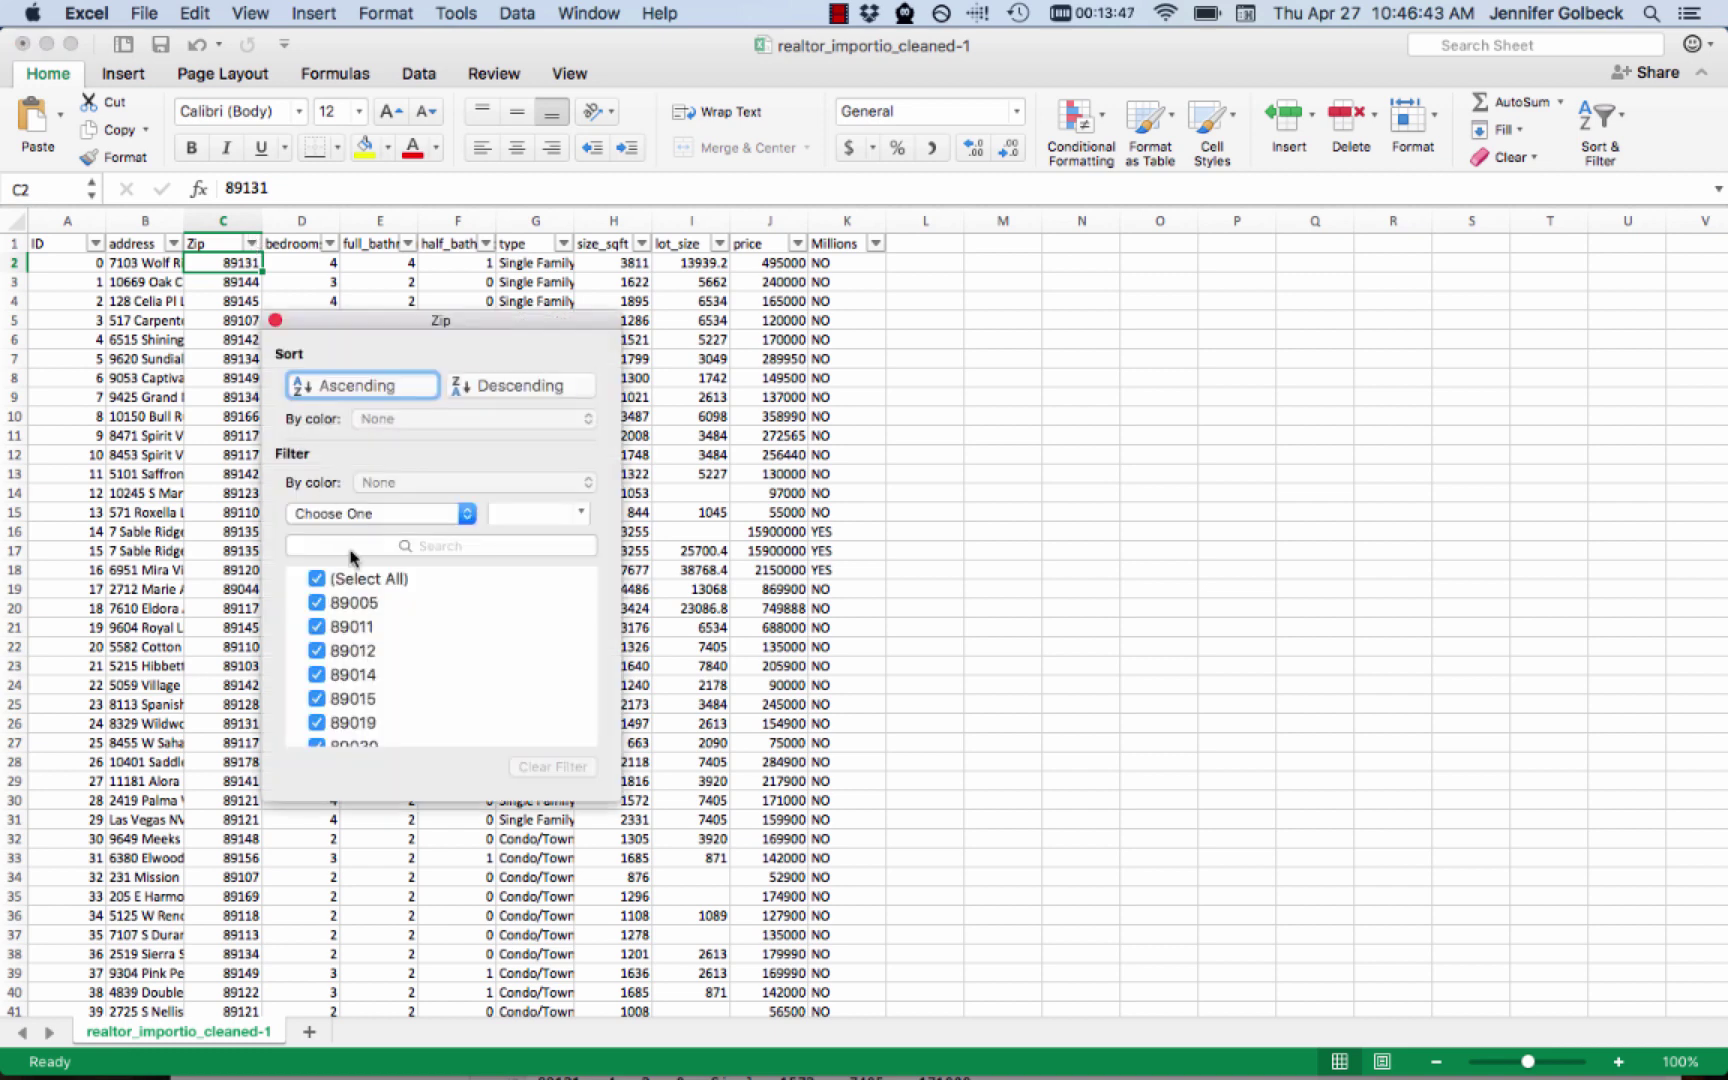
scroll(365, 615, down, 10)
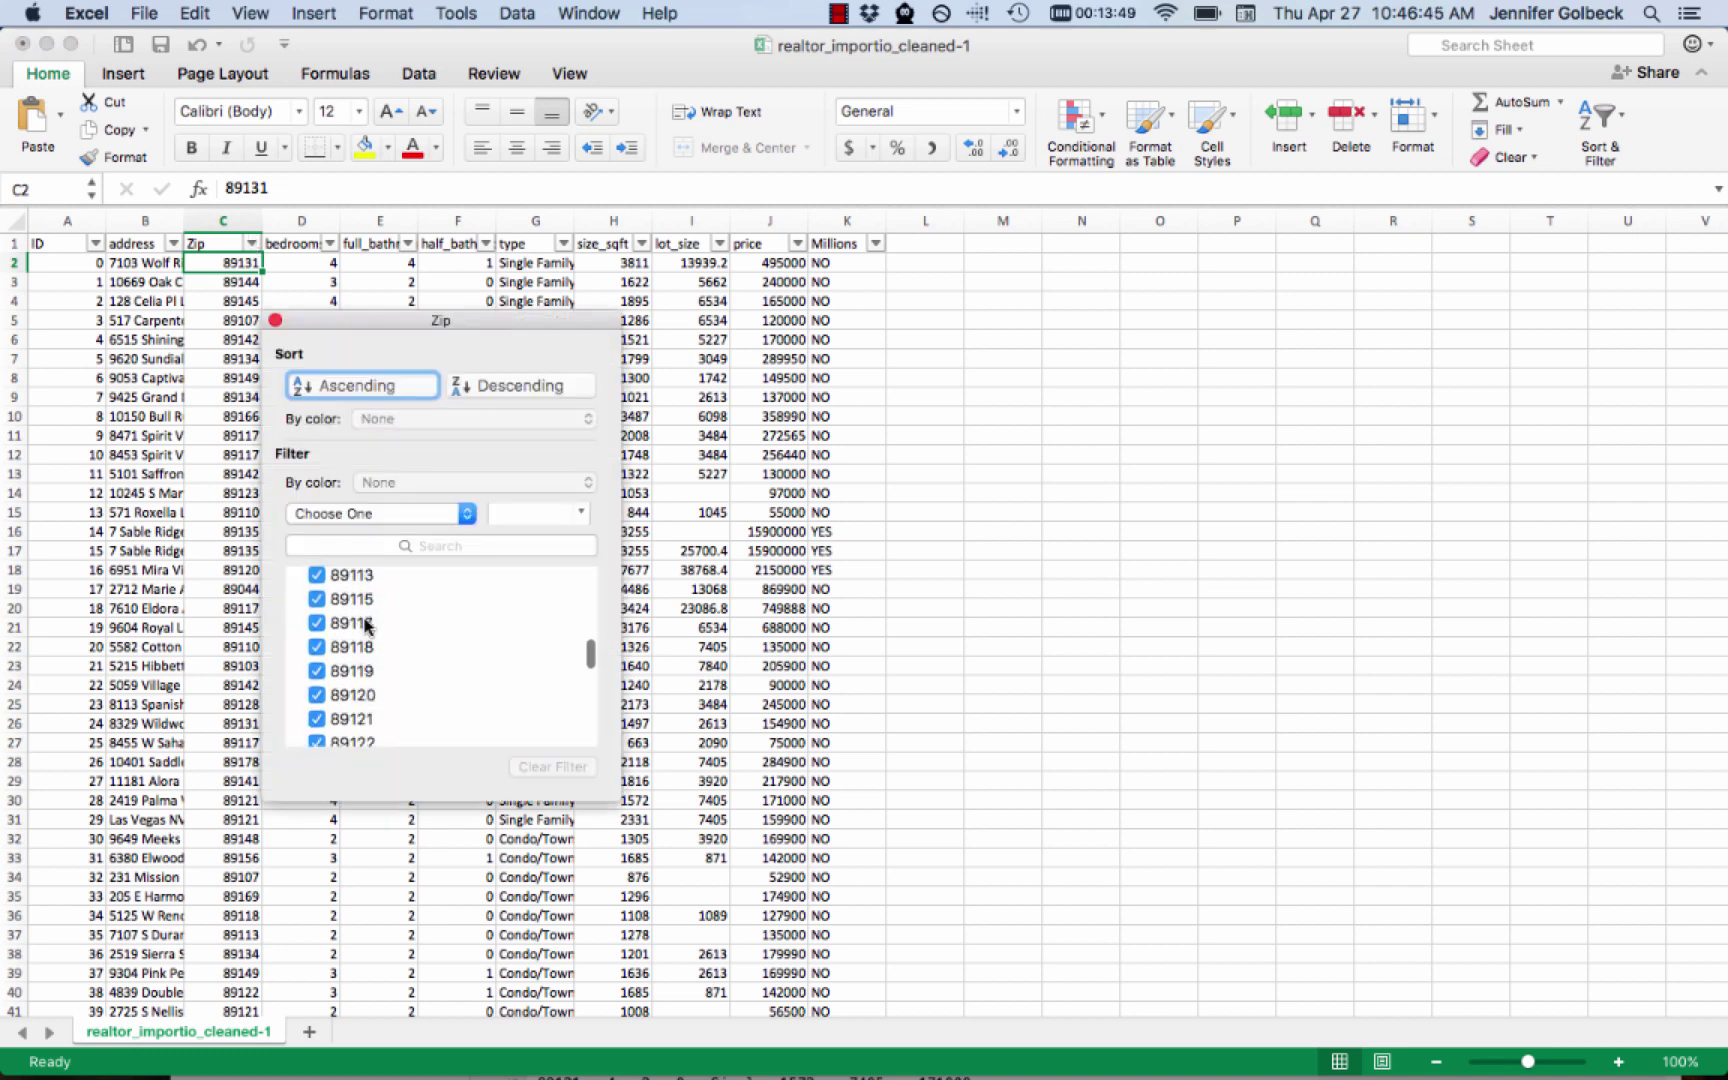
scroll(365, 625, down, 10)
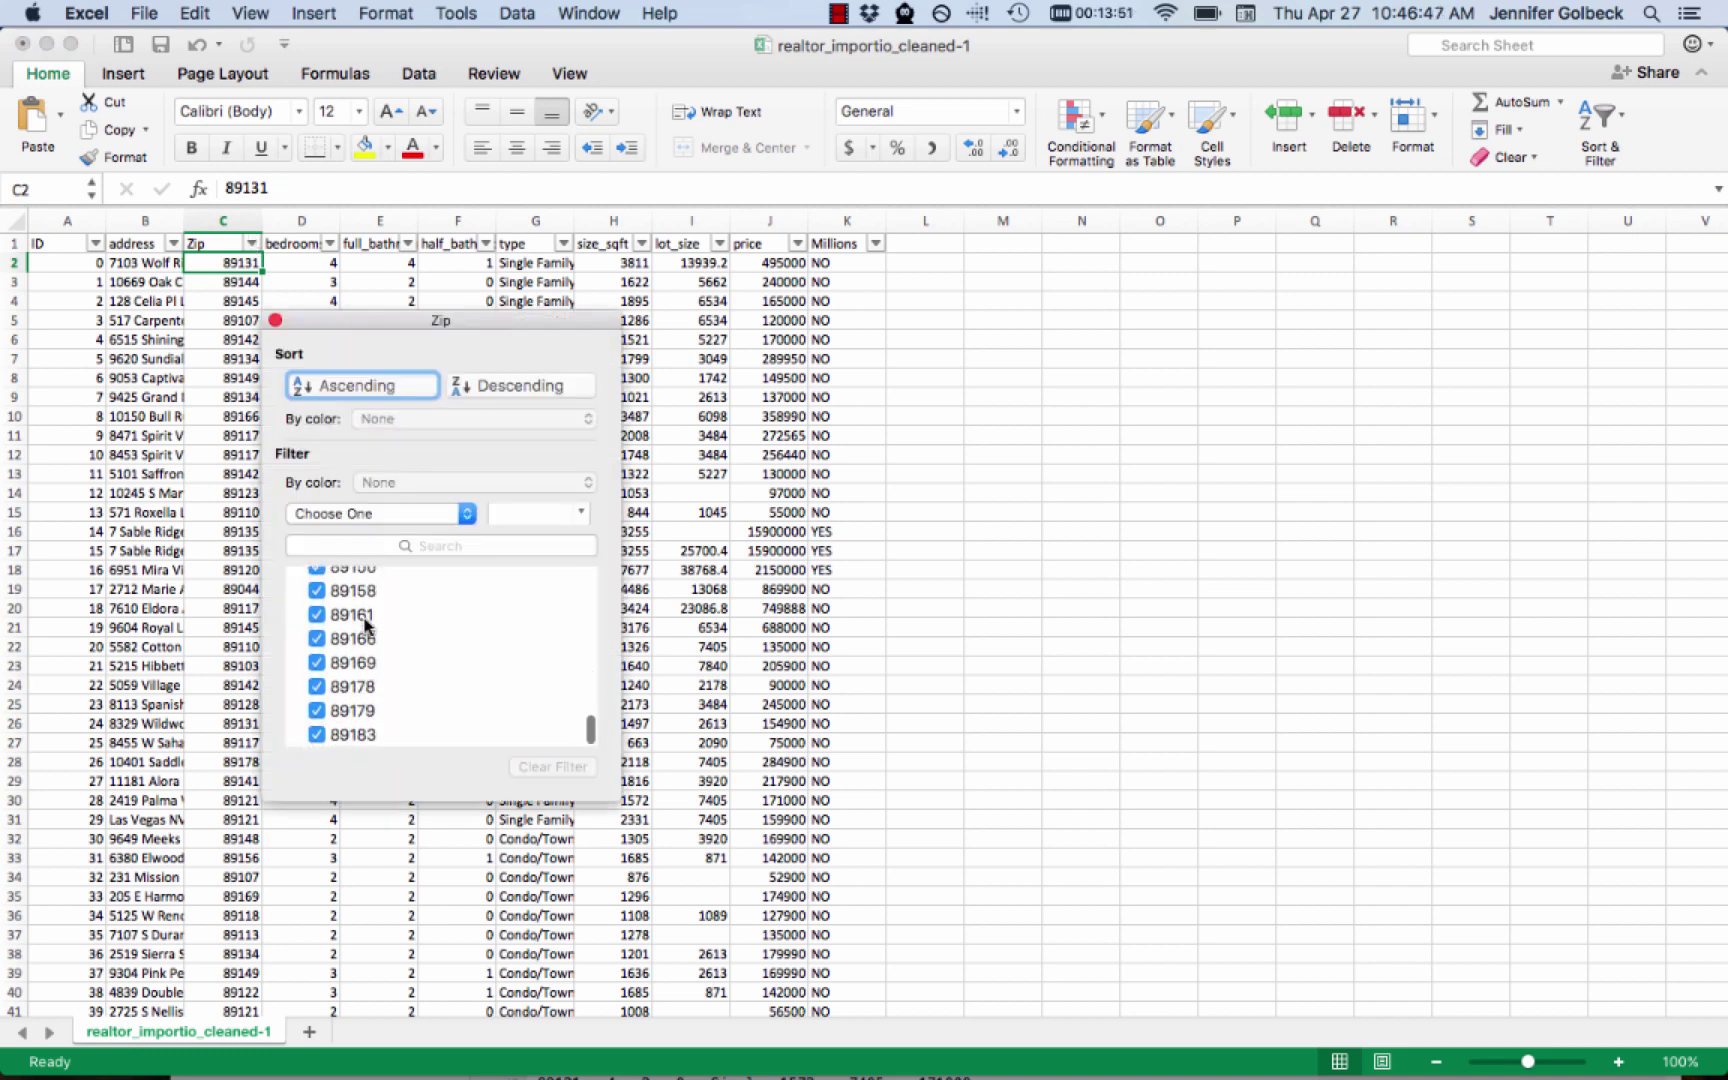
click(276, 321)
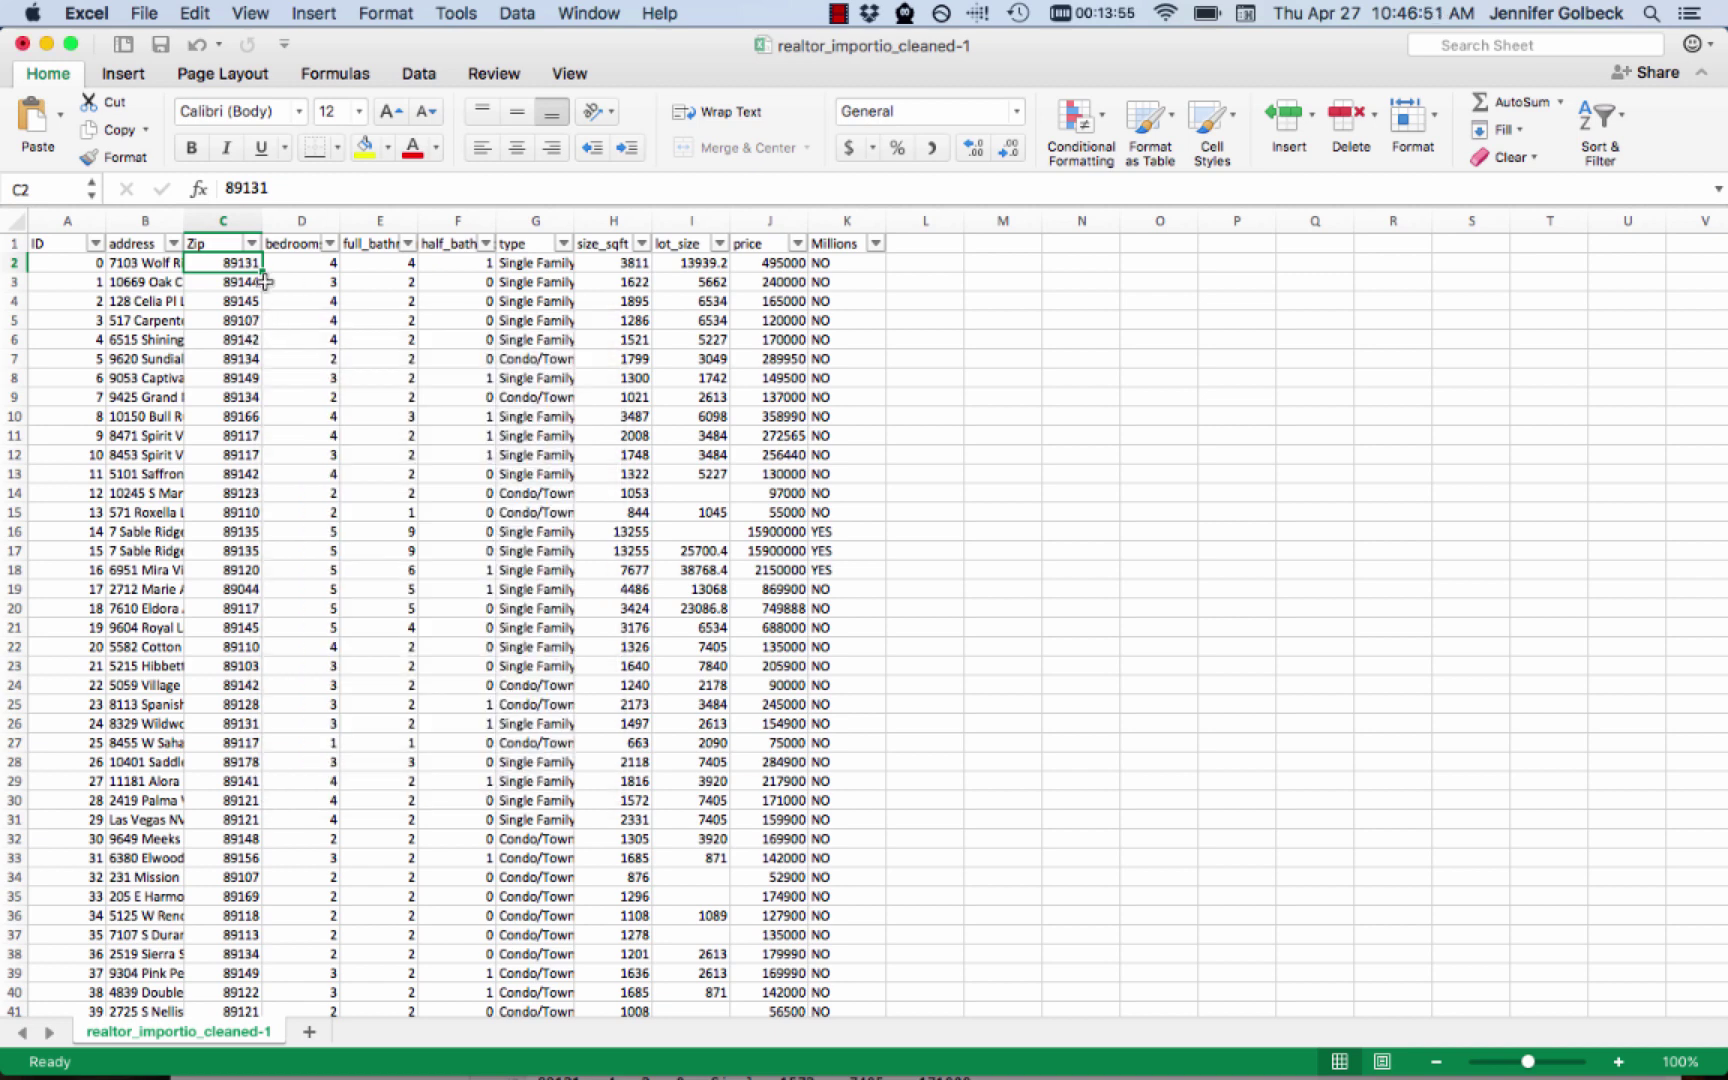
key(super+shift+f)
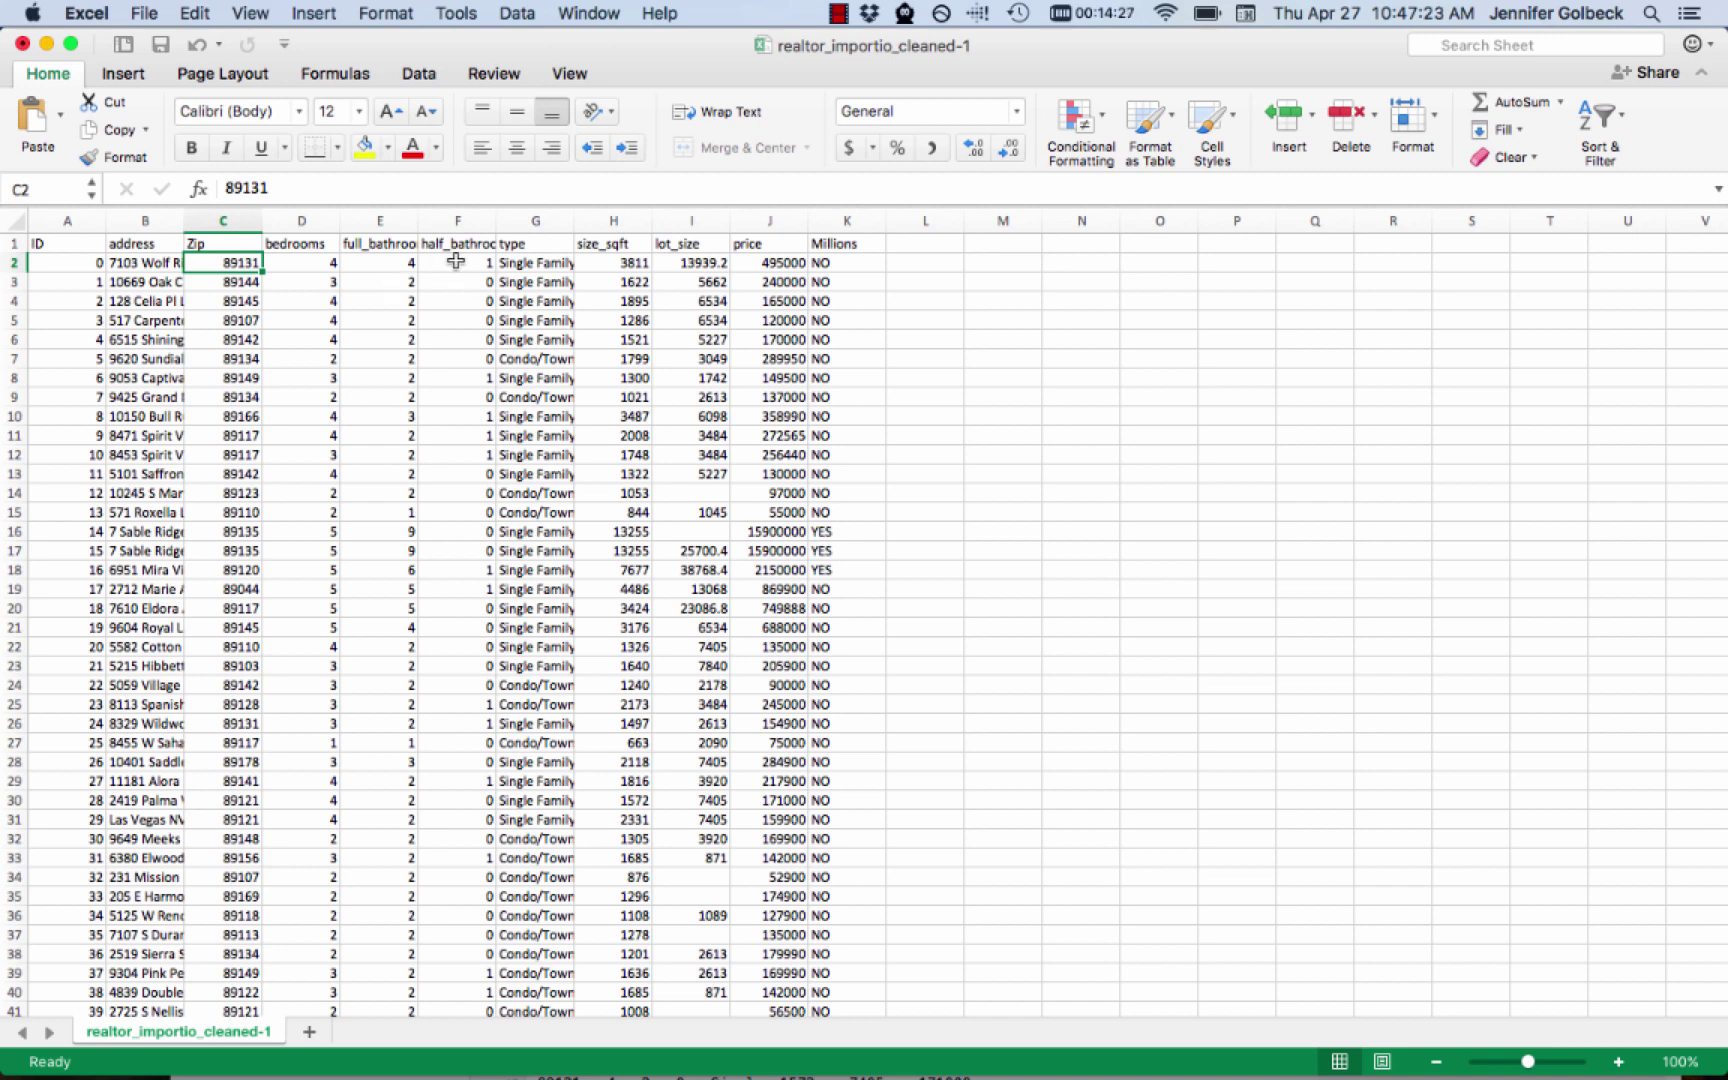
Move the full_bathrooms and half_bathrooms columns in front of the bedrooms column
drag(391, 208, 450, 209)
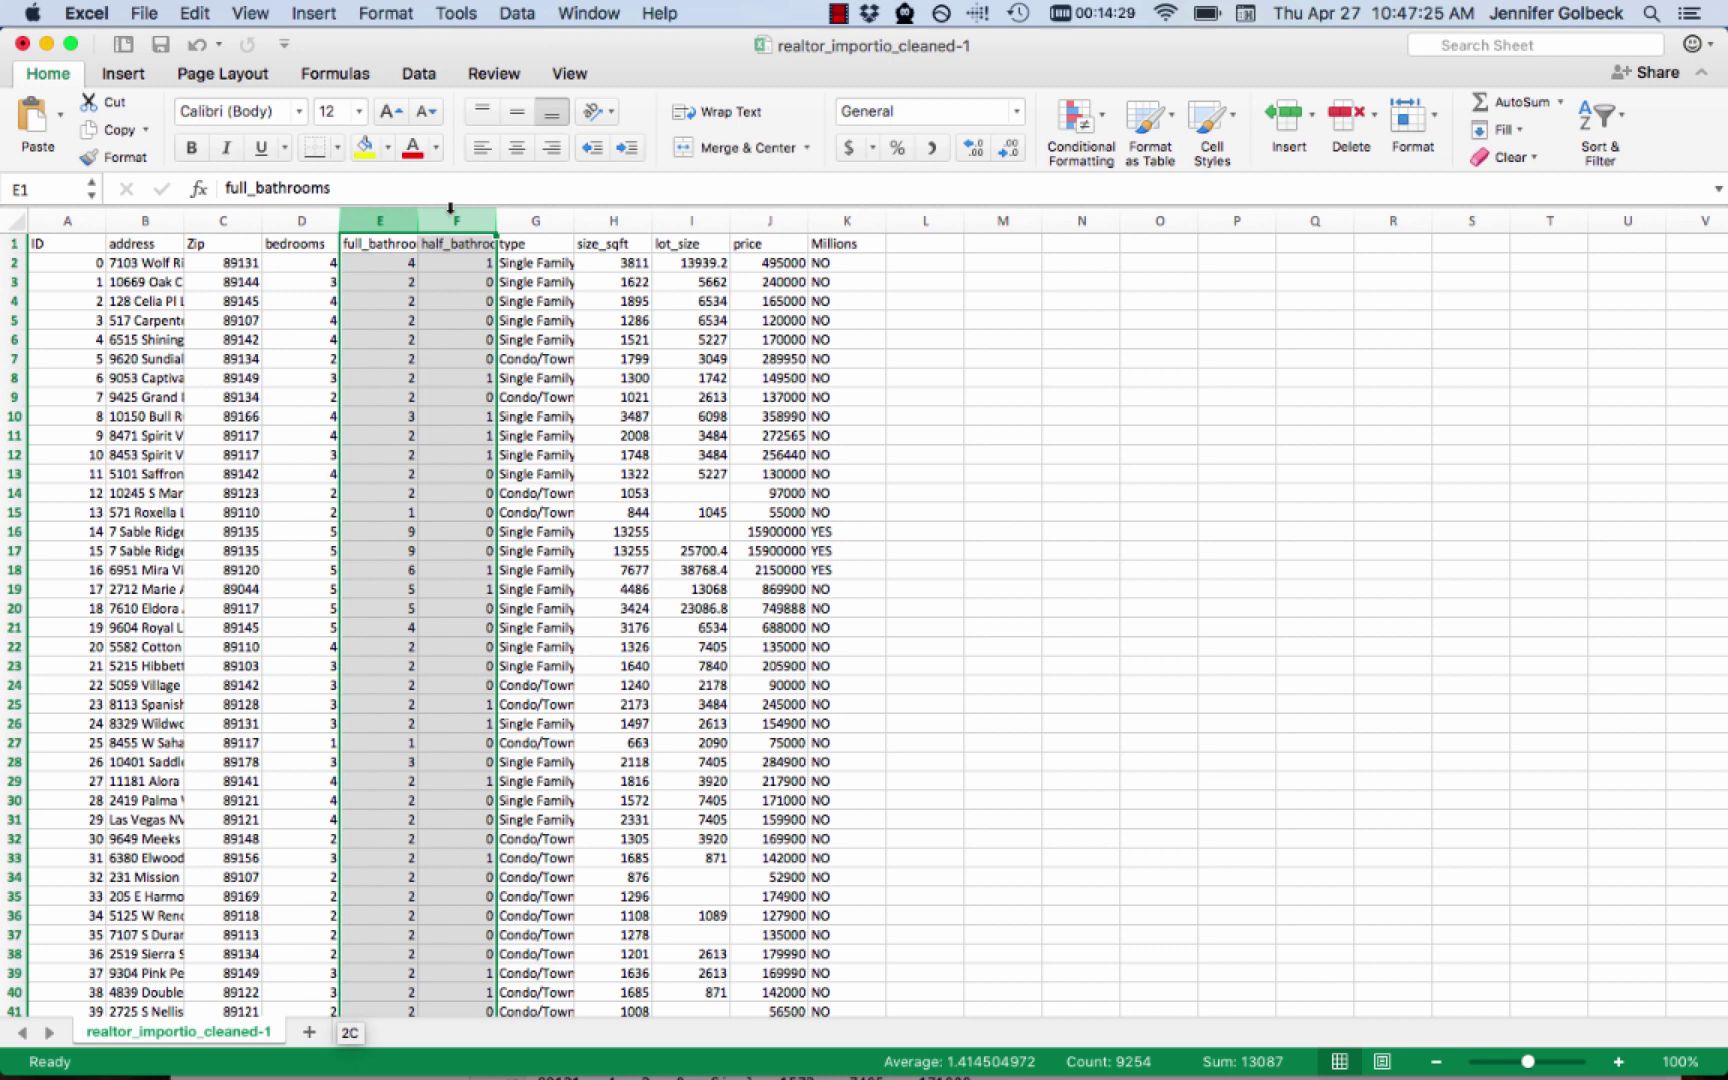
key(super+x)
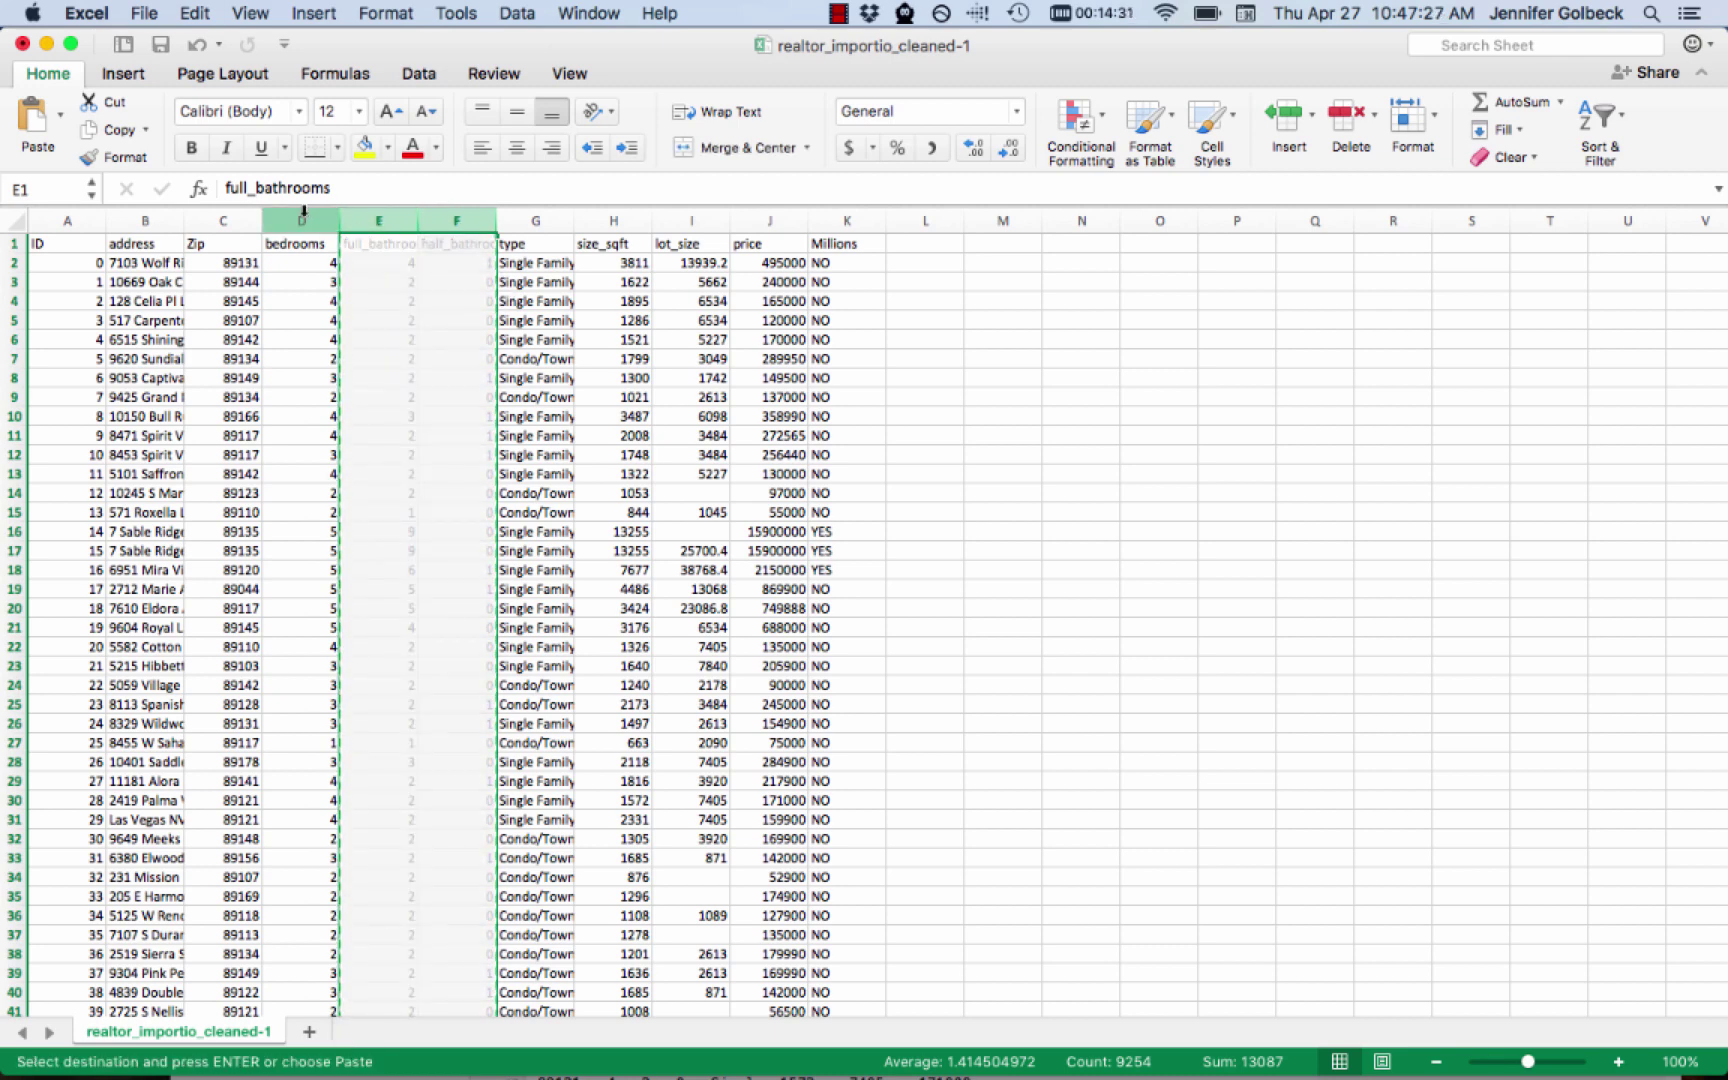
click(302, 219)
click(300, 13)
click(305, 41)
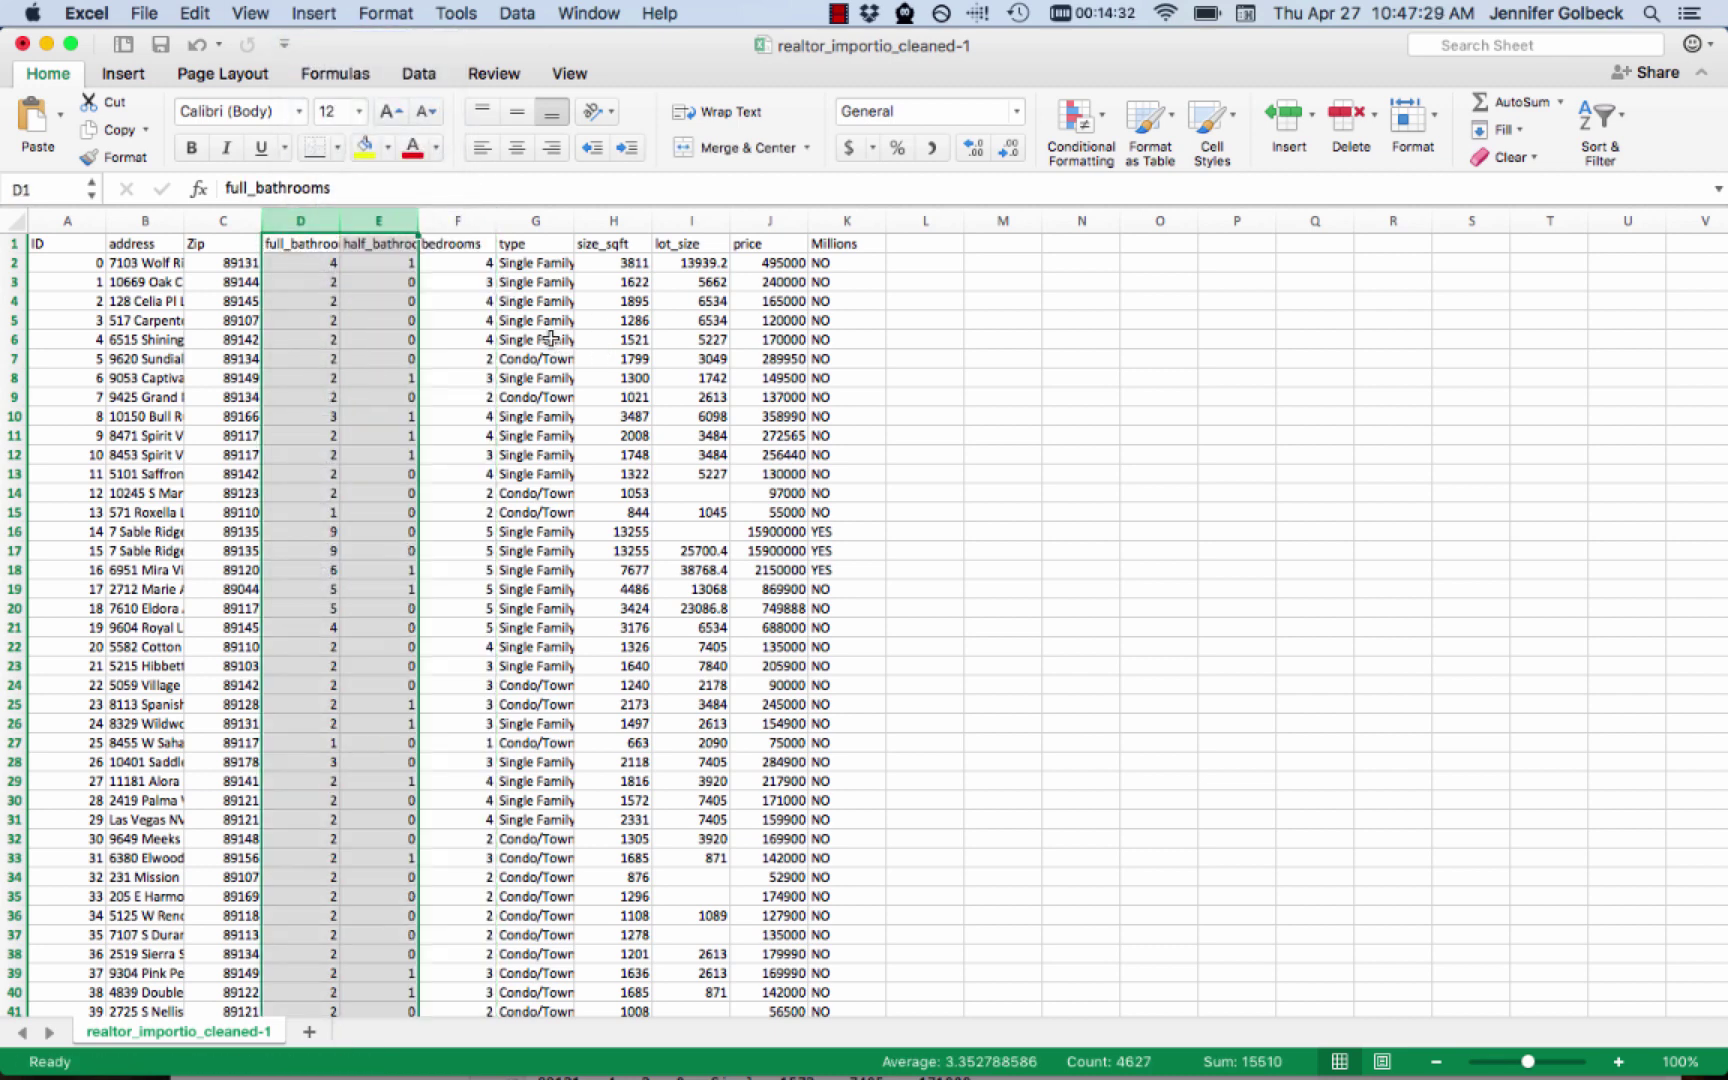
click(480, 300)
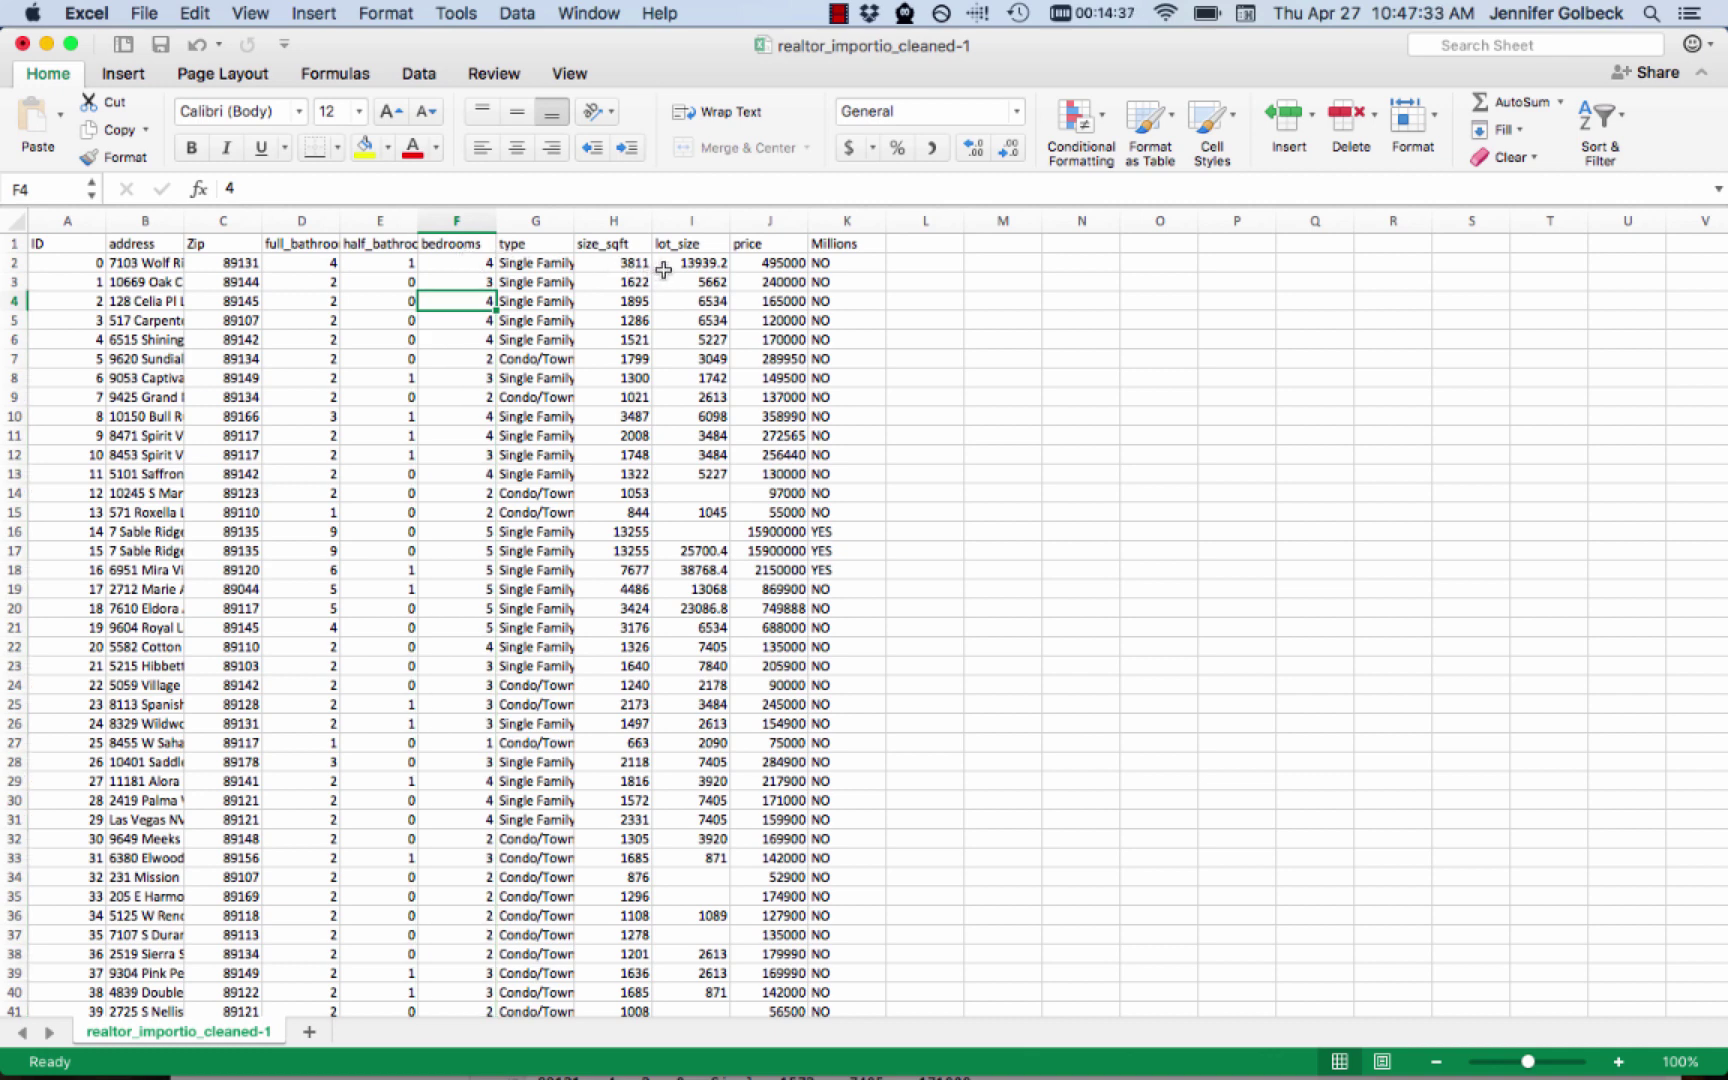
Copy all data rows from bedrooms through price and paste them over the existing data rows of houses.arff in TextWrangler
drag(785, 263, 474, 258)
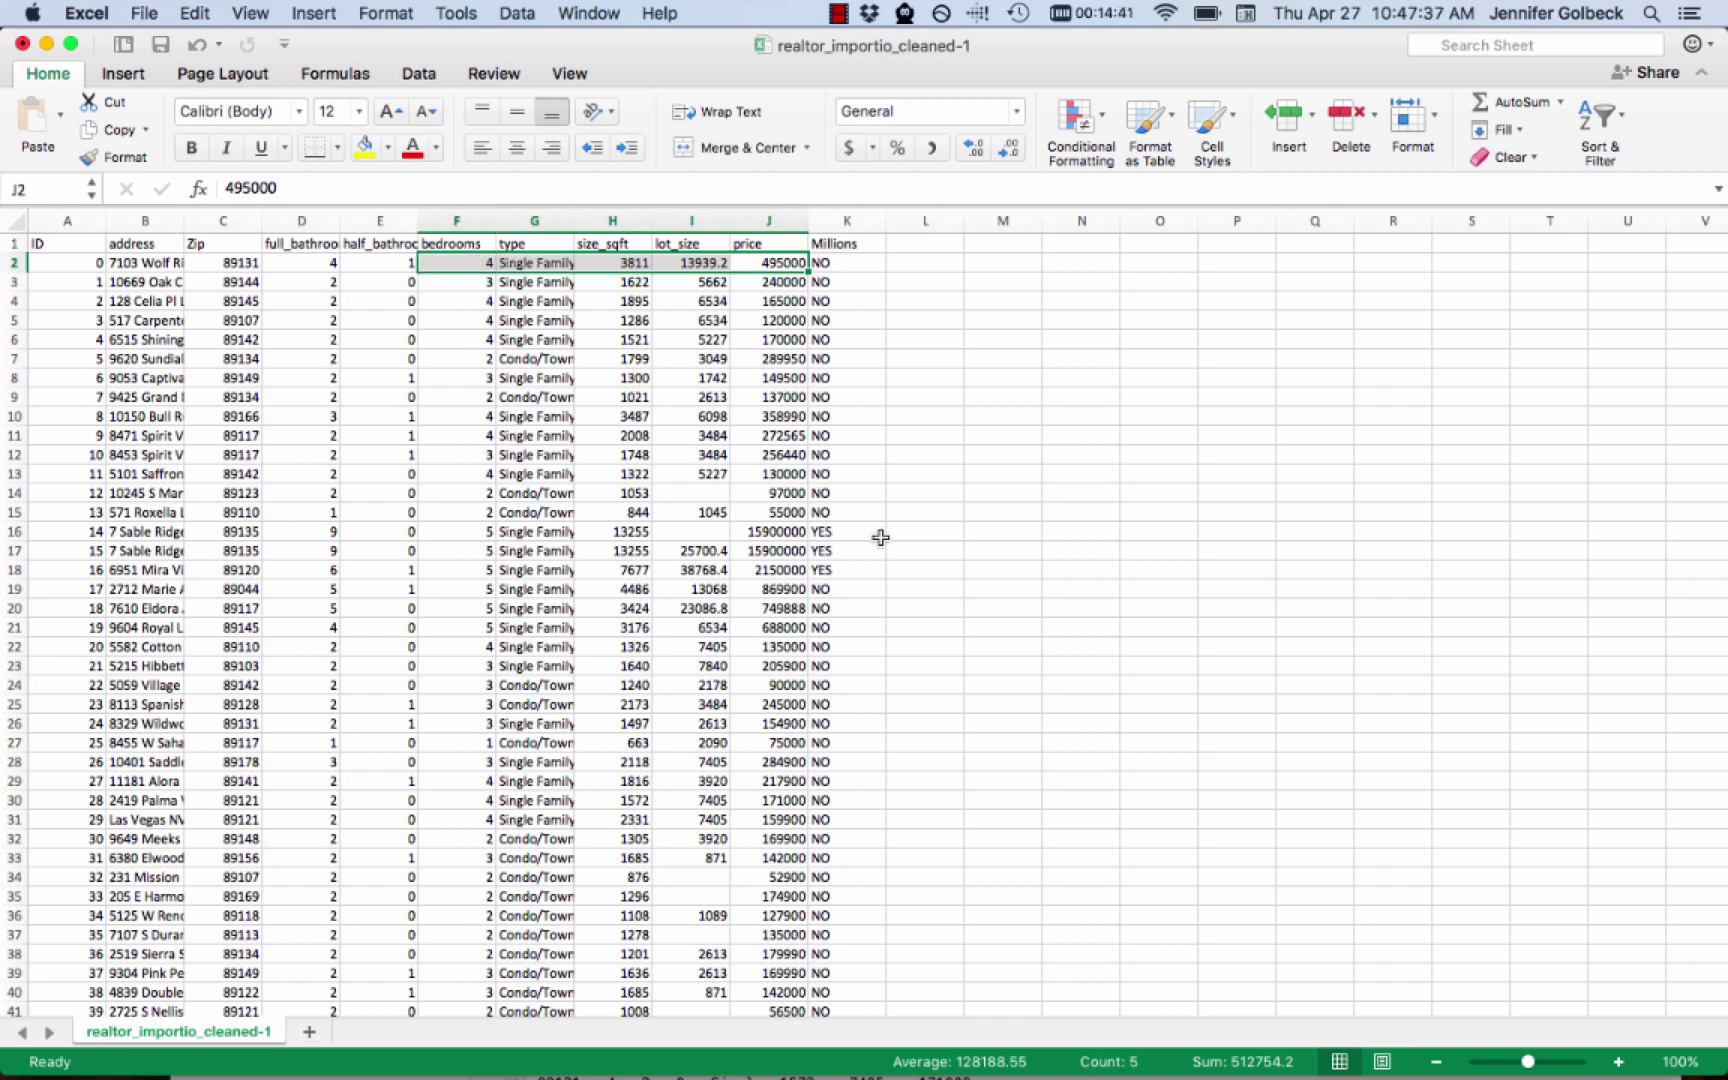
key(ctrl+shift+Down)
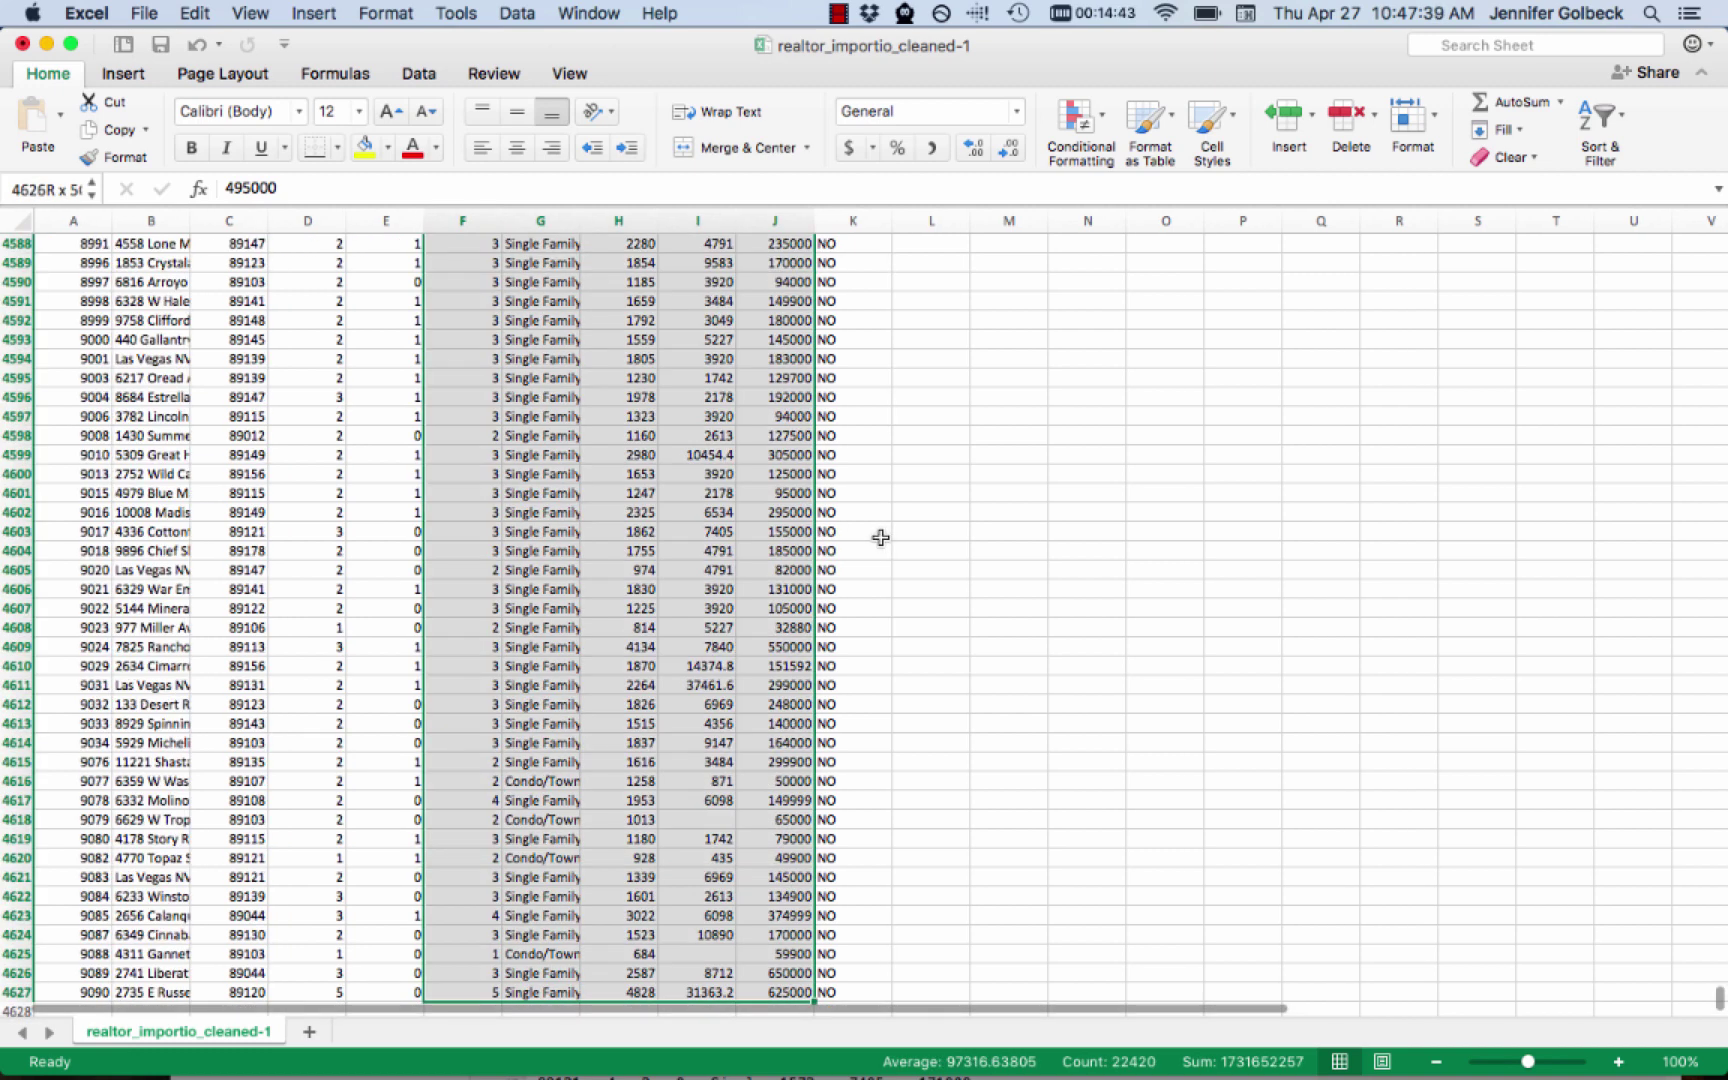
key(super+c)
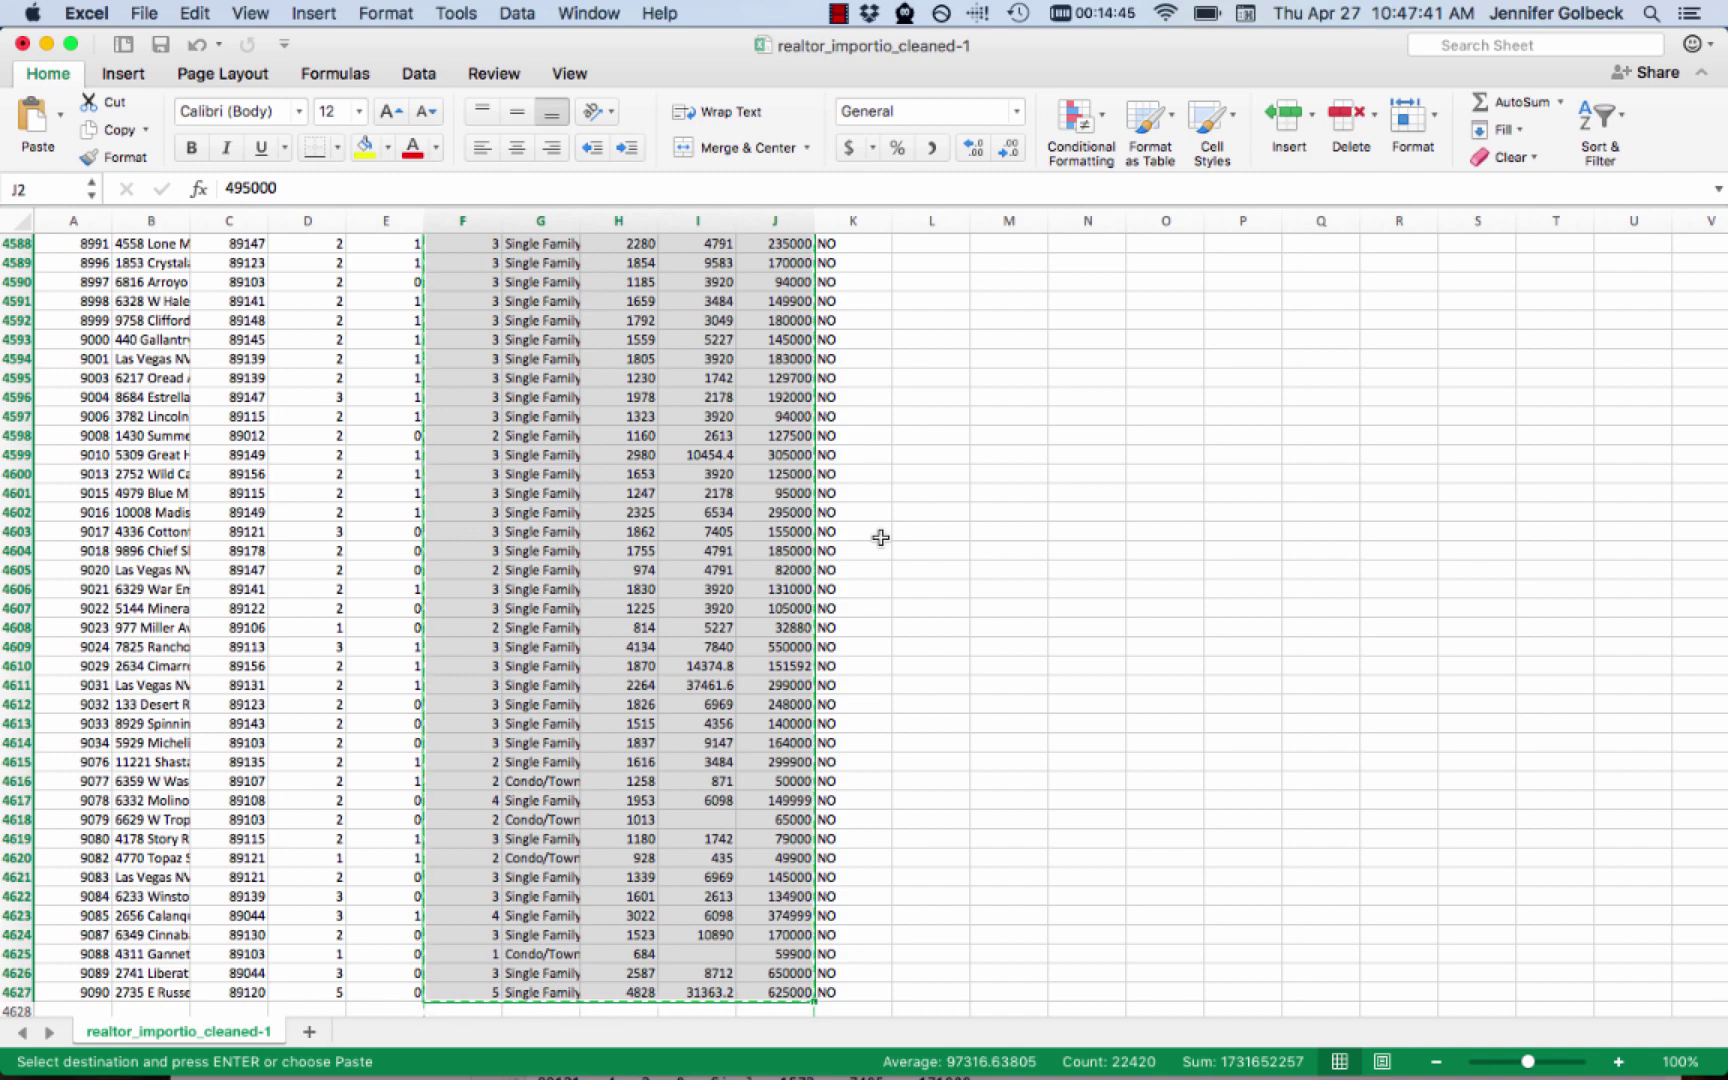
key(super+Tab)
click(534, 572)
key(super+shift+Down)
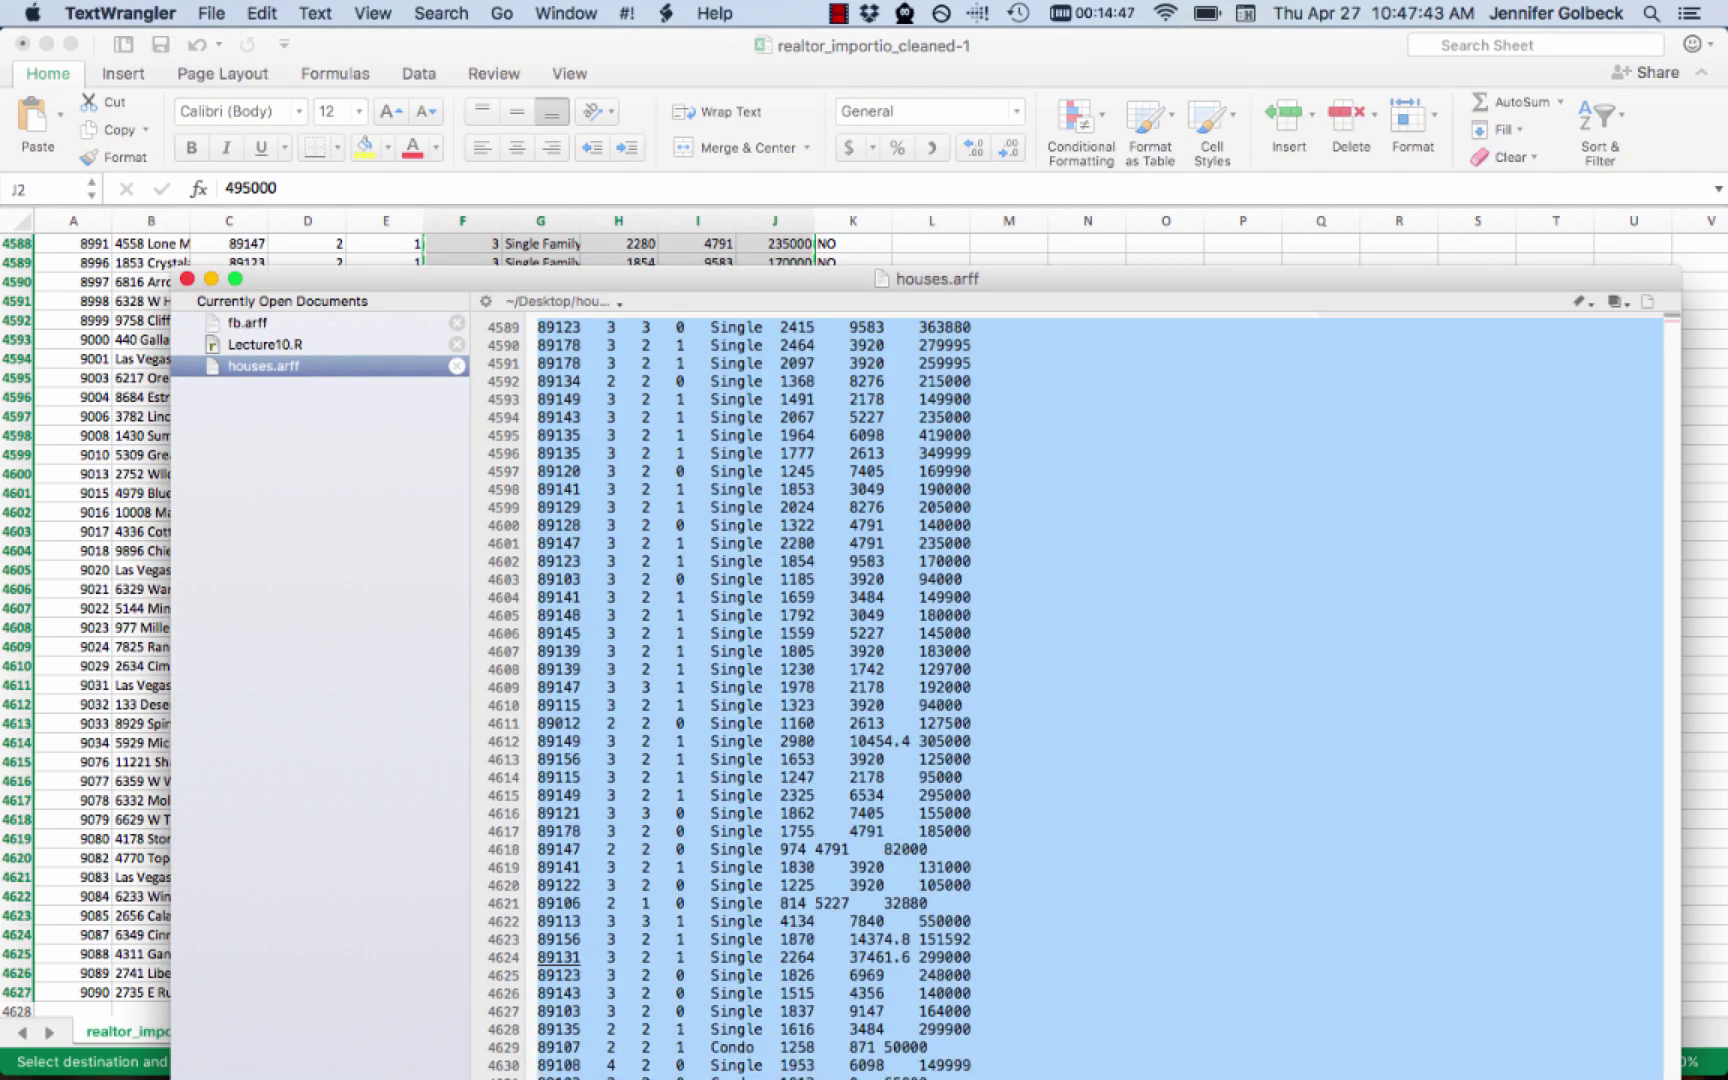
key(super+v)
Delete the zip, bath and half attribute declarations from the header of houses.arff
key(super+Up)
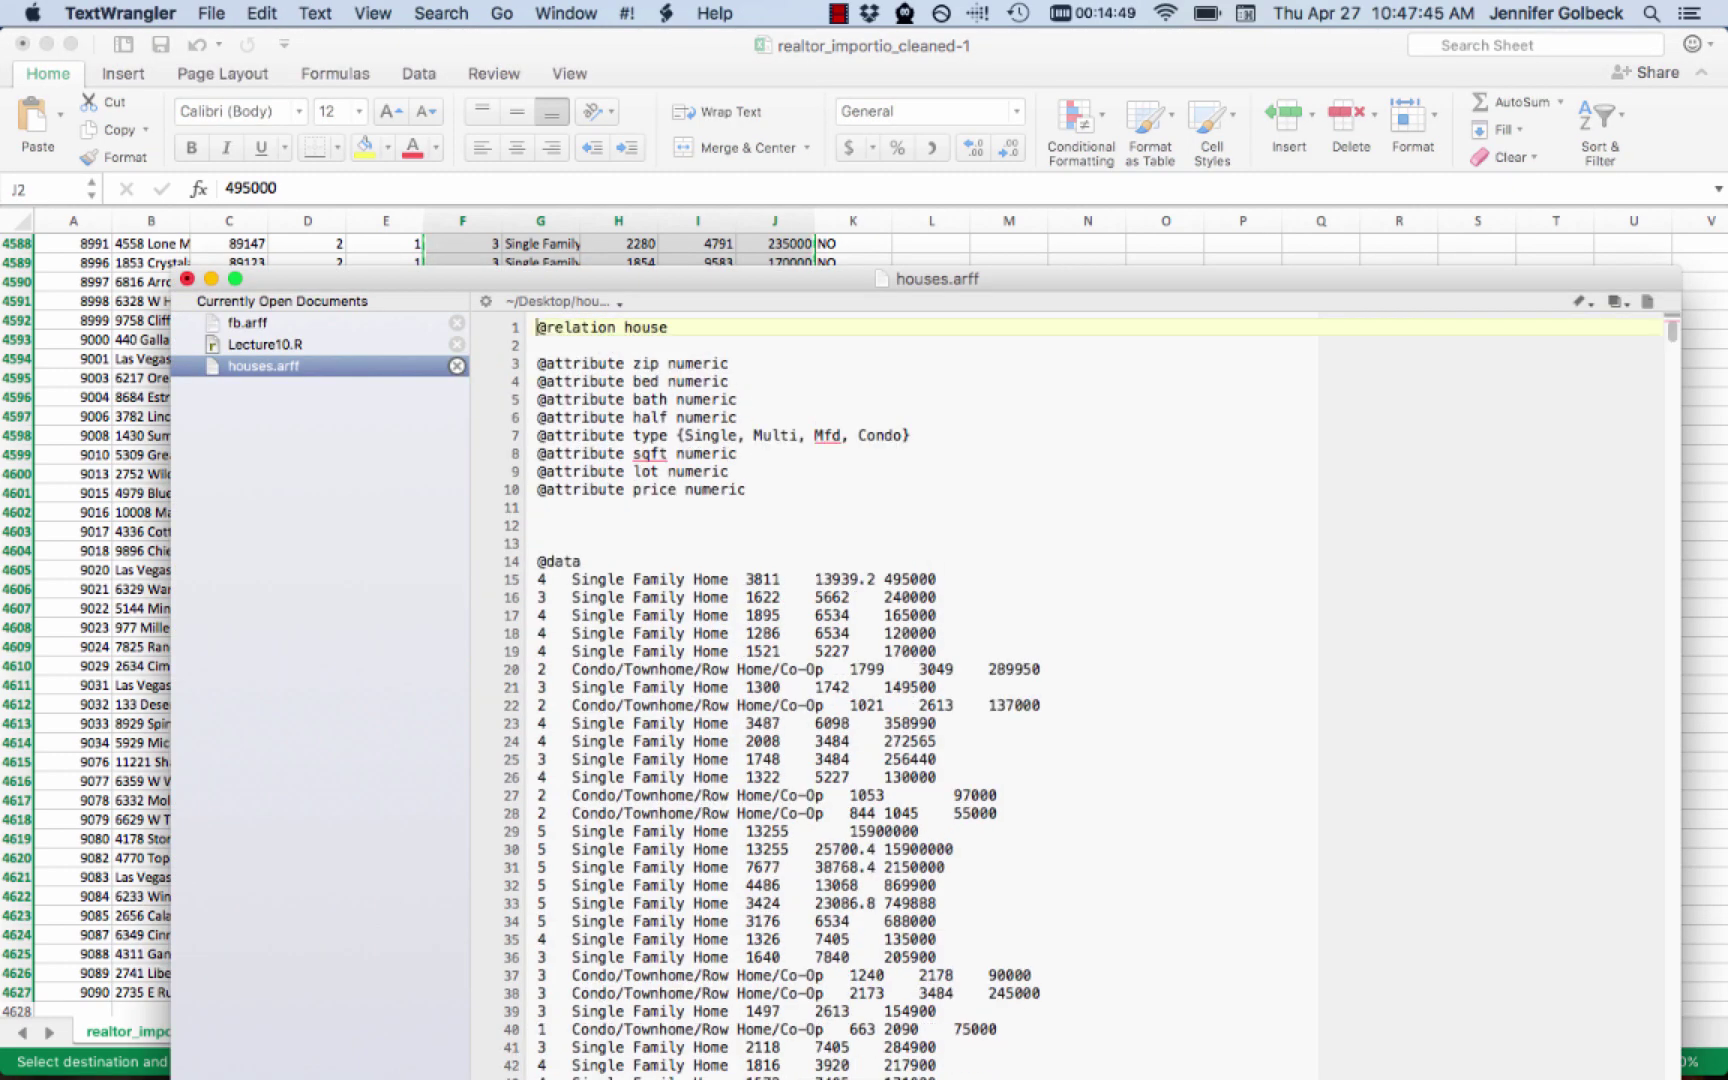
key(Down)
key(Down)
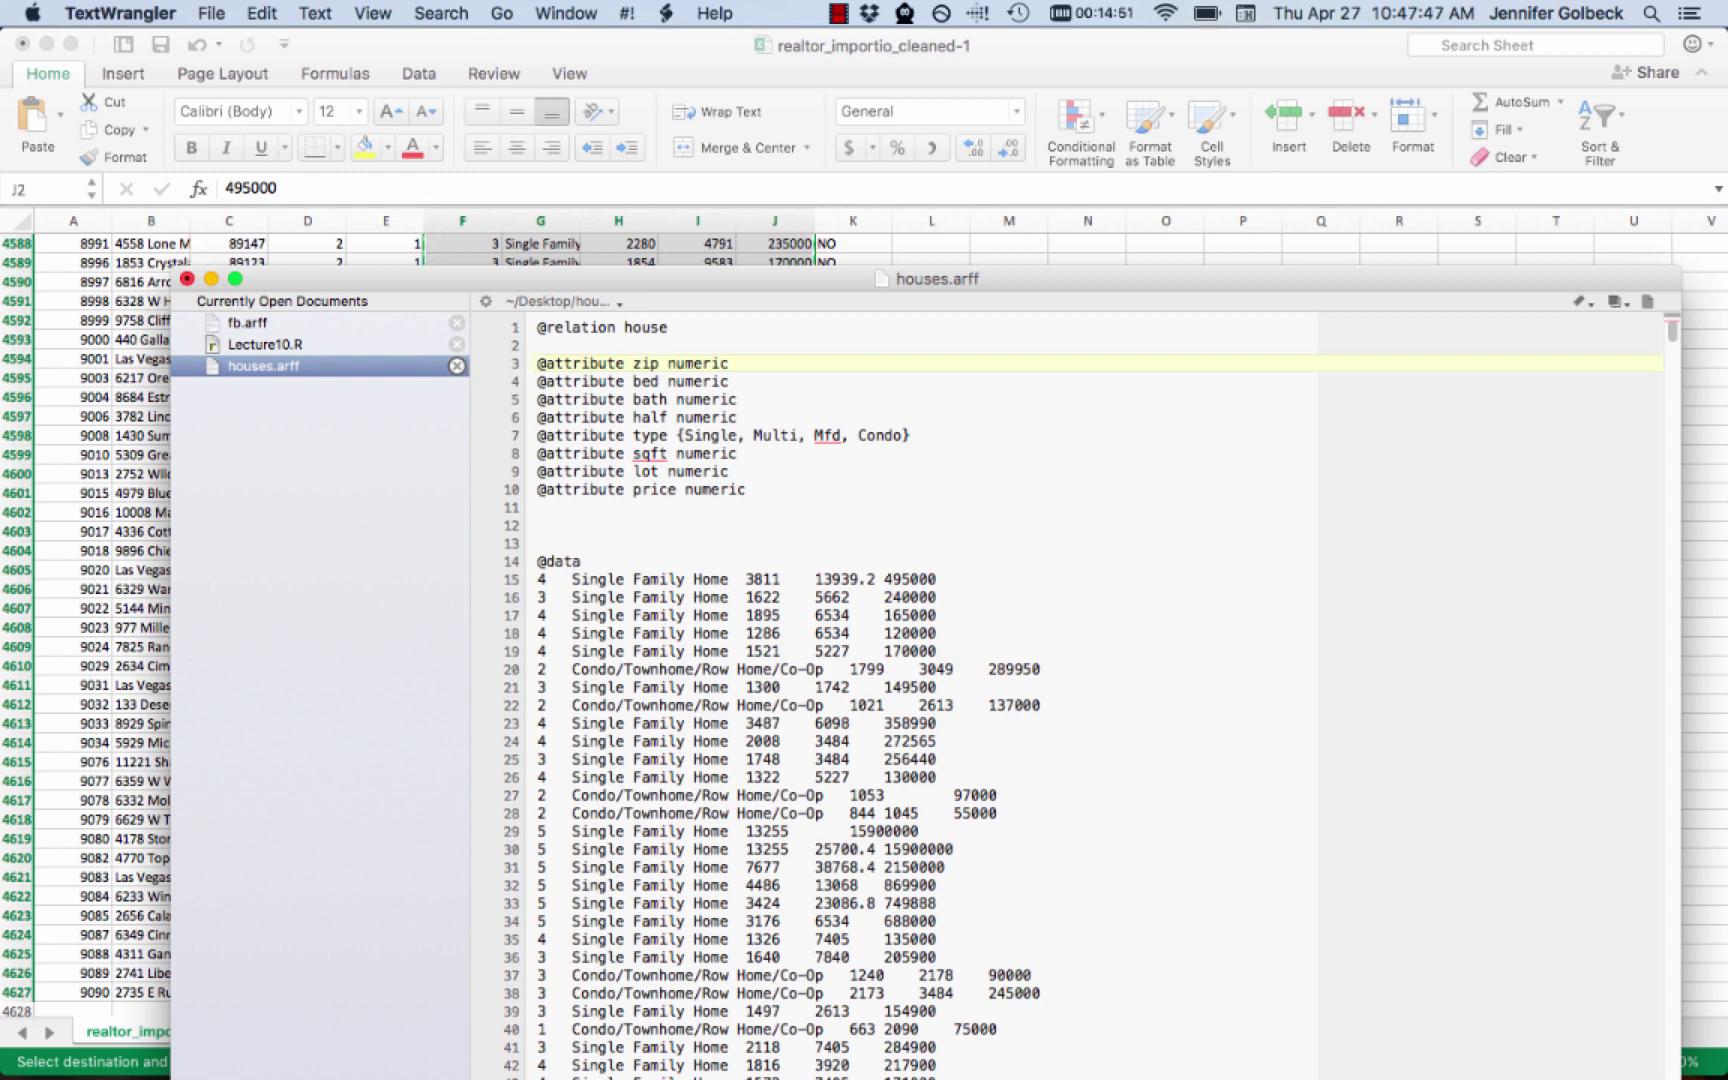
key(shift+Down)
key(BackSpace)
key(Down)
key(shift+Down)
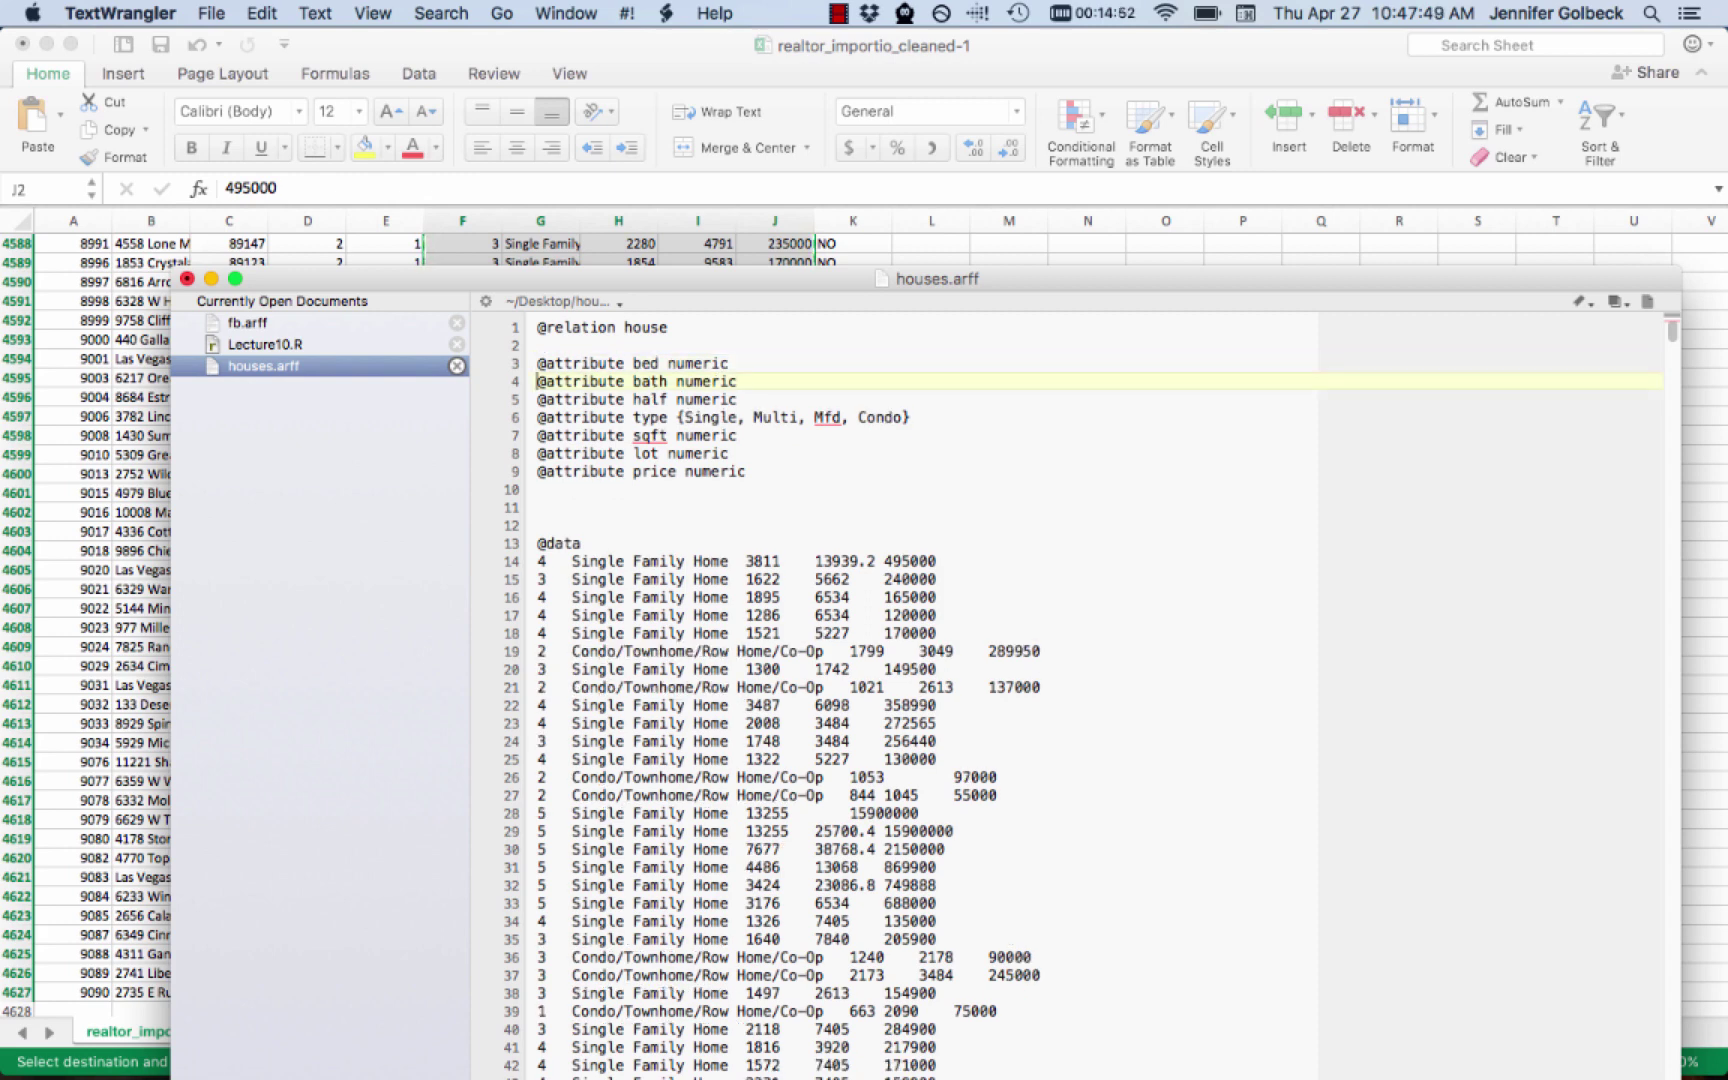
key(shift+Down)
key(BackSpace)
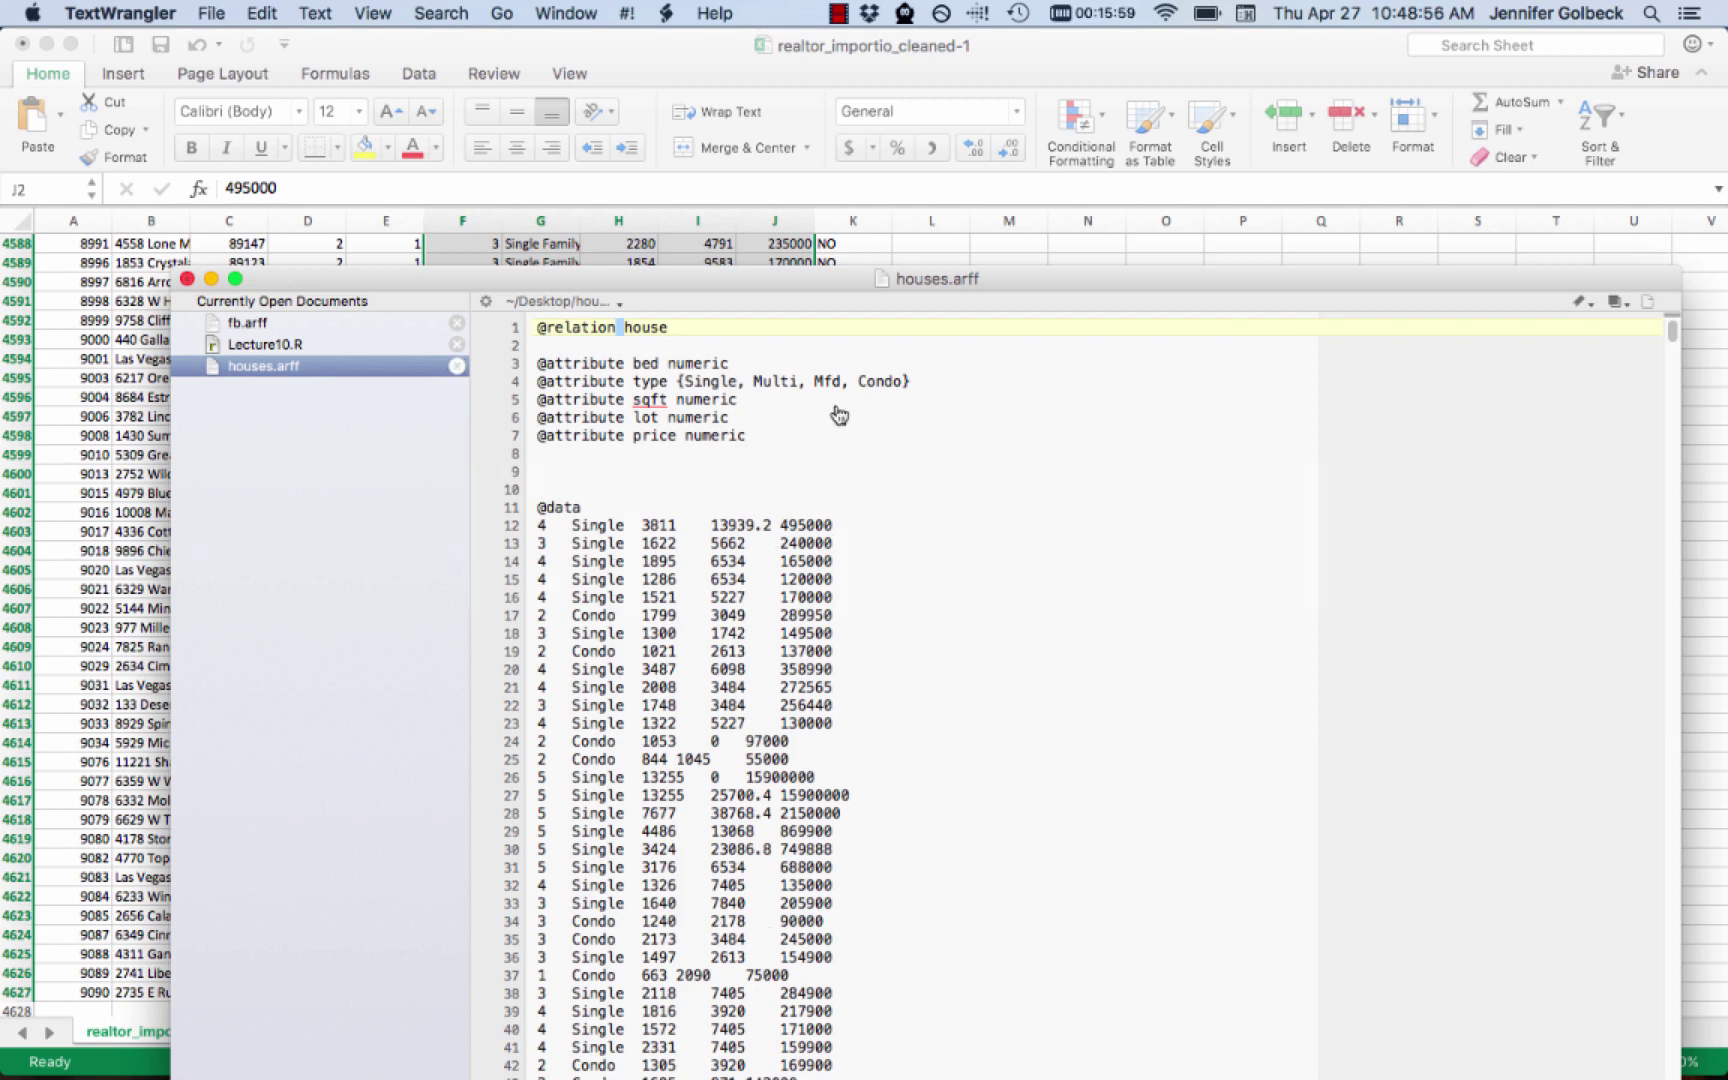
Switch to Weka and reload the edited houses.arff from the Desktop folder as the dataset
key(super+Tab)
key(super+Tab)
key(super+Tab)
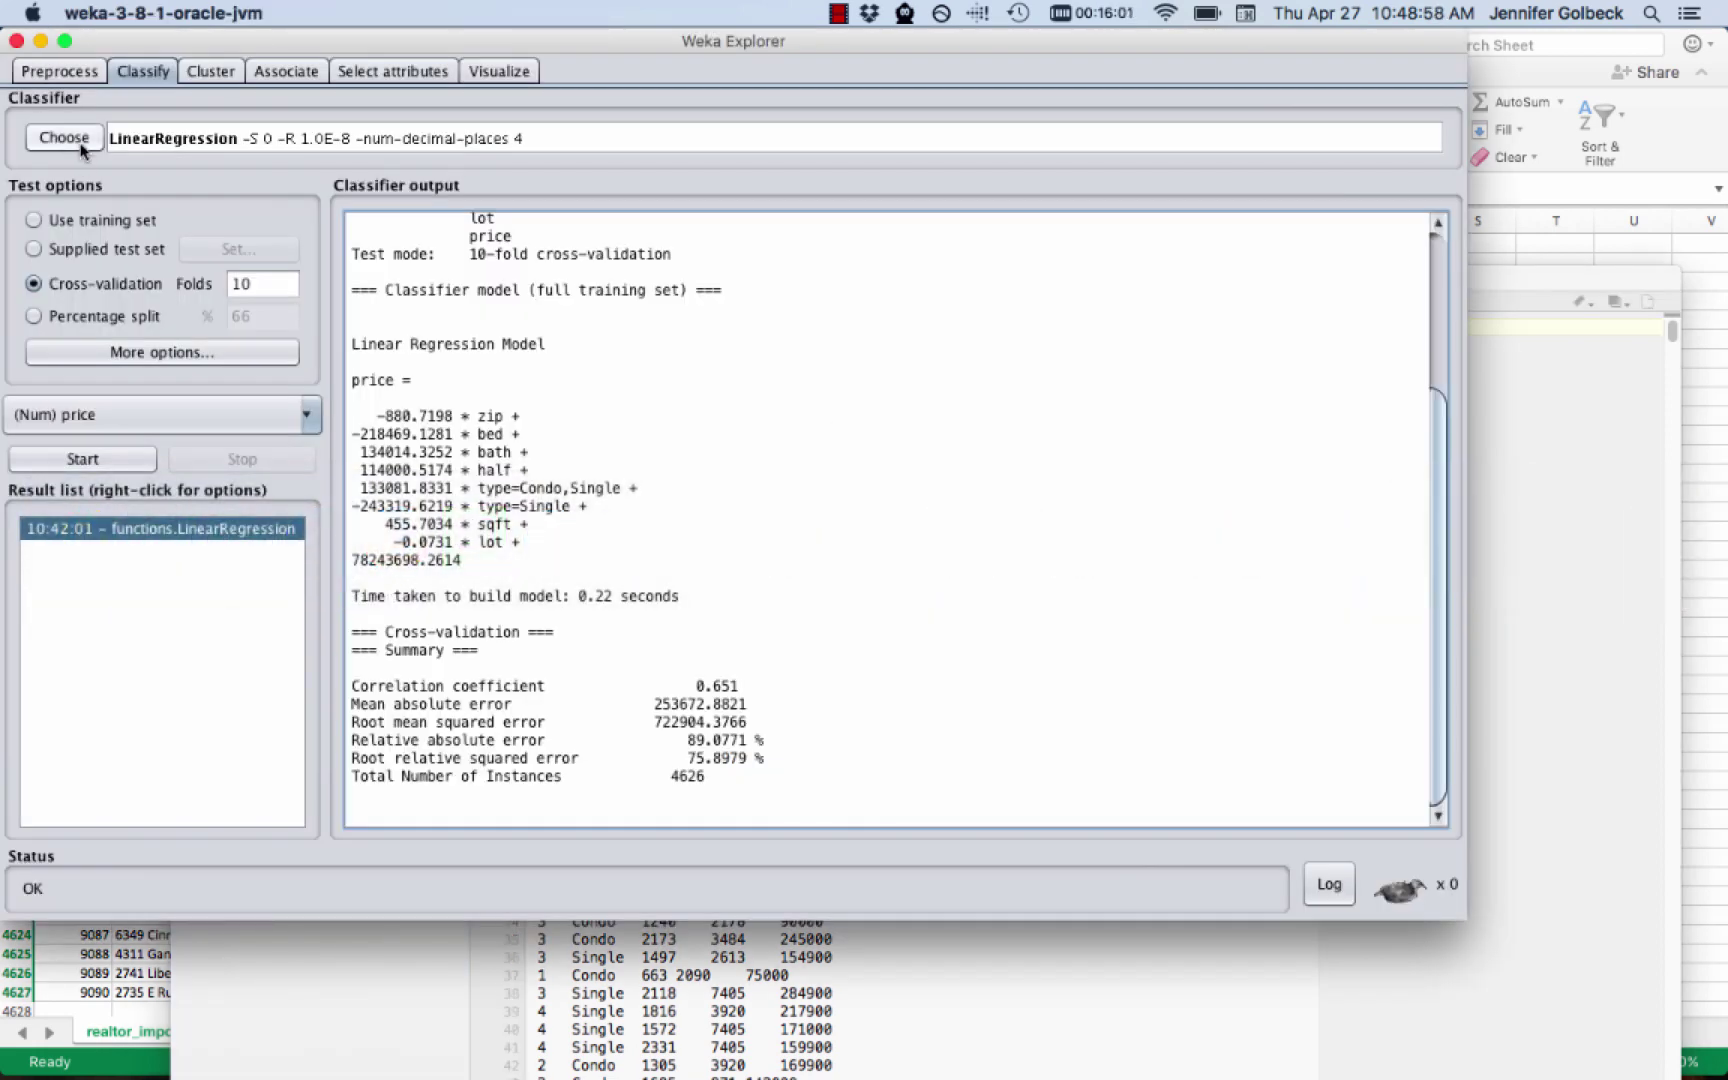
click(66, 75)
click(57, 193)
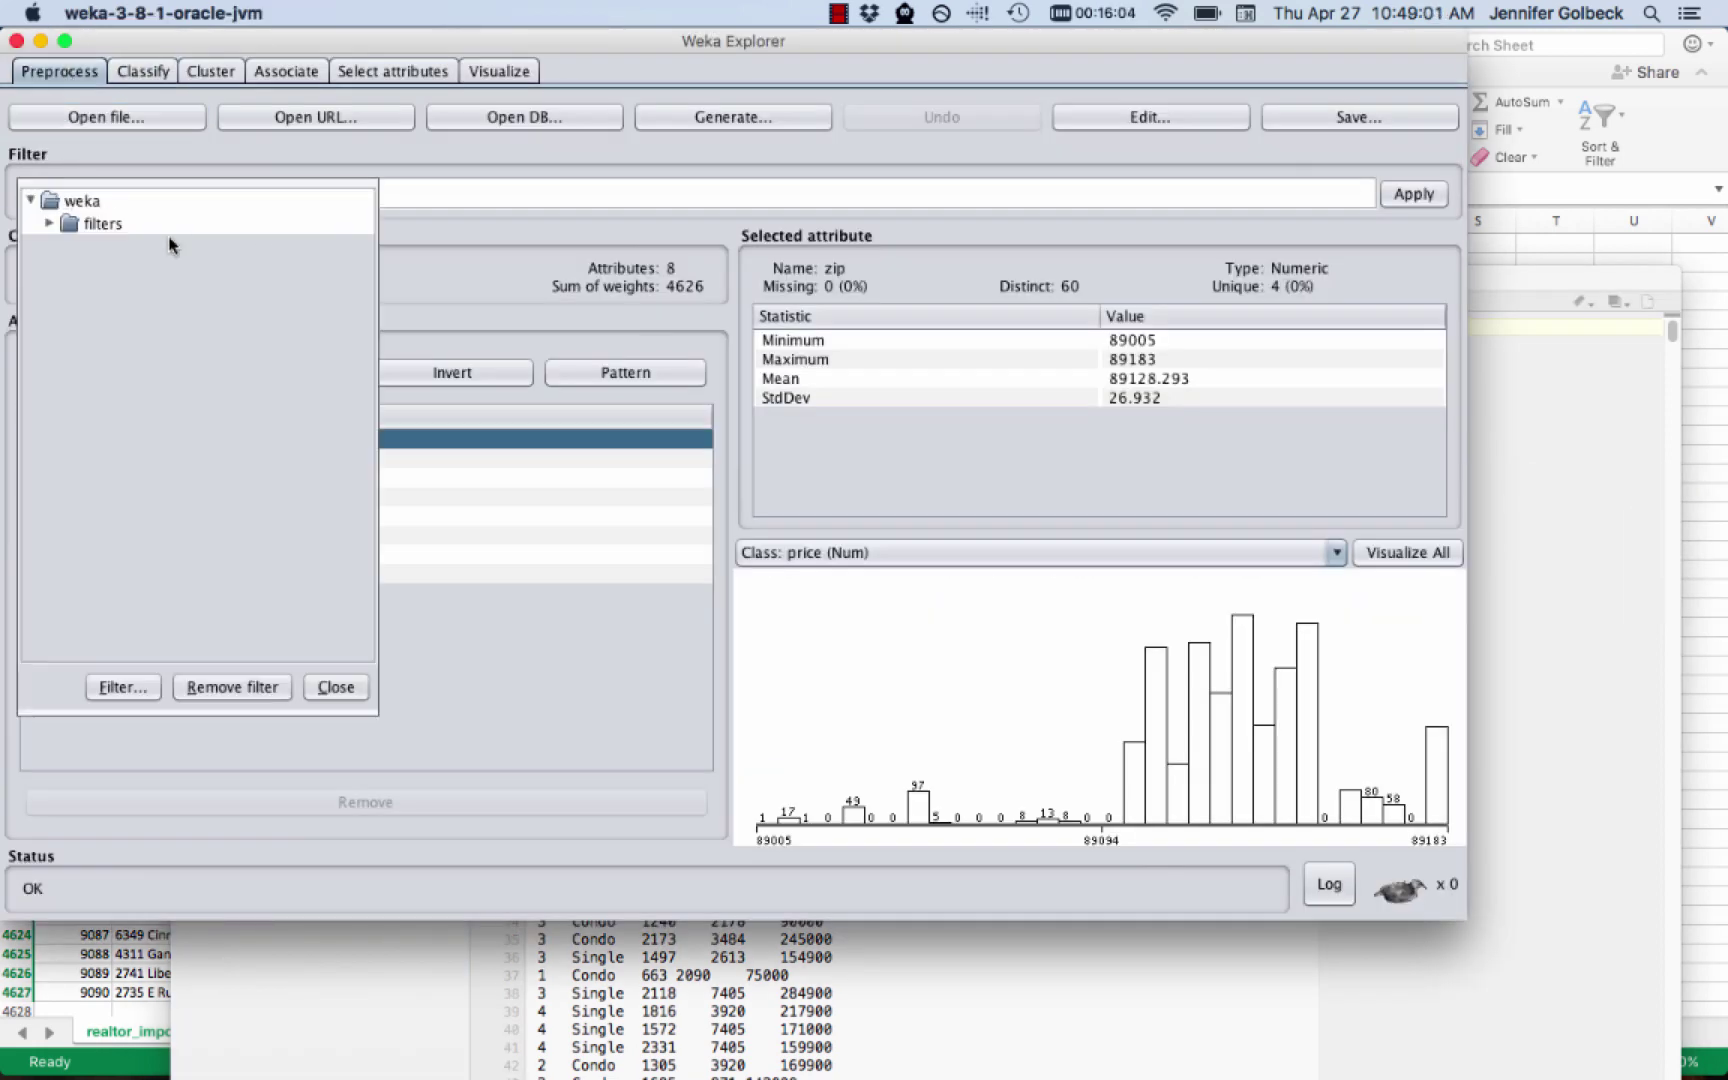
click(330, 687)
click(132, 122)
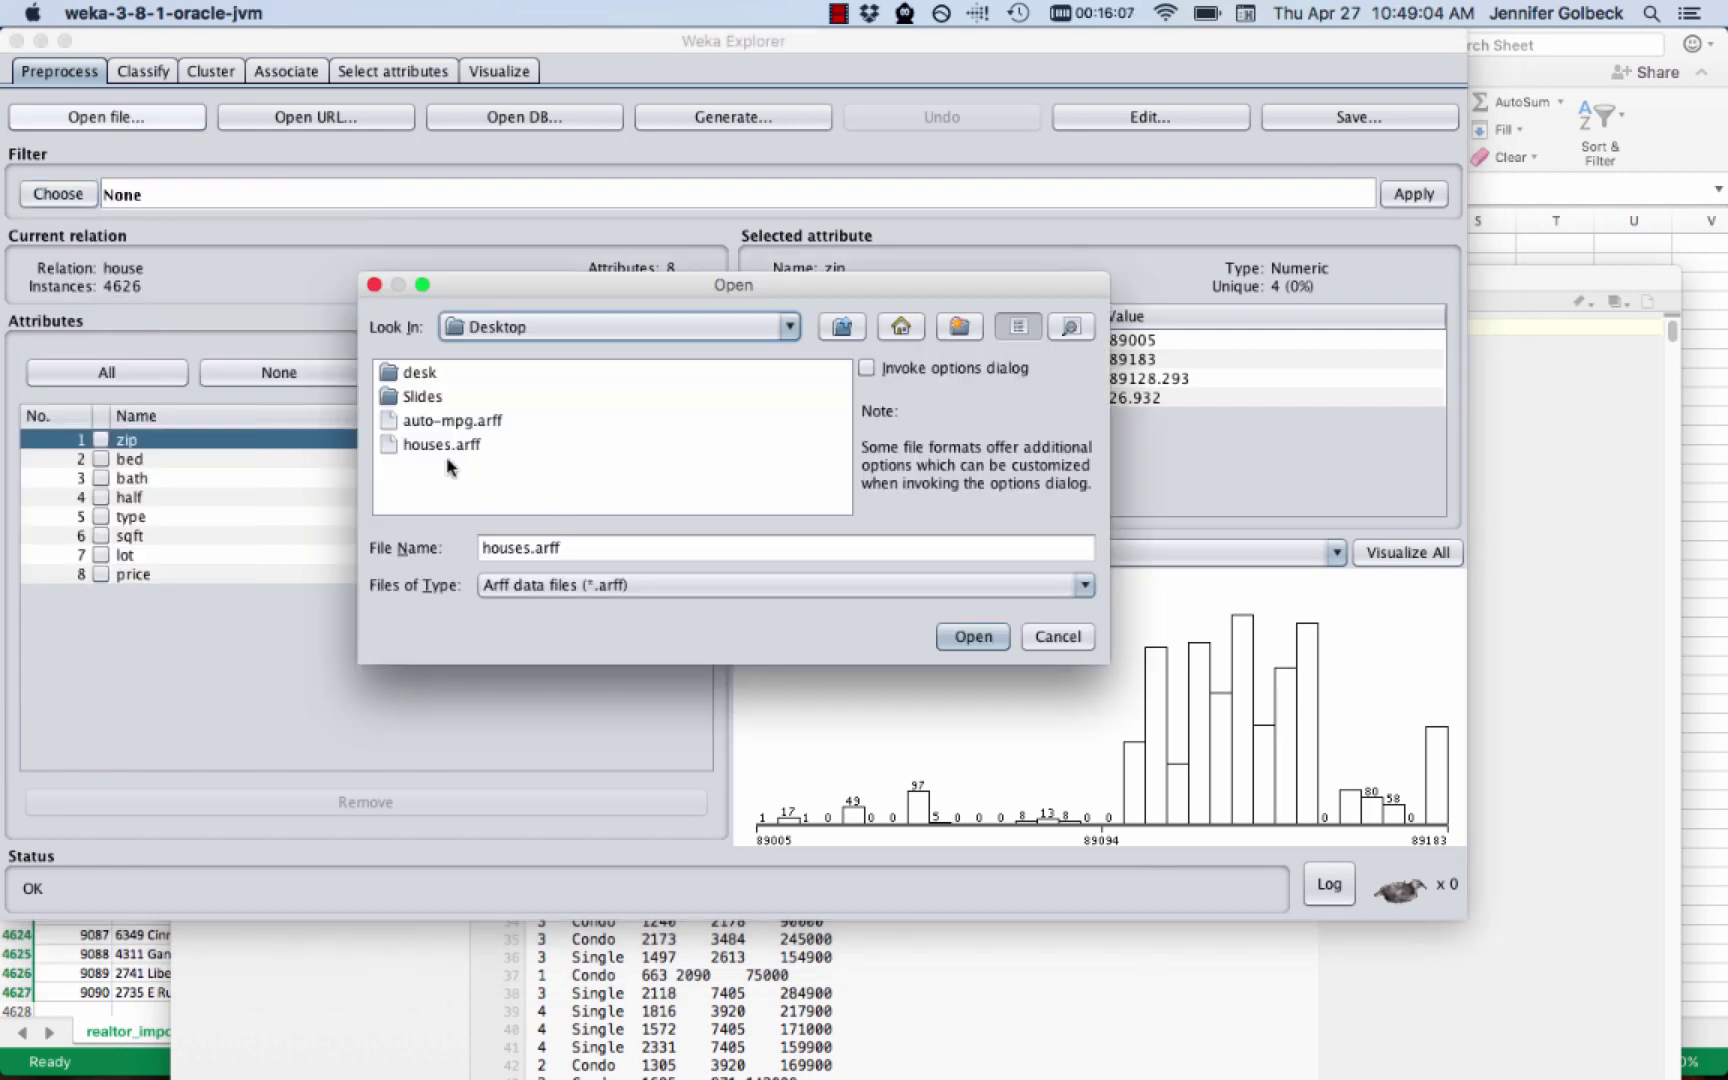
double_click(444, 447)
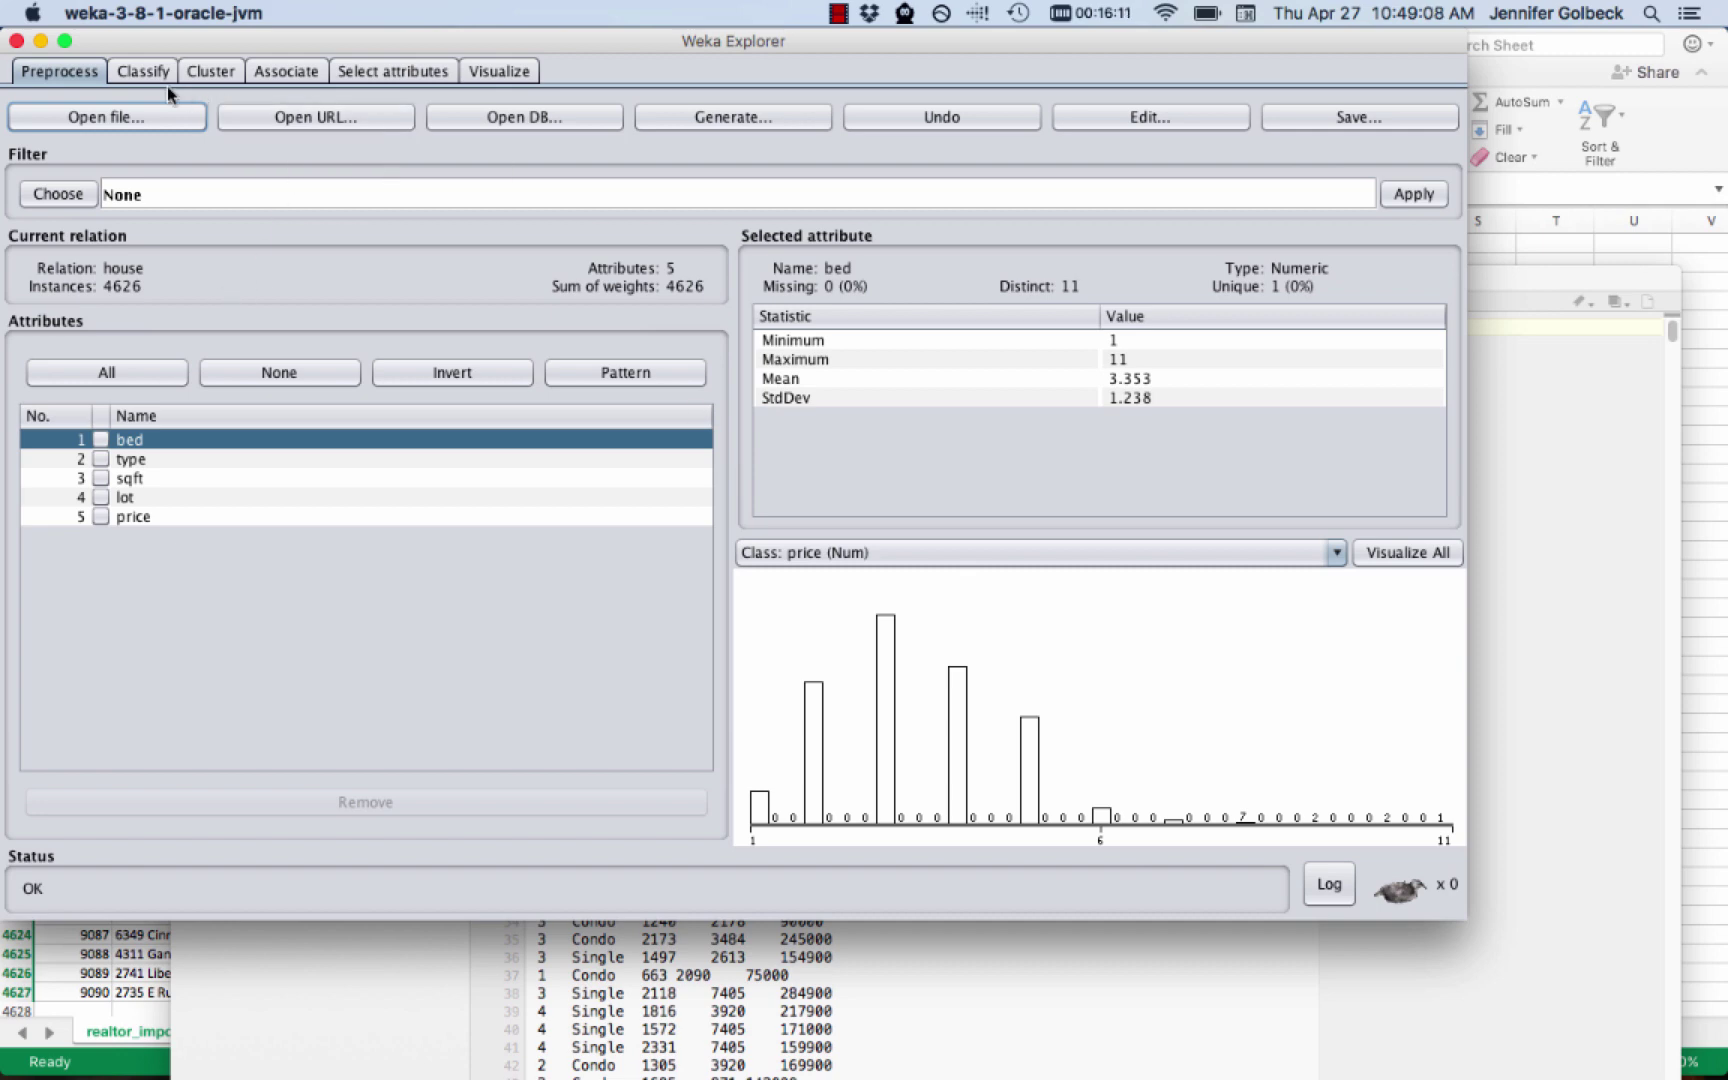
Run LinearRegression on the reloaded dataset to predict price with 10-fold cross-validation
click(143, 78)
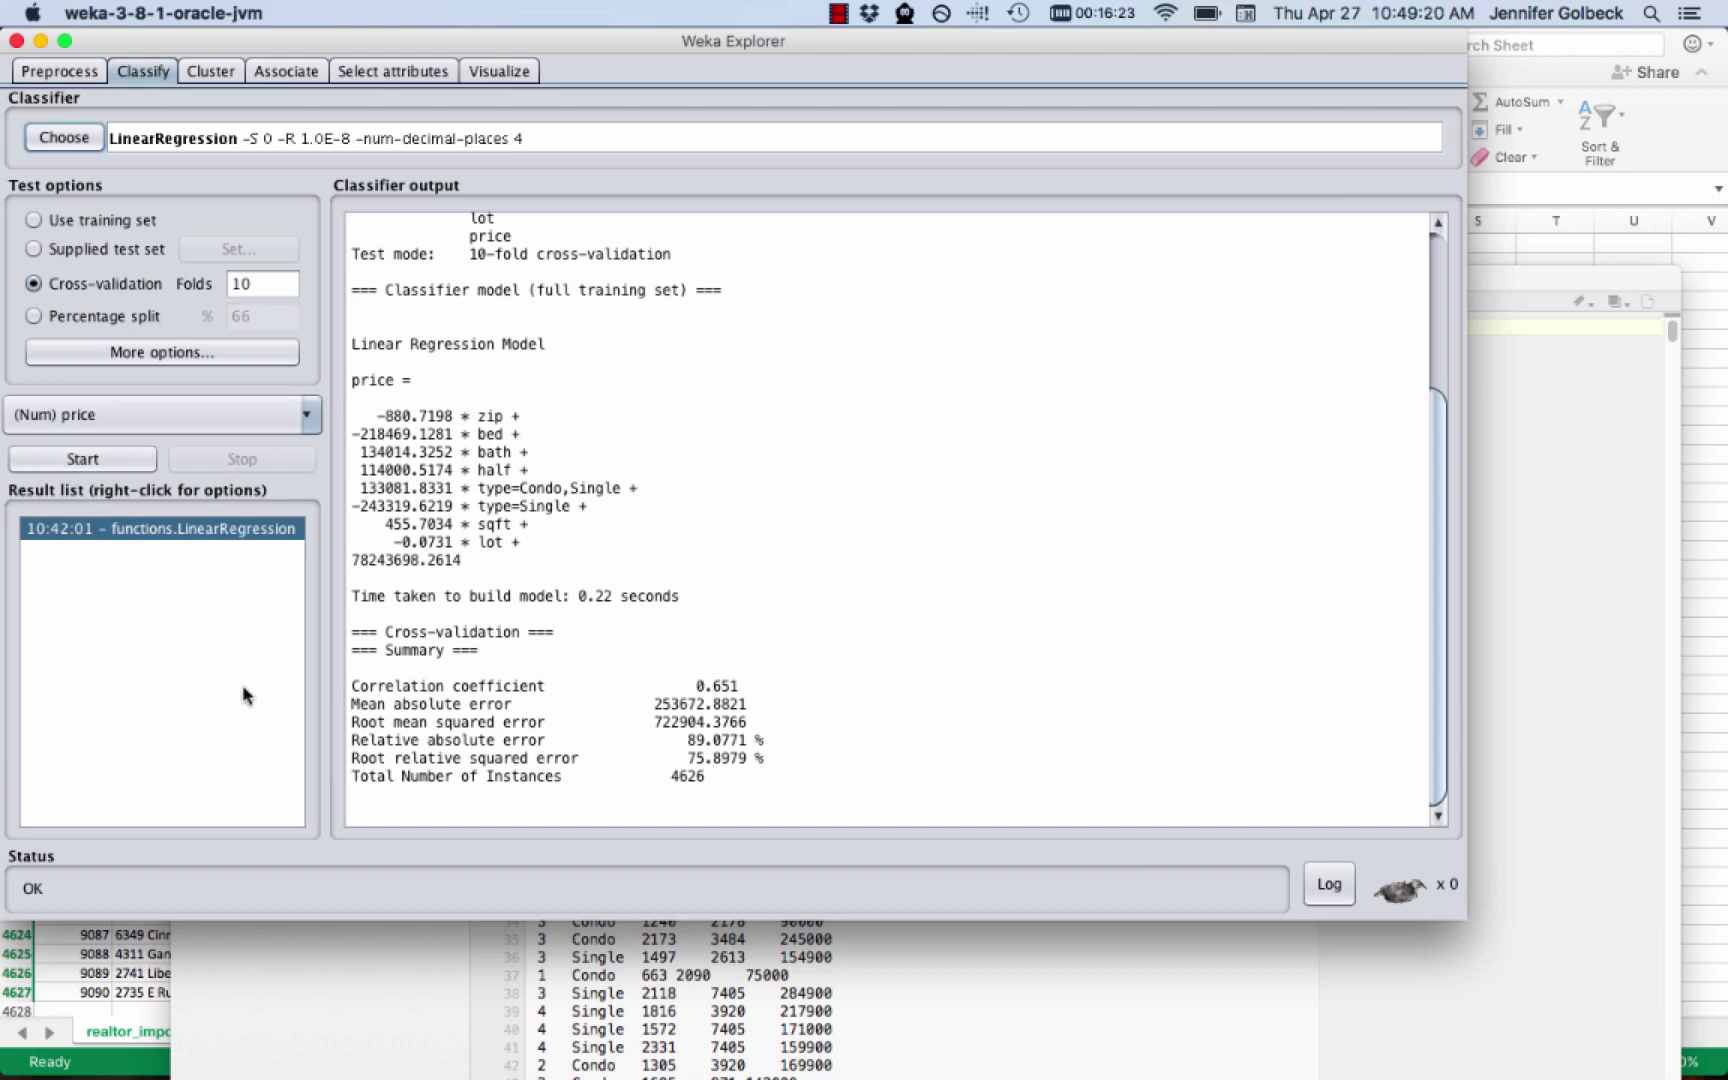
click(82, 459)
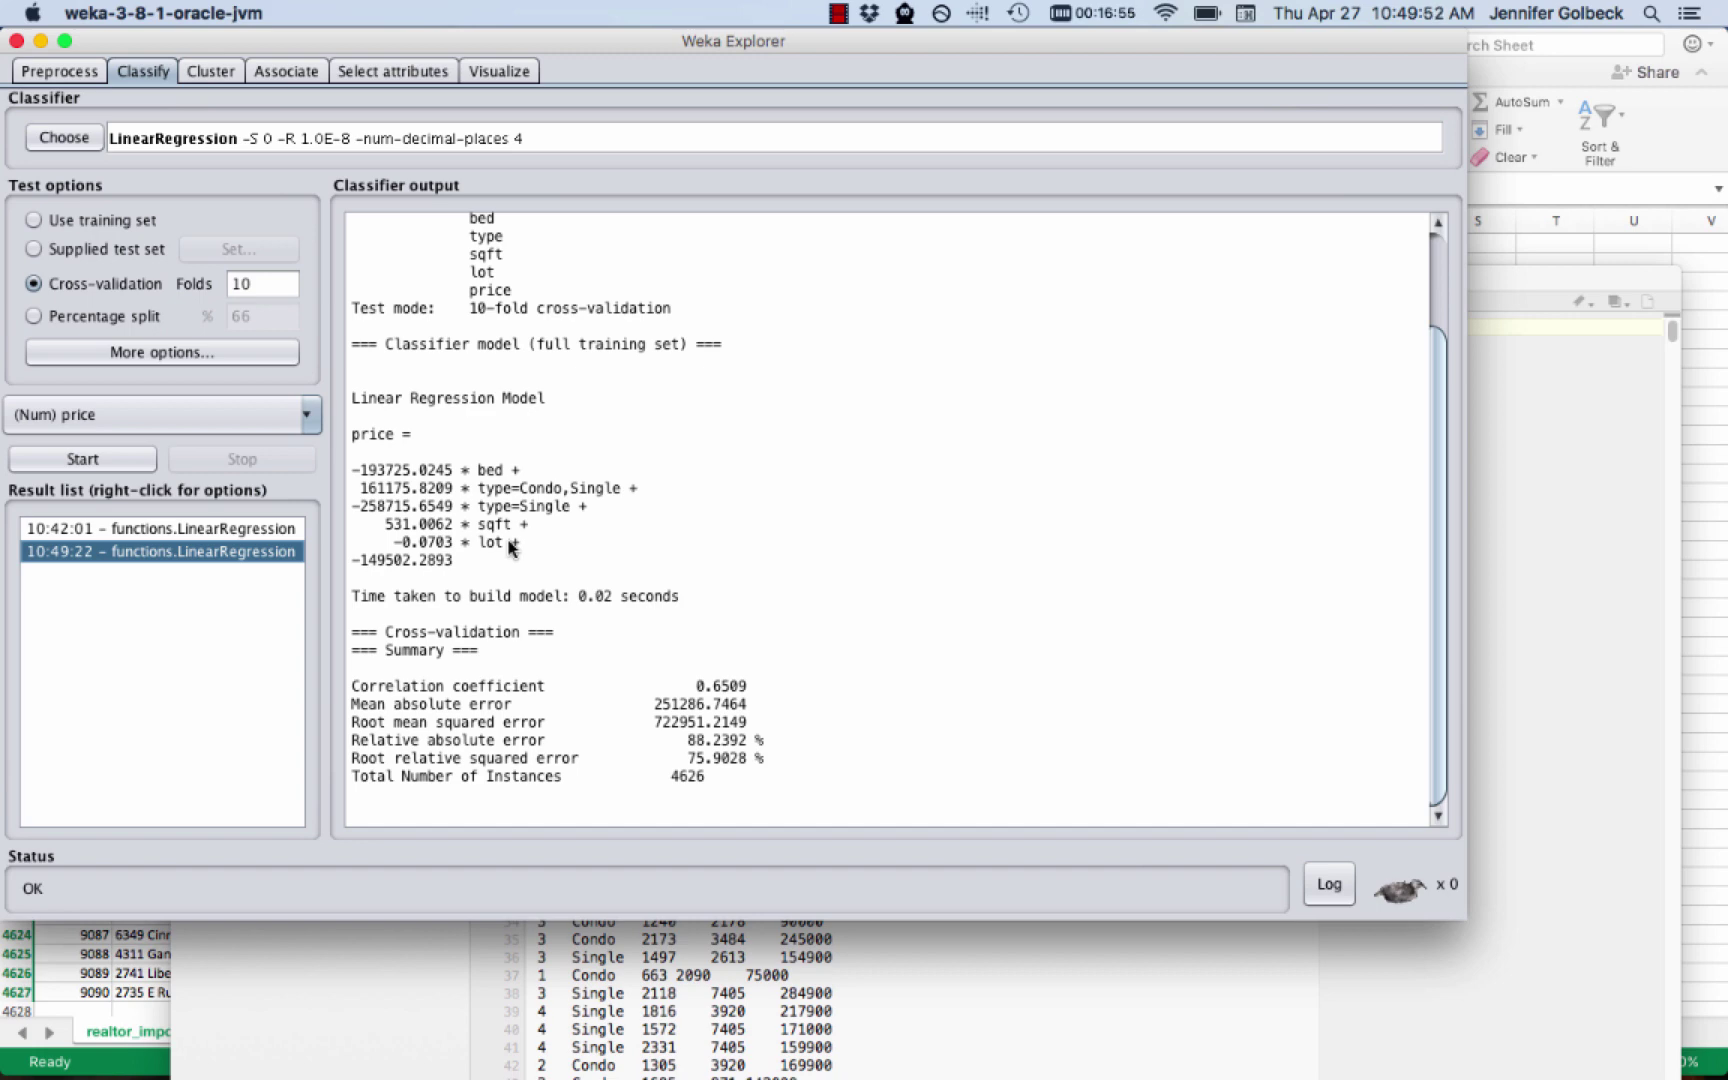
Check which function classifiers are available for the current dataset, keeping LinearRegression selected
click(80, 139)
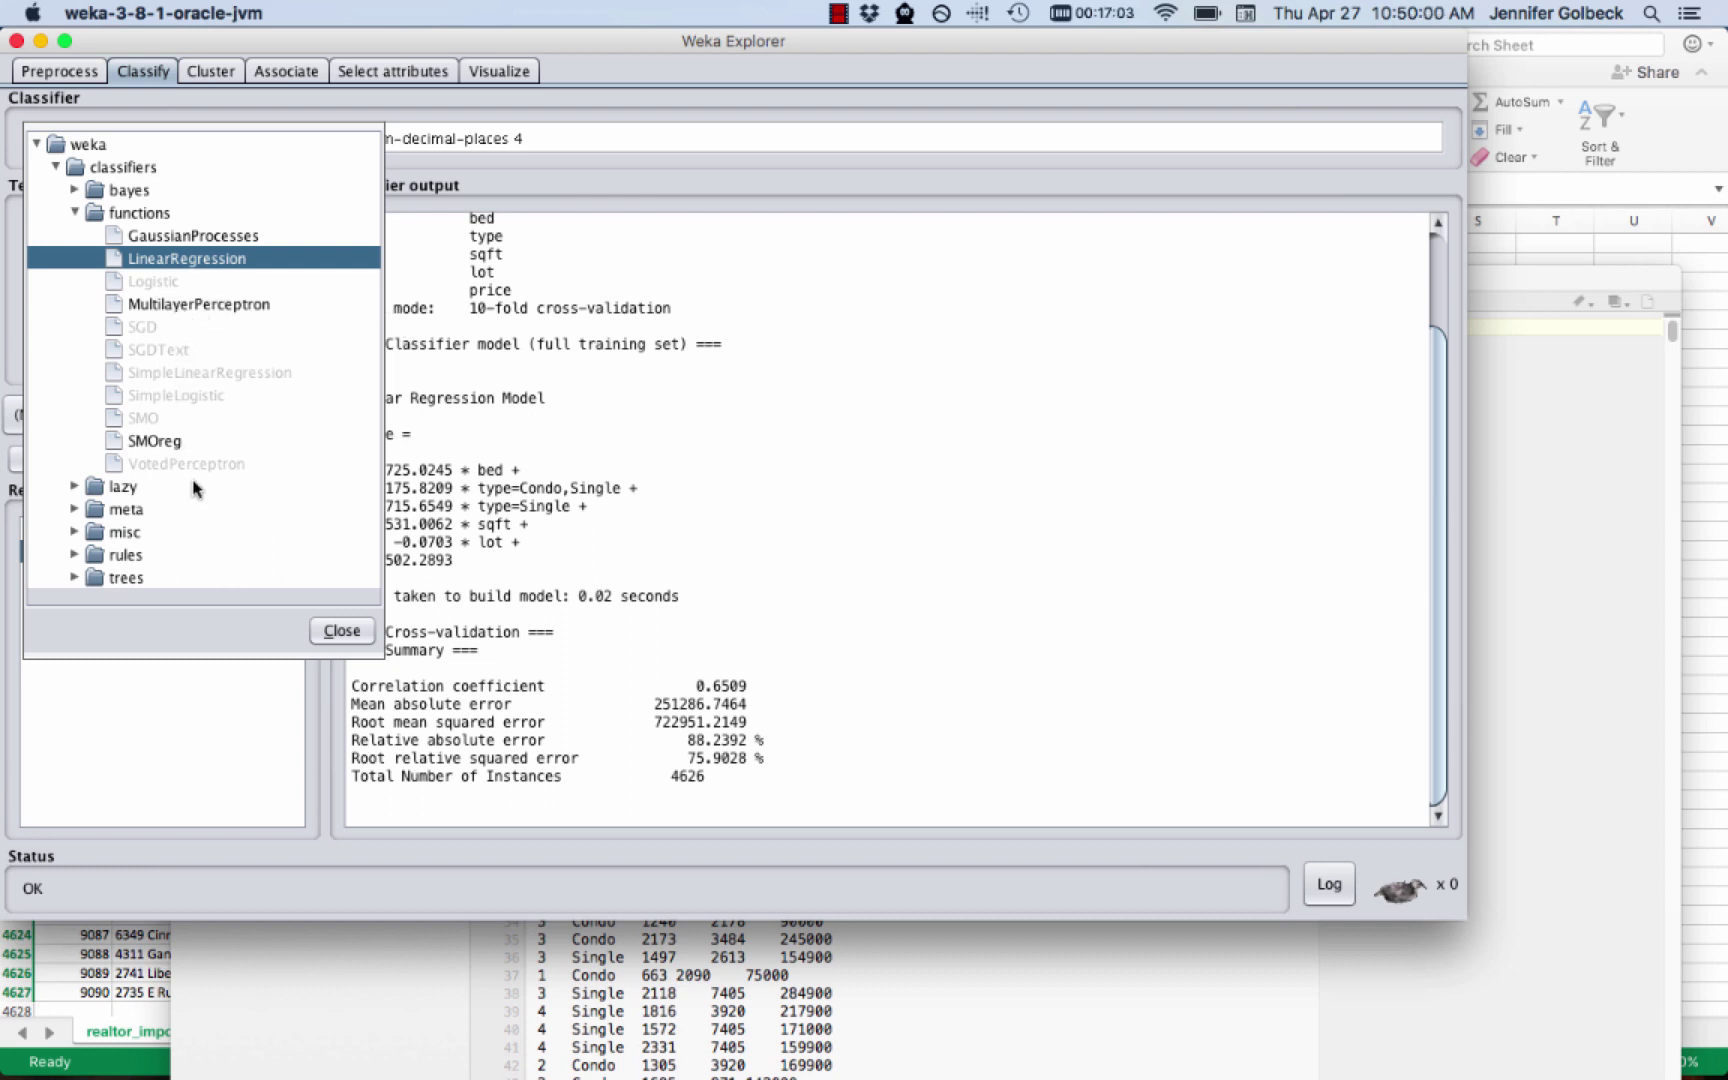
mouse_move(196, 472)
click(340, 630)
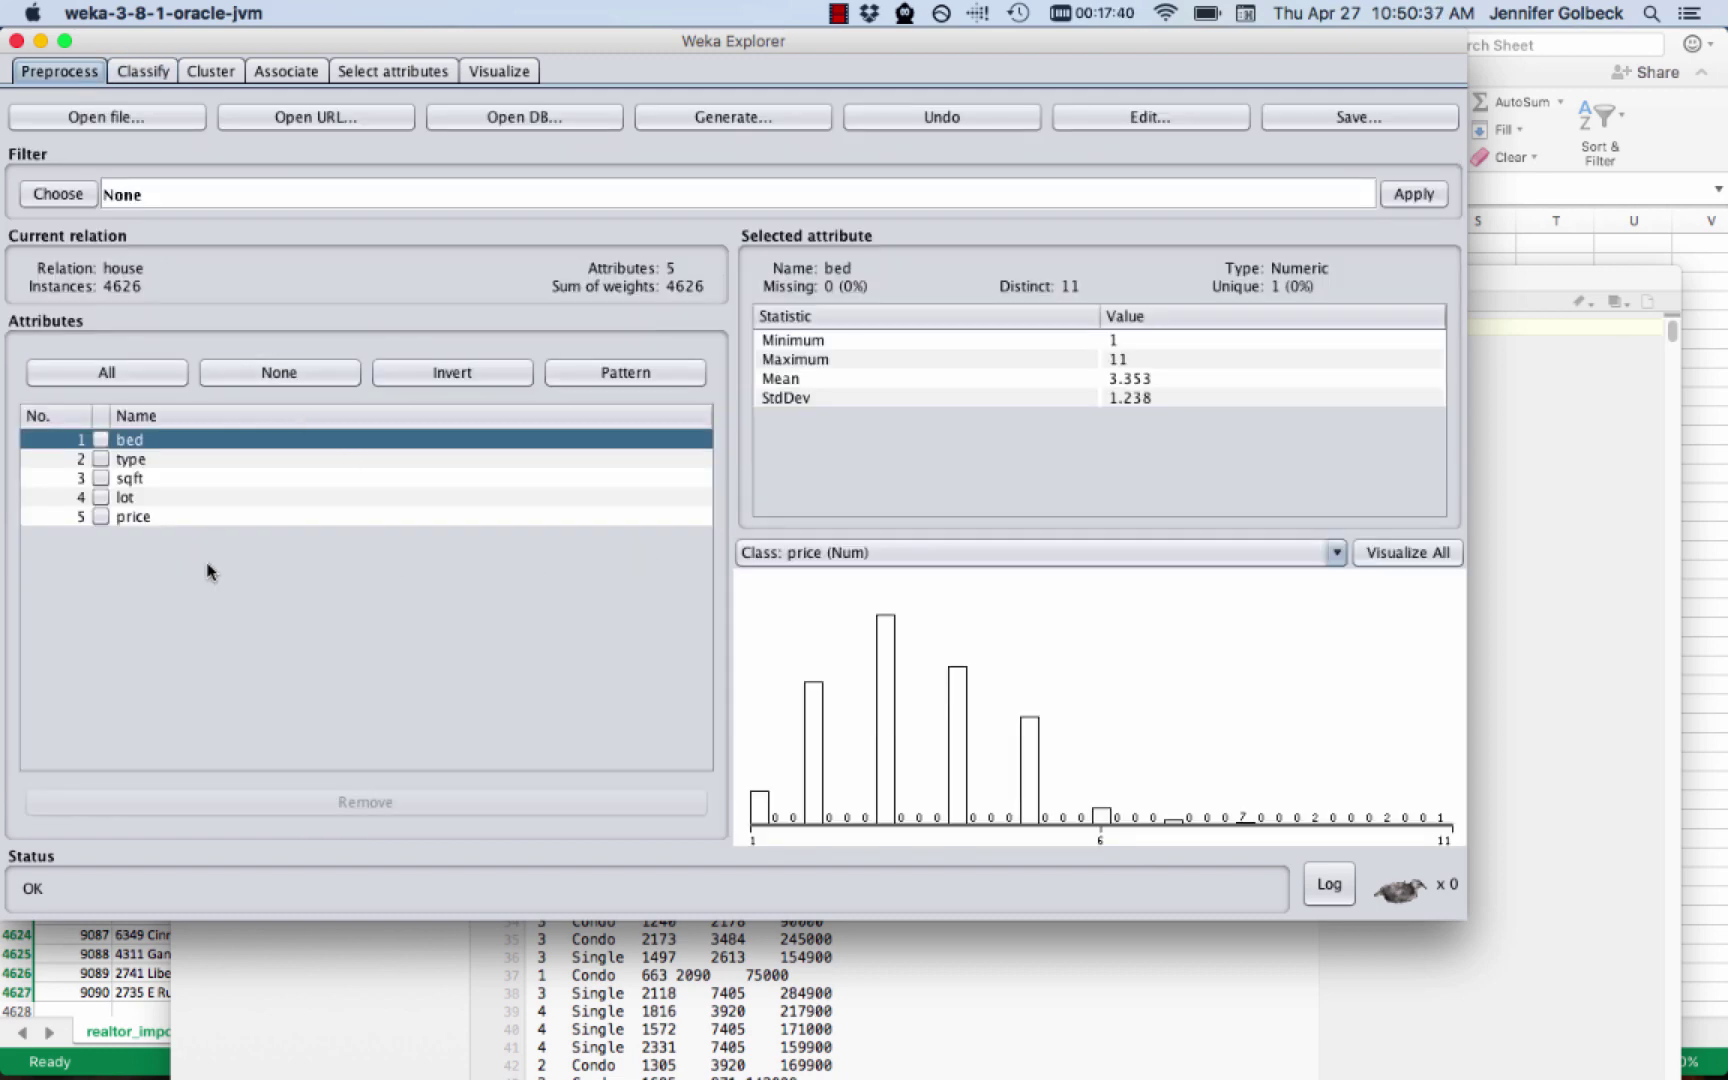
Remove the type attribute from the loaded dataset
click(160, 459)
click(100, 459)
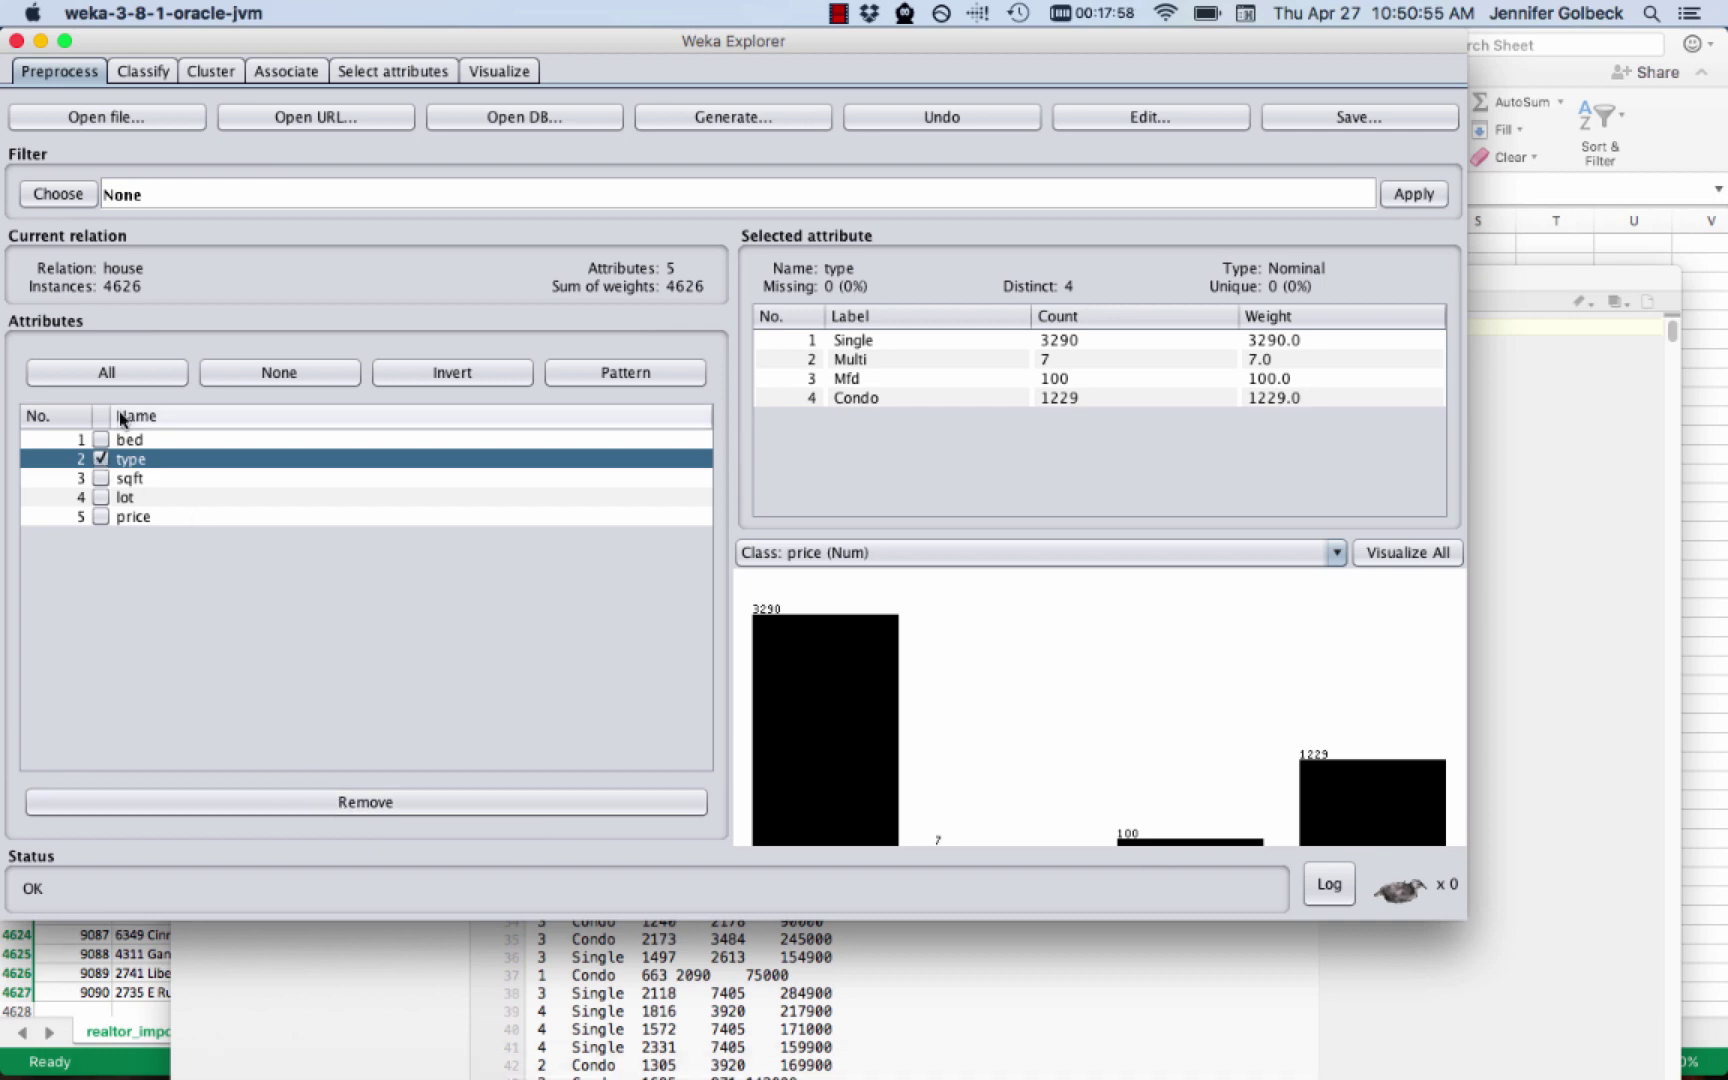
click(377, 800)
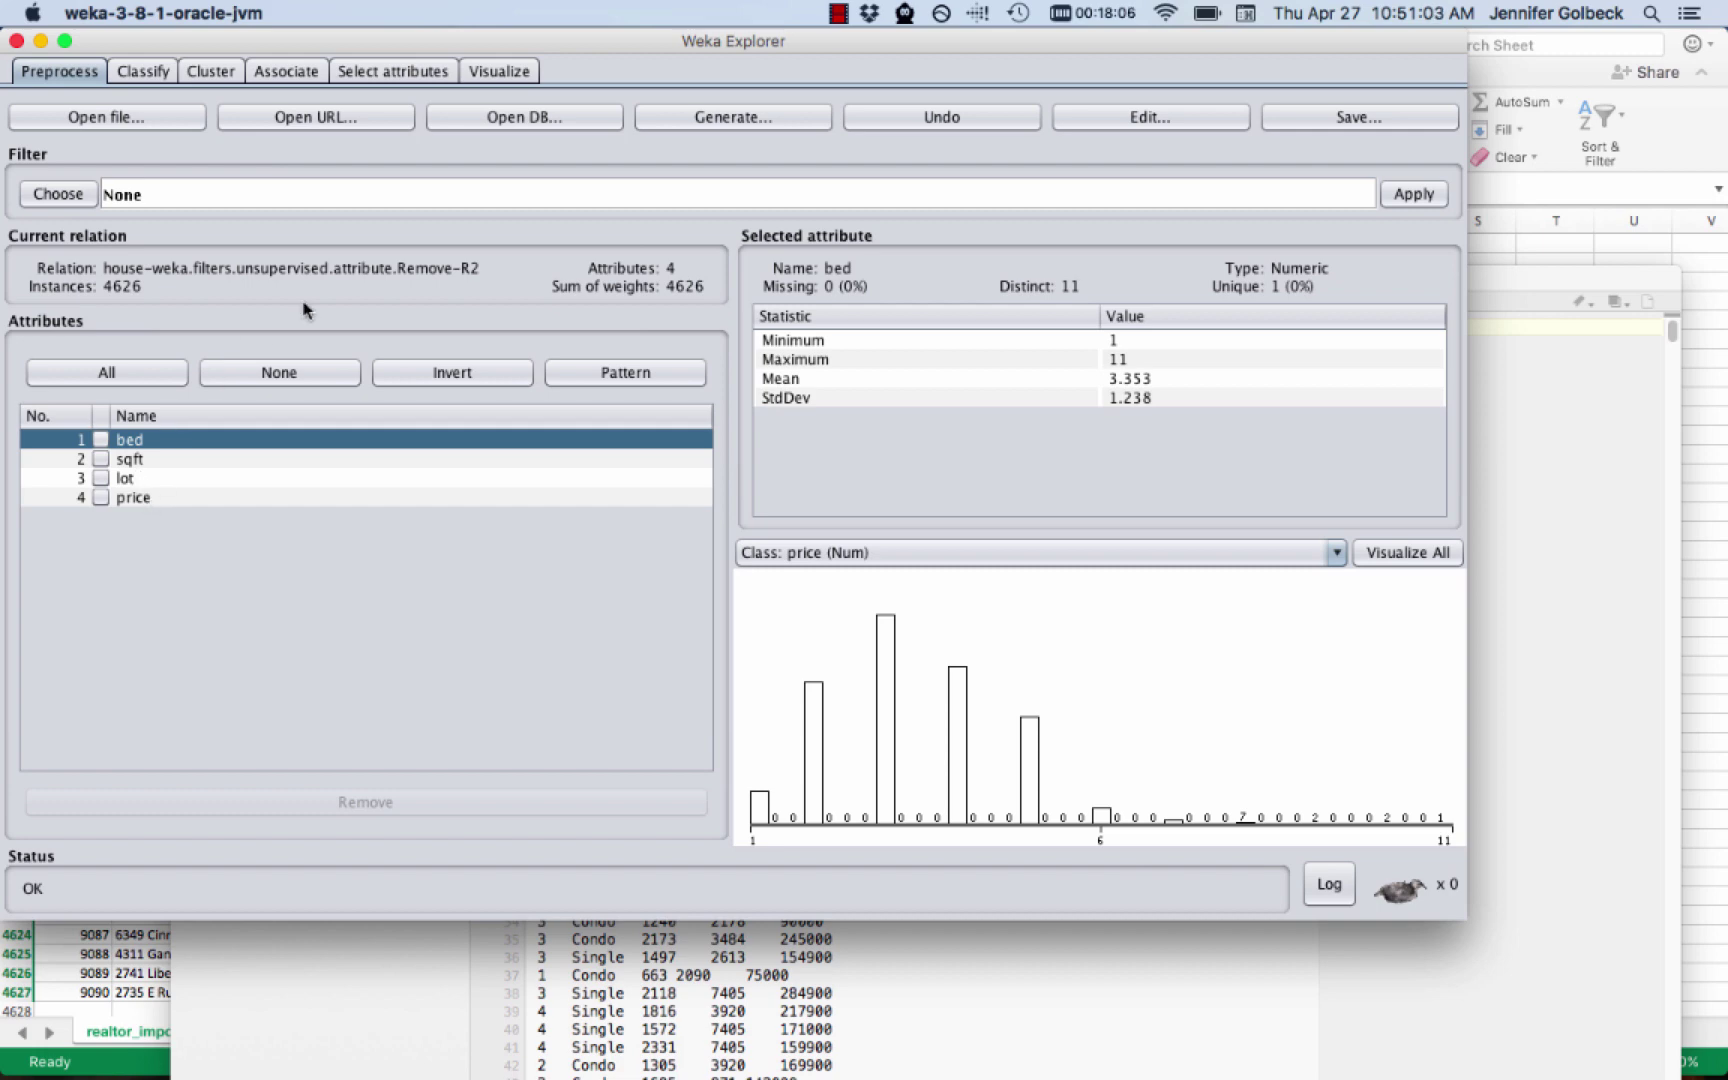
Choose the SimpleLinearRegression function as the classifier for the price attribute
click(148, 74)
click(93, 136)
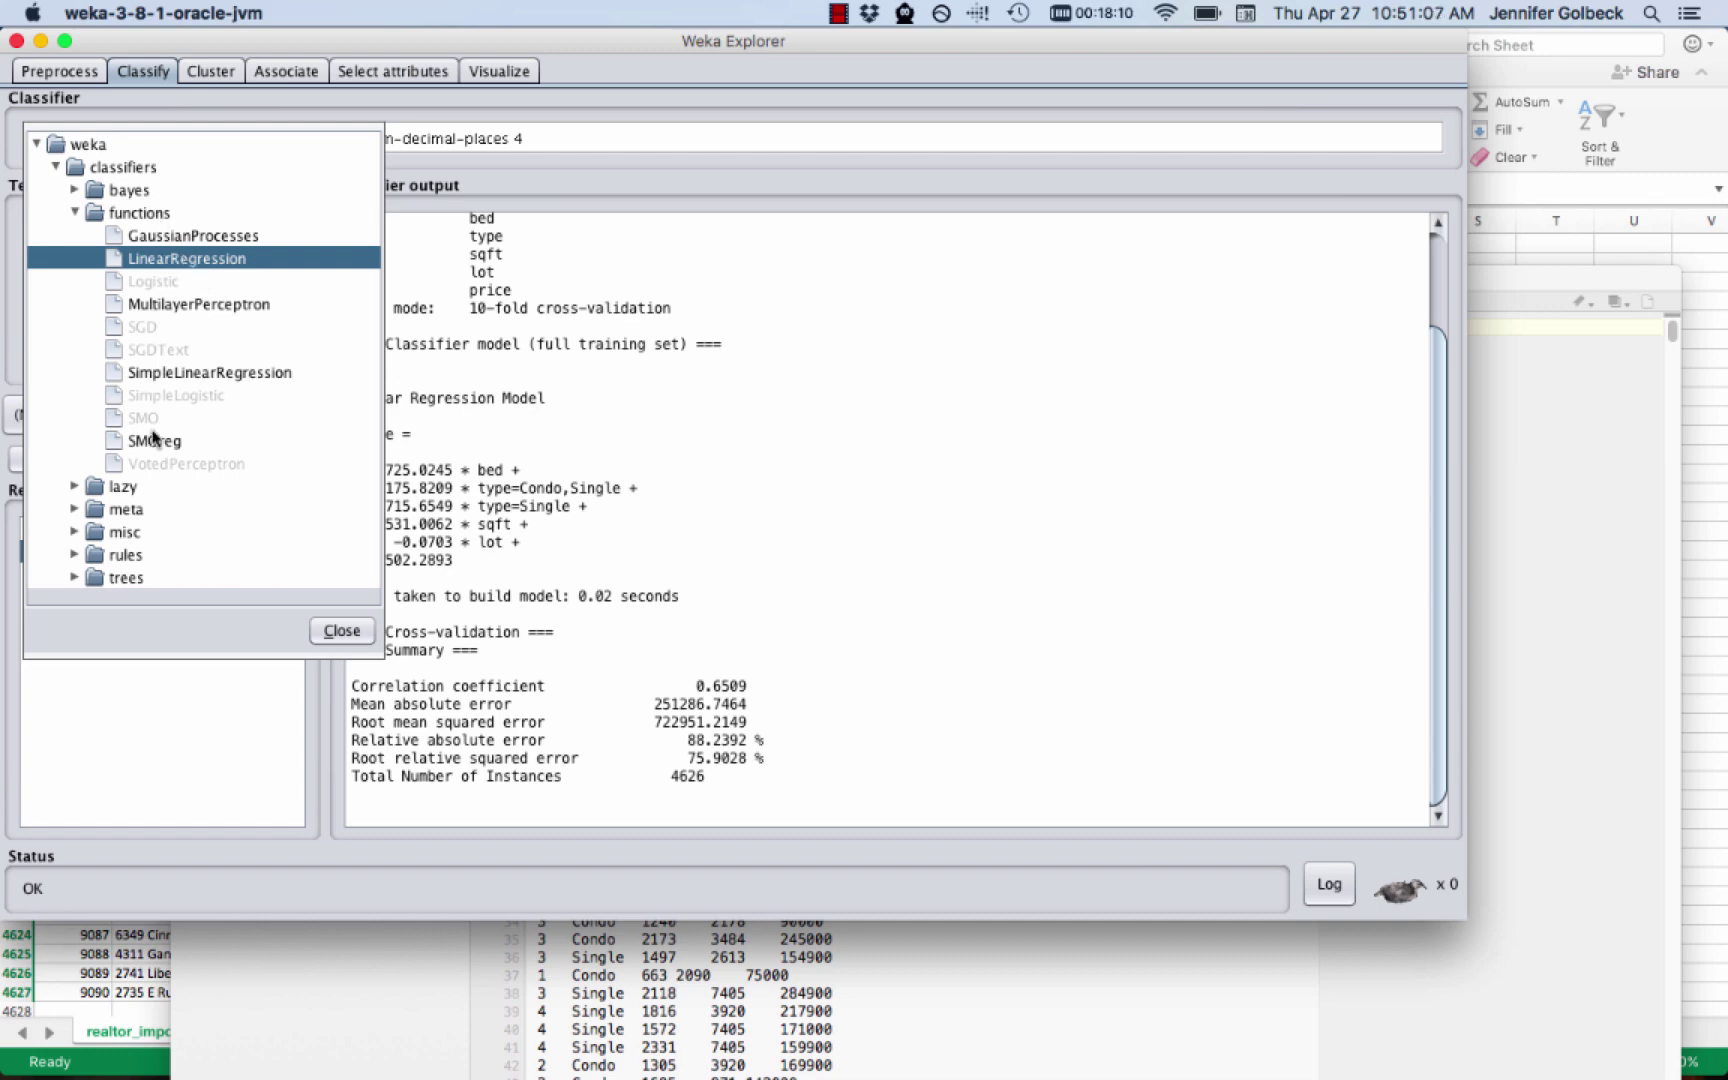
click(161, 373)
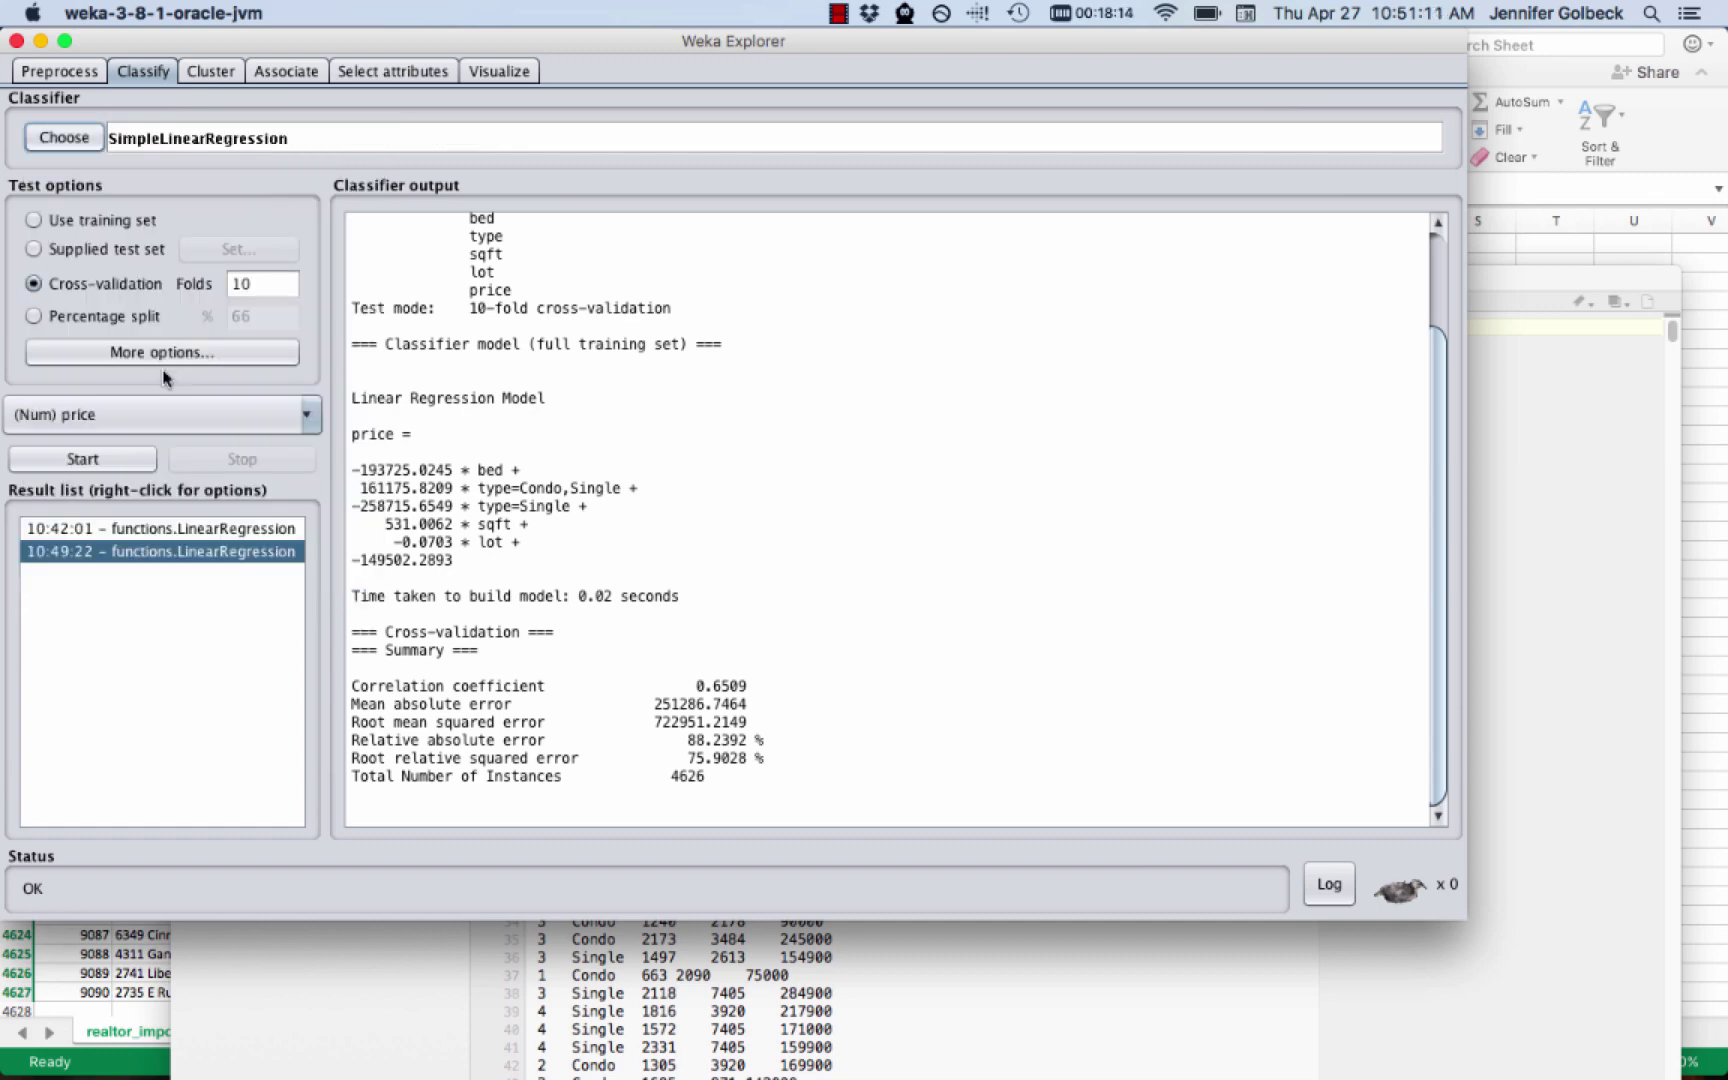
Run SimpleLinearRegression to predict price, and run LinearRegression on the same attributes, both with 10-fold cross-validation
click(100, 462)
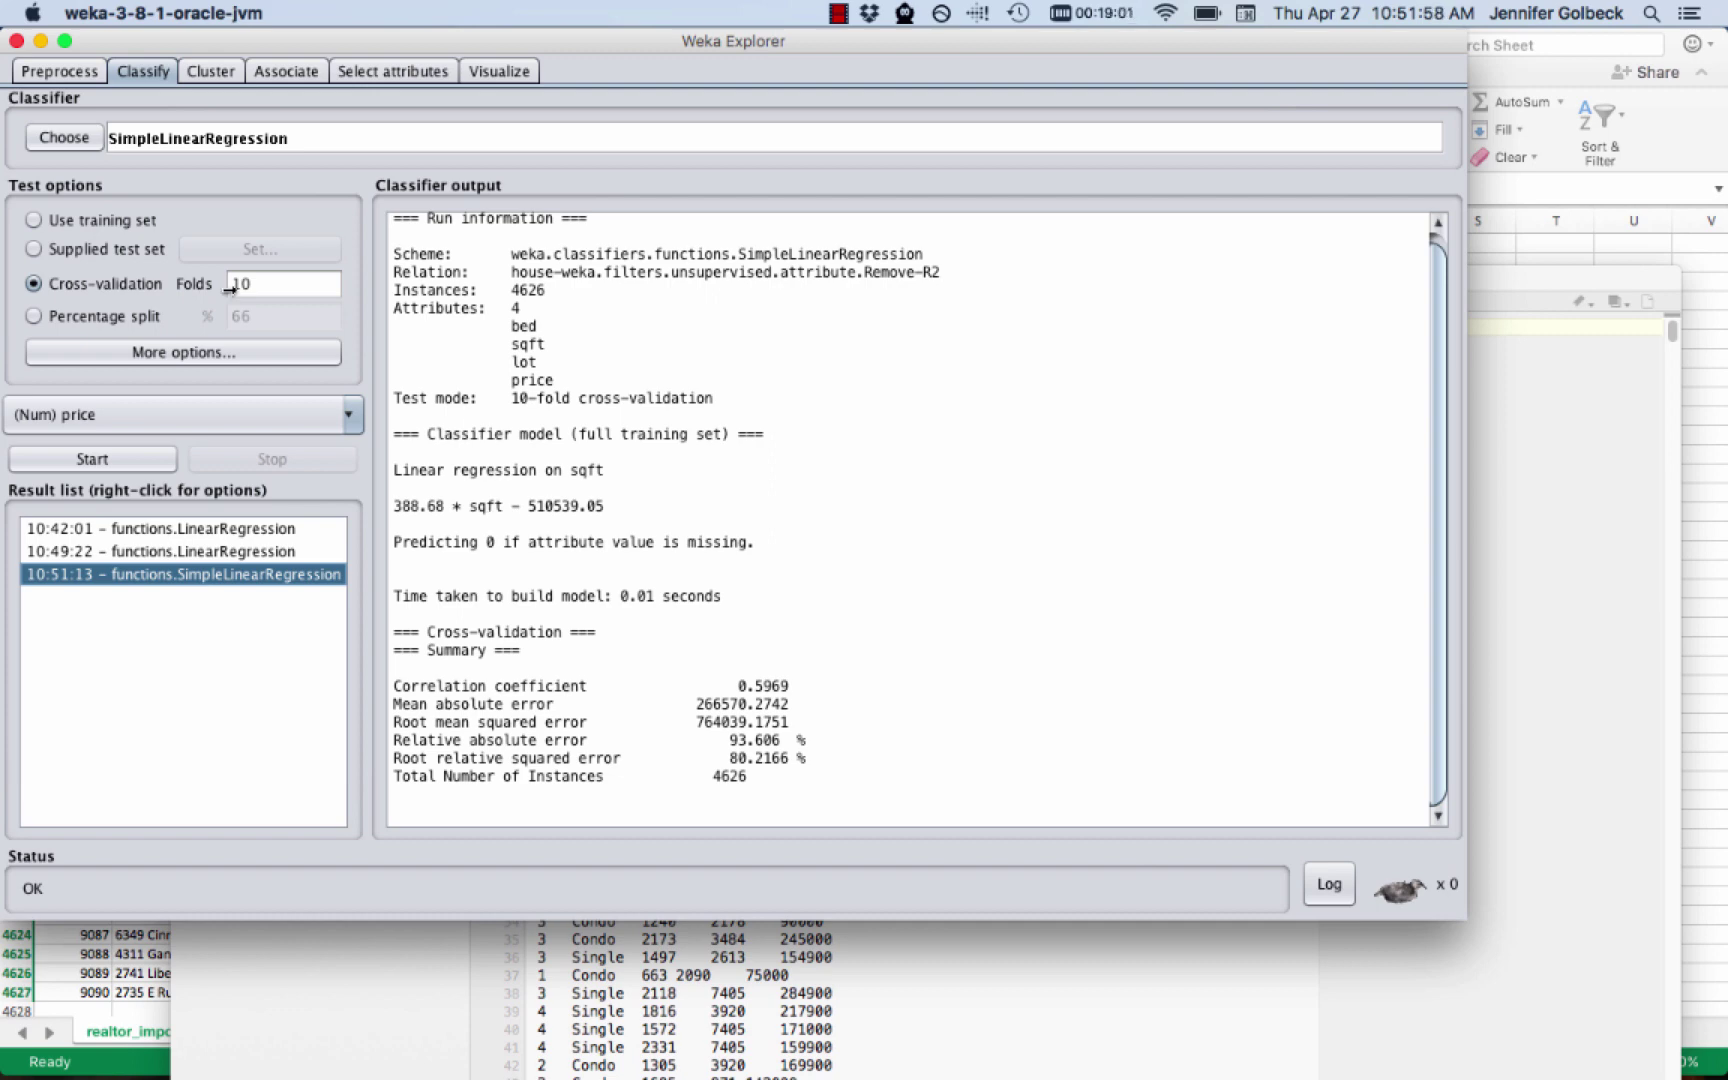
click(88, 139)
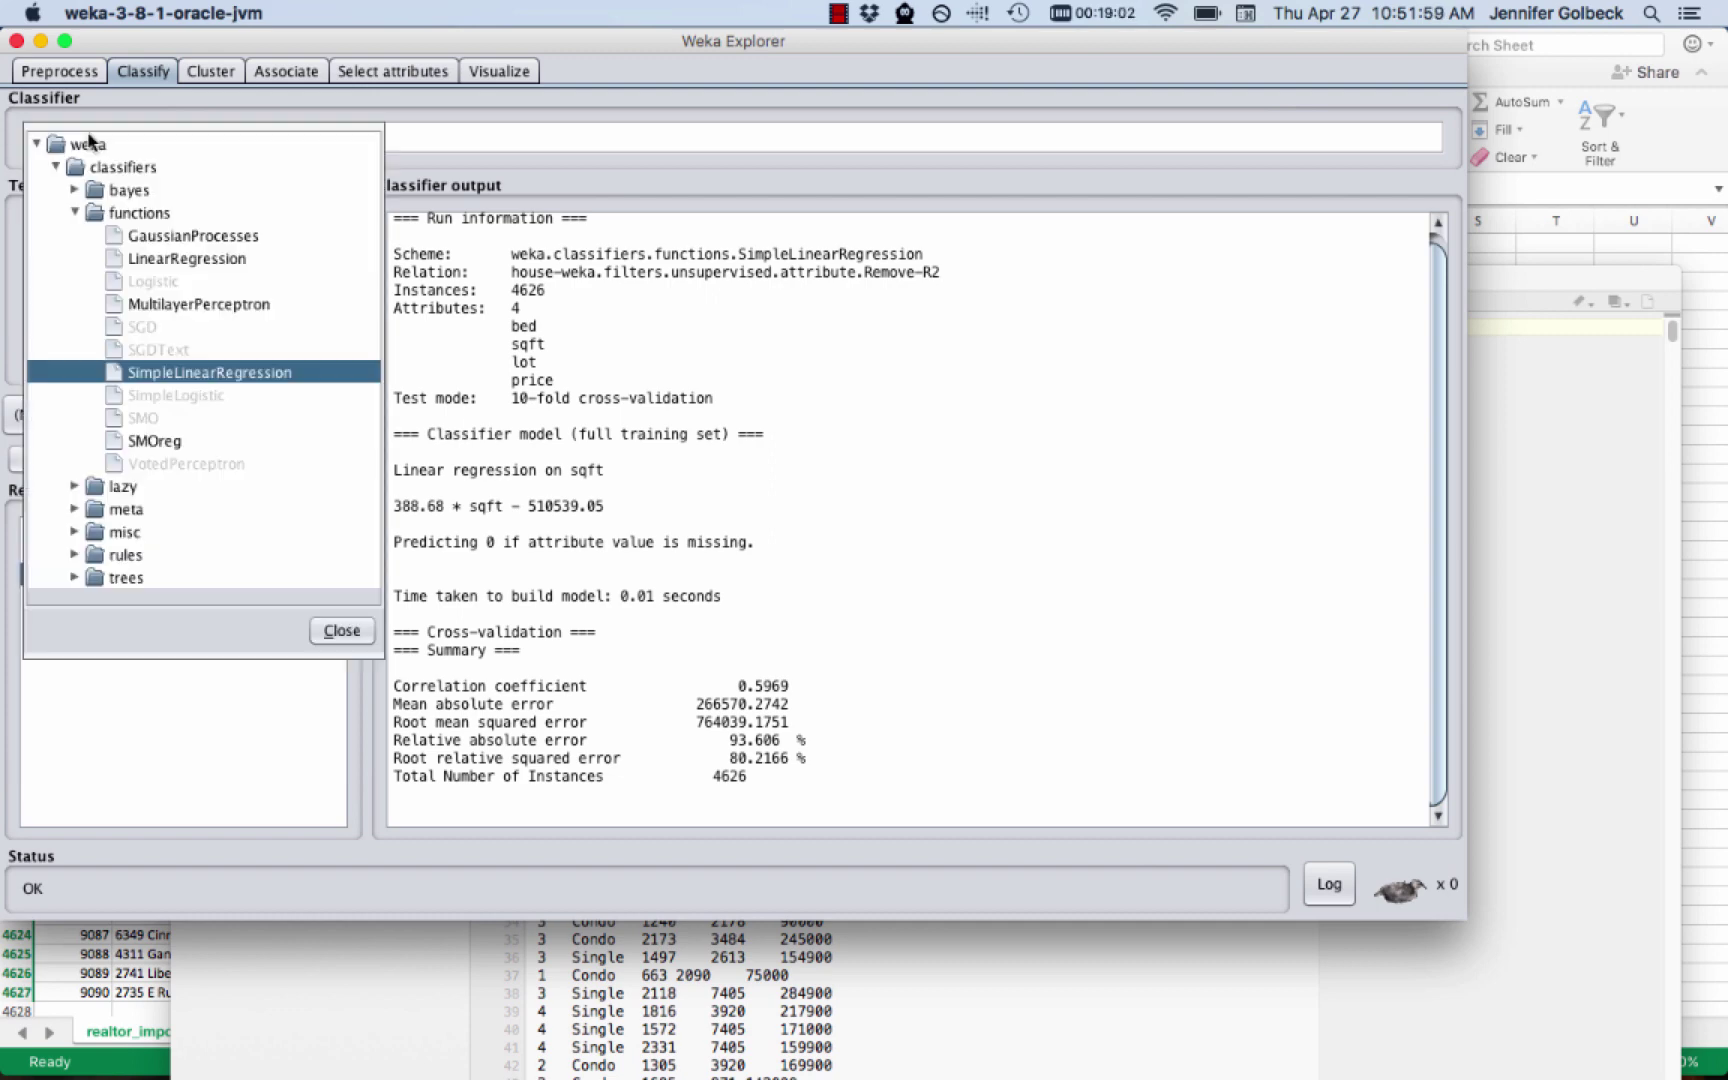
click(150, 260)
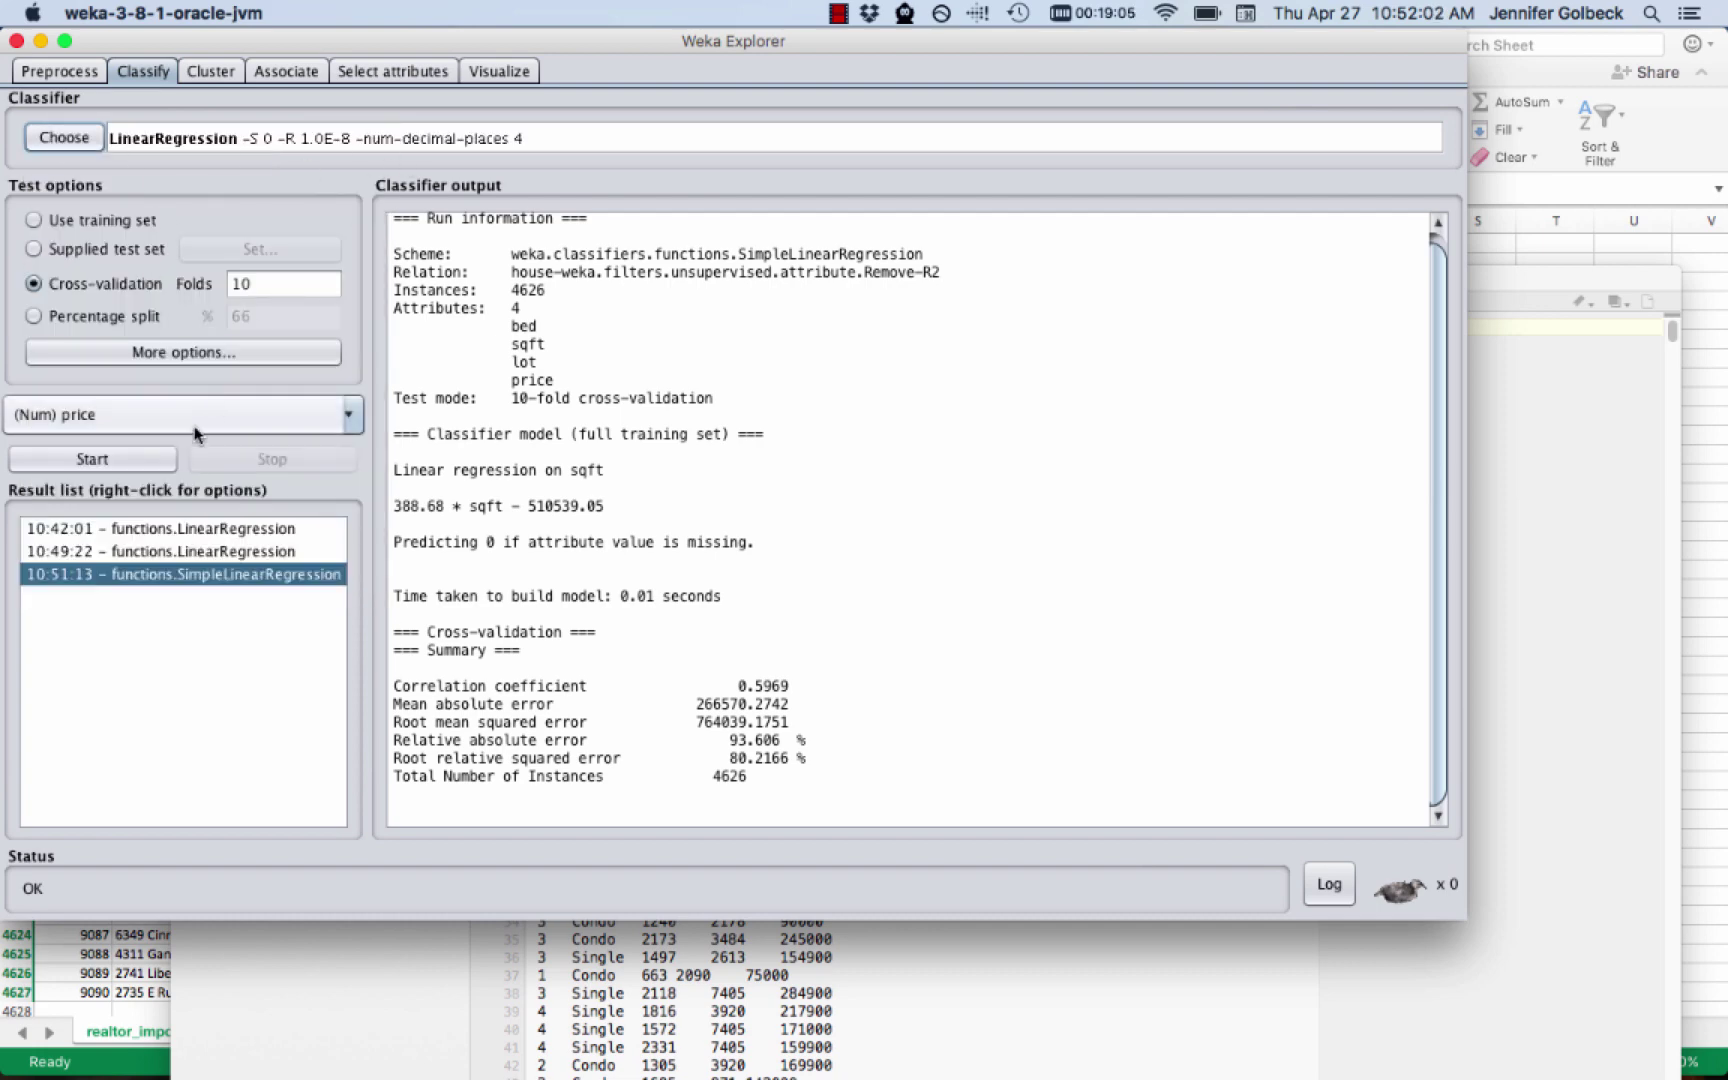
click(153, 462)
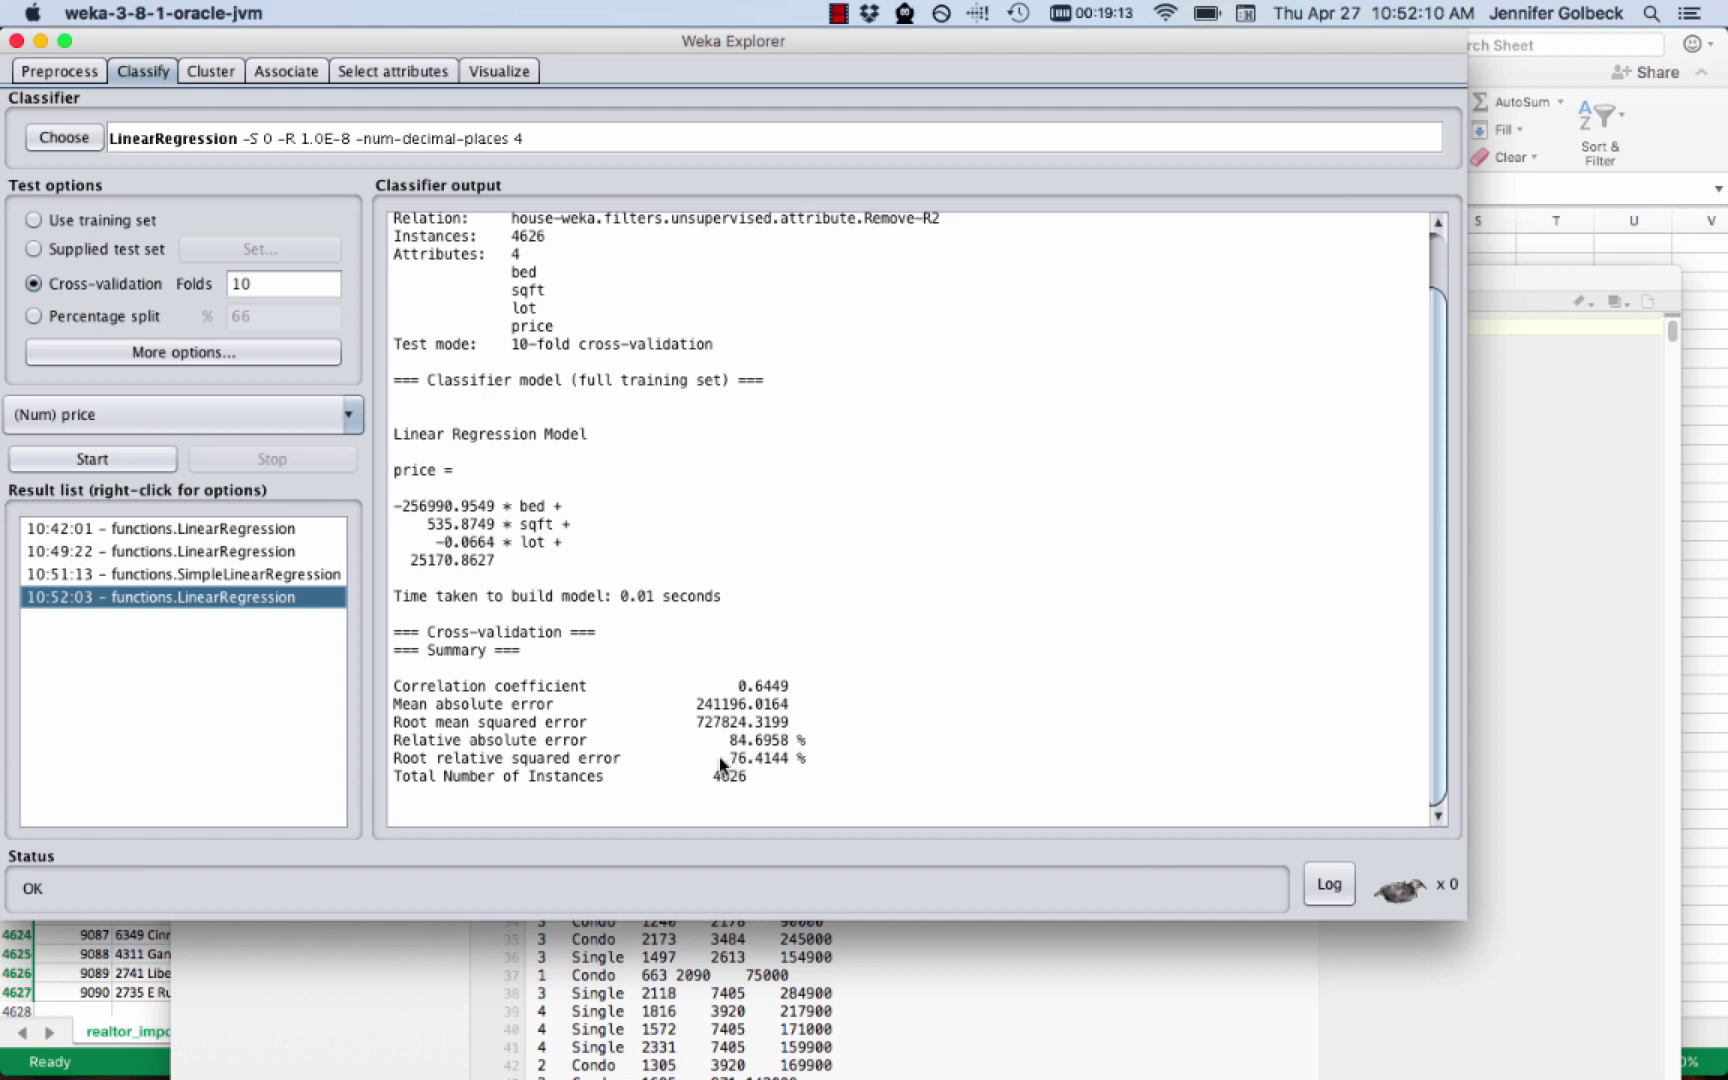
Run a MultilayerPerceptron with default settings to predict price using 10-fold cross-validation
click(66, 139)
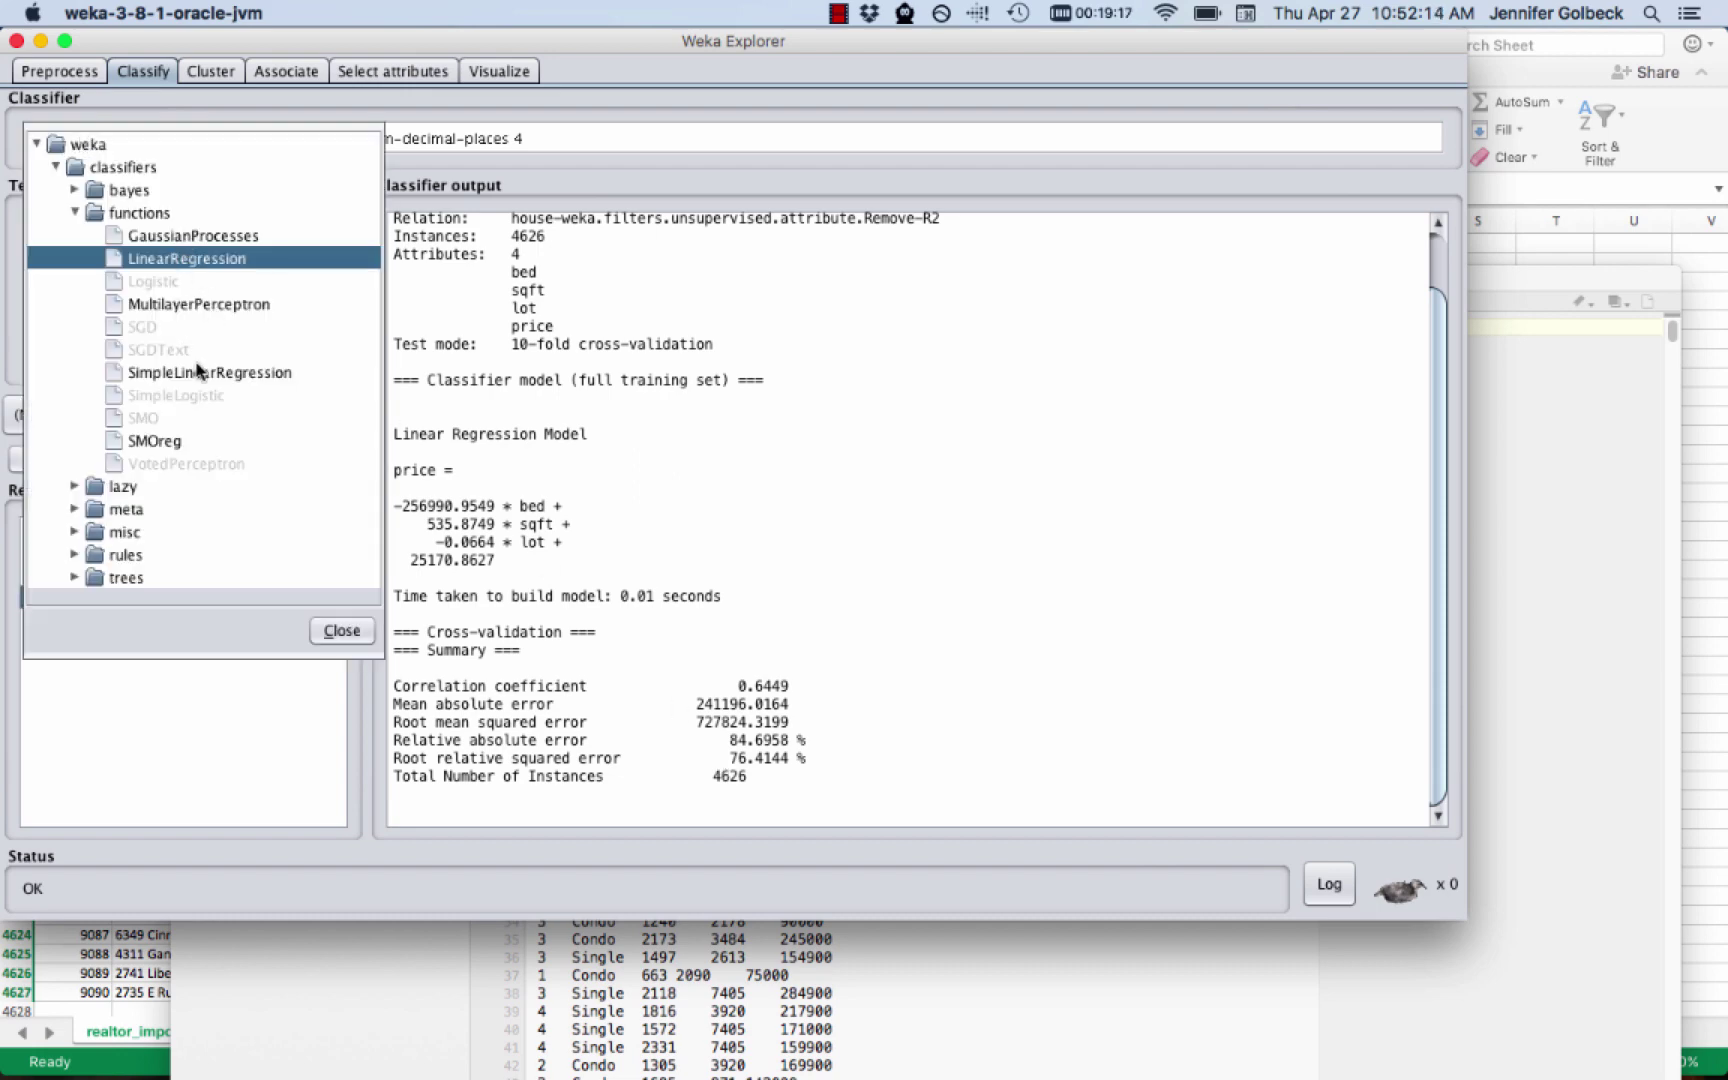
click(177, 301)
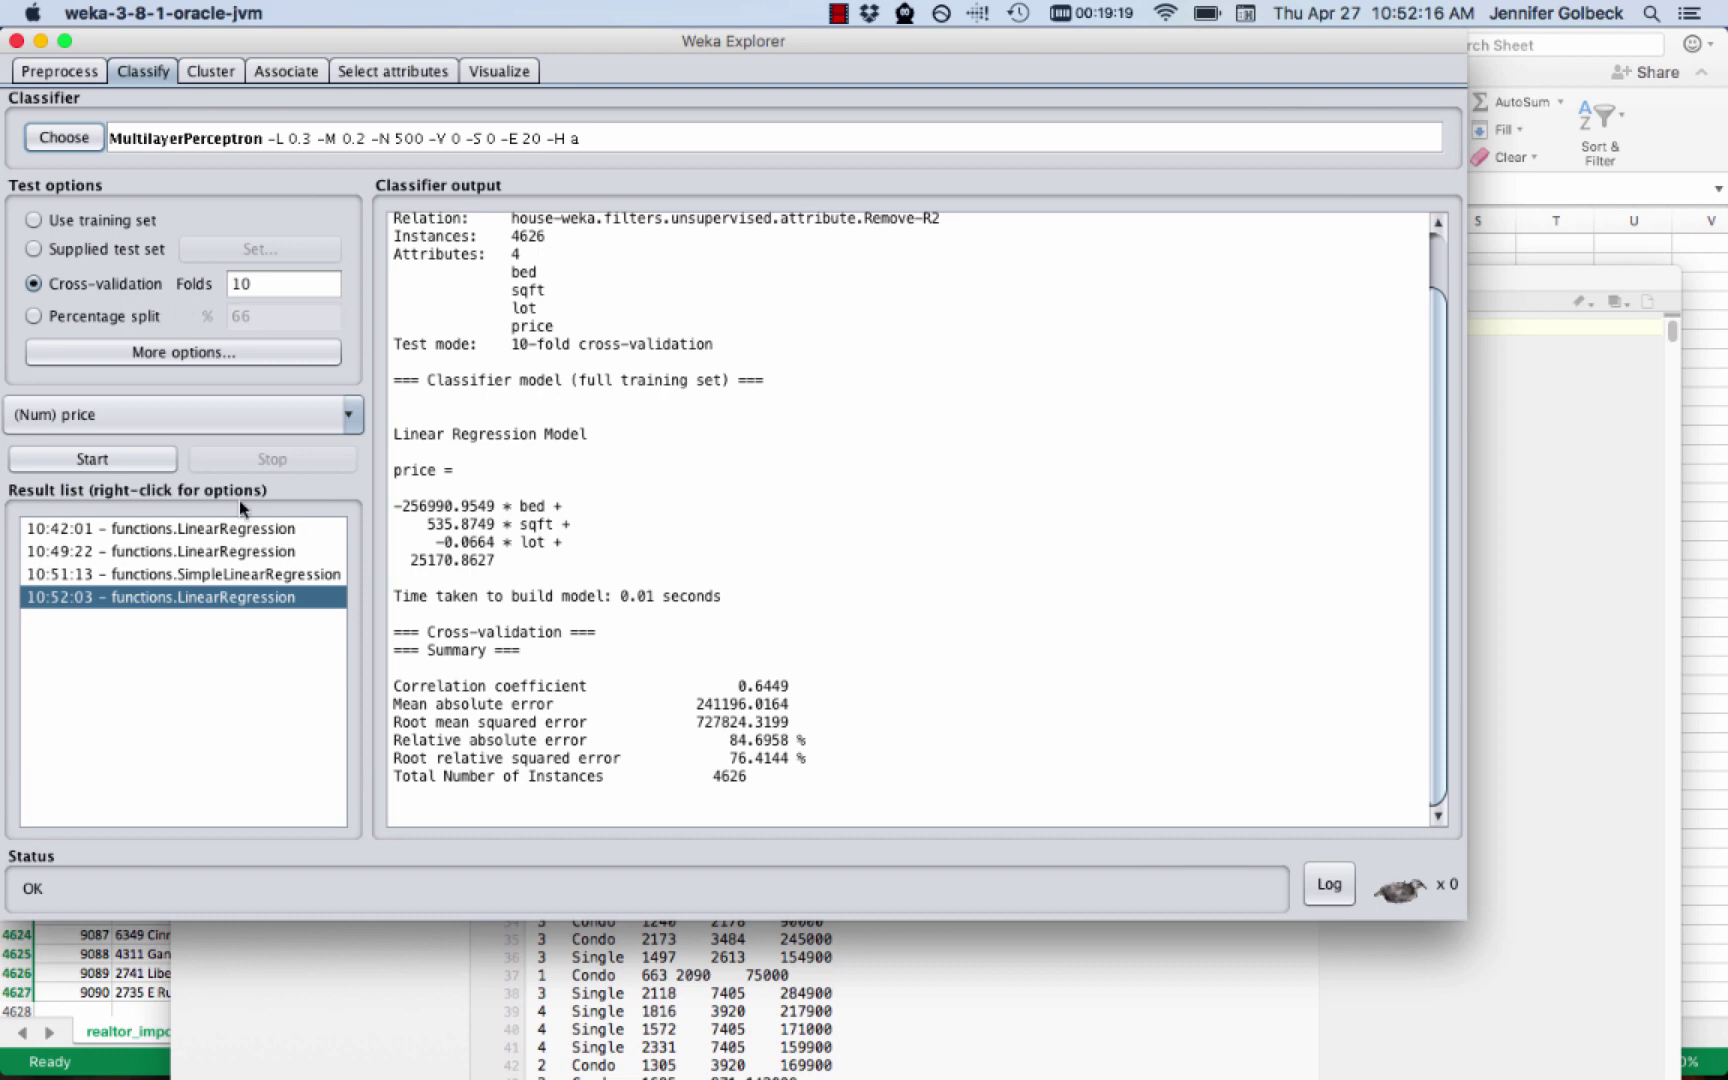
click(136, 462)
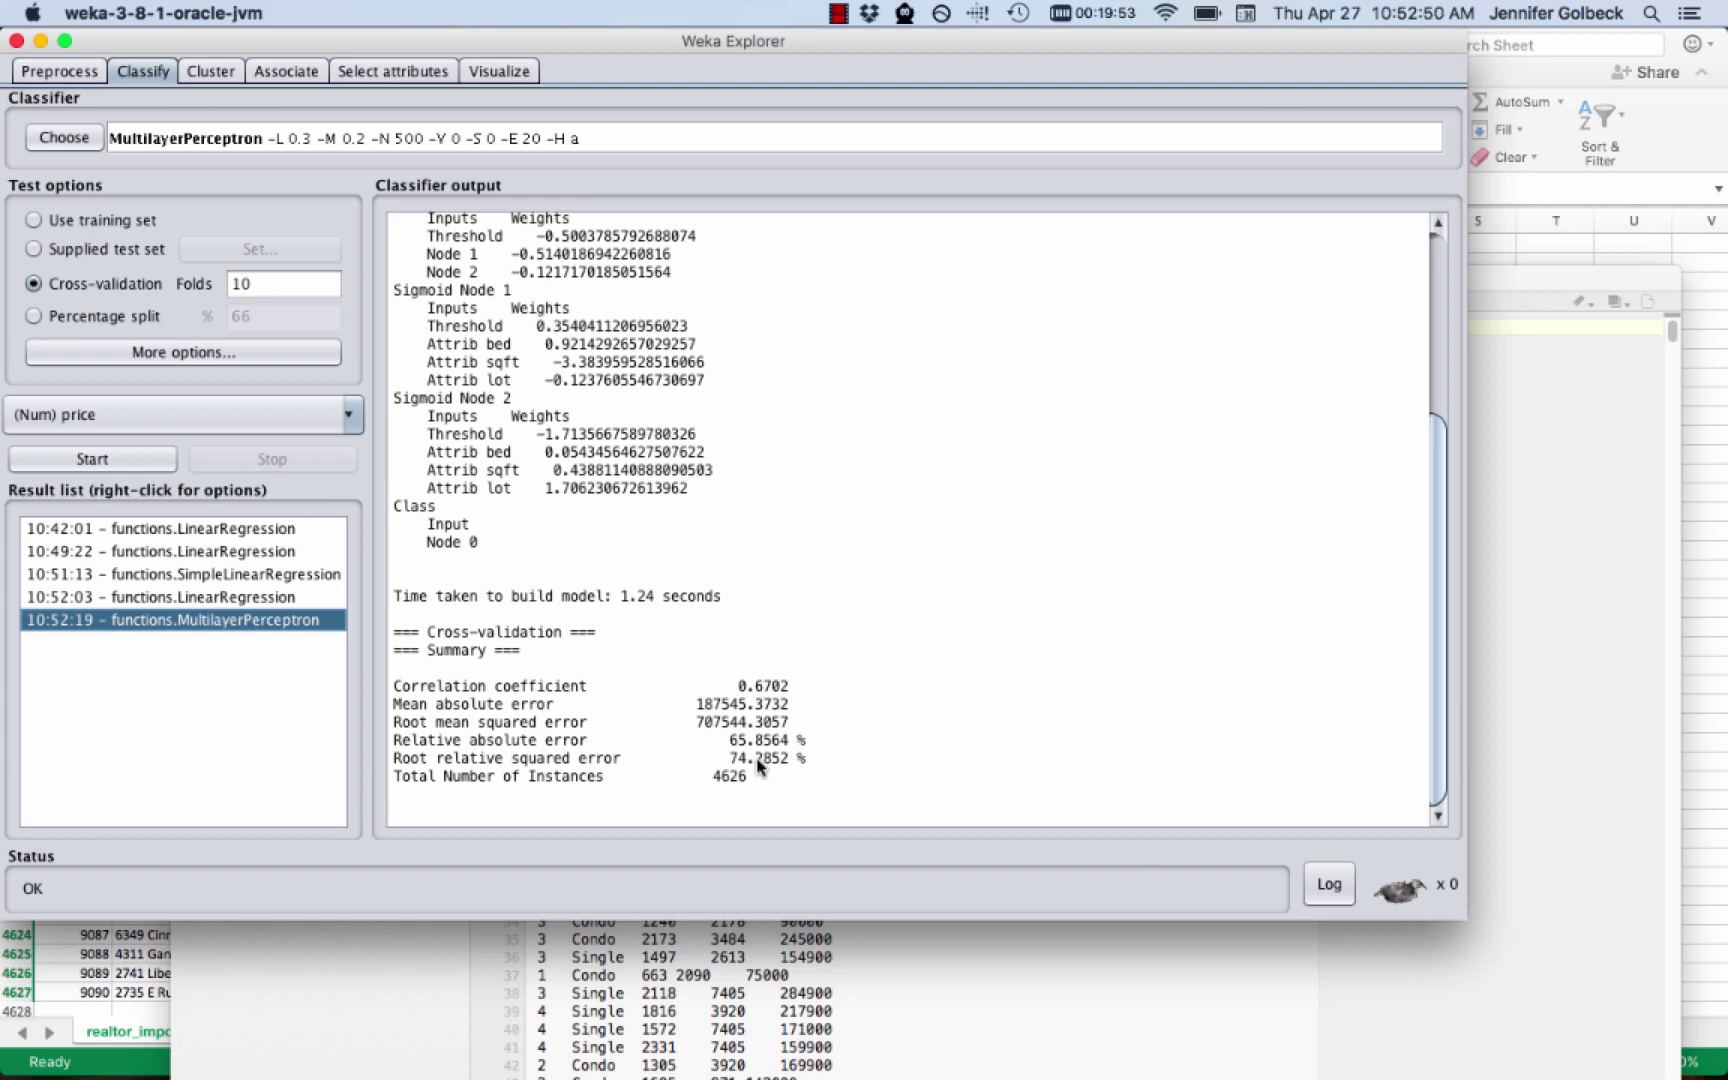
Load the auto-mpg.arff dataset from the Desktop in place of the house data
click(65, 73)
click(62, 192)
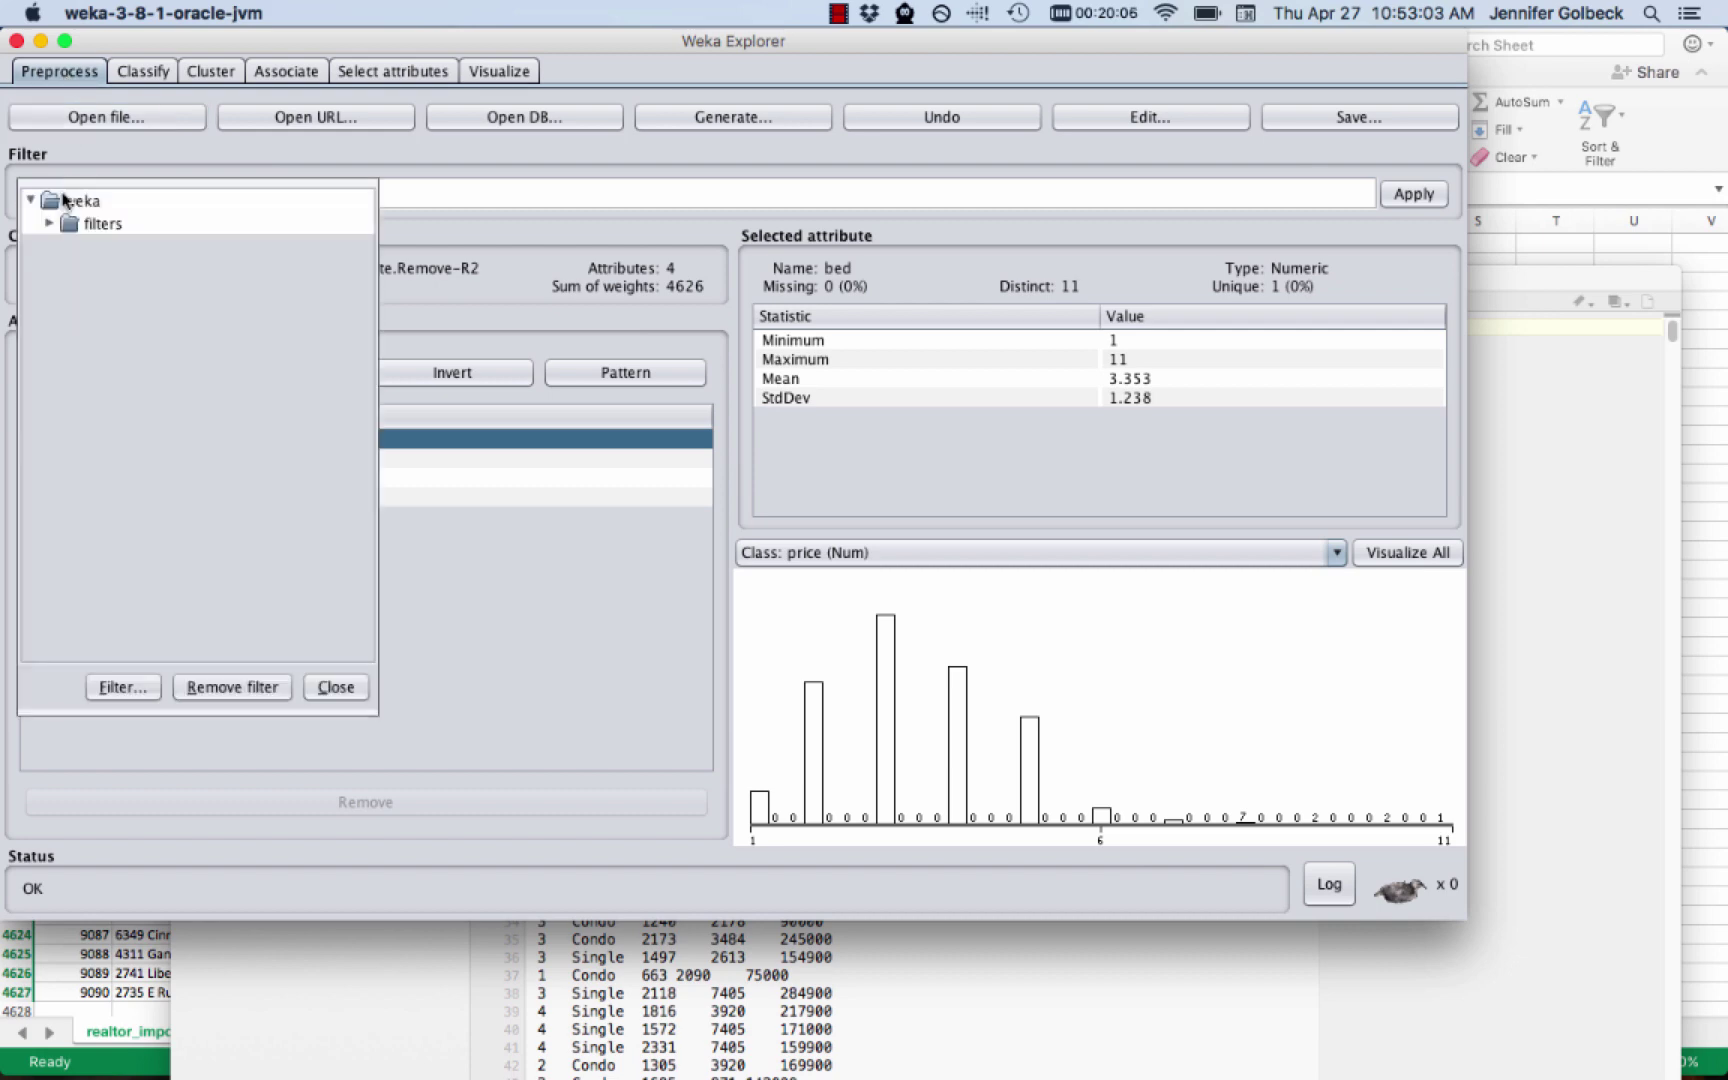
click(82, 120)
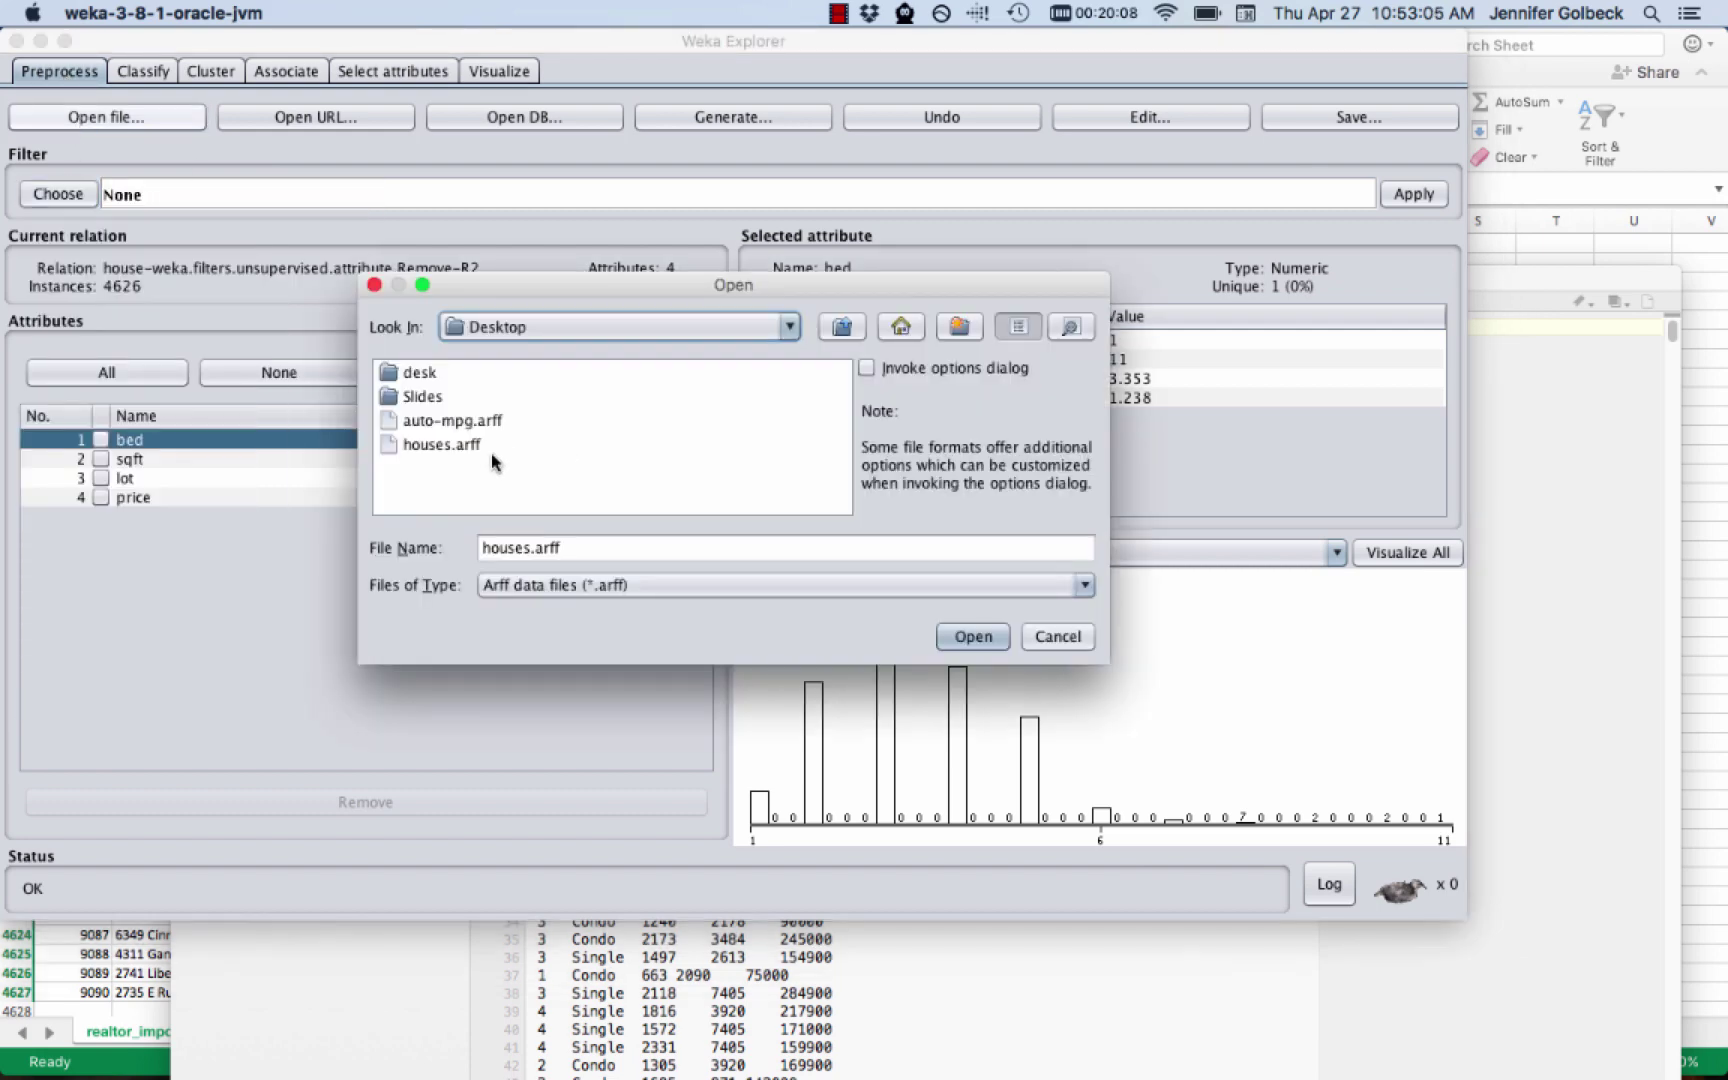
double_click(475, 425)
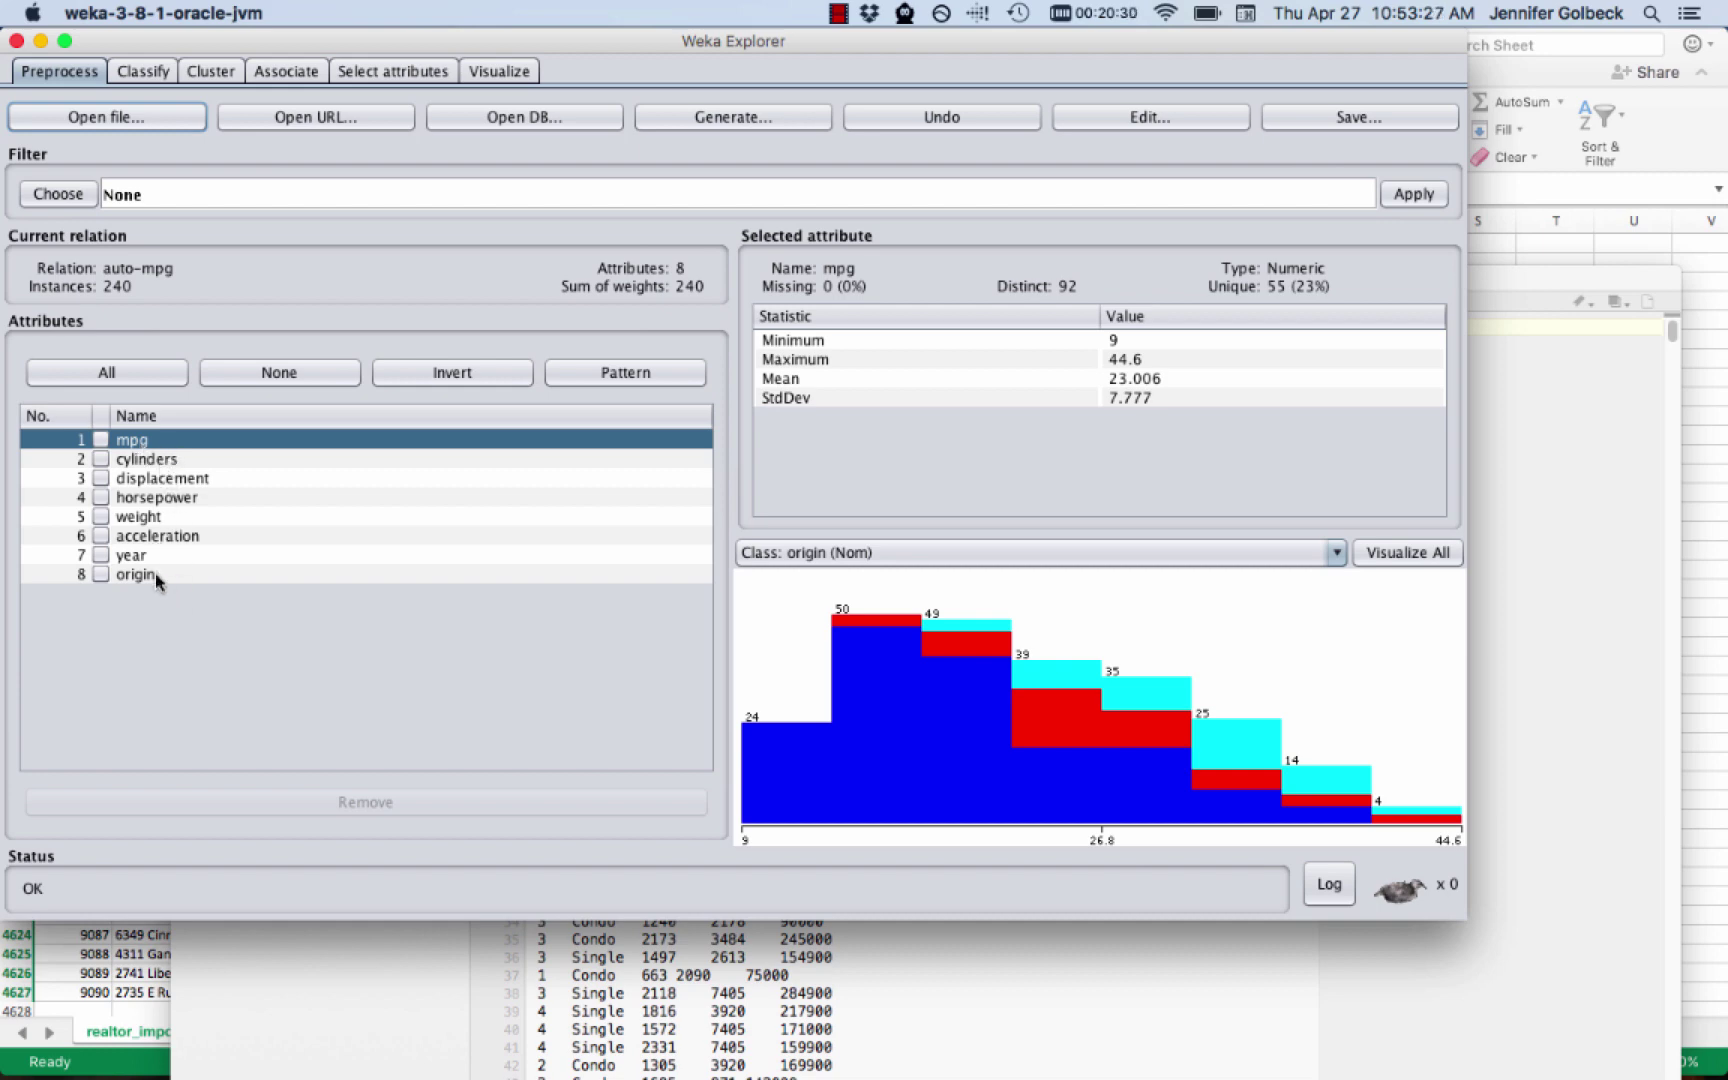
Run LinearRegression with mpg as the class attribute, using 10-fold cross-validation
click(161, 72)
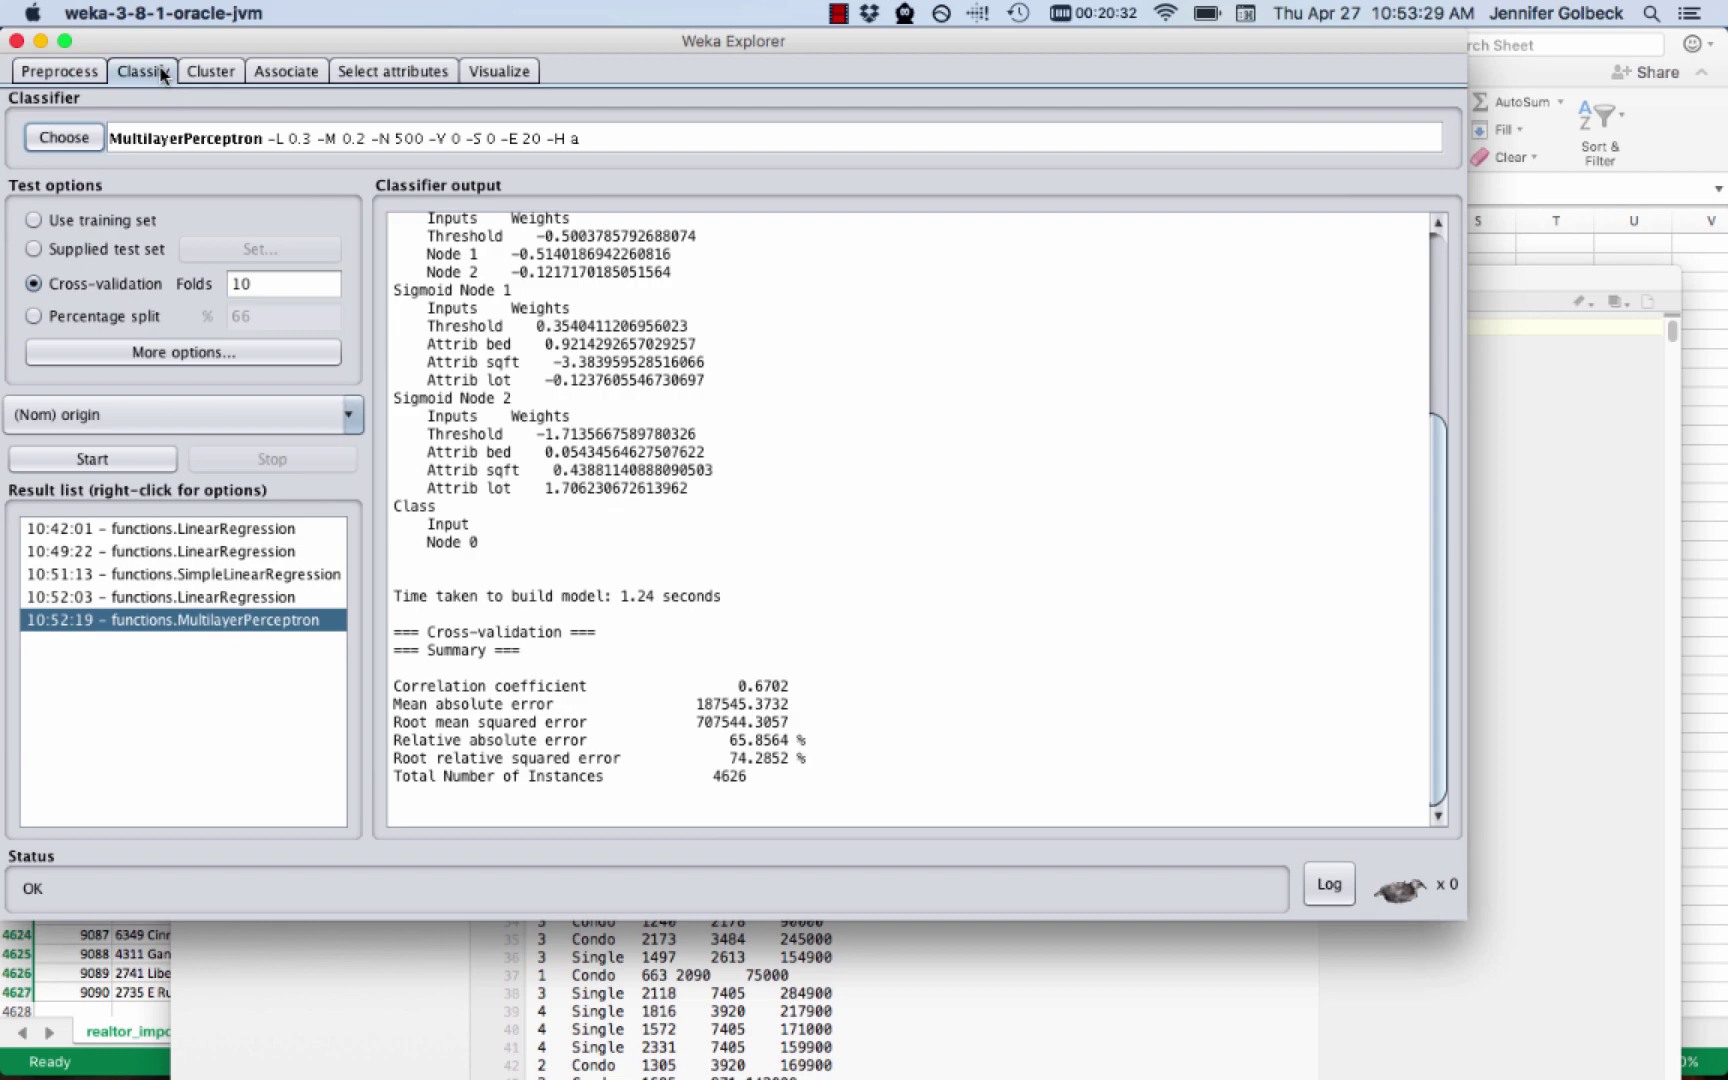
click(59, 414)
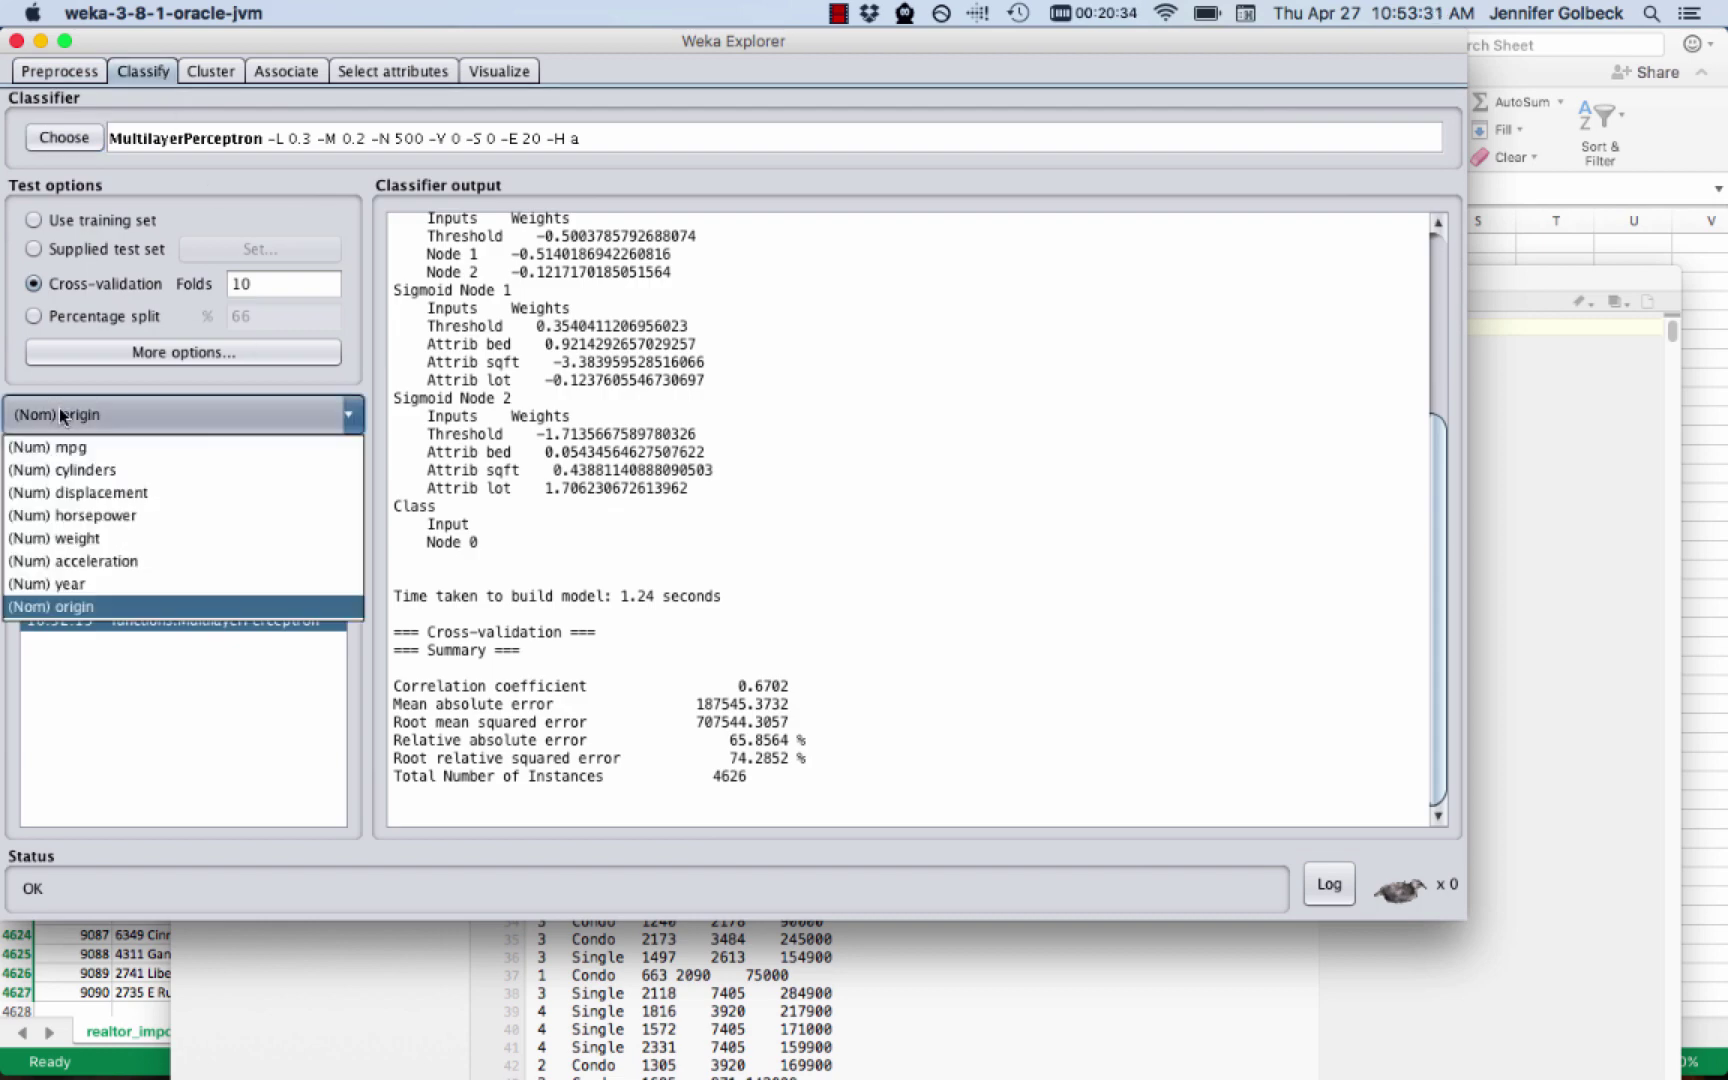
click(93, 450)
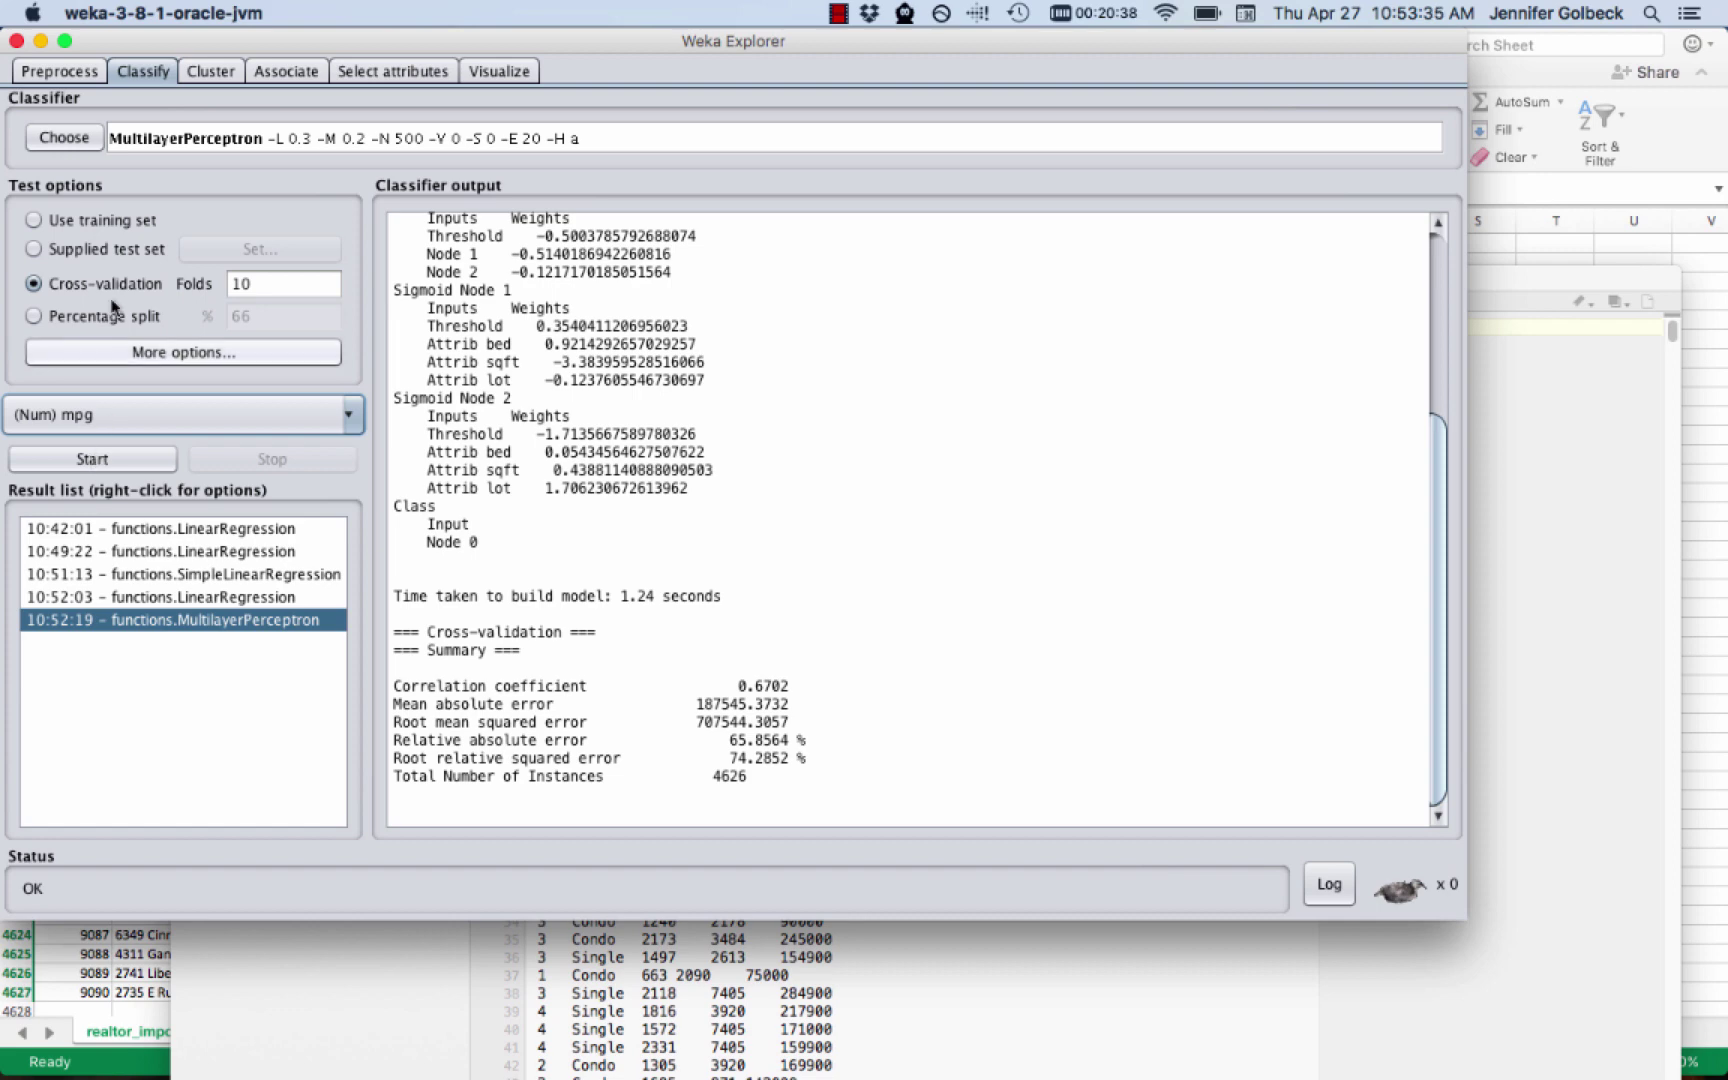
click(66, 139)
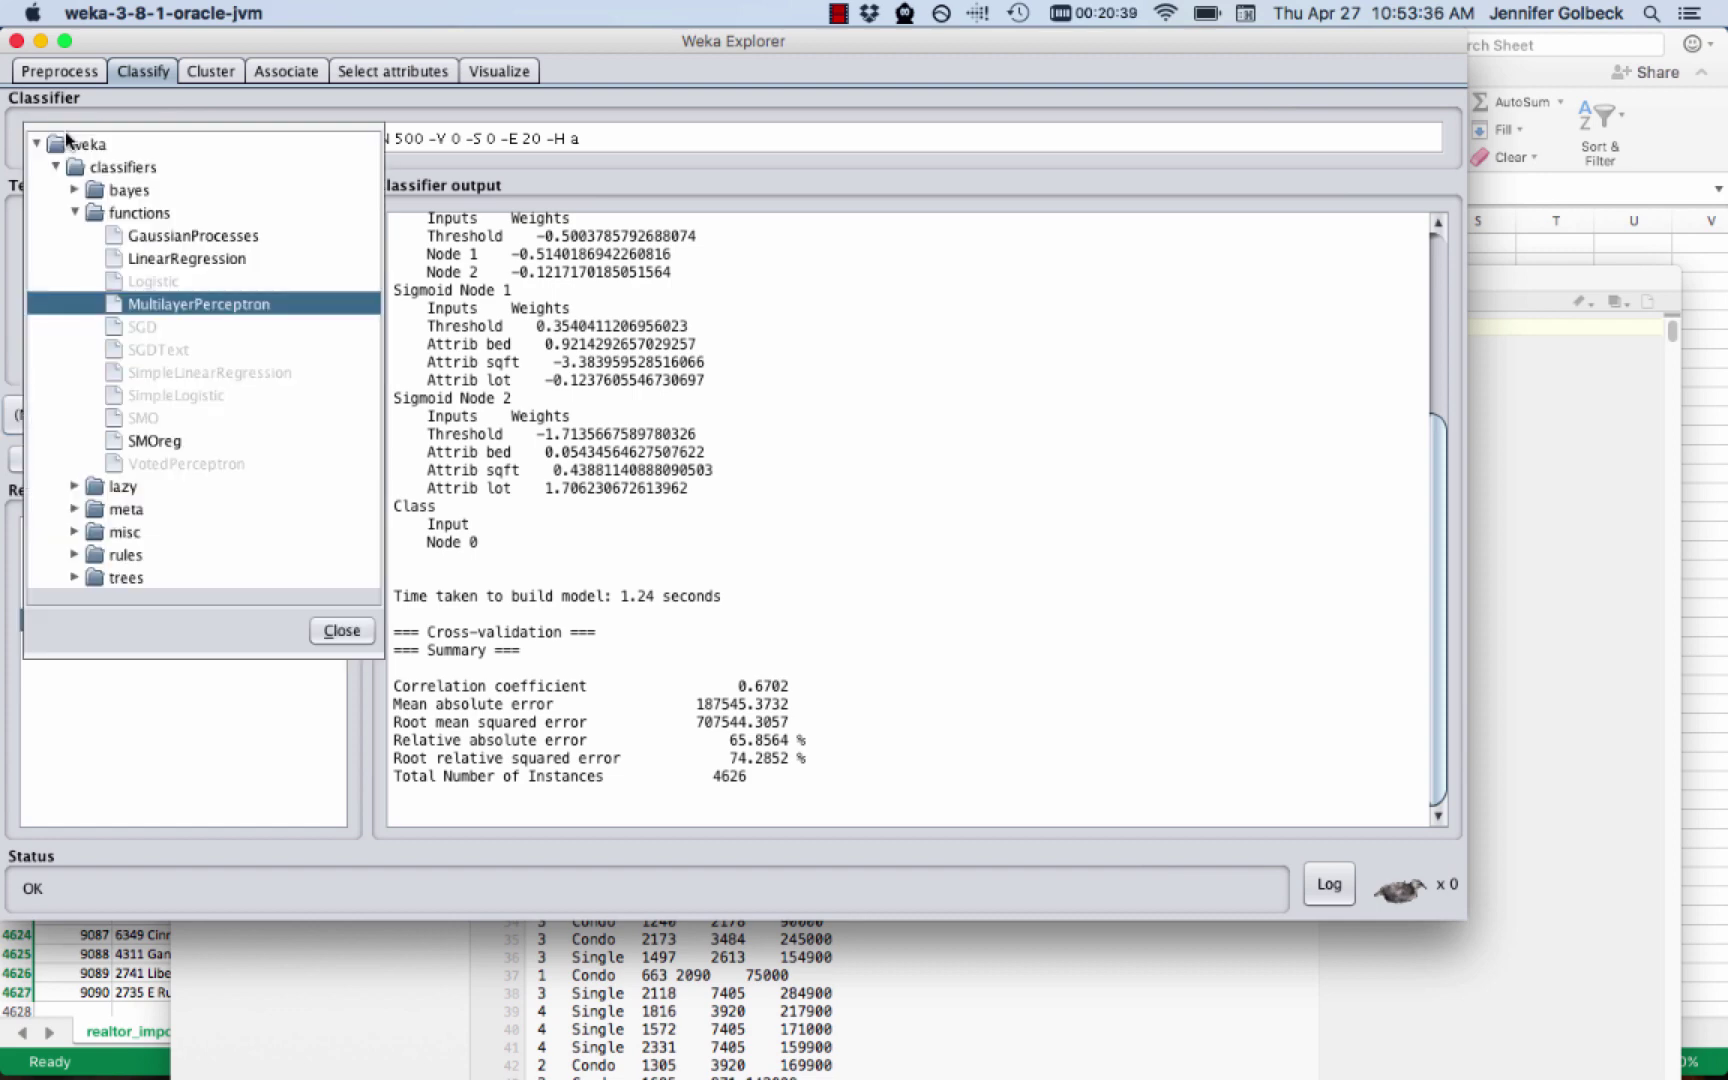
click(236, 258)
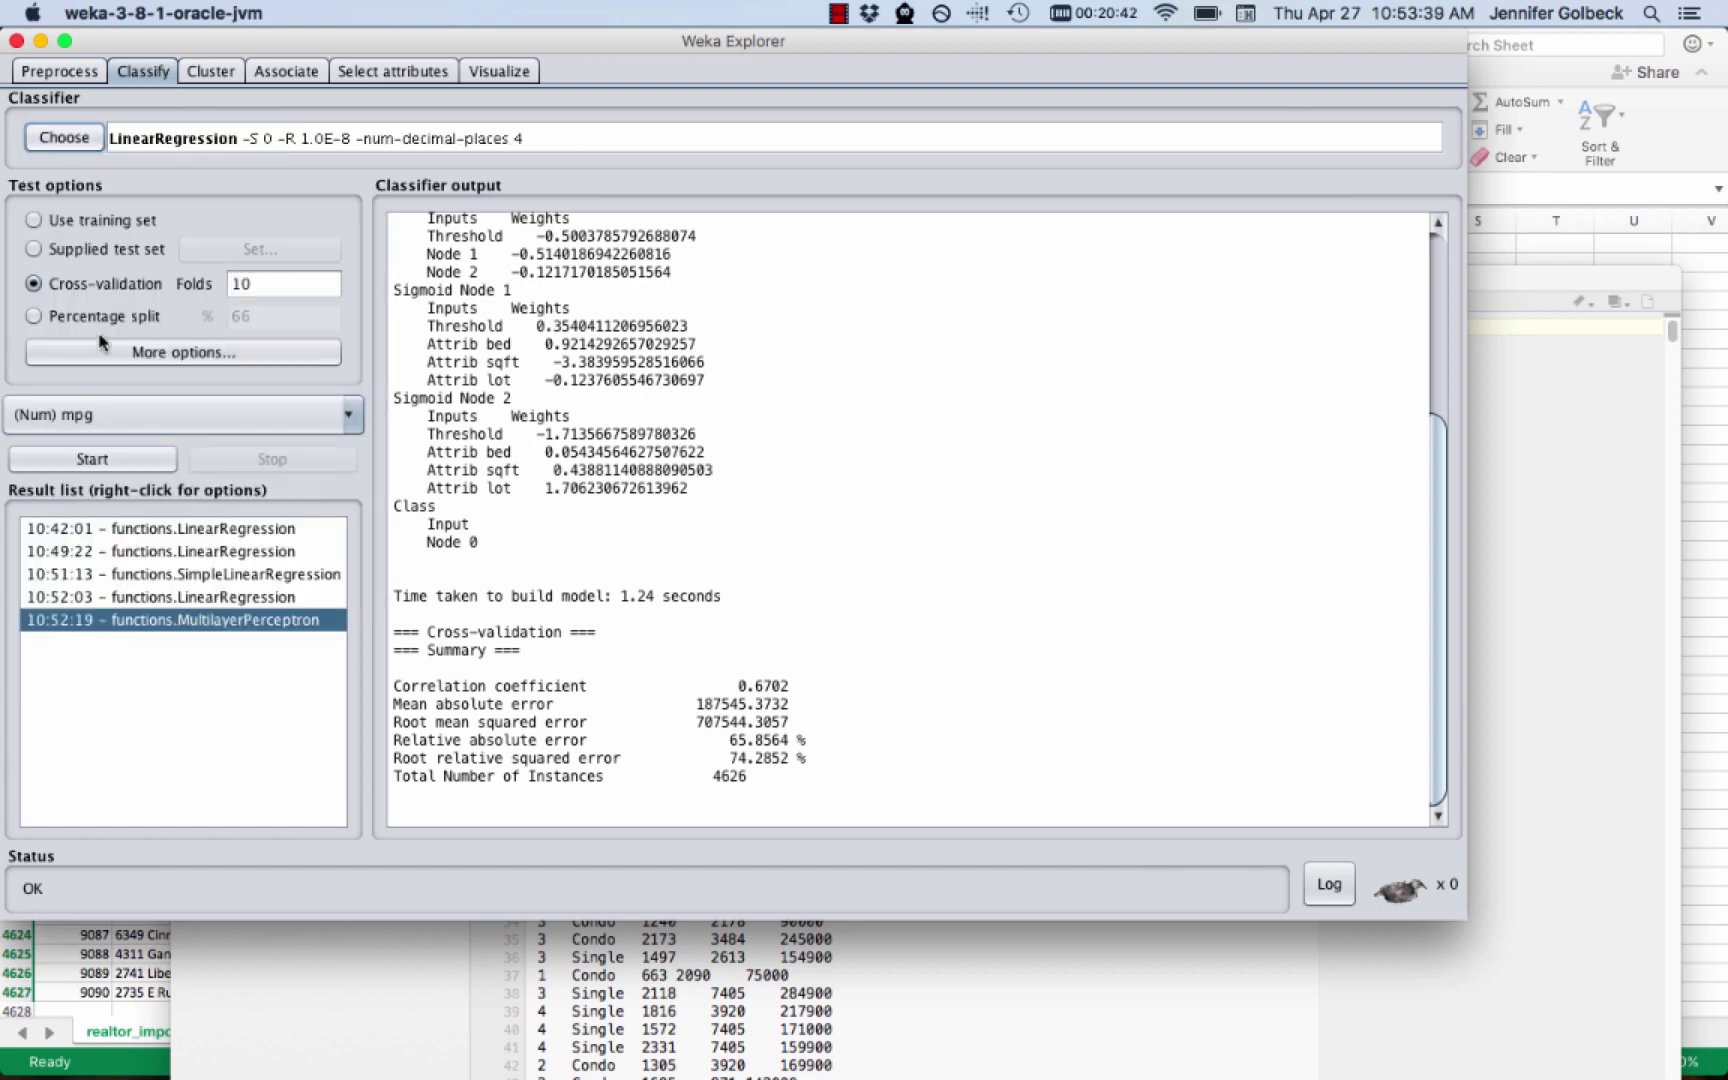
click(117, 459)
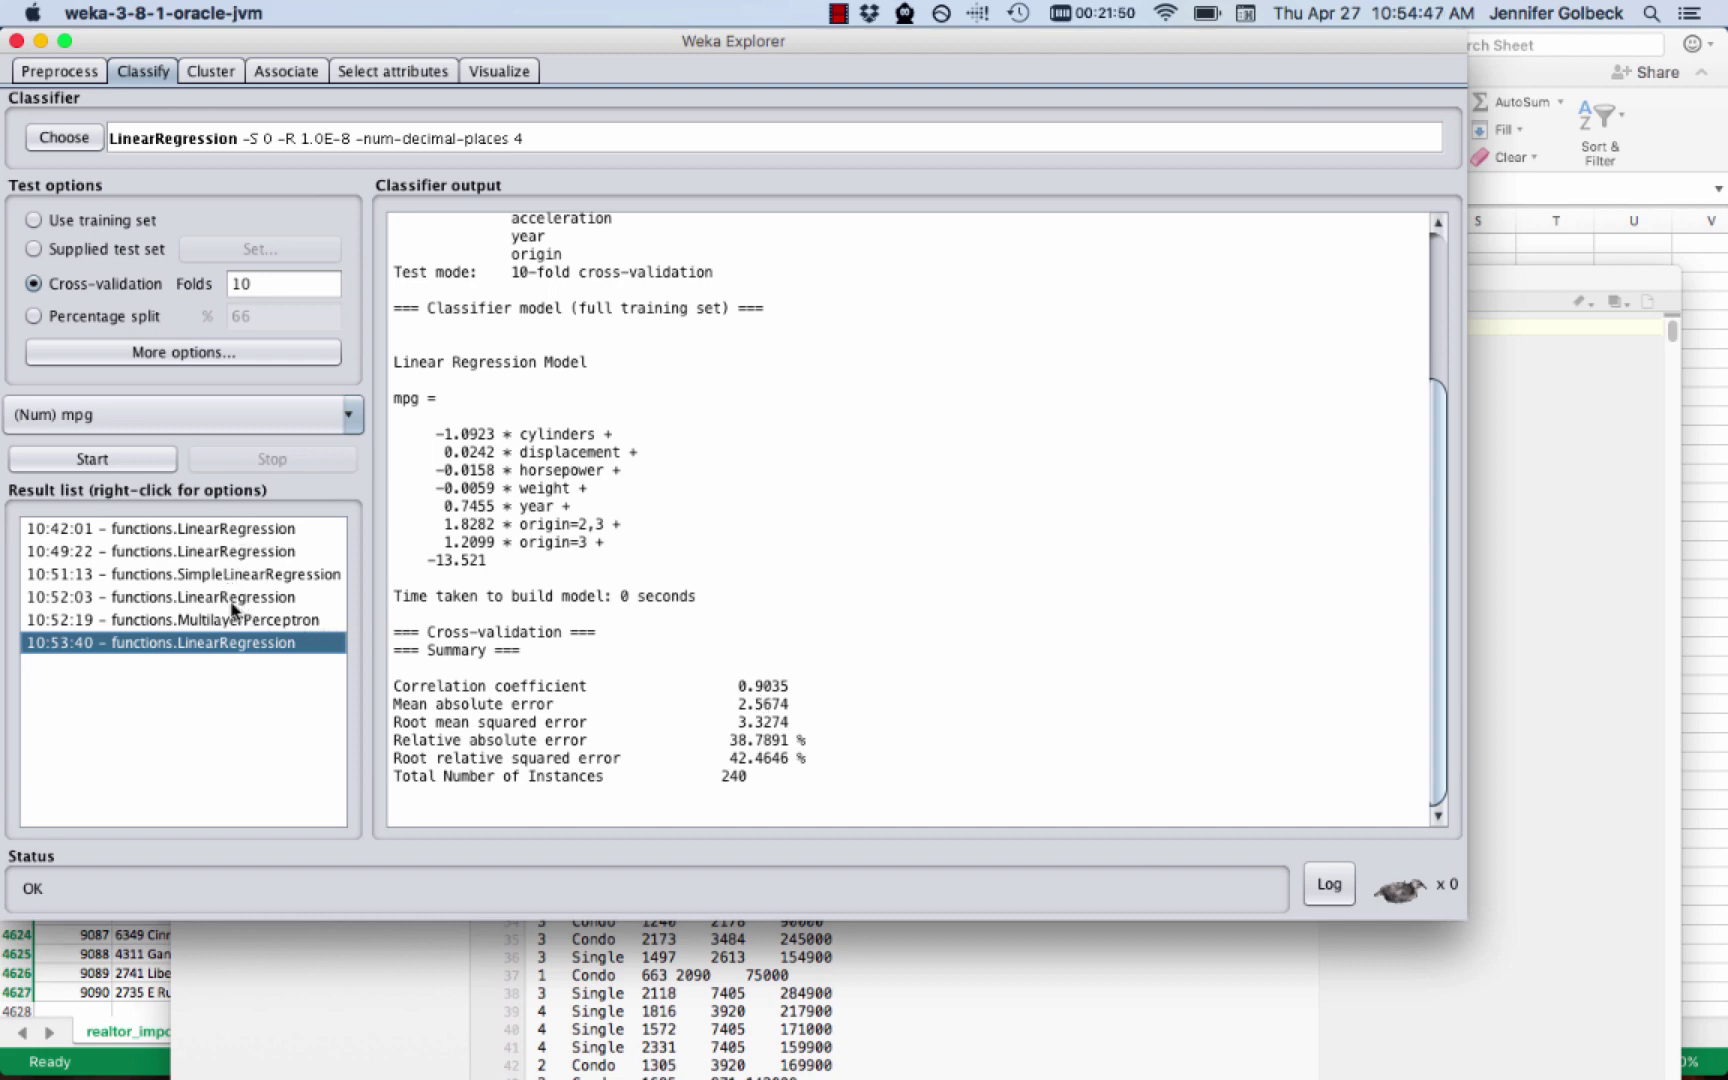
Compare the first house-price LinearRegression result with the mpg result, and examine the coefficients in the mpg equation
click(214, 529)
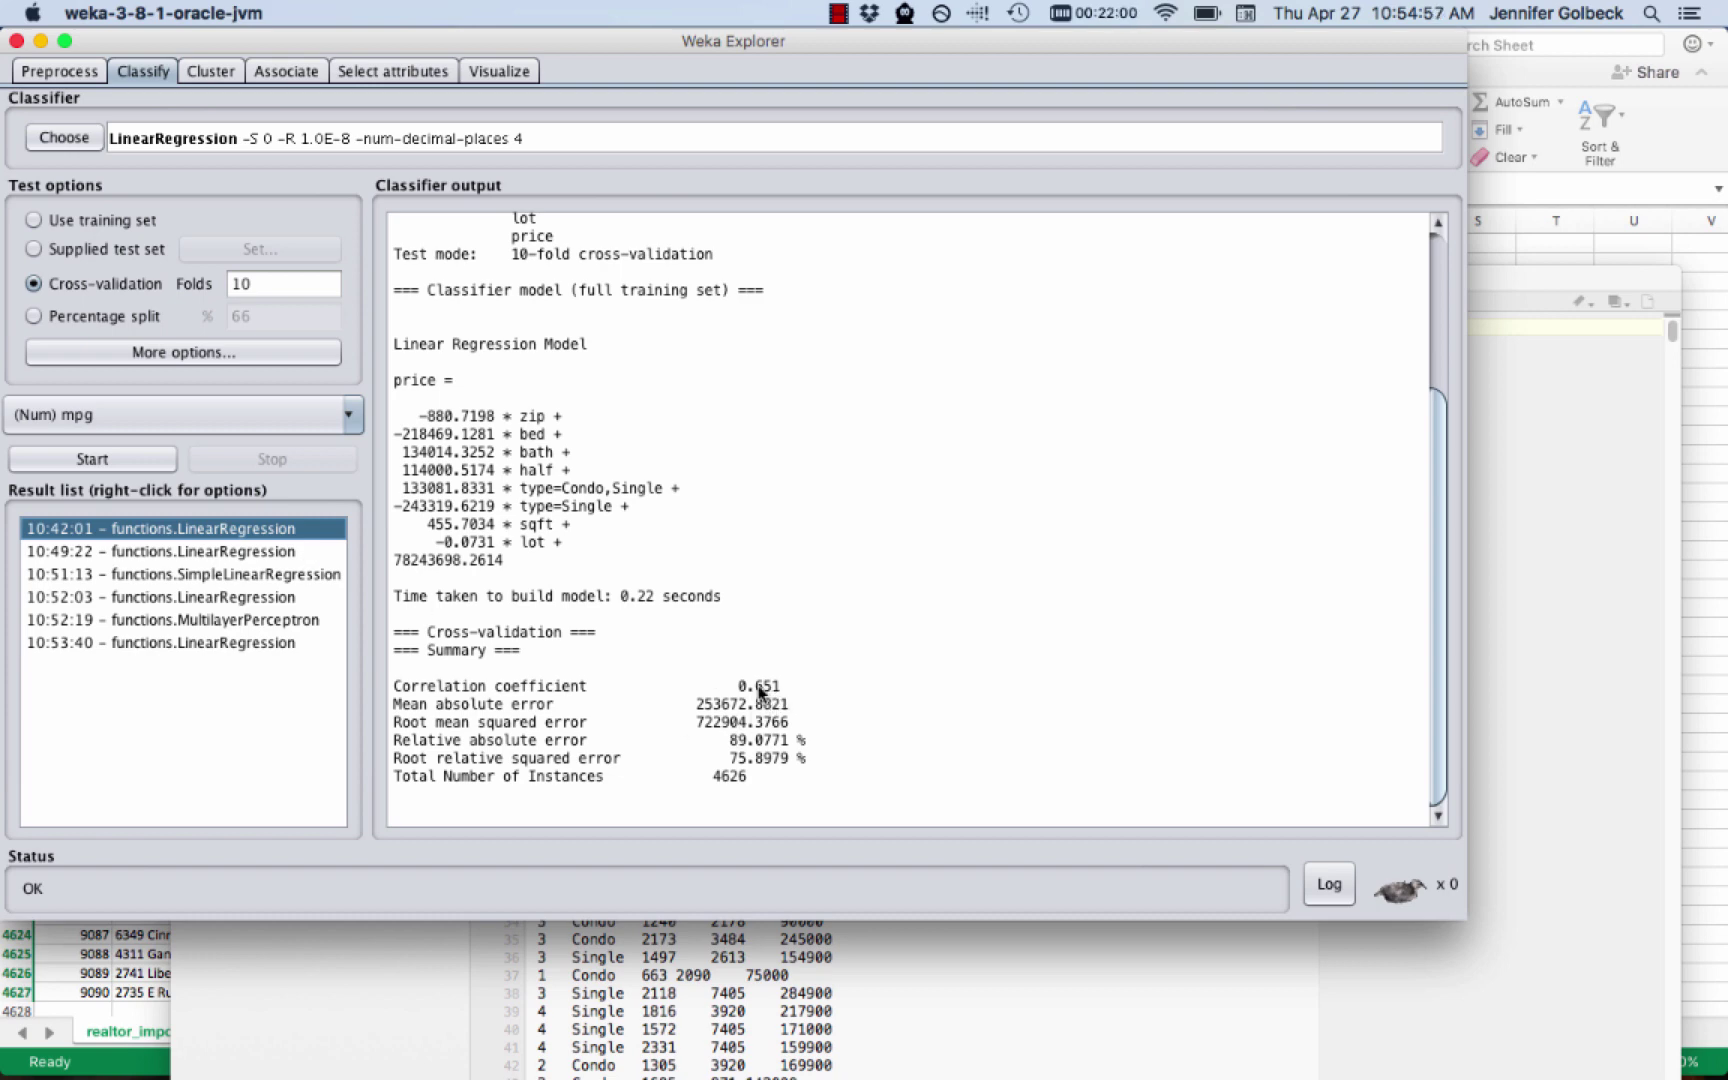
click(296, 642)
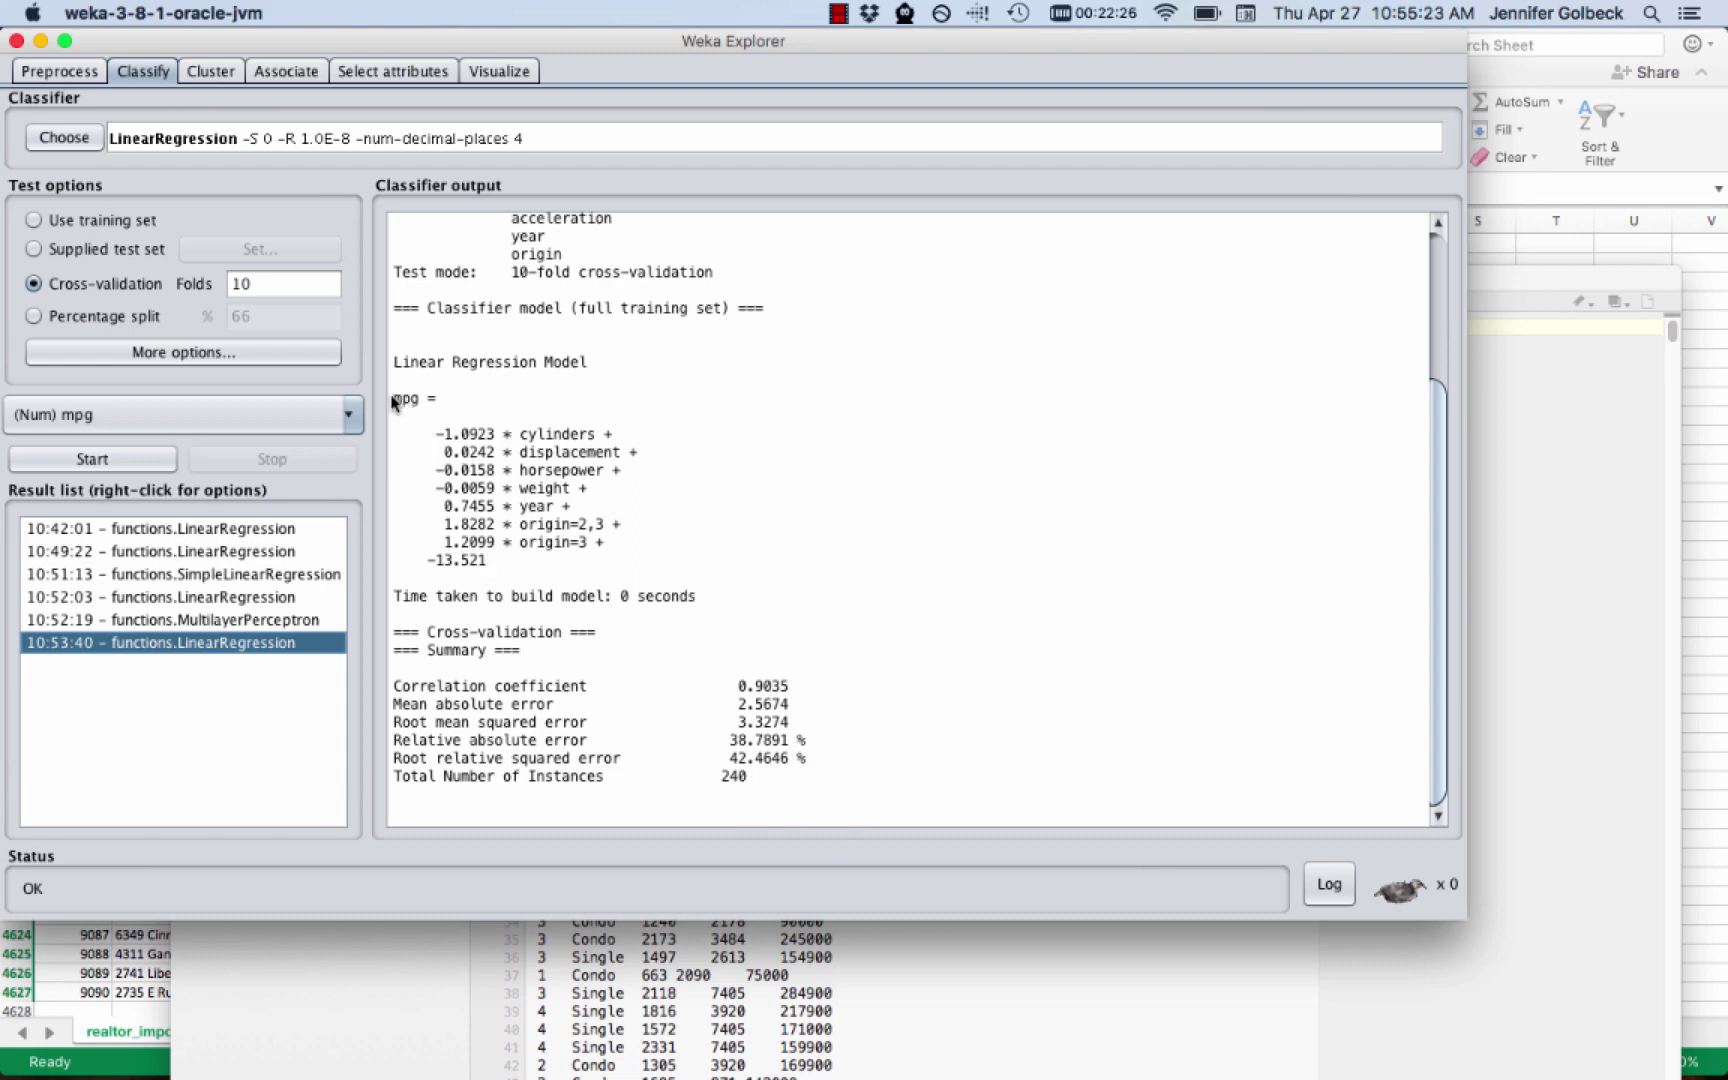
drag(506, 577, 426, 443)
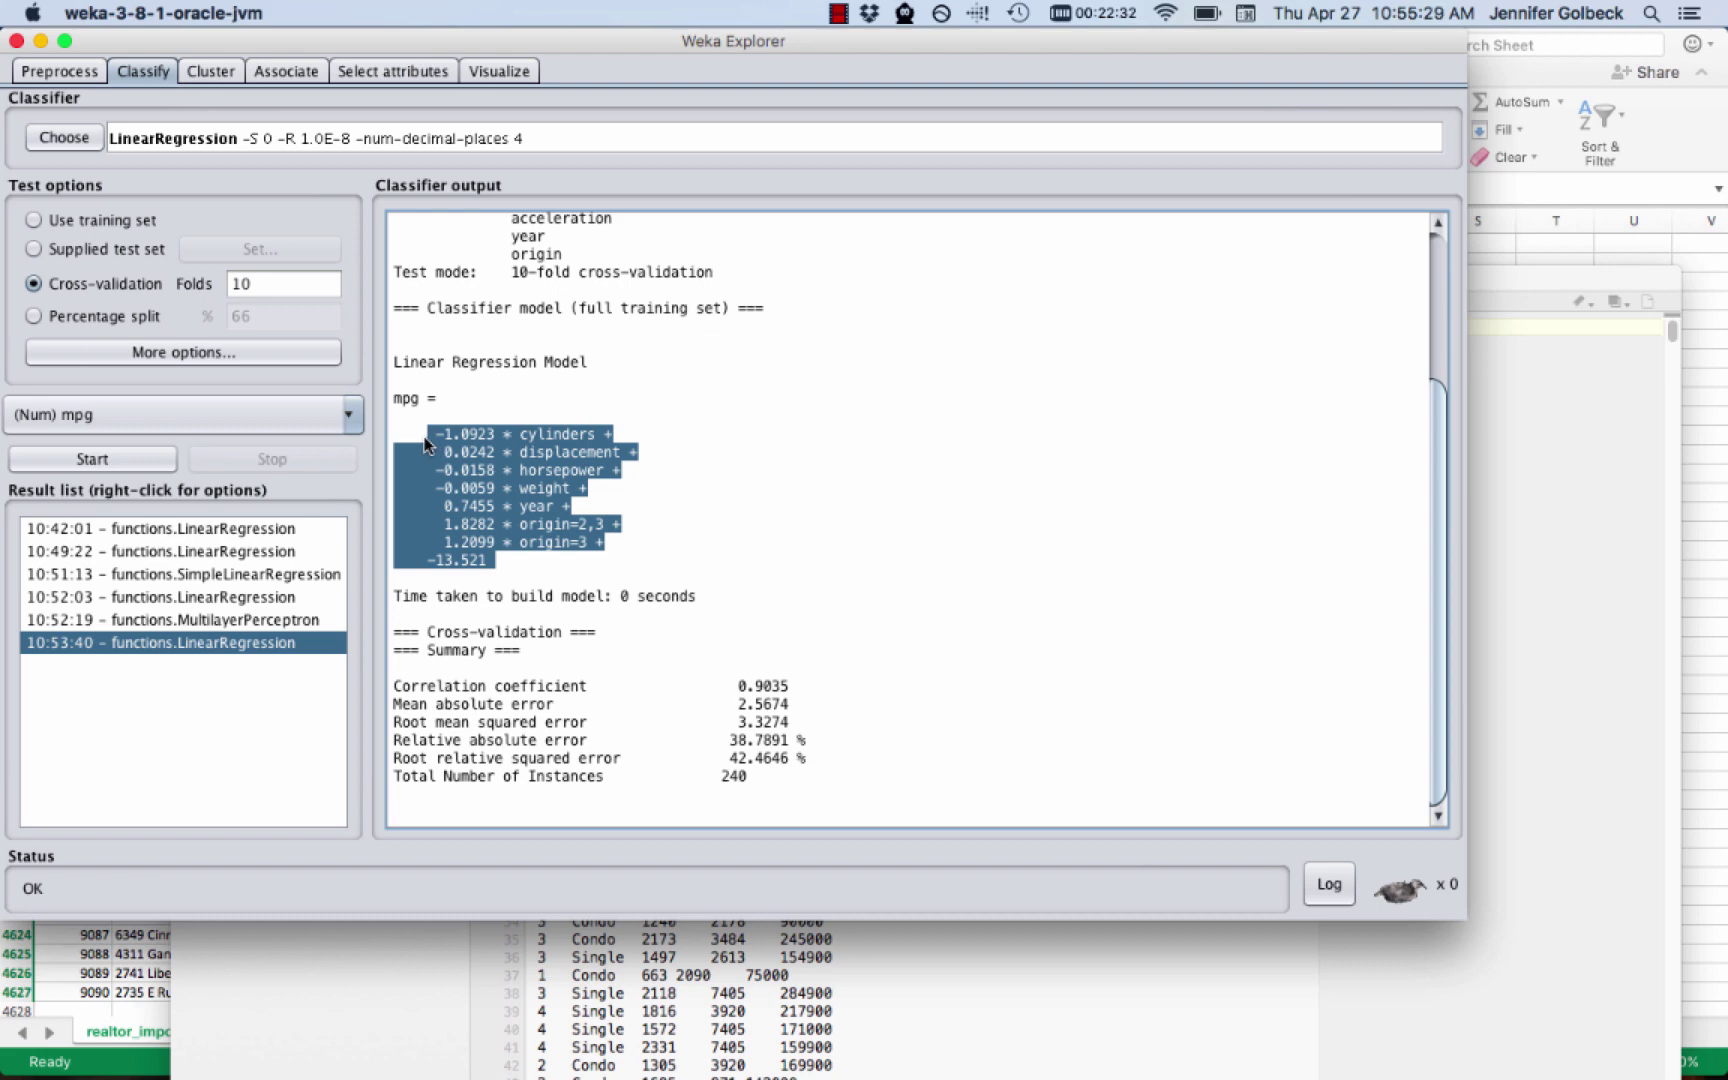
click(697, 492)
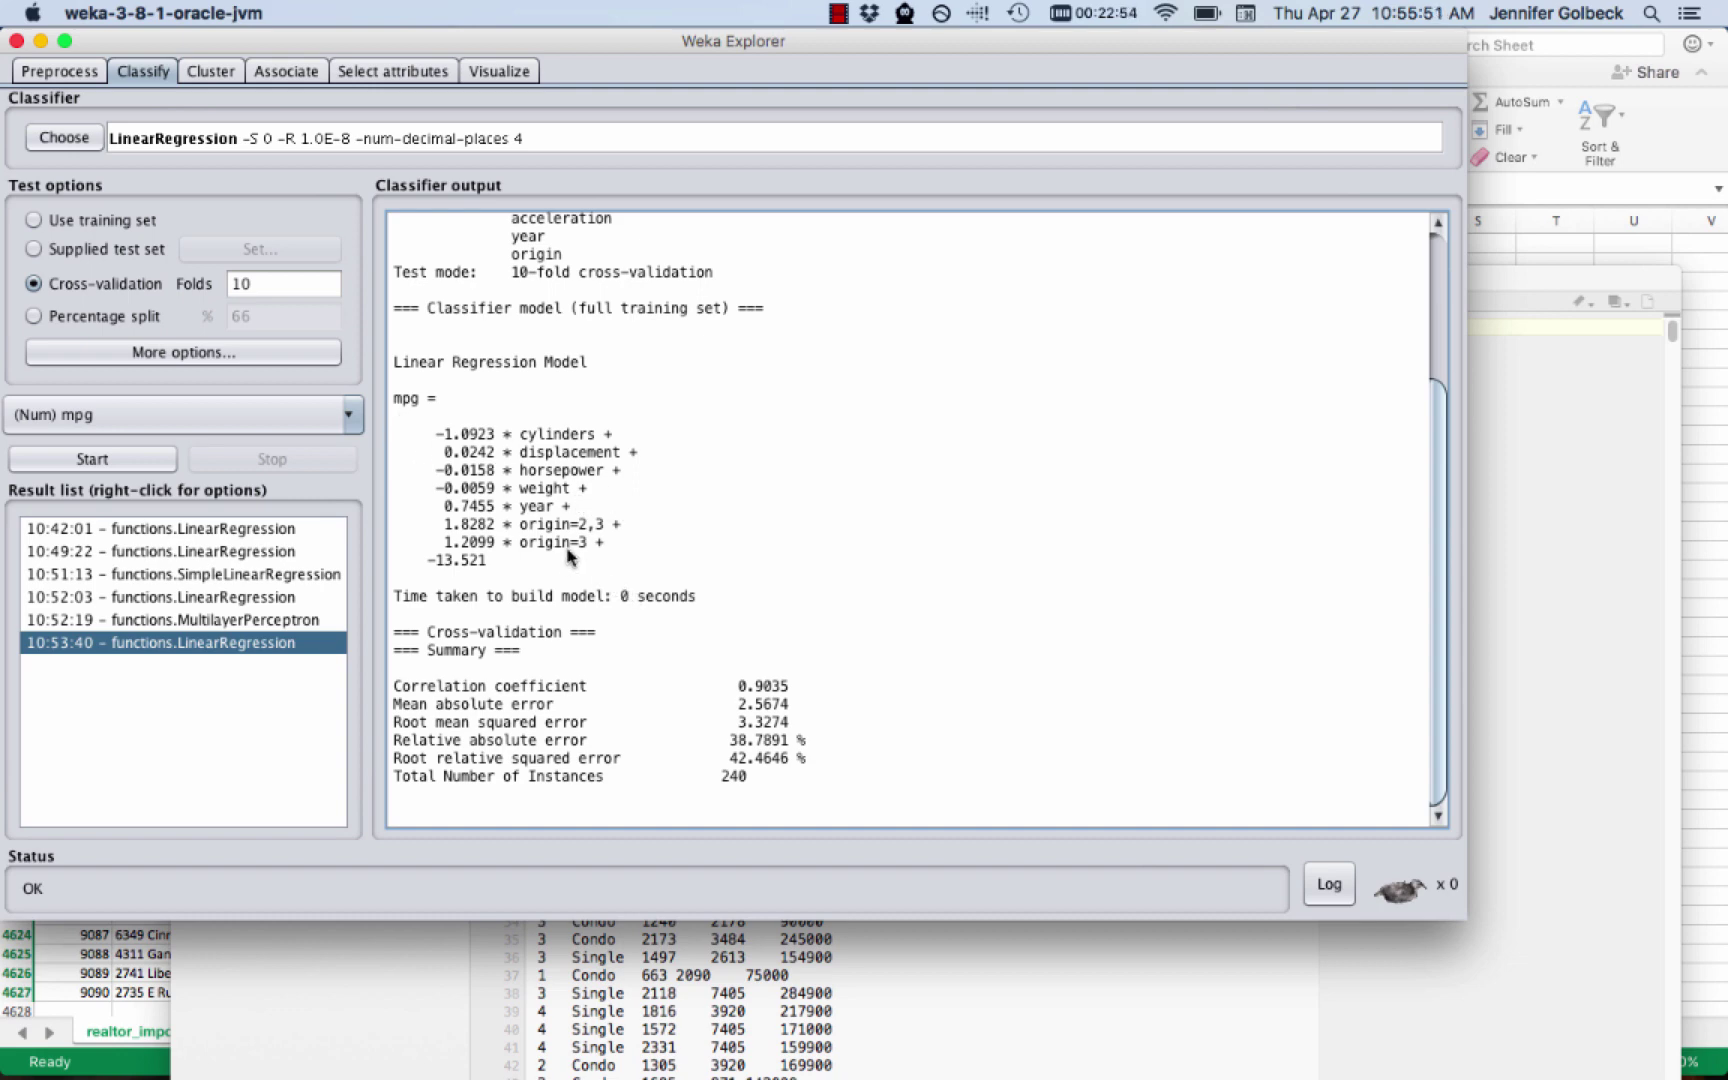
Review the node weights in the MultilayerPerceptron result, and go back to the mpg LinearRegression result
click(272, 621)
scroll(838, 592, up, 1)
scroll(838, 592, up, 2)
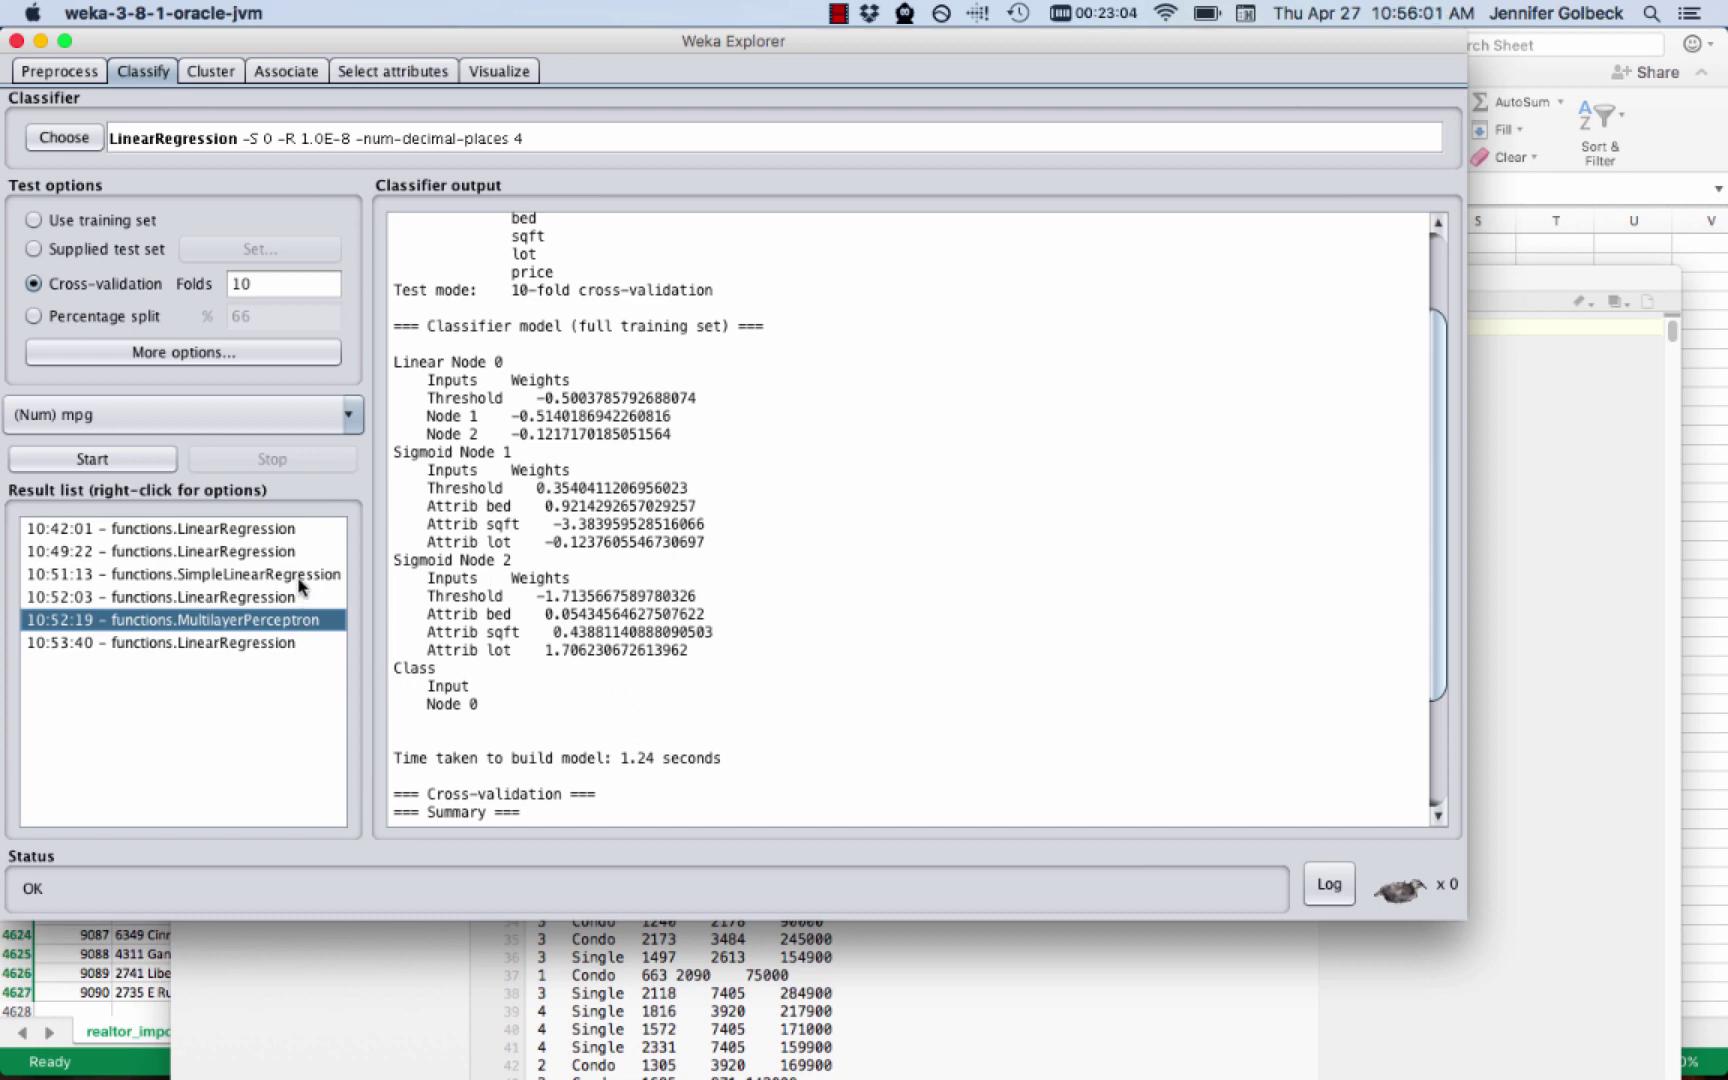
click(243, 643)
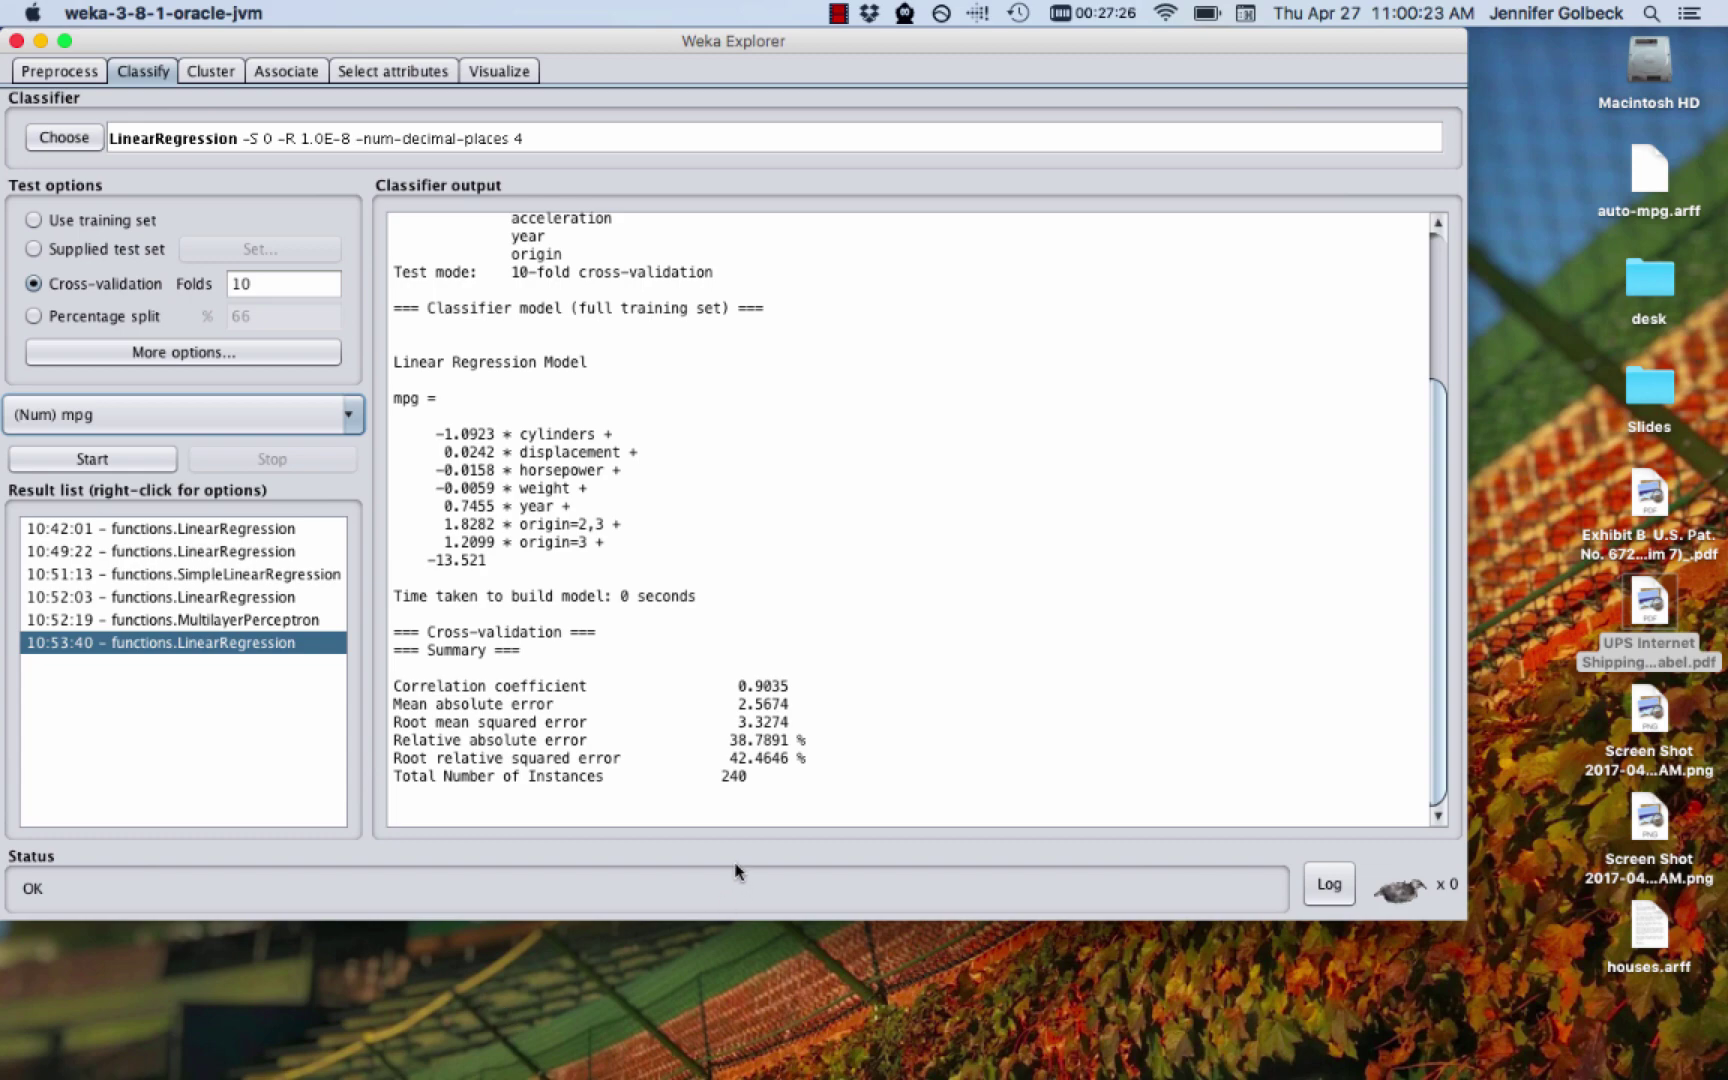
Switch to TextWrangler and examine how the car-browsers data rows correspond to the Dealership through Purchase attributes
key(super+Tab)
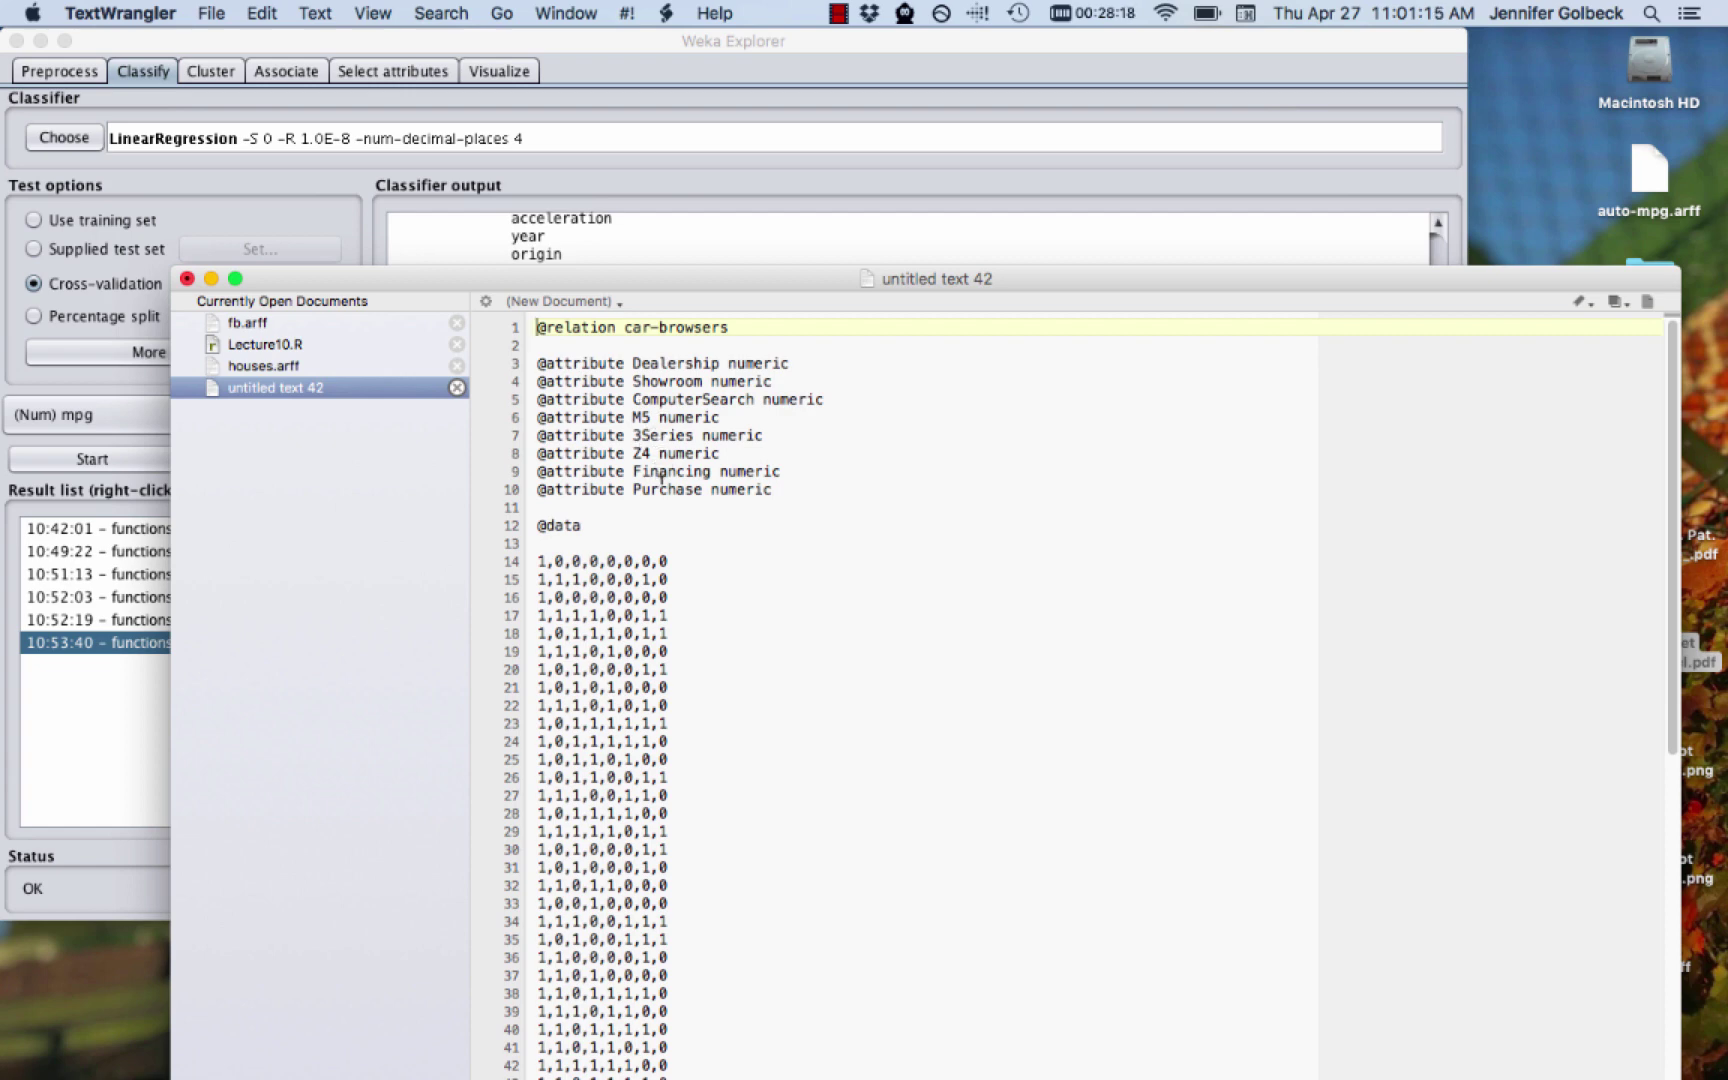
drag(538, 557, 738, 544)
click(698, 571)
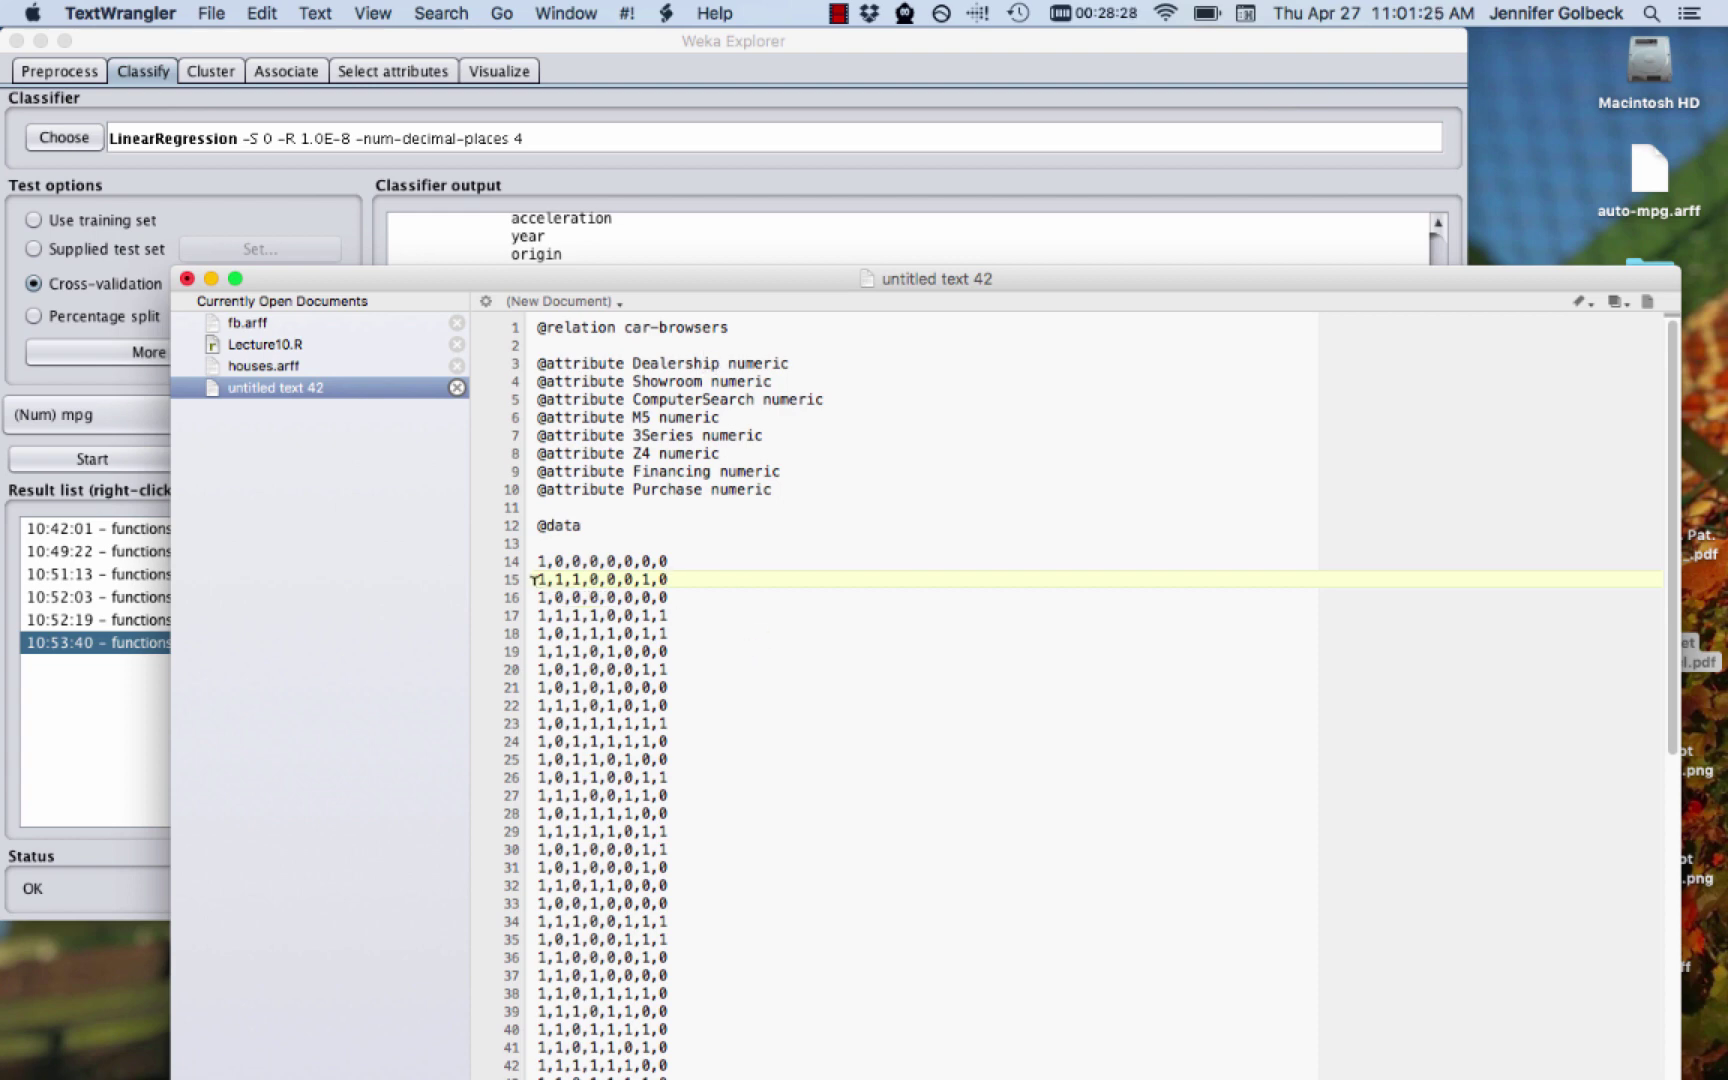
drag(535, 579, 667, 579)
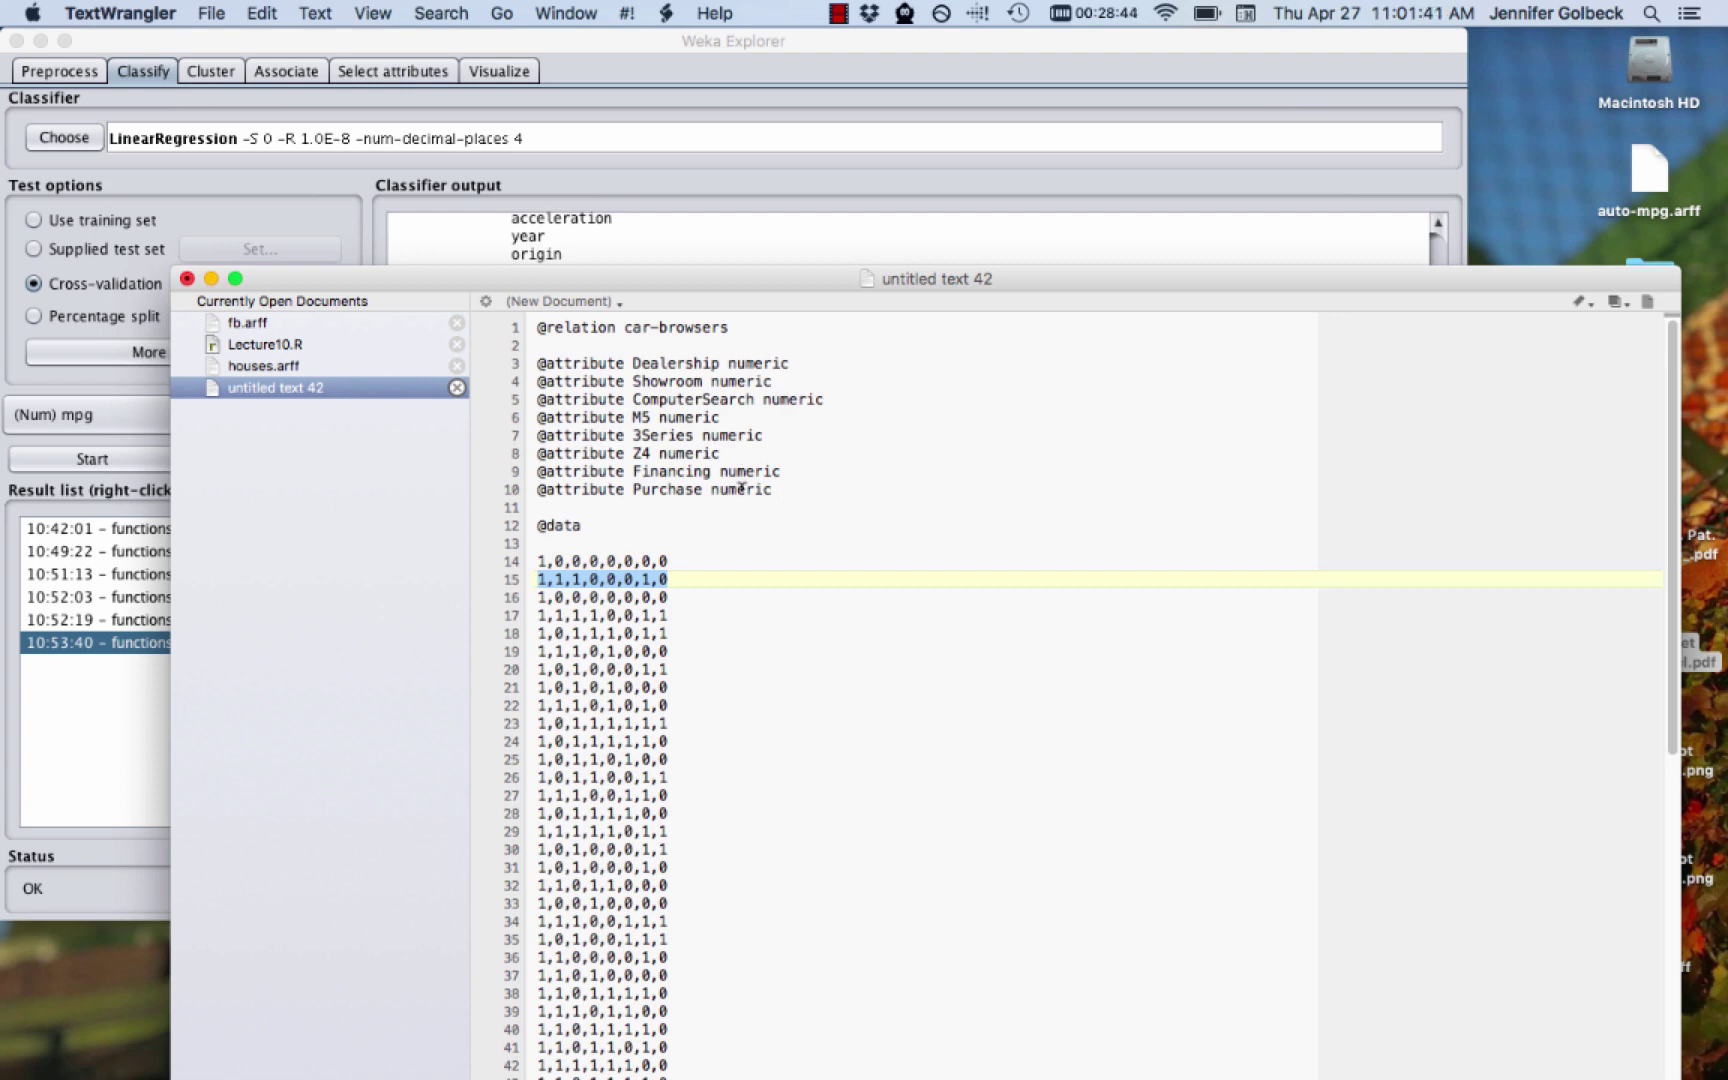
drag(667, 614, 534, 614)
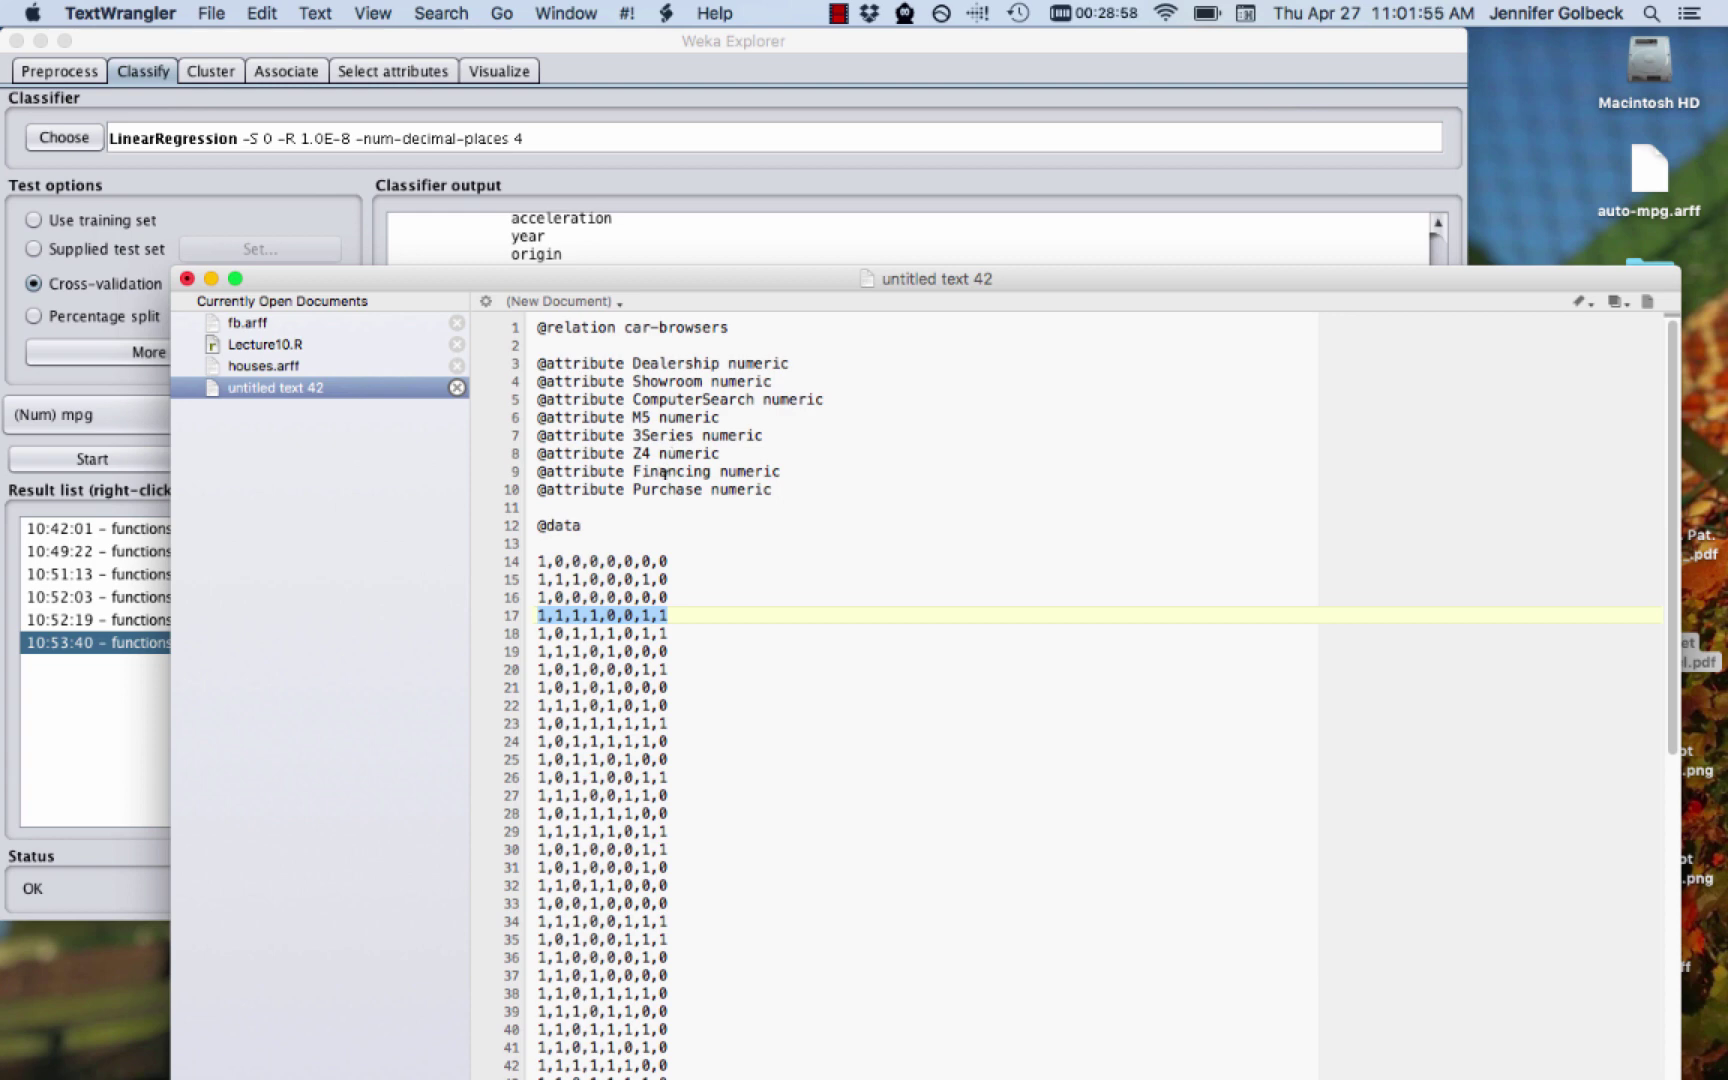
click(681, 652)
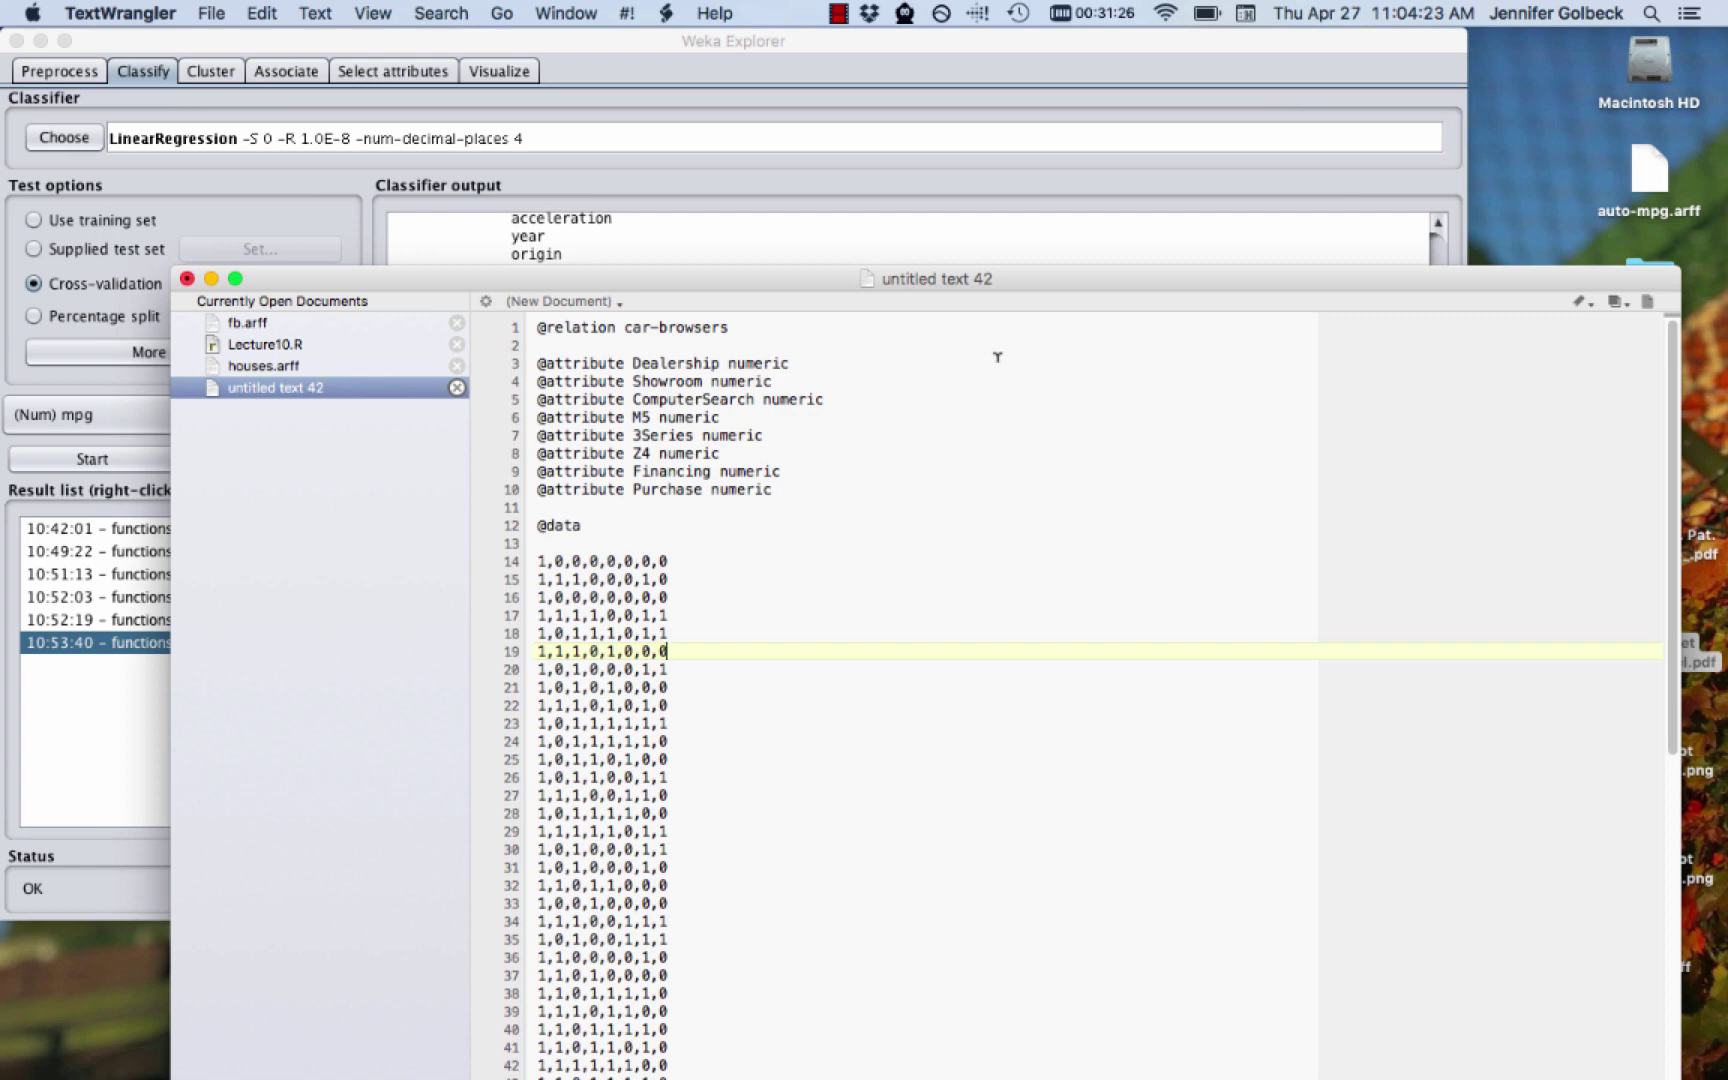
Switch back to Weka Explorer and load the bmw.arff dataset from the Desktop
click(748, 72)
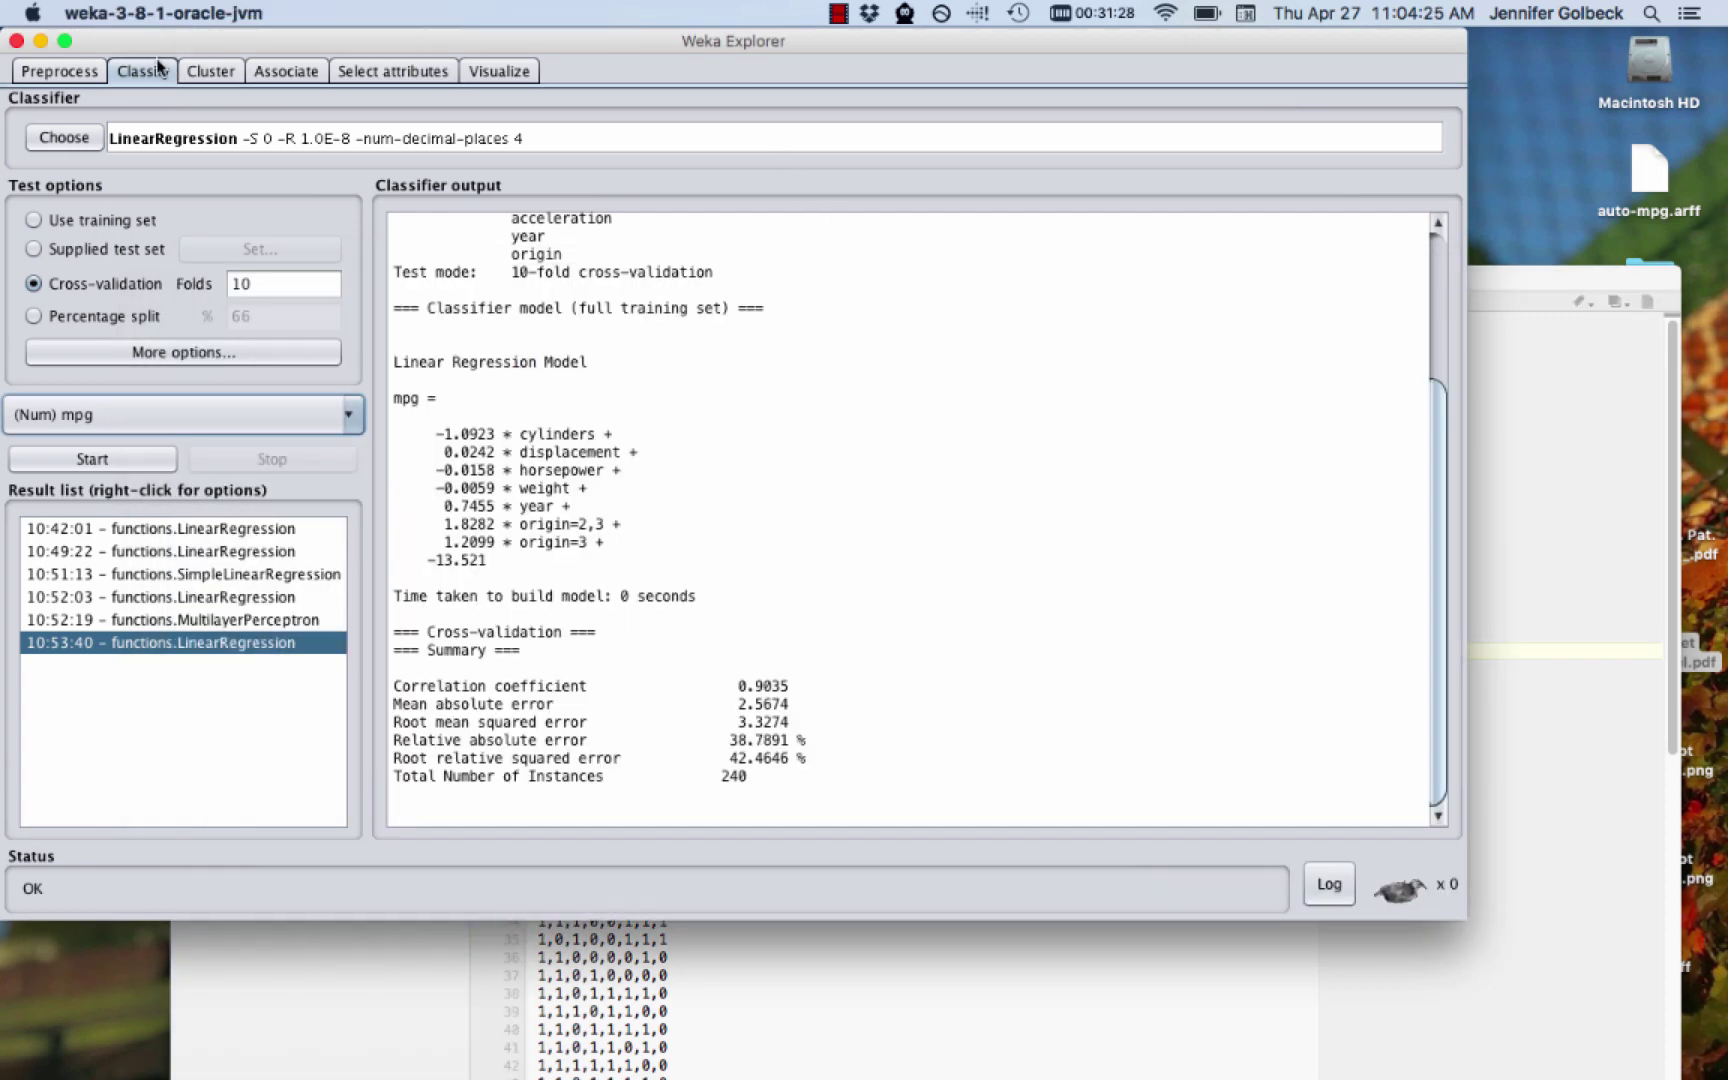
click(55, 70)
click(104, 116)
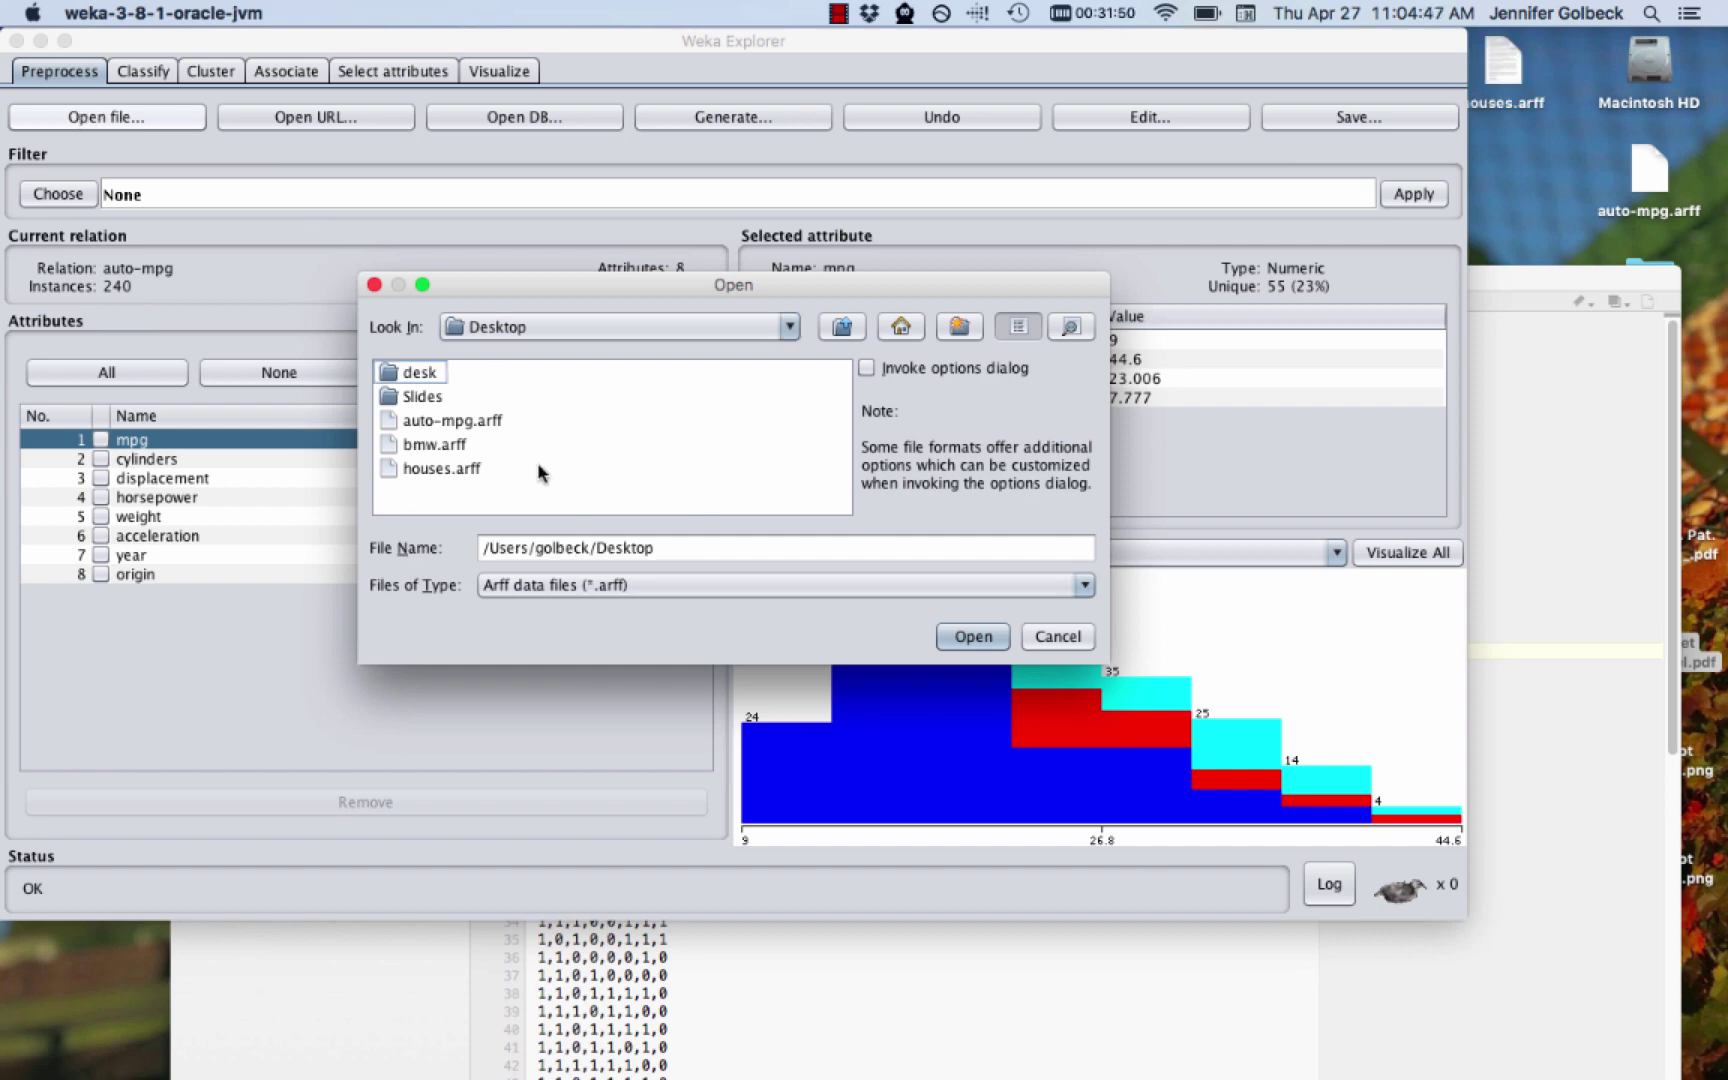
click(454, 448)
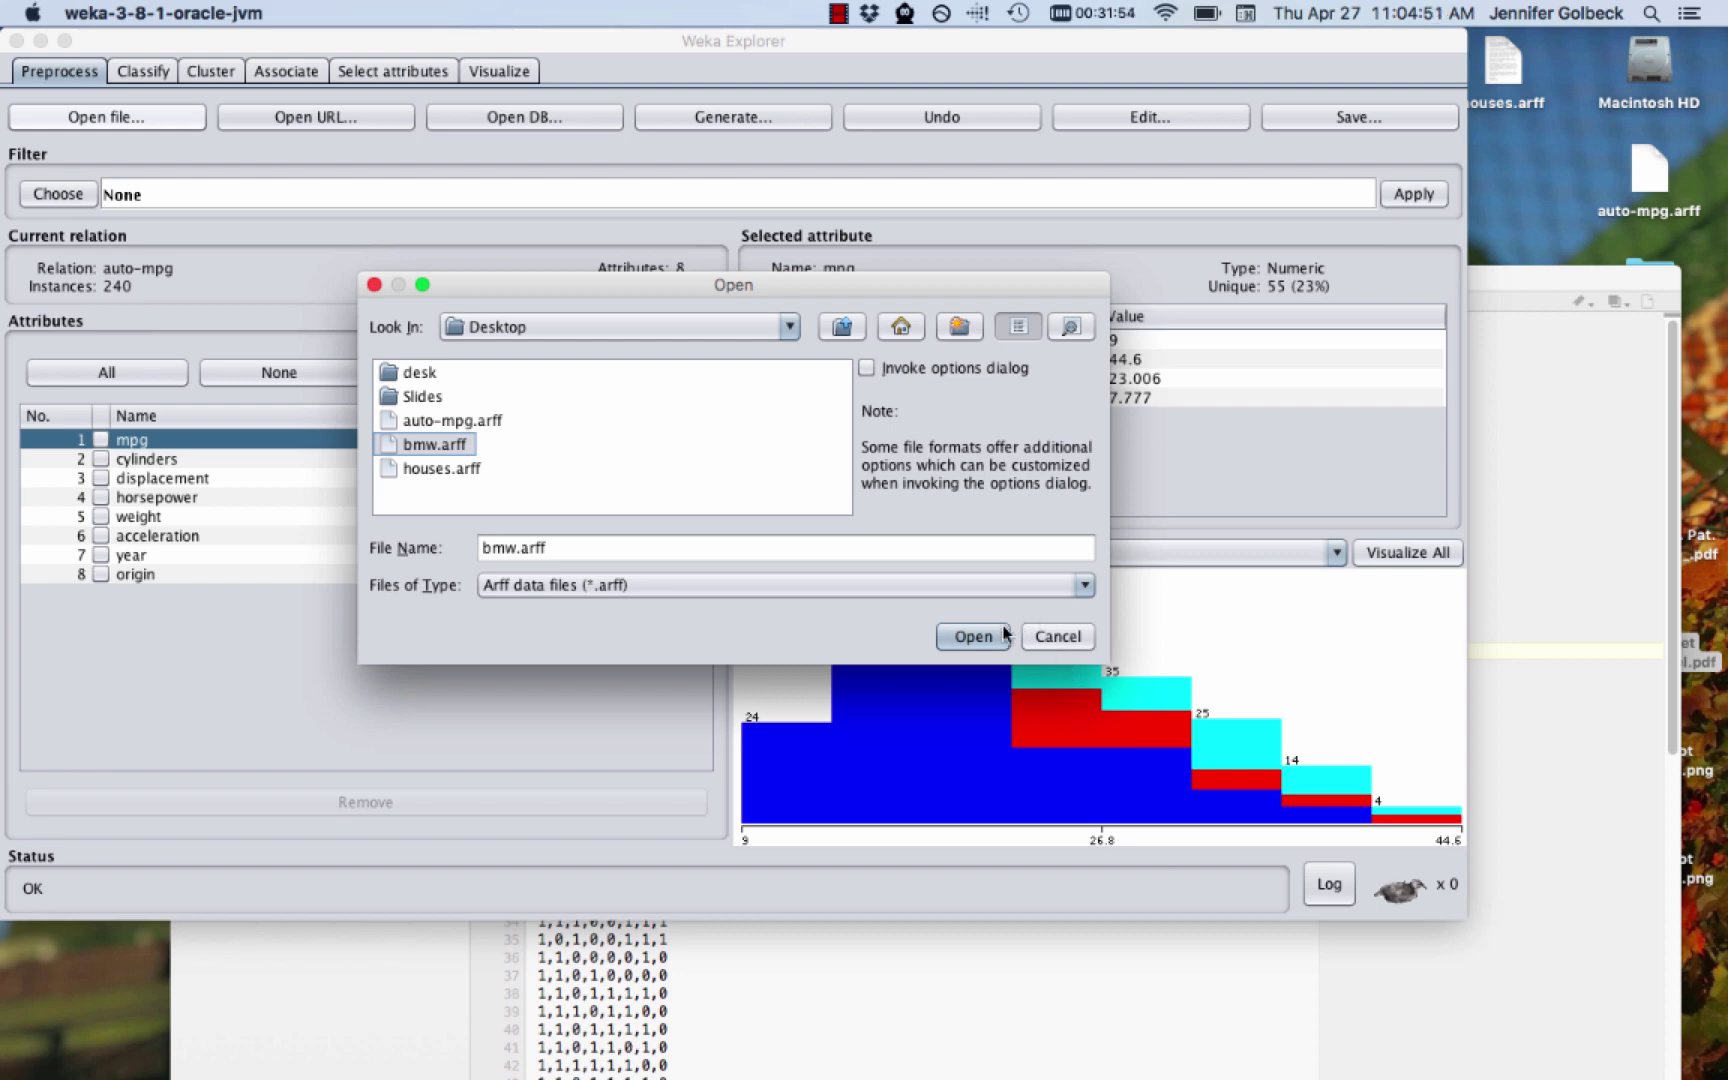
click(971, 637)
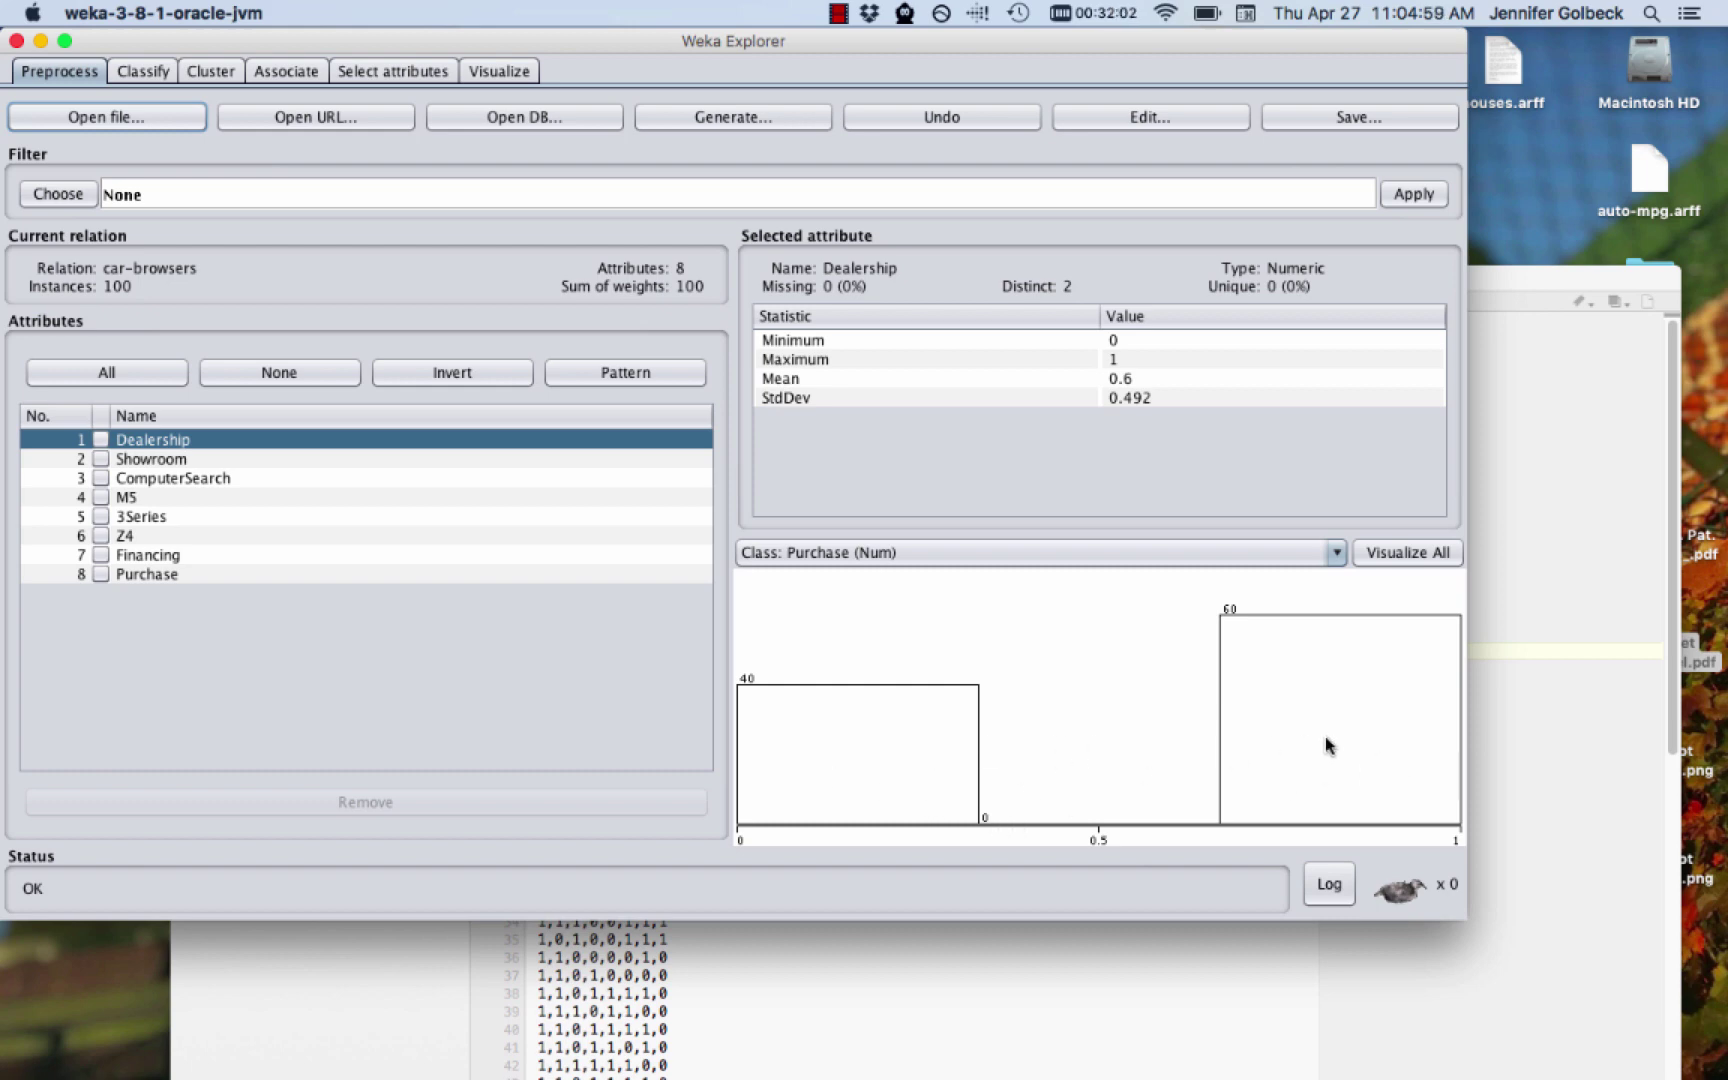
mouse_move(1326, 740)
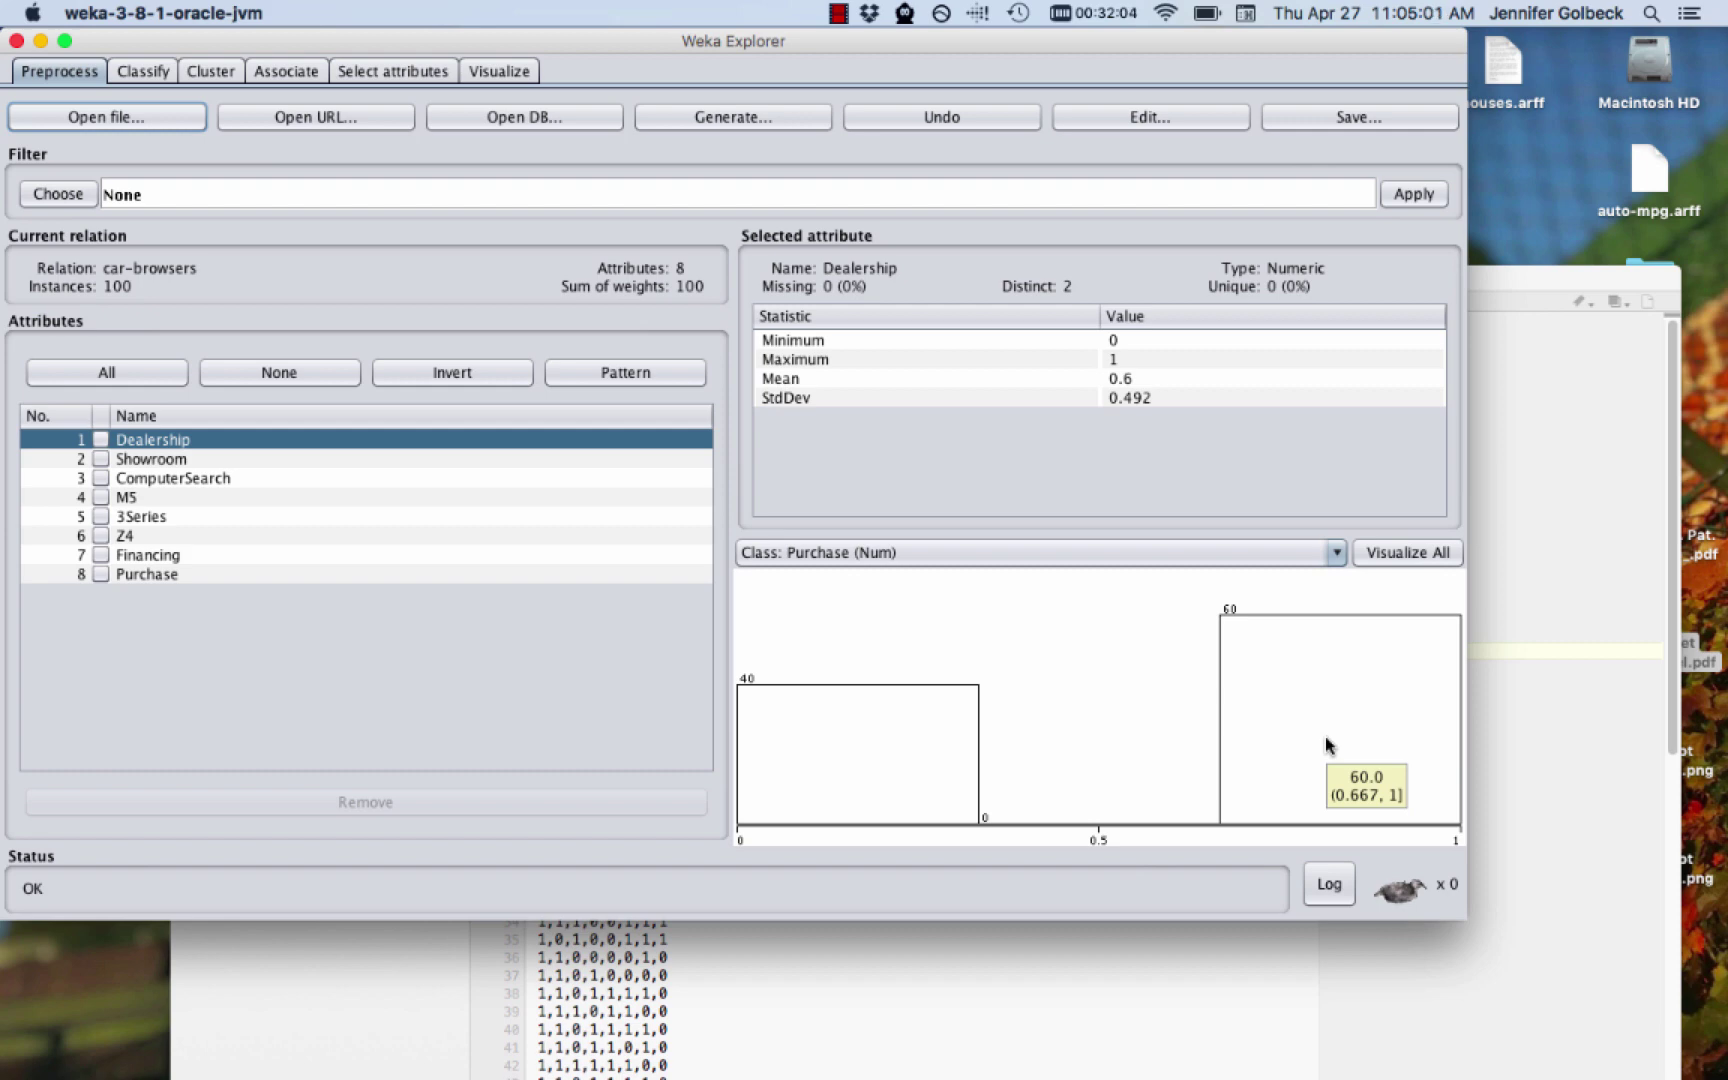
Choose EM as the clusterer for the car-browsers dataset
click(212, 72)
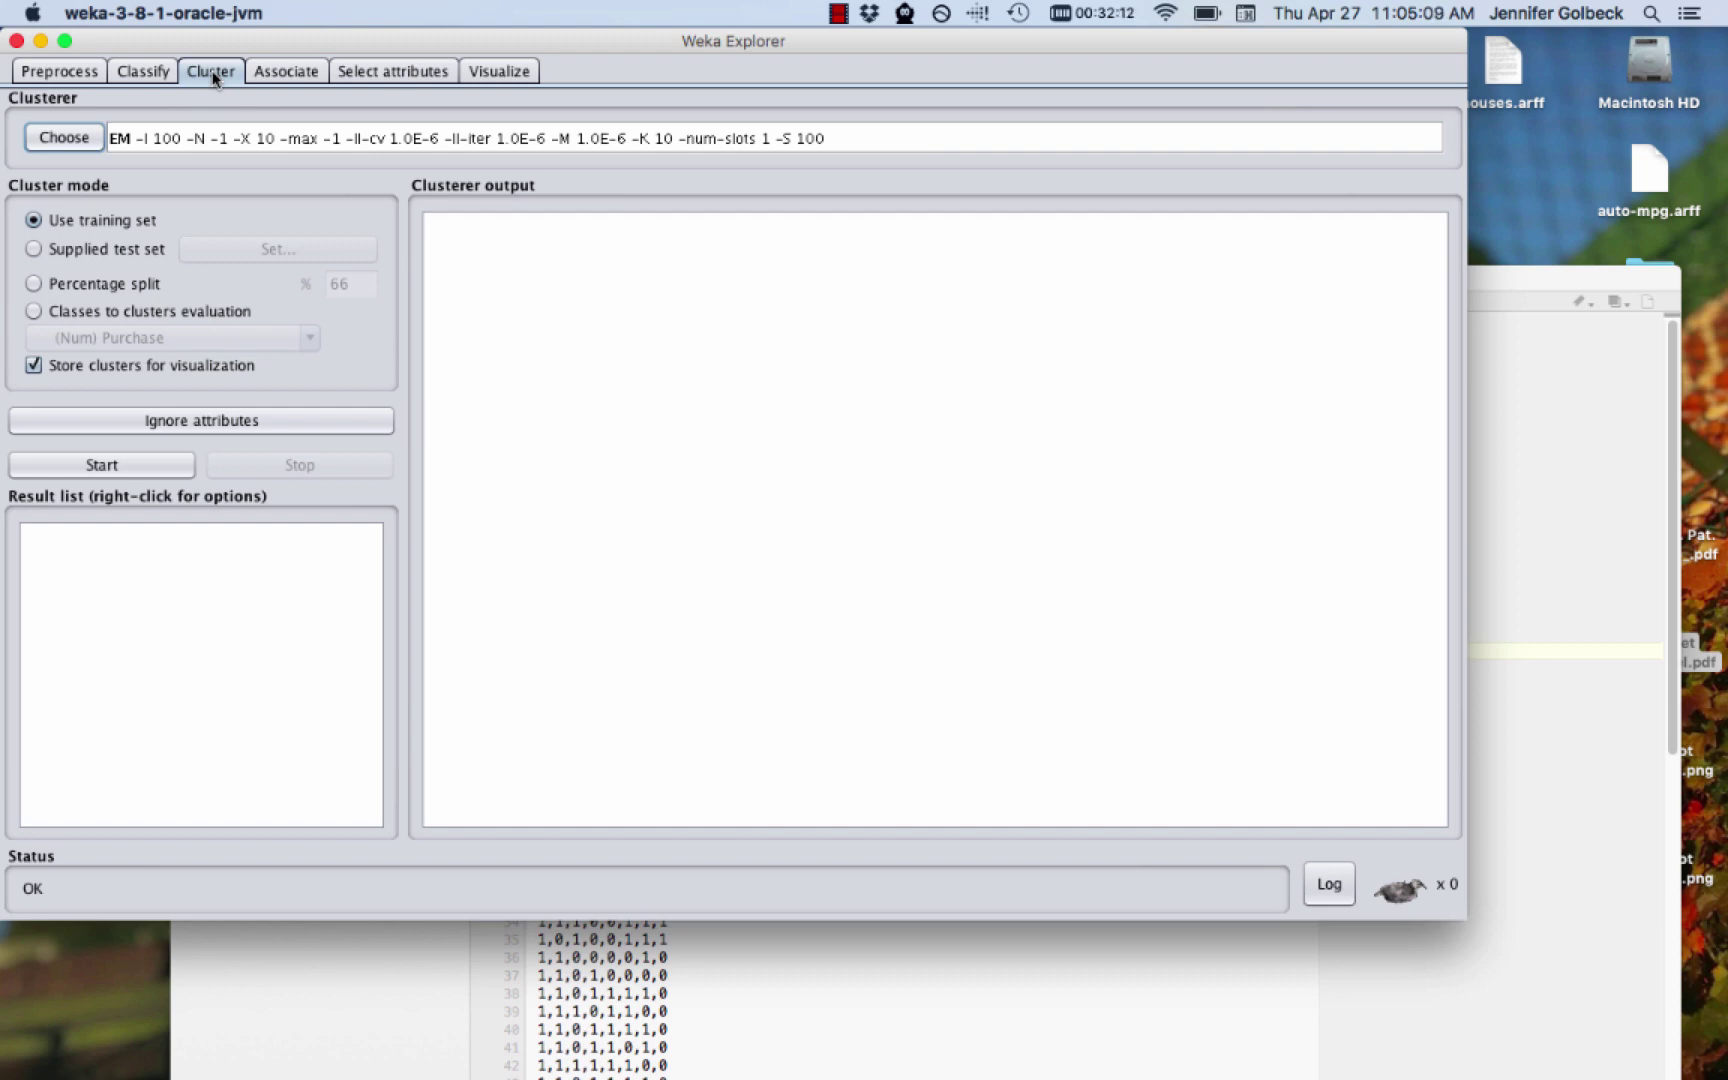
click(70, 136)
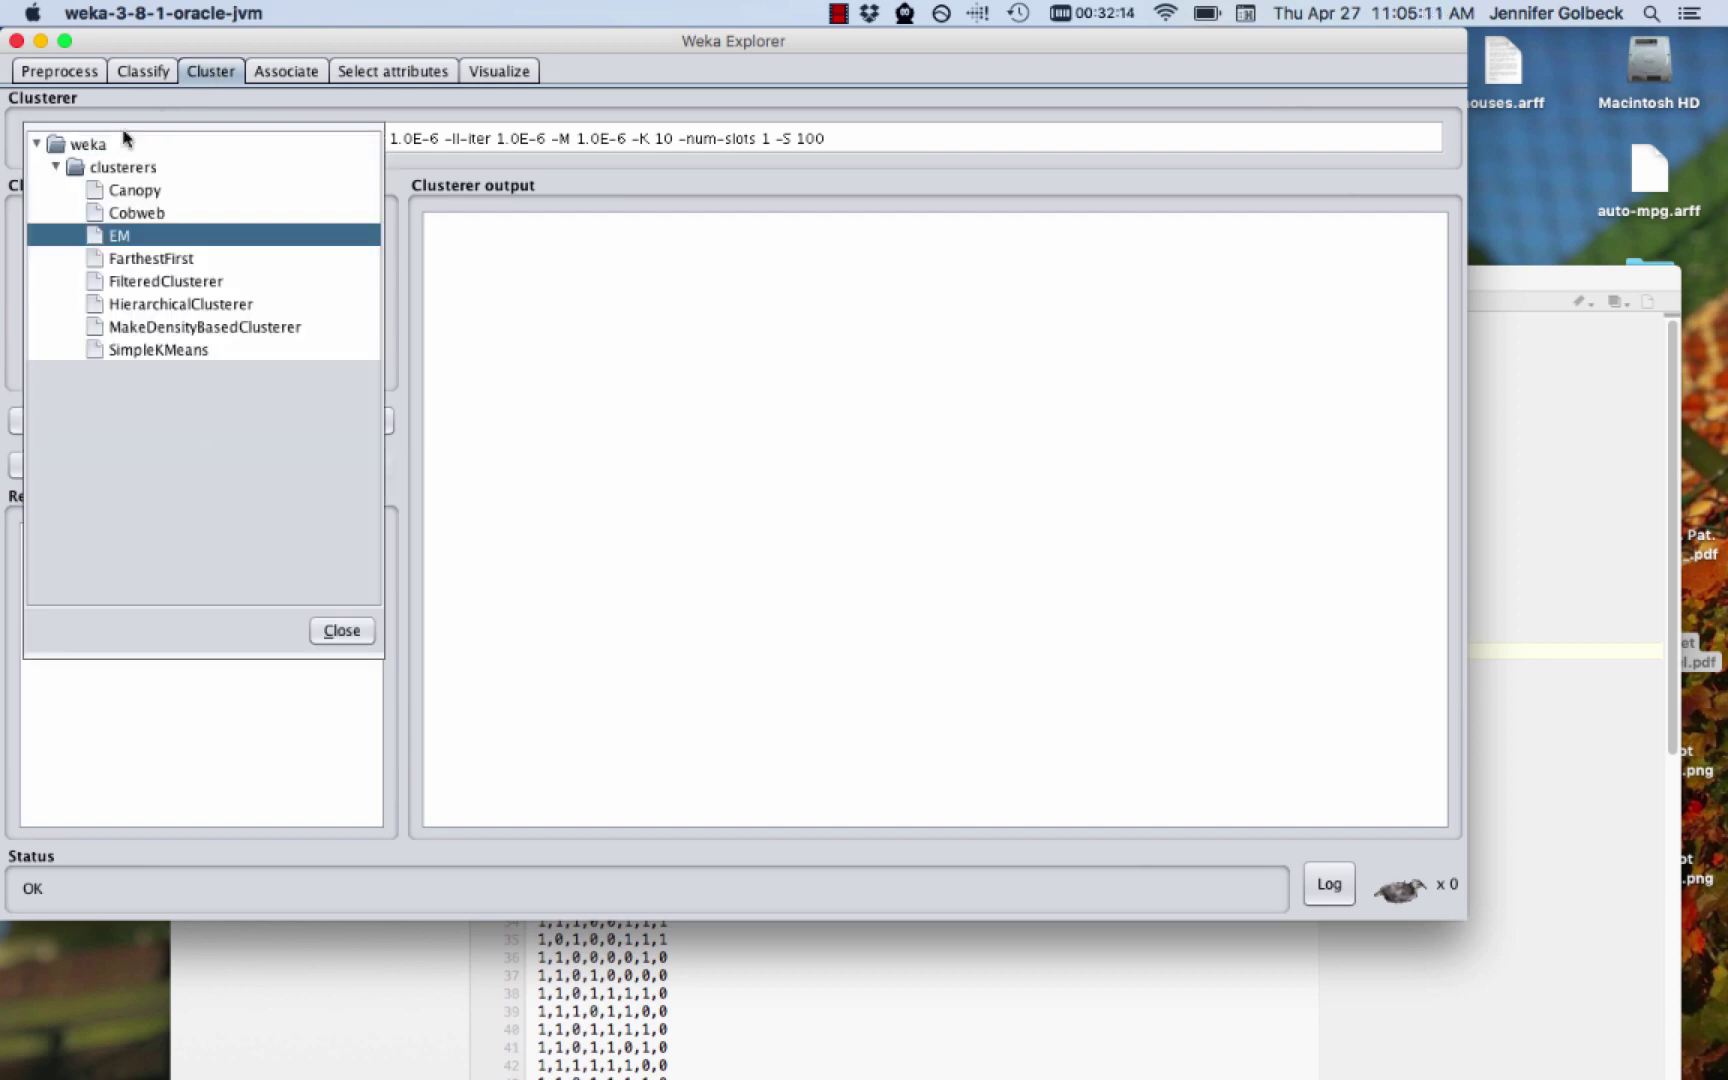
click(276, 240)
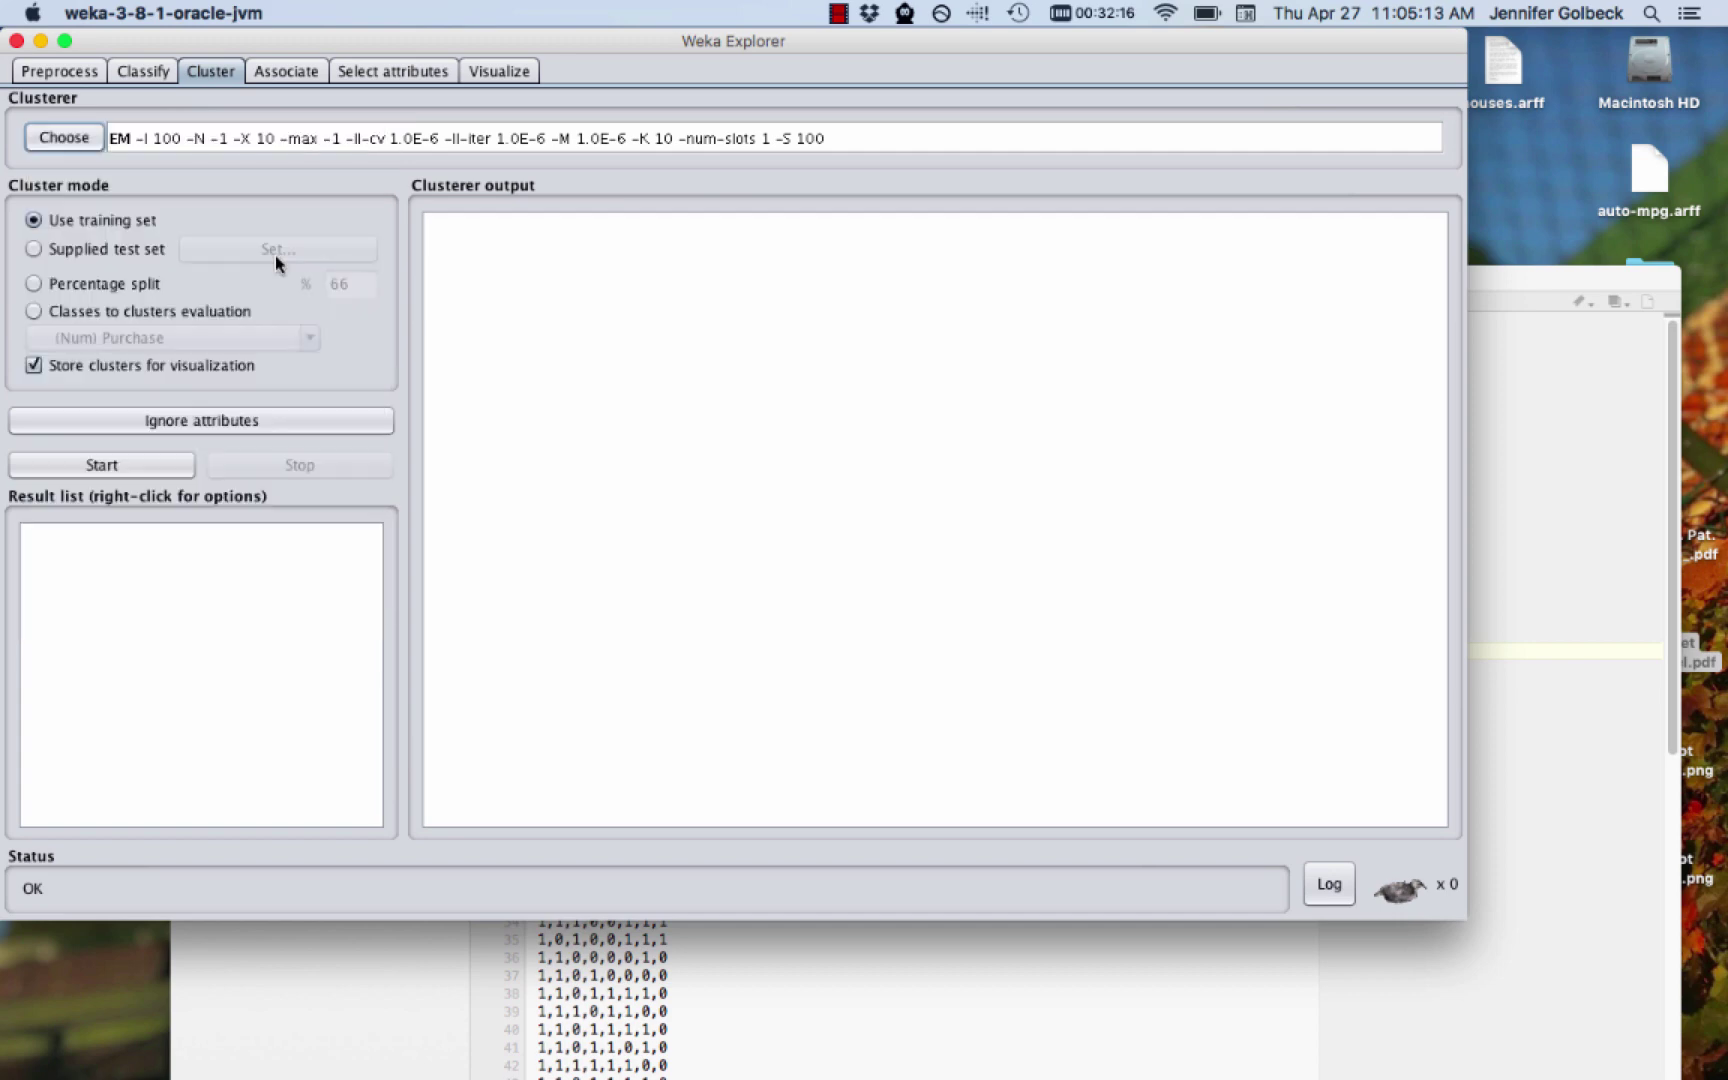
Choose SimpleKMeans as the clusterer and set its number of clusters to 4
click(60, 137)
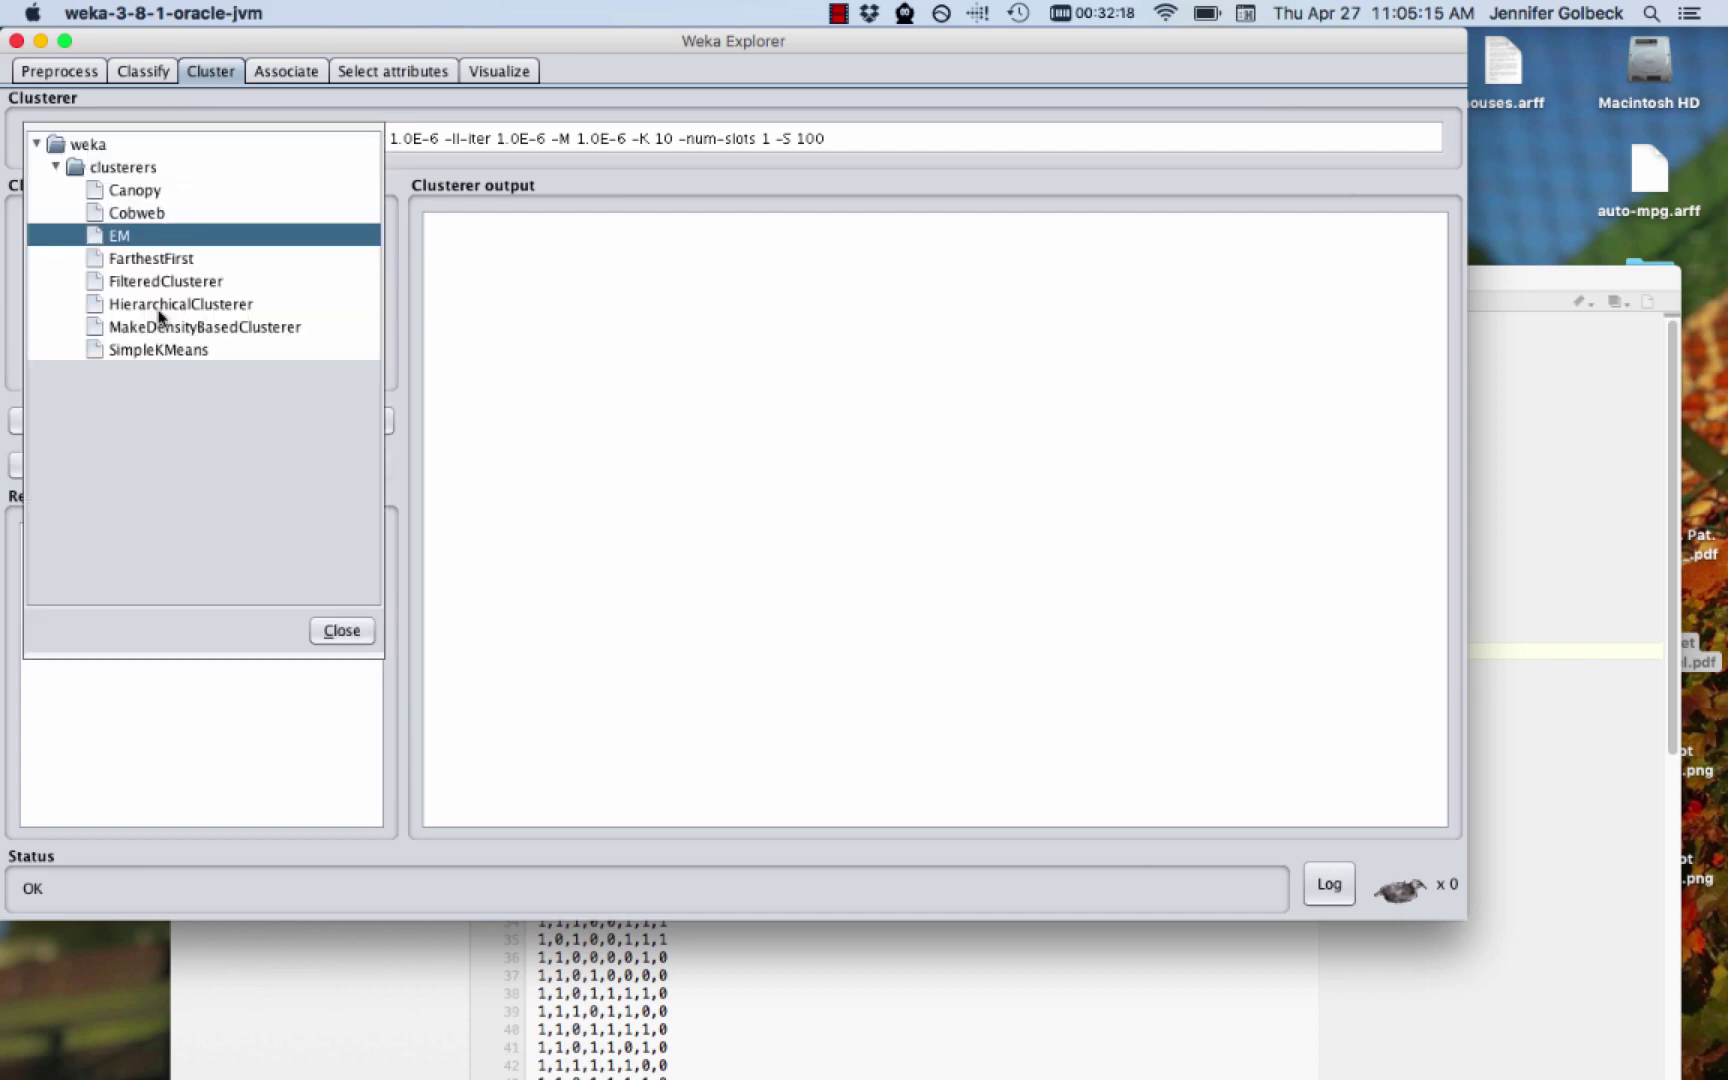
click(158, 350)
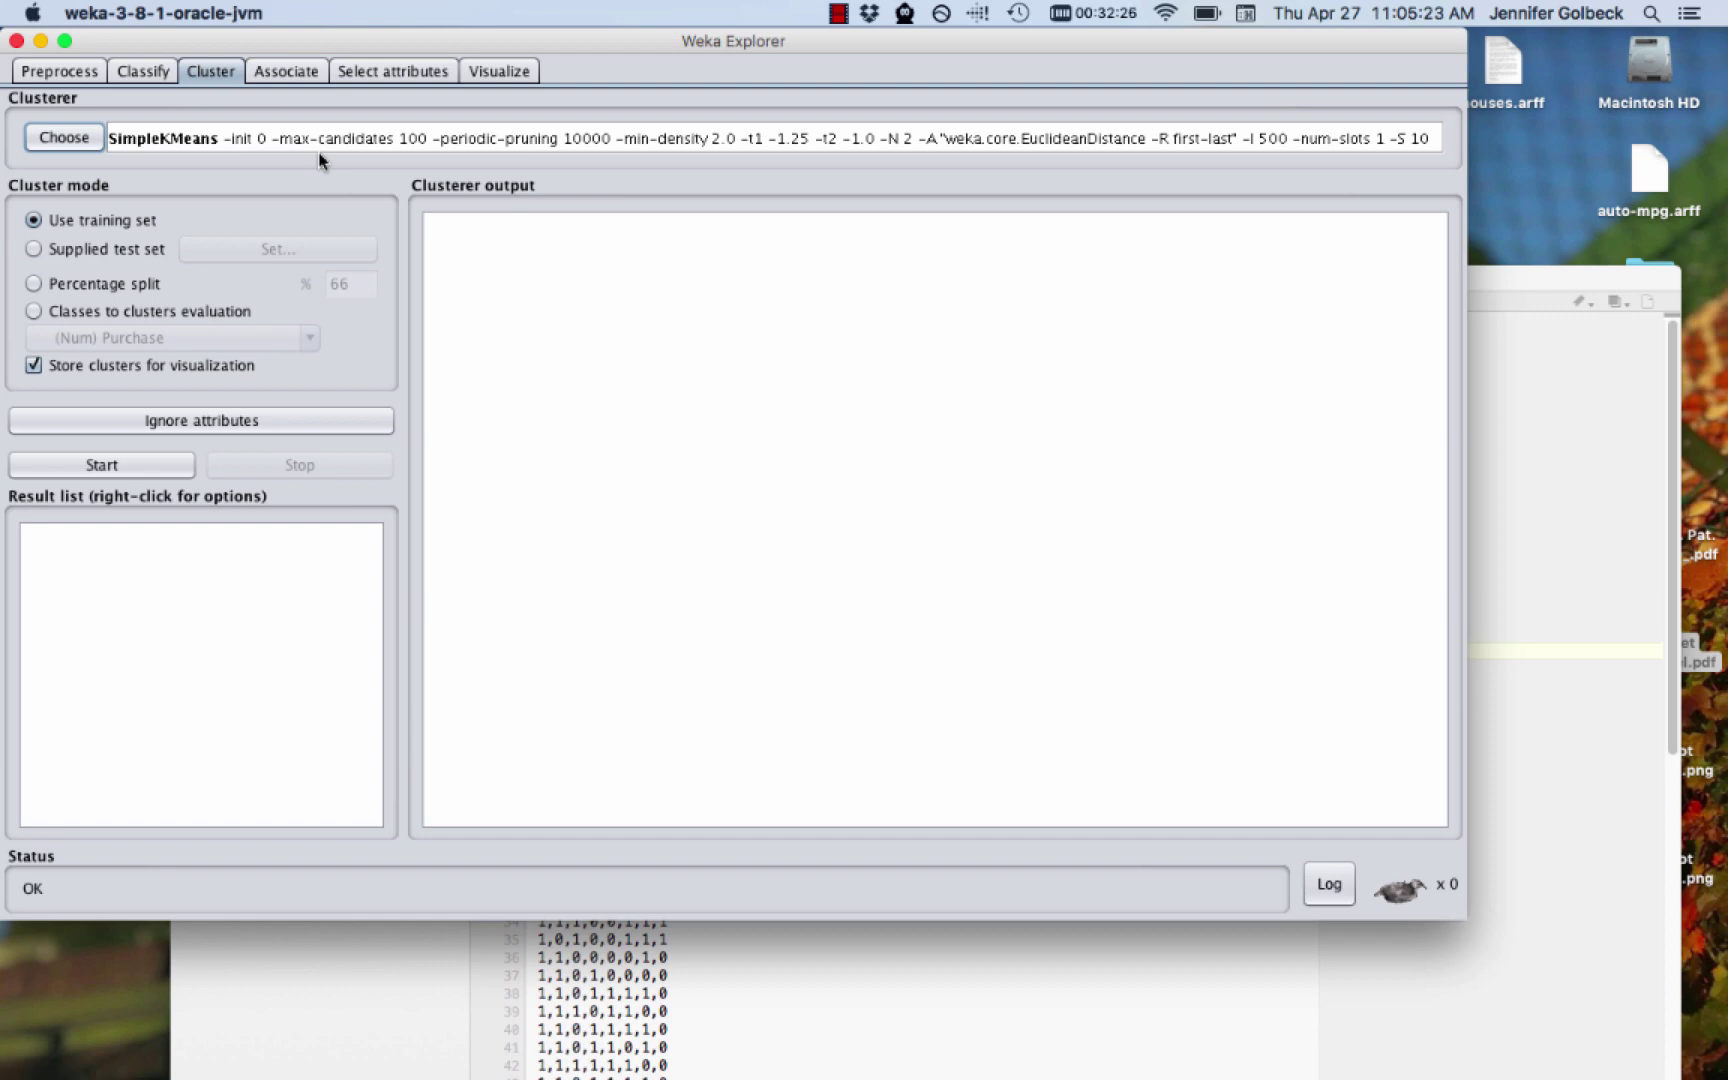
click(588, 138)
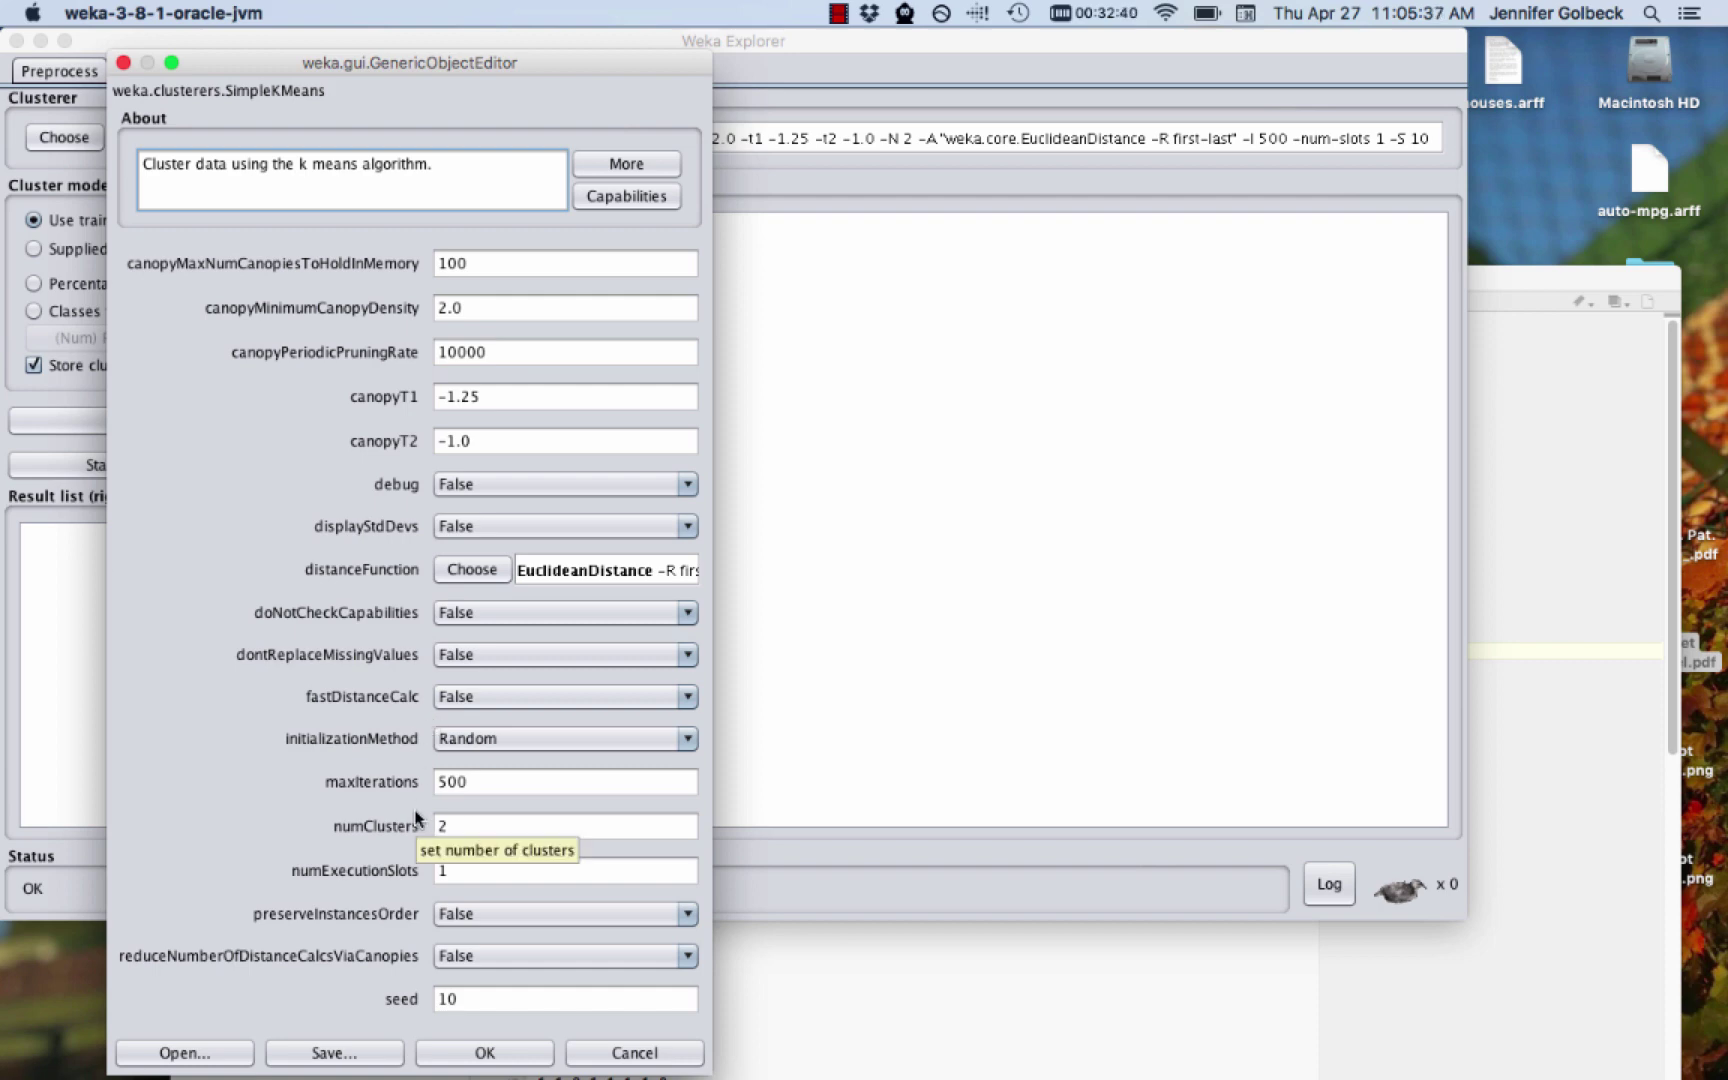
drag(462, 826, 386, 828)
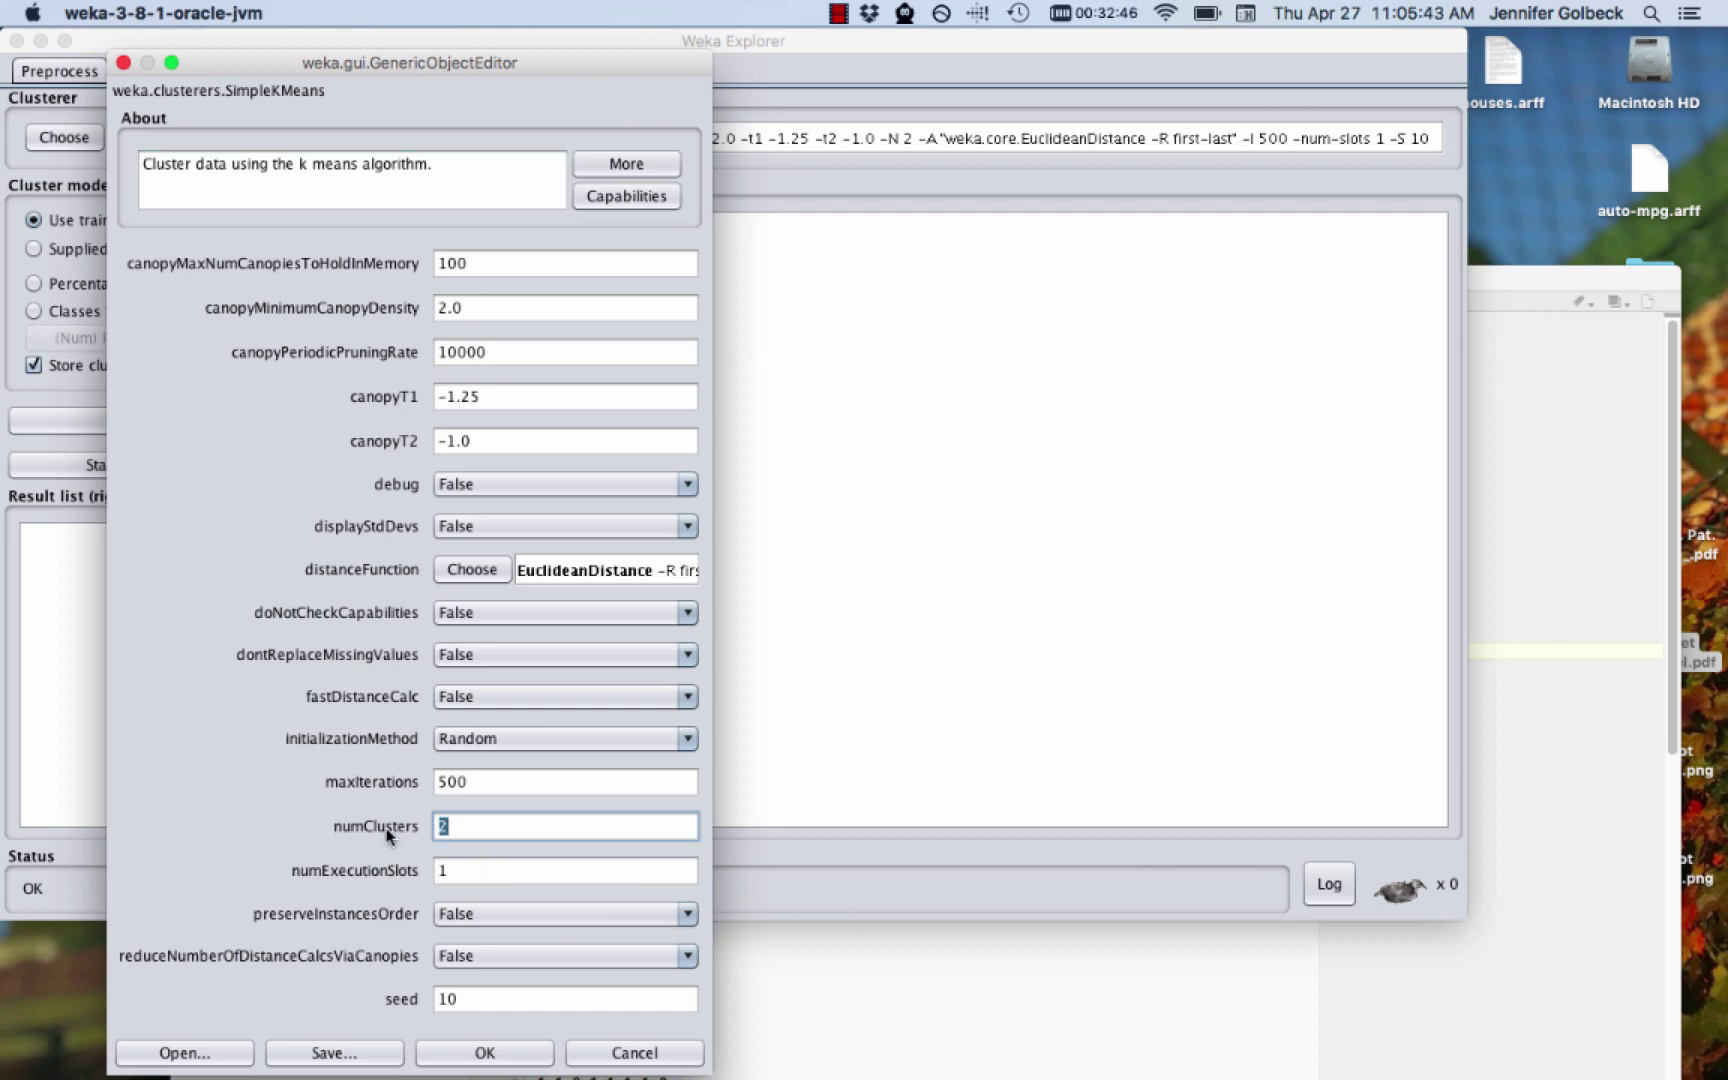
text(4)
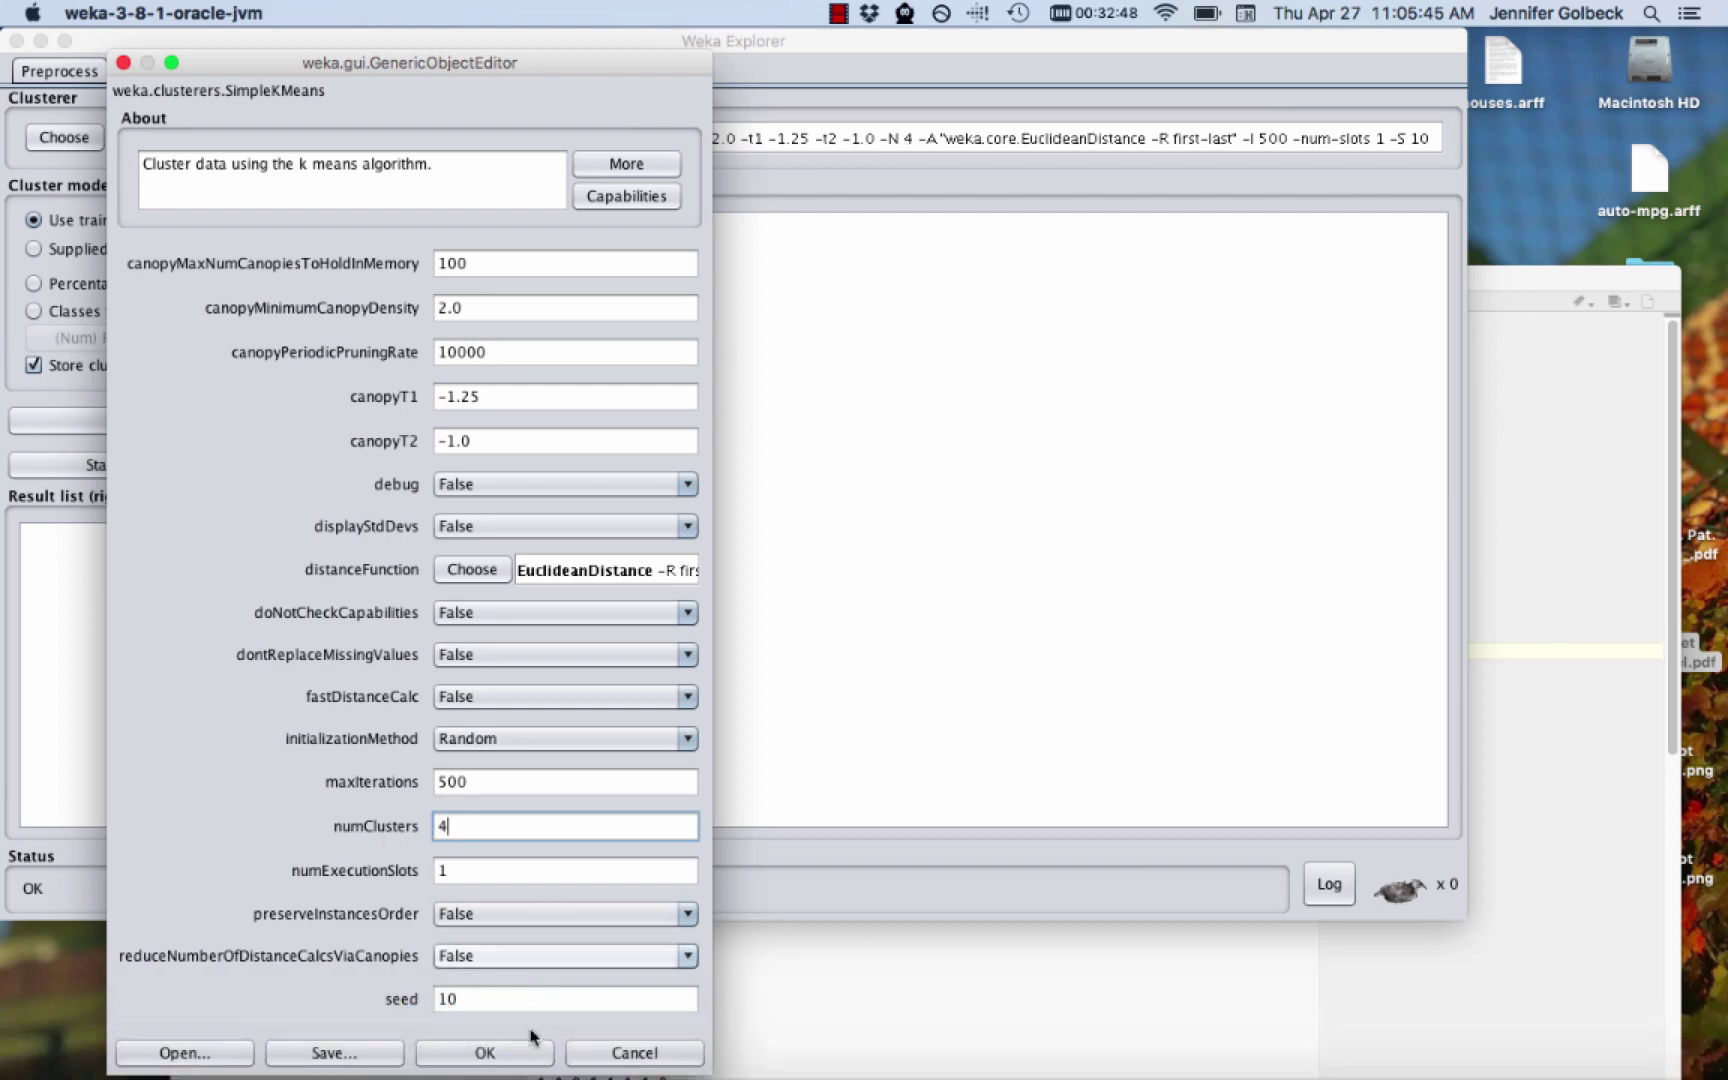
click(500, 1050)
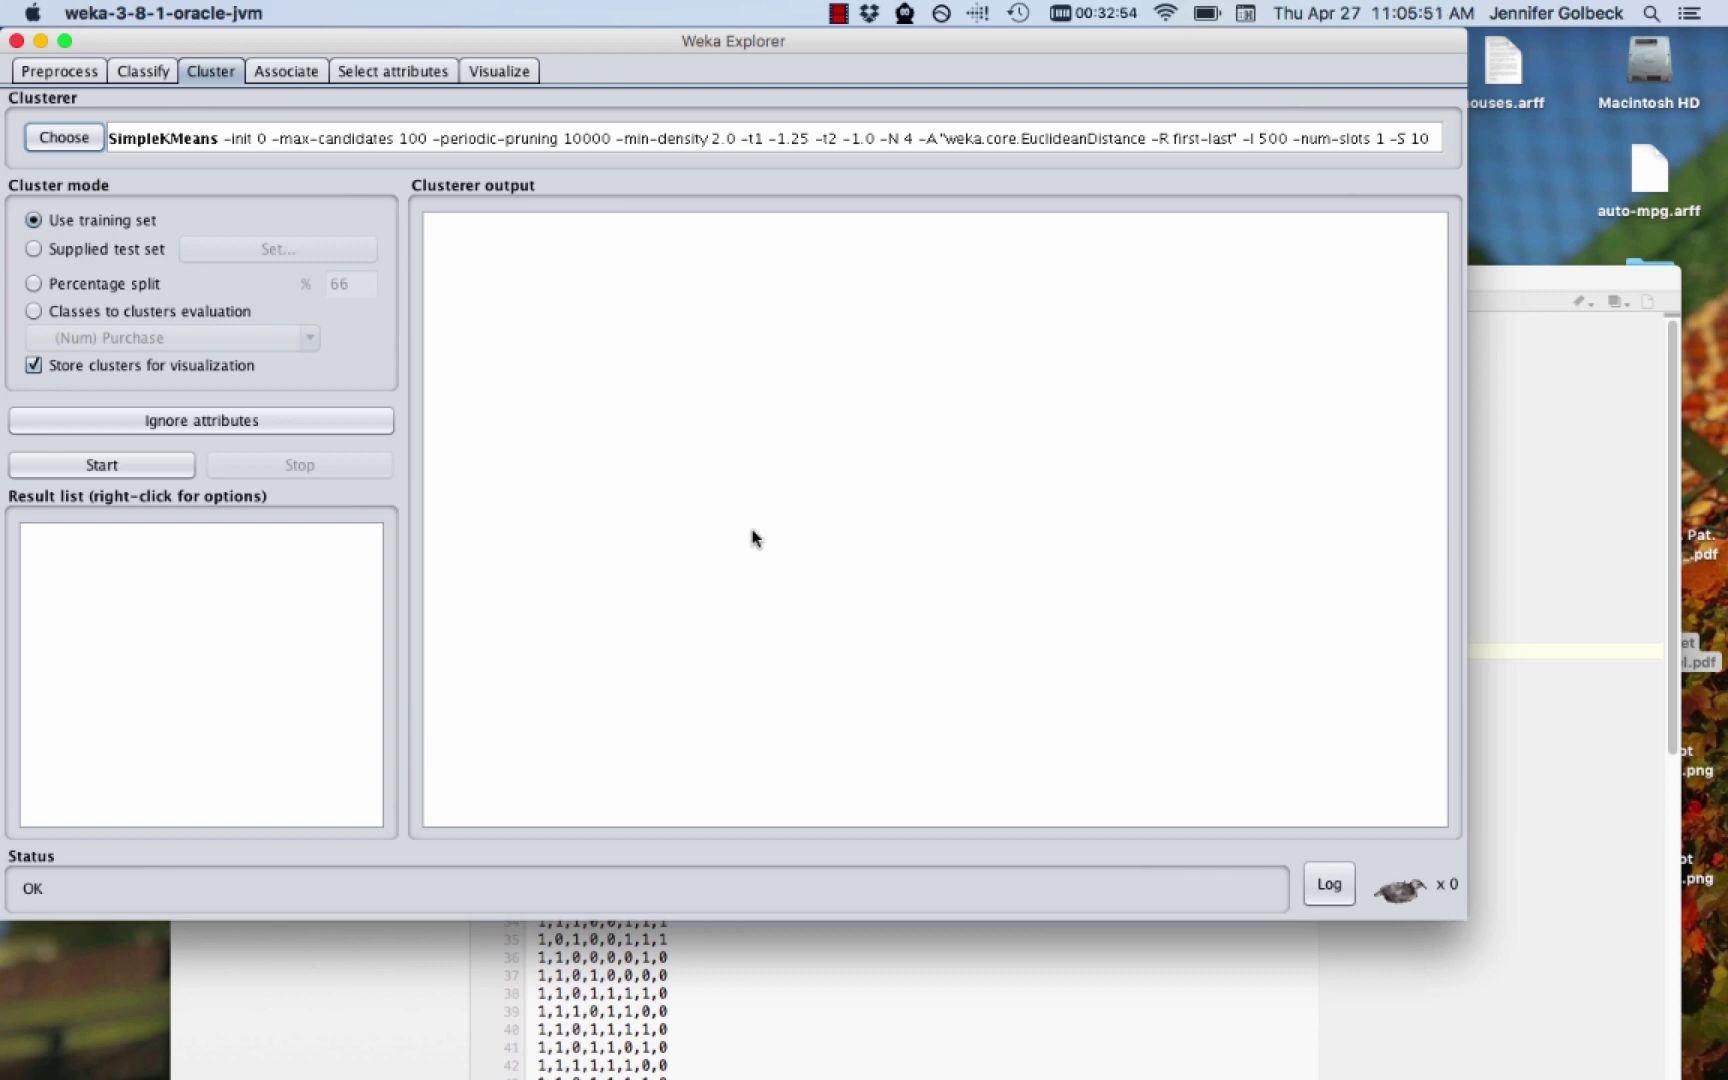
Set the SimpleKMeans number of clusters to 5
click(305, 134)
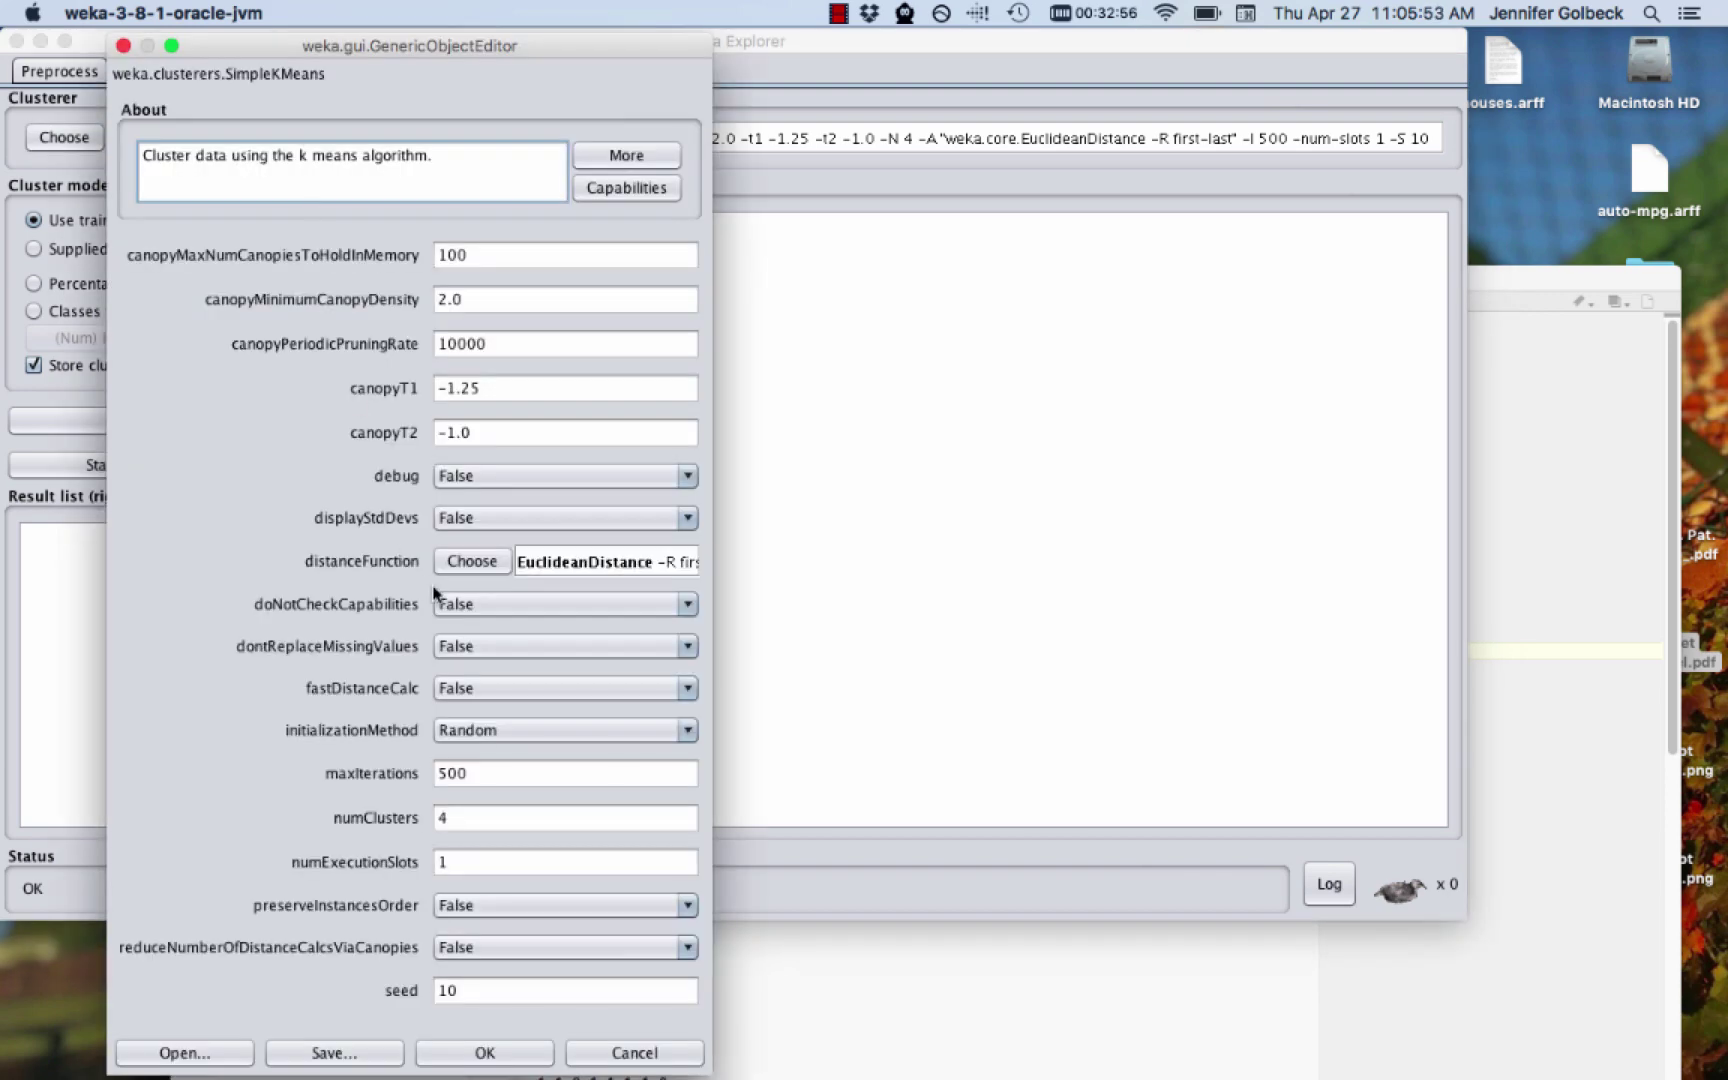
double_click(441, 818)
text(5)
click(485, 1053)
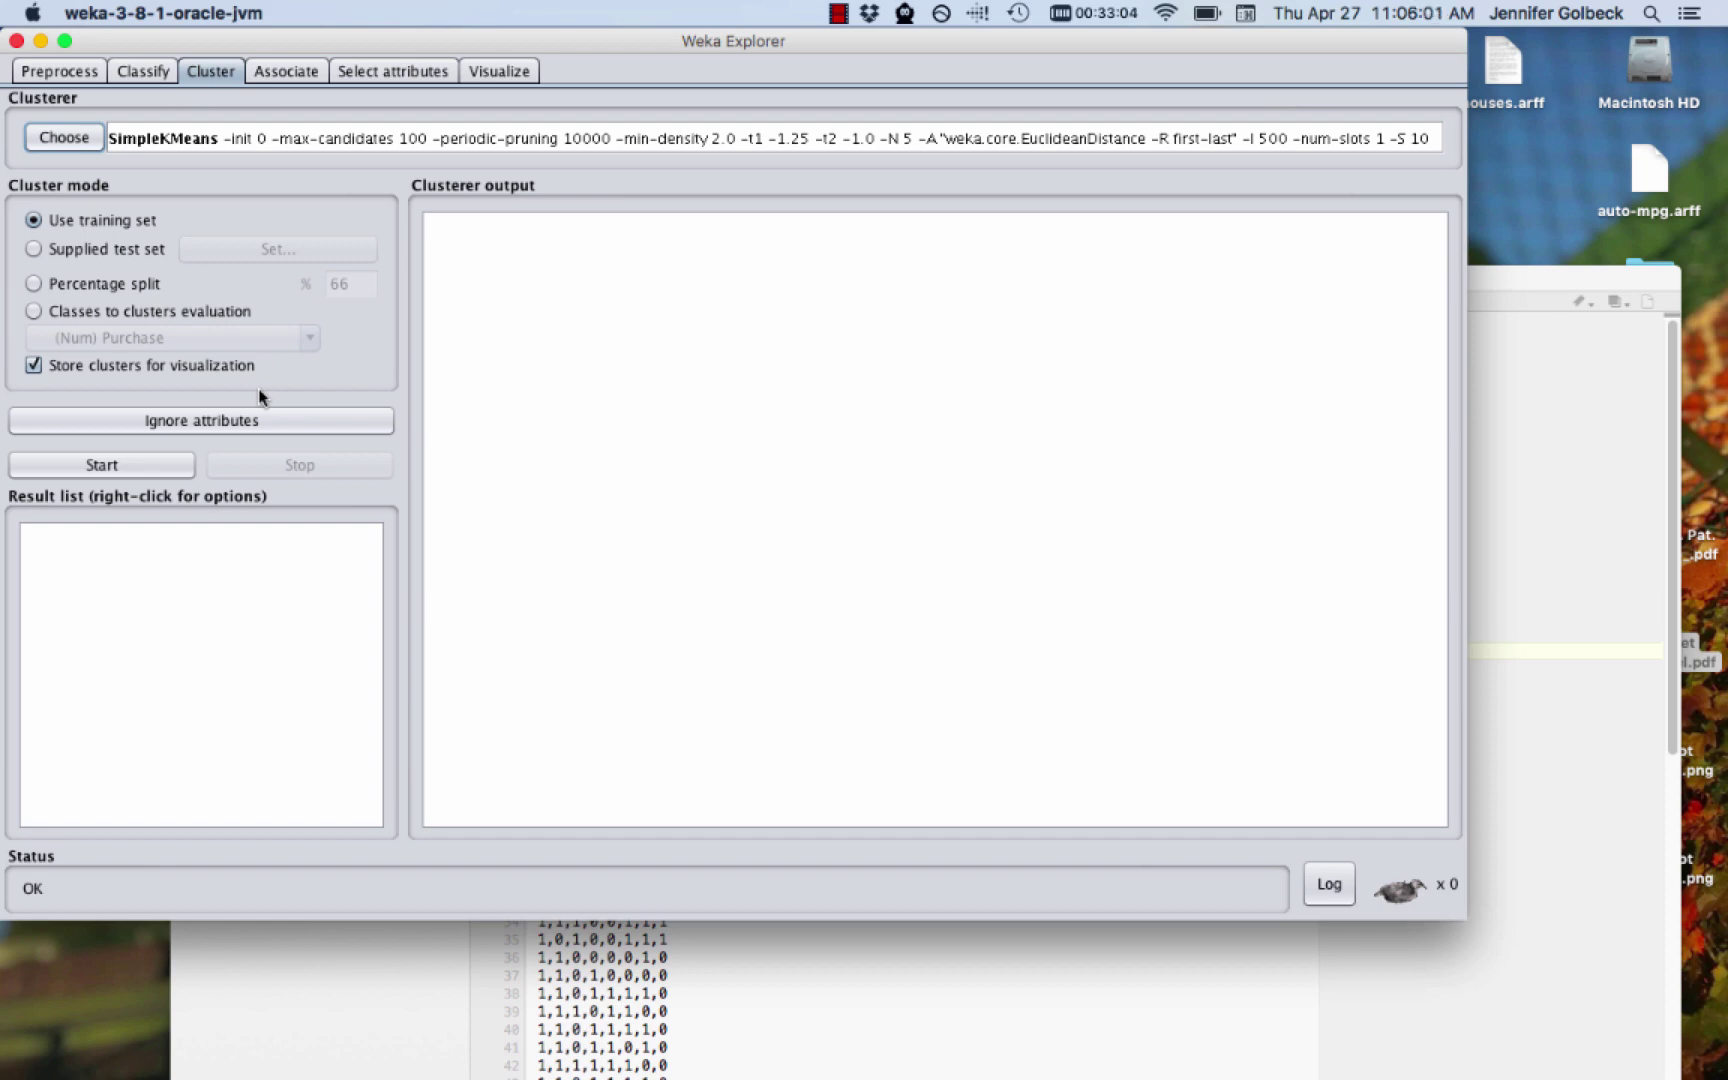
Run the clustering on the training set and review the run information, final cluster centroids and clustered instances
click(157, 466)
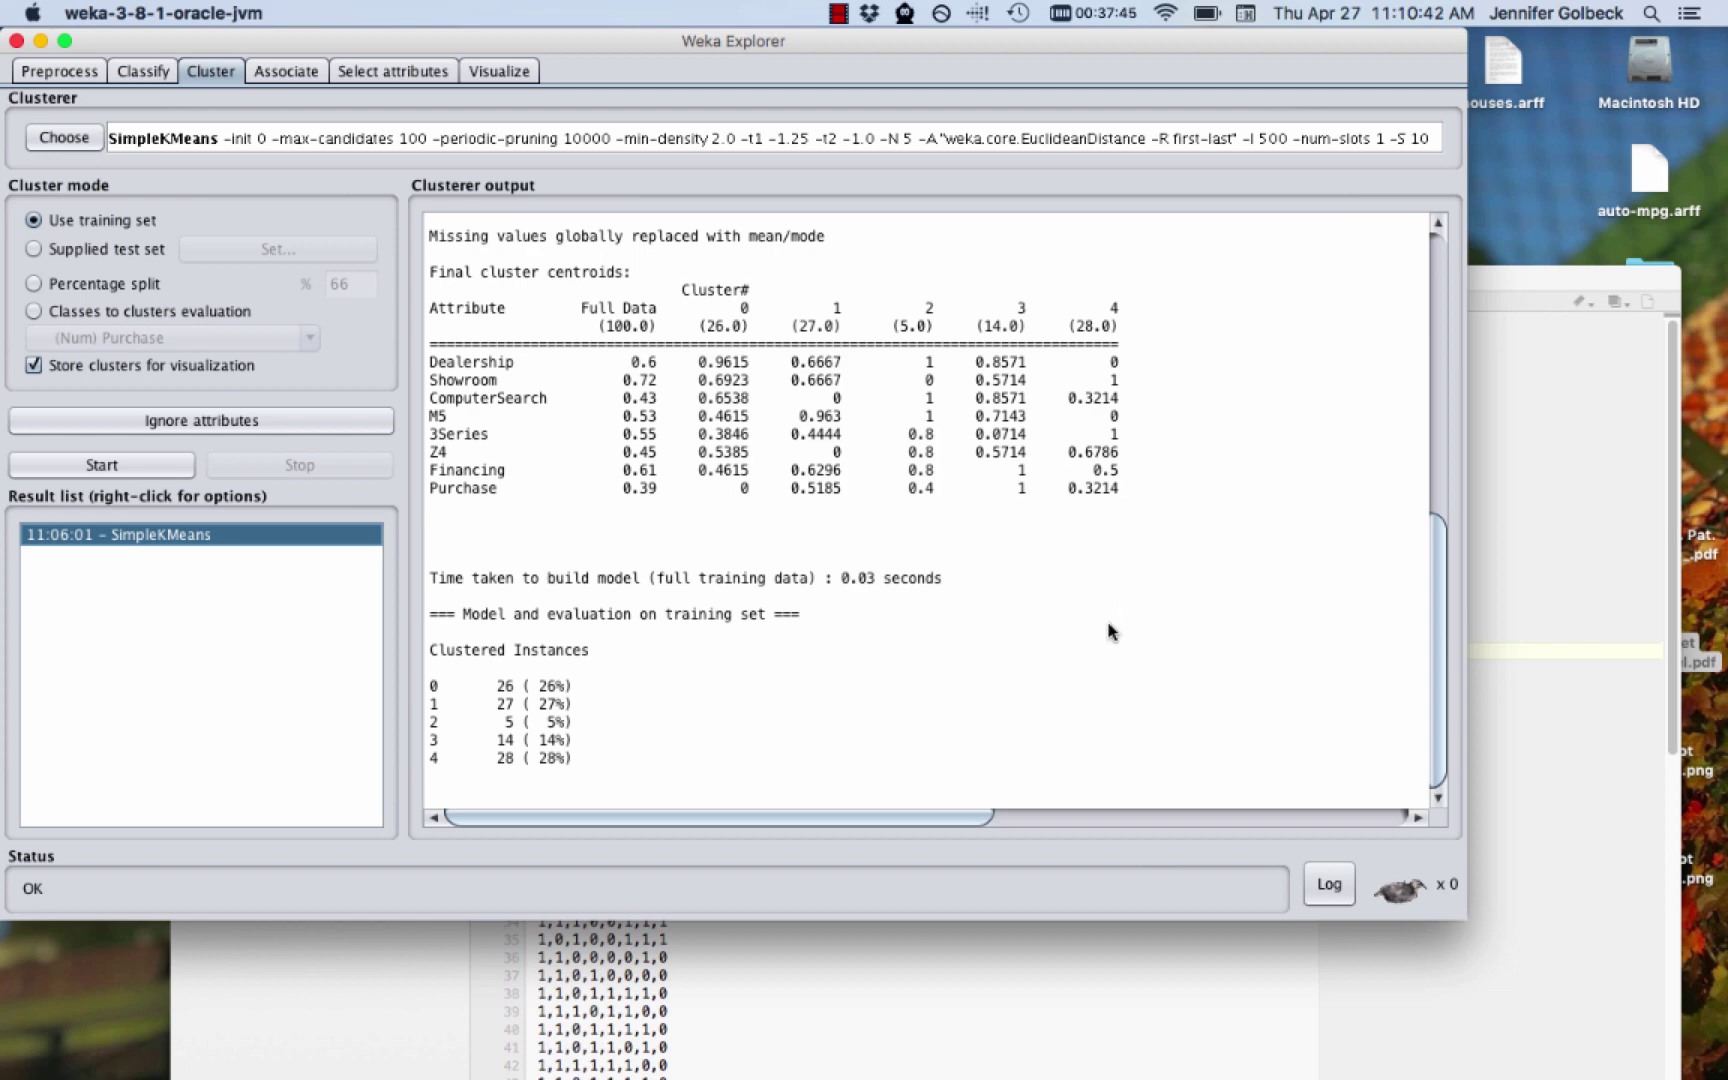
scroll(1108, 630, up, 6)
scroll(1108, 626, up, 7)
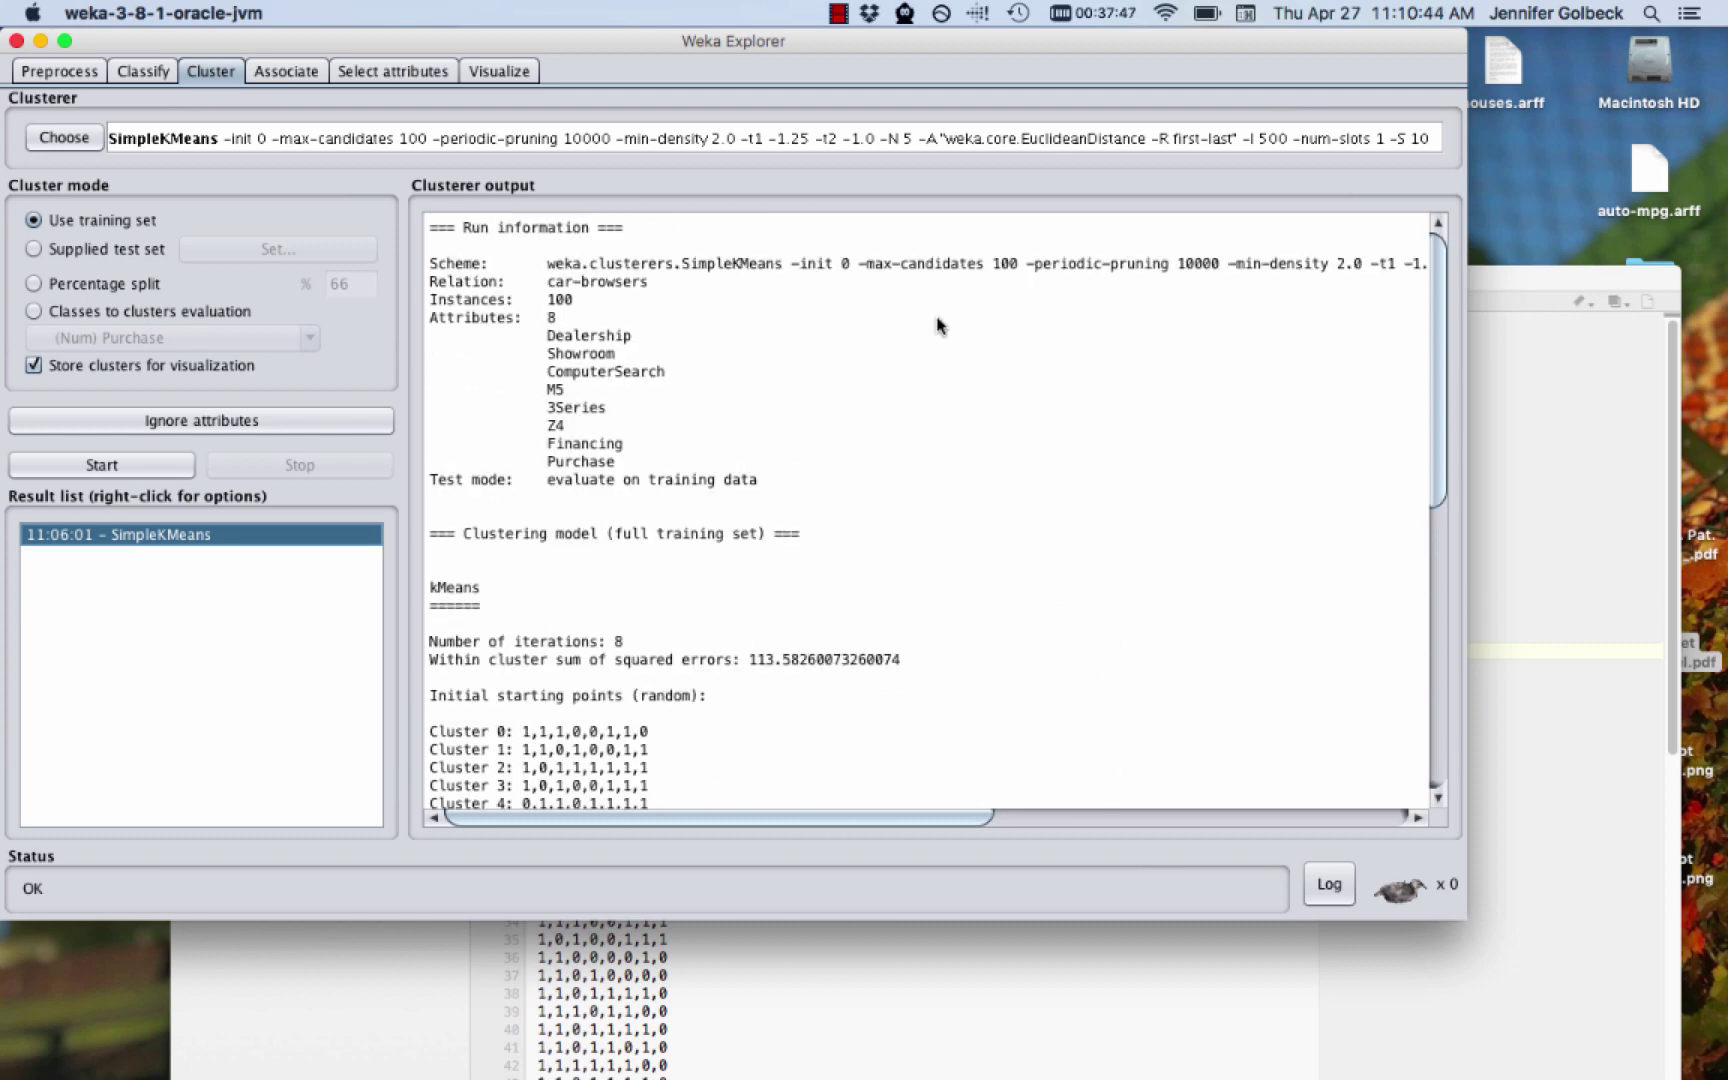
scroll(1198, 400, down, 12)
scroll(1197, 402, down, 4)
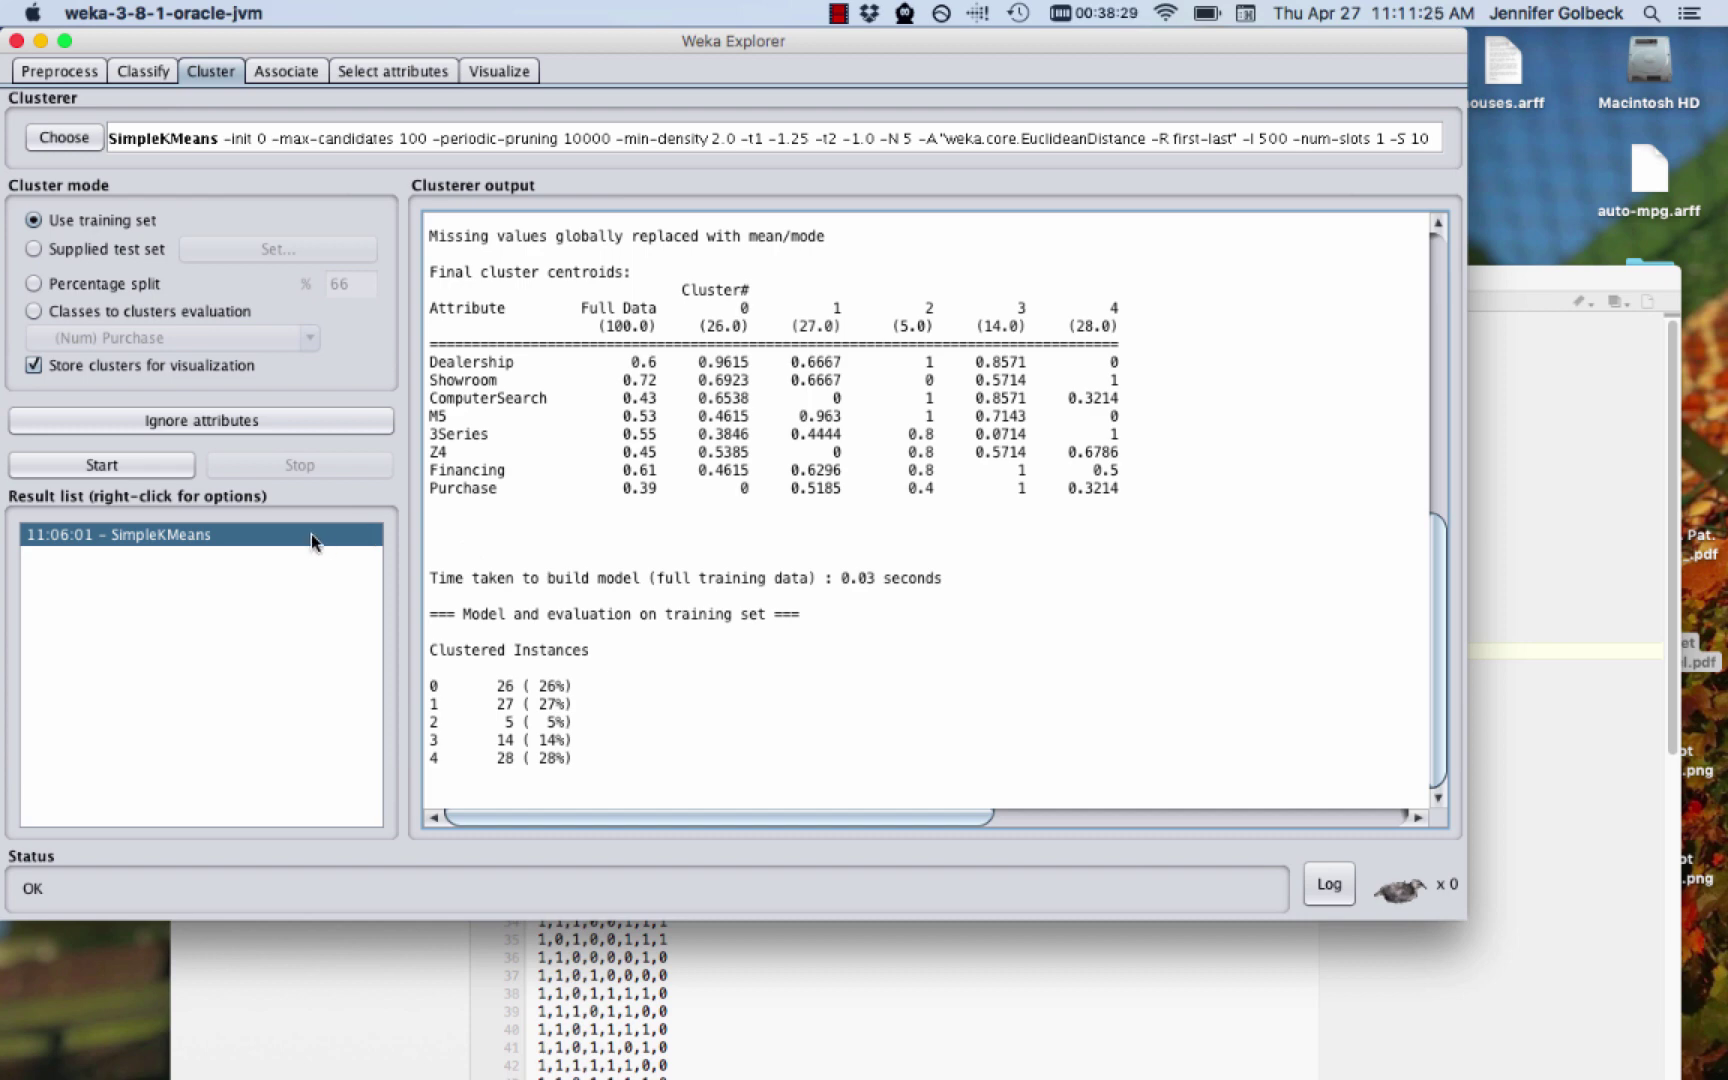
Visualize the cluster assignments of the SimpleKMeans result and enlarge the plot window
right_click(180, 548)
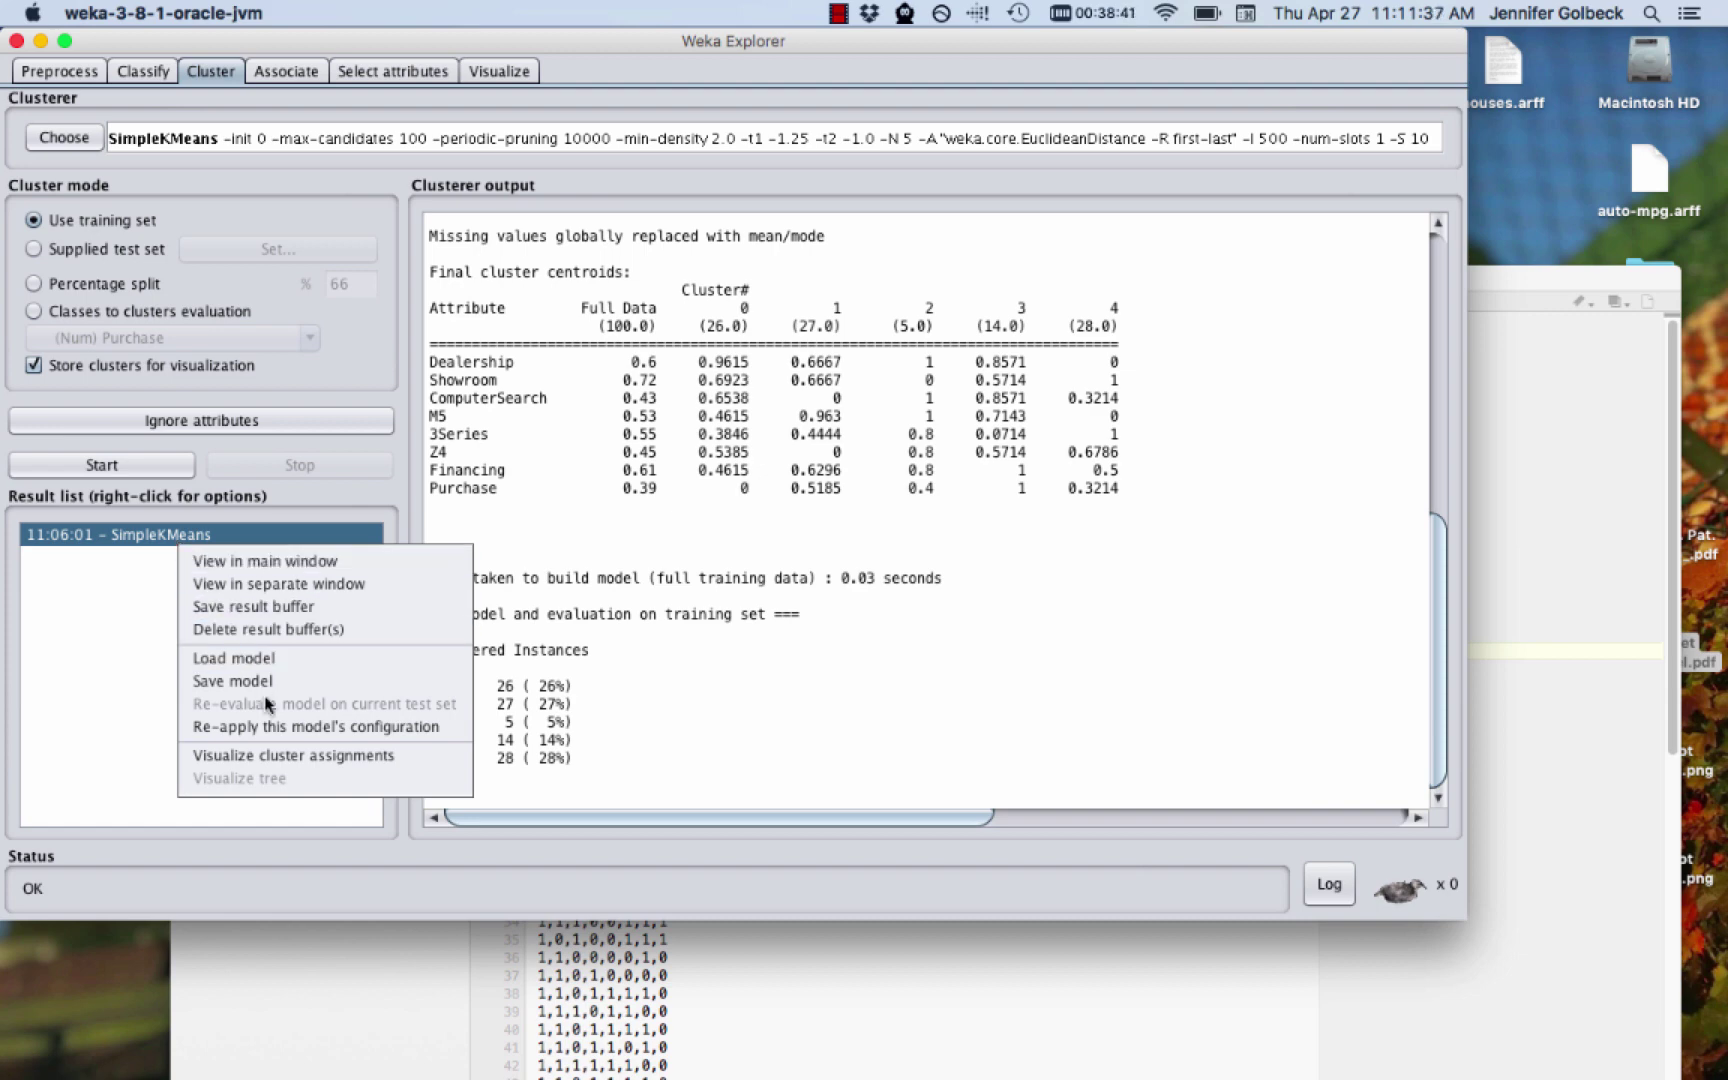
click(313, 758)
drag(598, 512, 1338, 950)
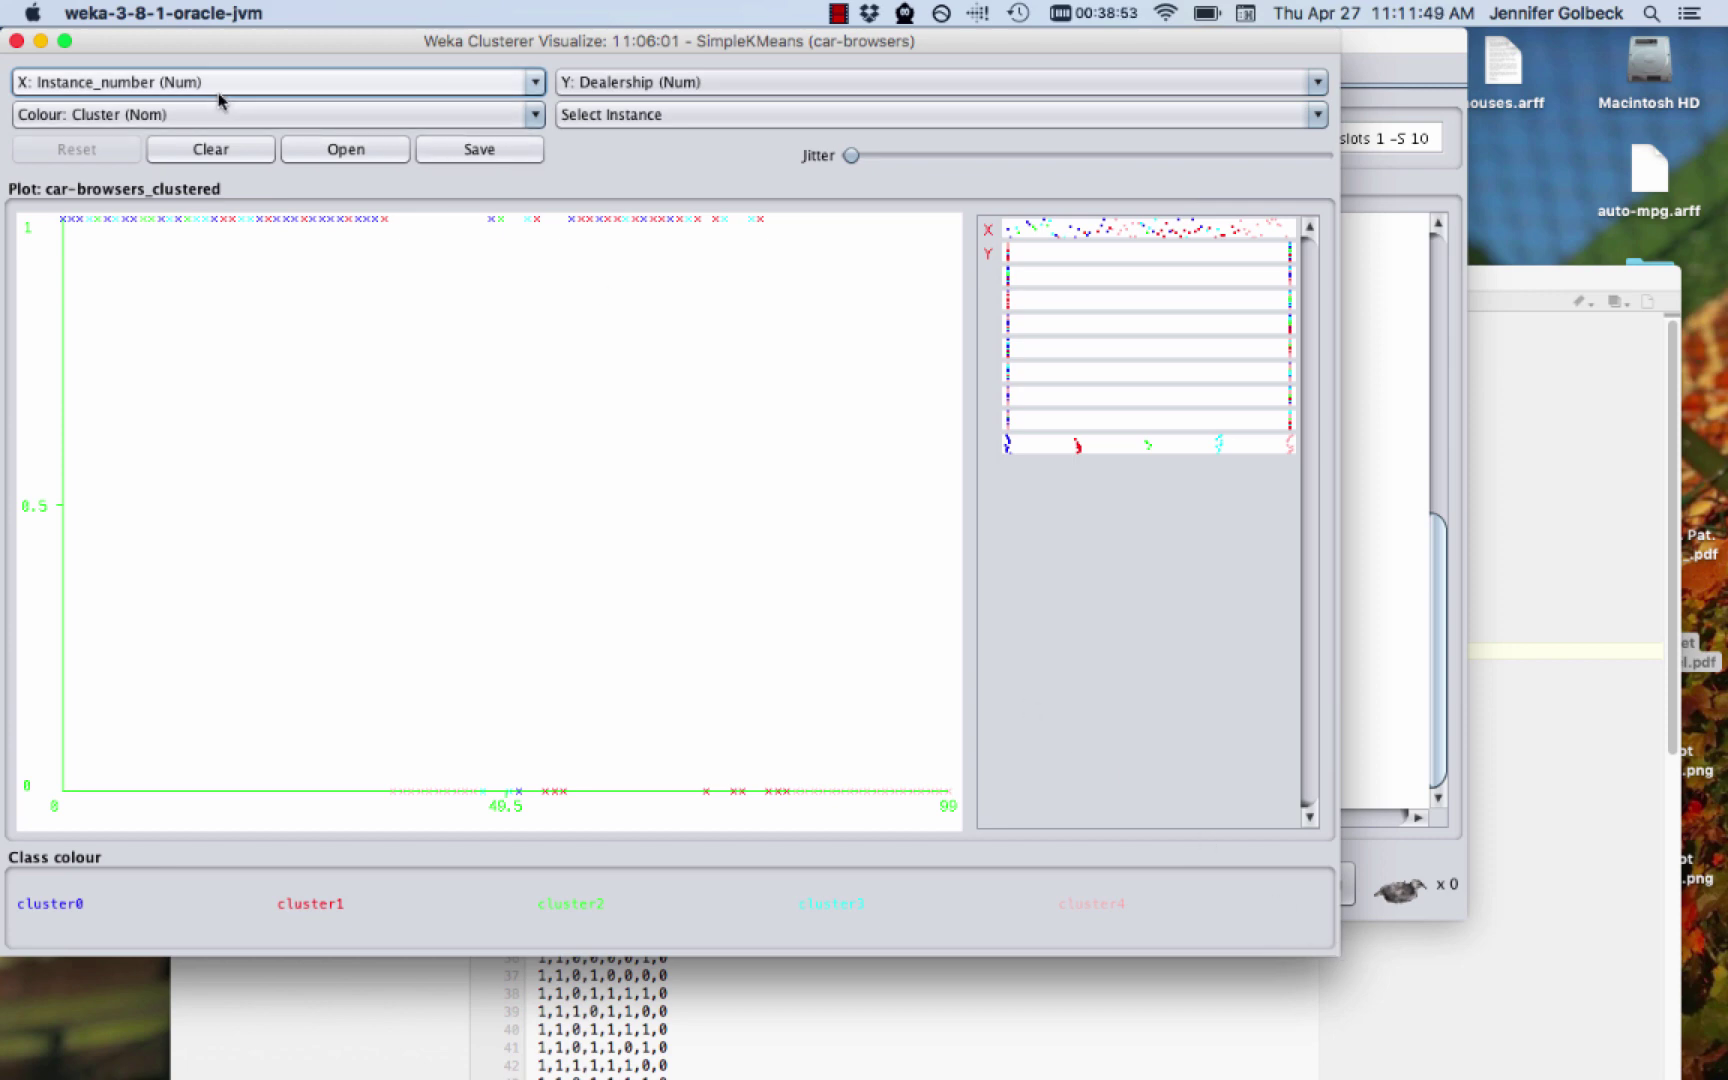
Plot M5 on X against Purchase on Y with jitter at maximum, and close the cluster visualization after viewing it
click(492, 80)
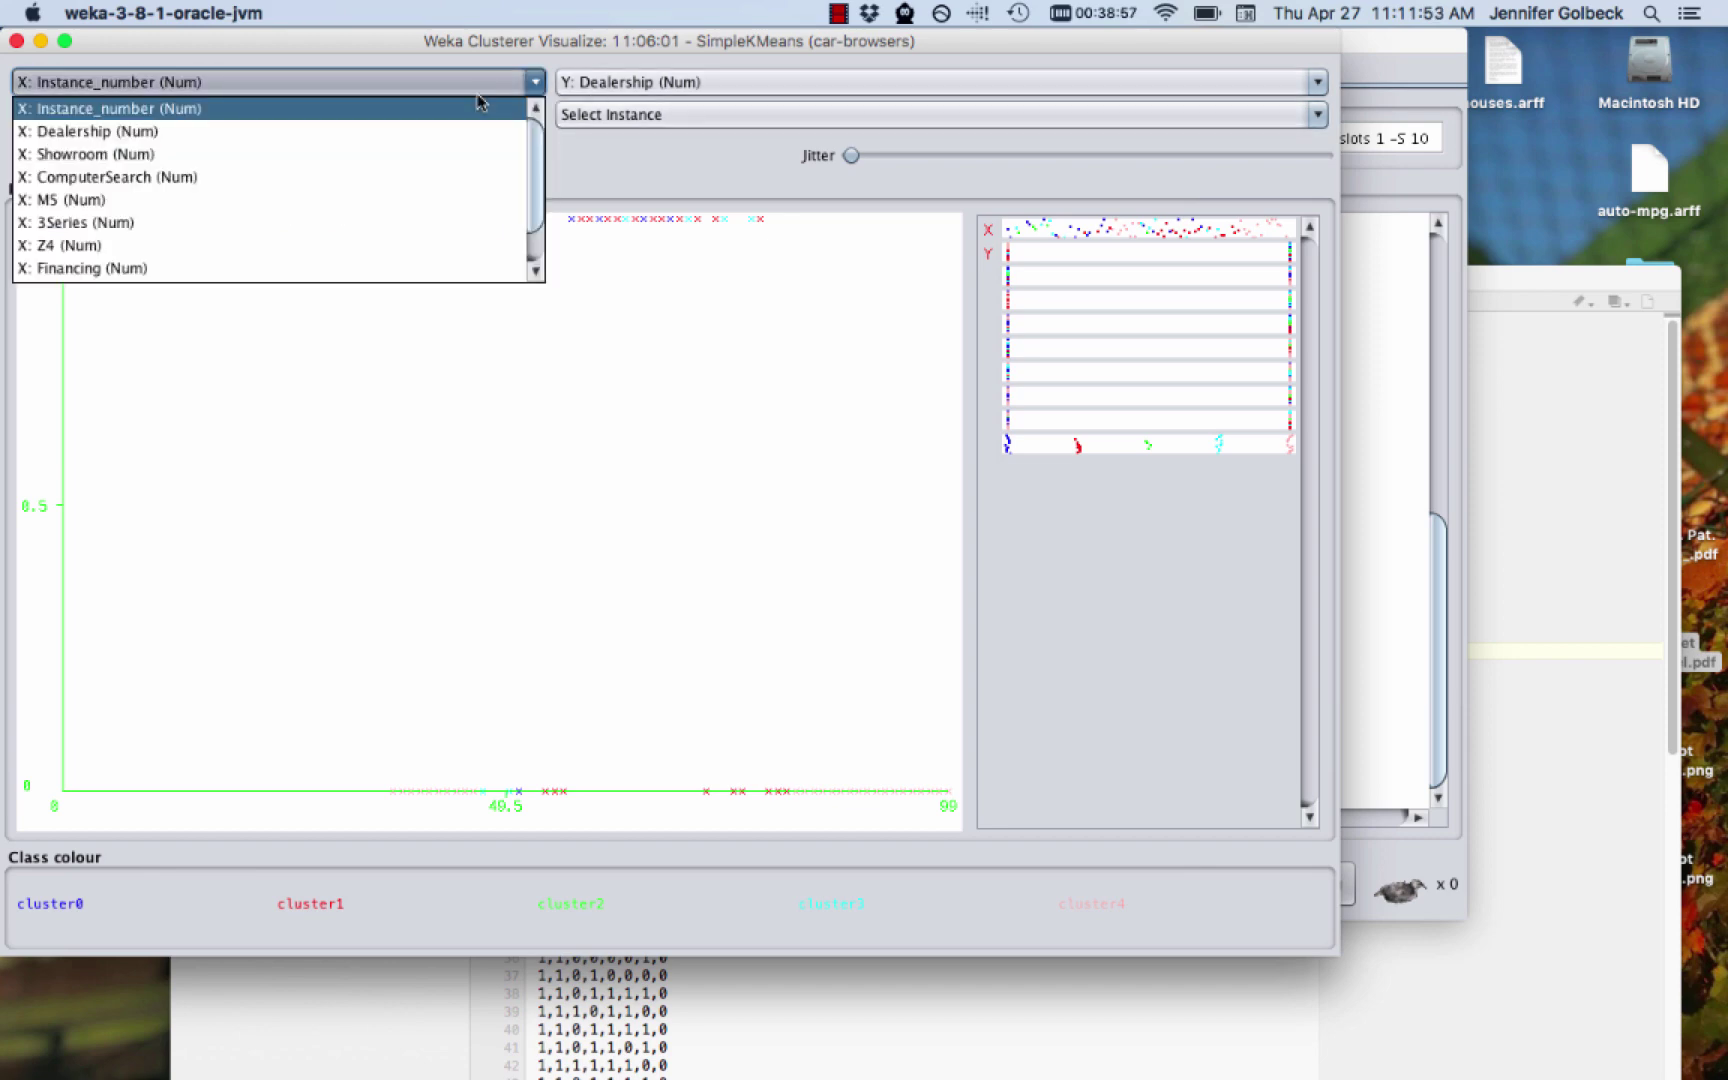
click(434, 200)
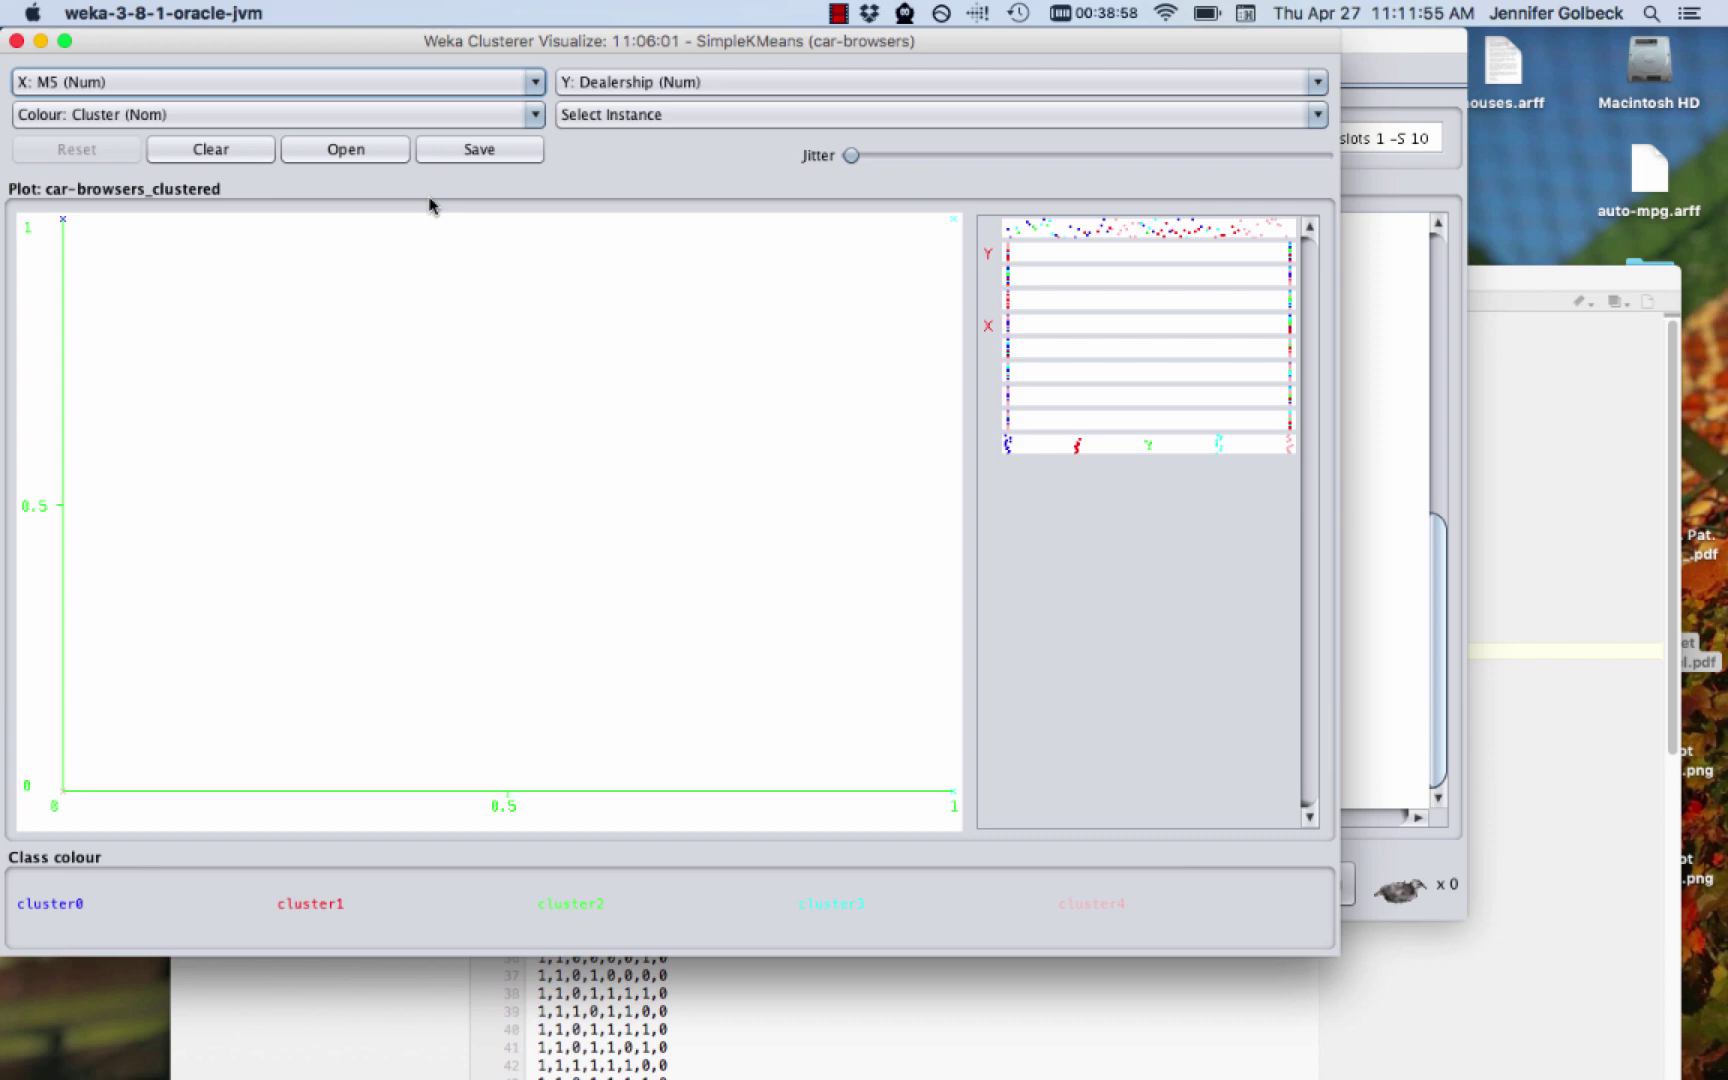
click(713, 83)
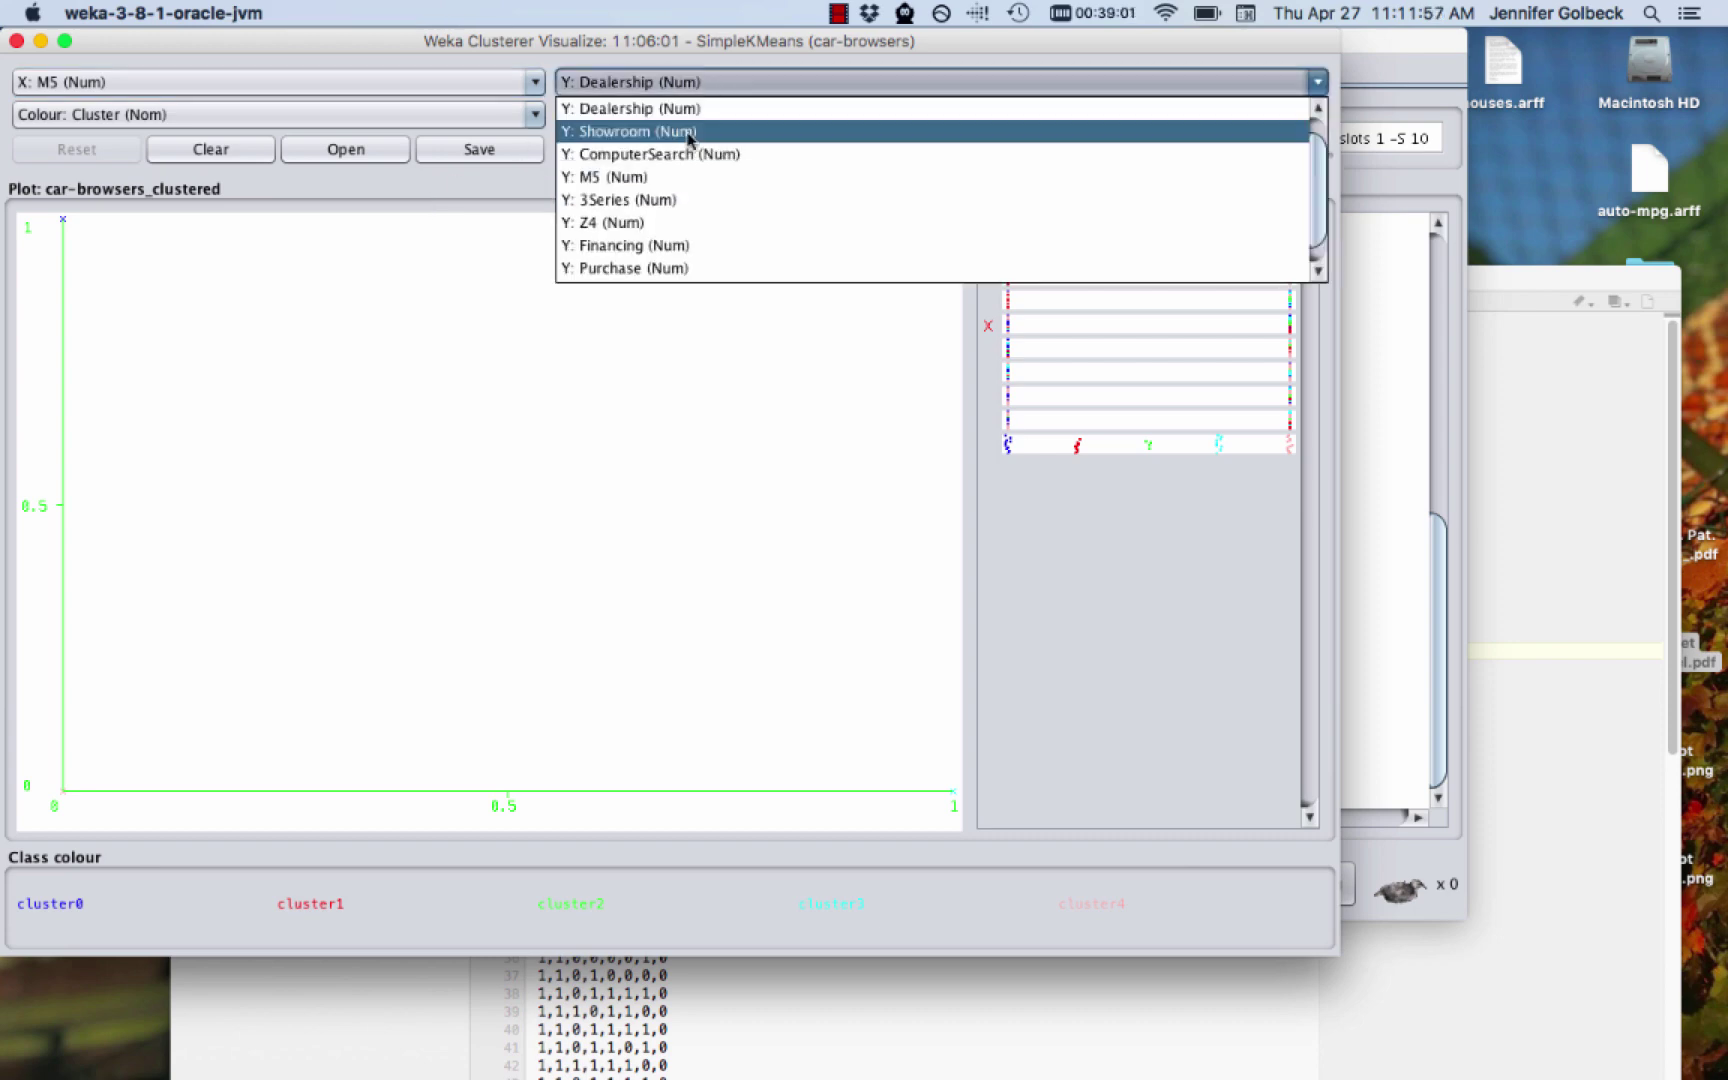
click(667, 268)
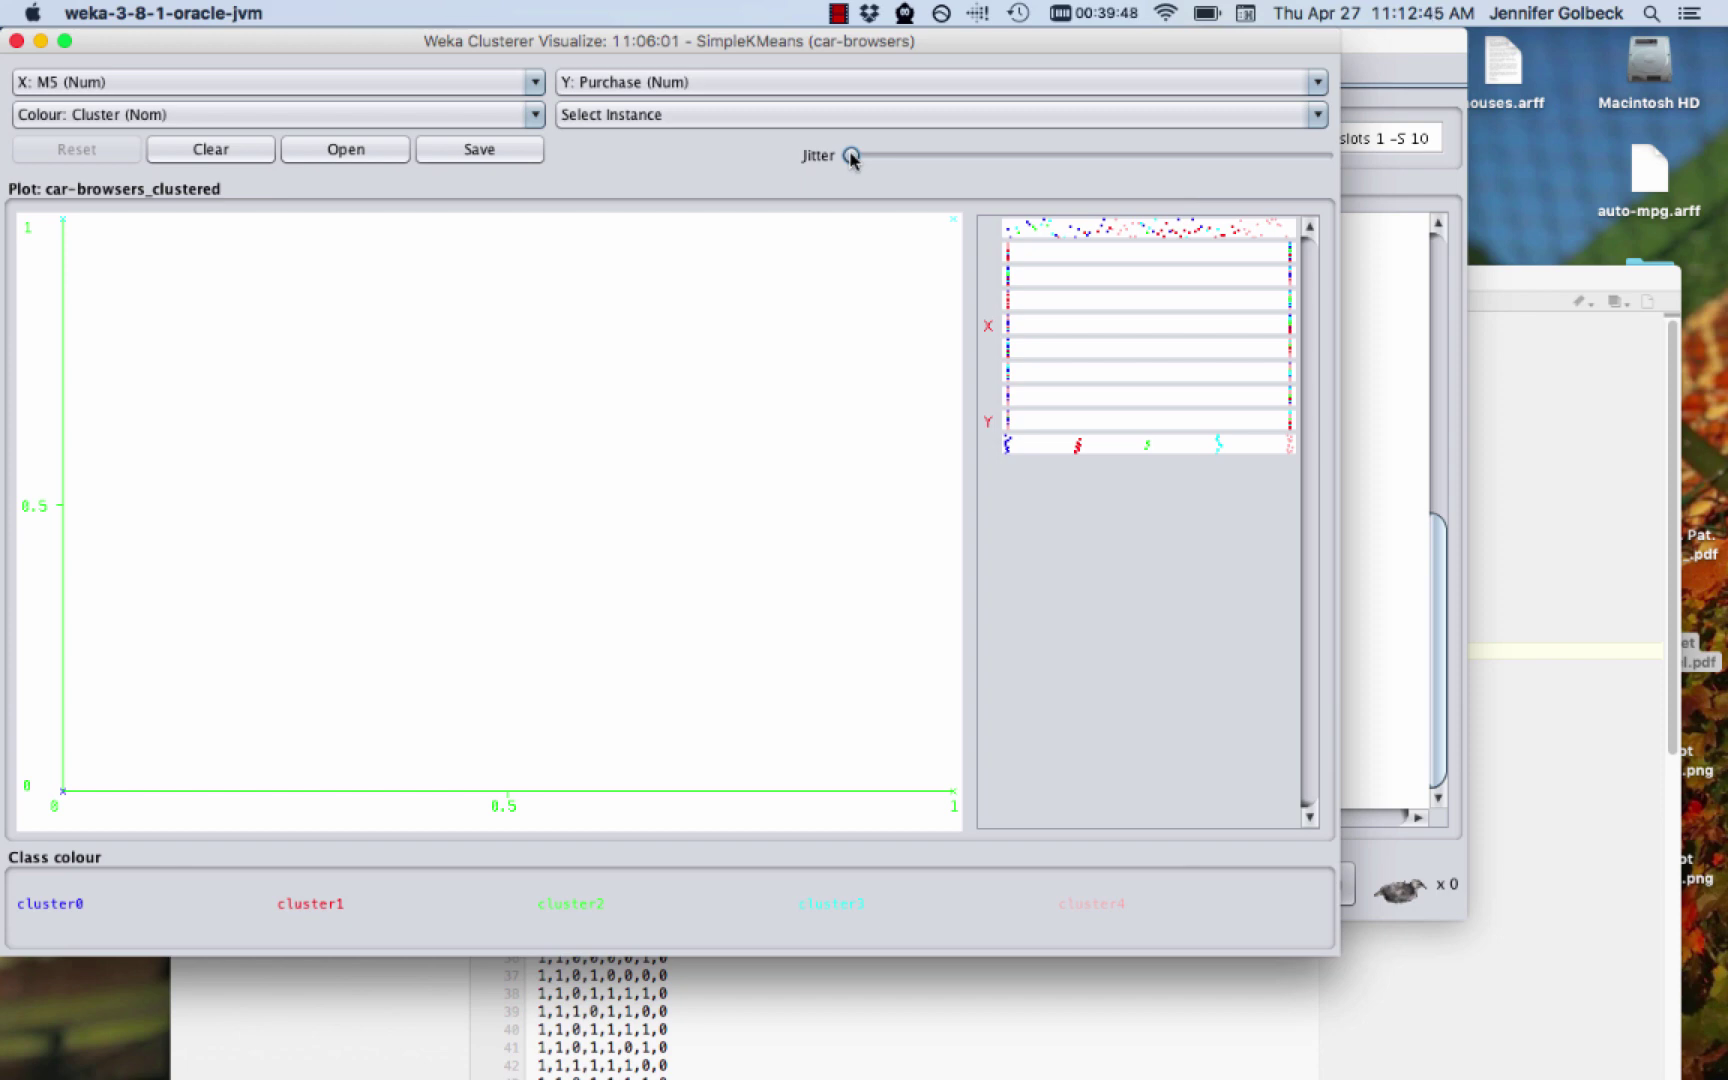
drag(851, 157, 1212, 168)
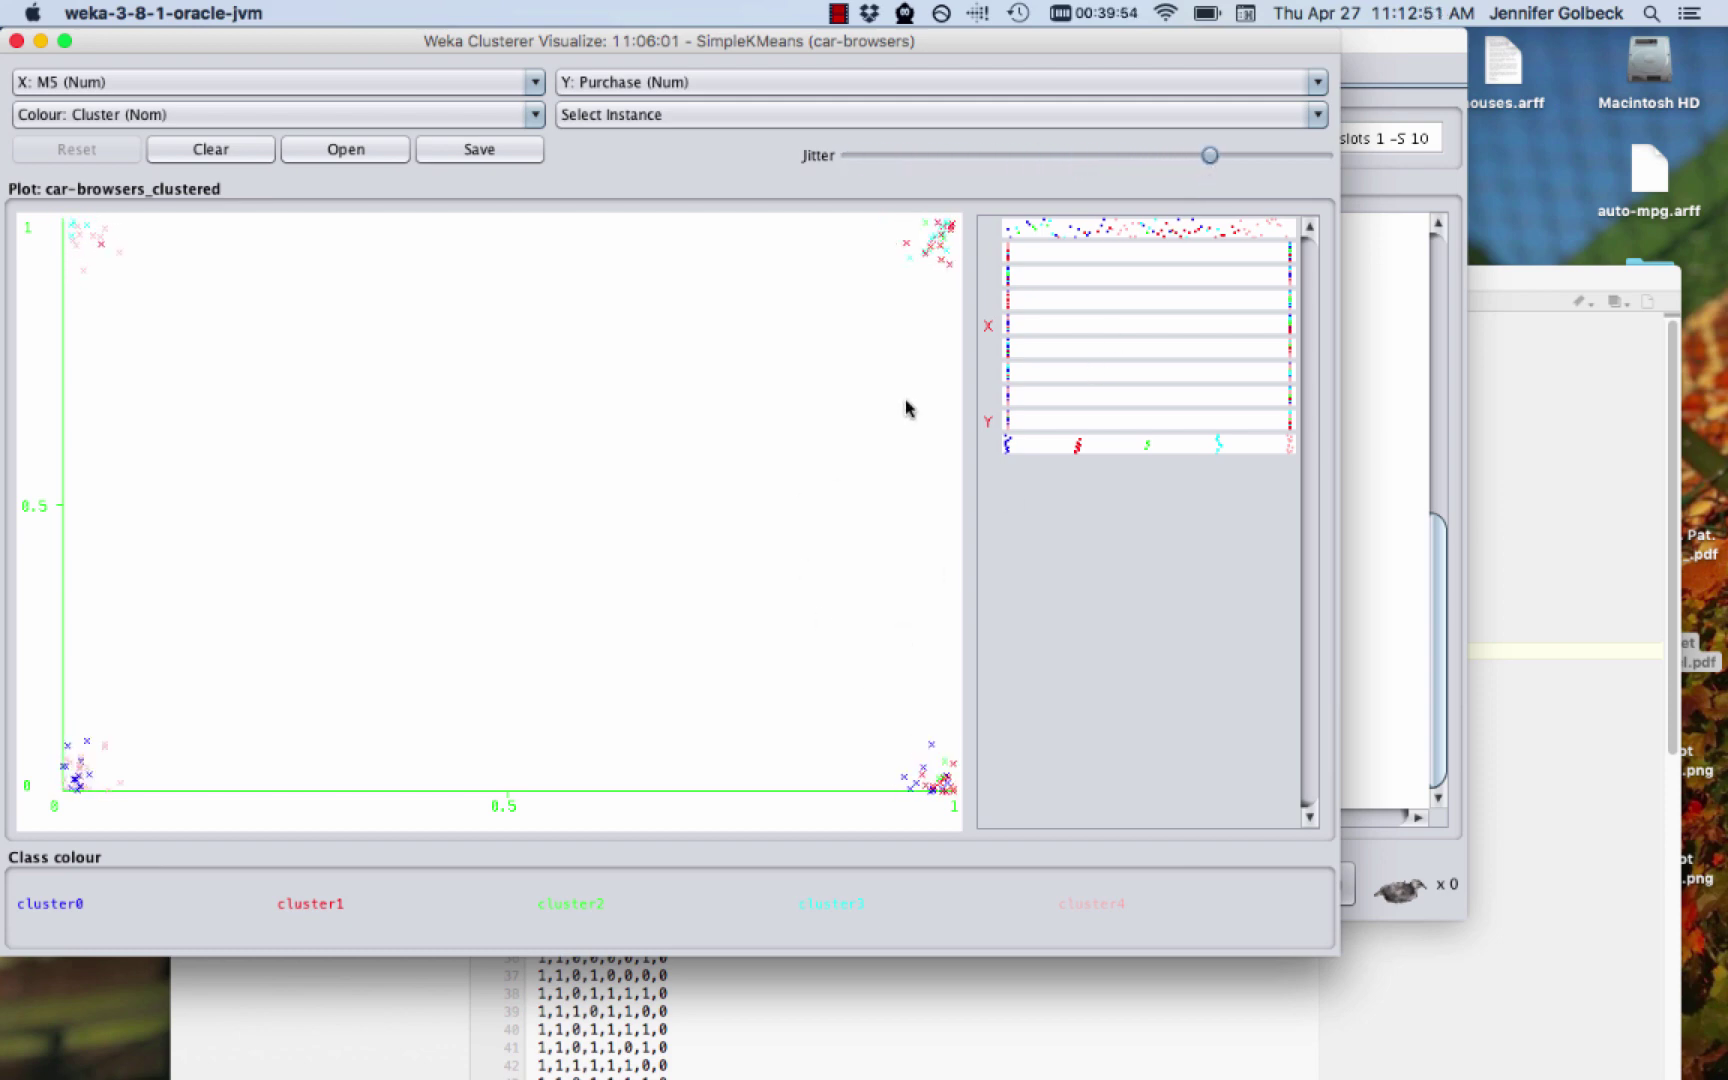
drag(1219, 160, 1420, 145)
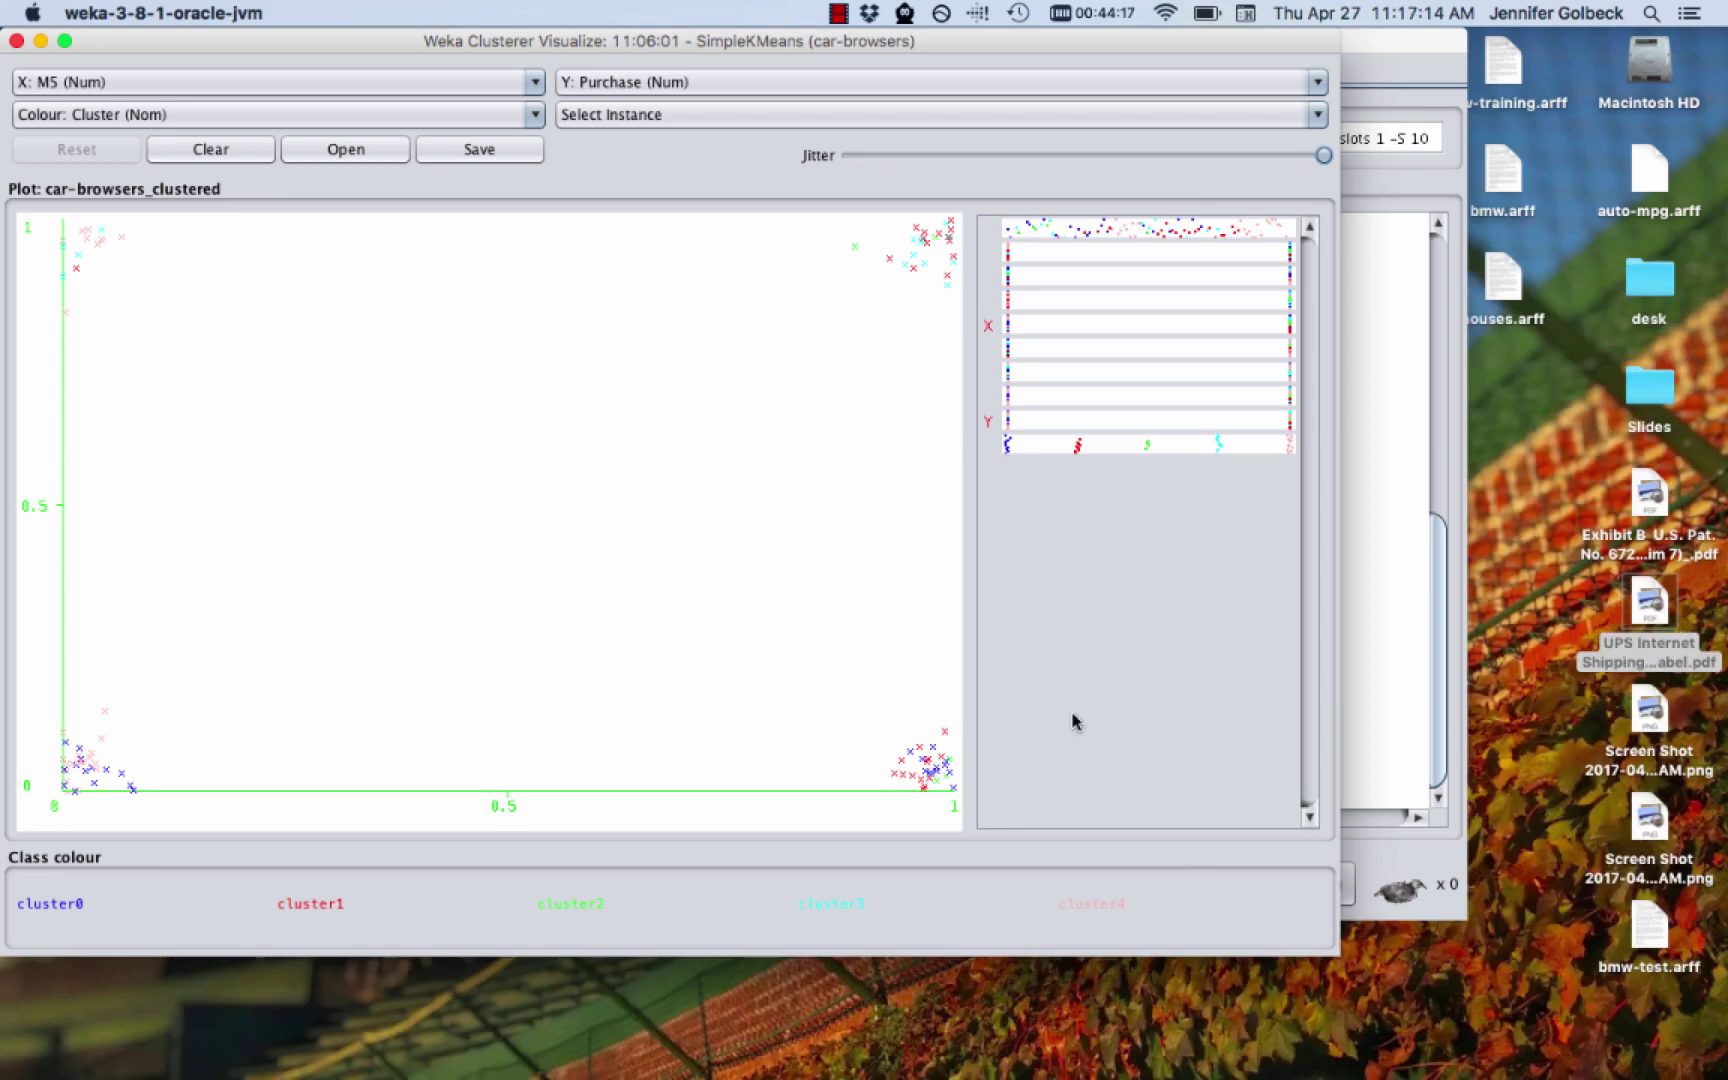
click(16, 41)
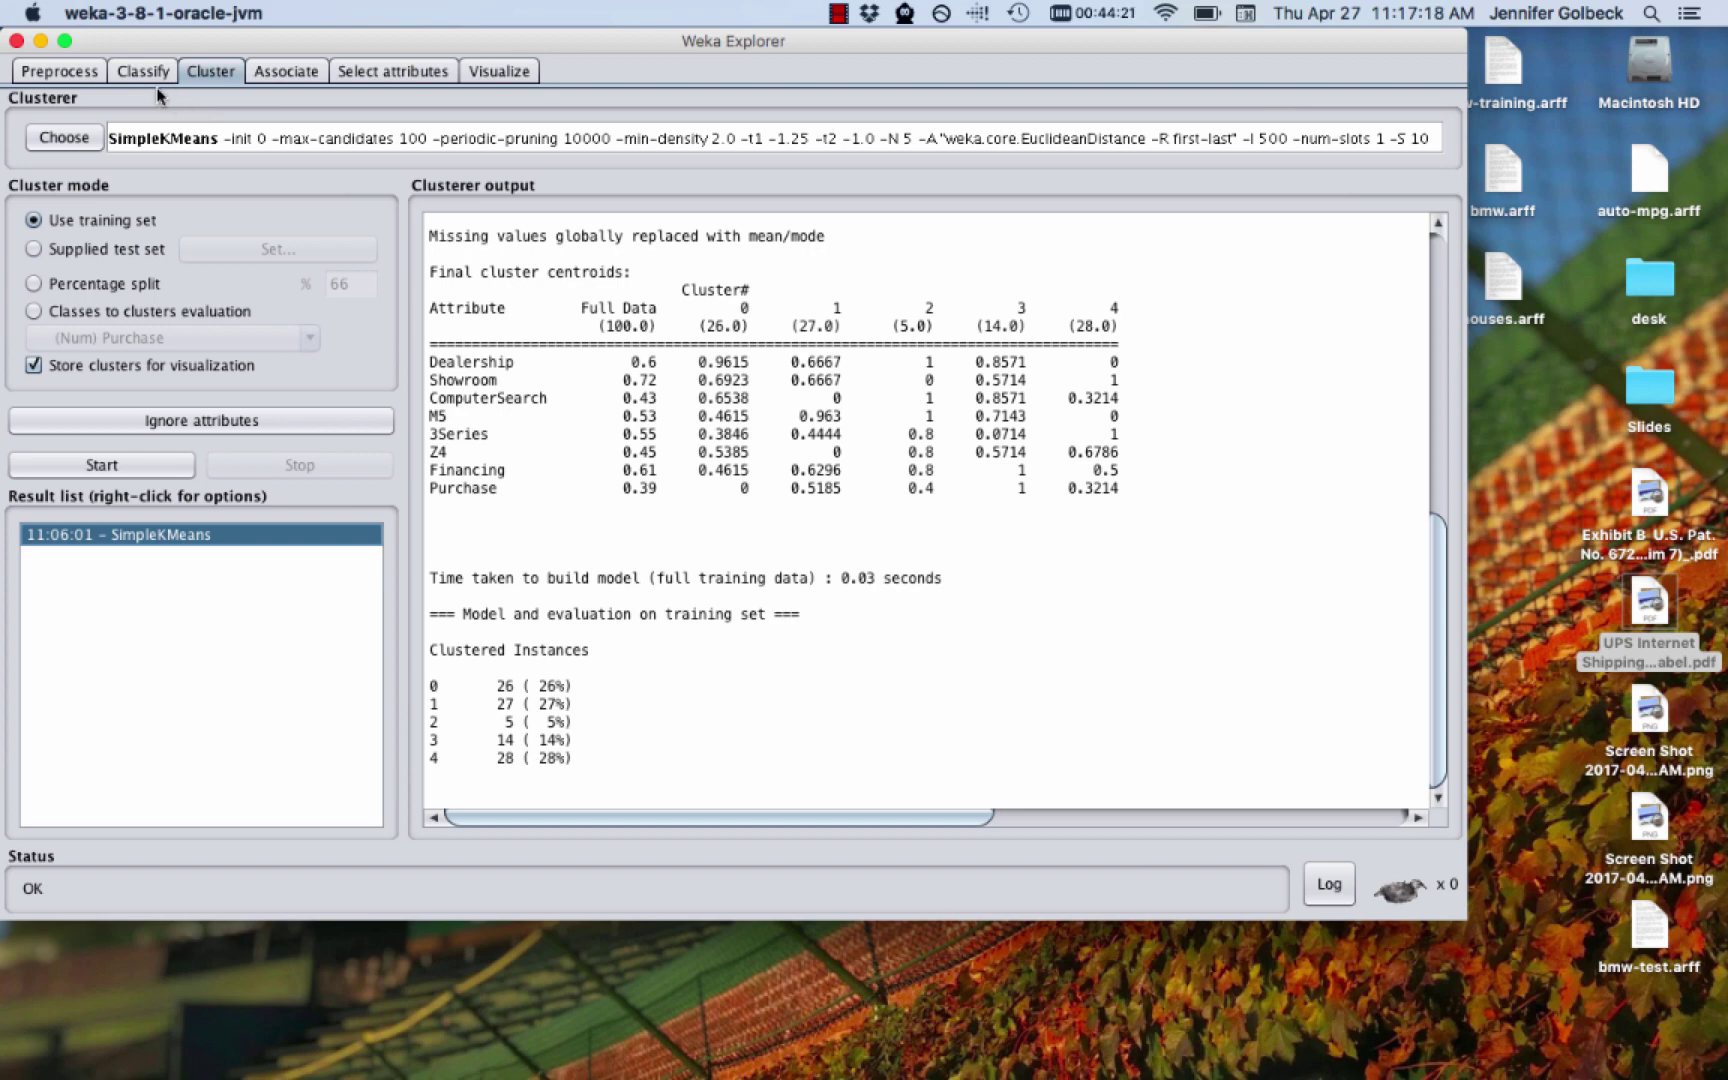
Load the bmw-training.arff dataset from the Desktop
click(65, 69)
click(108, 122)
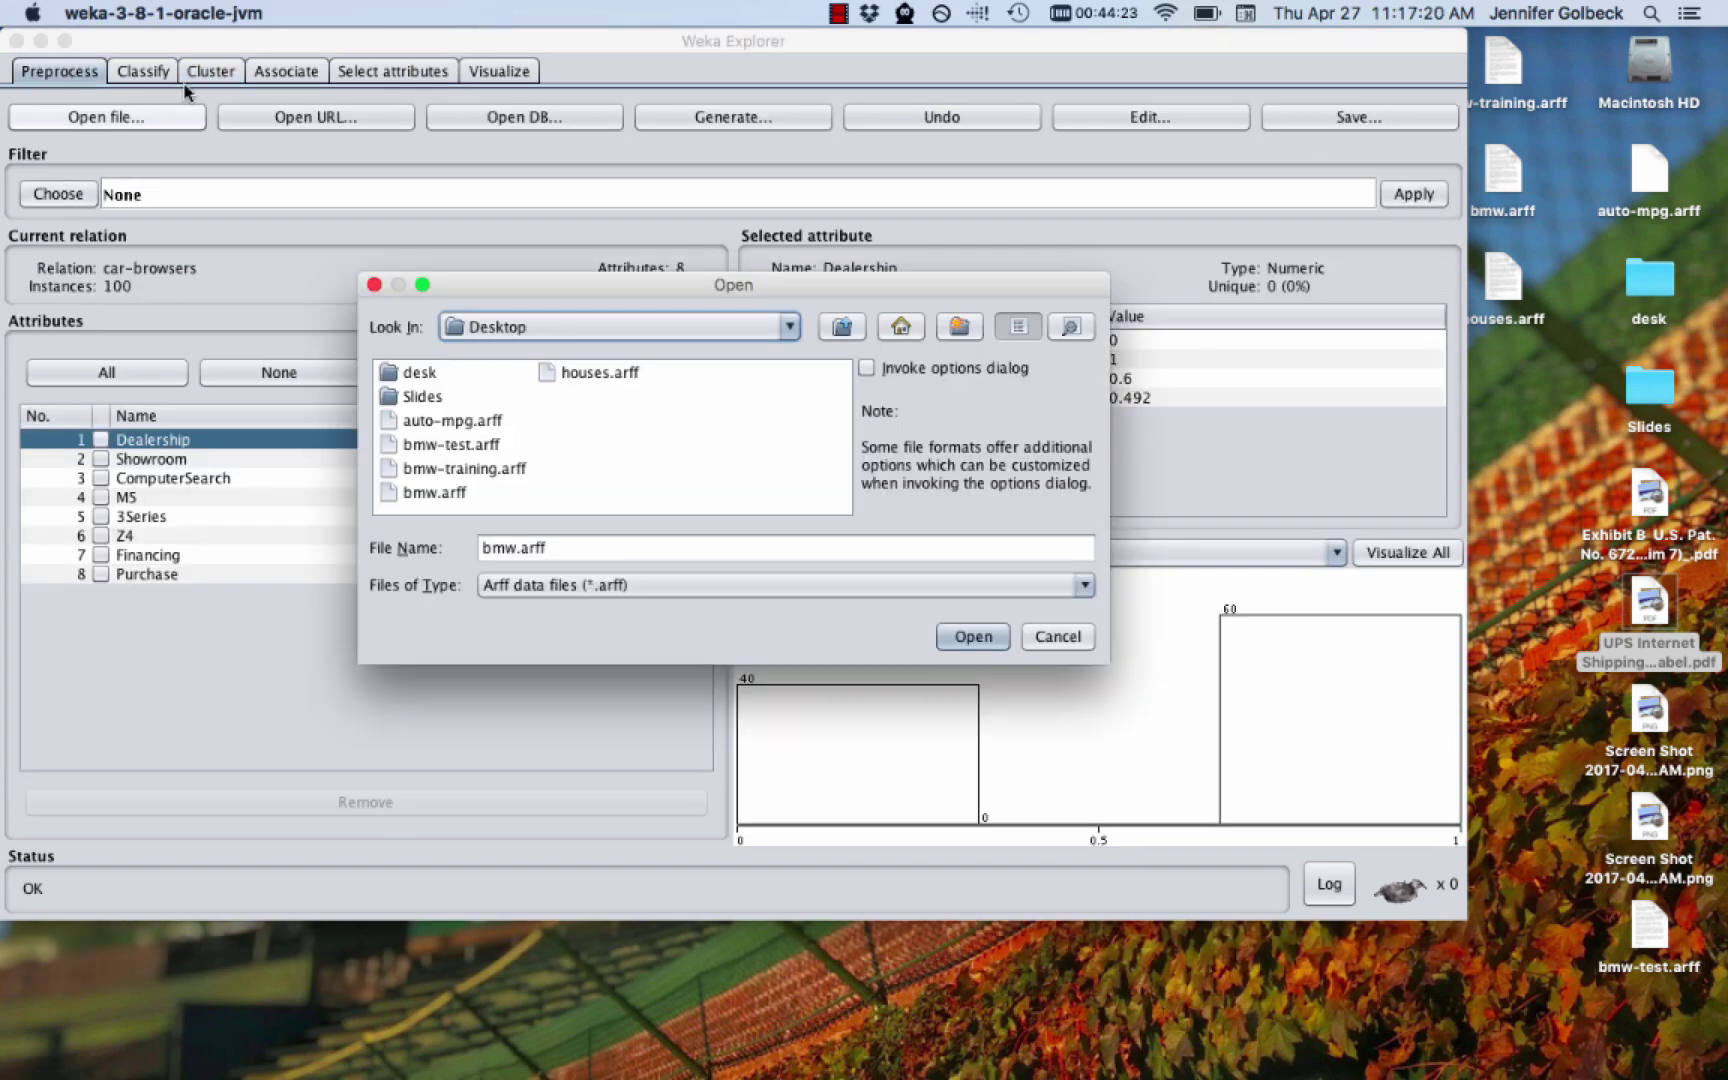
click(517, 472)
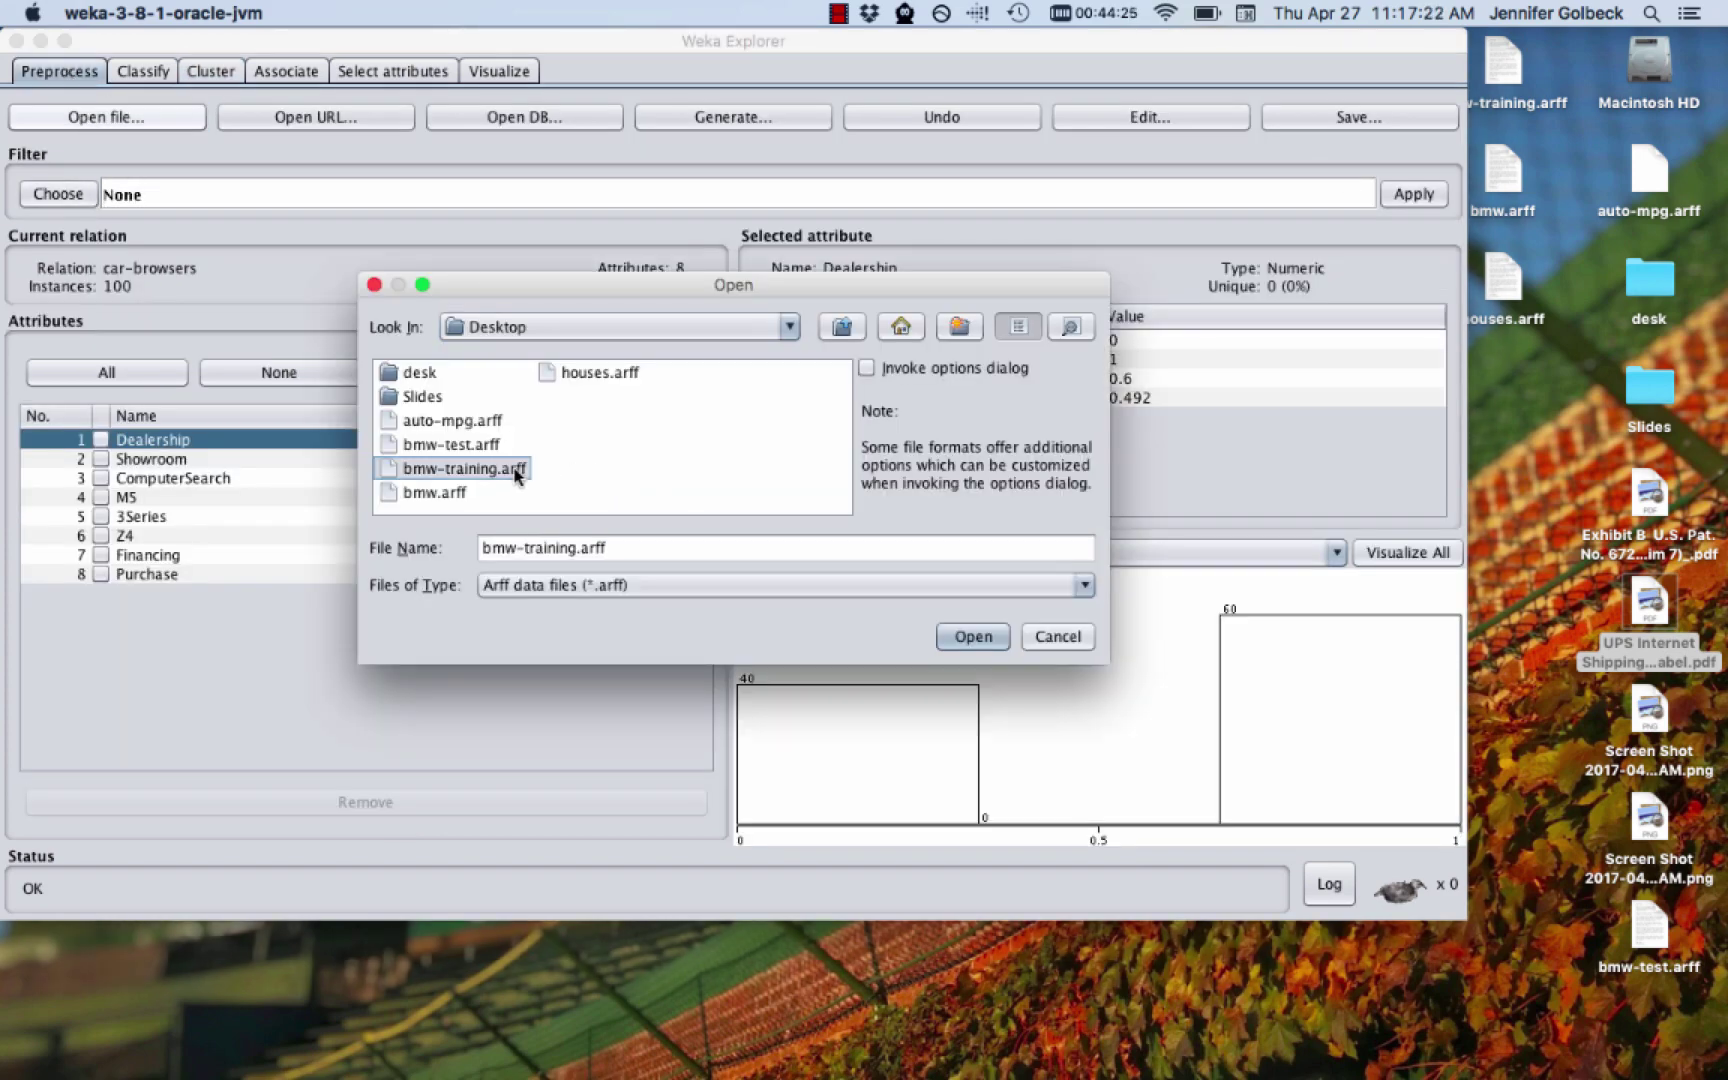
click(973, 637)
Switch to TextWrangler and show the beginning of bmw-training.arff
mouse_move(860, 1040)
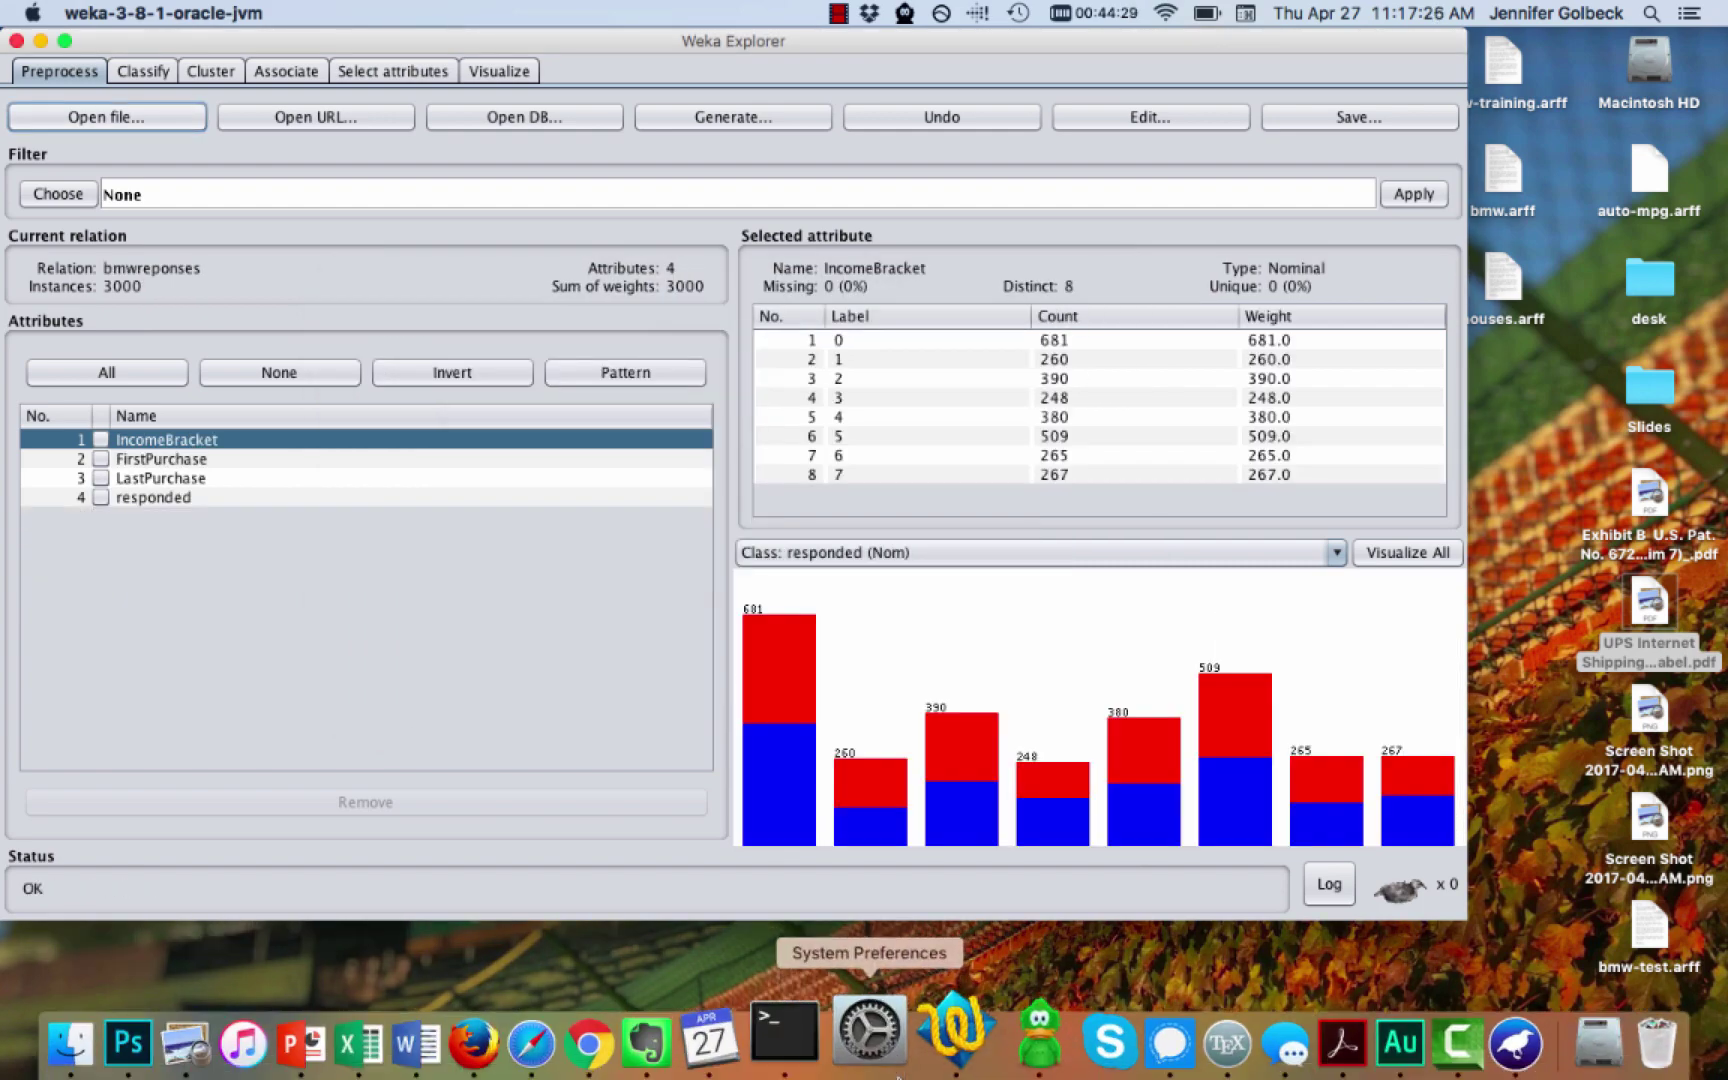
click(930, 1035)
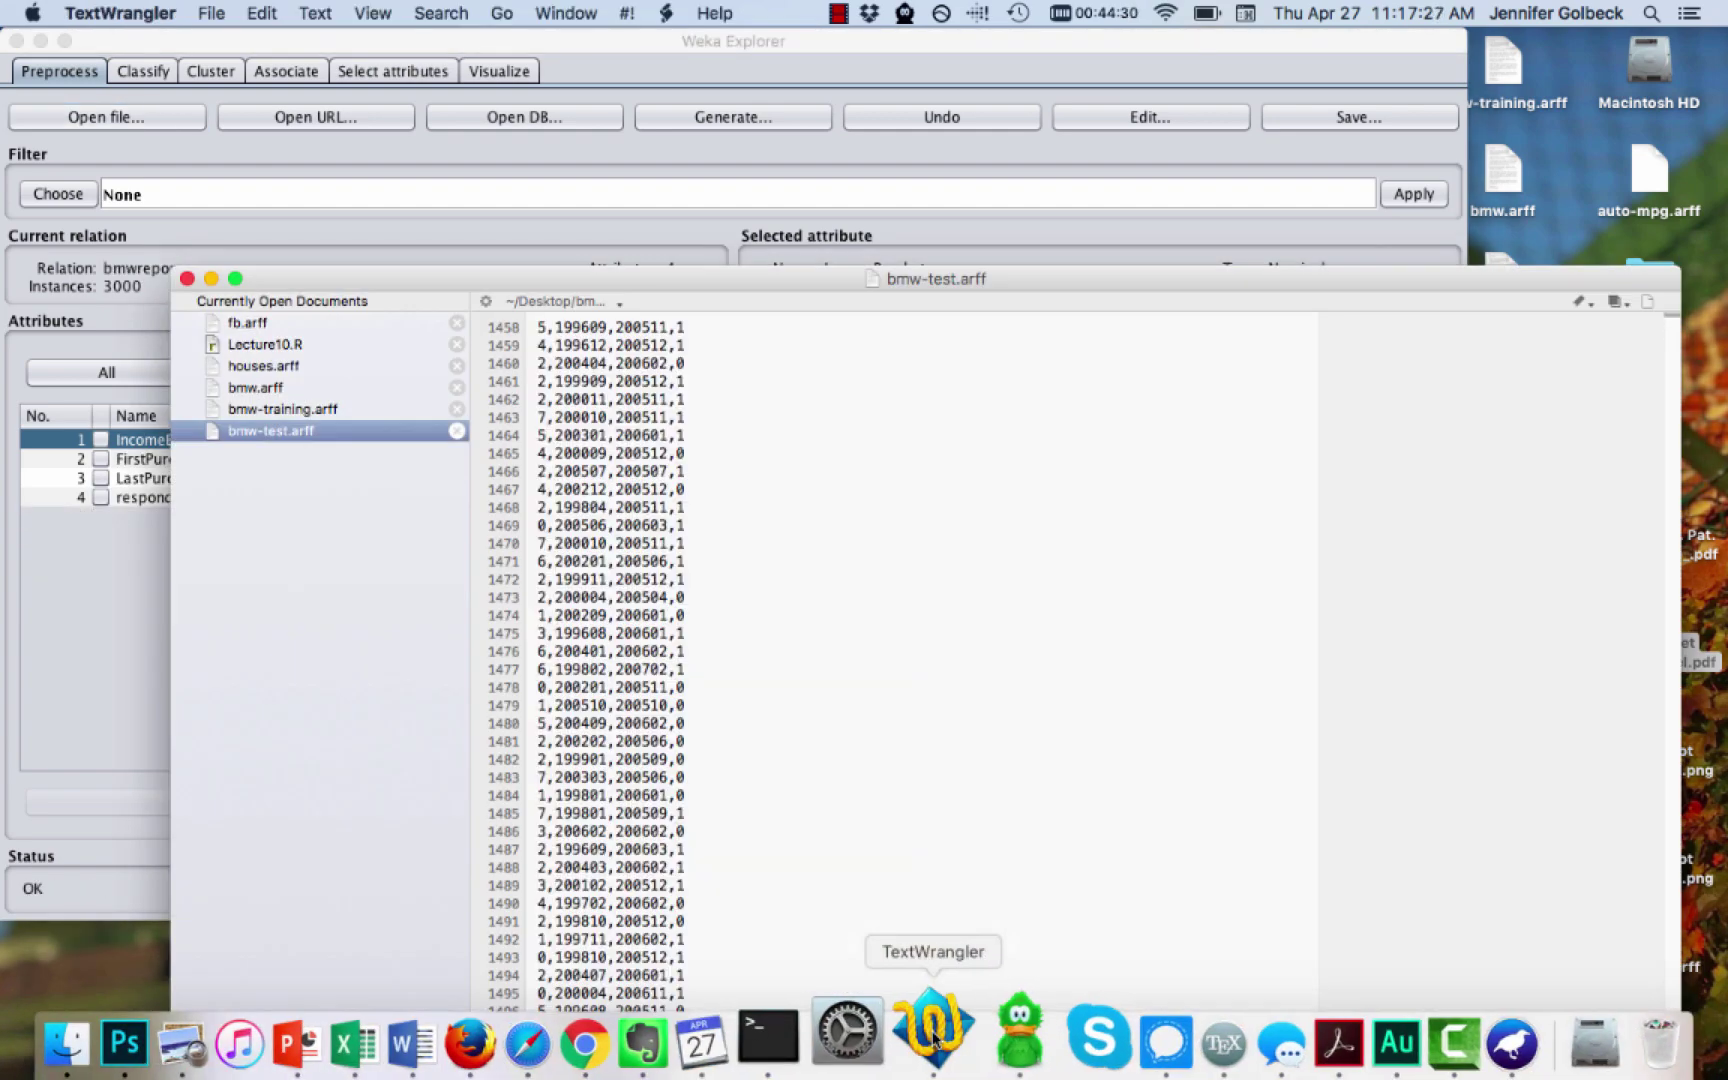
click(284, 409)
key(super+Up)
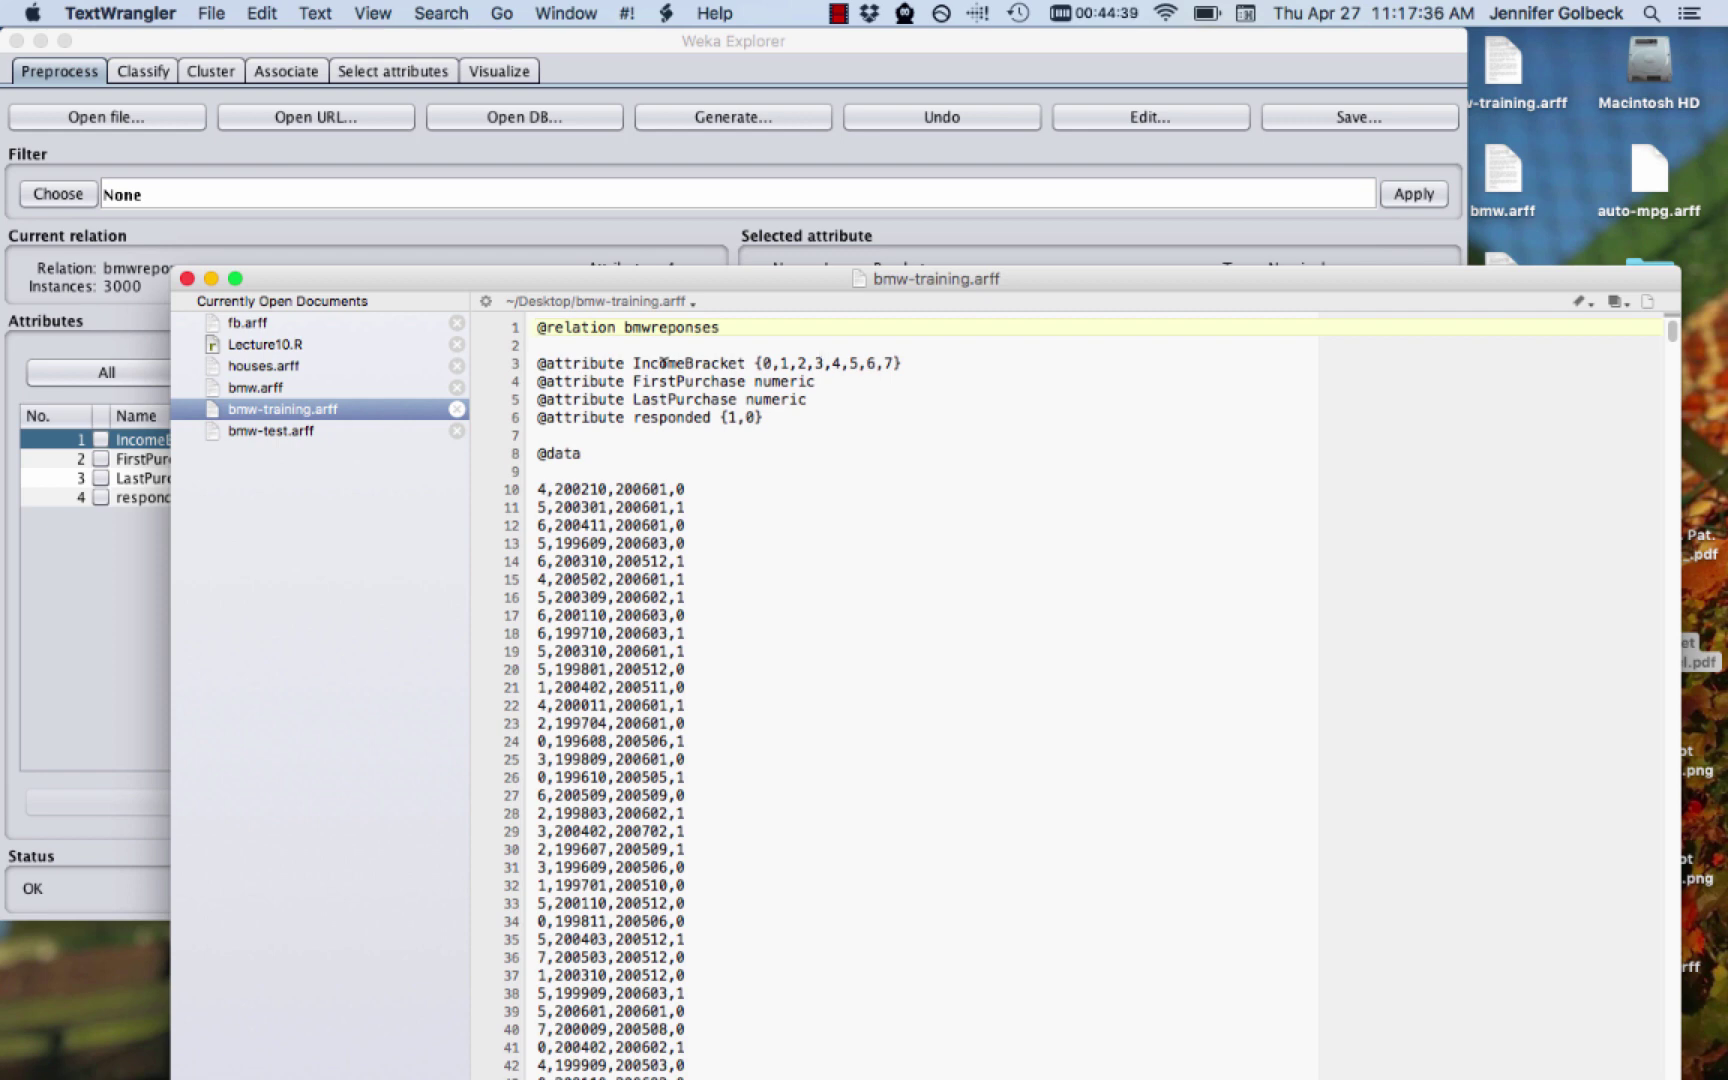
Examine how the first data row corresponds to the IncomeBracket, FirstPurchase, LastPurchase and responded attributes
drag(762, 362, 895, 362)
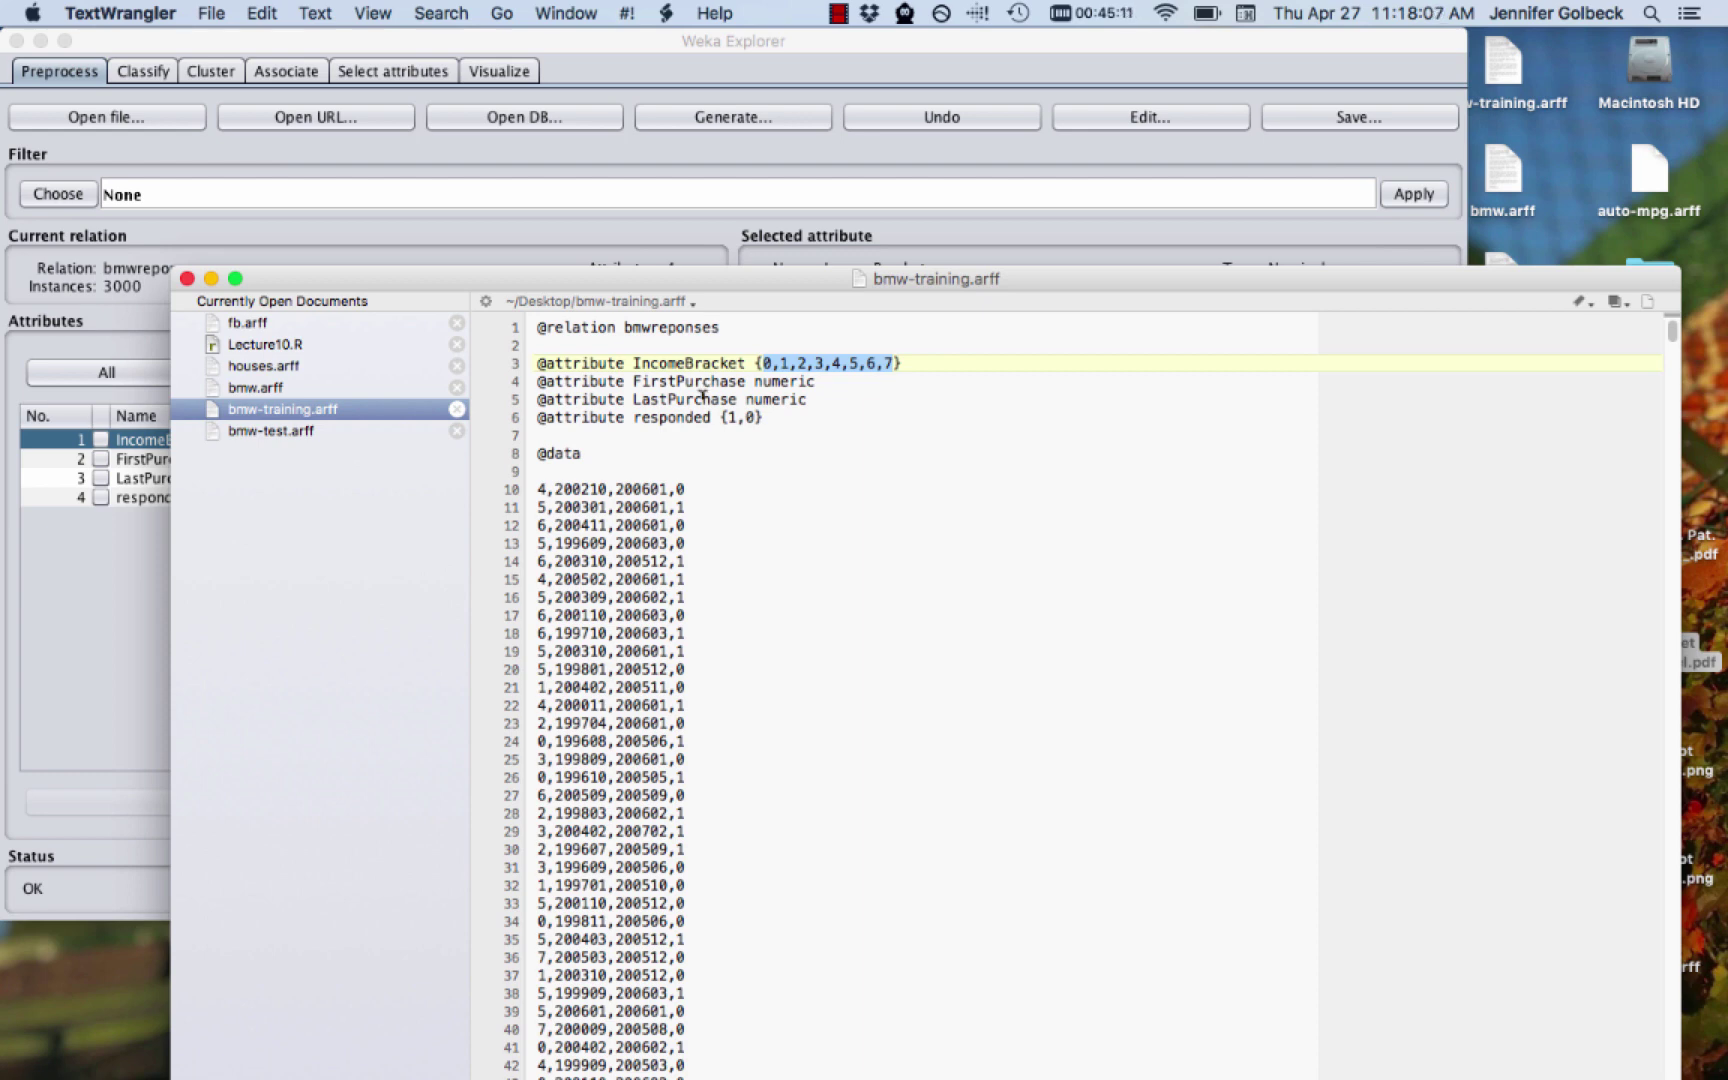
double_click(541, 488)
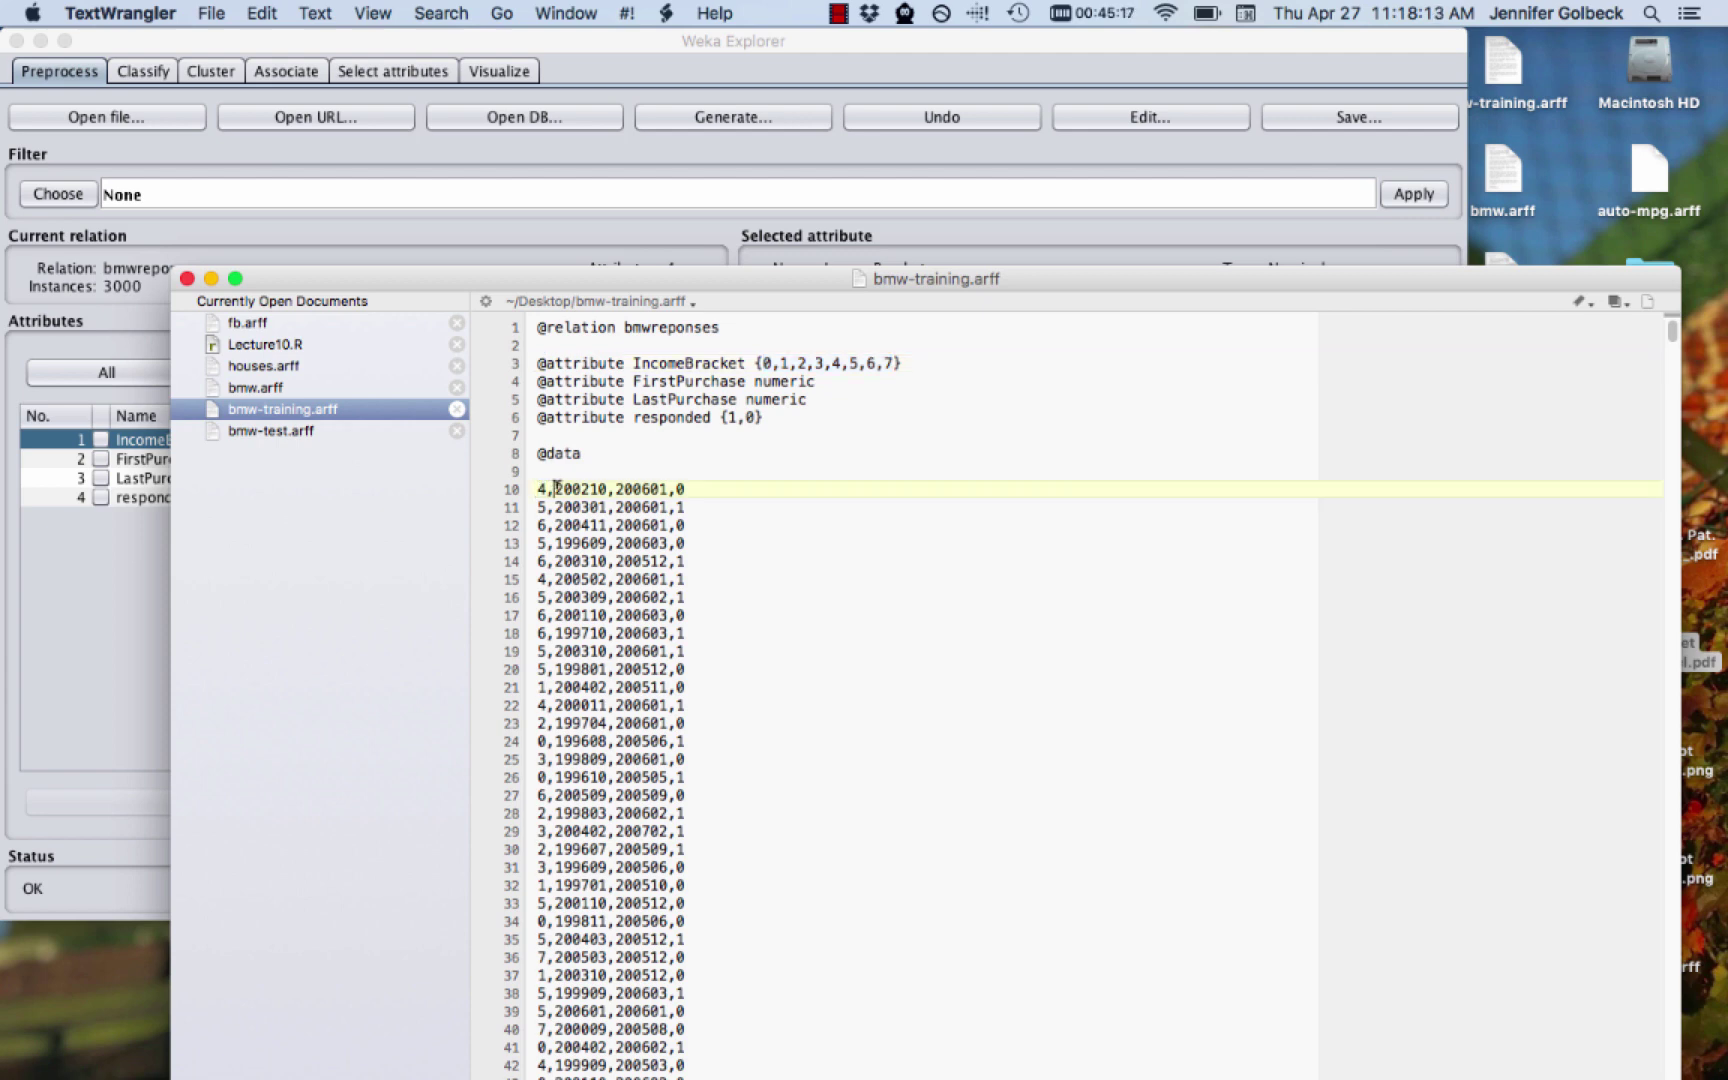
drag(553, 488, 609, 487)
drag(614, 489, 664, 488)
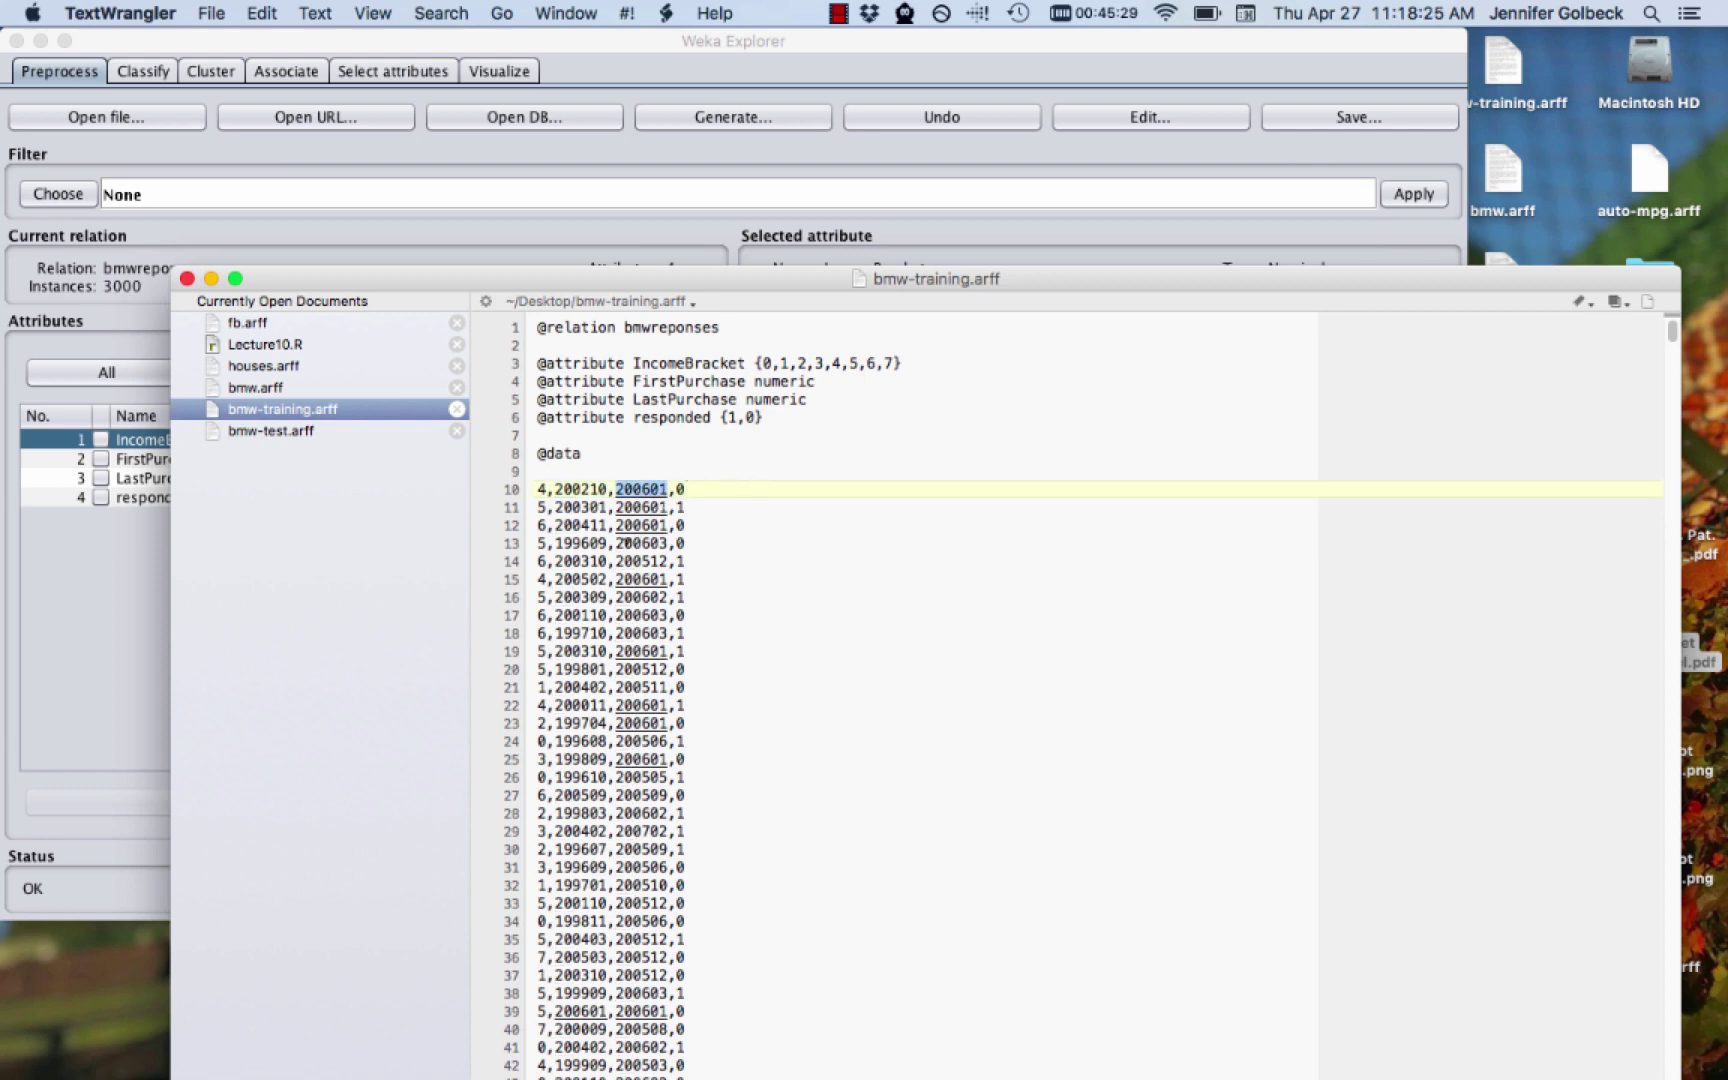
click(742, 614)
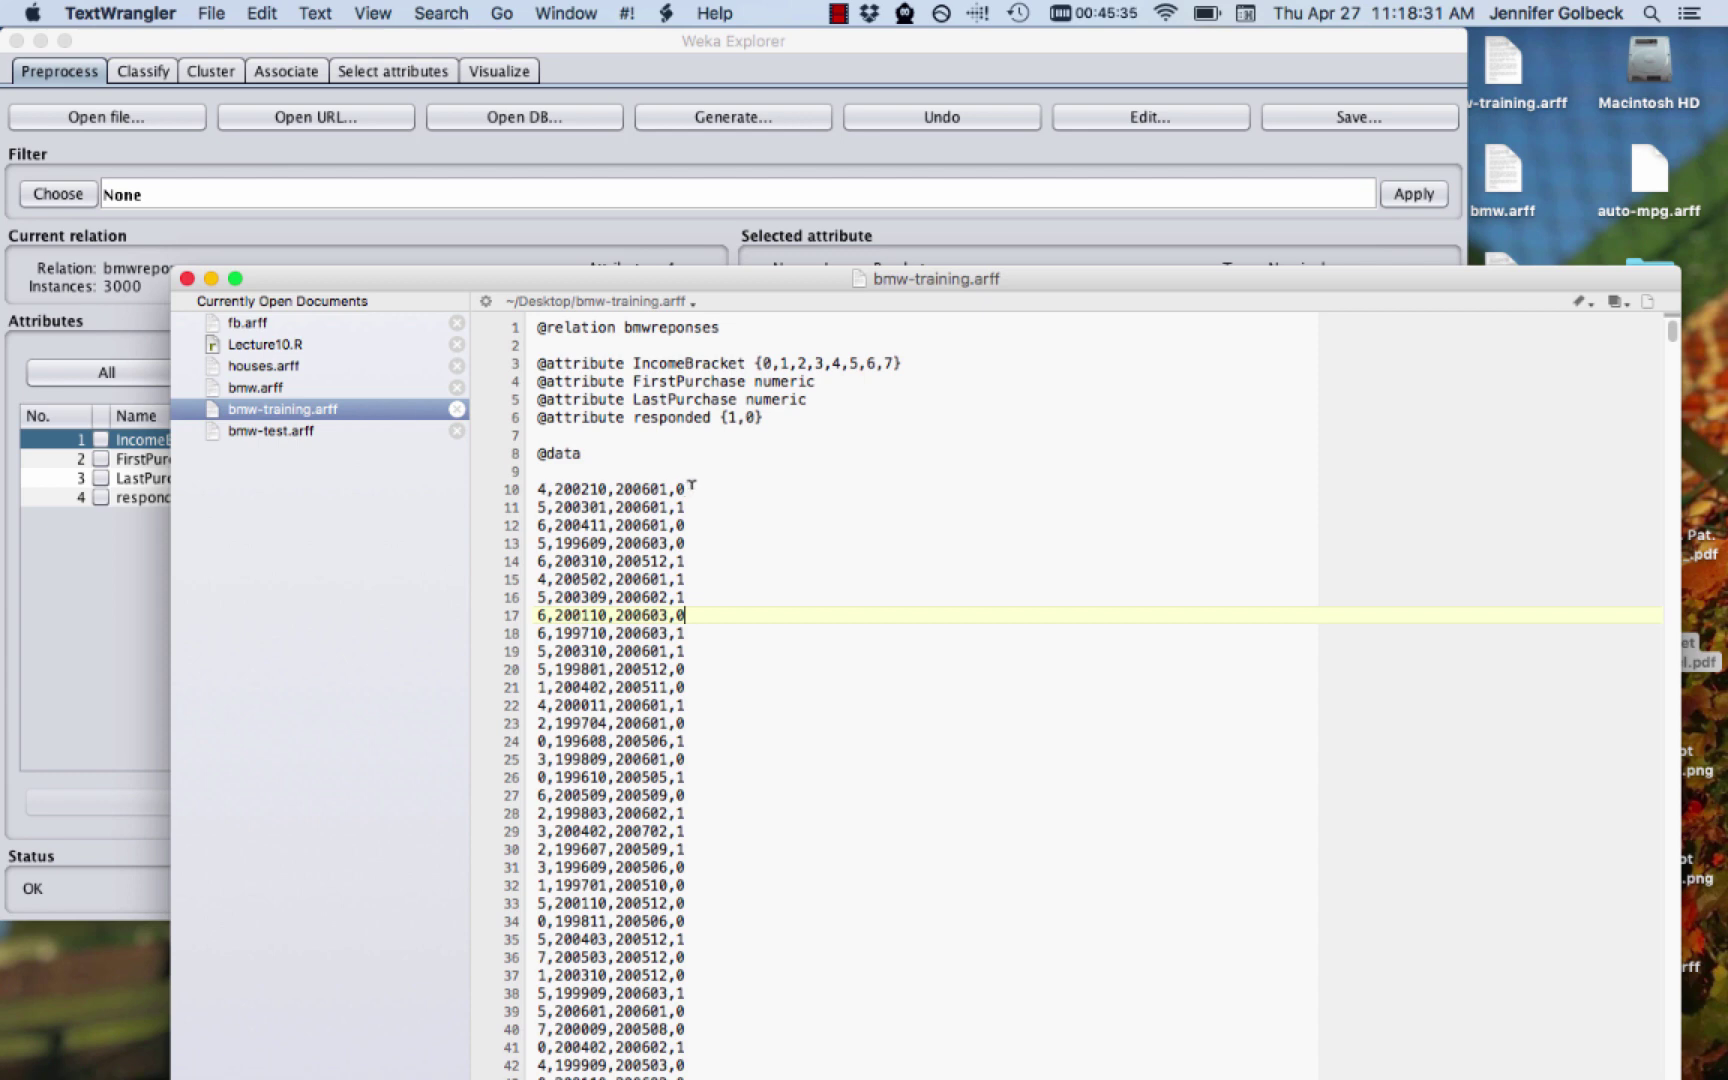
click(680, 489)
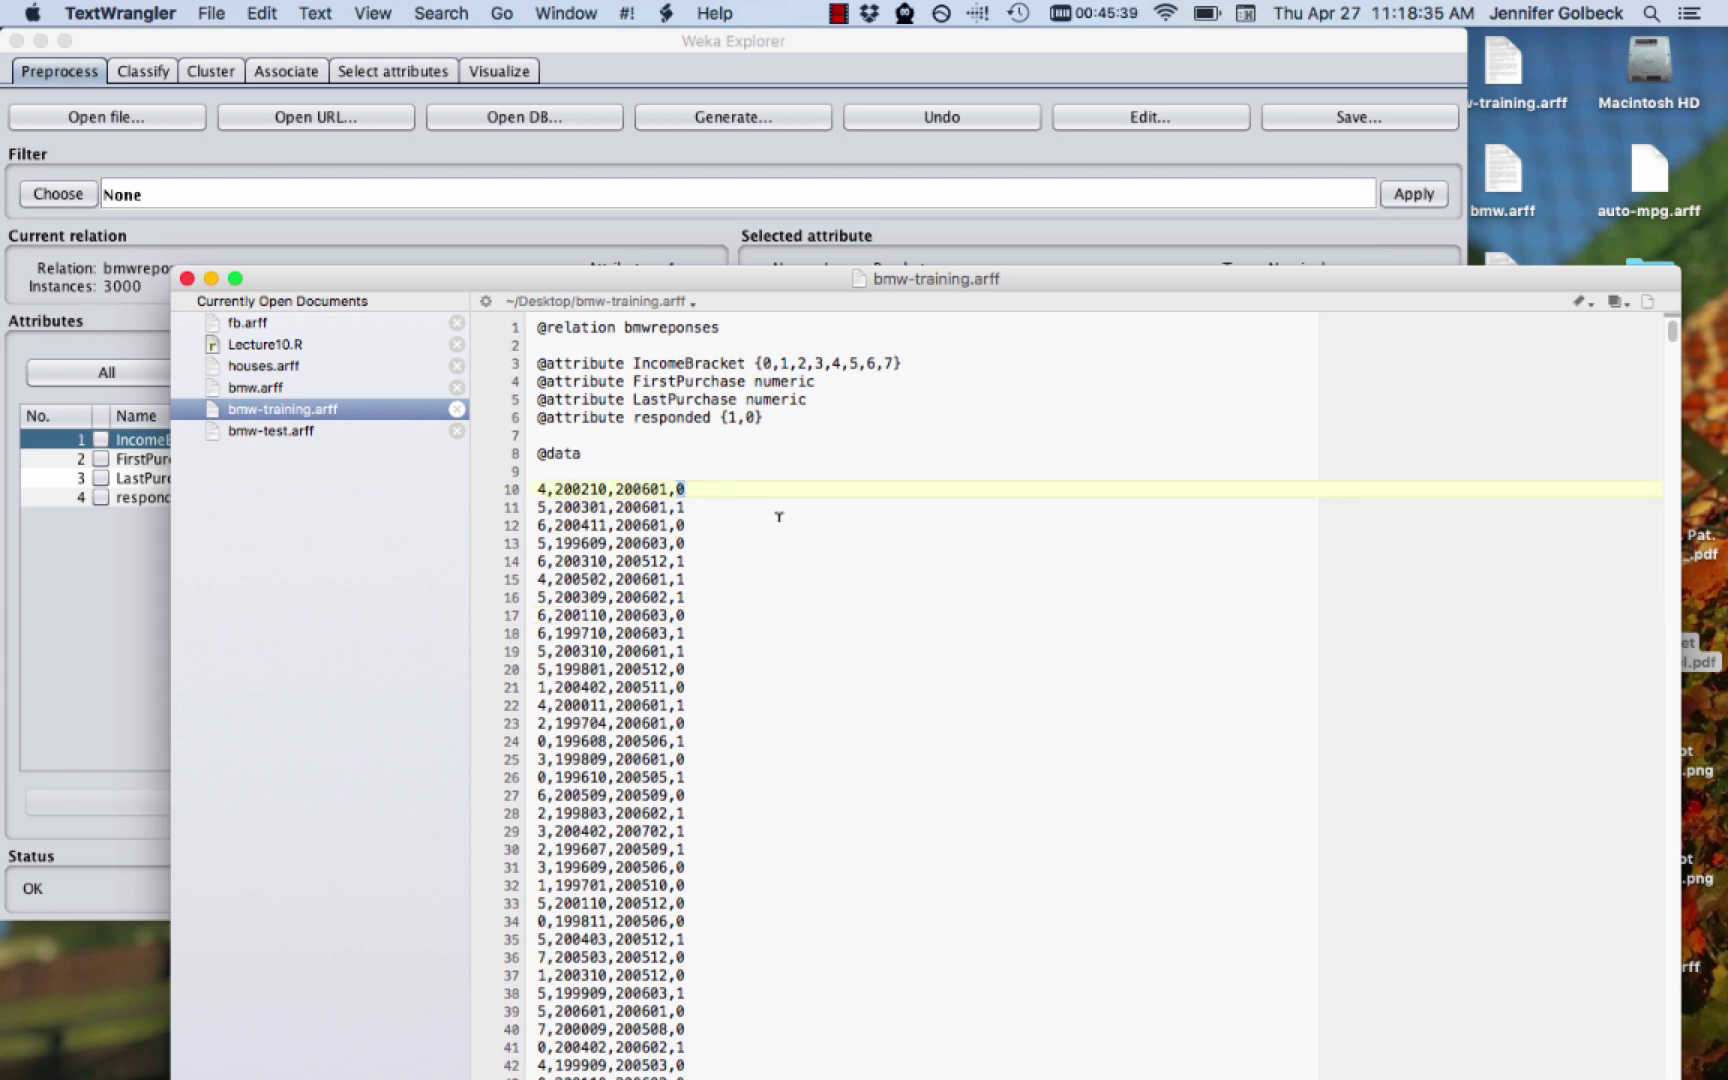
click(778, 557)
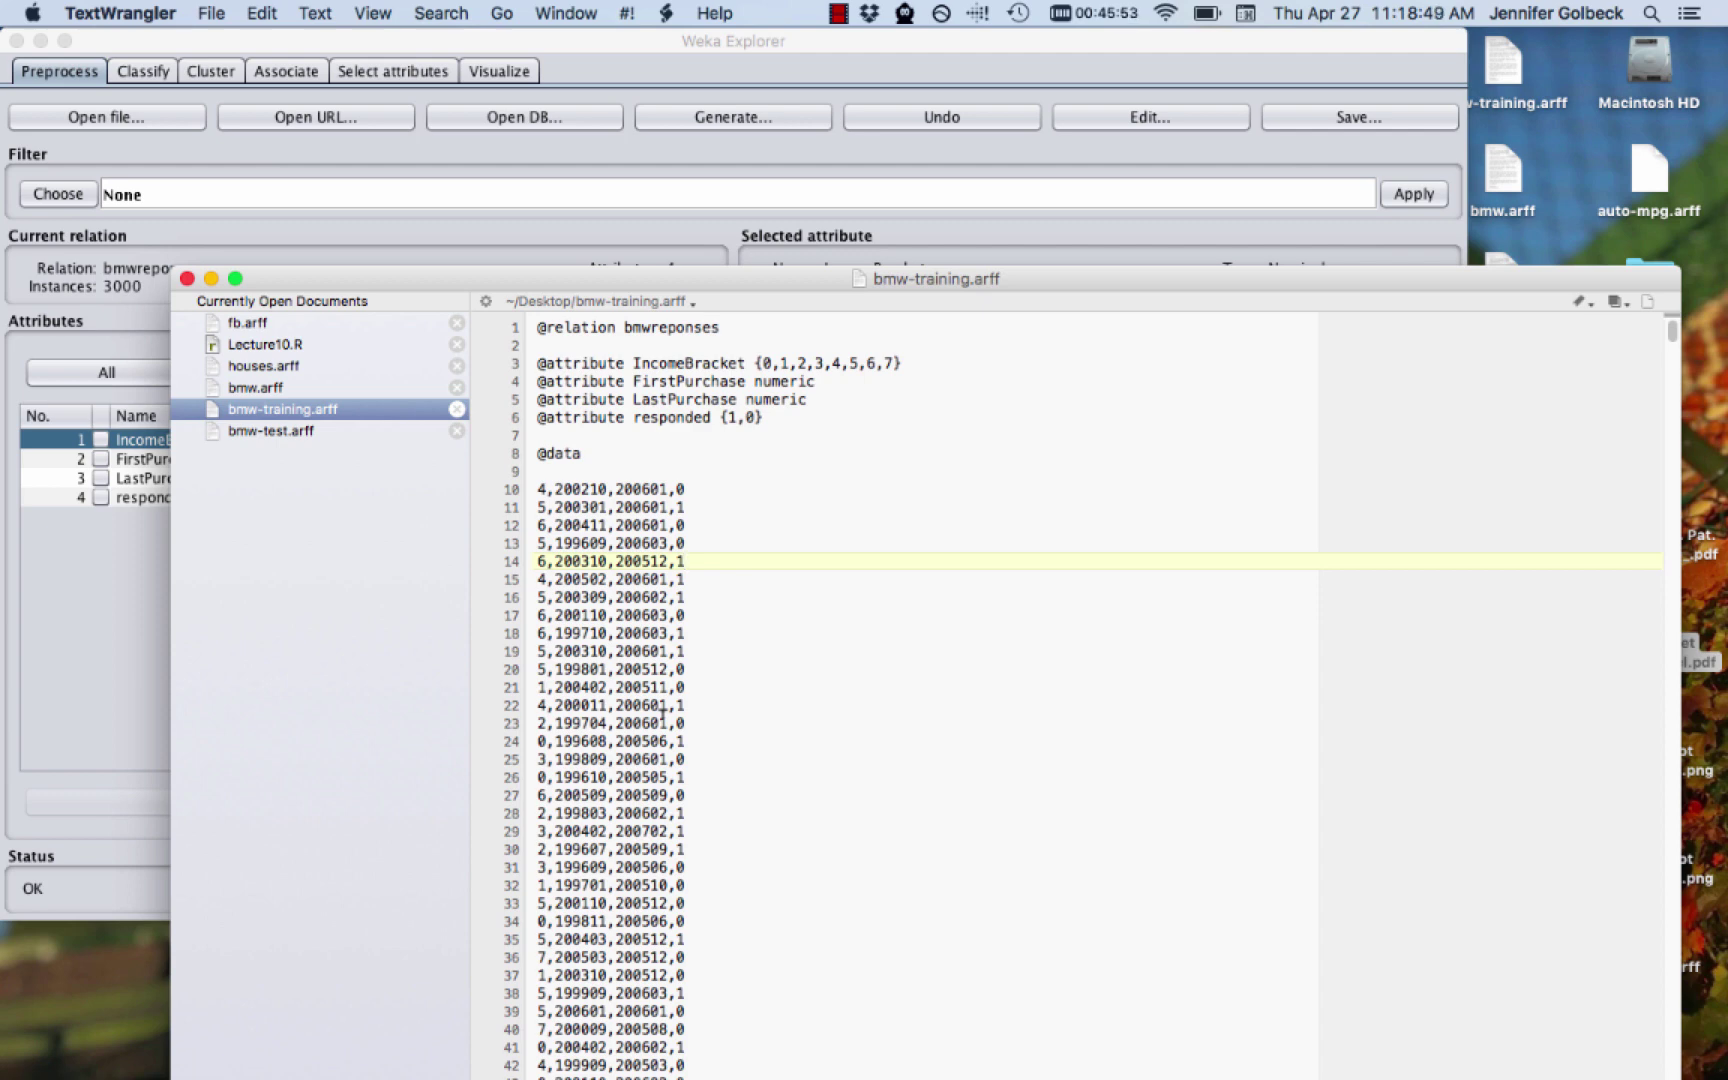
Switch back to Weka Explorer, reload bmw-training.arff from the Desktop, and go to the classification view
click(80, 697)
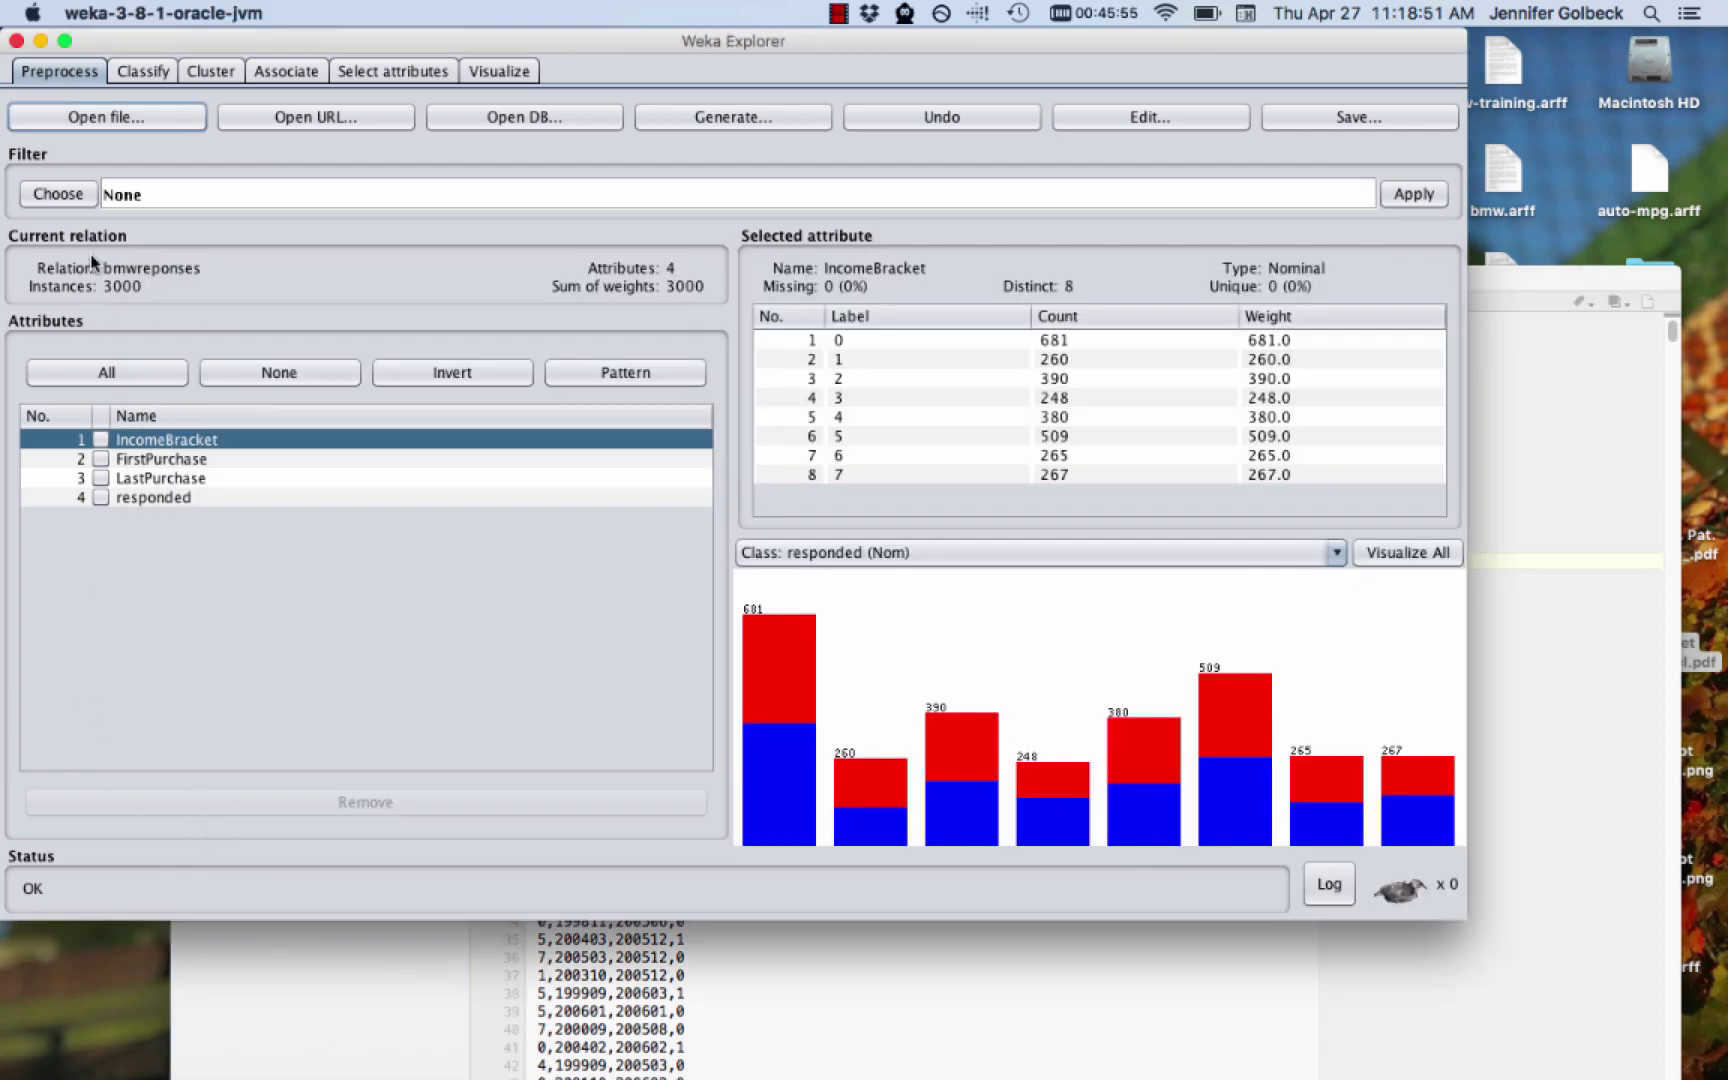
click(70, 122)
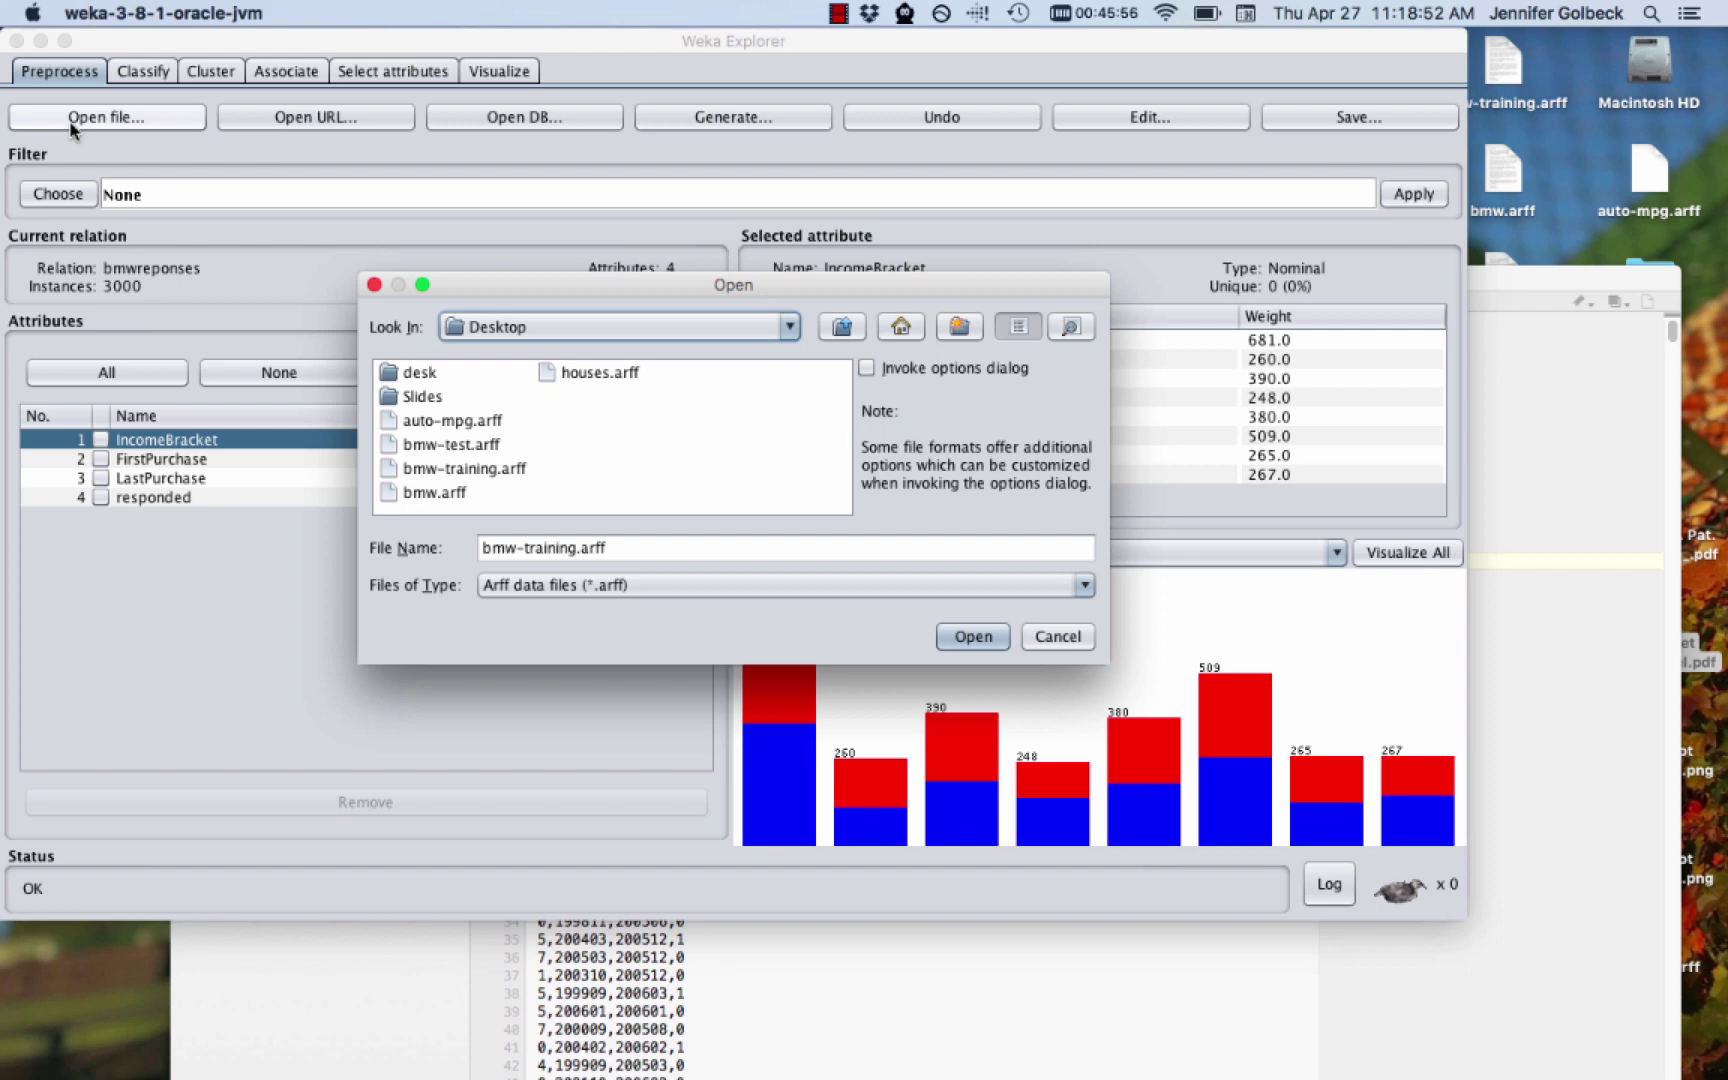
double_click(520, 470)
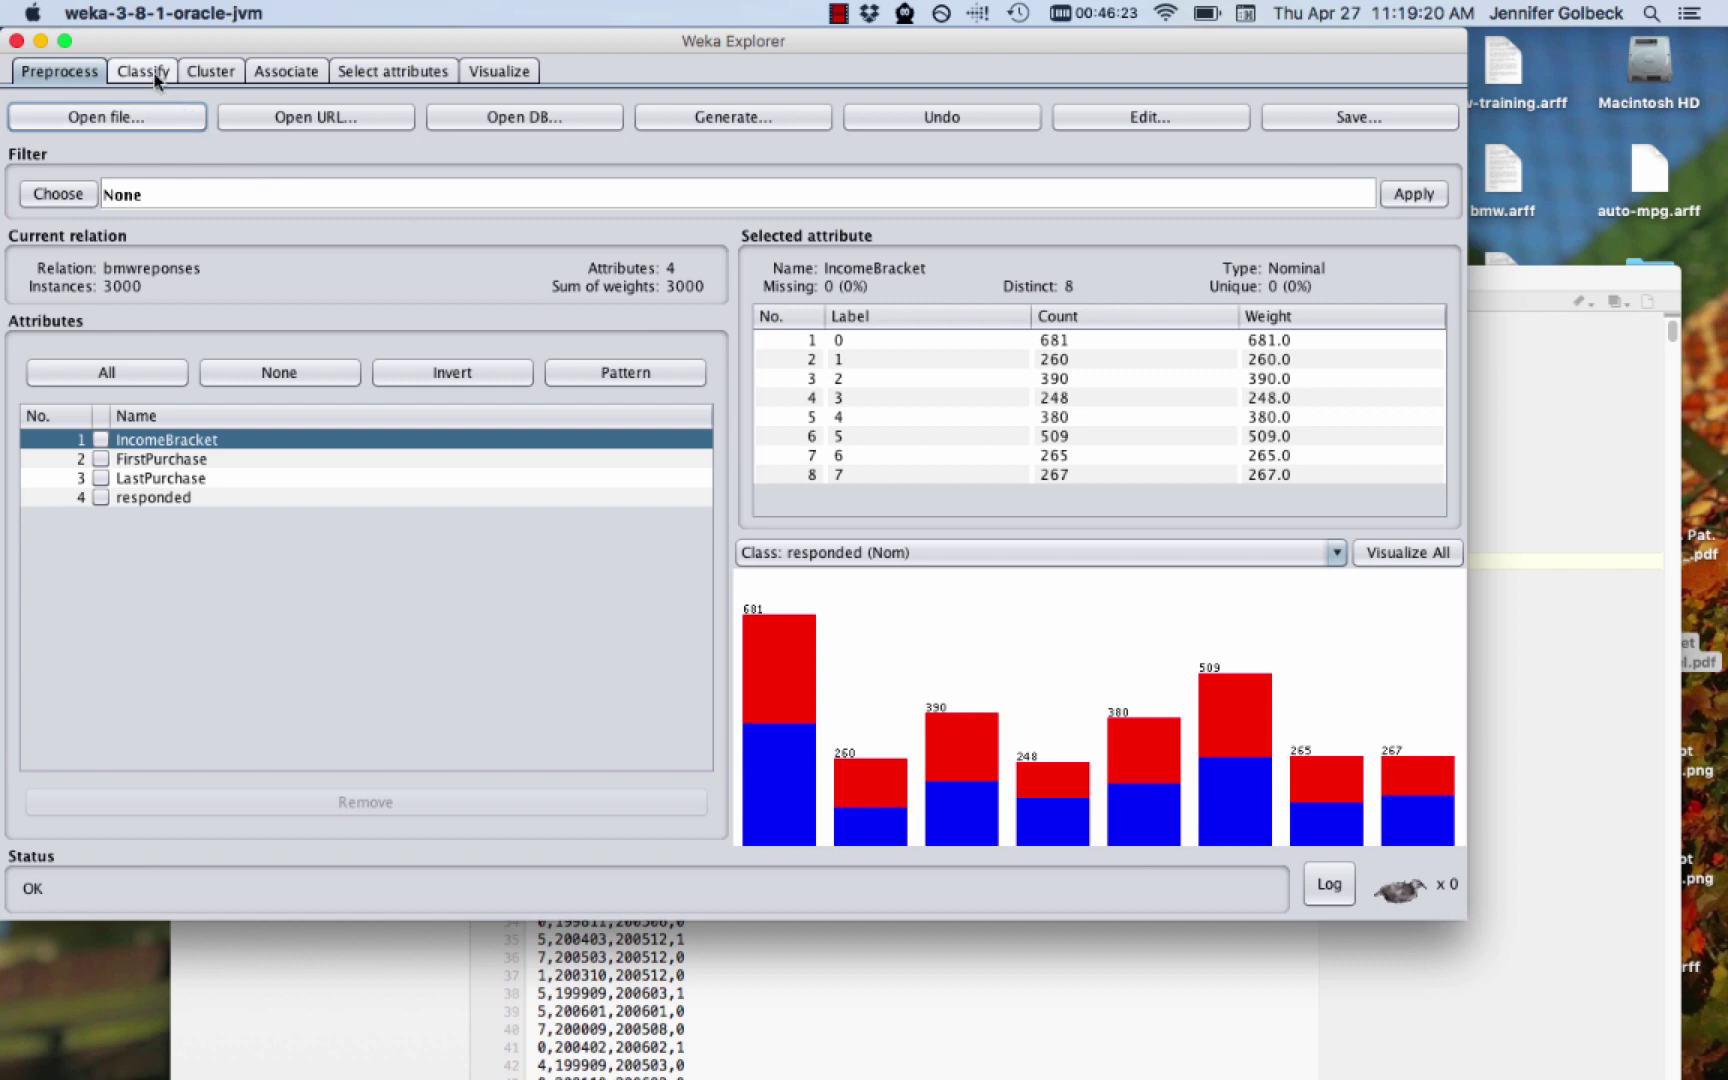
click(162, 82)
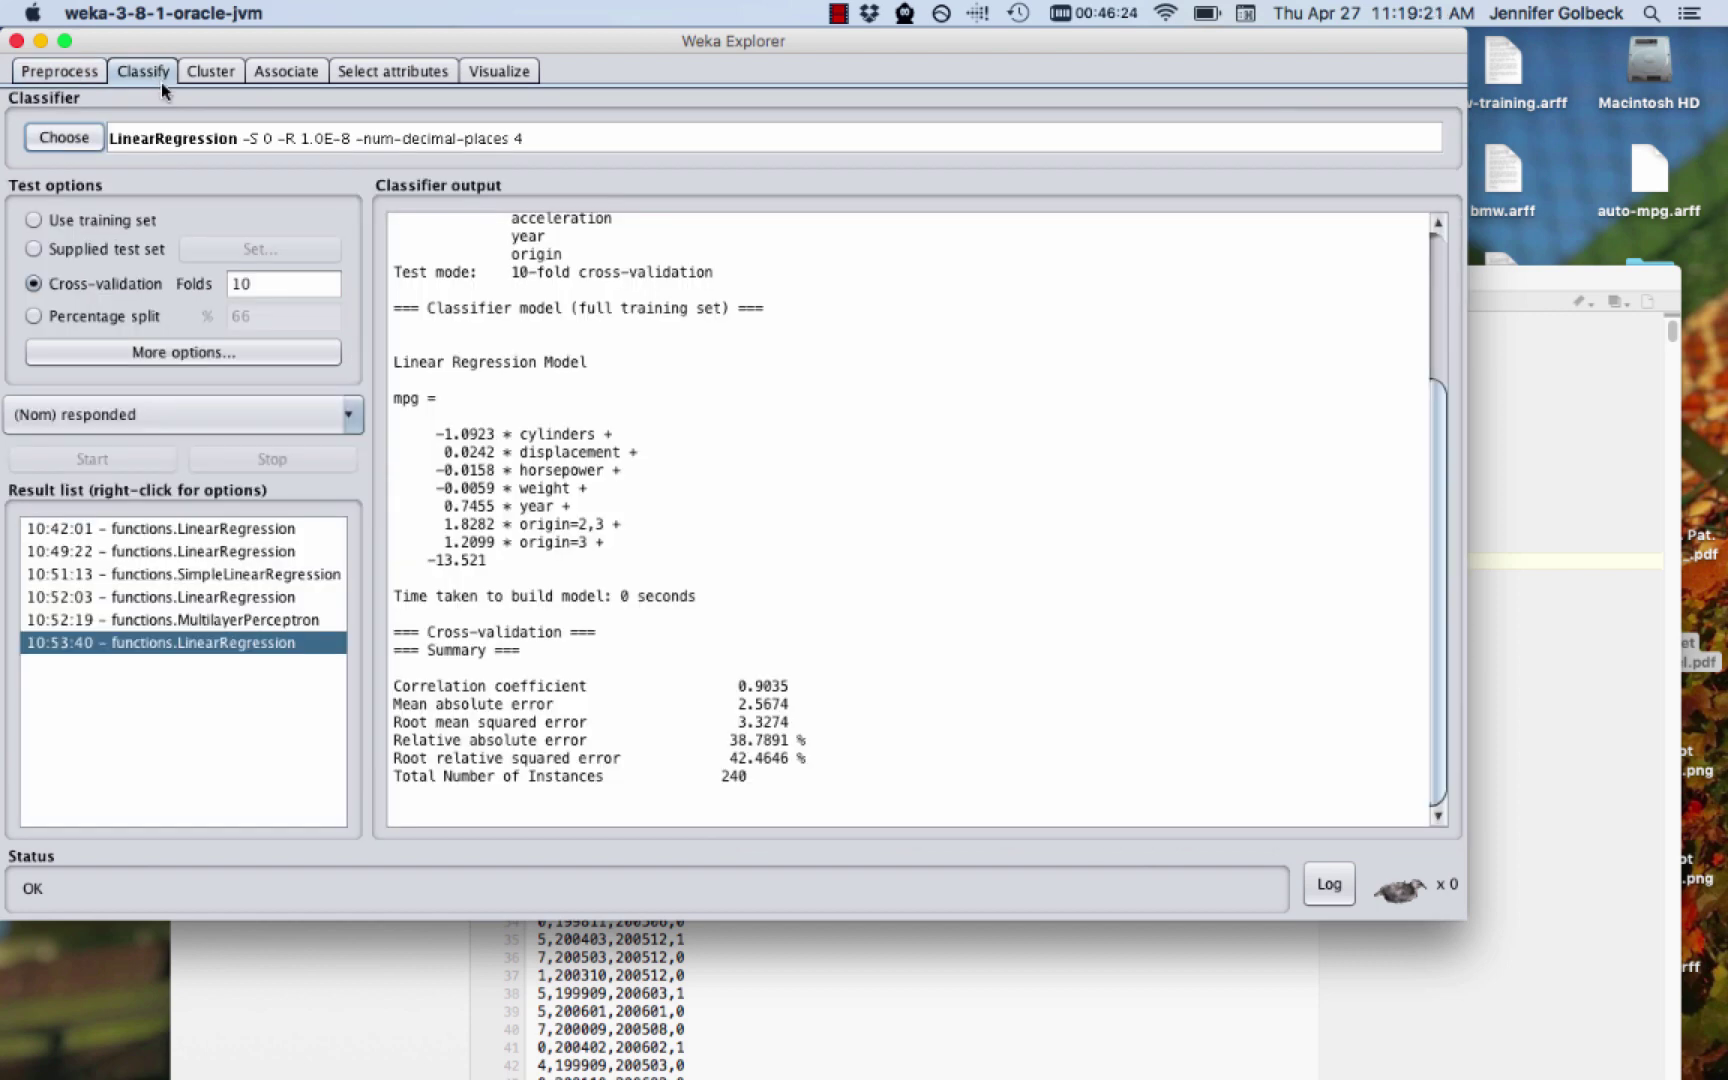
Choose the lazy IBk classifier in place of LinearRegression for predicting the responded attribute
click(78, 143)
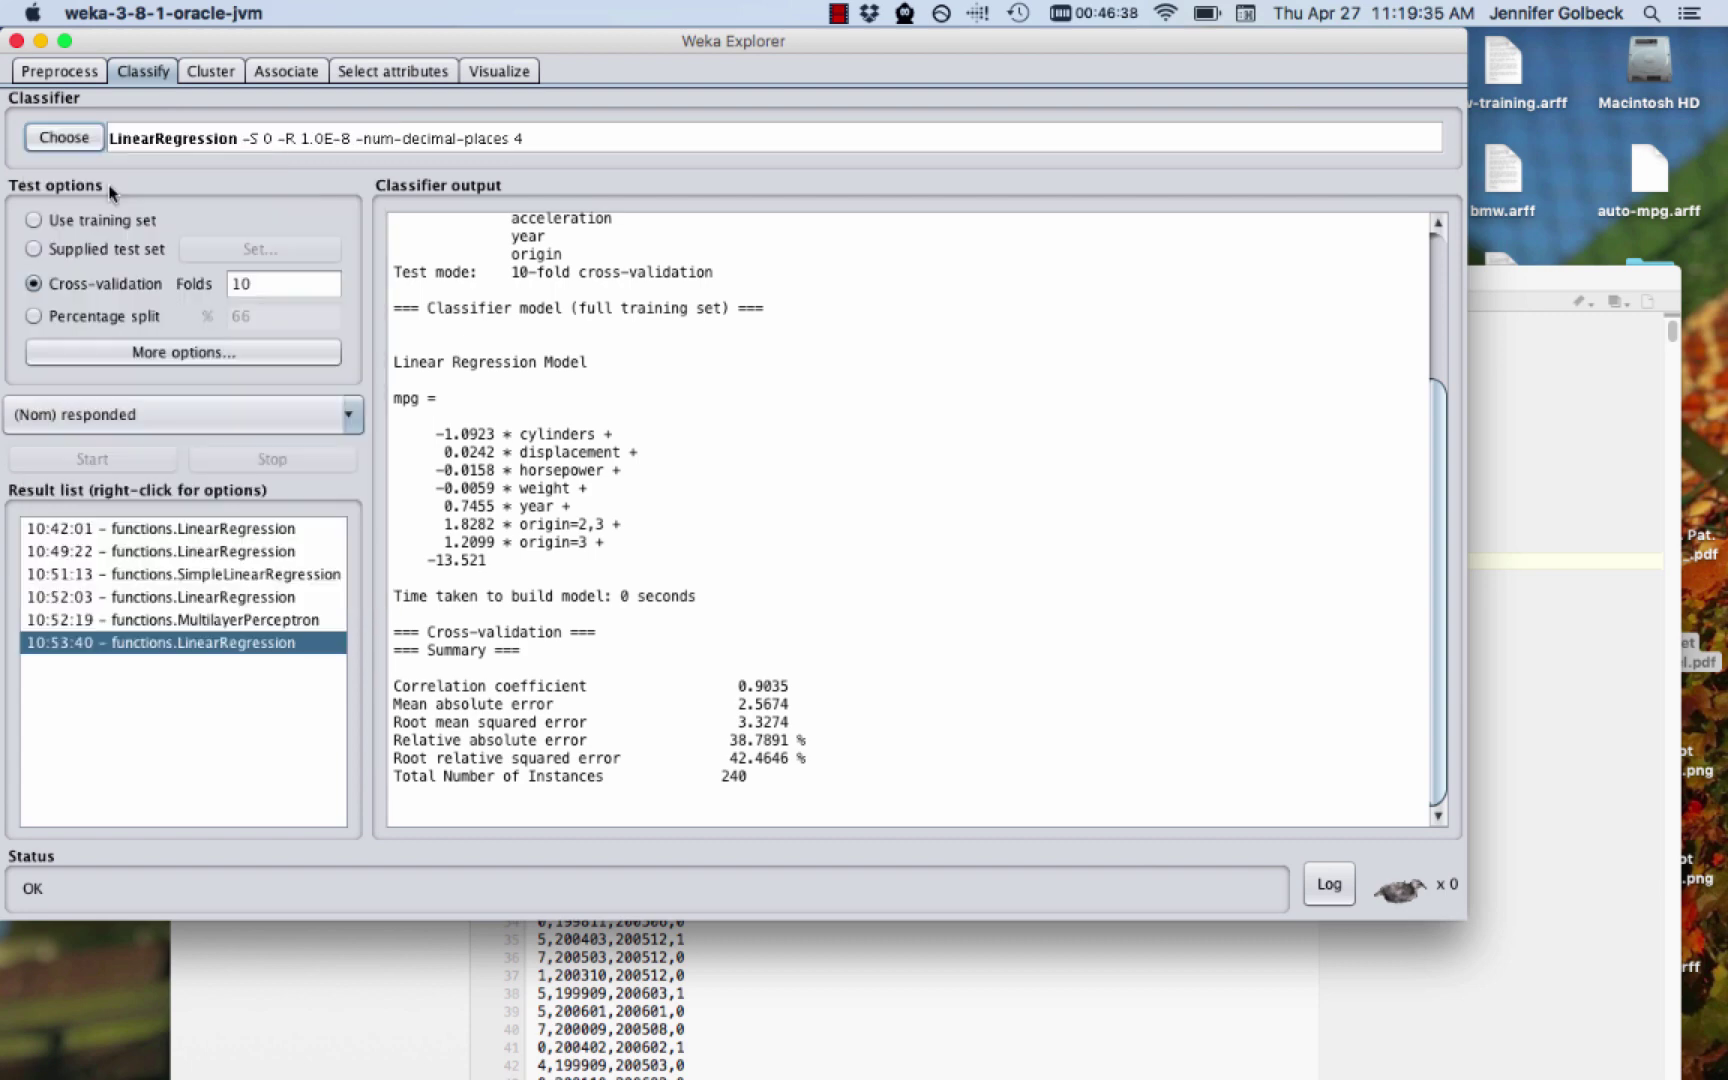
click(70, 140)
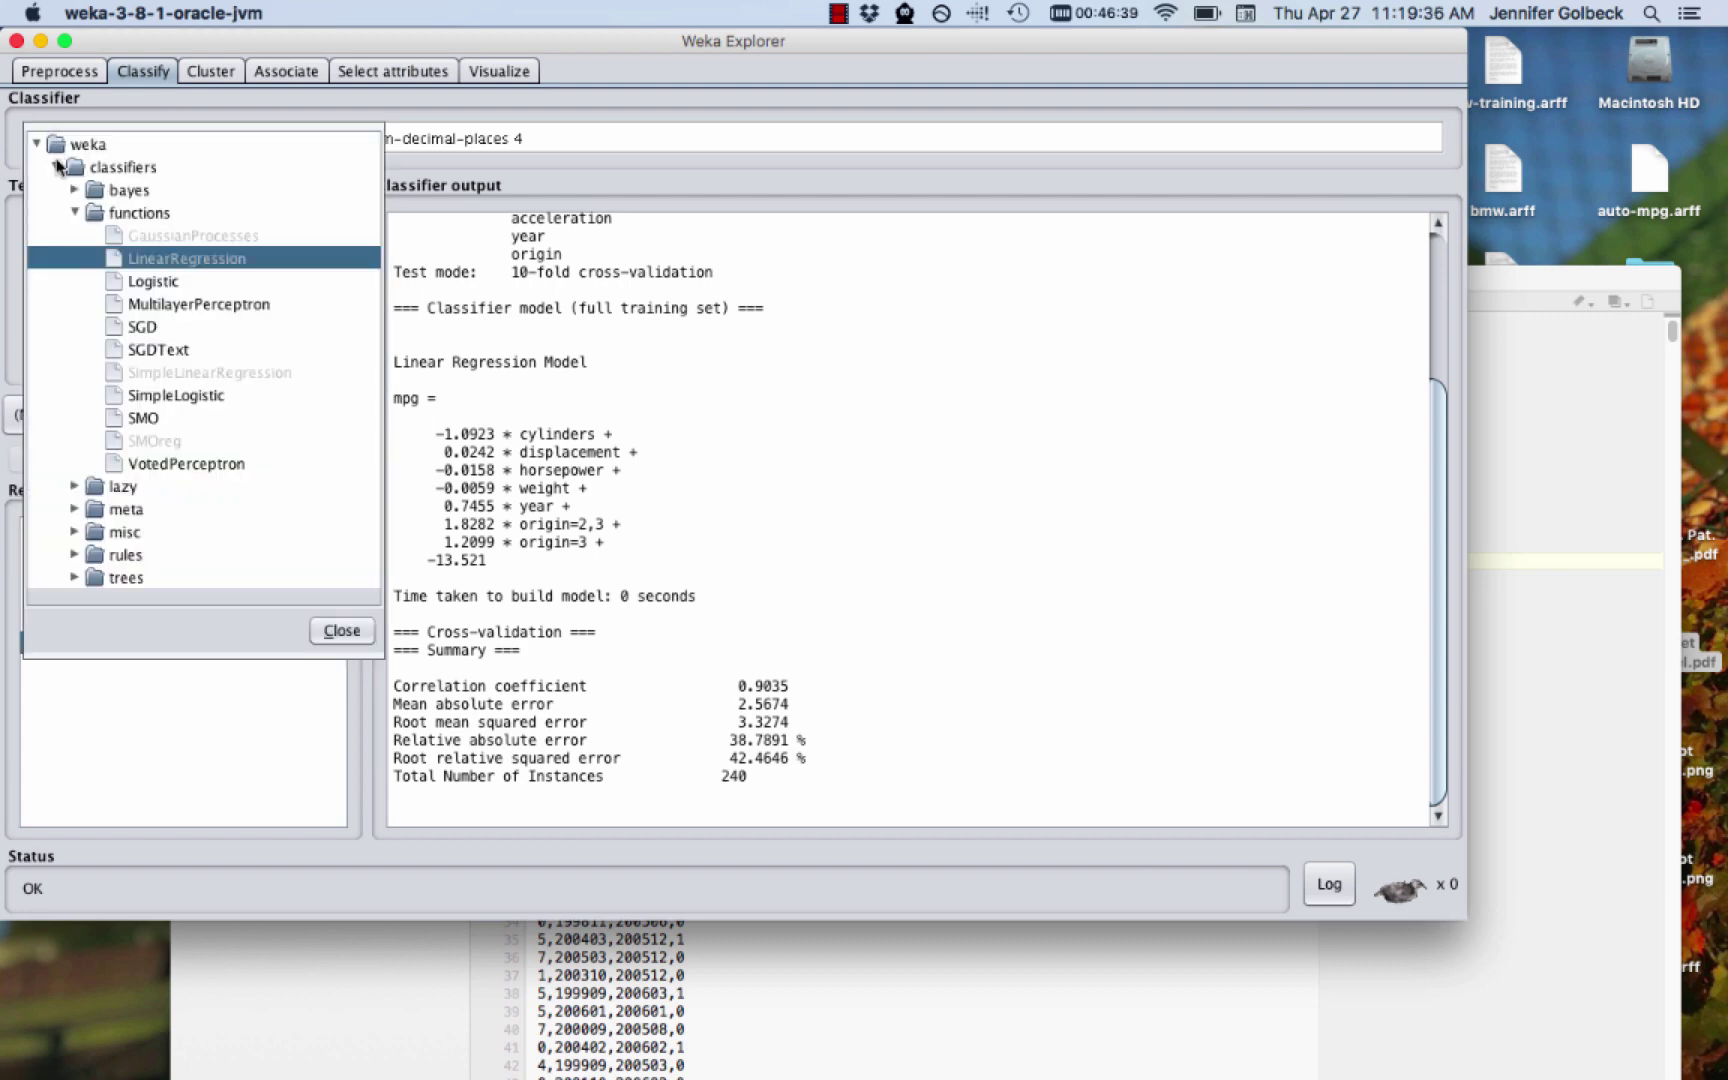
click(76, 212)
click(75, 235)
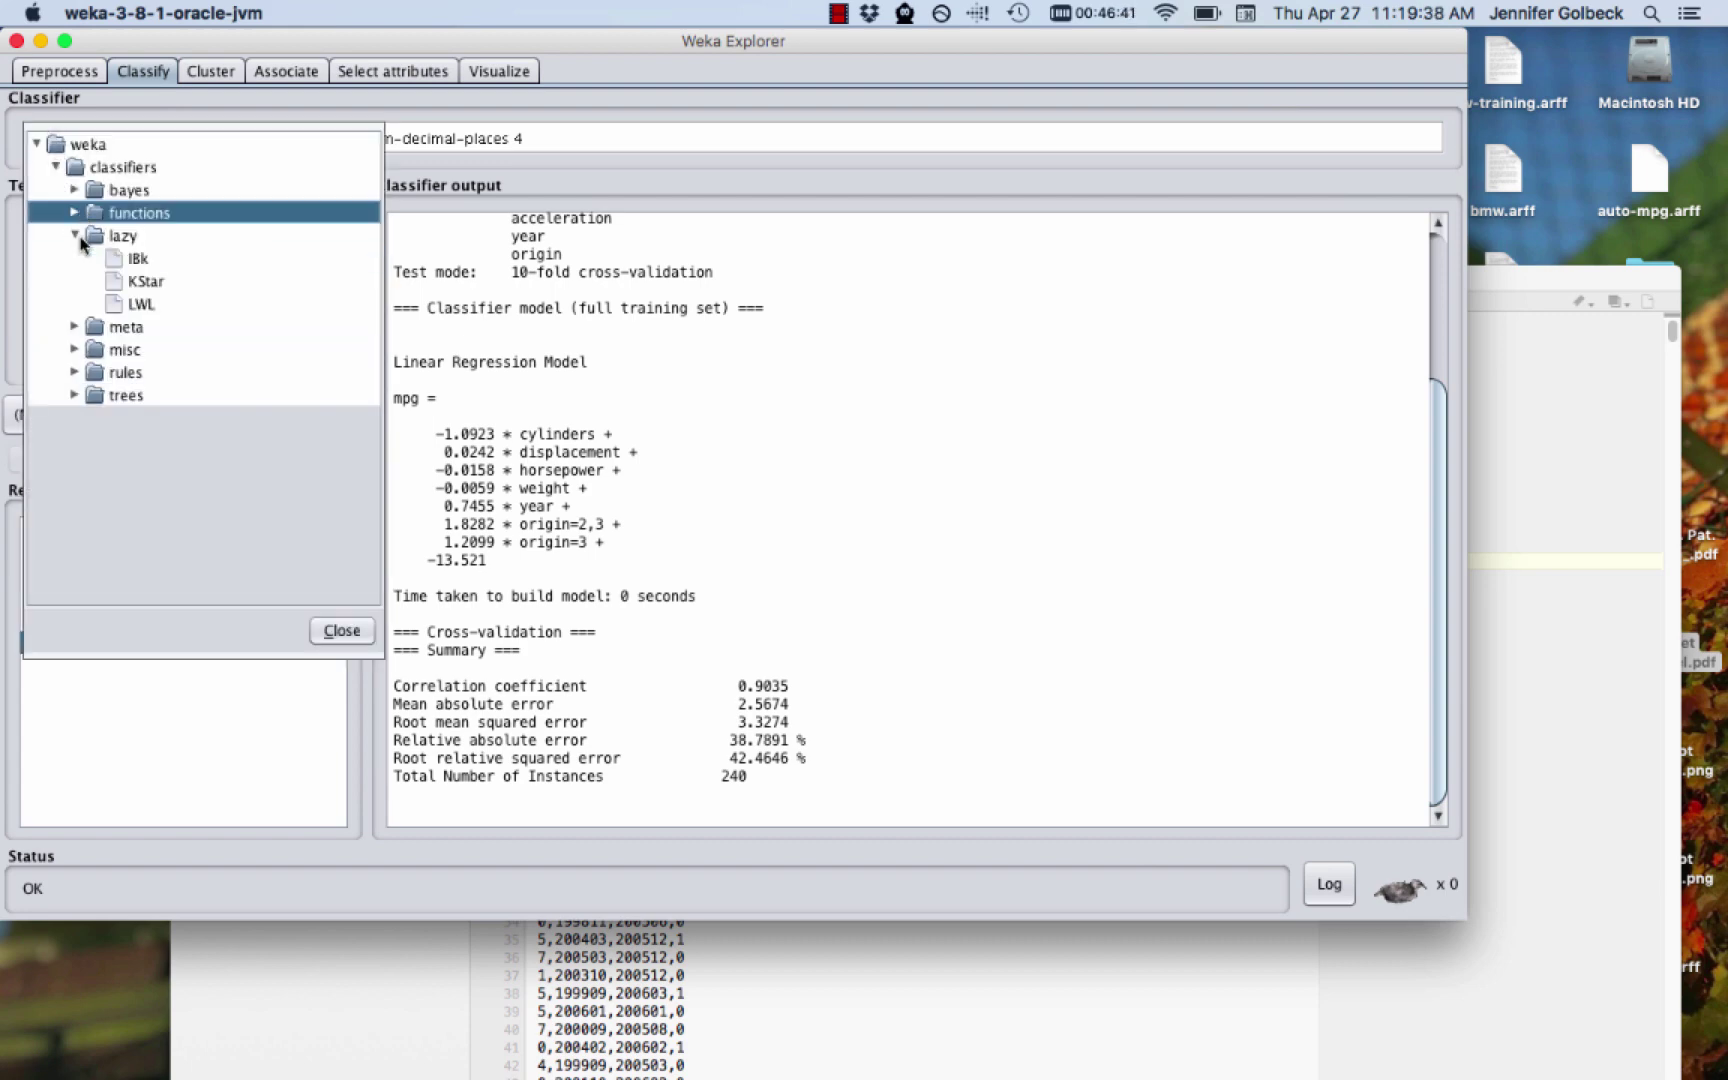
click(136, 260)
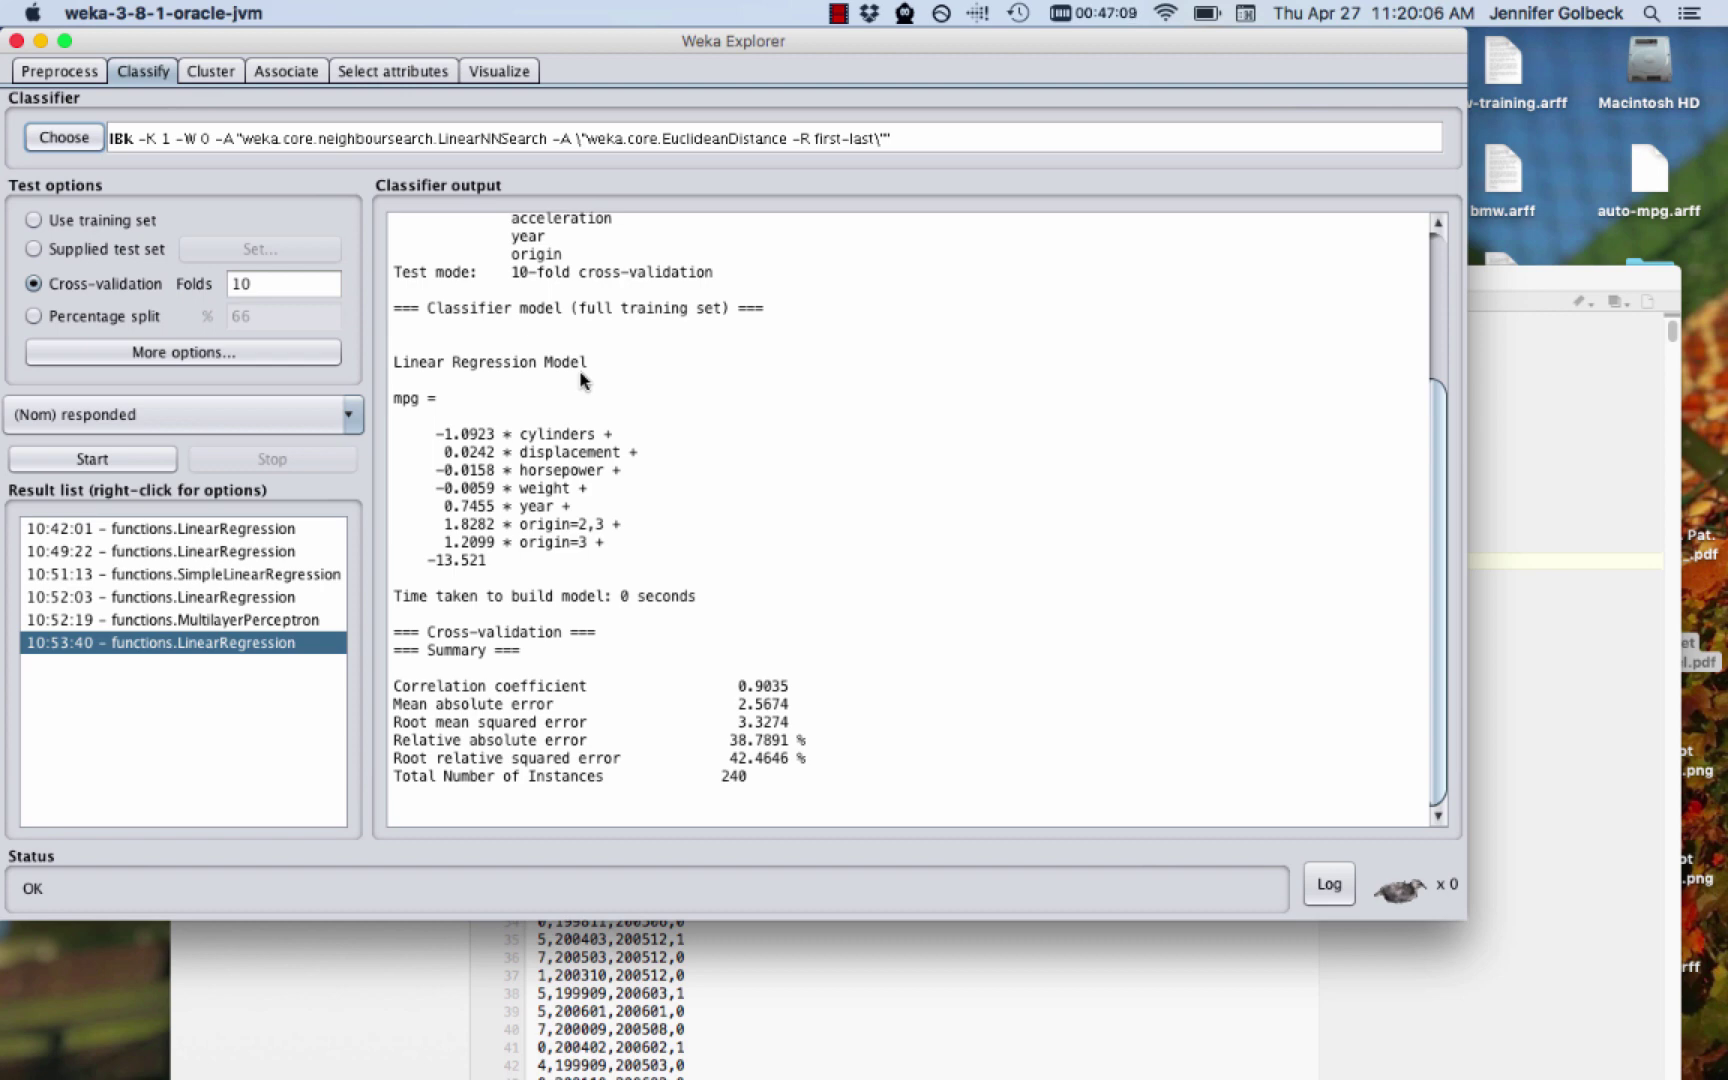
Review the attributes and rows of bmw-training.arff in TextWrangler, and switch back to Weka Explorer
scroll(668, 545, up, 3)
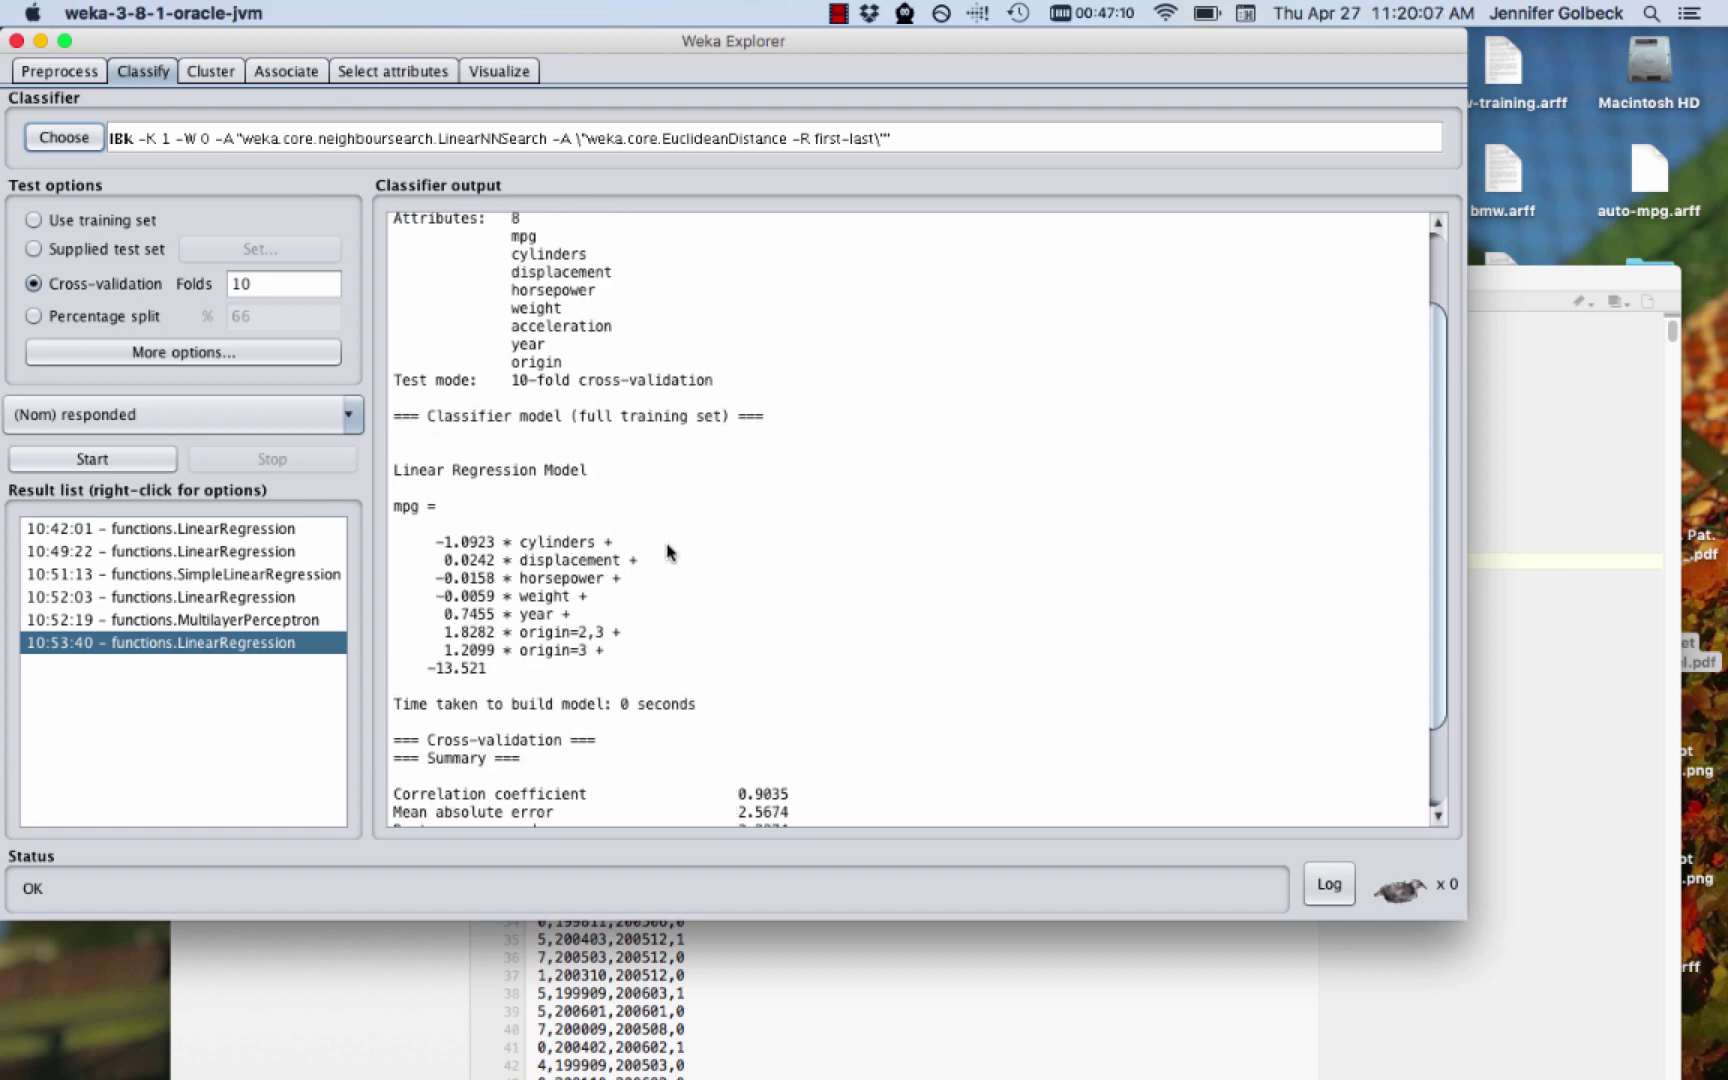
click(835, 957)
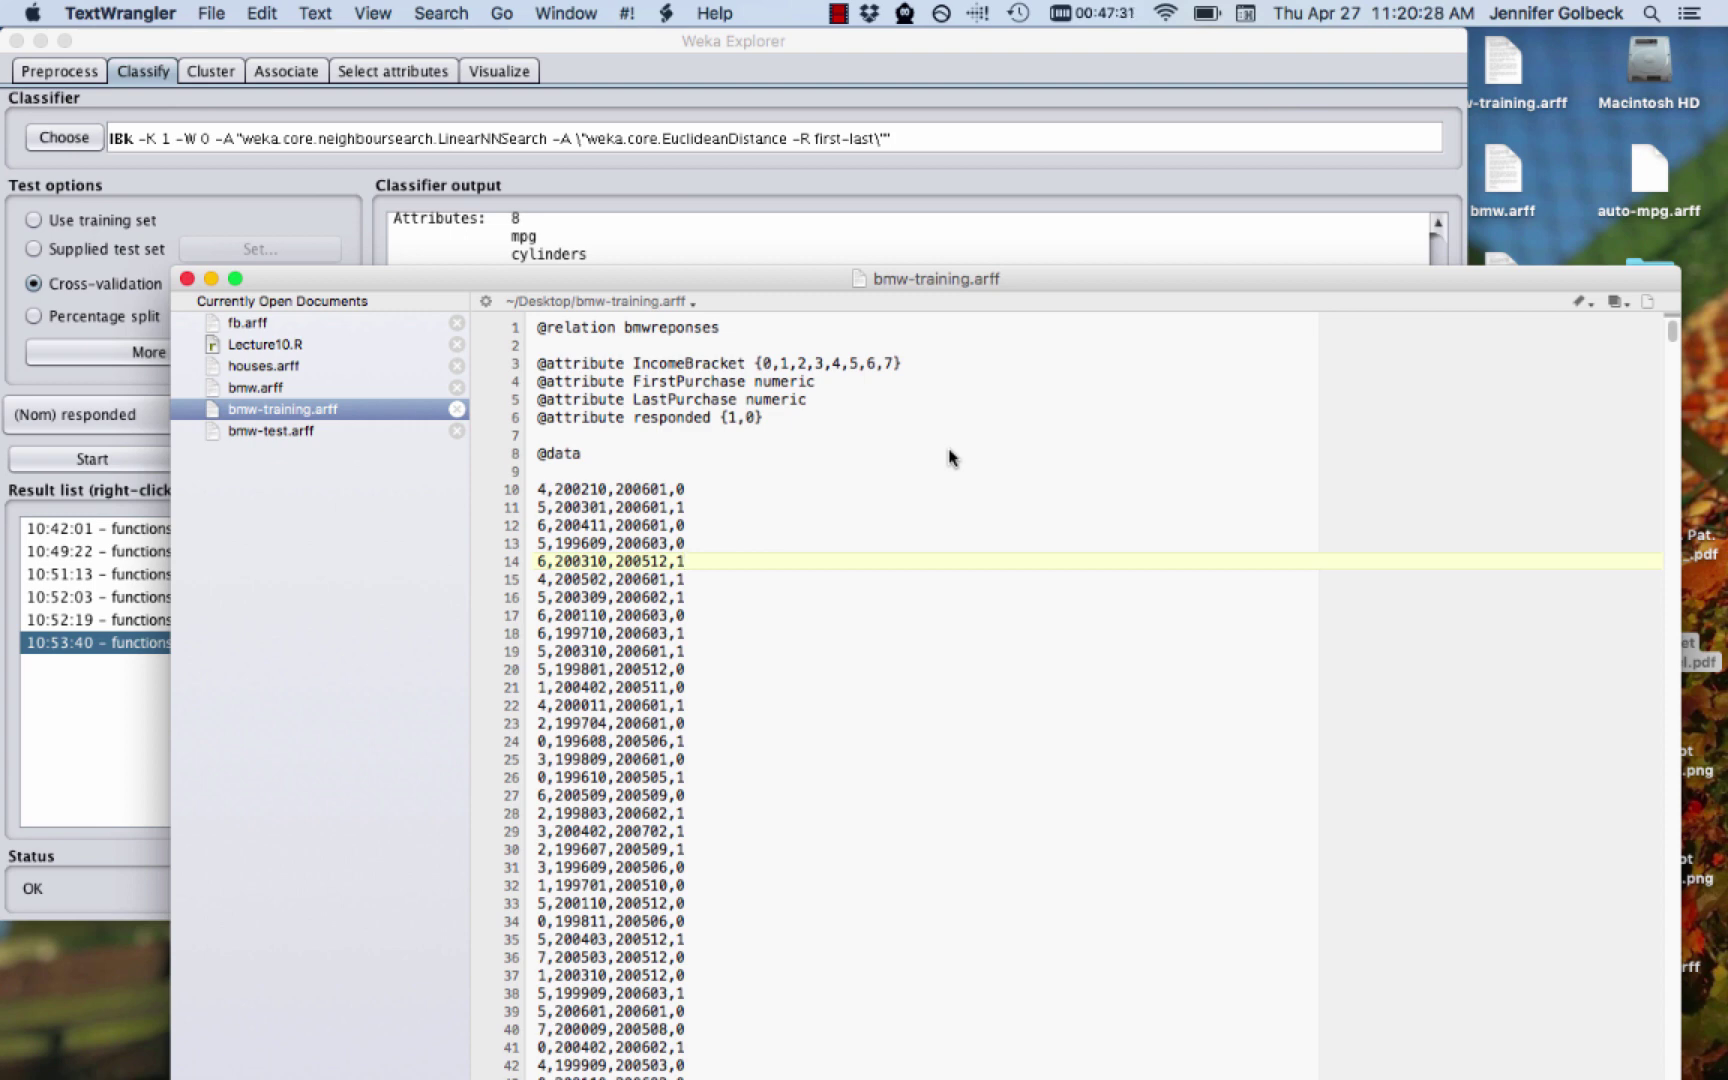
click(812, 204)
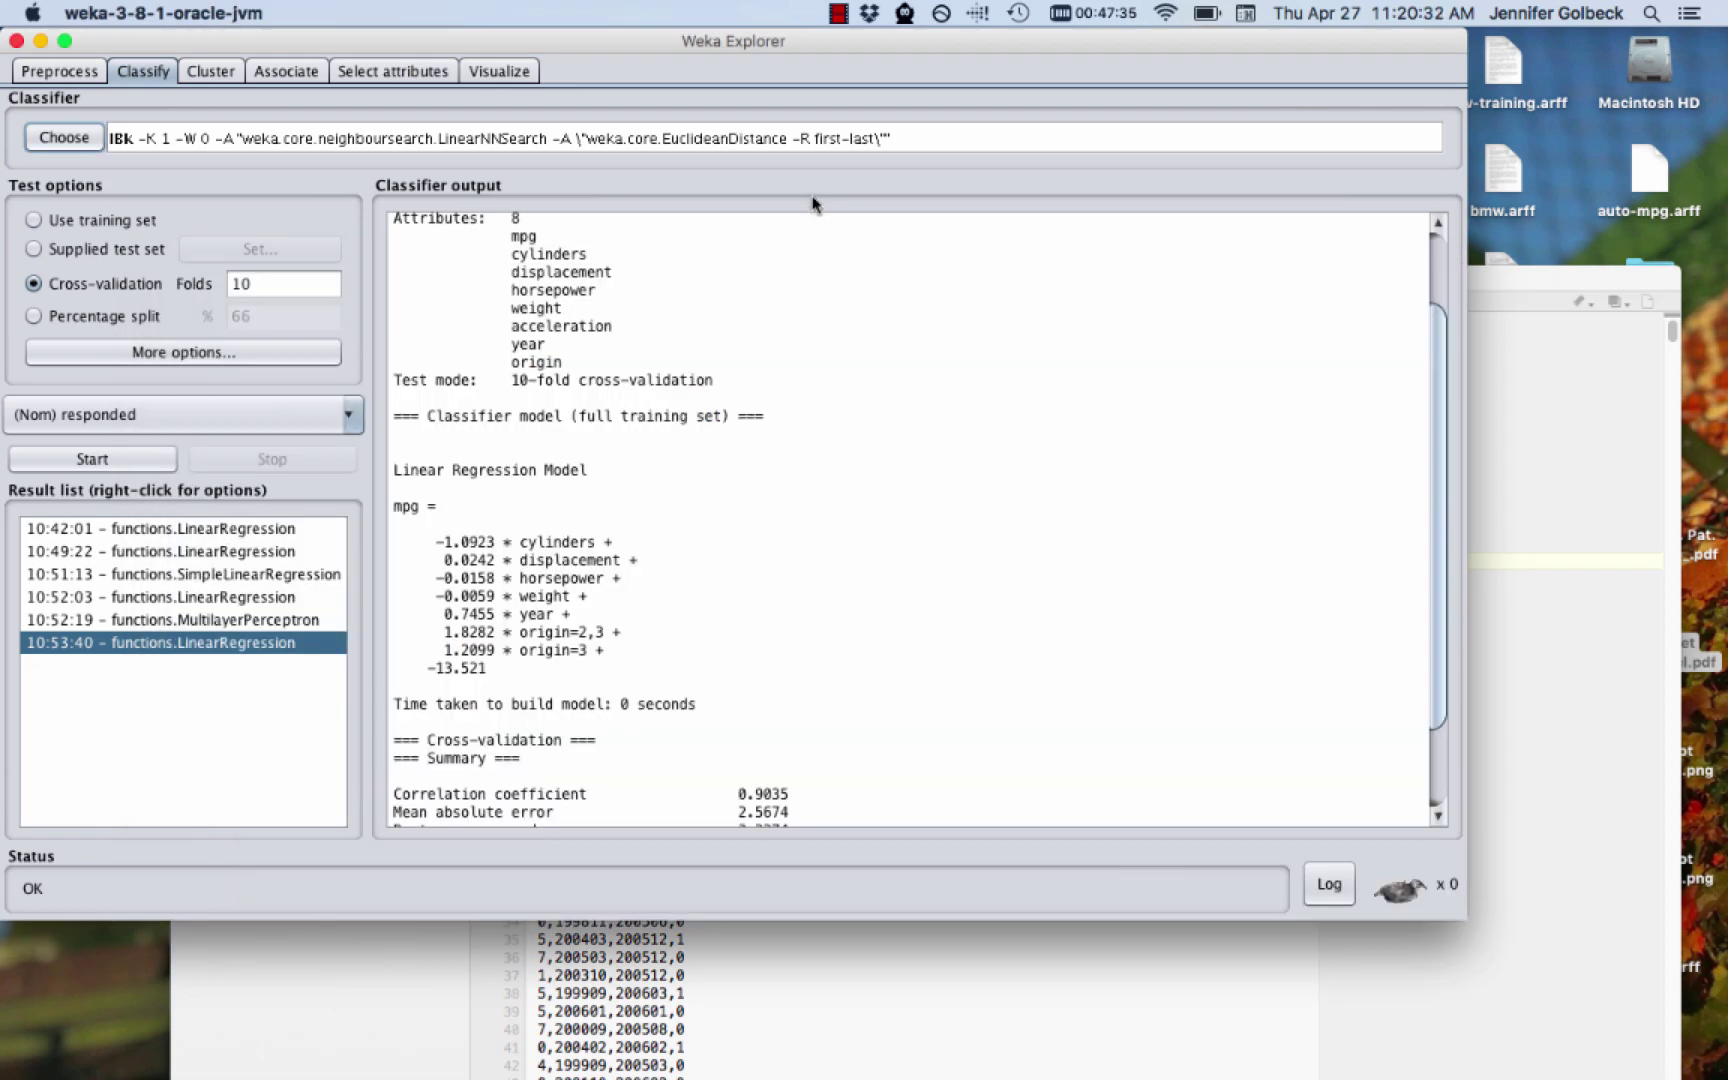
Set the evaluation to use the training set and run the IBk classifier
click(35, 221)
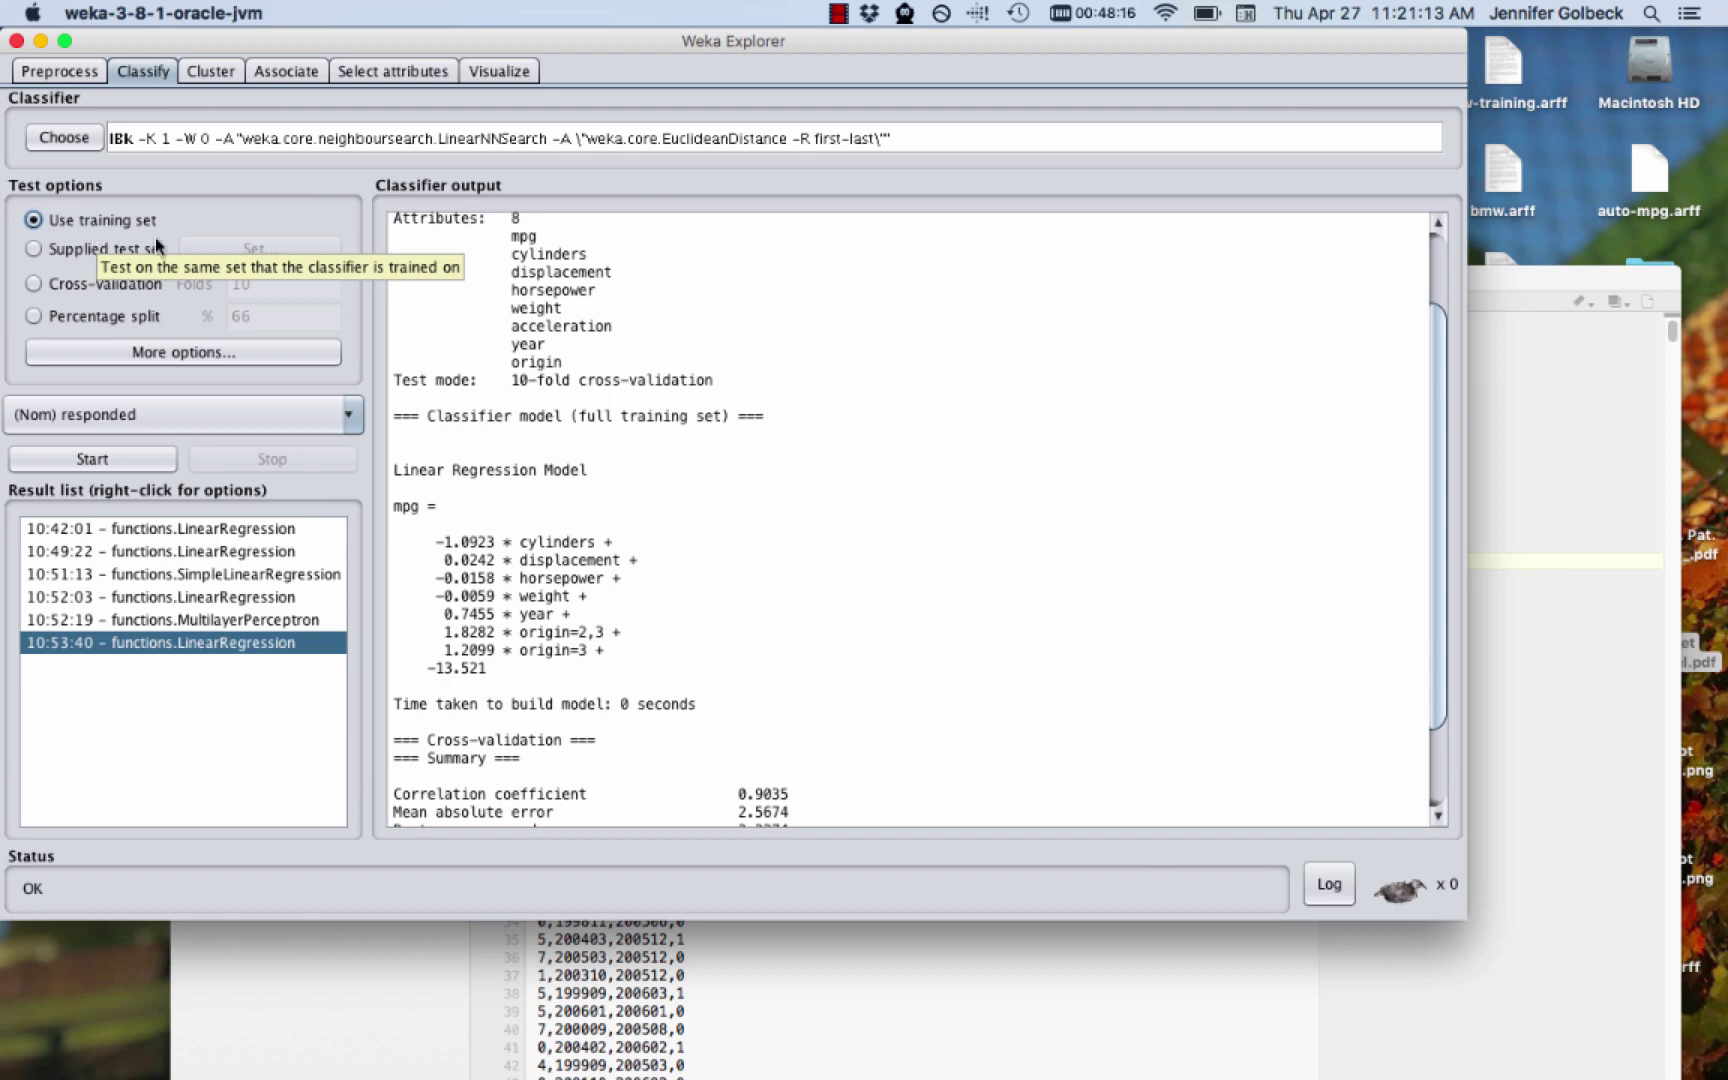
click(119, 455)
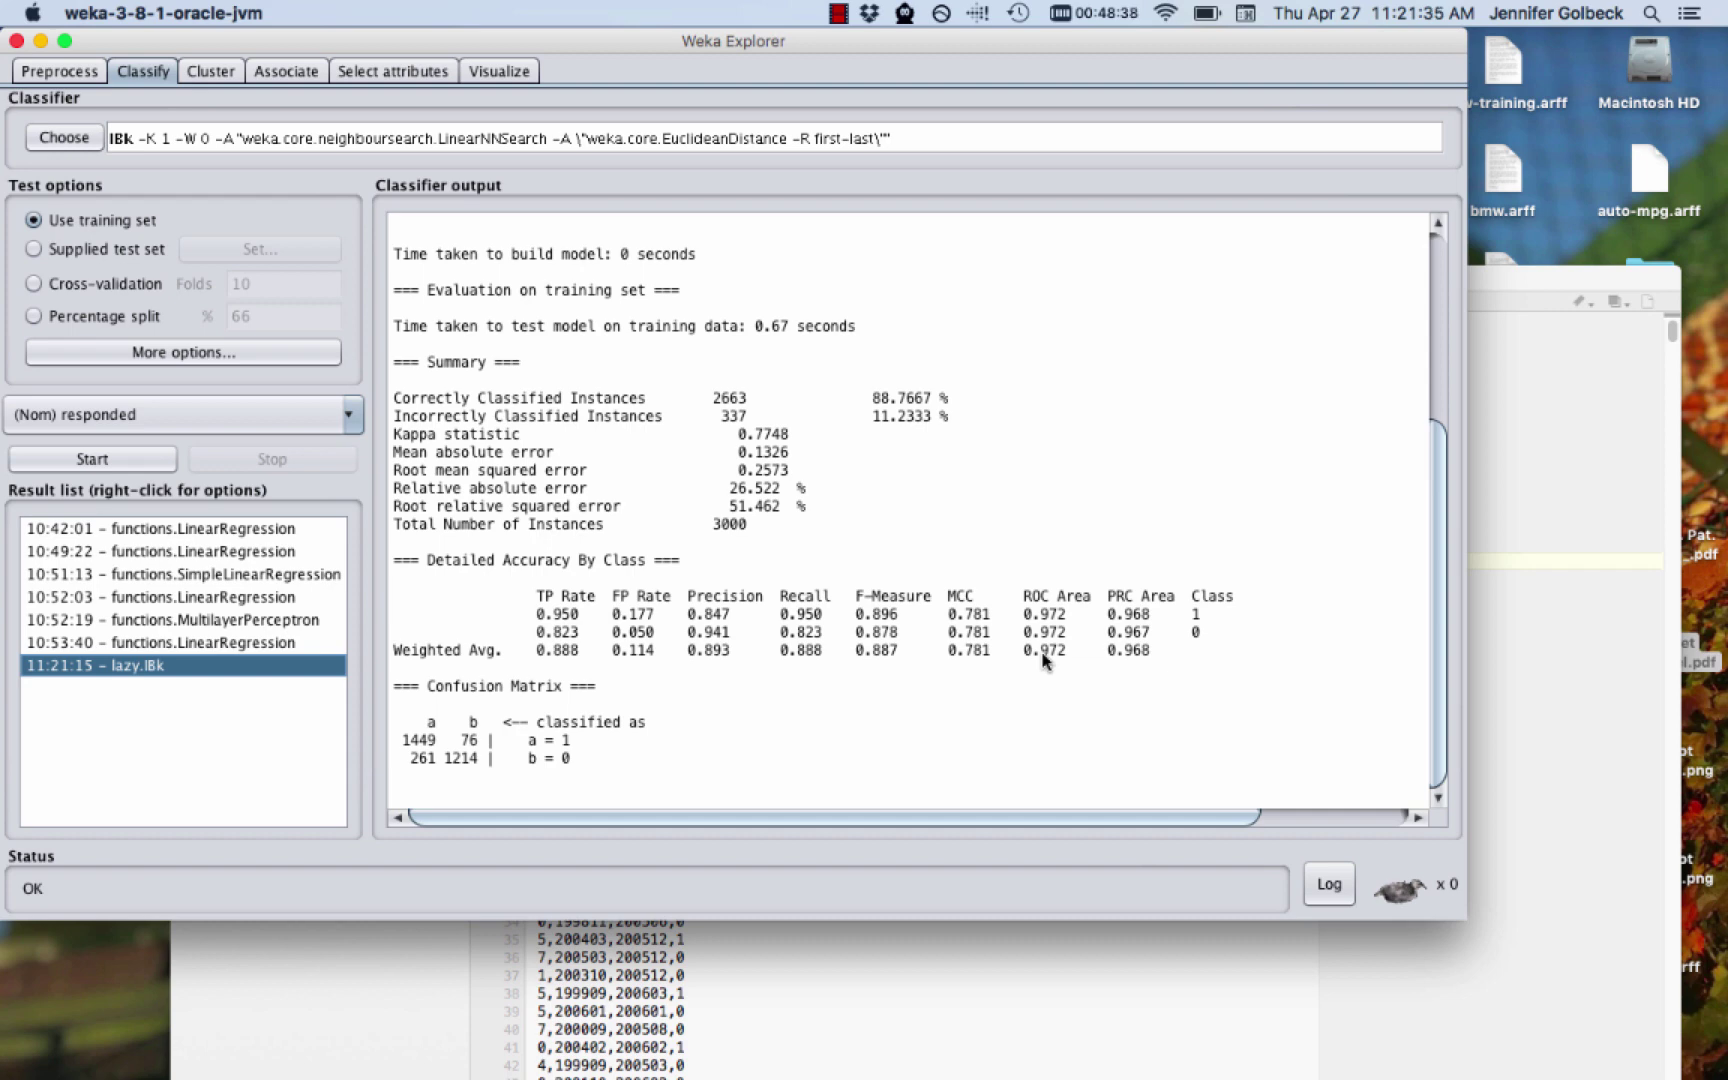
Choose the J48 tree classifier and run it with evaluation on the training set
click(73, 141)
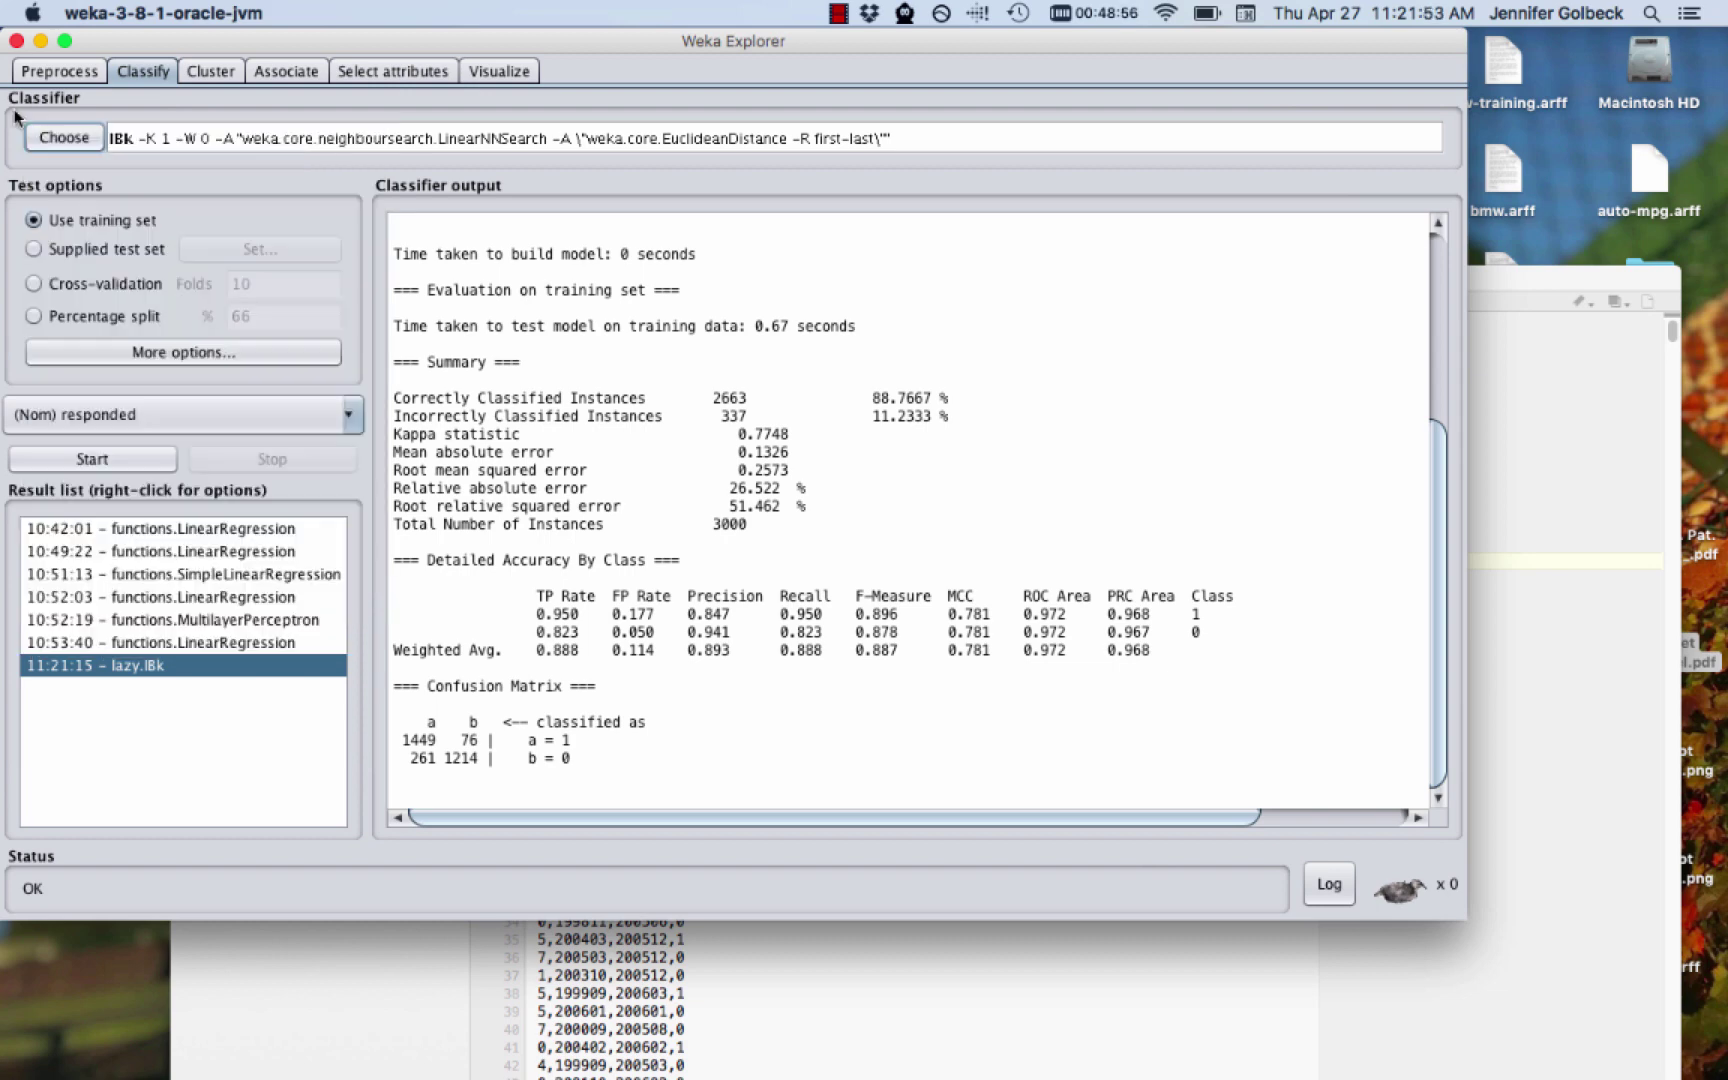
click(65, 138)
click(75, 235)
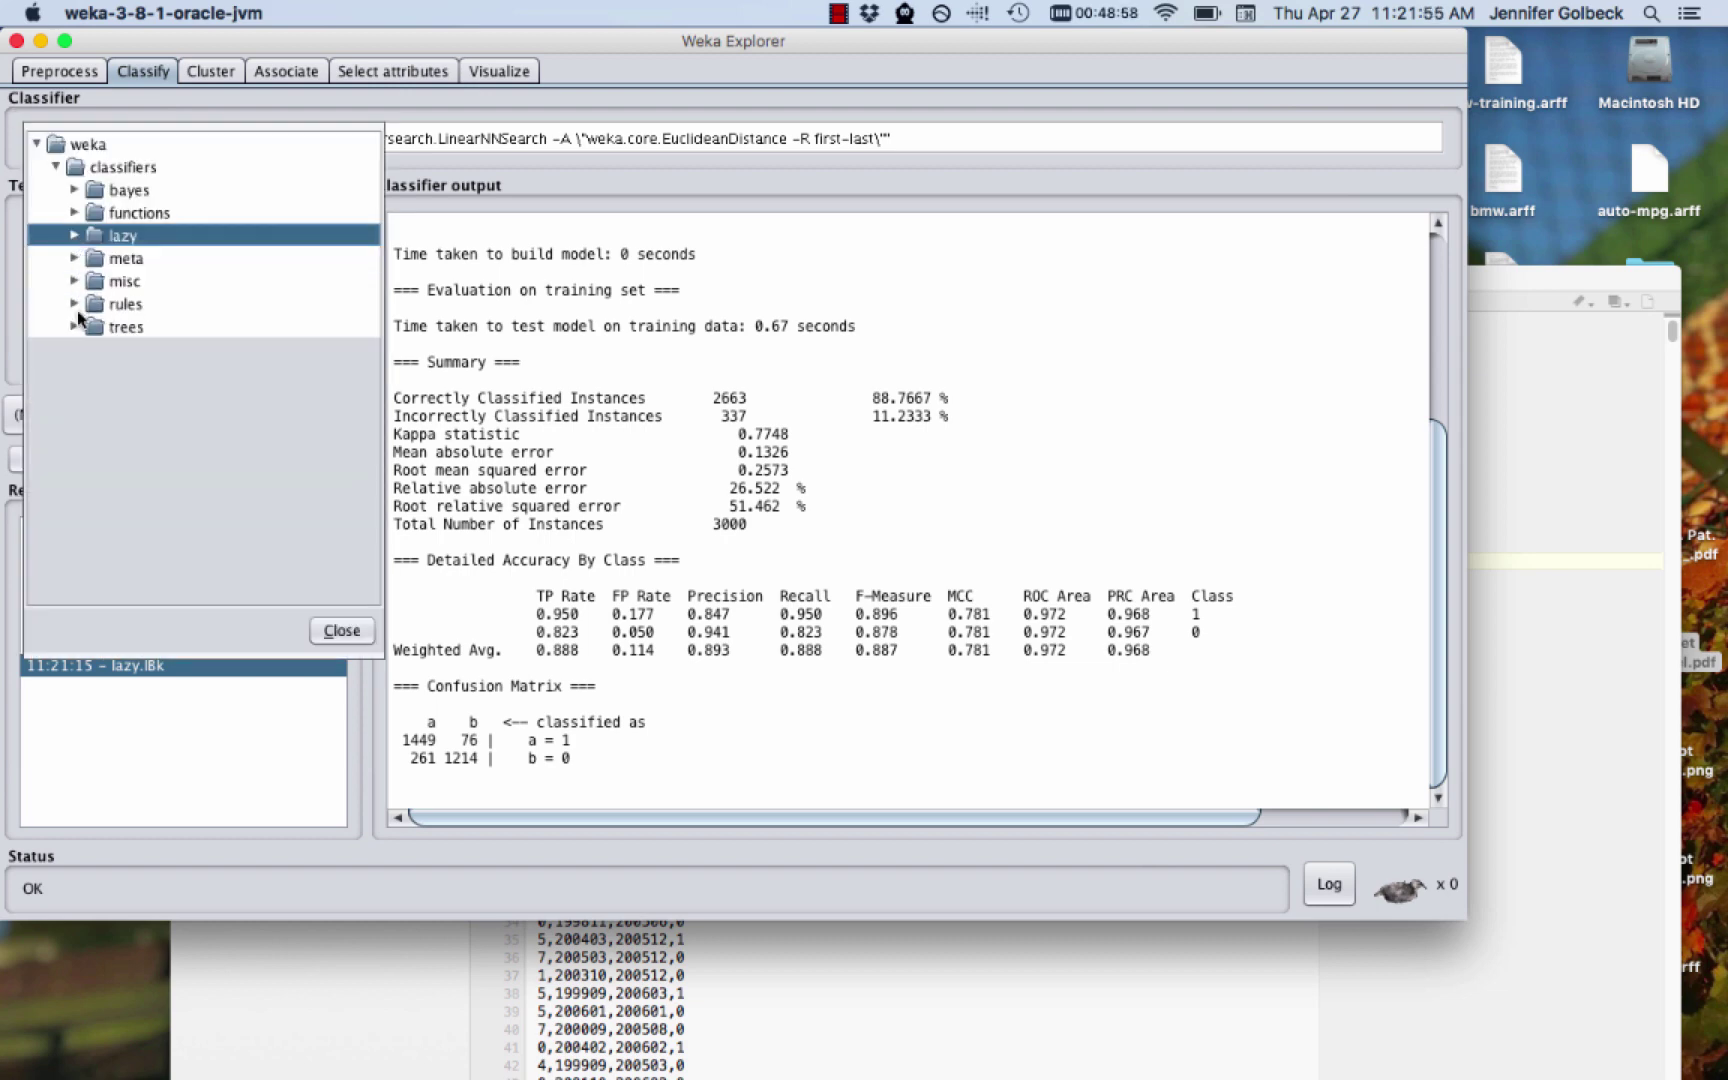
click(75, 327)
click(146, 400)
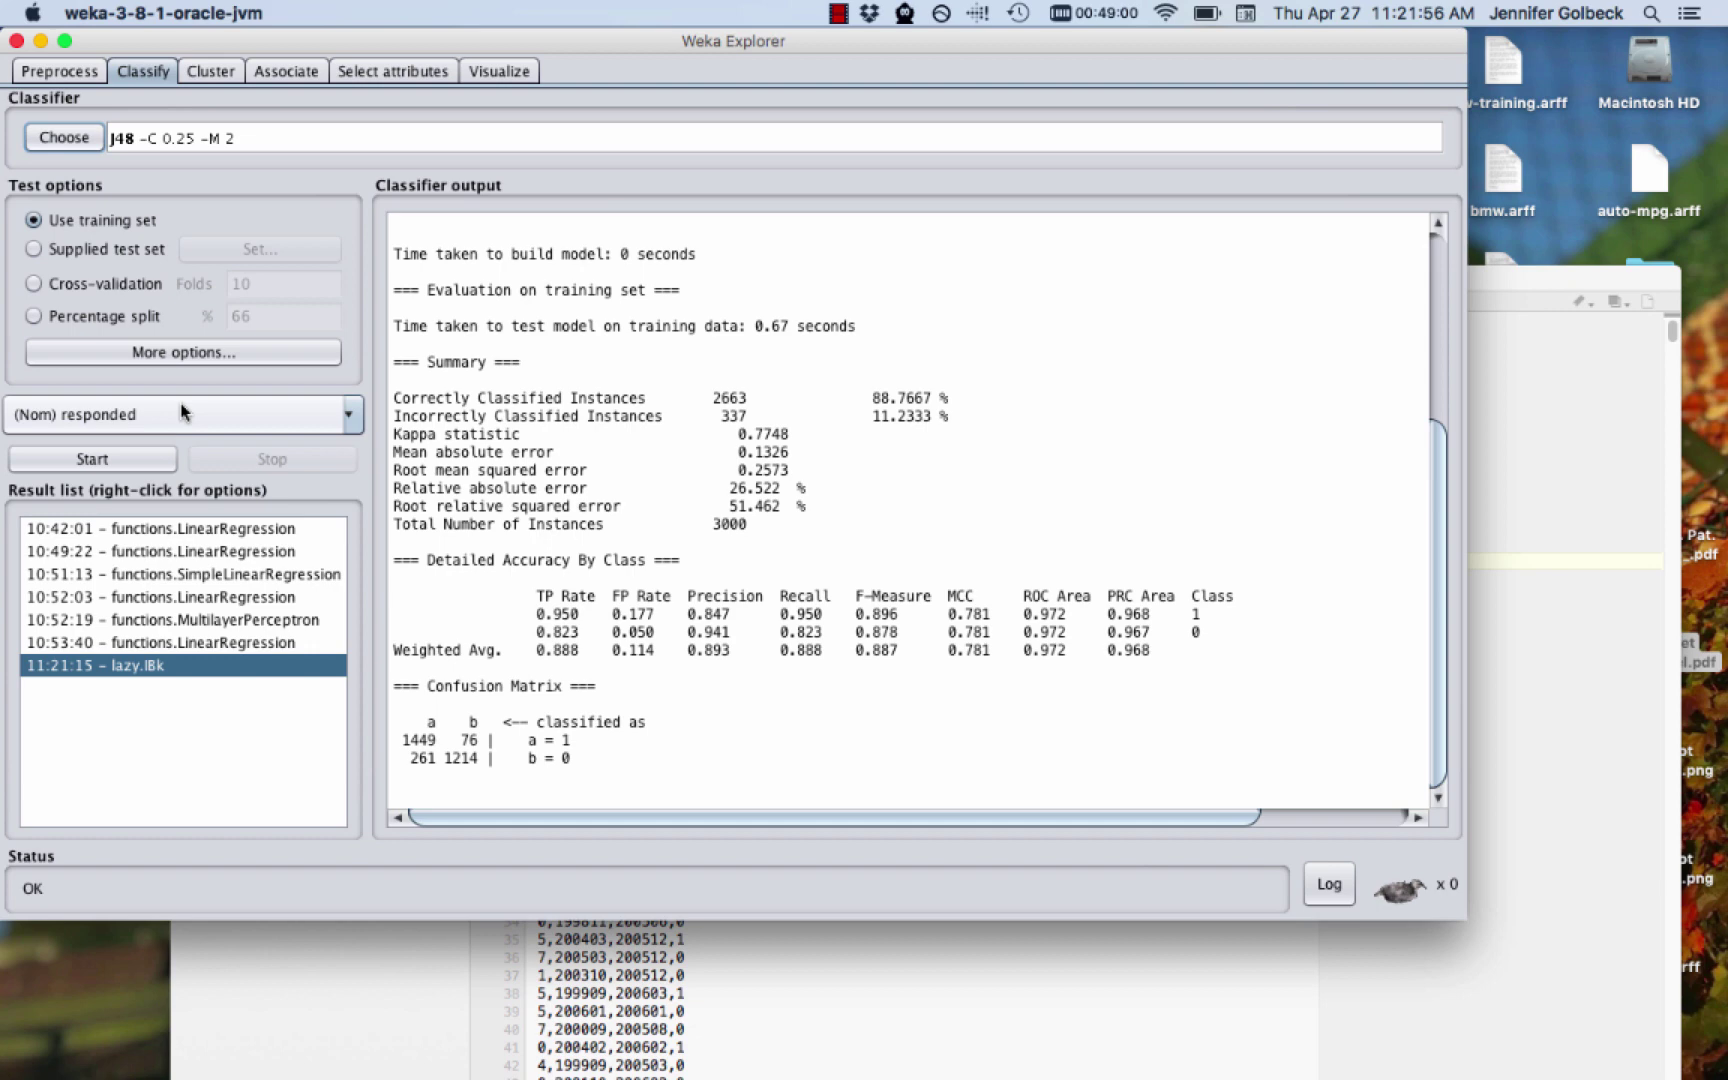
click(123, 457)
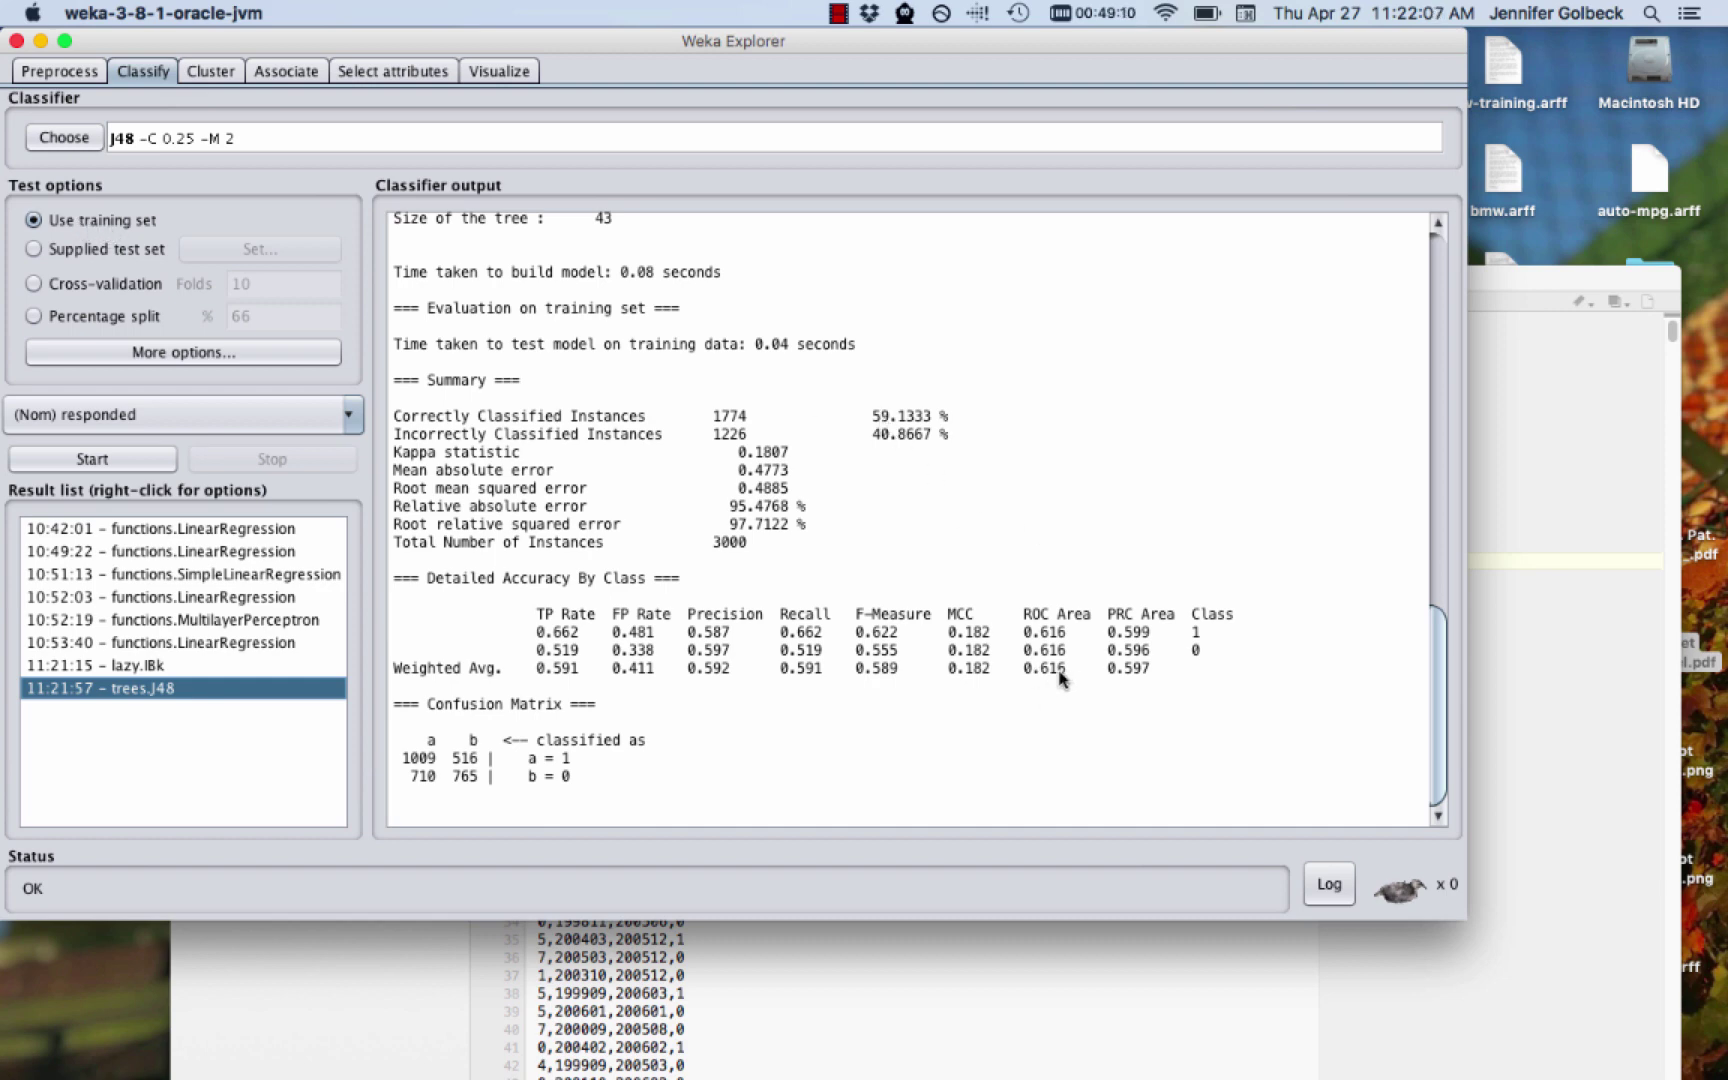
Show the earlier IBk result again and choose the lazy IBk classifier in place of J48
click(138, 664)
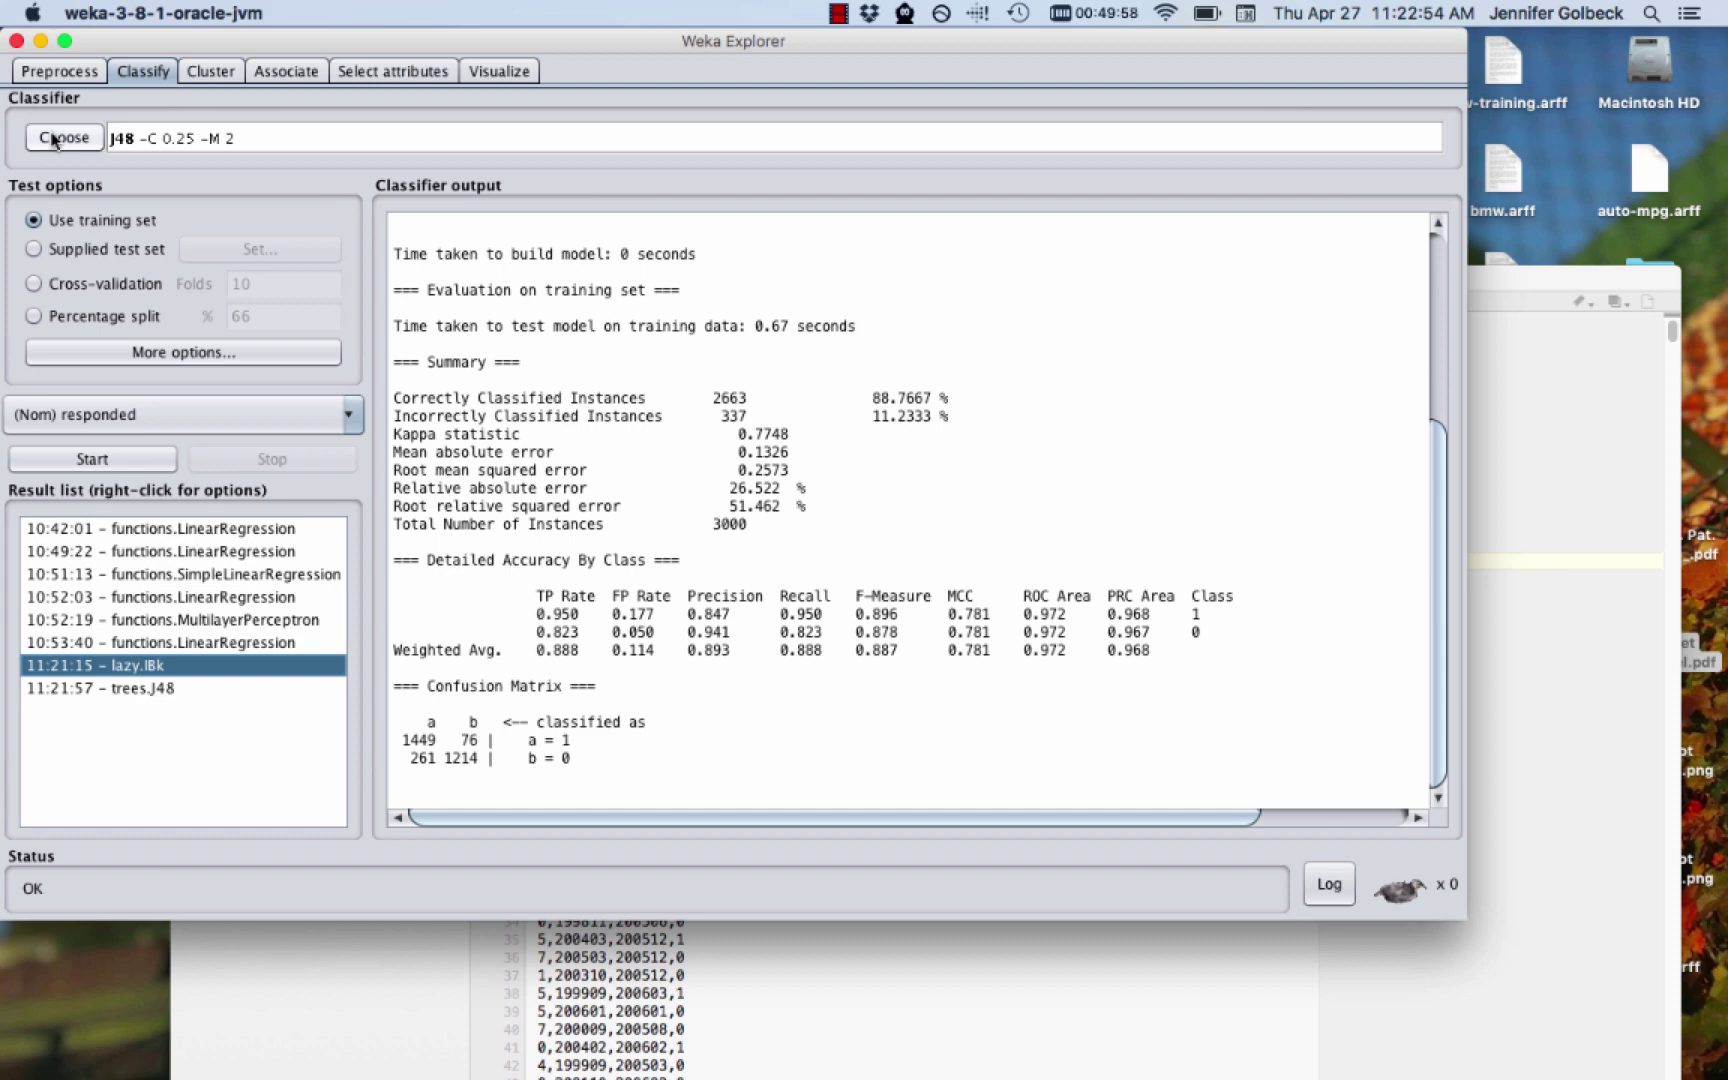
click(55, 140)
click(74, 326)
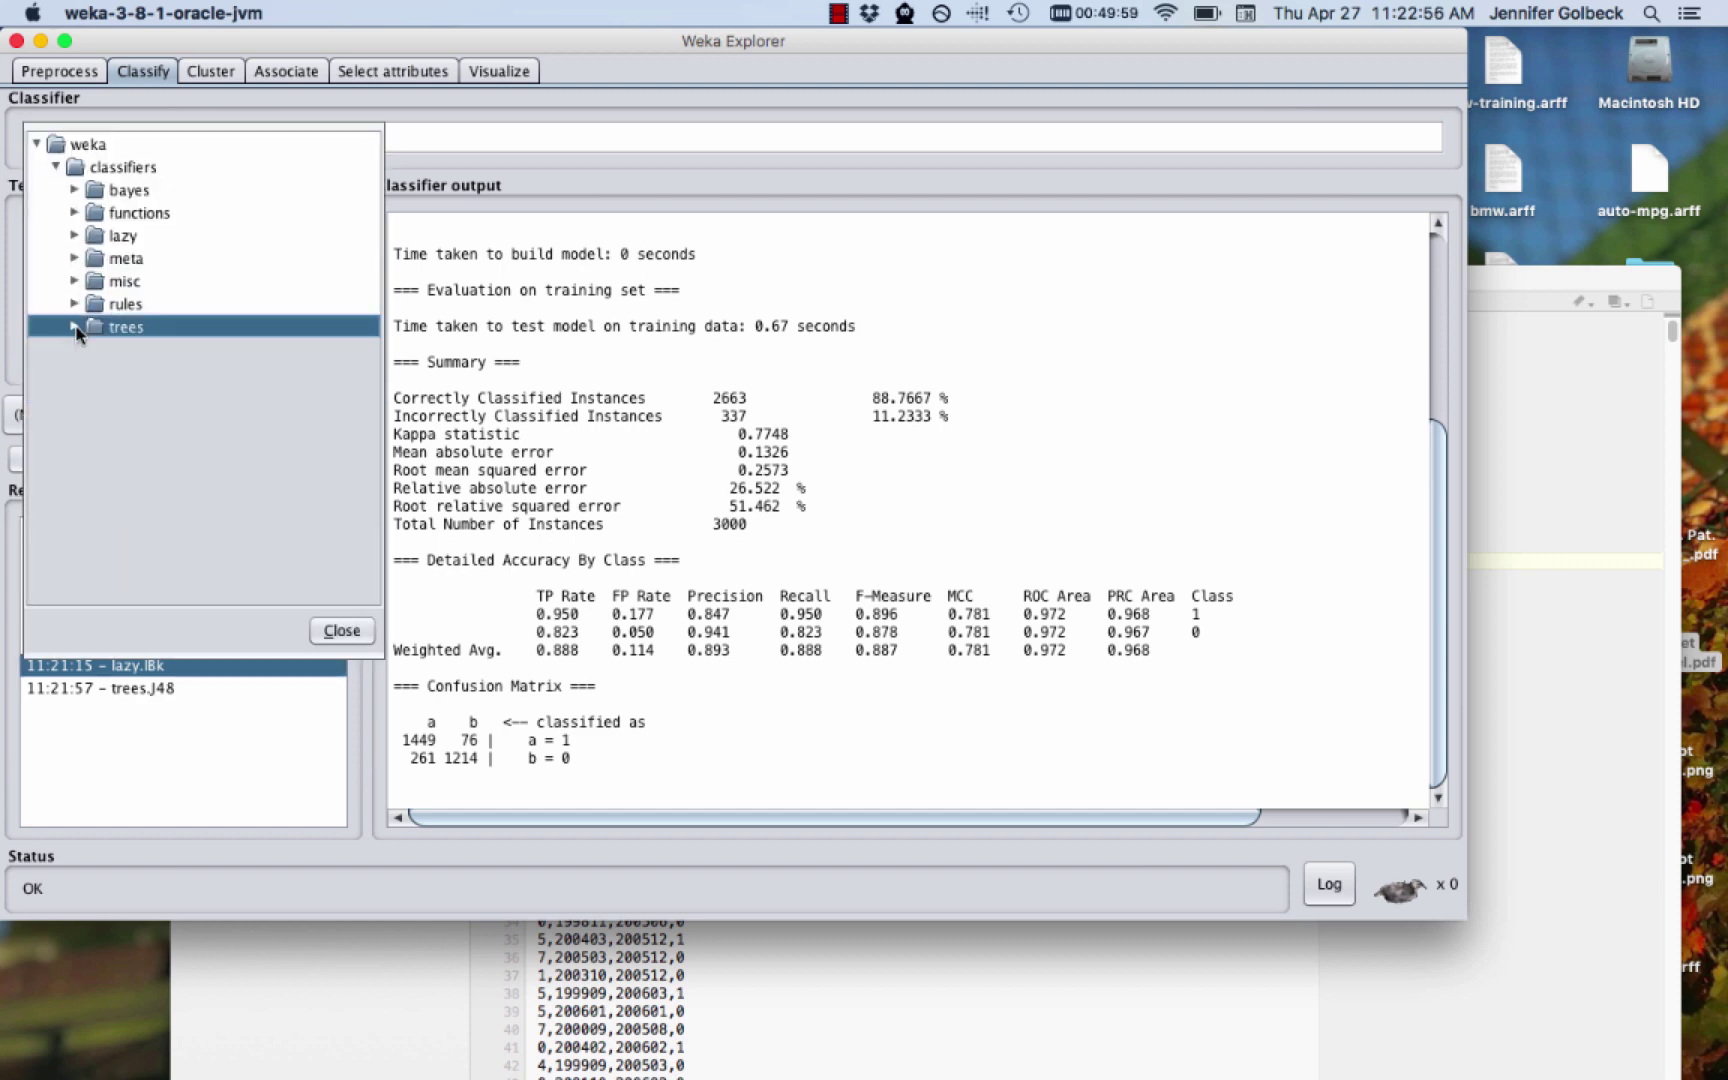
click(75, 235)
click(113, 261)
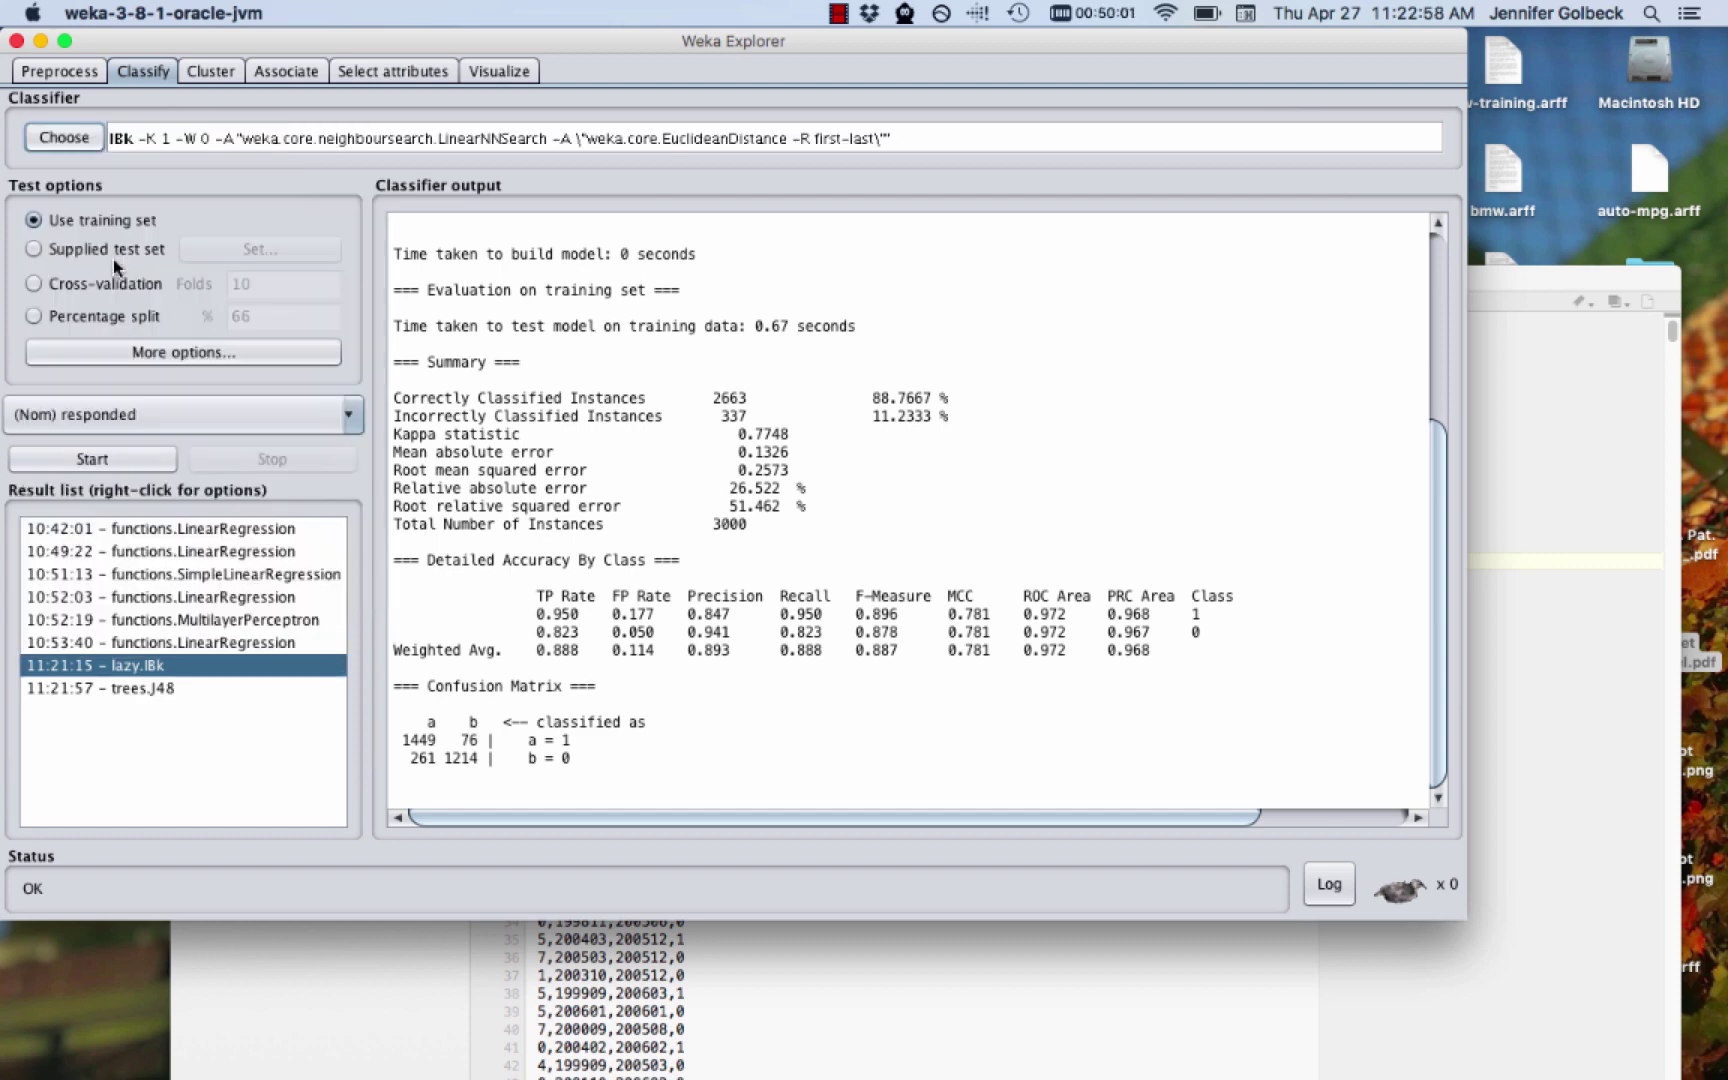
Set IBk's KNN to 3 and run the classifier on the training set
click(315, 140)
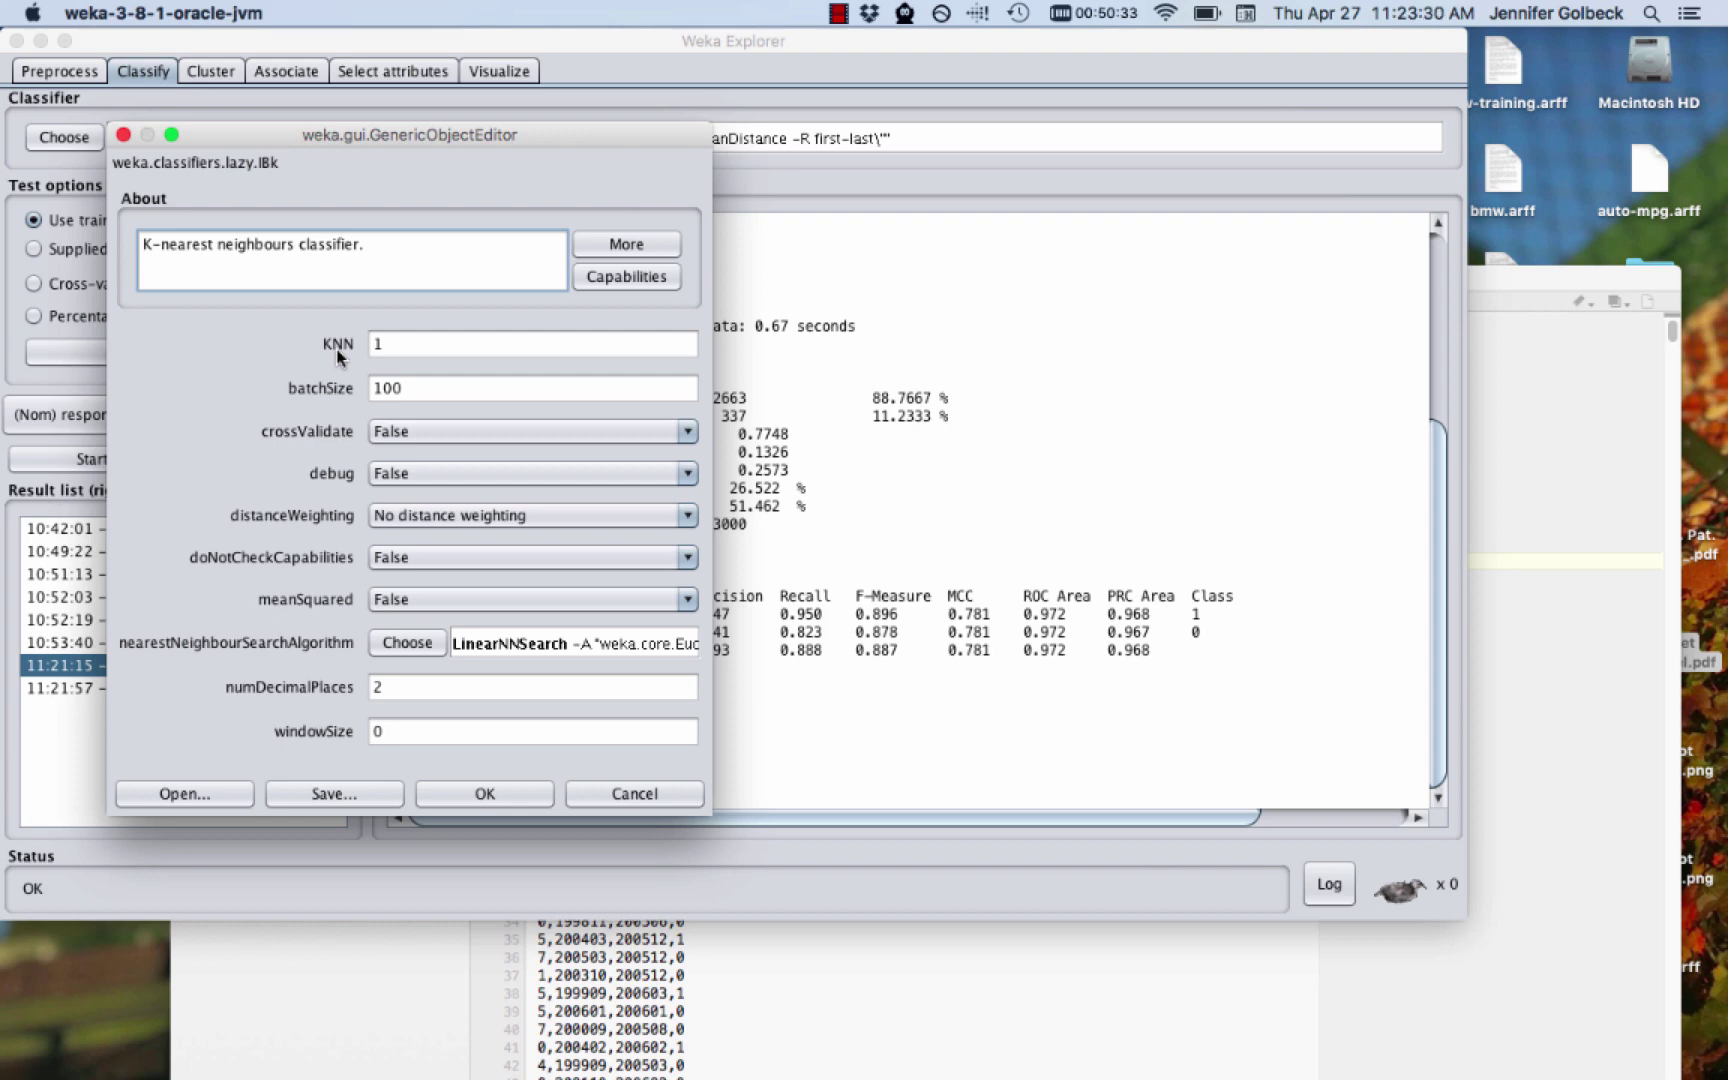
click(394, 351)
key(BackSpace)
text(3)
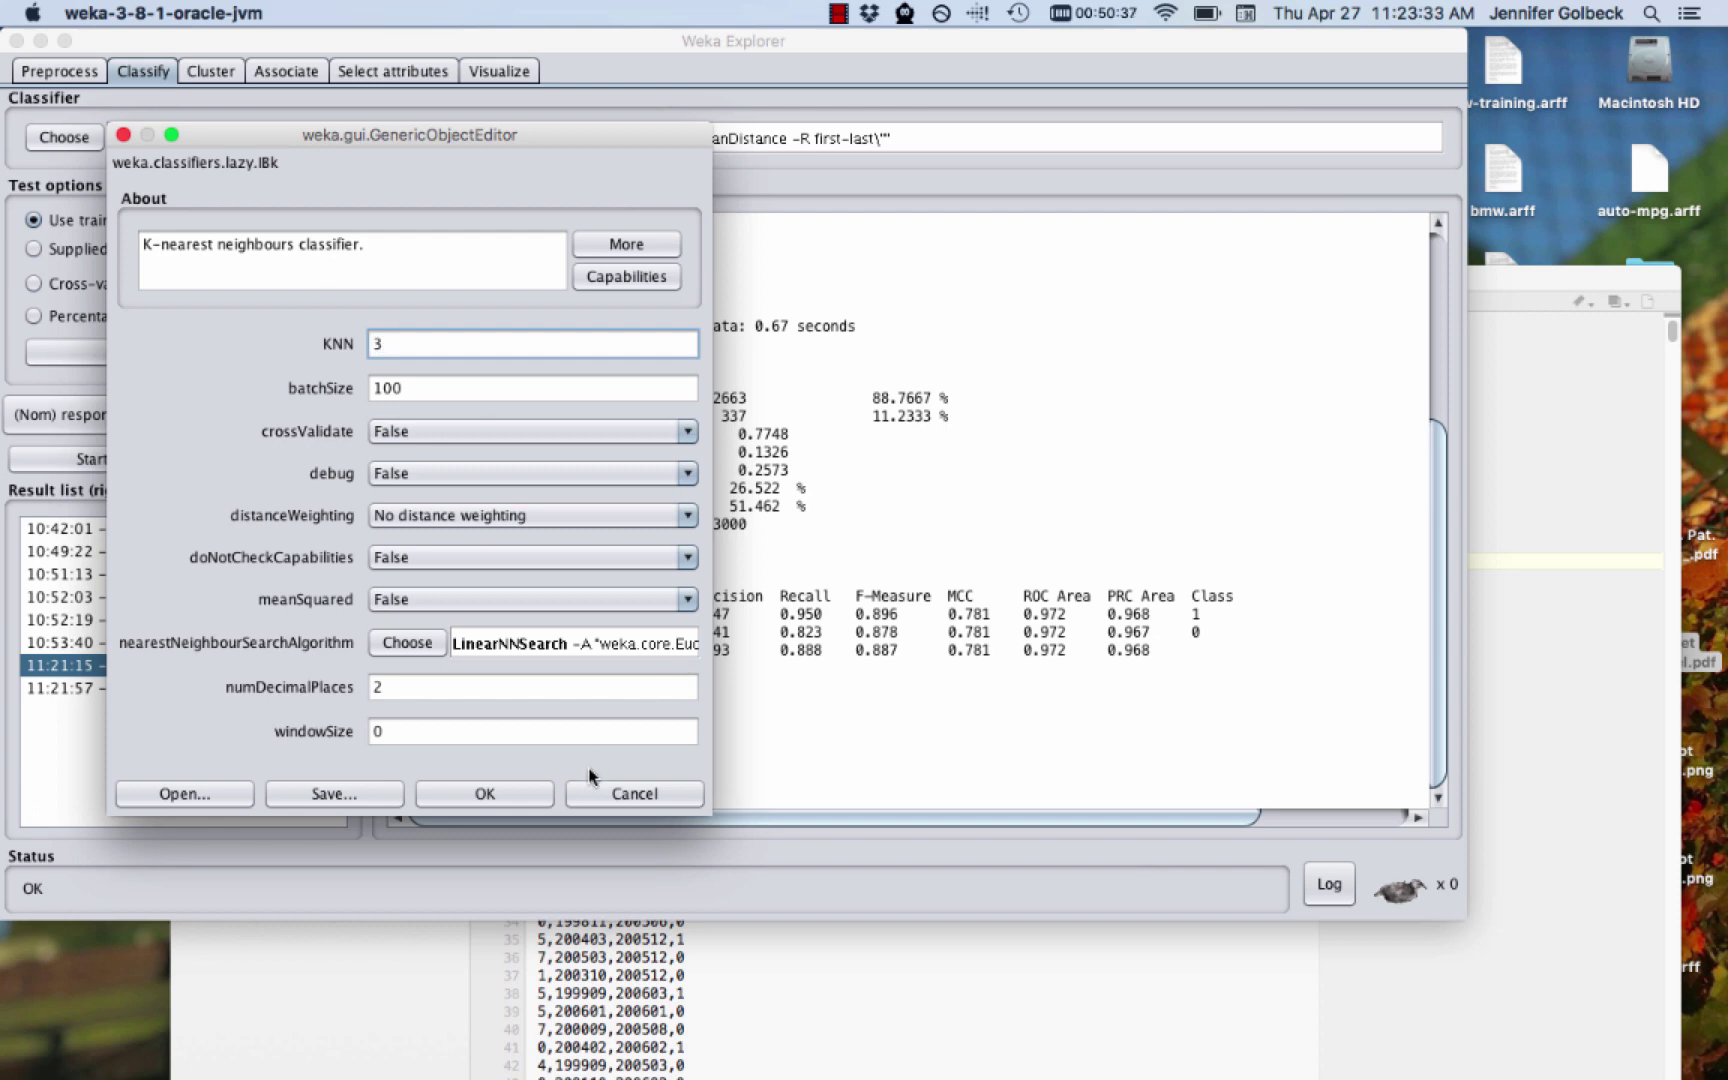
click(513, 797)
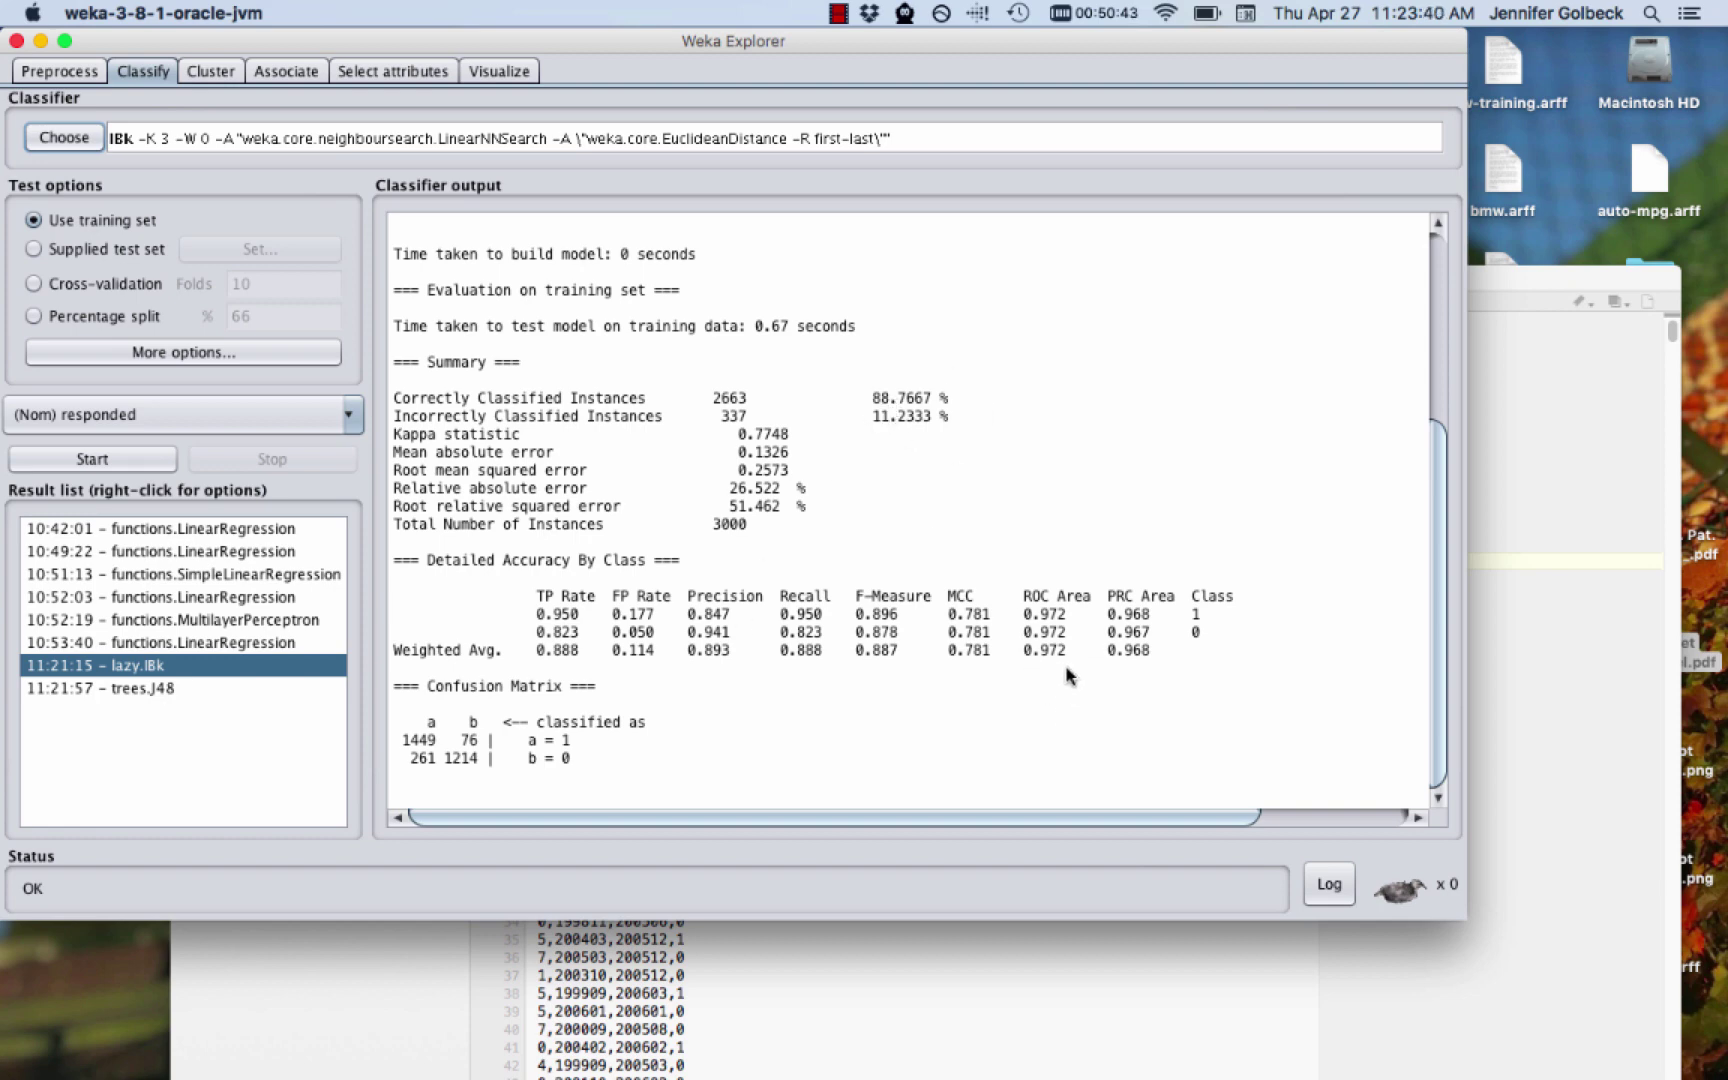
click(143, 460)
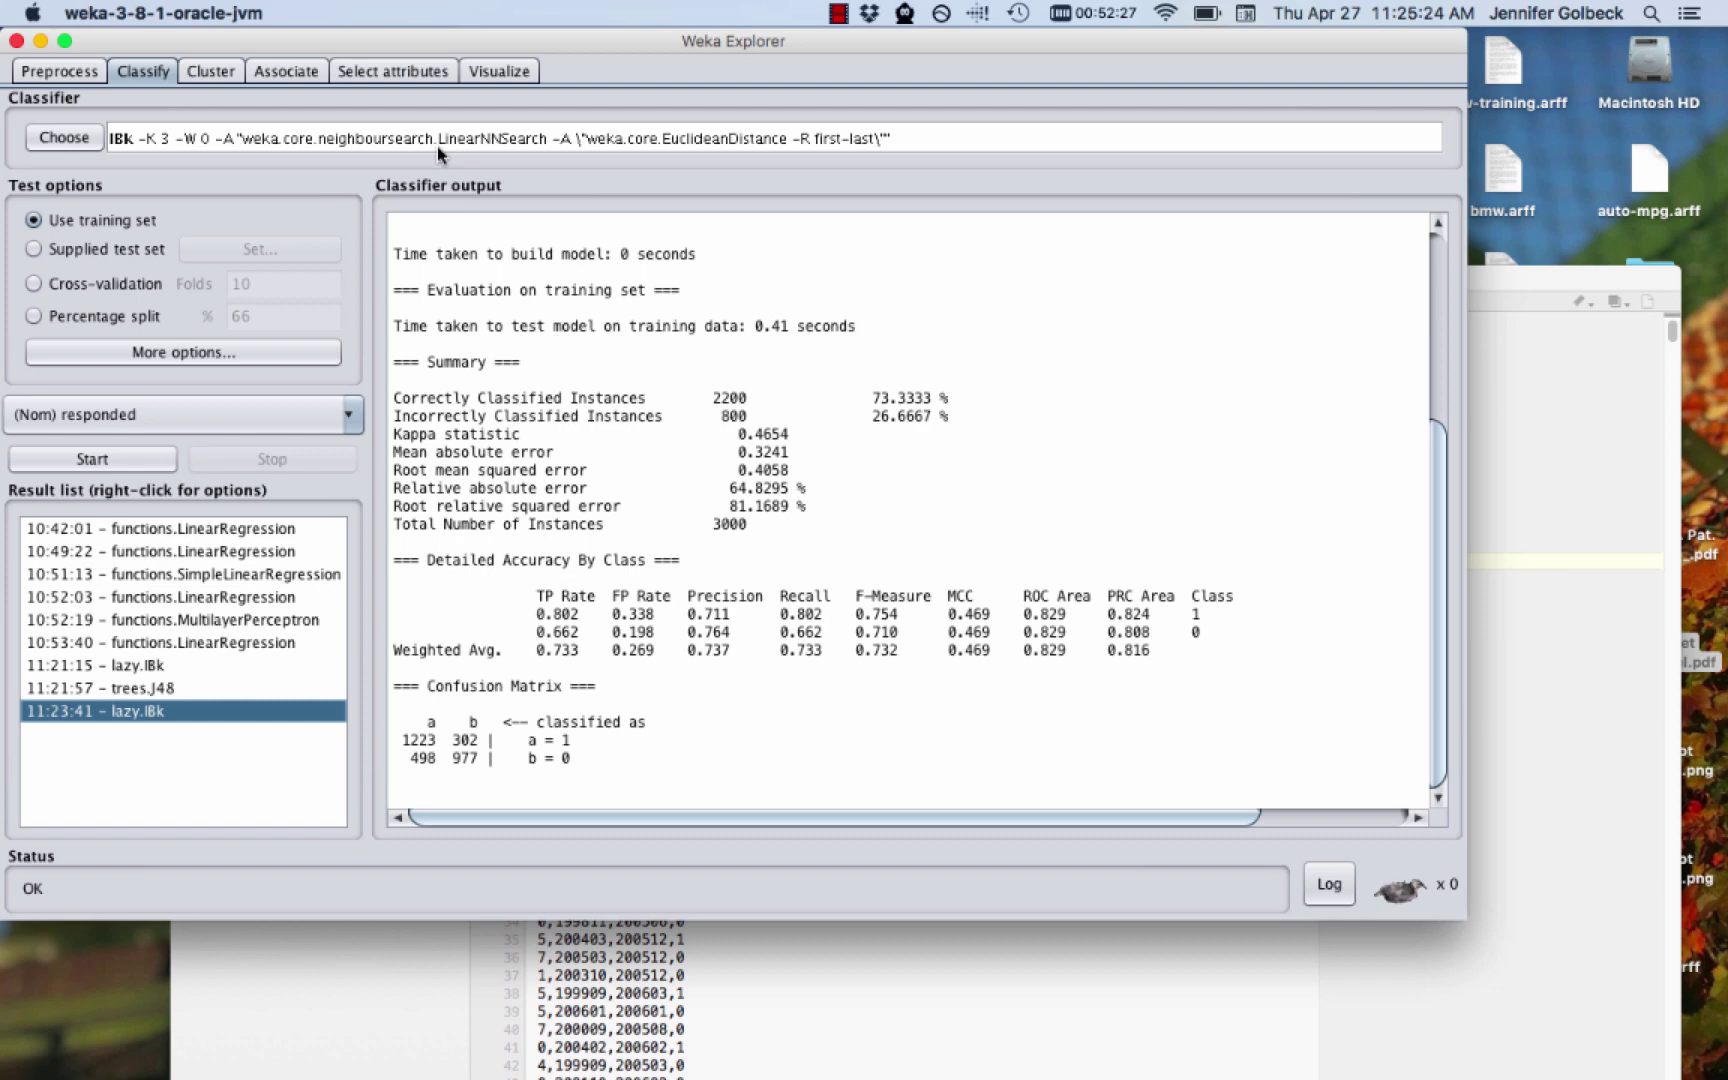
Set IBk's KNN back to 1 and rerun the classifier on the training set
click(377, 130)
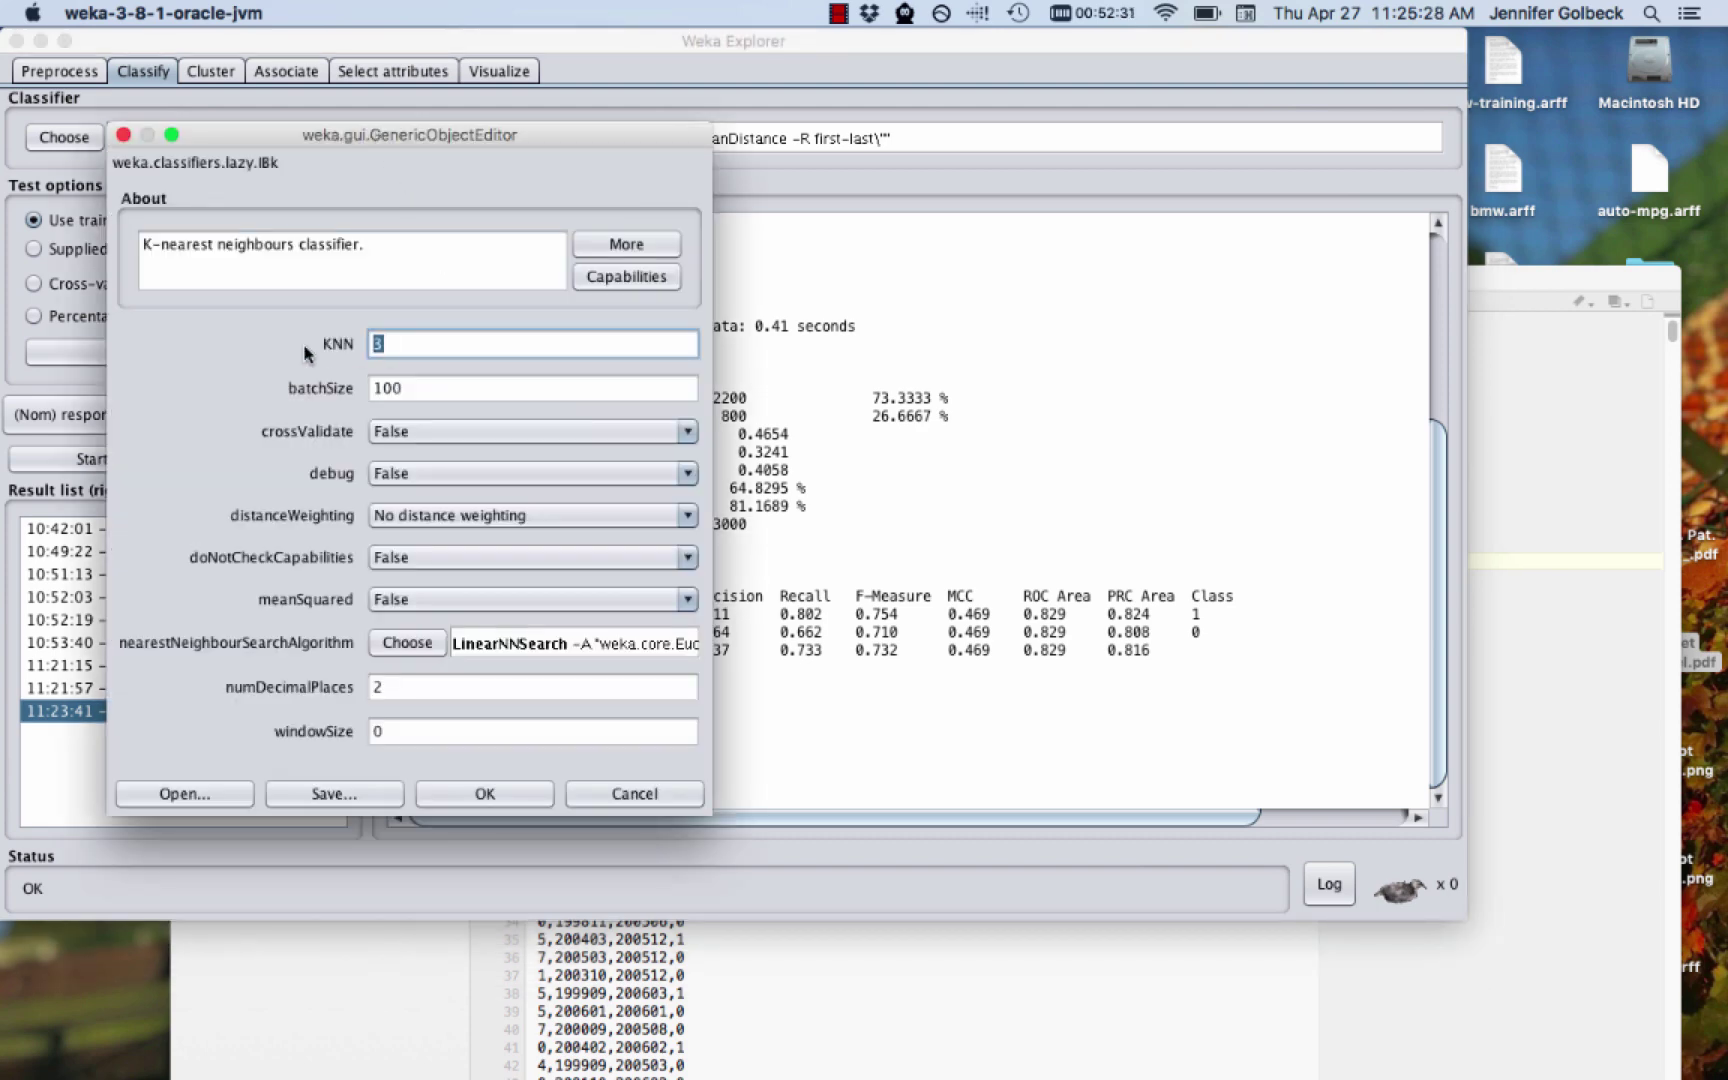
text(1)
click(485, 793)
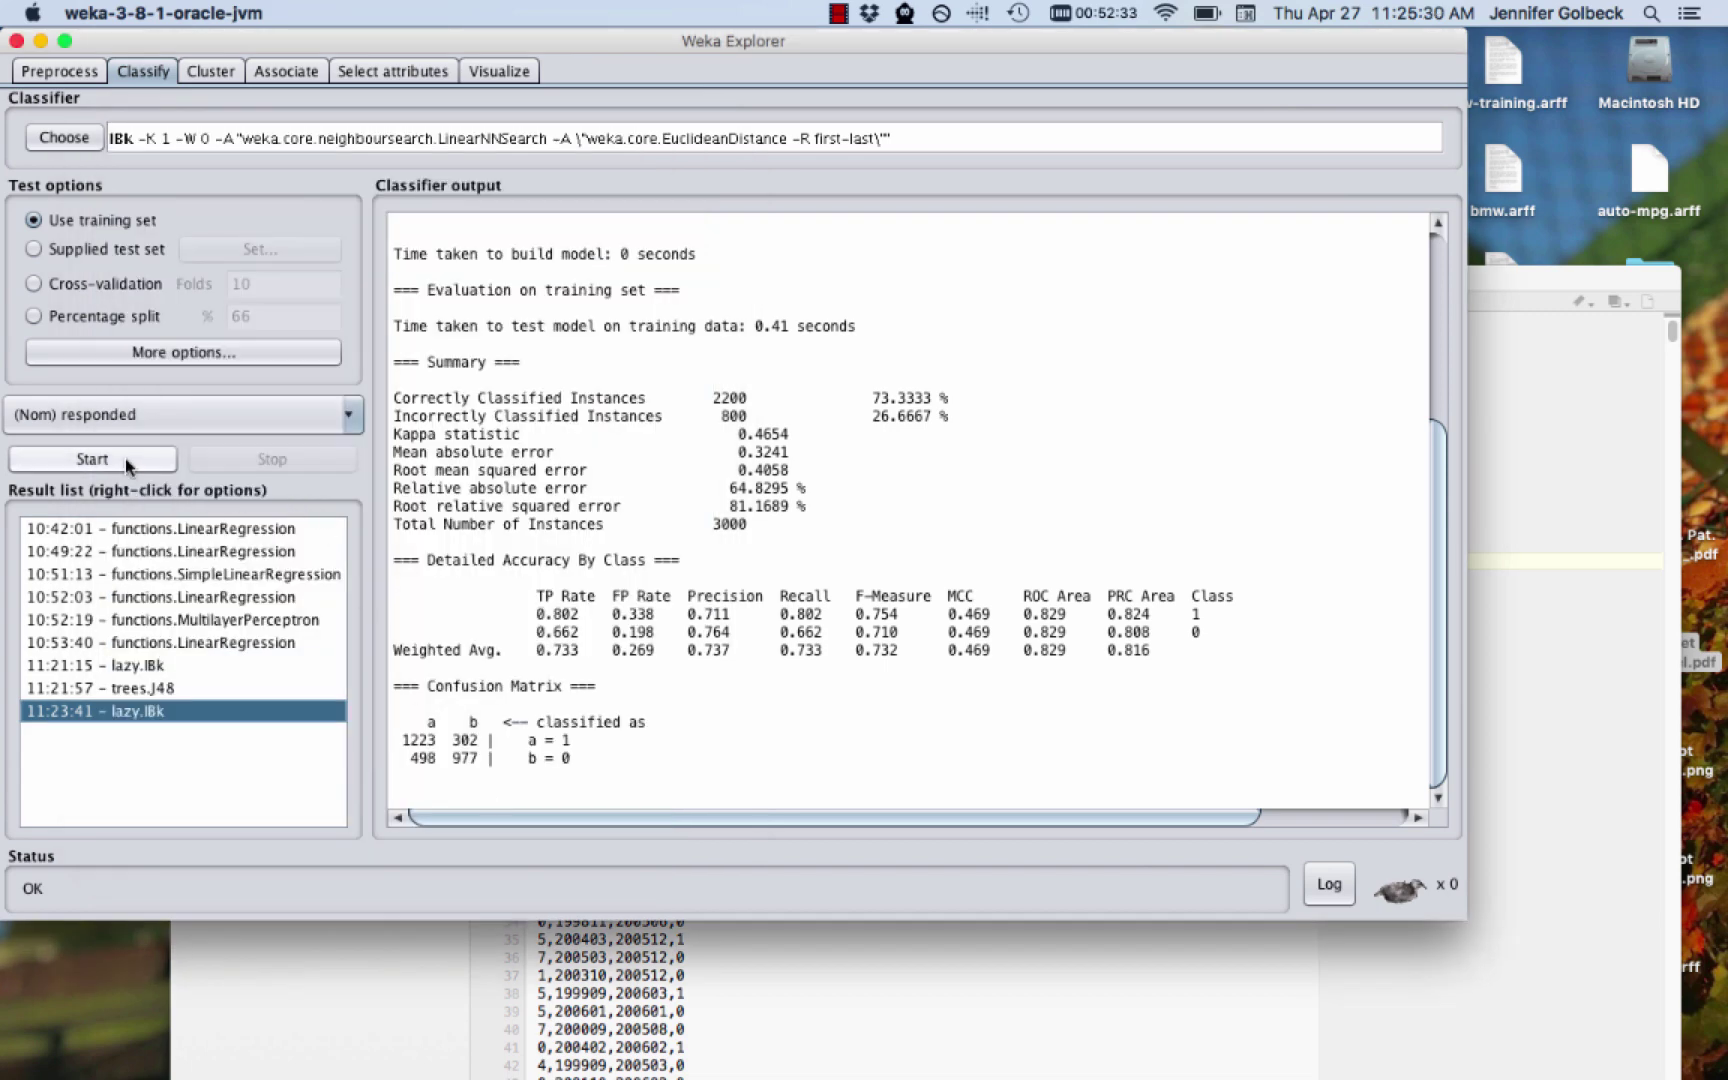
click(126, 458)
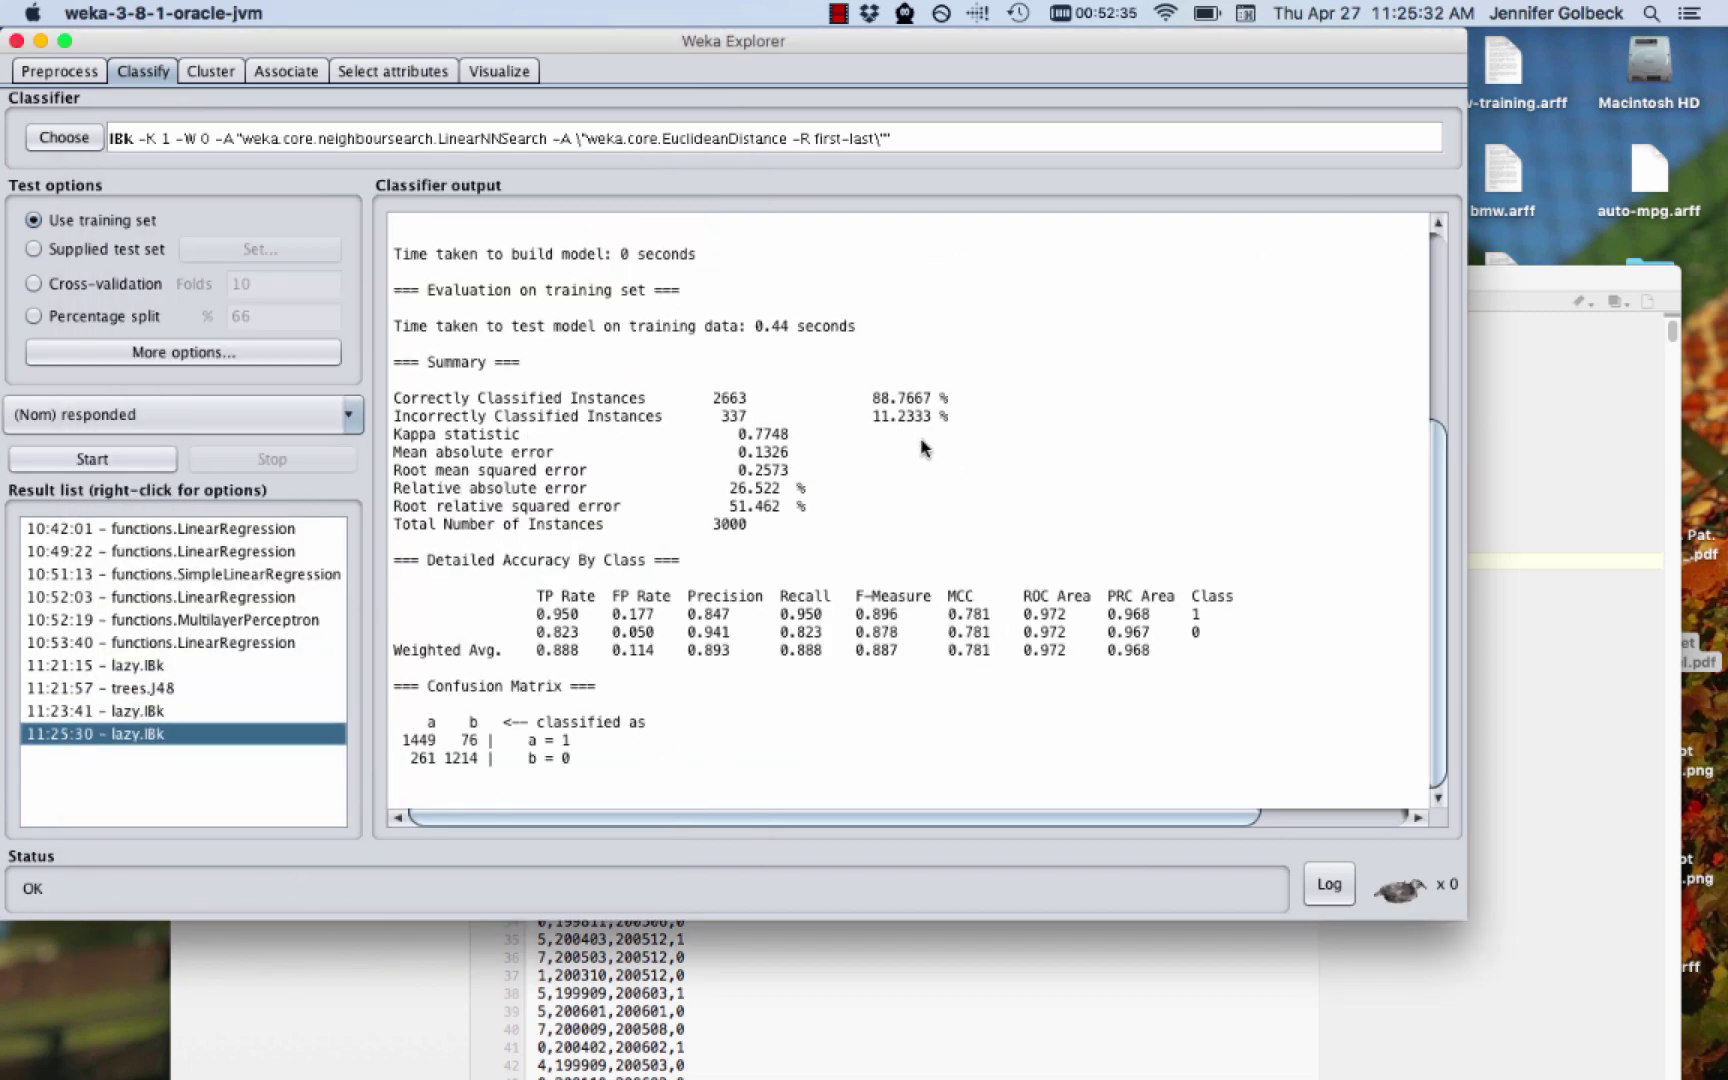
Supply bmw-test.arff from the Desktop as the test set and run IBk against it
click(35, 250)
click(255, 249)
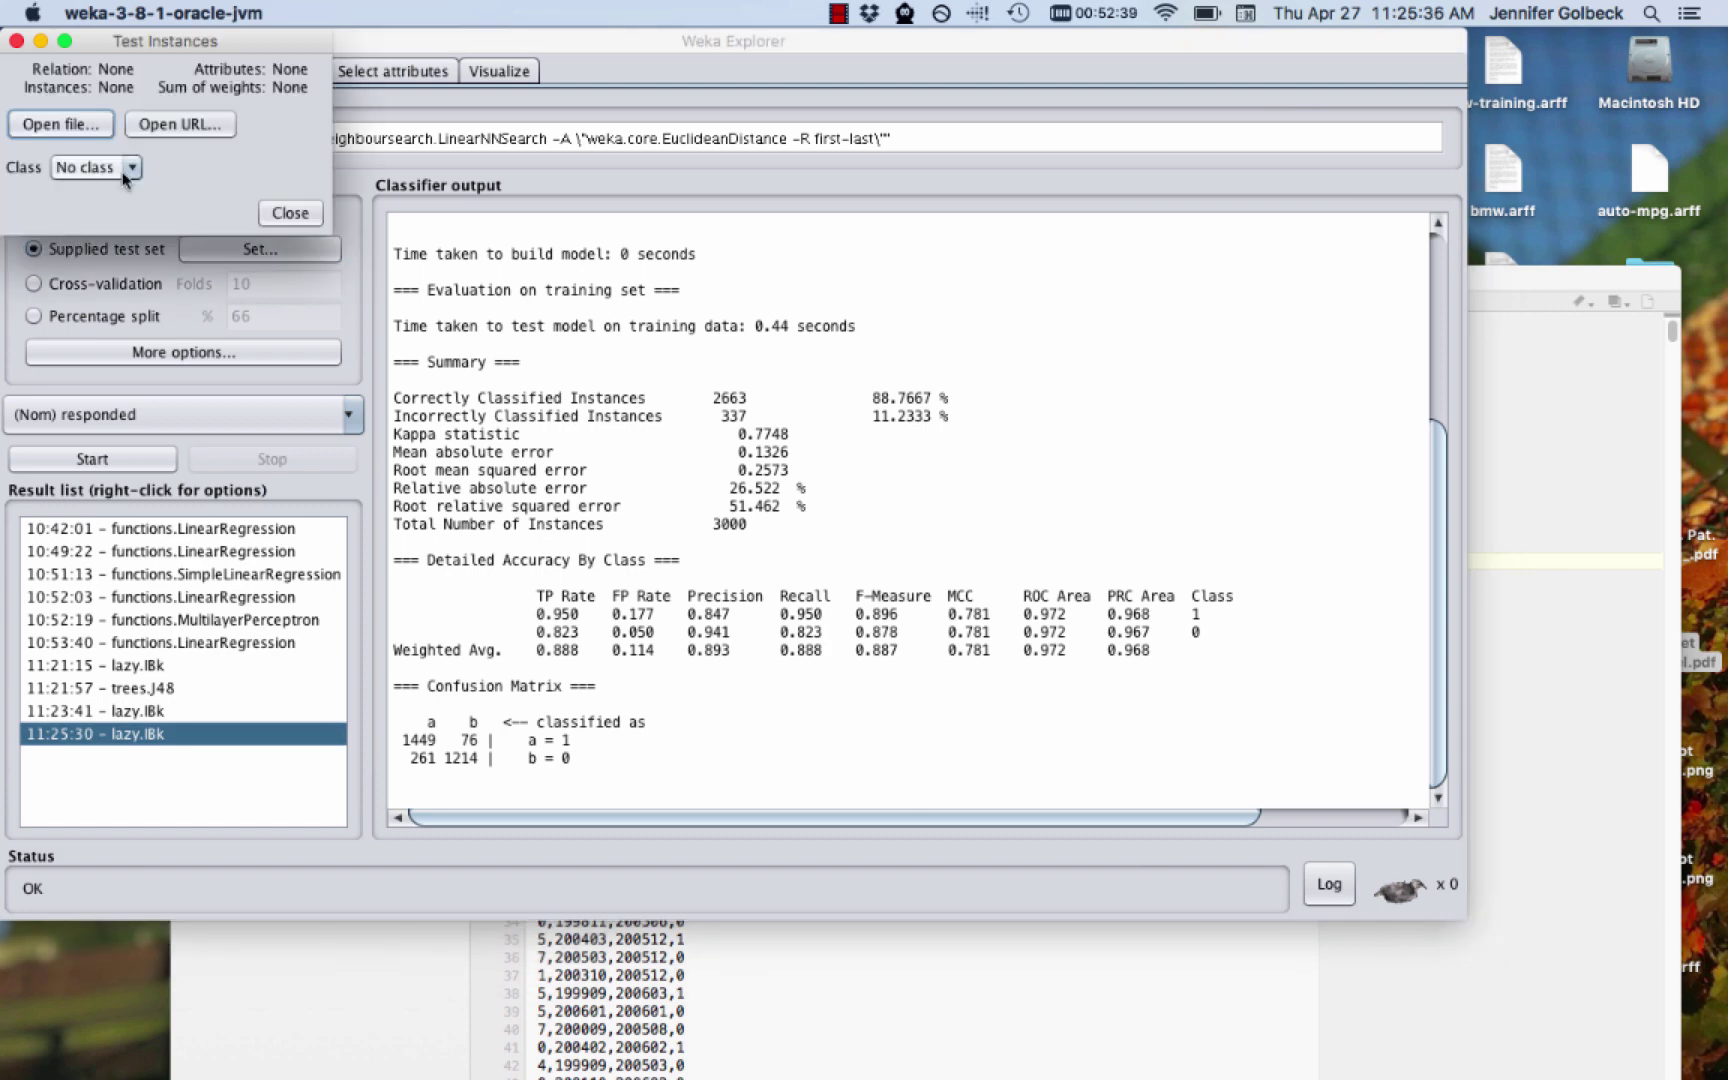
click(75, 125)
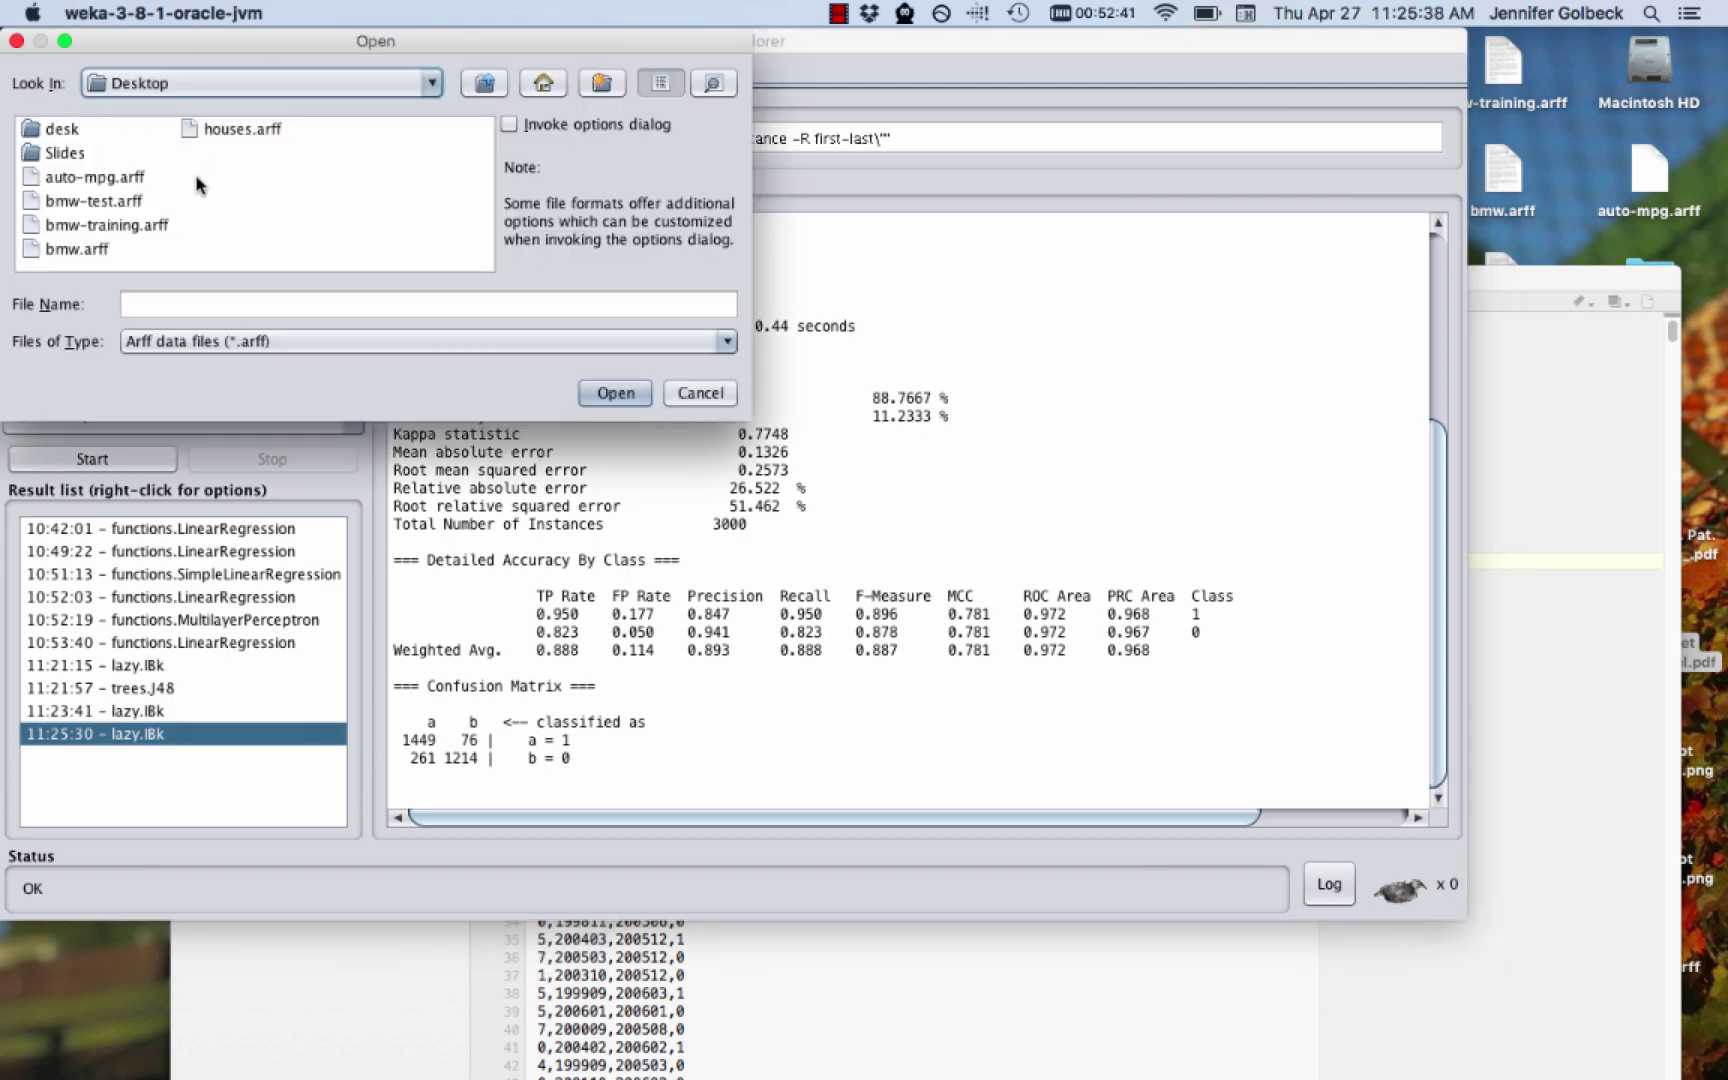
click(63, 201)
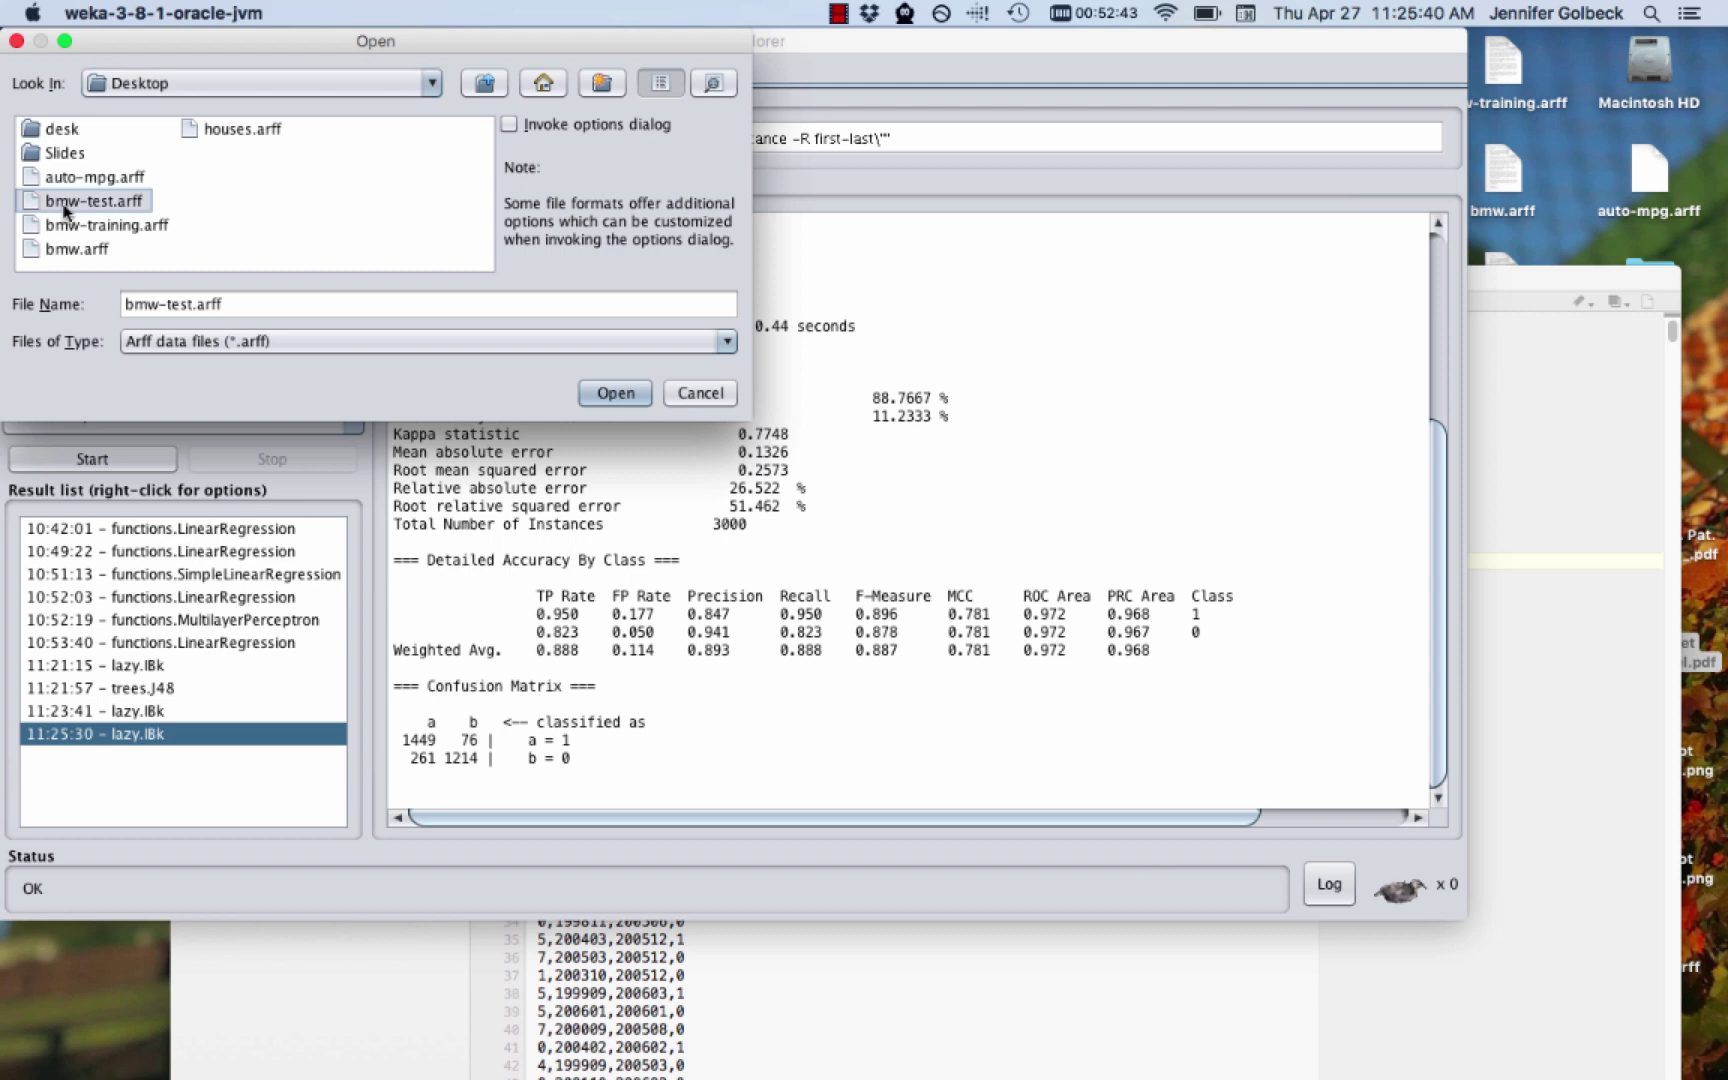
click(613, 392)
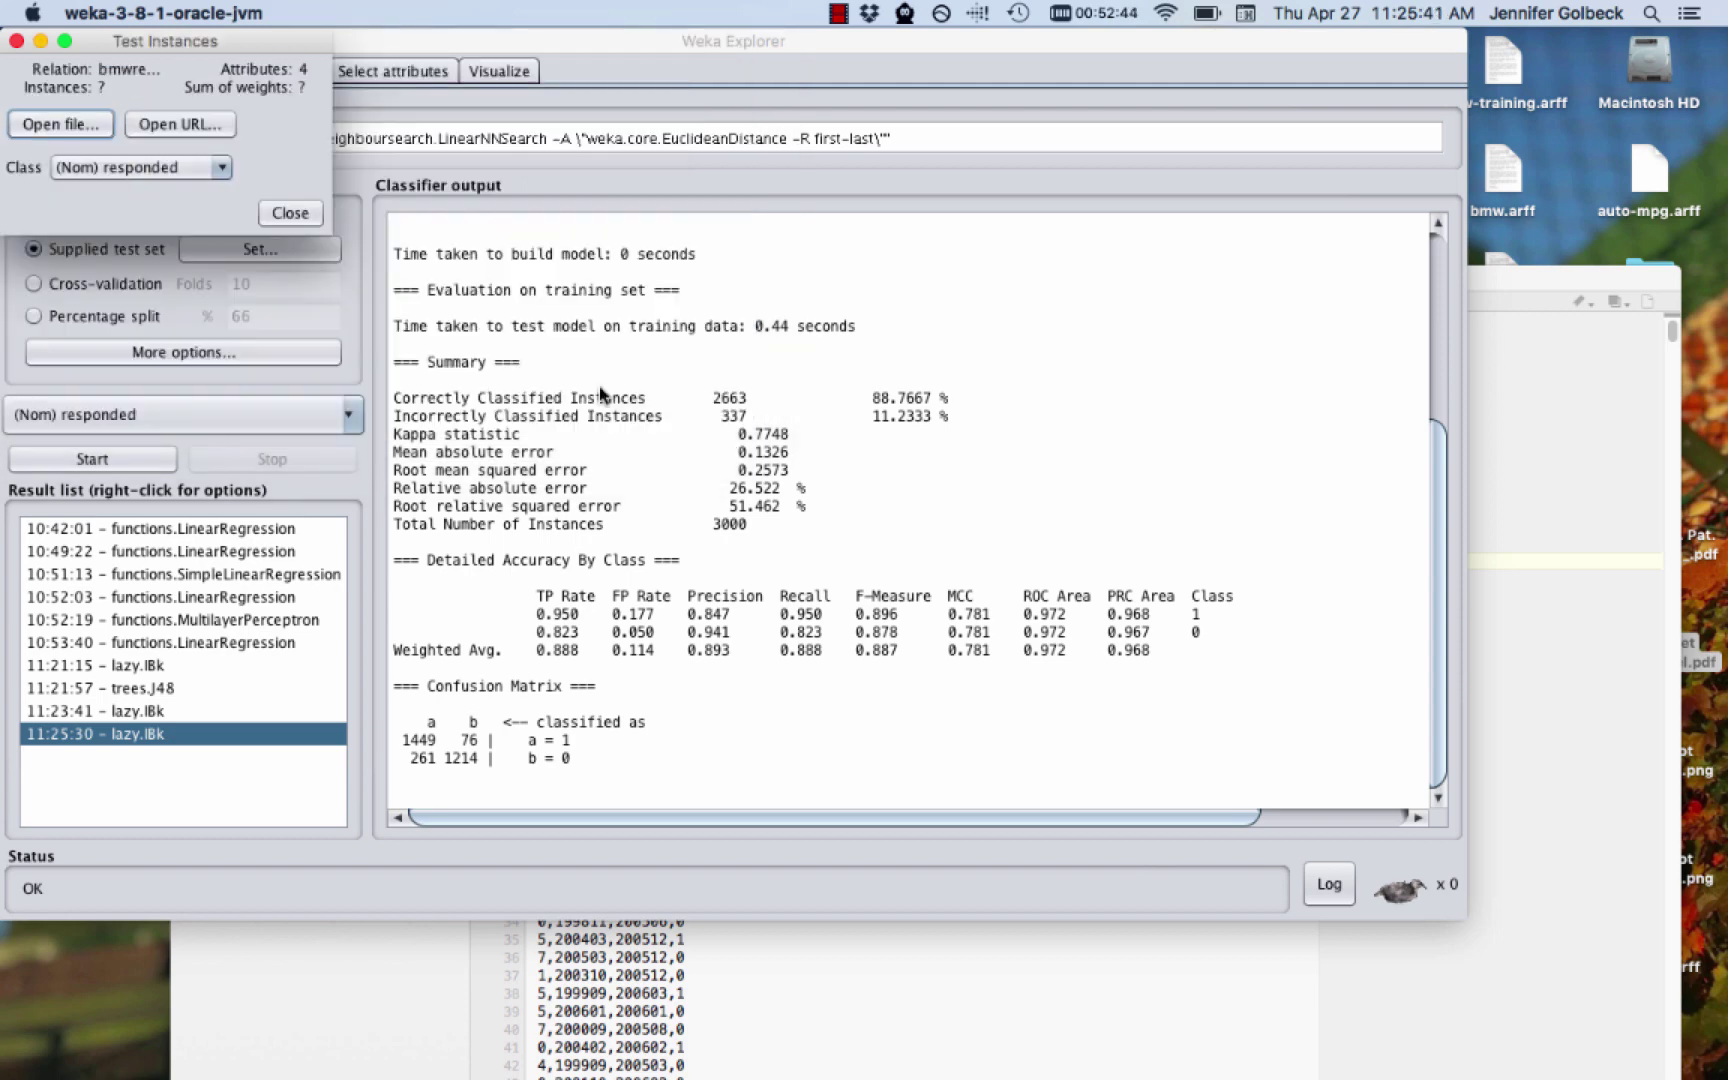
click(305, 215)
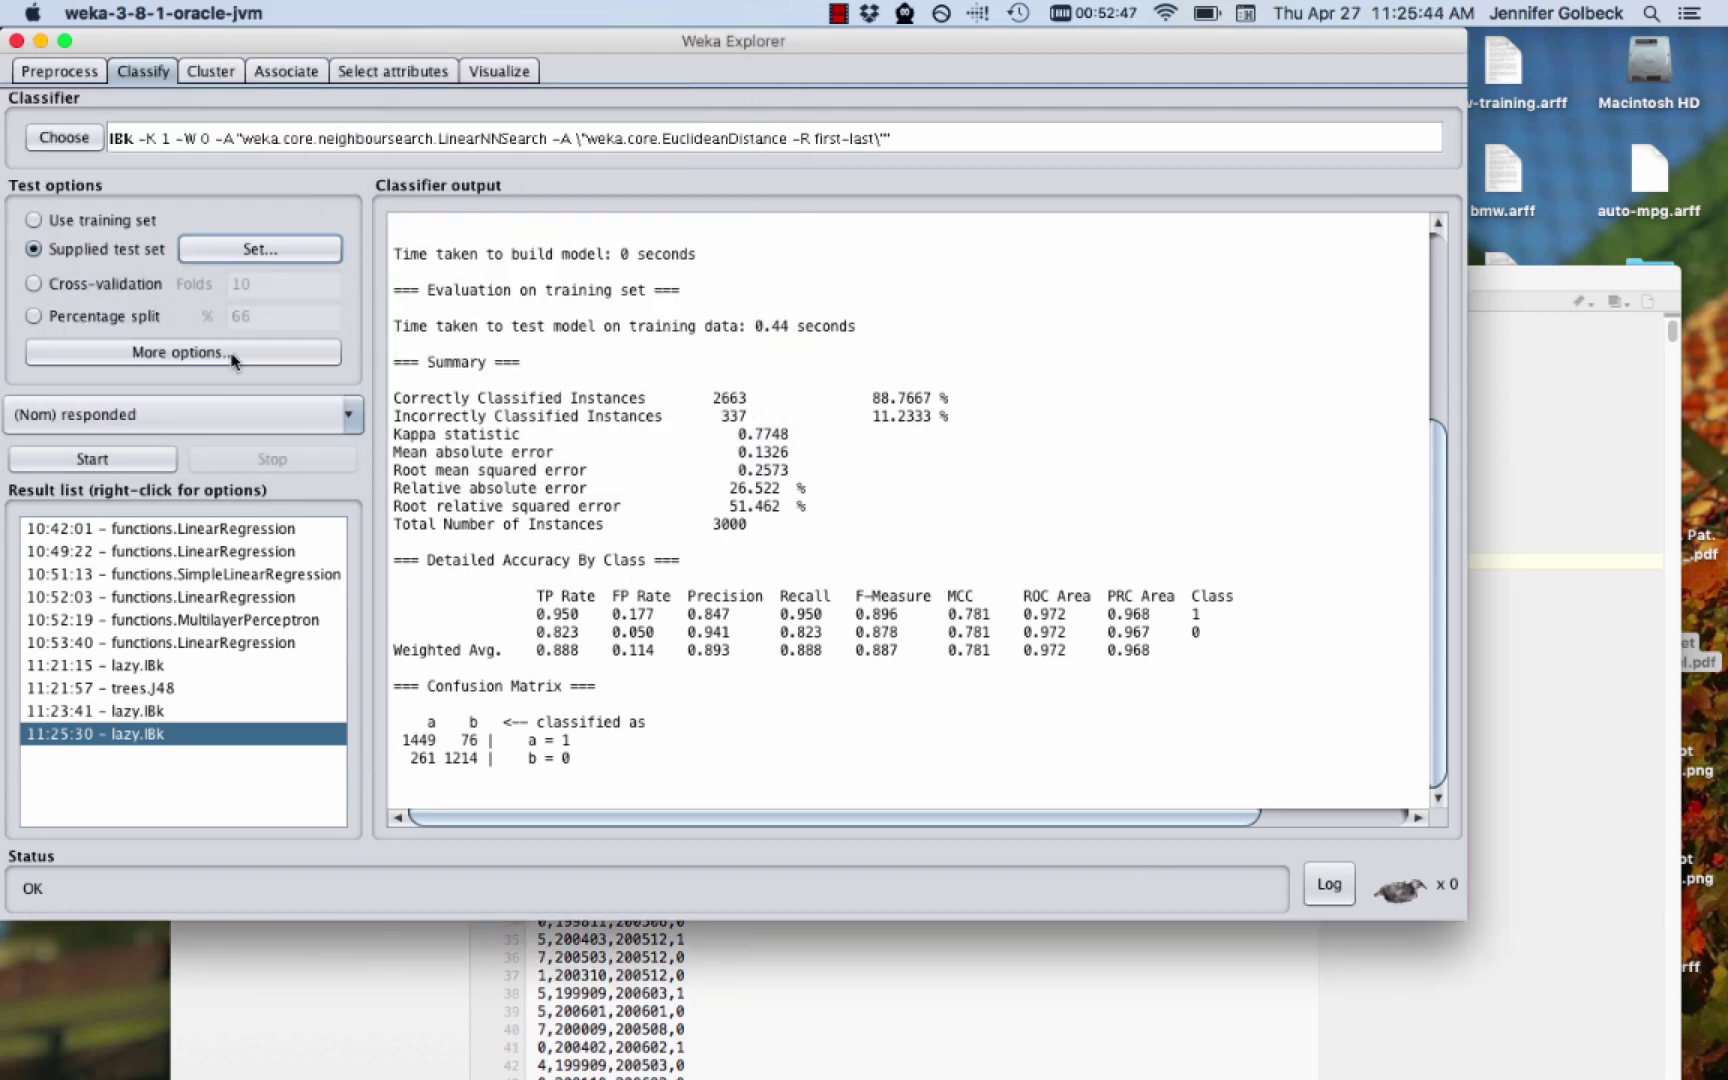
click(92, 459)
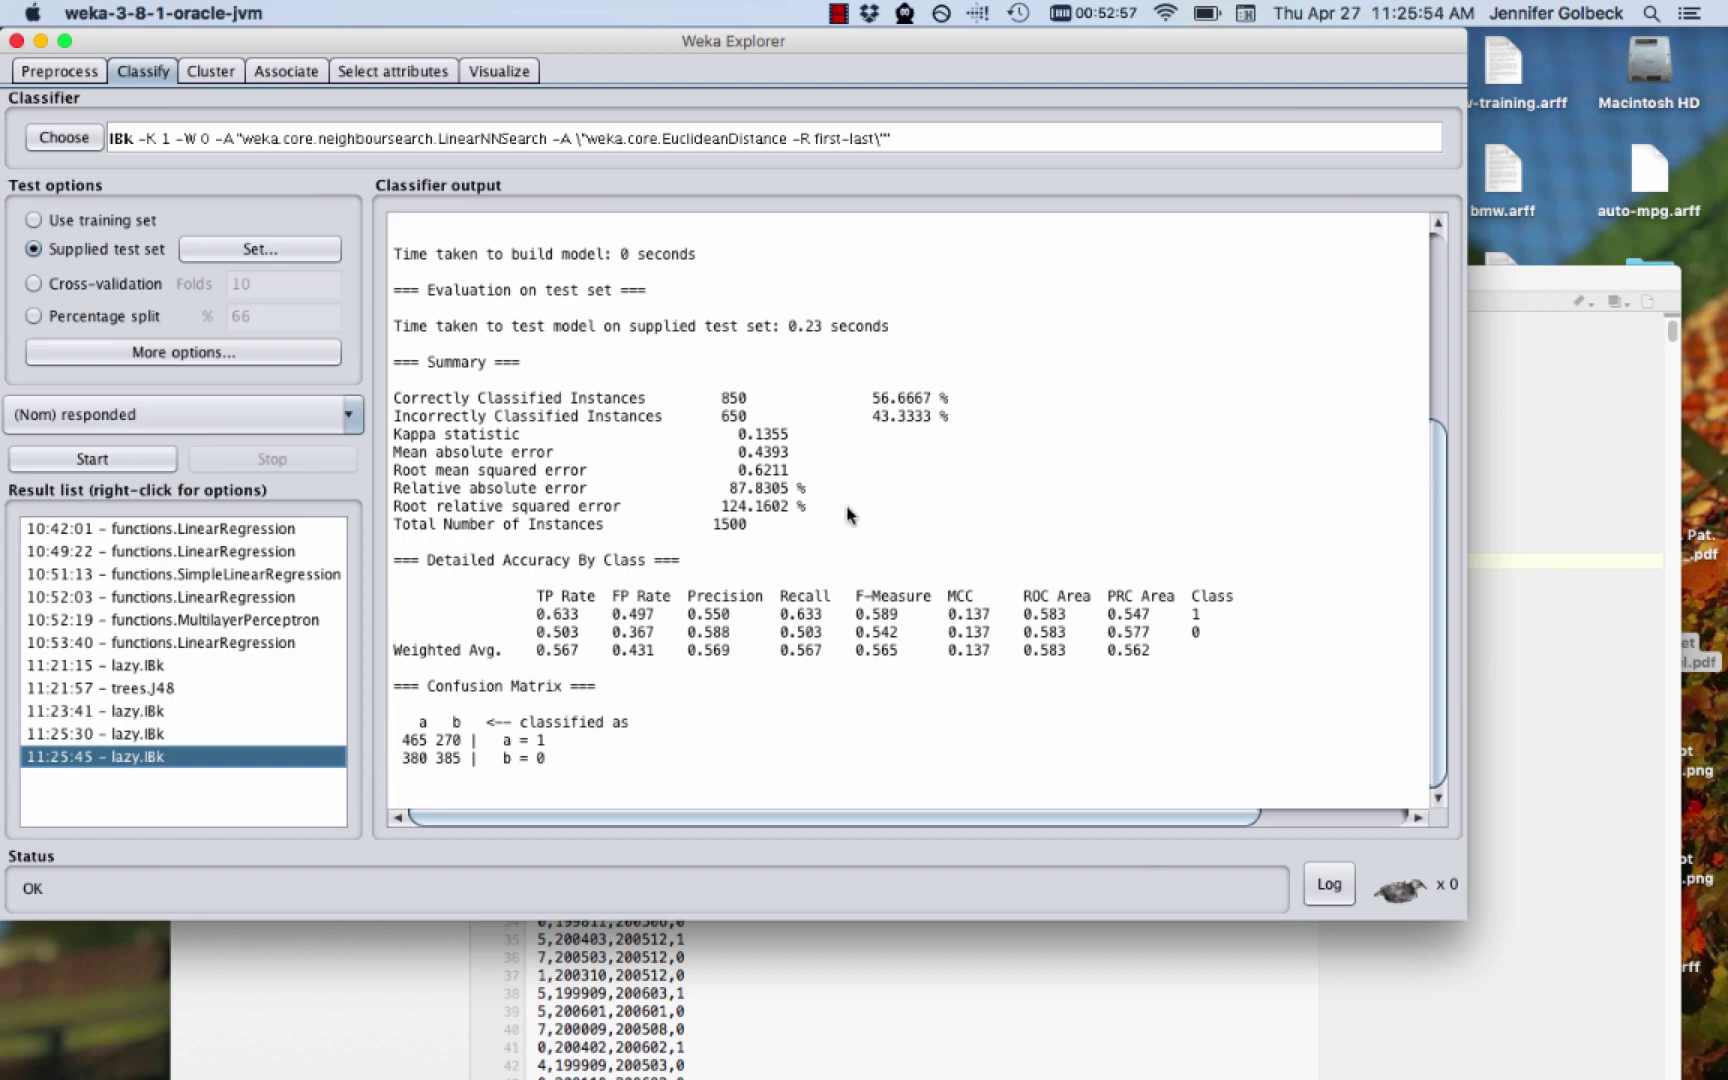
Set IBk's KNN to 3 and run the classifier on the supplied test set
click(526, 142)
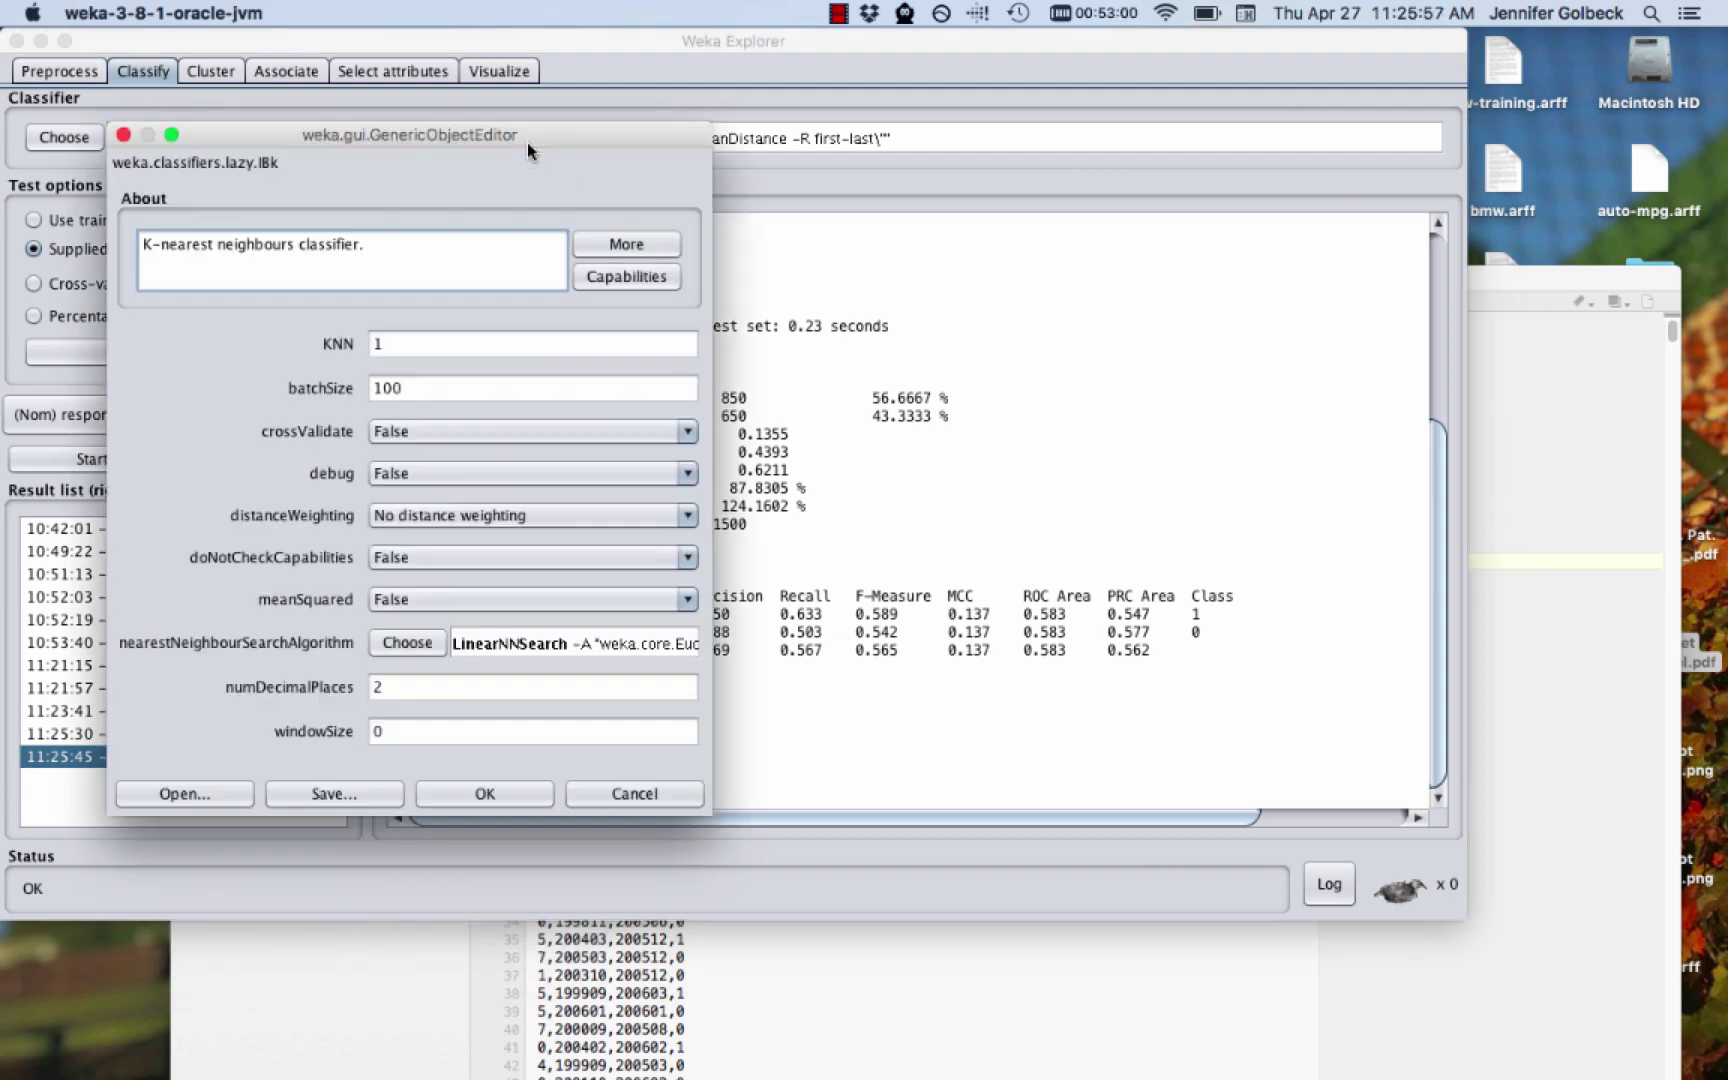
click(398, 344)
key(BackSpace)
text(3)
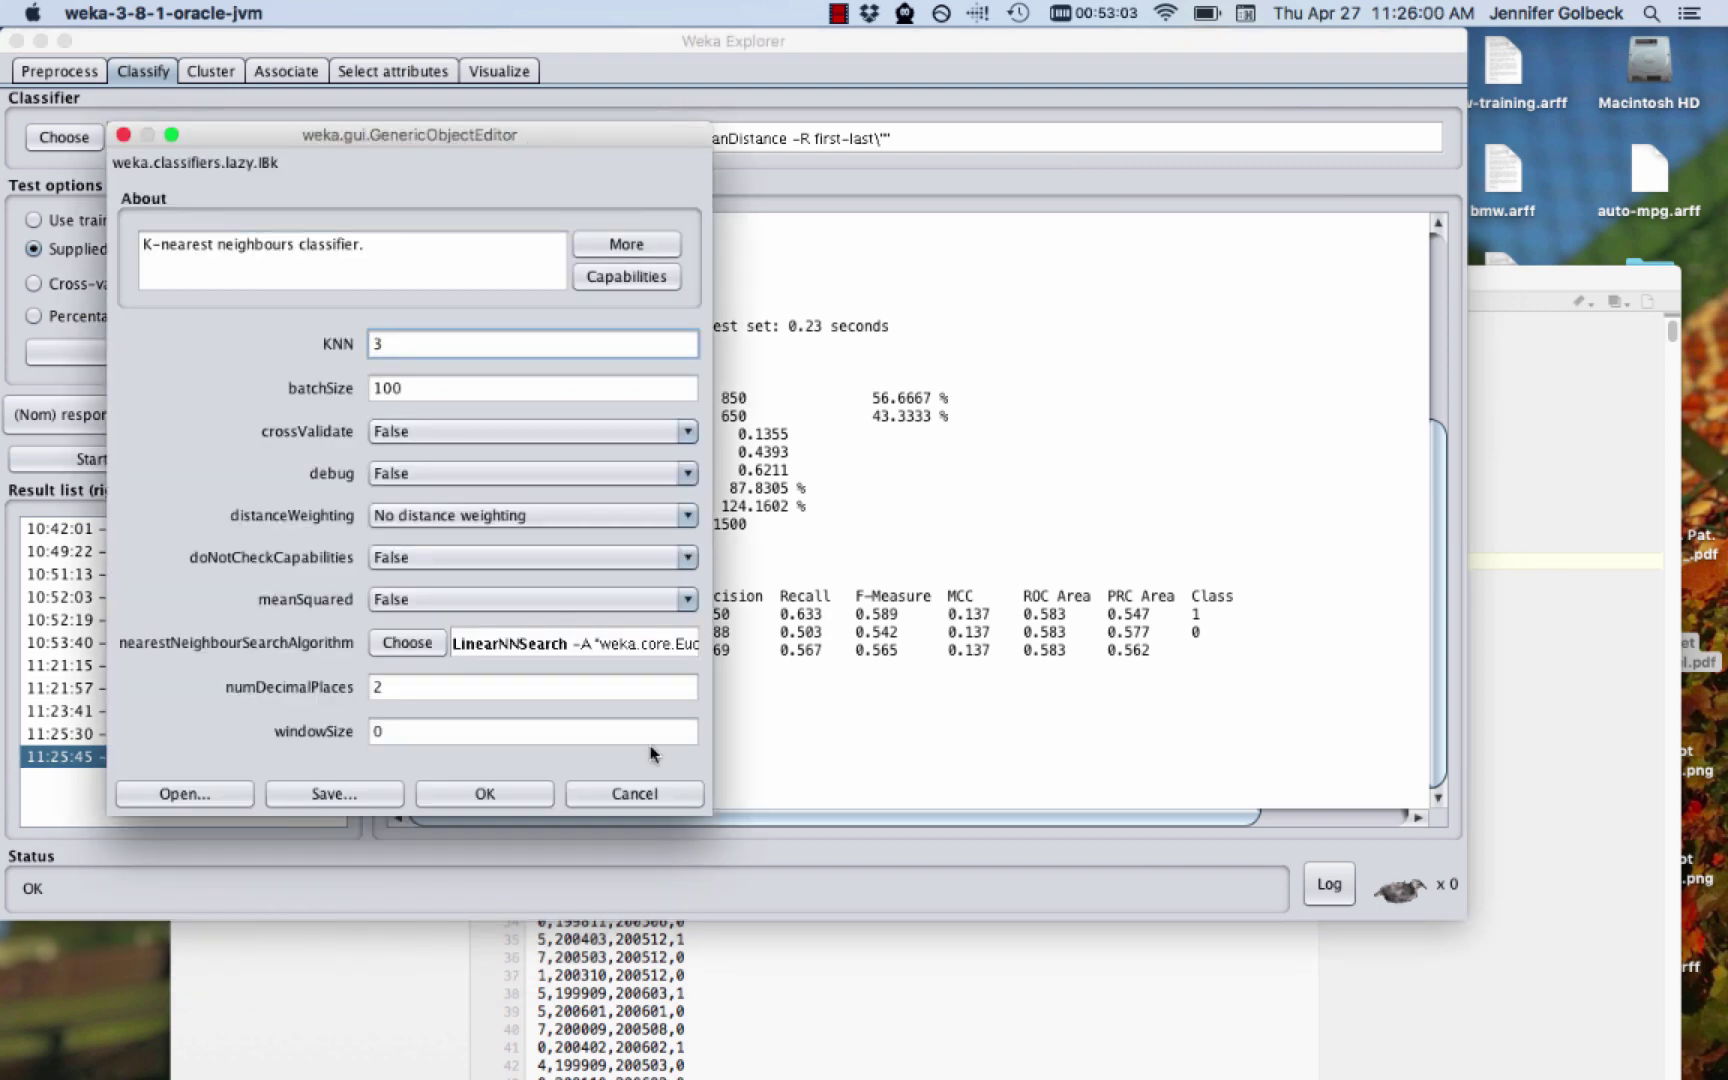
click(507, 791)
click(92, 459)
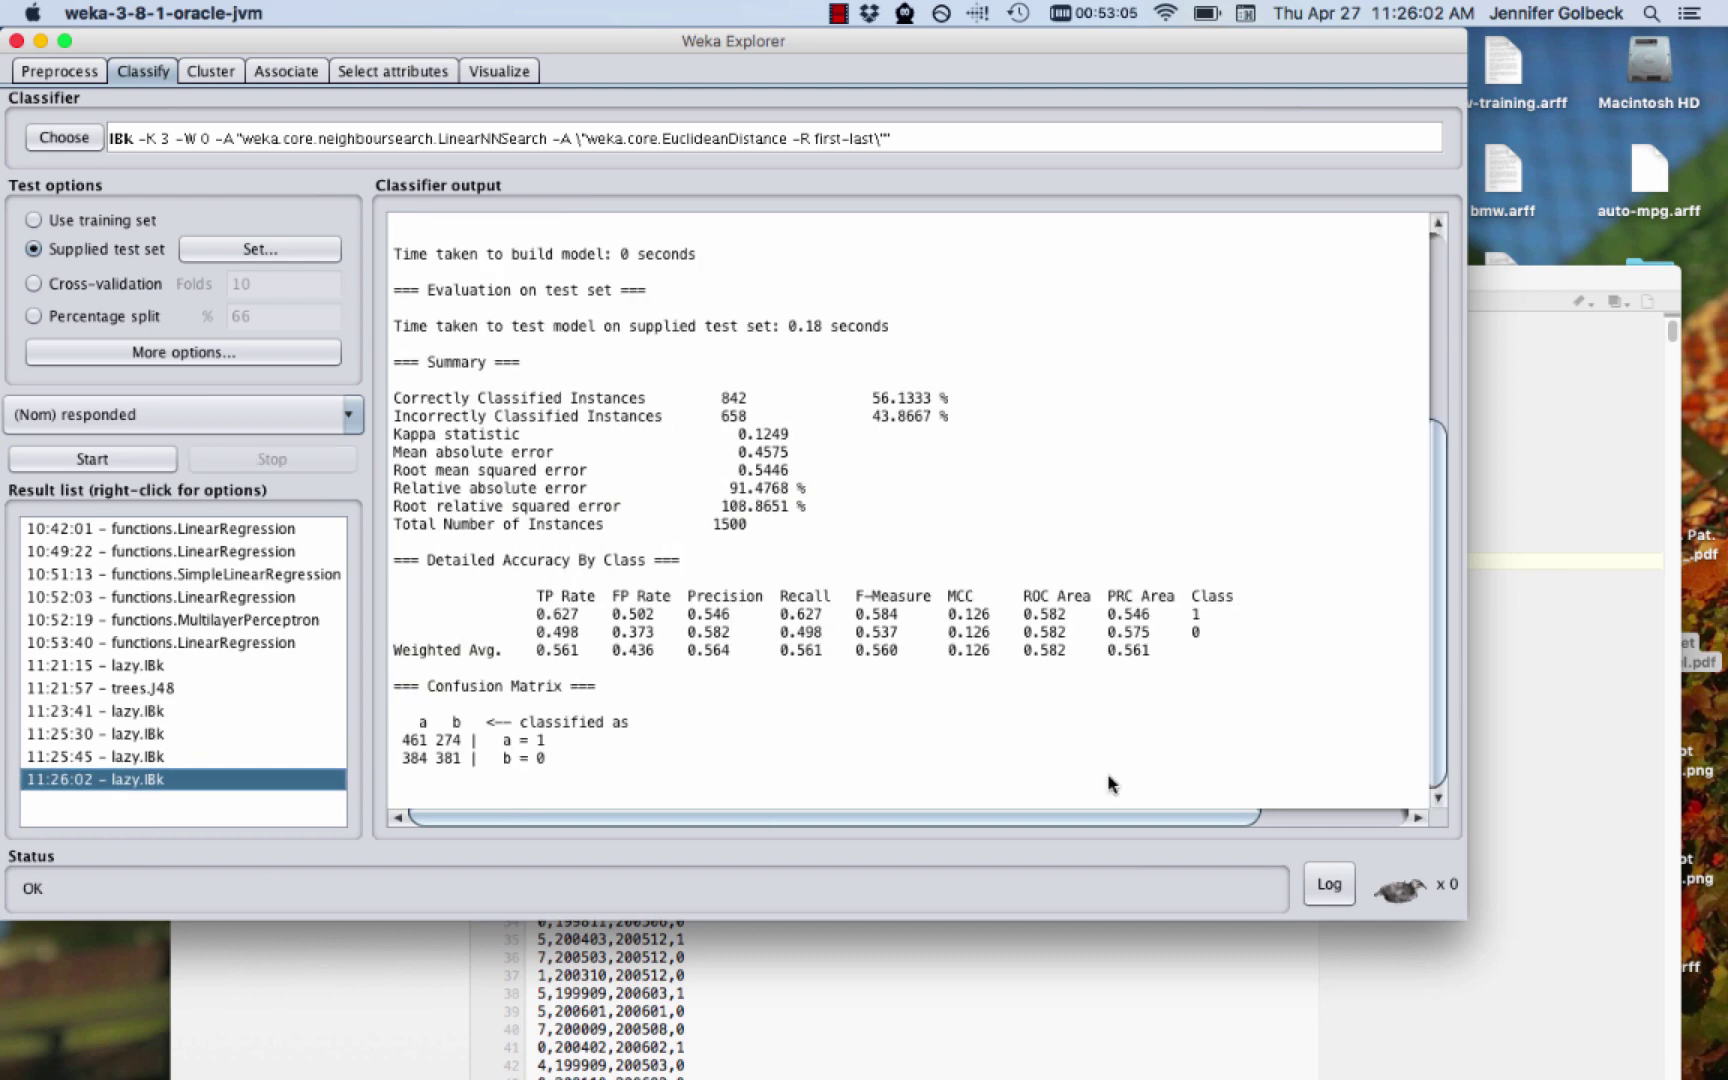
Compare the IBk test-set results for KNN 1 and 3 with the KNN 1 training-set result
click(139, 760)
click(139, 779)
click(137, 760)
click(137, 779)
click(132, 760)
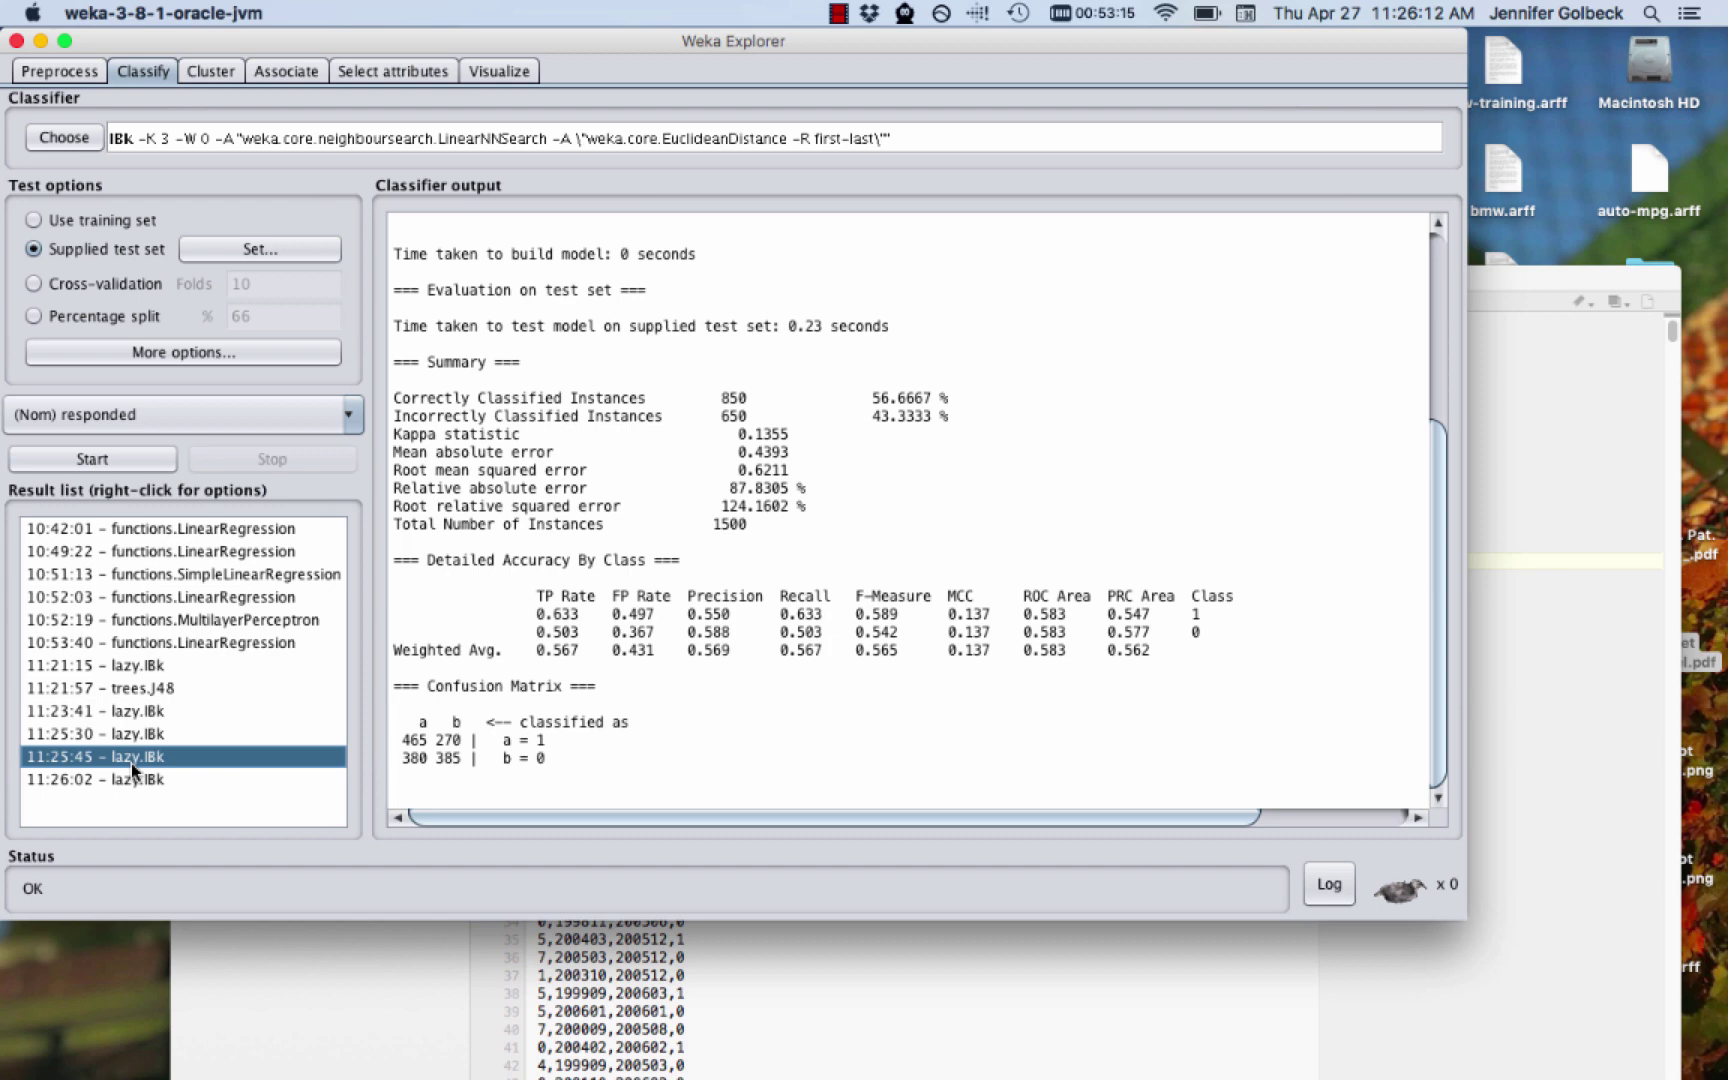
click(145, 736)
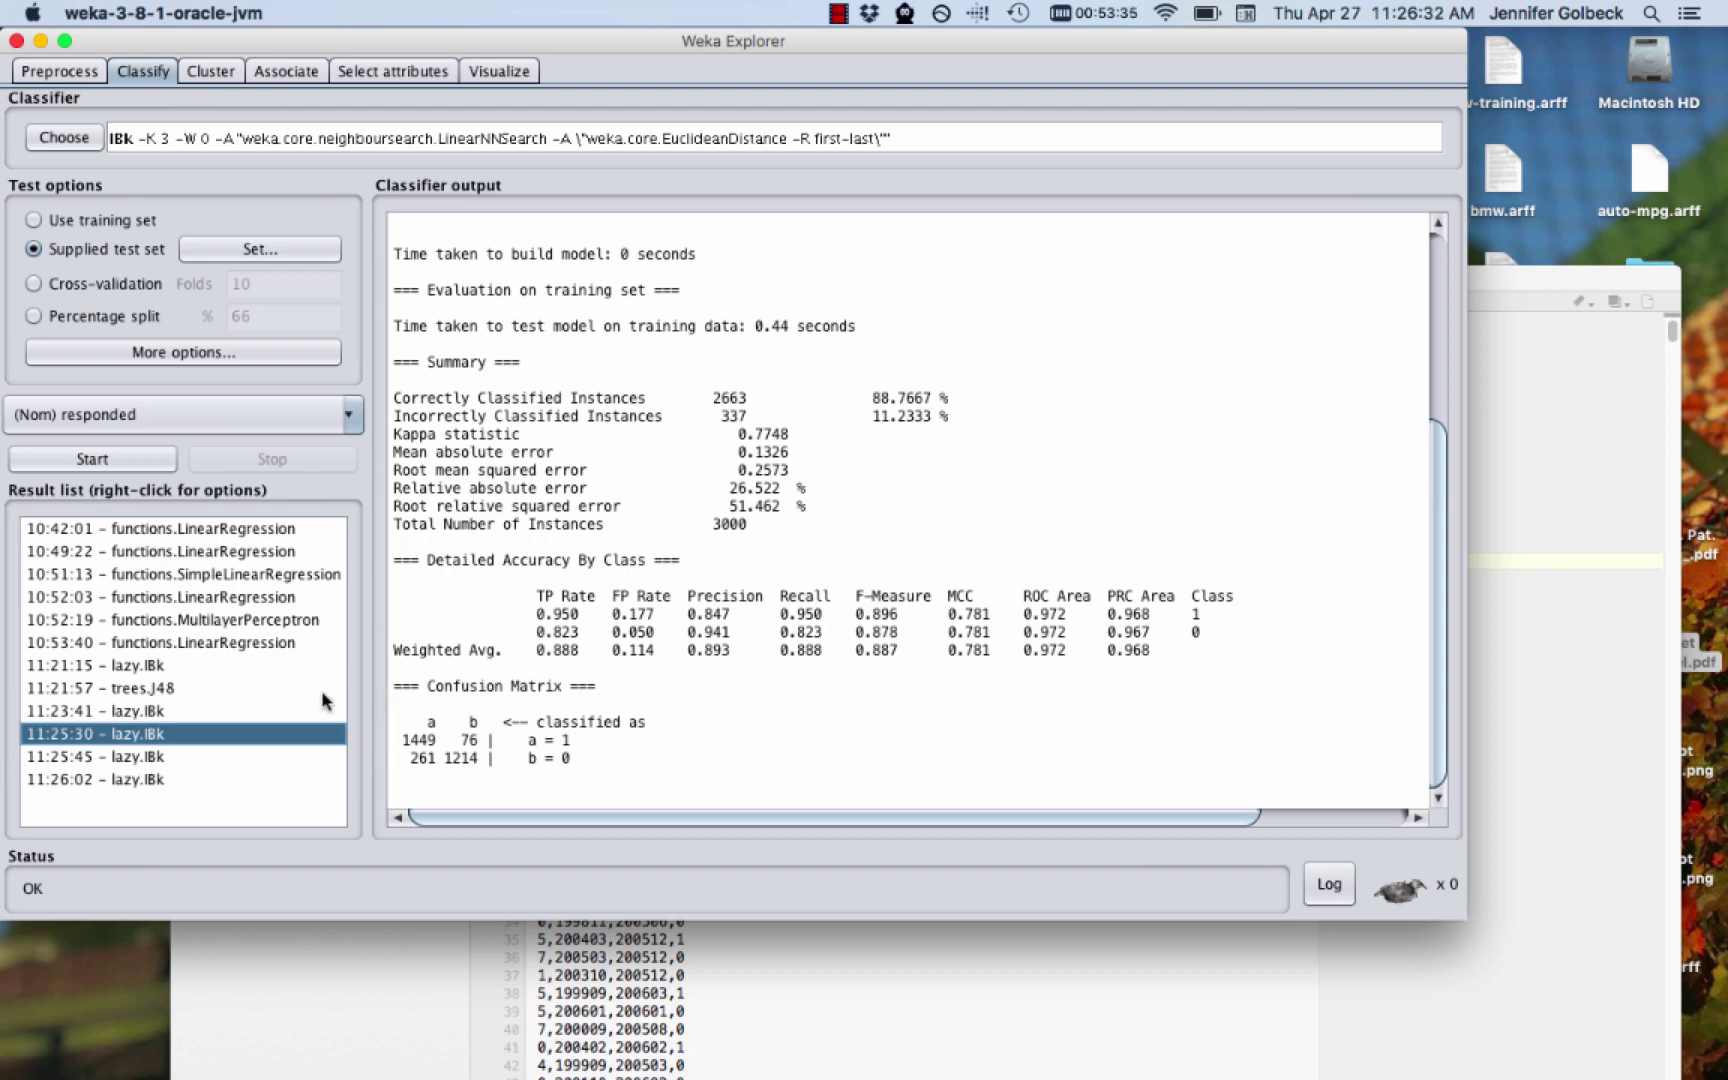
click(155, 781)
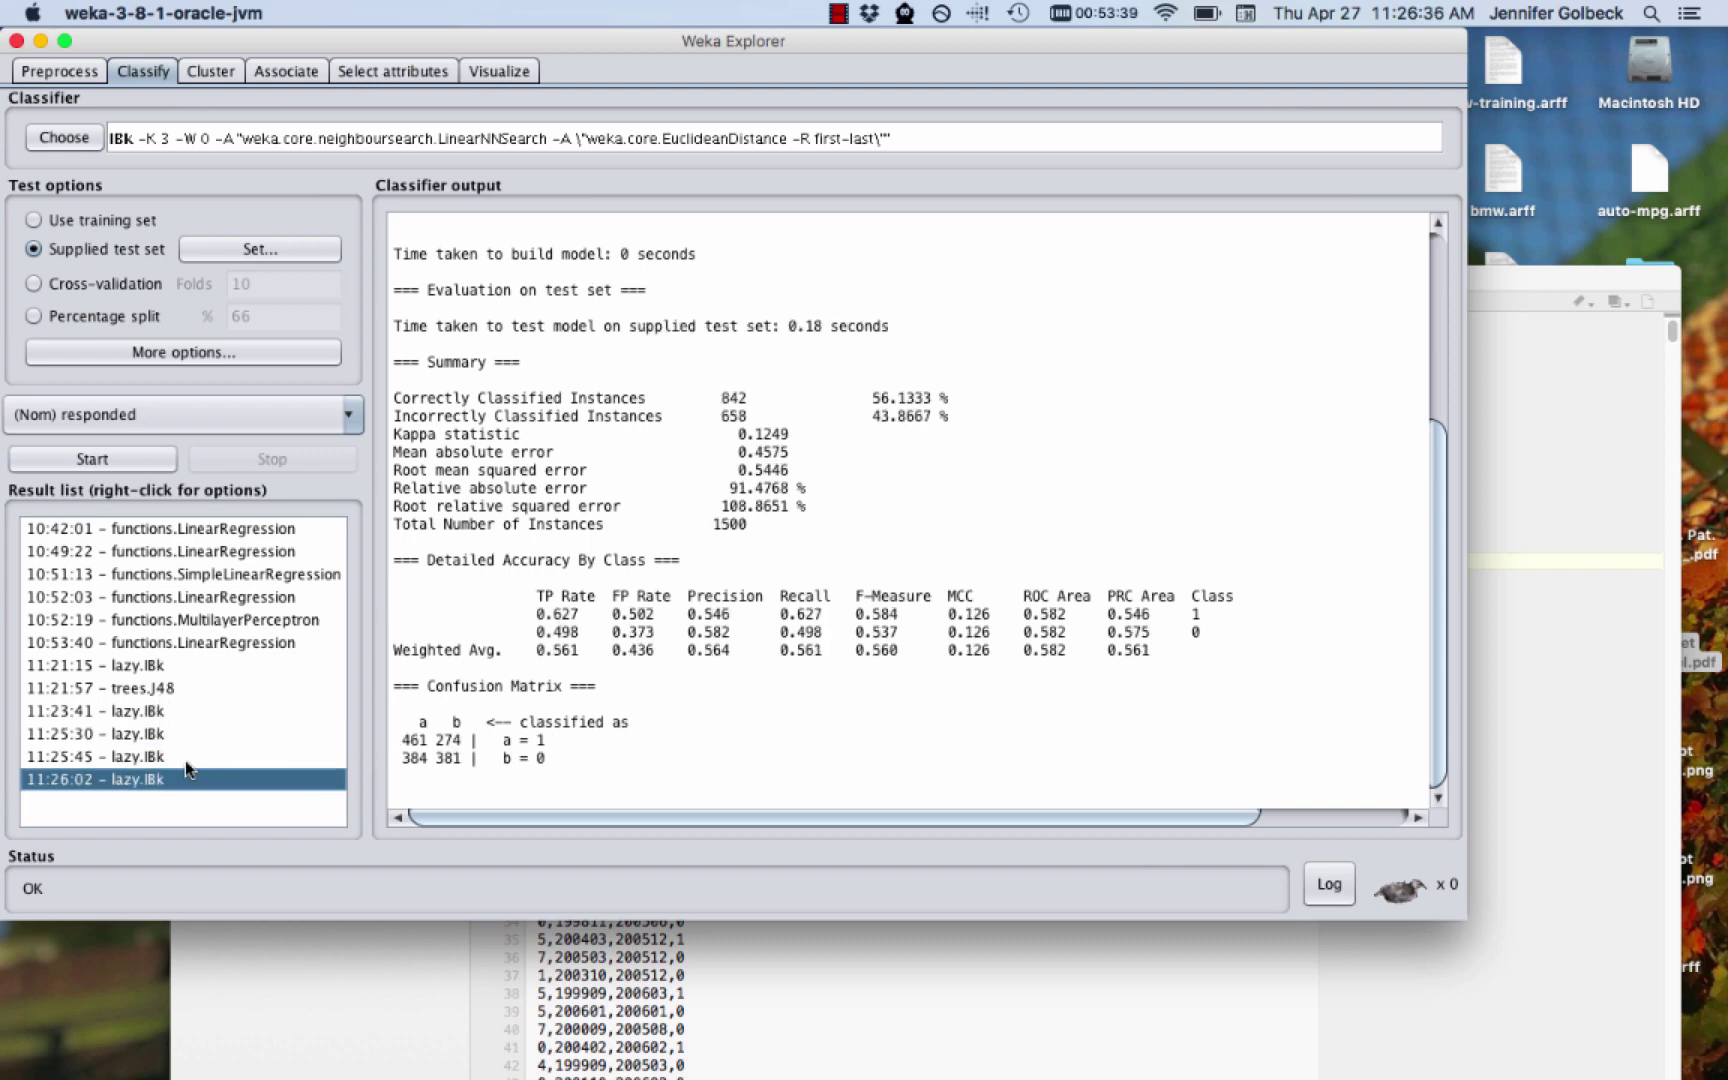
Review the earlier IBk test-set and J48 training-set results, and run the J48 tree classifier on the supplied test set
click(185, 757)
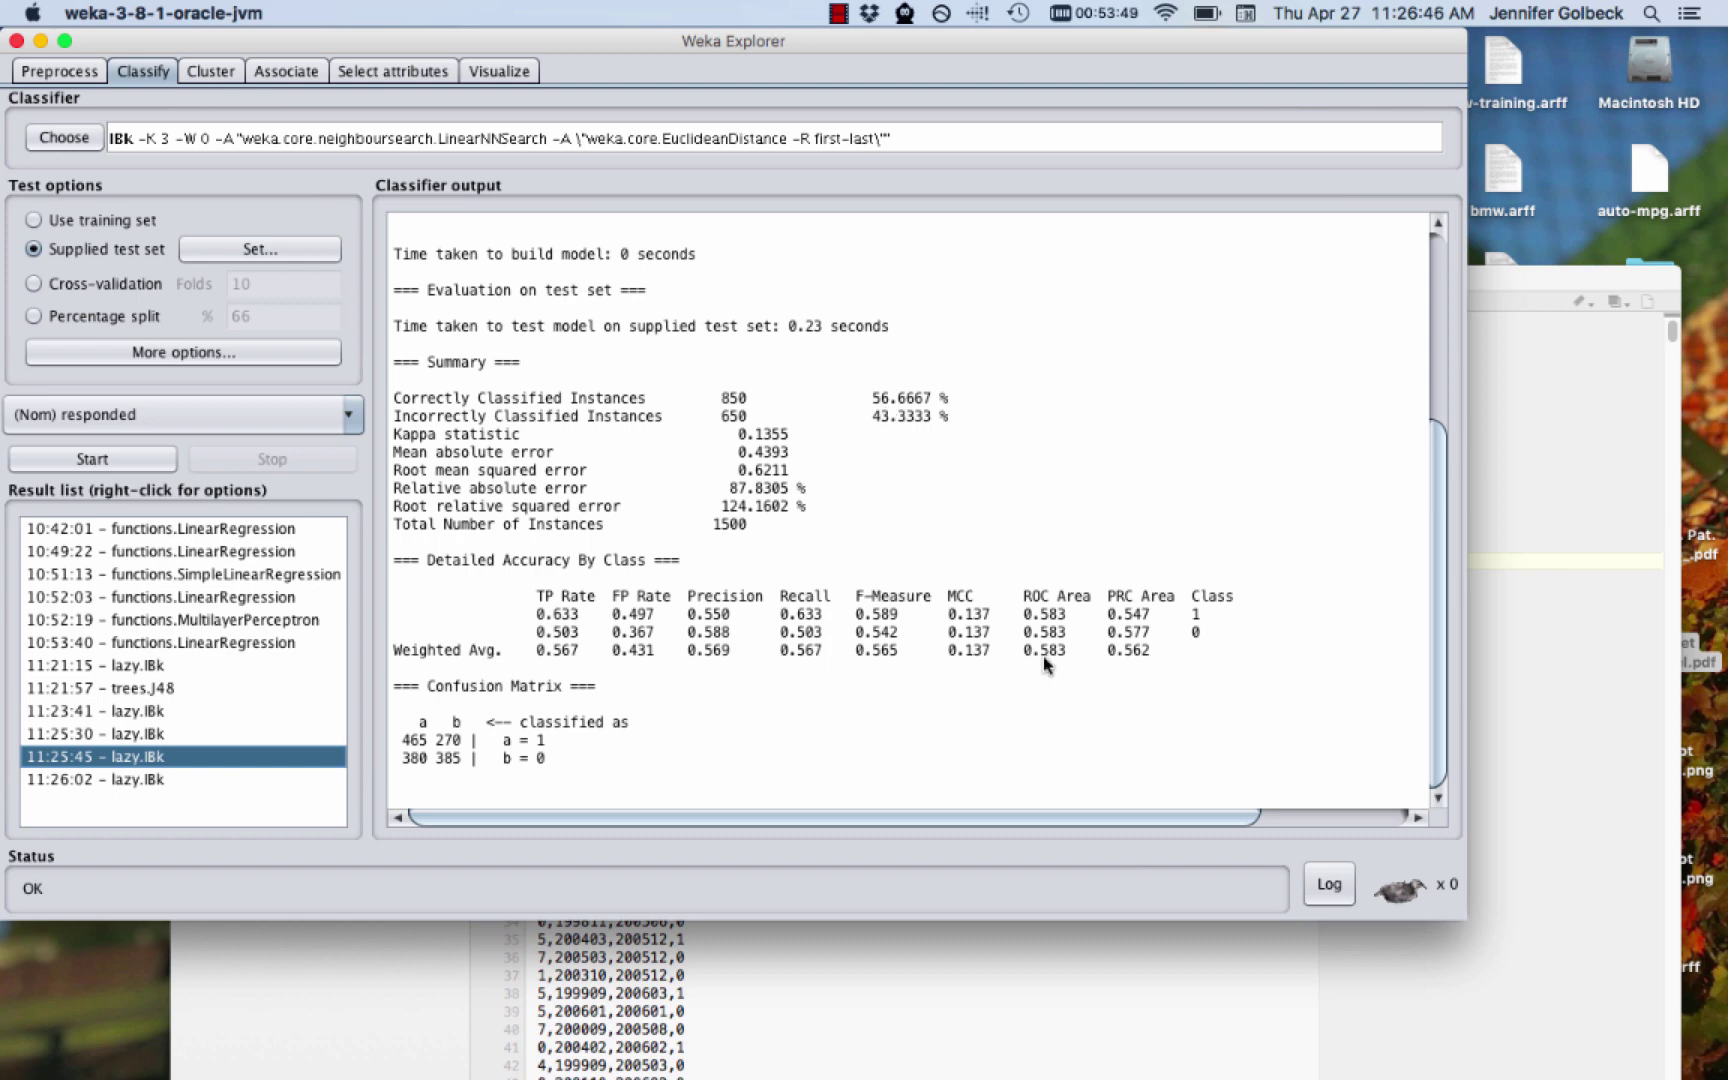
click(155, 686)
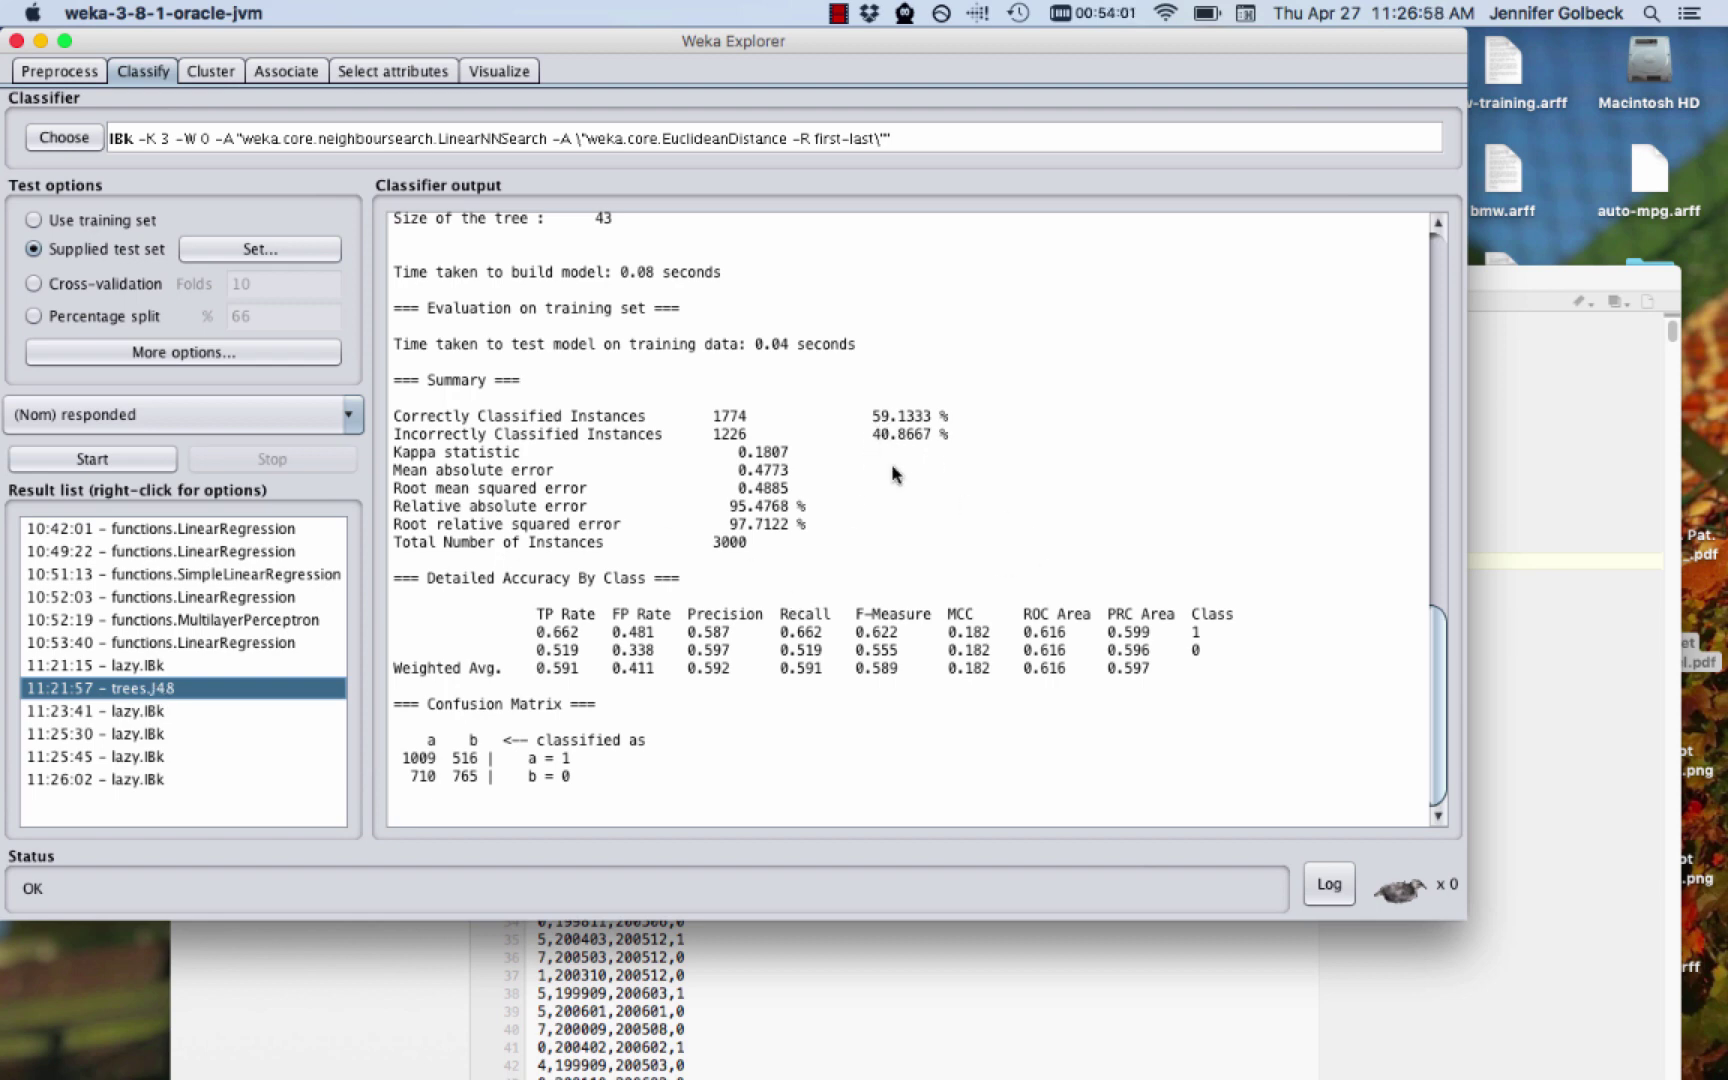
click(68, 139)
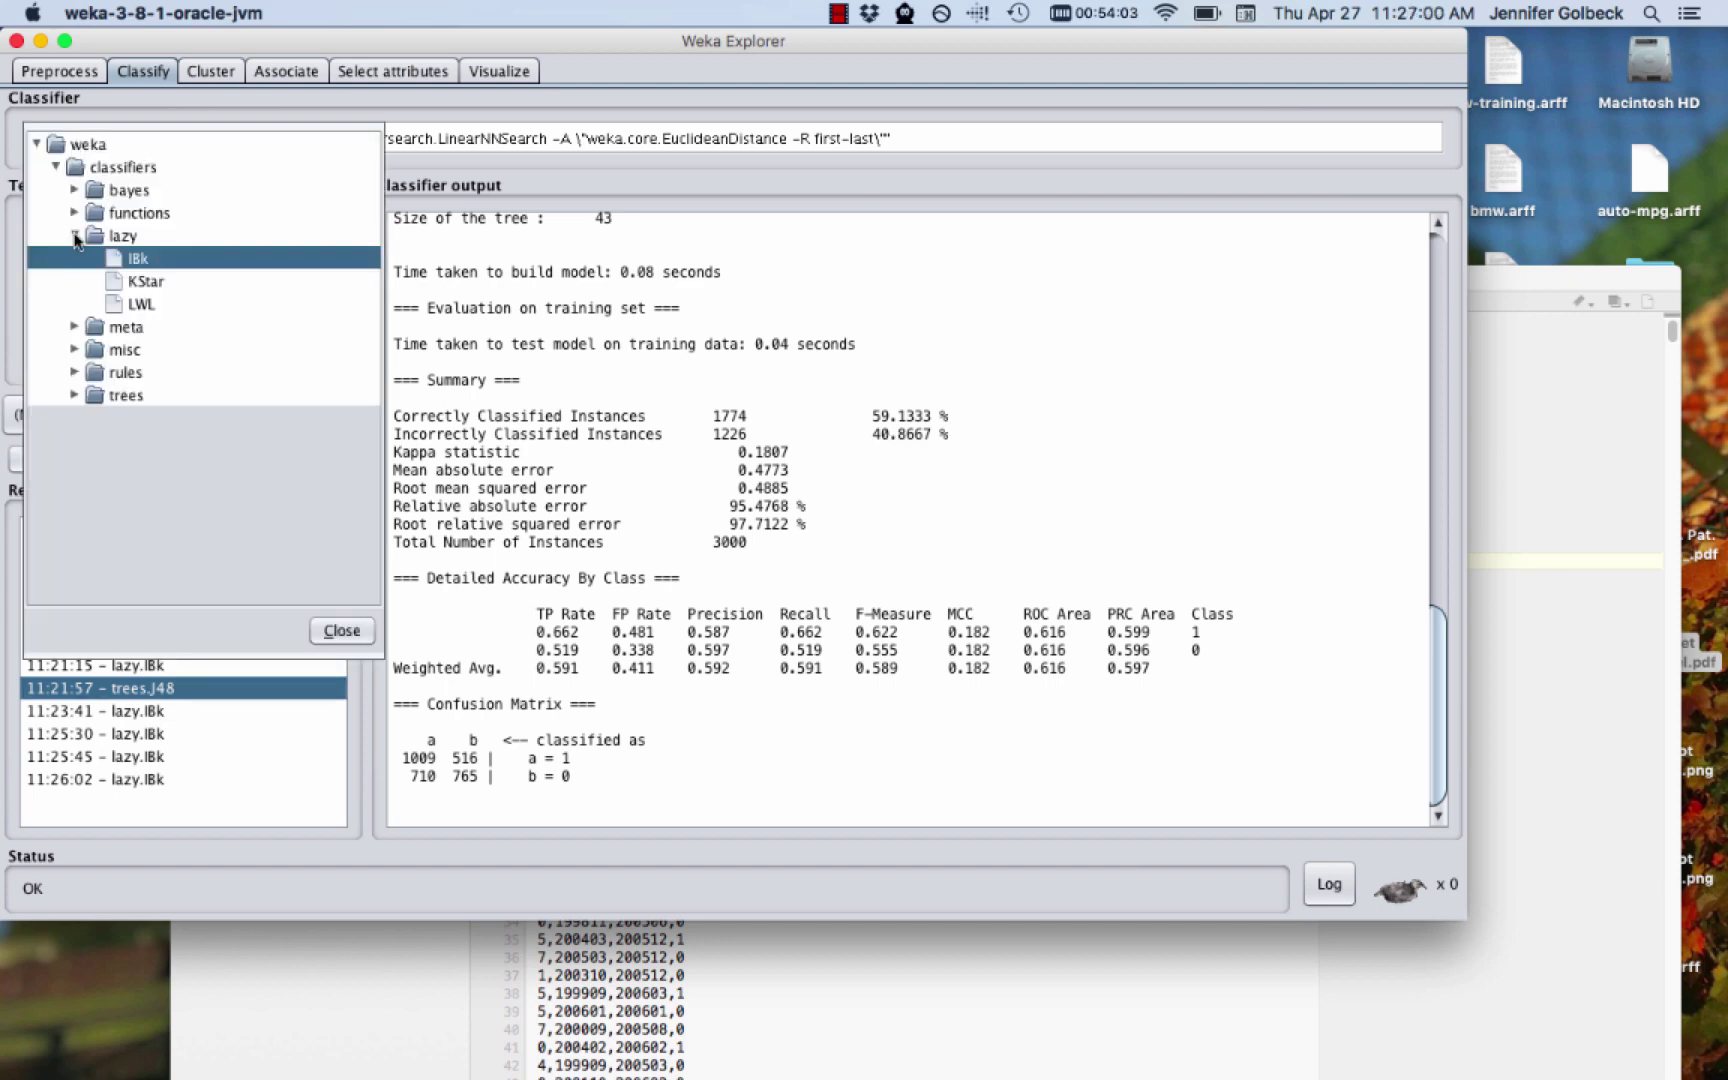
click(75, 236)
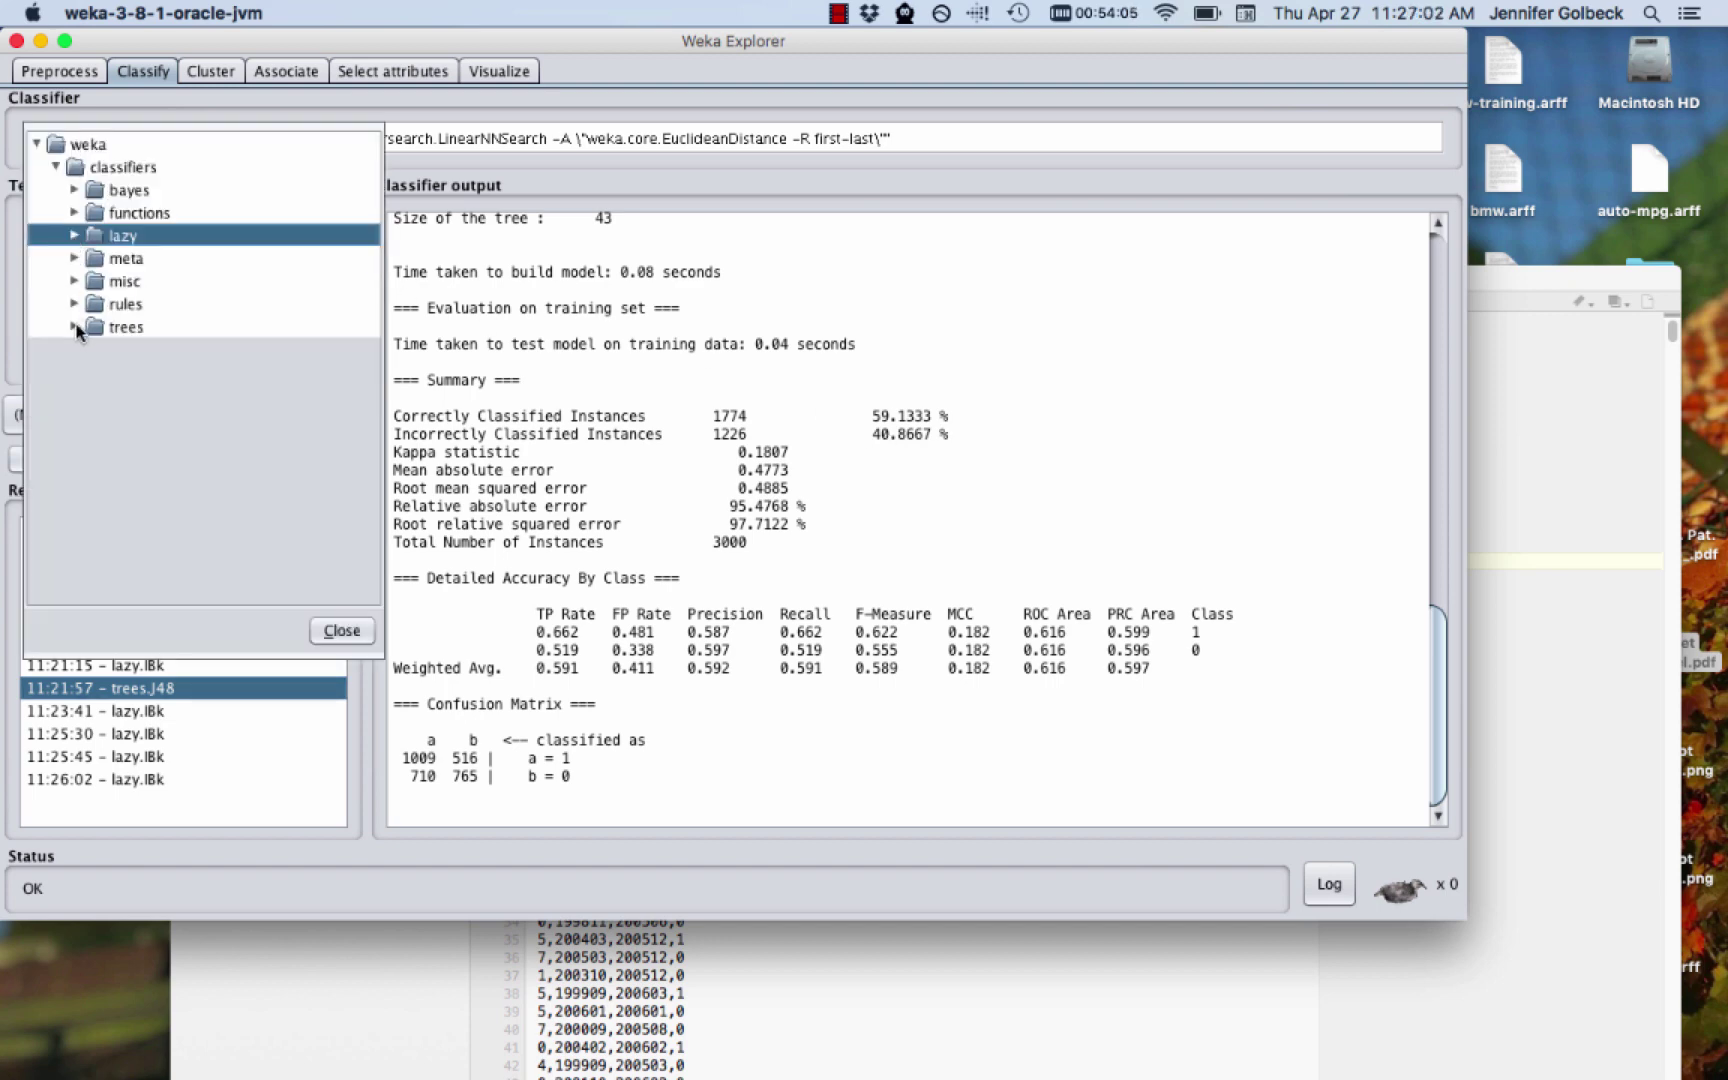
click(76, 328)
click(120, 394)
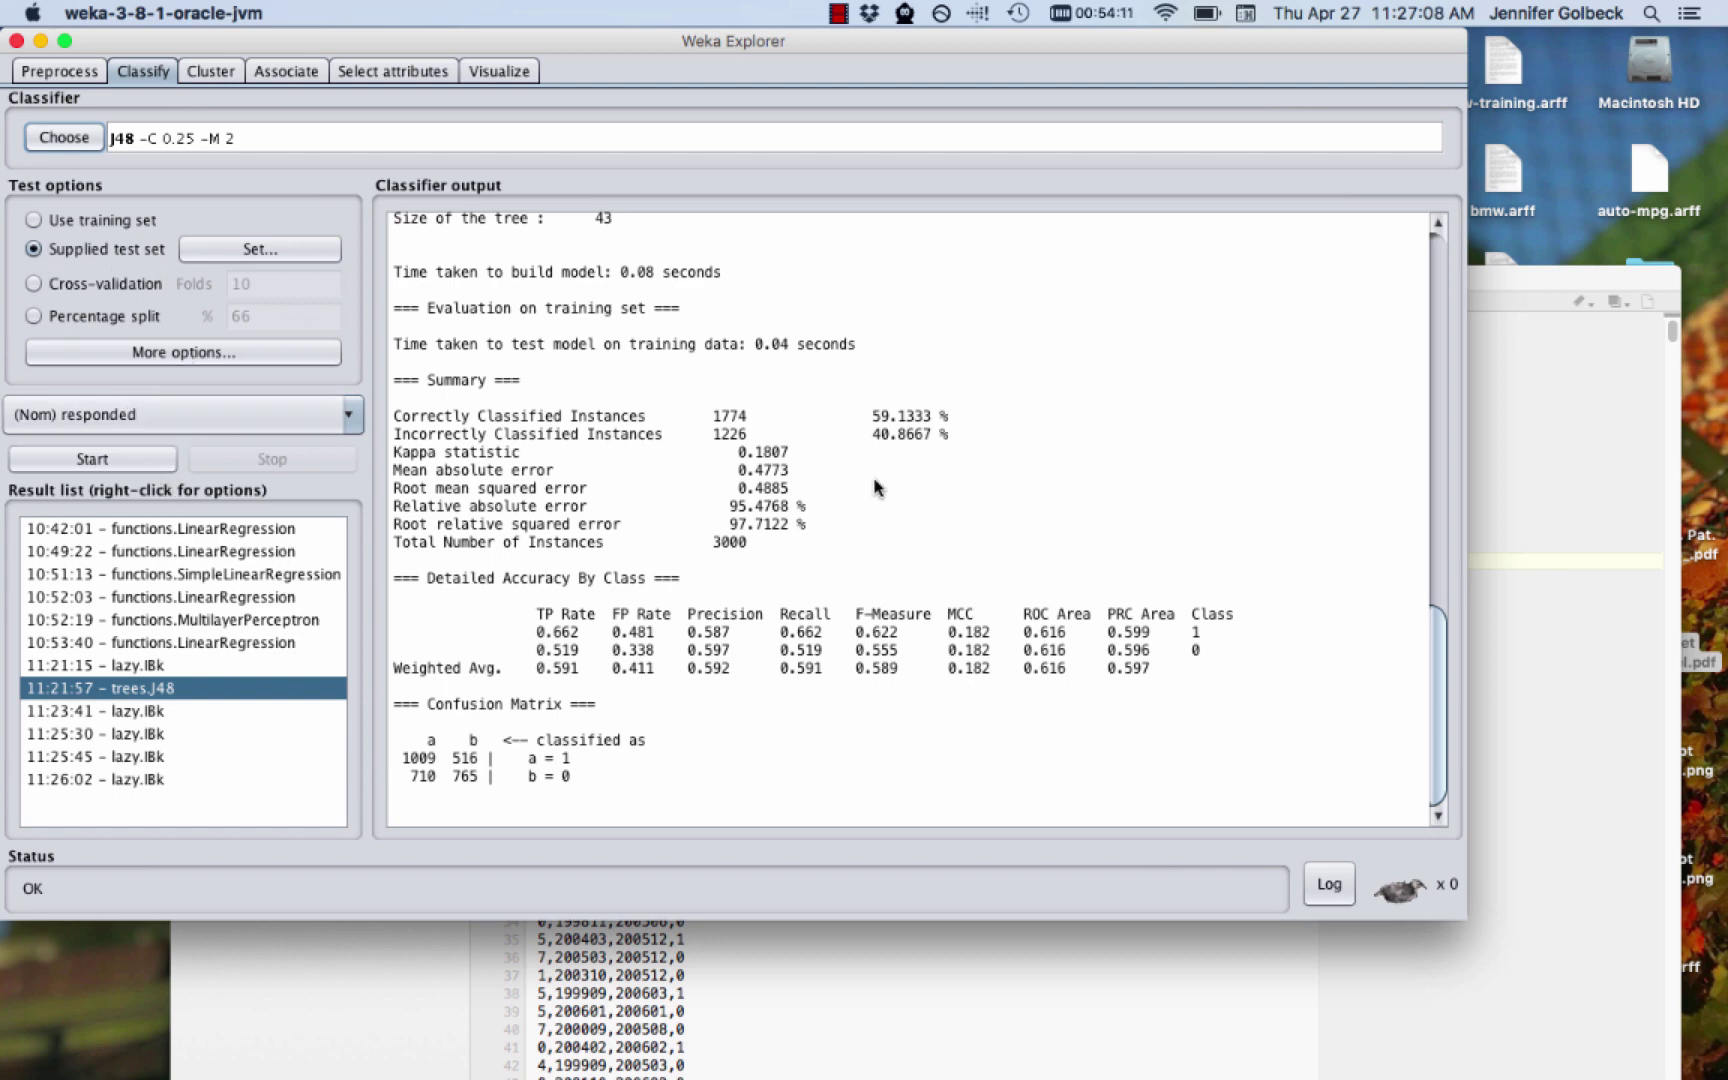
click(57, 467)
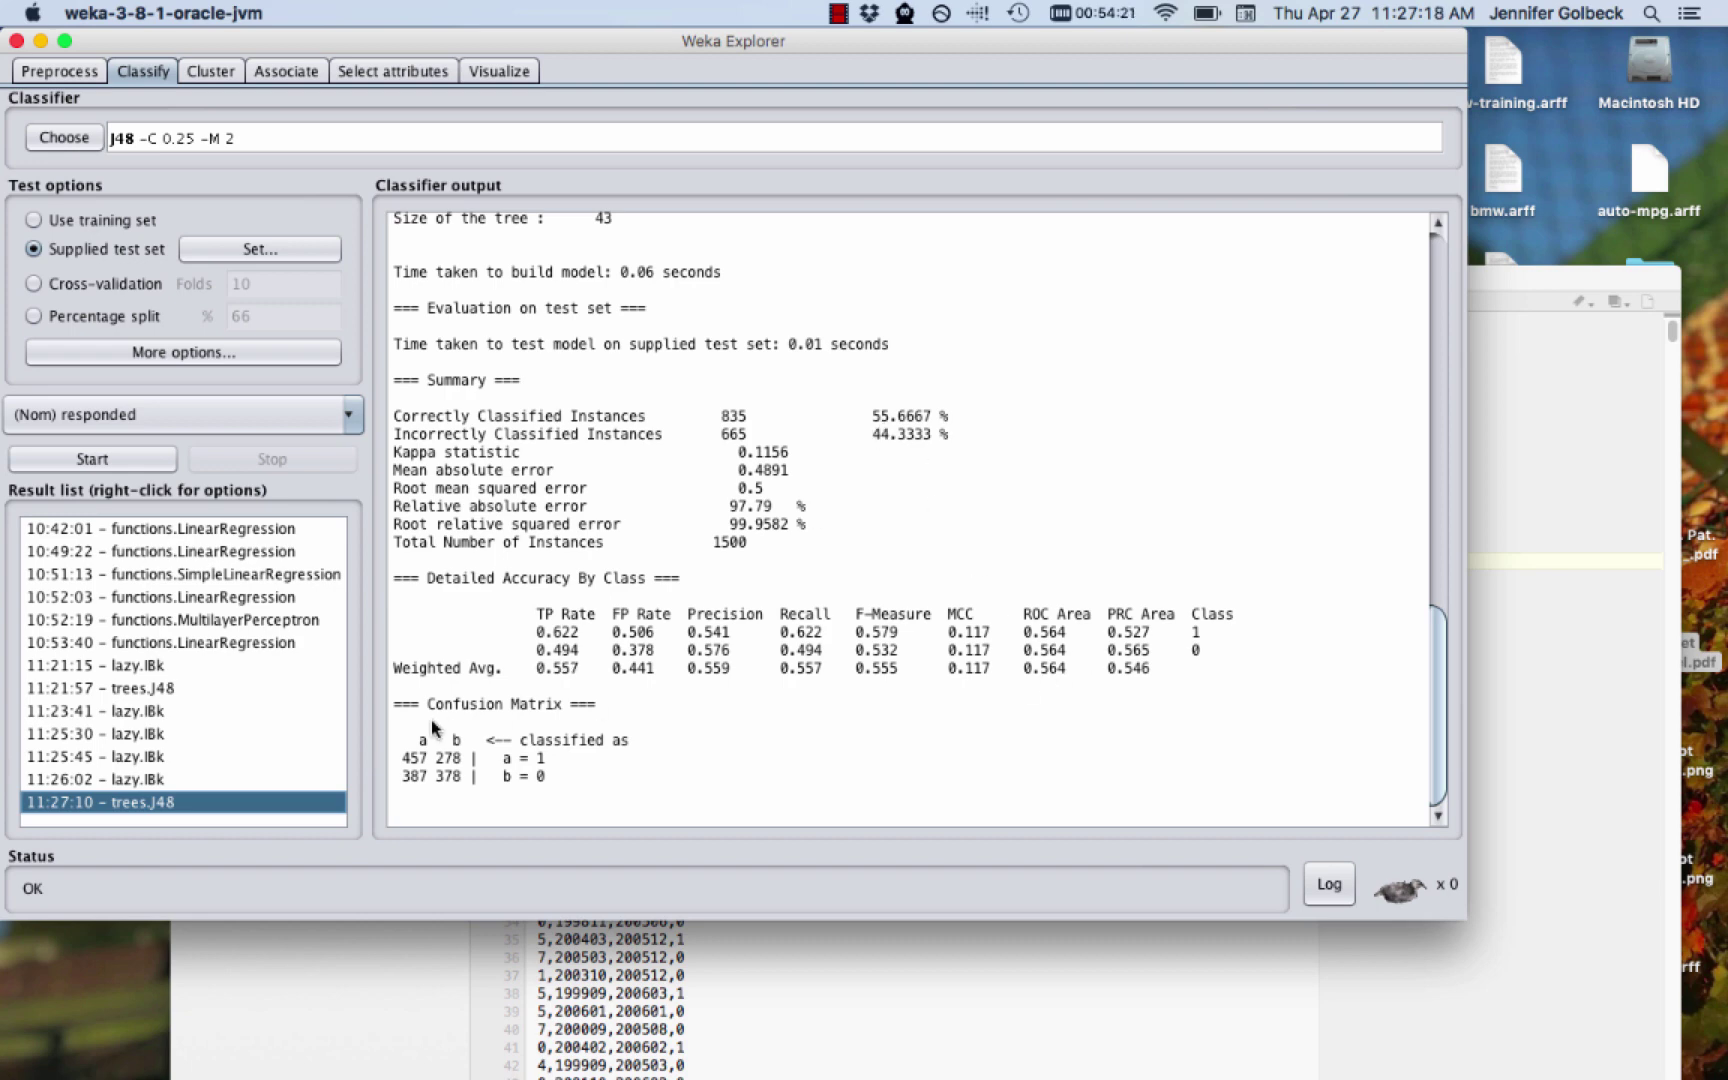
View the classifier errors plot for the 11:26:02 IBk result in an enlarged window and close it
click(204, 788)
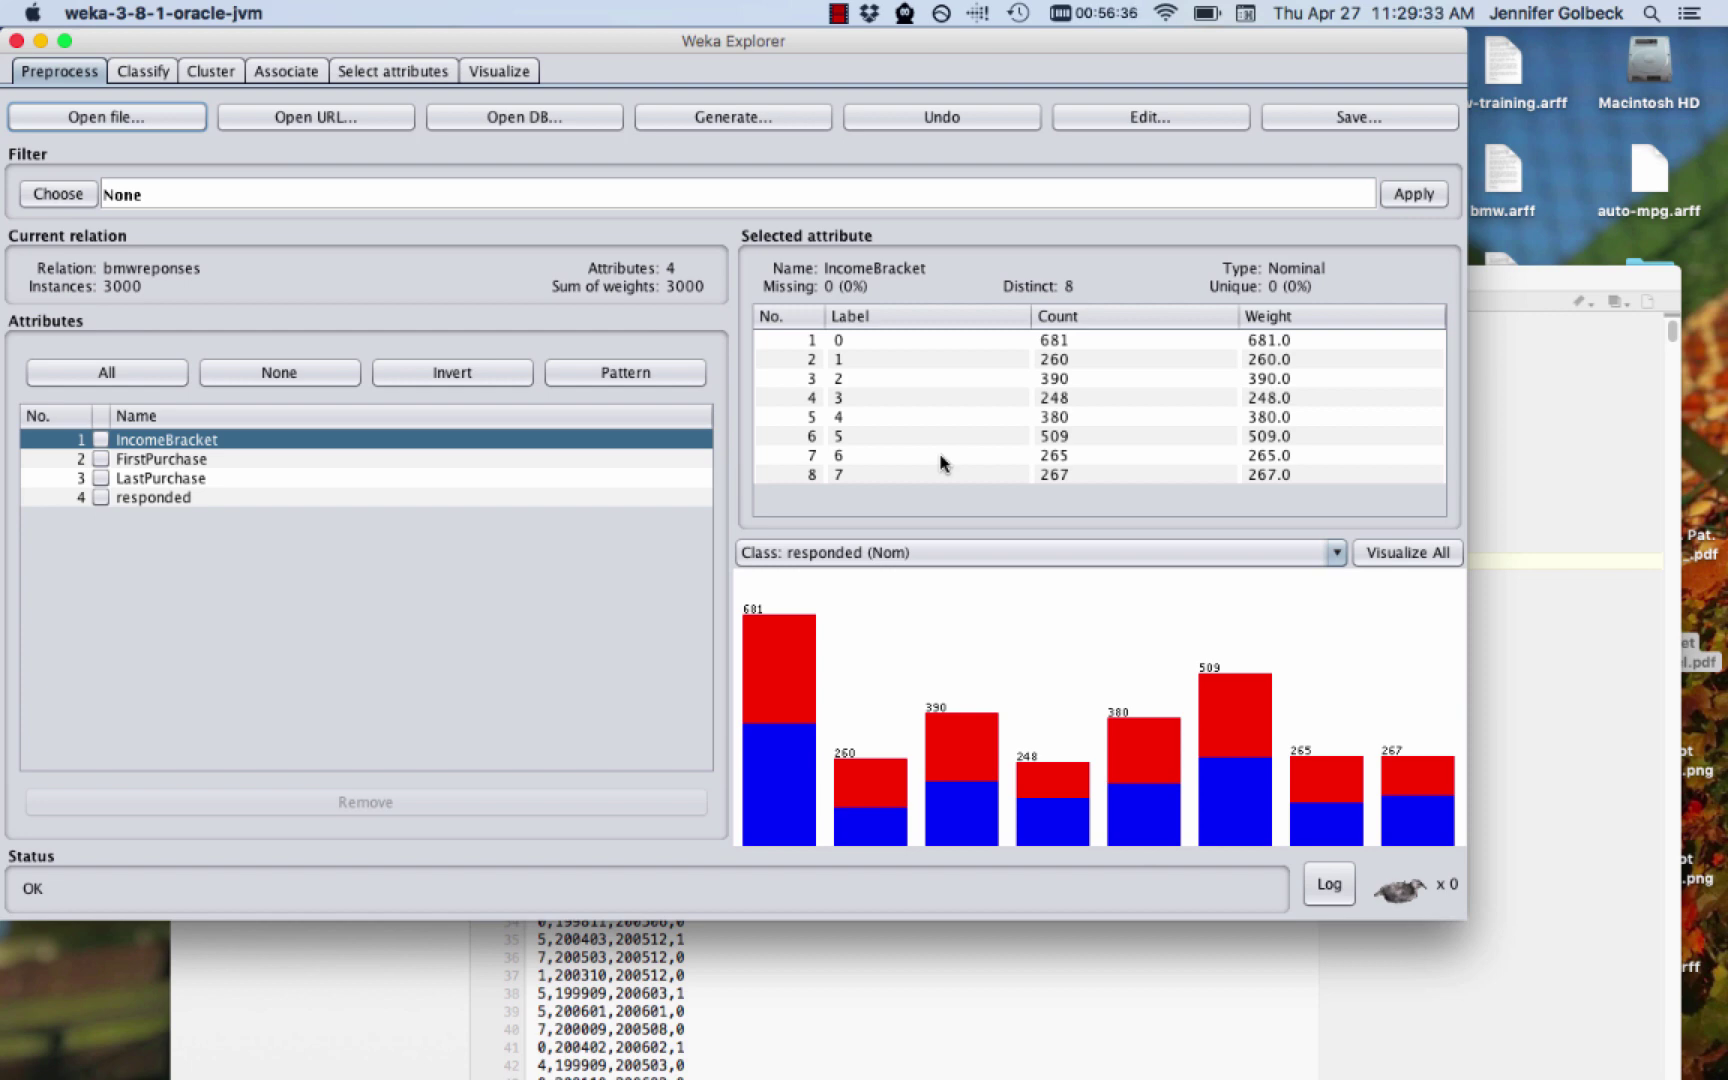
click(141, 70)
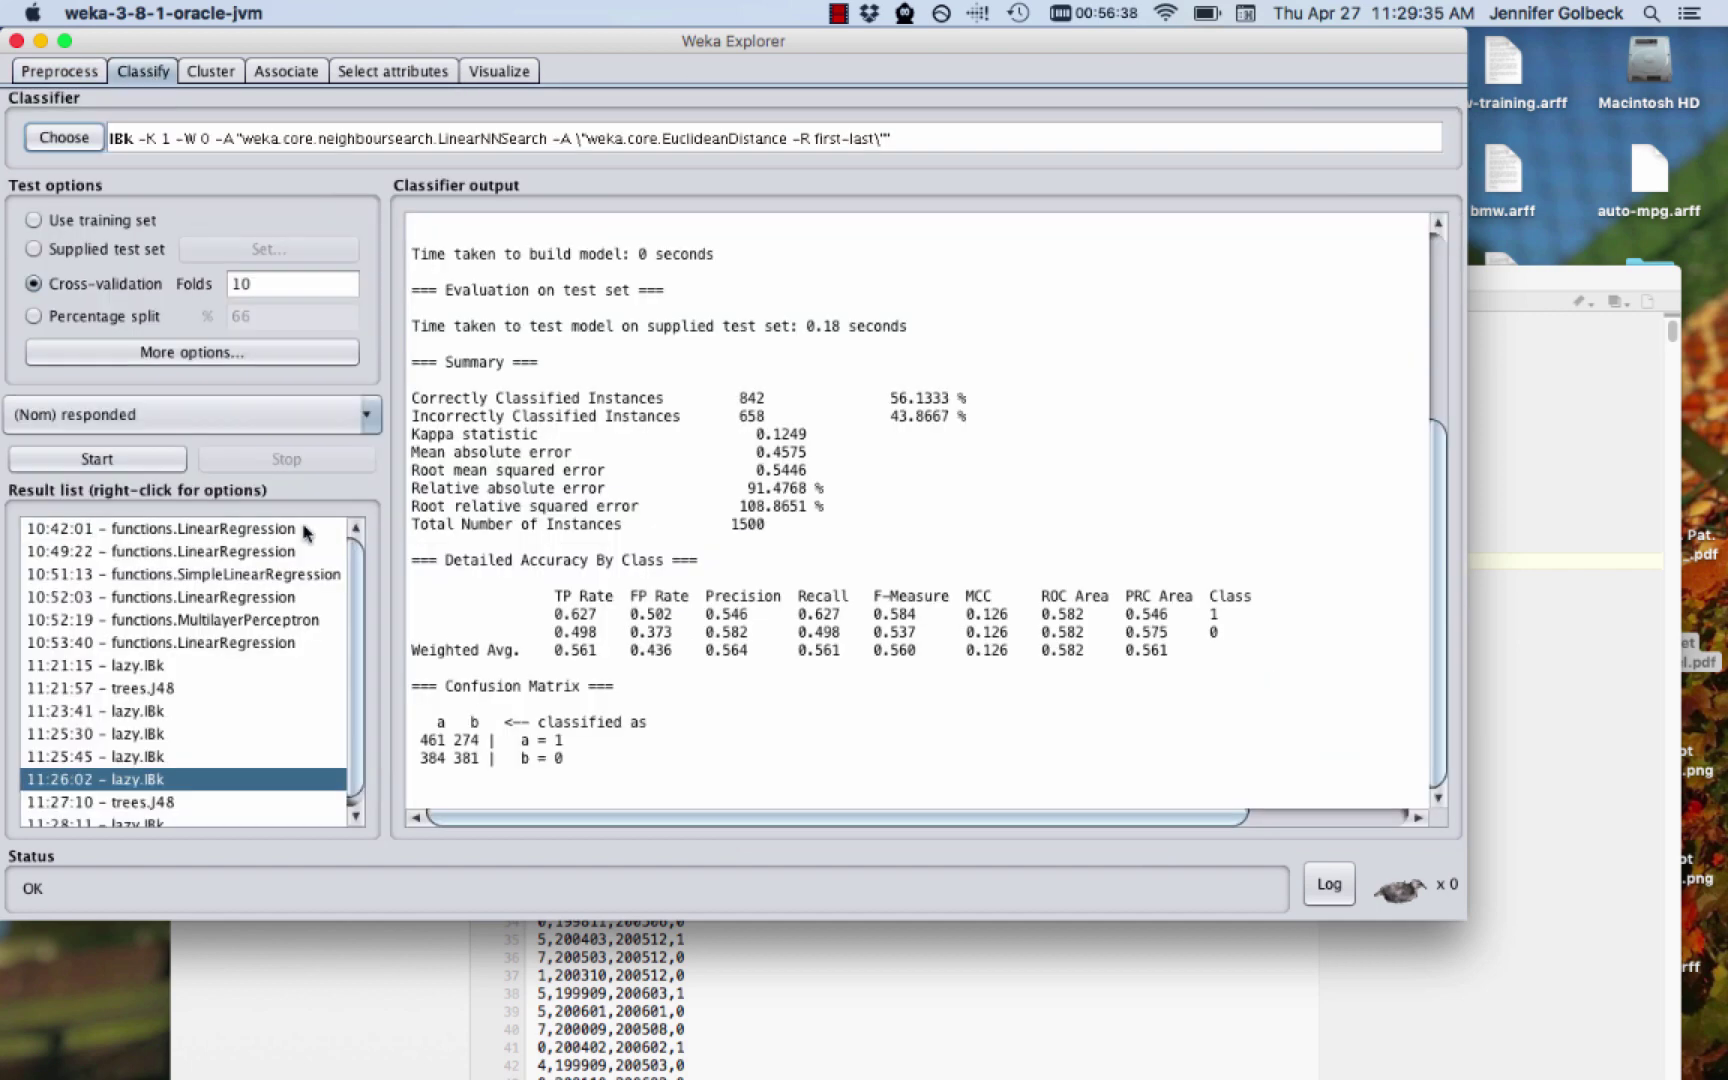
right_click(150, 782)
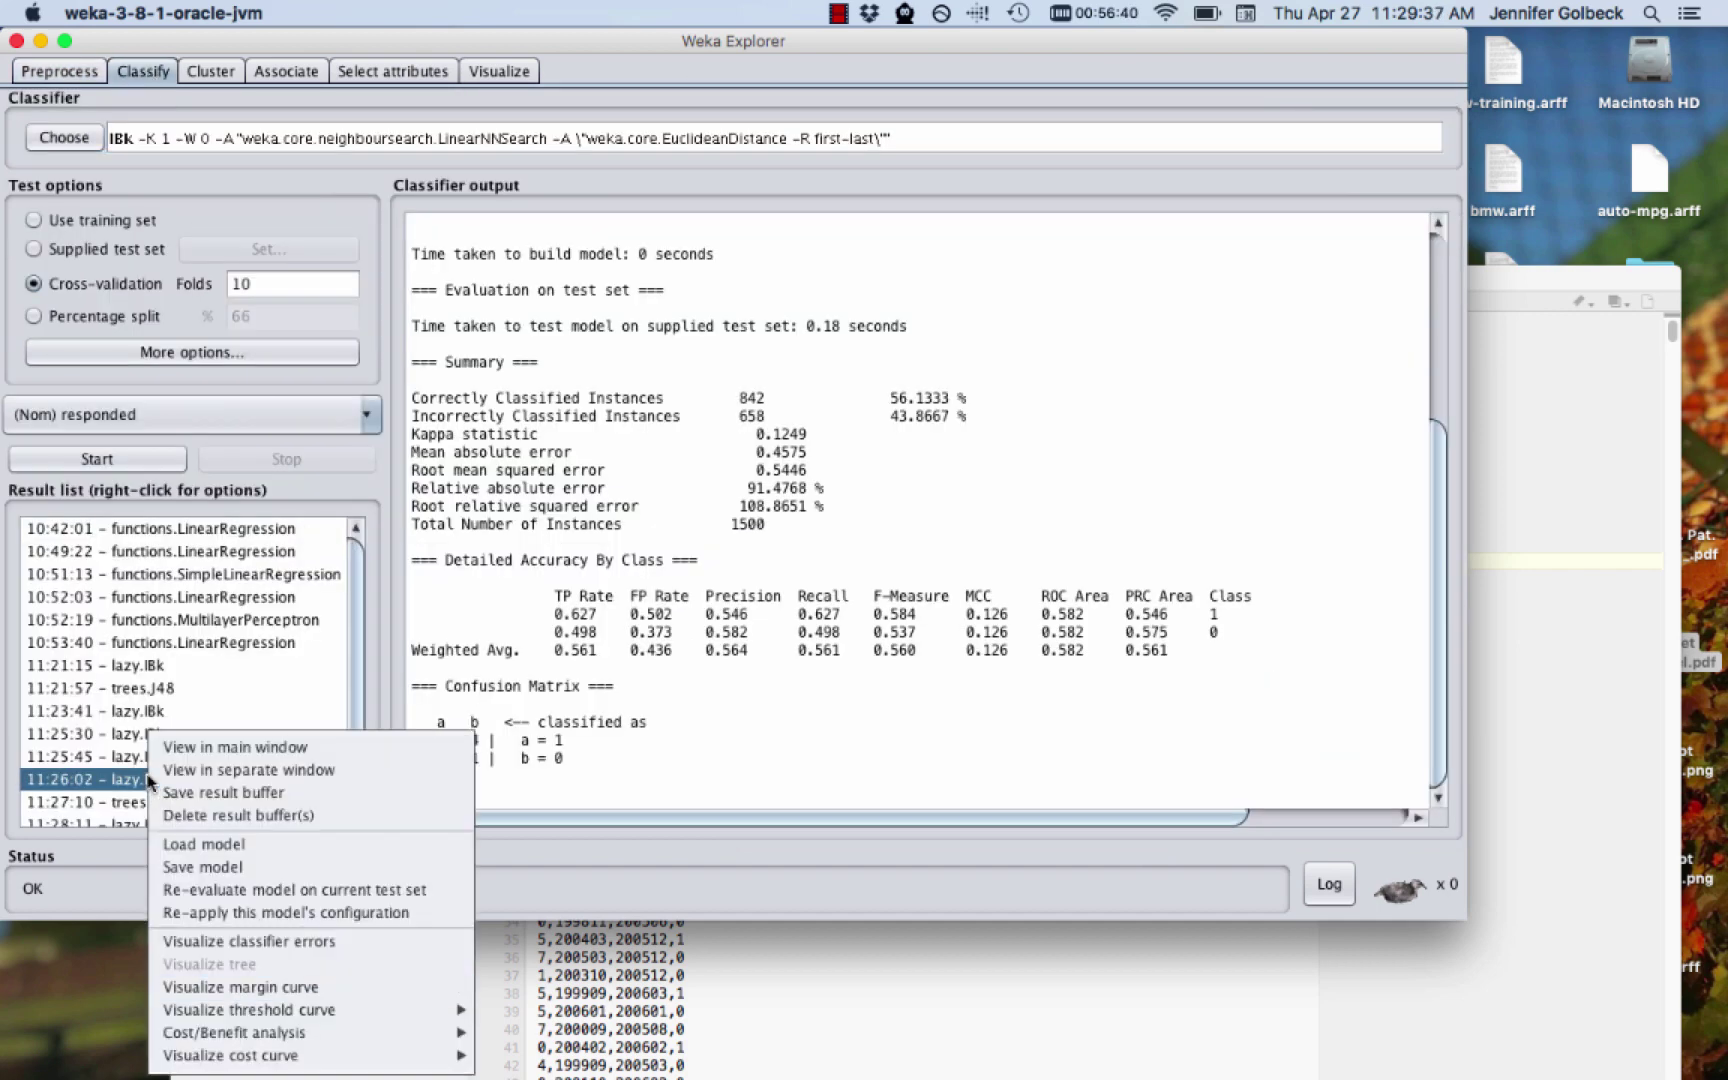
click(300, 941)
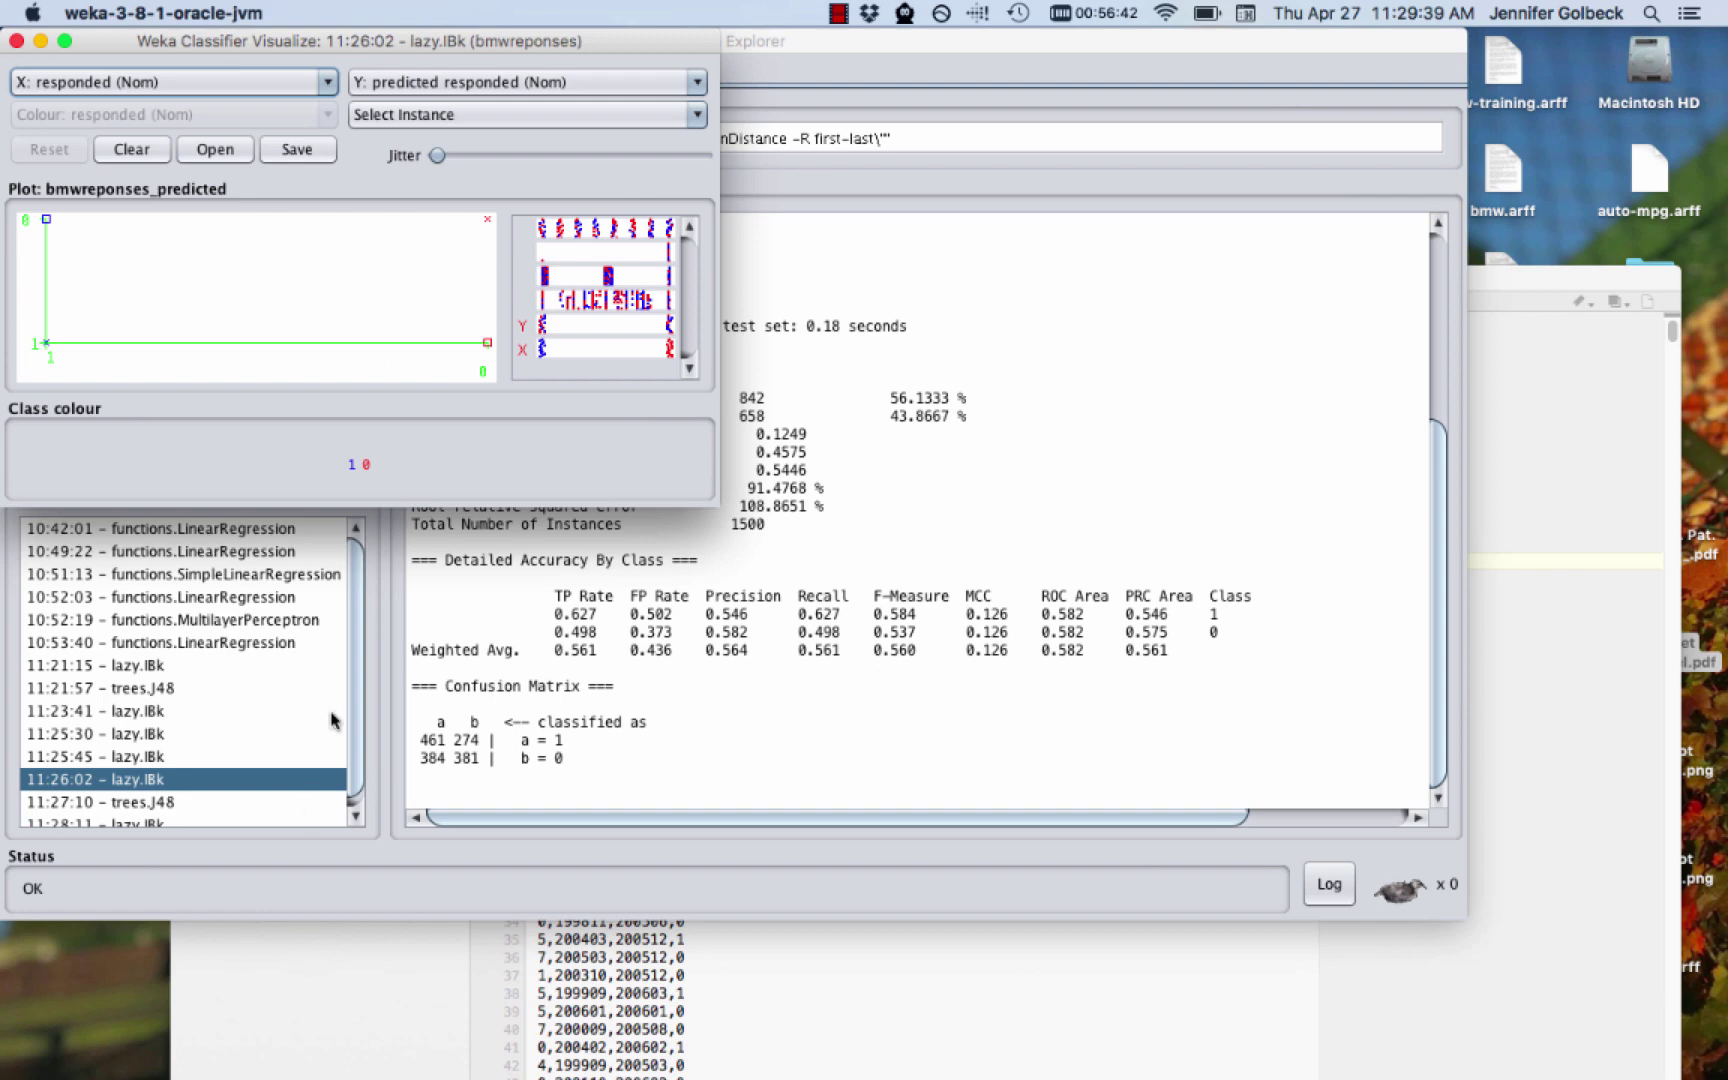
drag(715, 502, 816, 570)
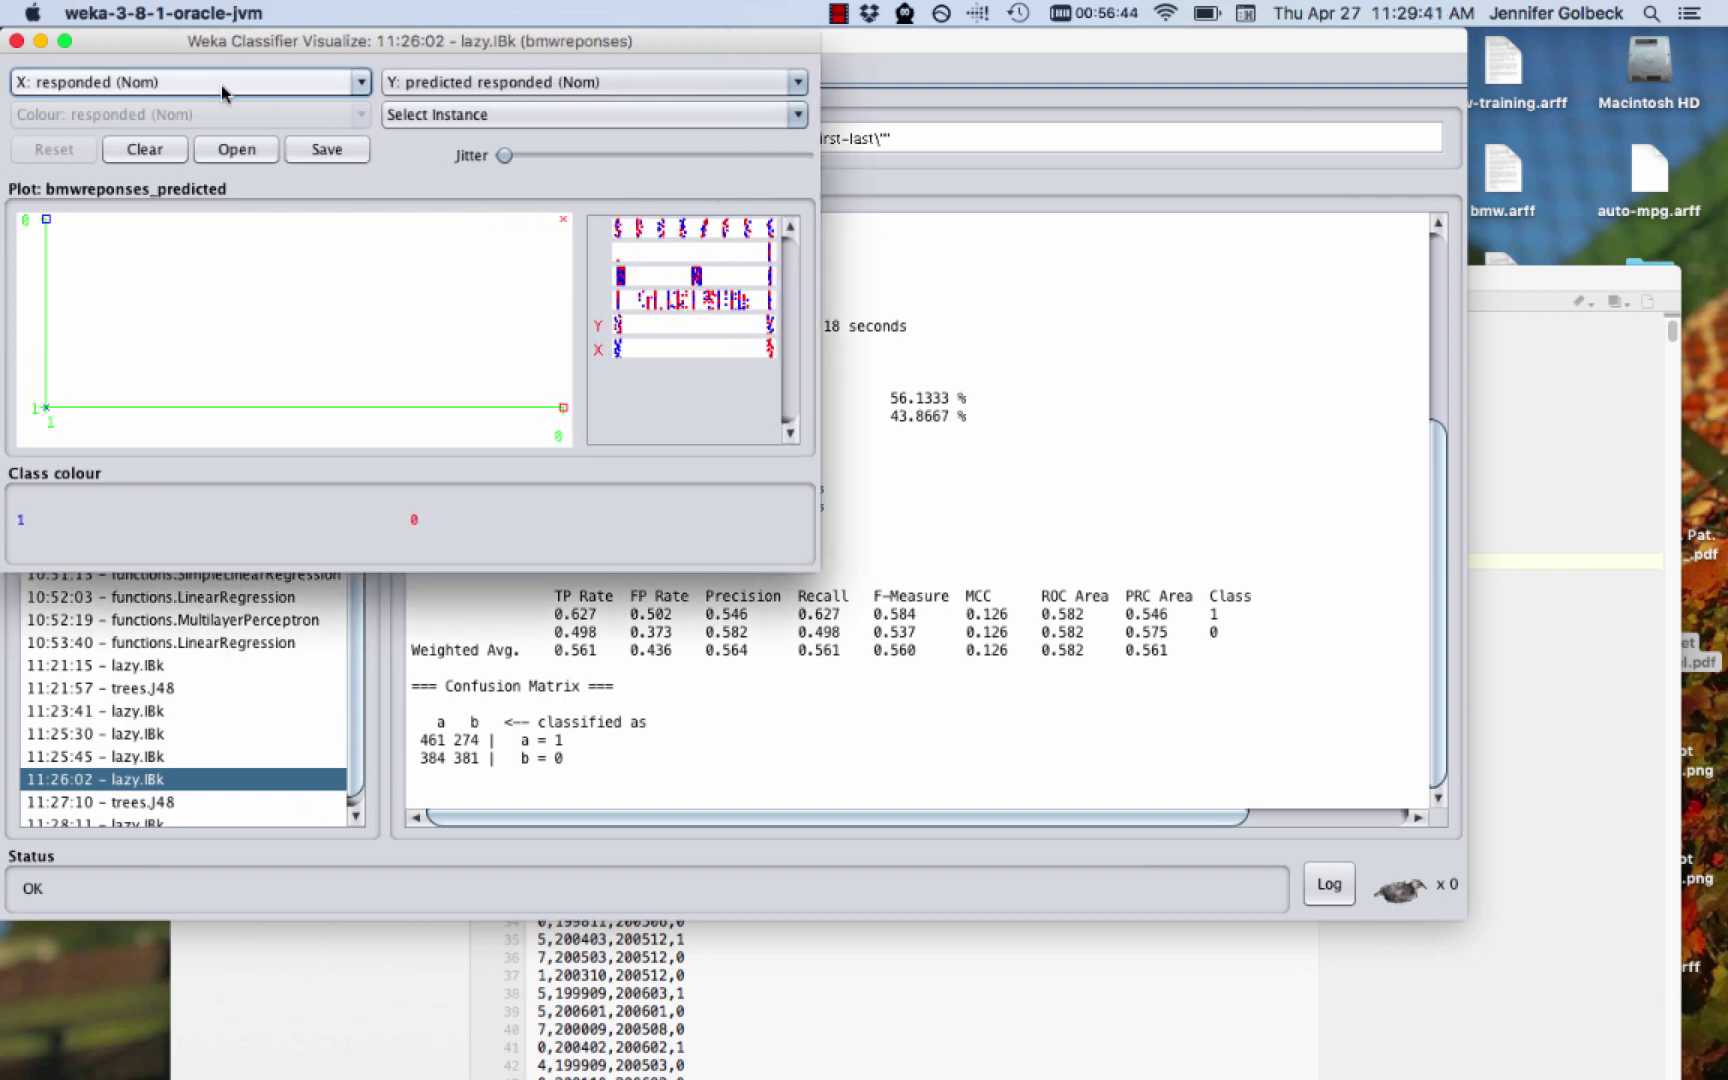
click(16, 41)
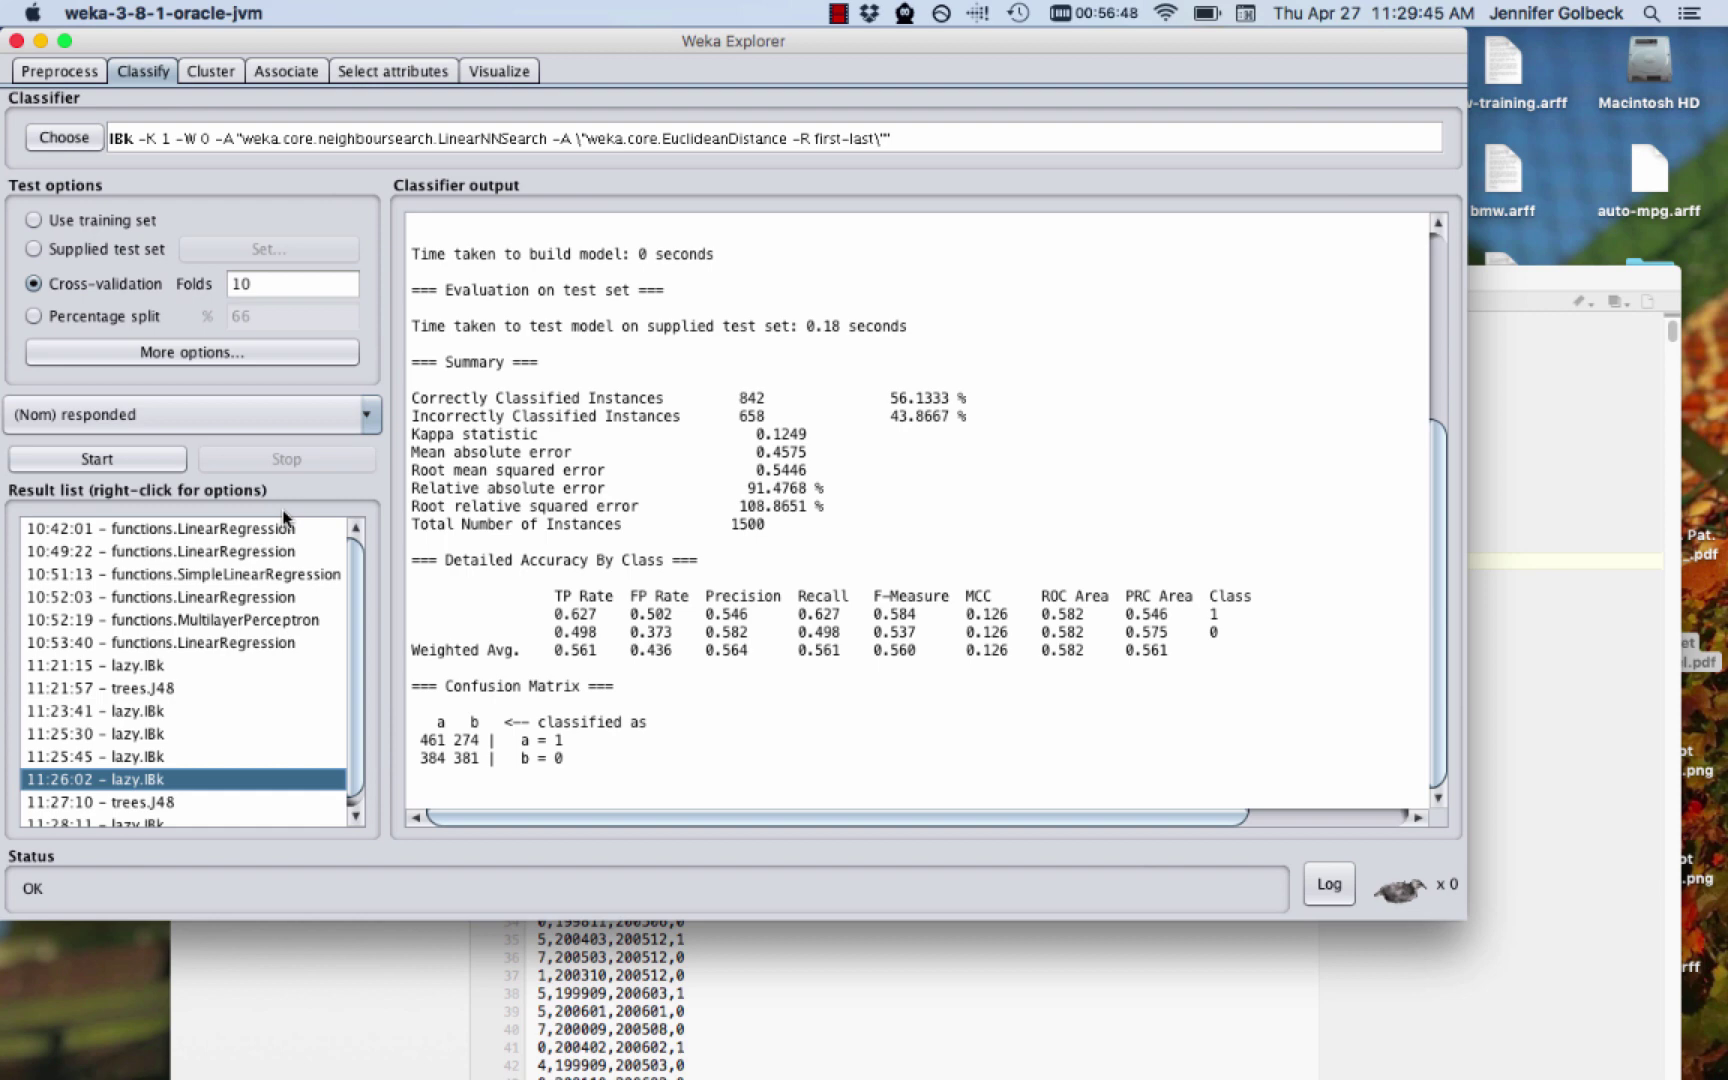